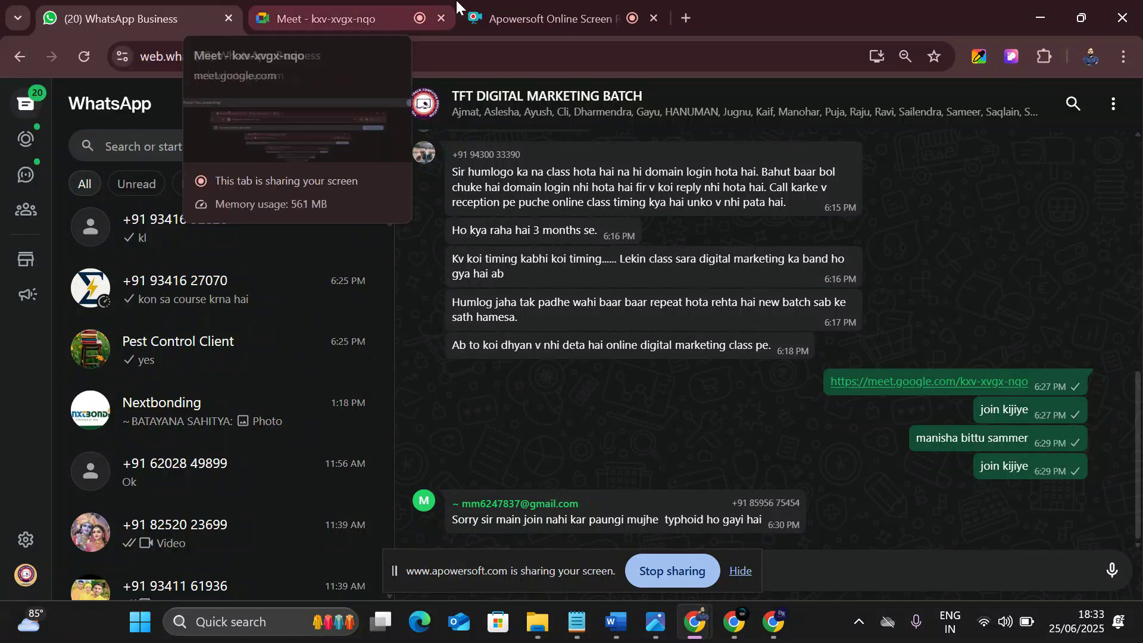
- Open rudra.smarttoolkit.tech/wp-admin in a new browser tab and hide the screen-sharing notice
{"action": "left_click", "coordinate": [536, 18]}
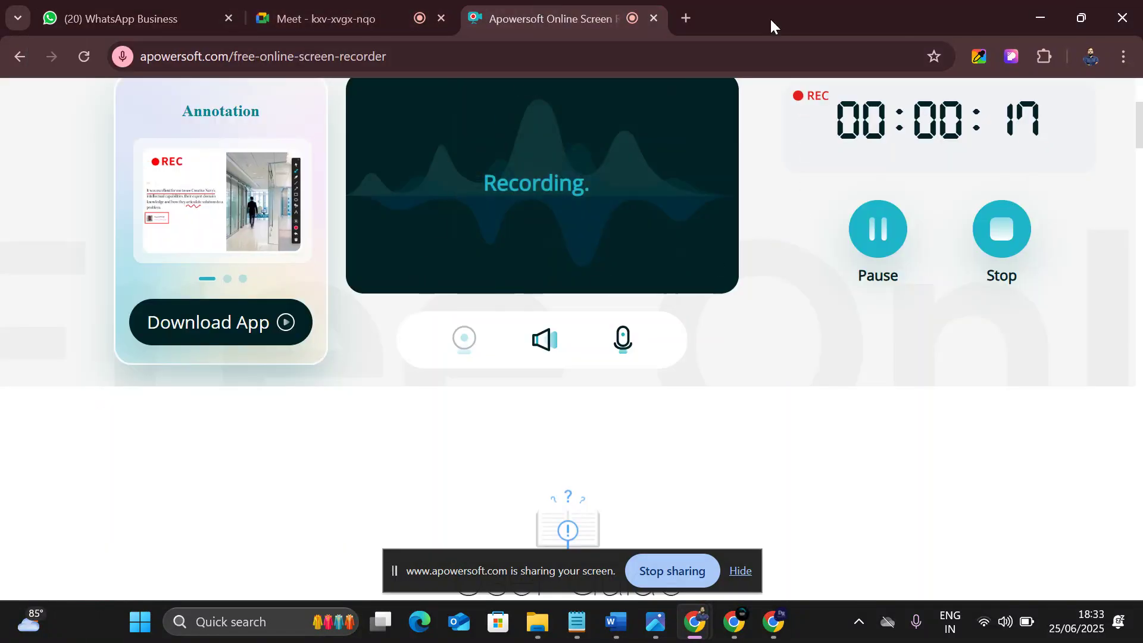
{"action": "left_click", "coordinate": [688, 17]}
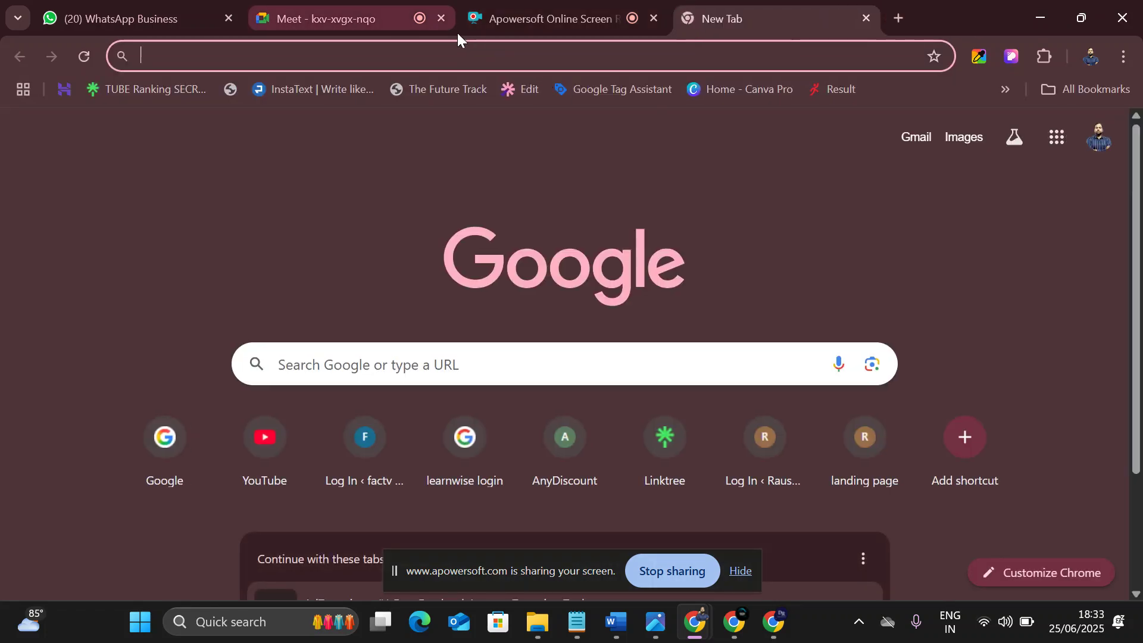
{"action": "mouse_move", "coordinate": [456, 31]}
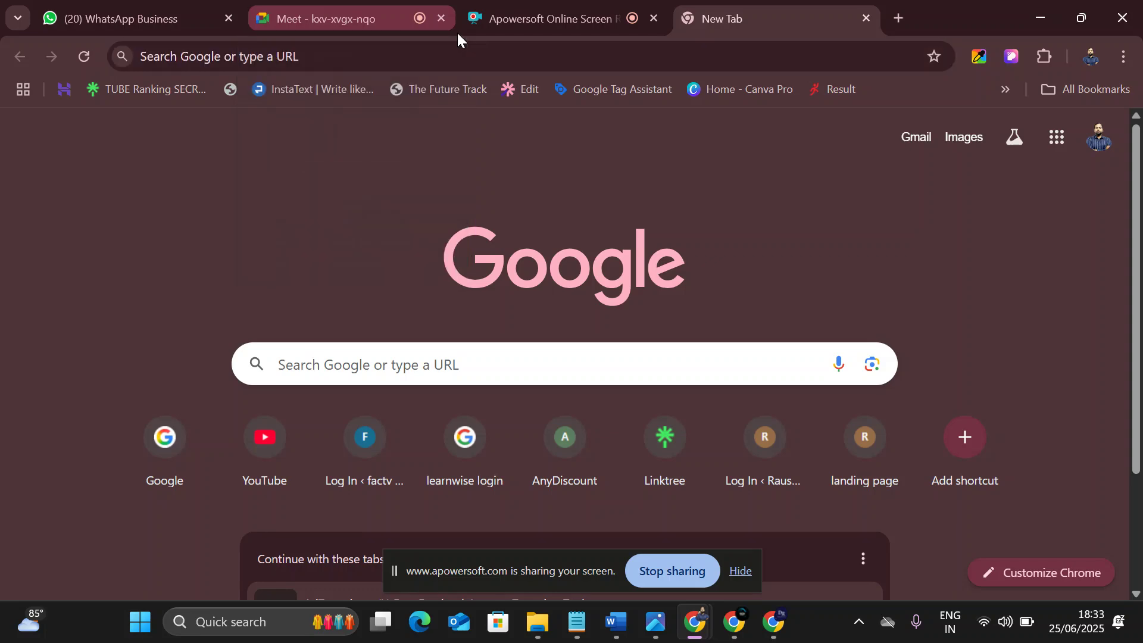
{"action": "left_click", "coordinate": [360, 57]}
{"action": "type", "text": "r"}
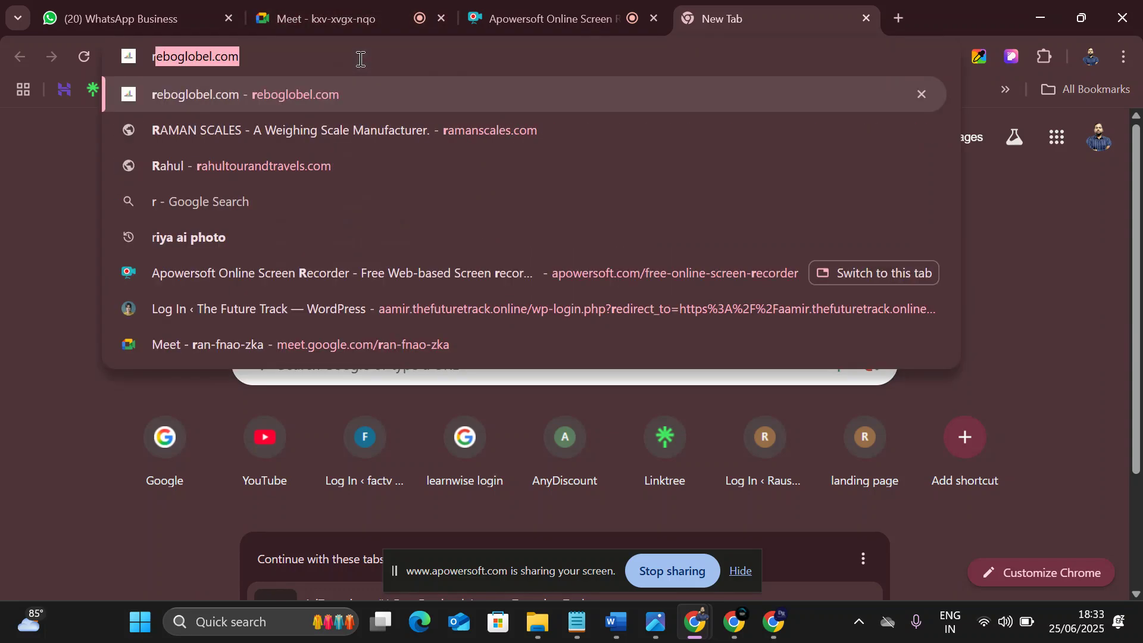
{"action": "type", "text": "udra.smar"}
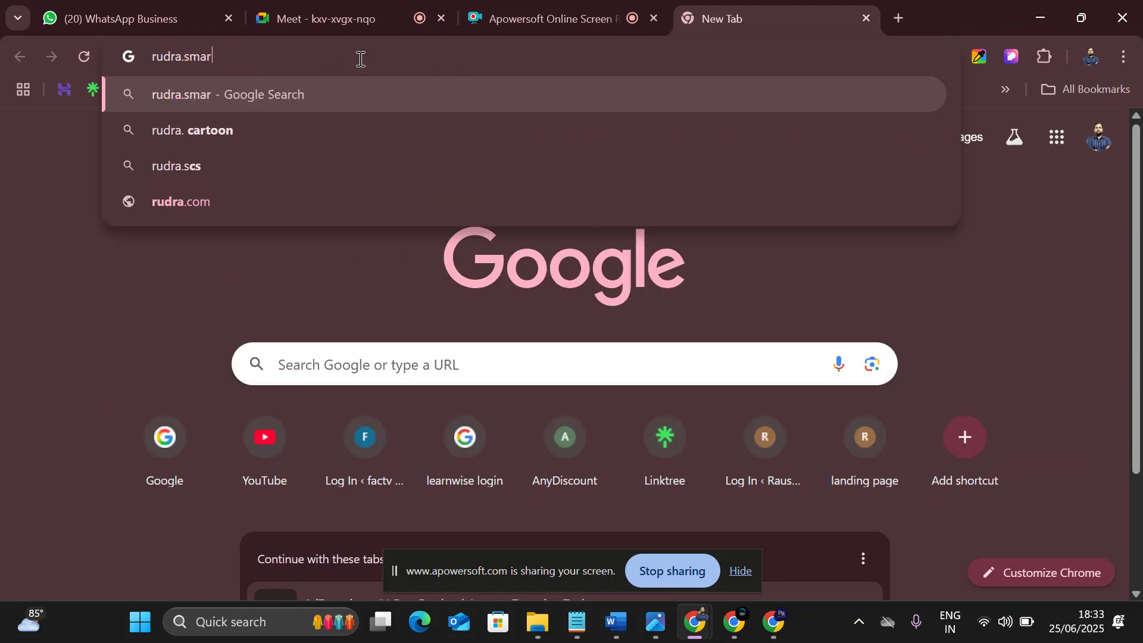
{"action": "type", "text": "ttool"}
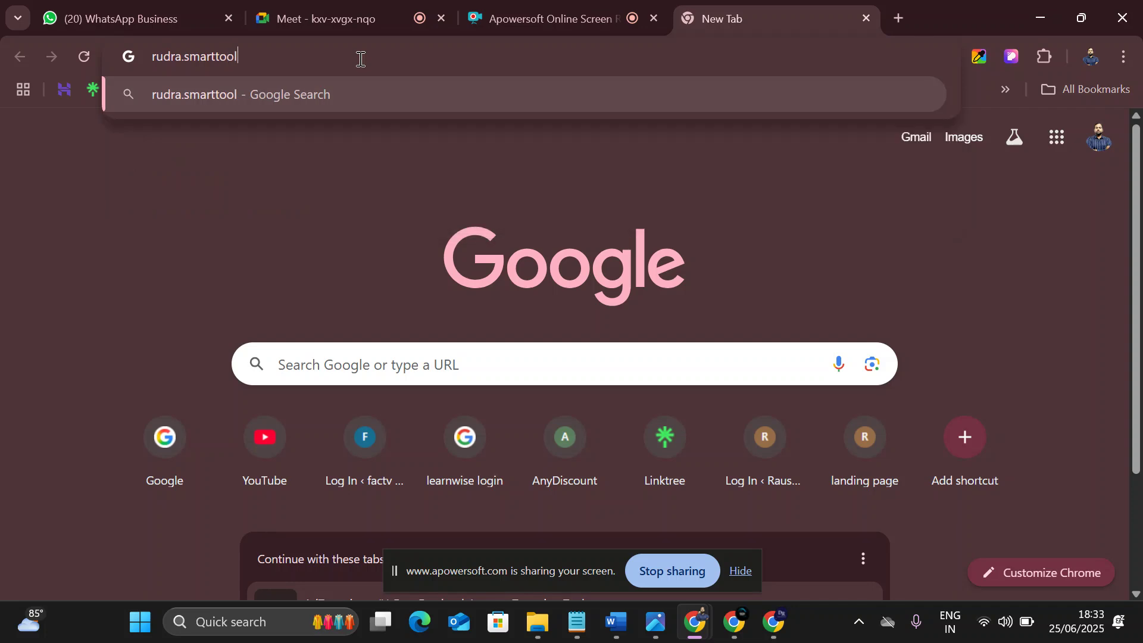
{"action": "type", "text": "kit.tech"}
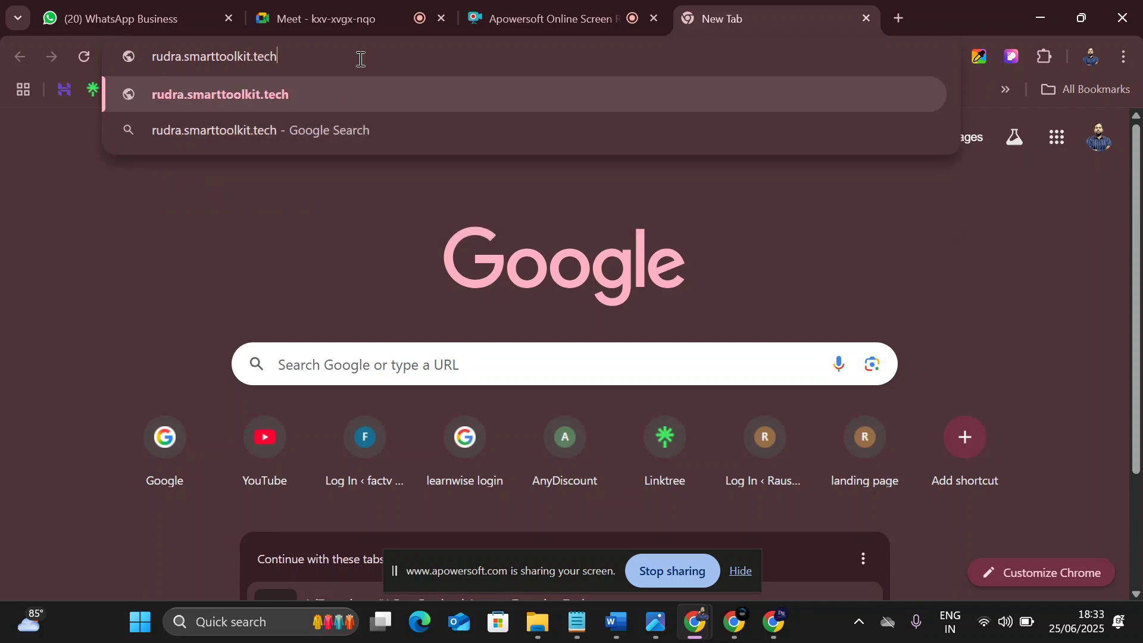
{"action": "type", "text": "/wp-admin"}
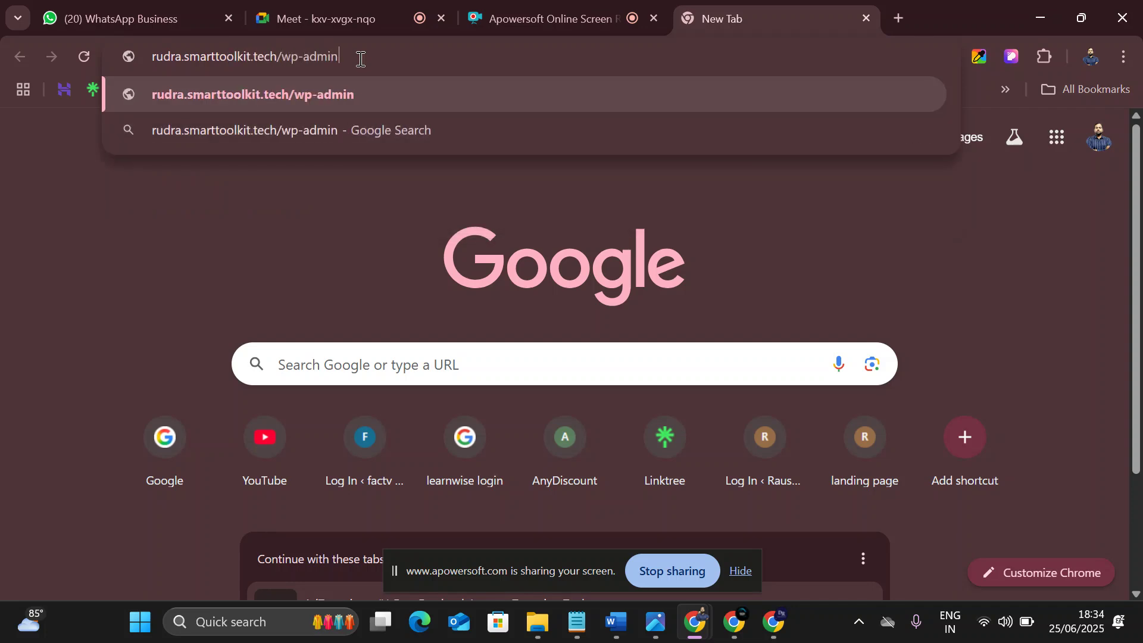
{"action": "key", "text": "Return"}
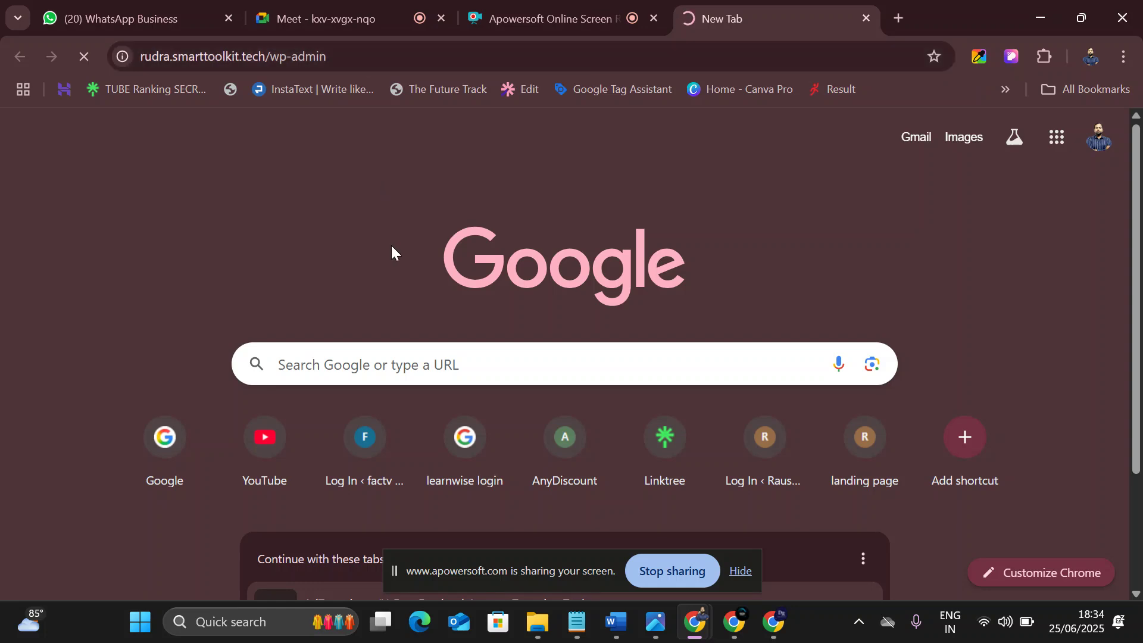
{"action": "left_click", "coordinate": [742, 570]}
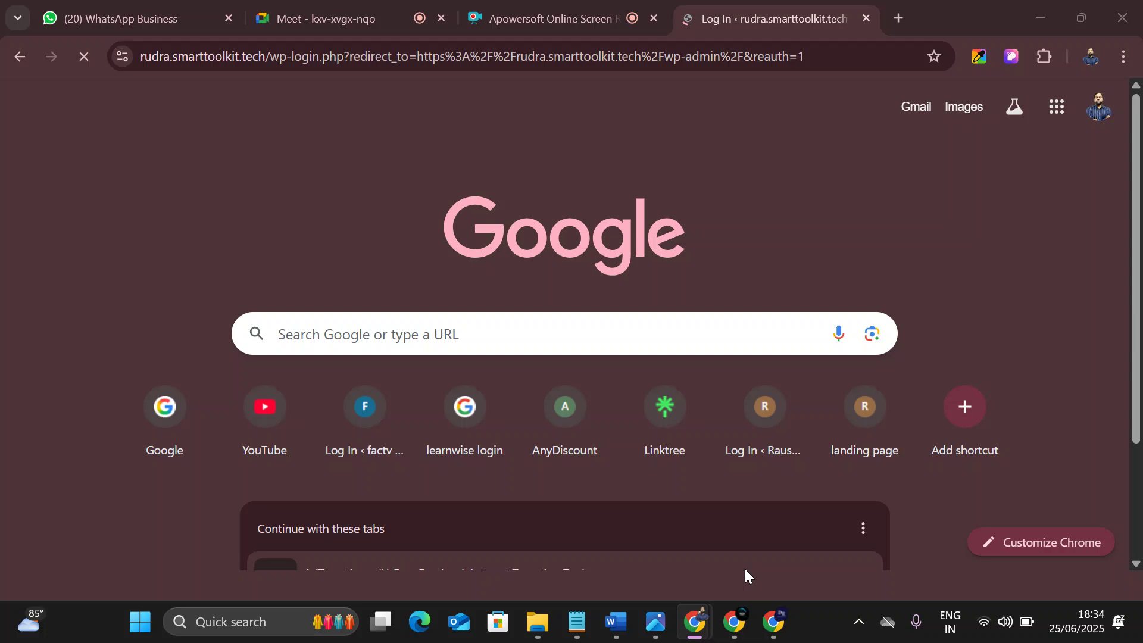
- Log in to the WordPress admin with the username and account password, and decline saving the password in the browser
{"action": "left_click", "coordinate": [515, 296]}
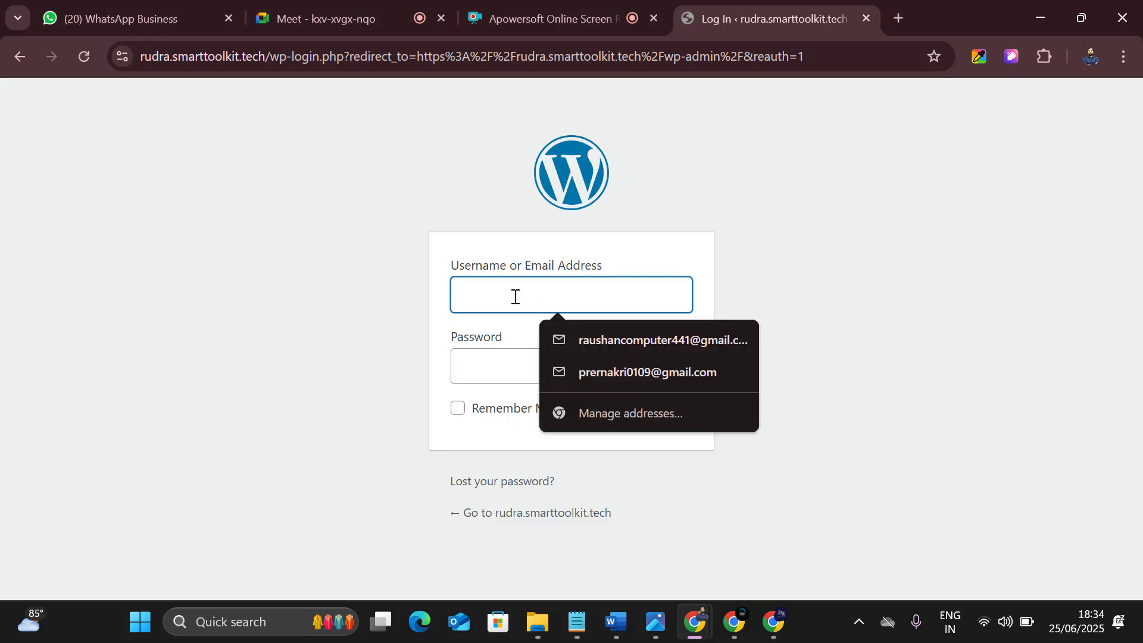
{"action": "type", "text": "Rudra"}
{"action": "key", "text": "Tab"}
{"action": "type", "text": "••••••••••"}
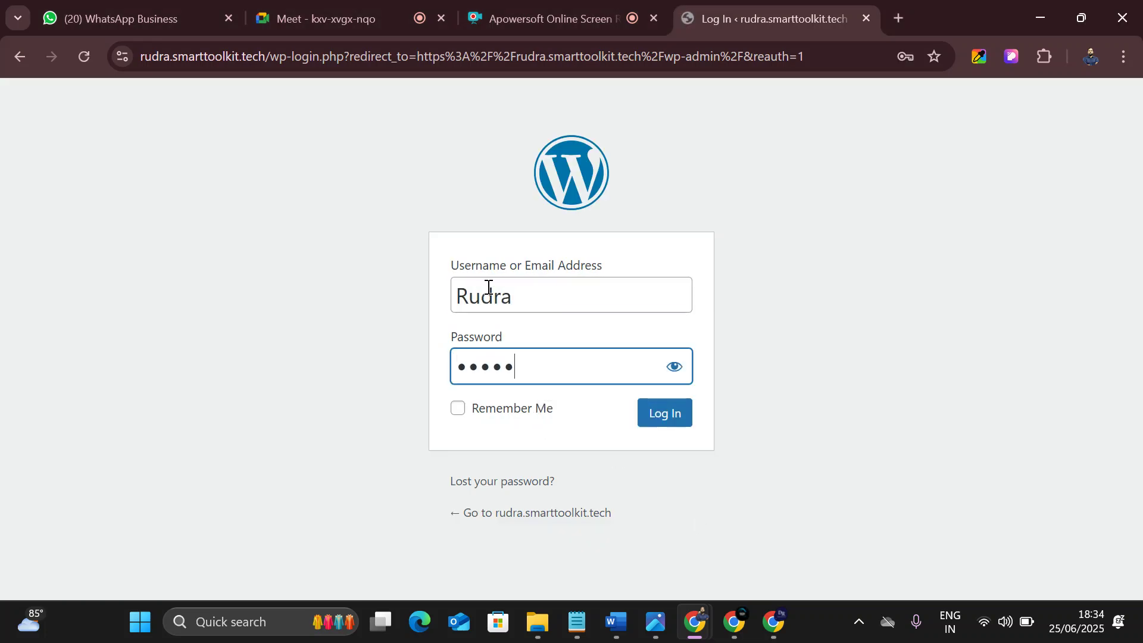
{"action": "type", "text": "••"}
{"action": "key", "text": "Return"}
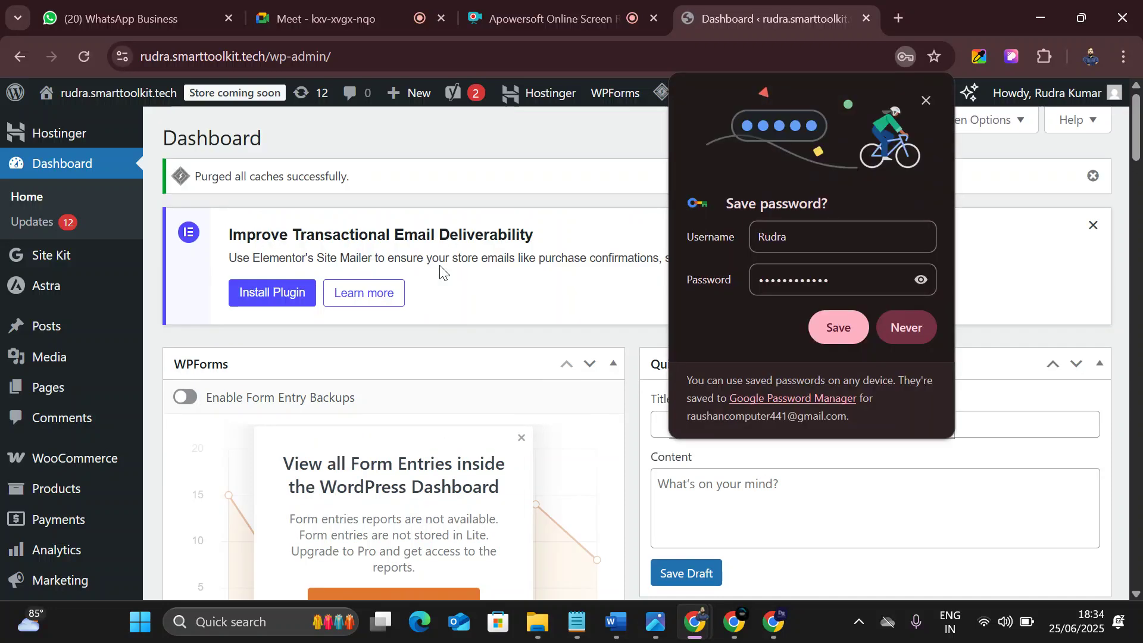
{"action": "left_click", "coordinate": [905, 328]}
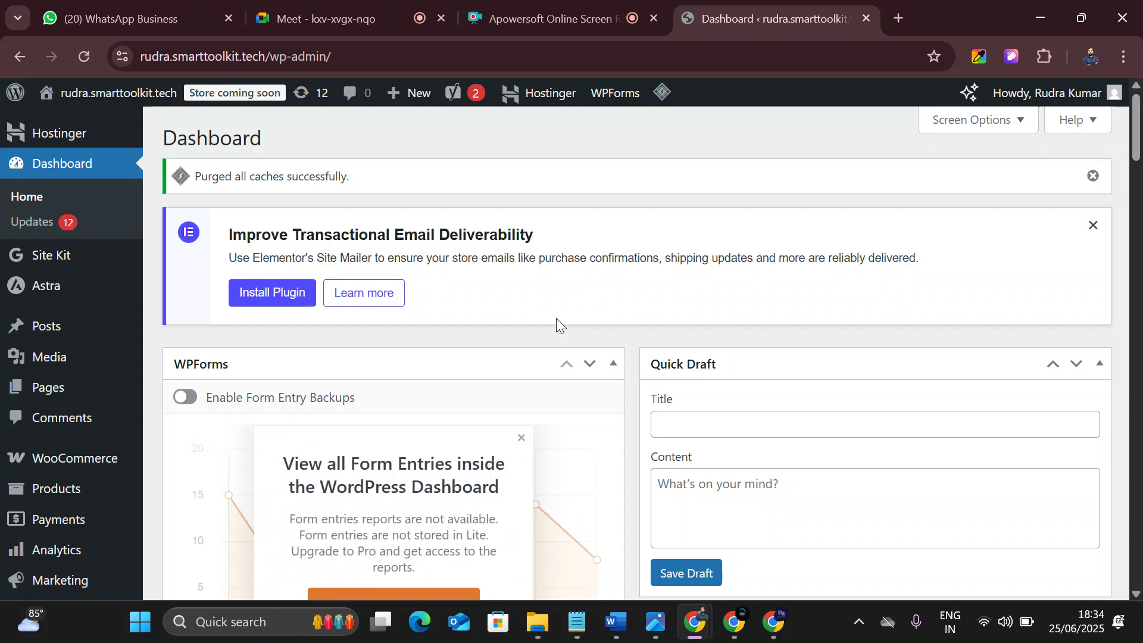
- Switch to the Google Meet call, admit the waiting participant, and return to the WordPress dashboard
{"action": "mouse_move", "coordinate": [51, 355]}
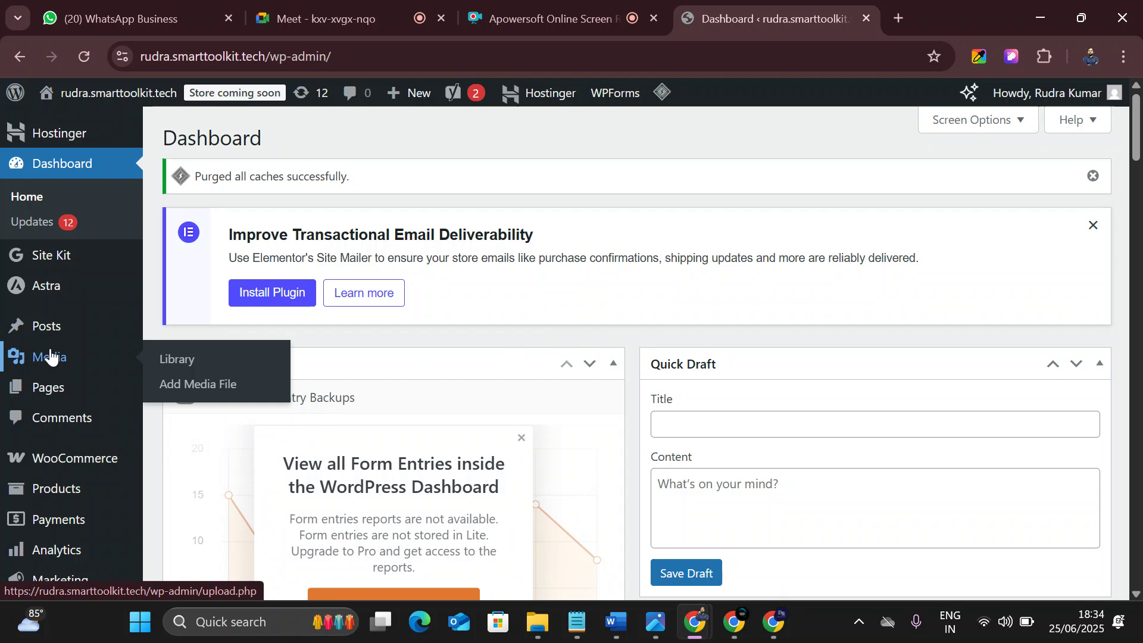
{"action": "left_click", "coordinate": [333, 19]}
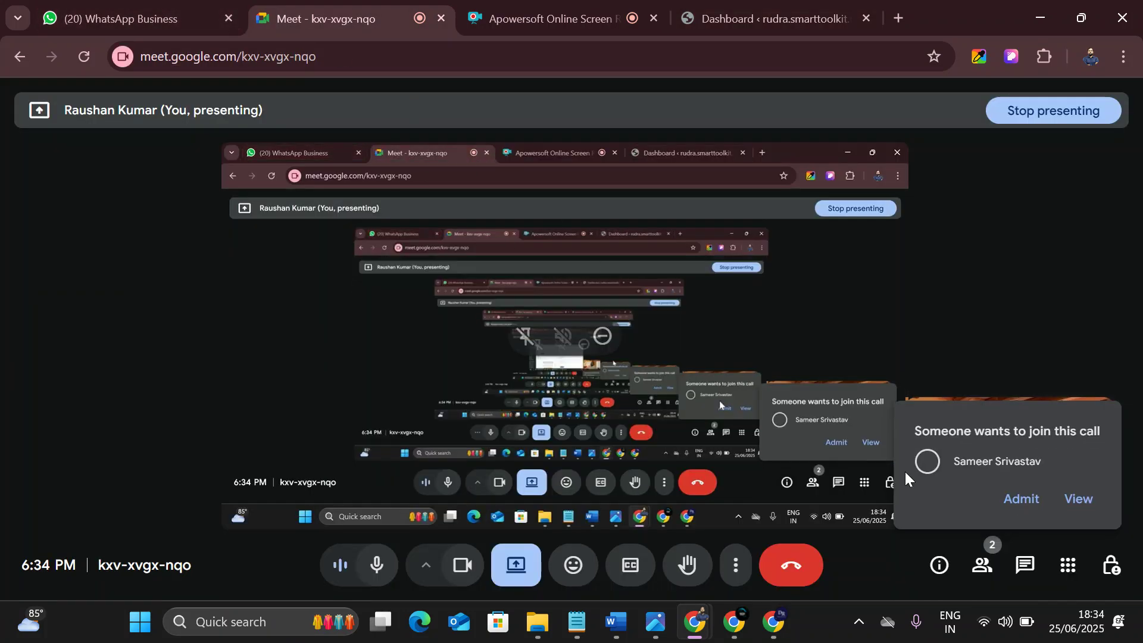
{"action": "left_click", "coordinate": [1036, 506]}
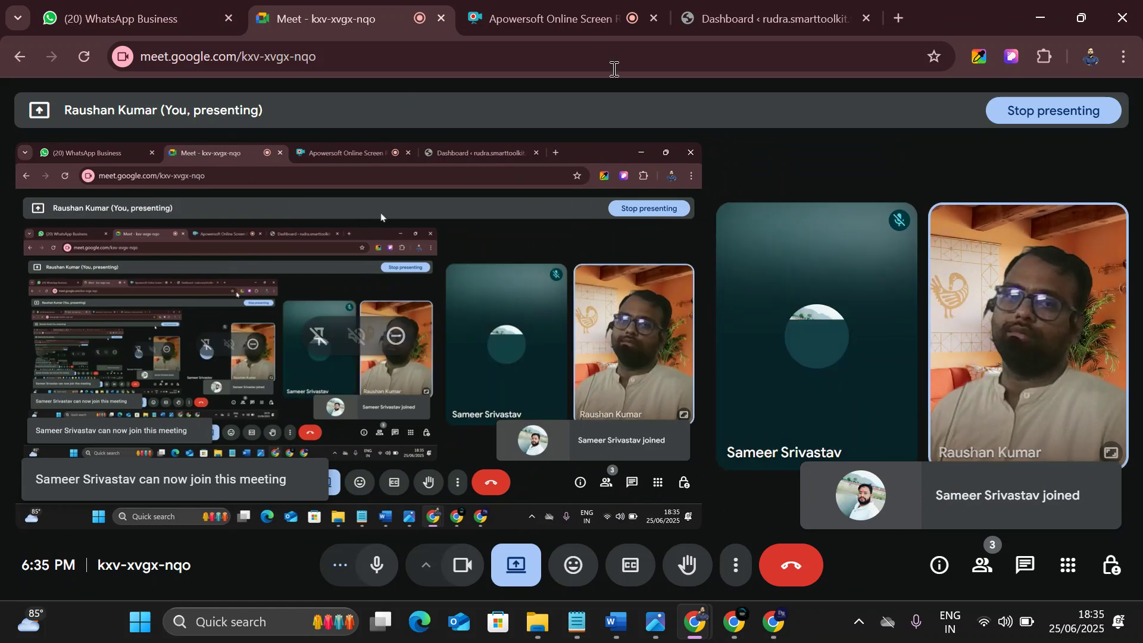
{"action": "left_click", "coordinate": [694, 12]}
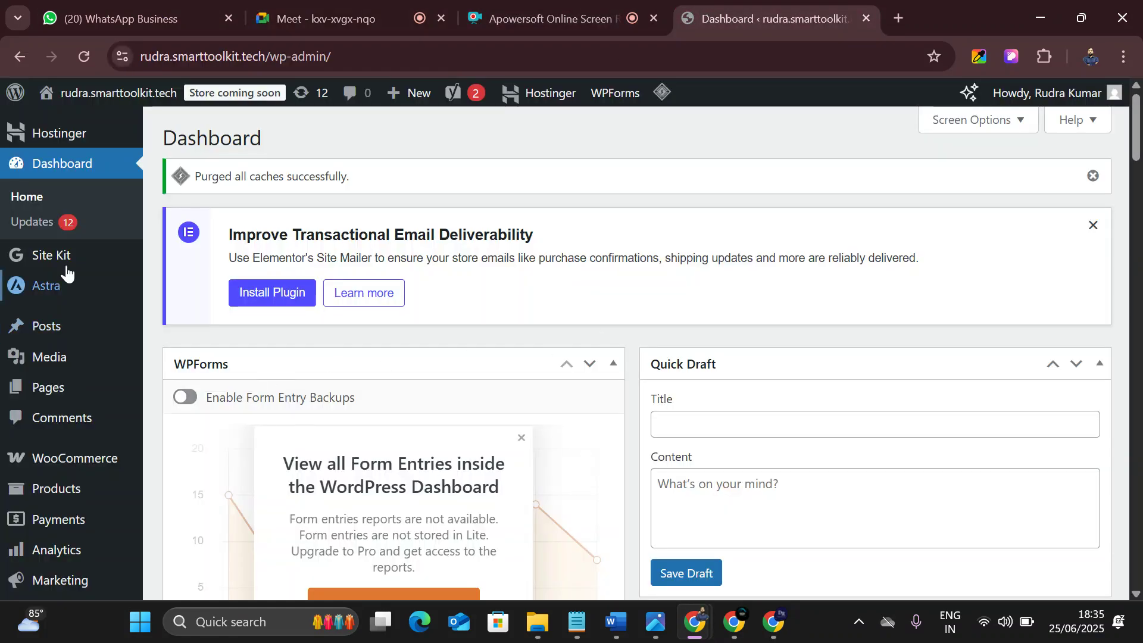
- Open the WooCommerce settings and review the store's shipping zones
{"action": "scroll", "coordinate": [51, 351], "scroll_direction": "down", "scroll_amount": 3}
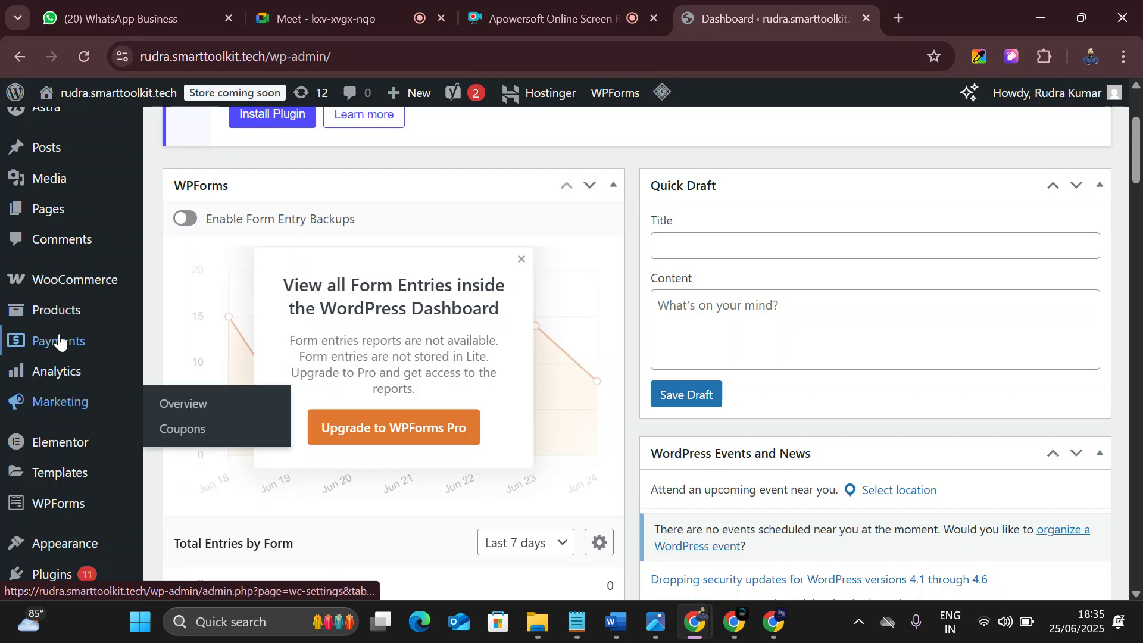
{"action": "mouse_move", "coordinate": [64, 324]}
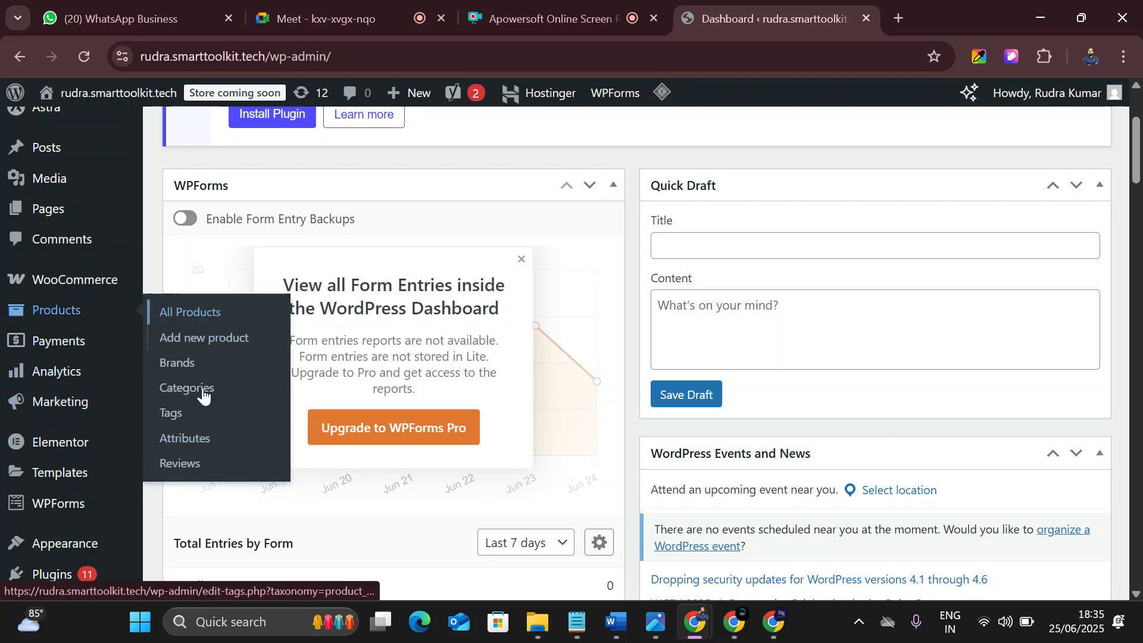
{"action": "mouse_move", "coordinate": [80, 290]}
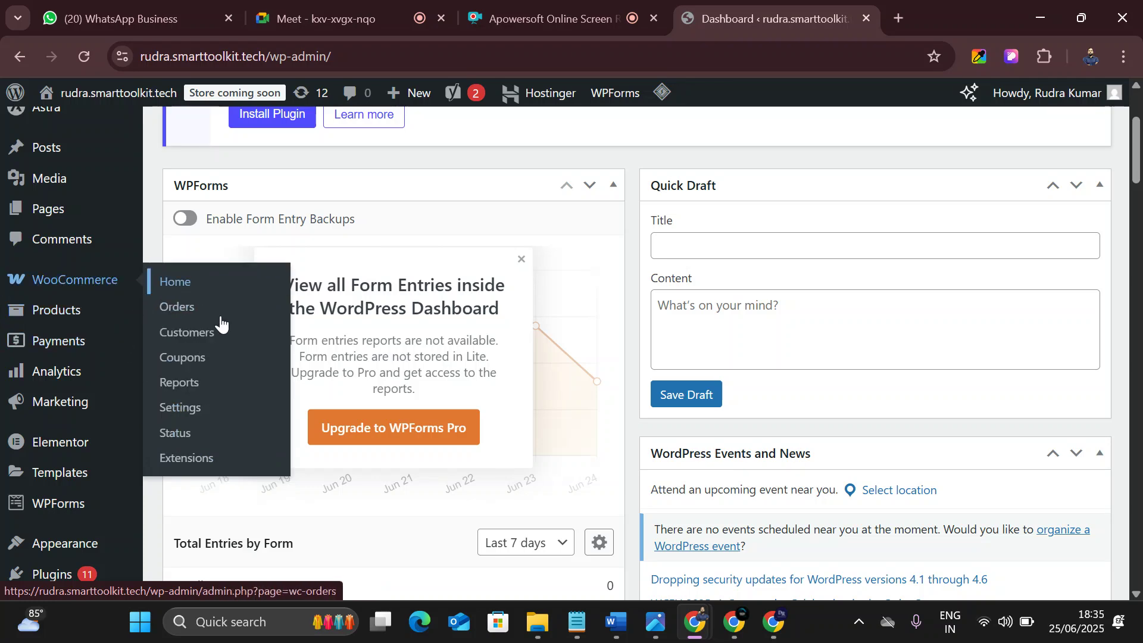
{"action": "left_click", "coordinate": [176, 408]}
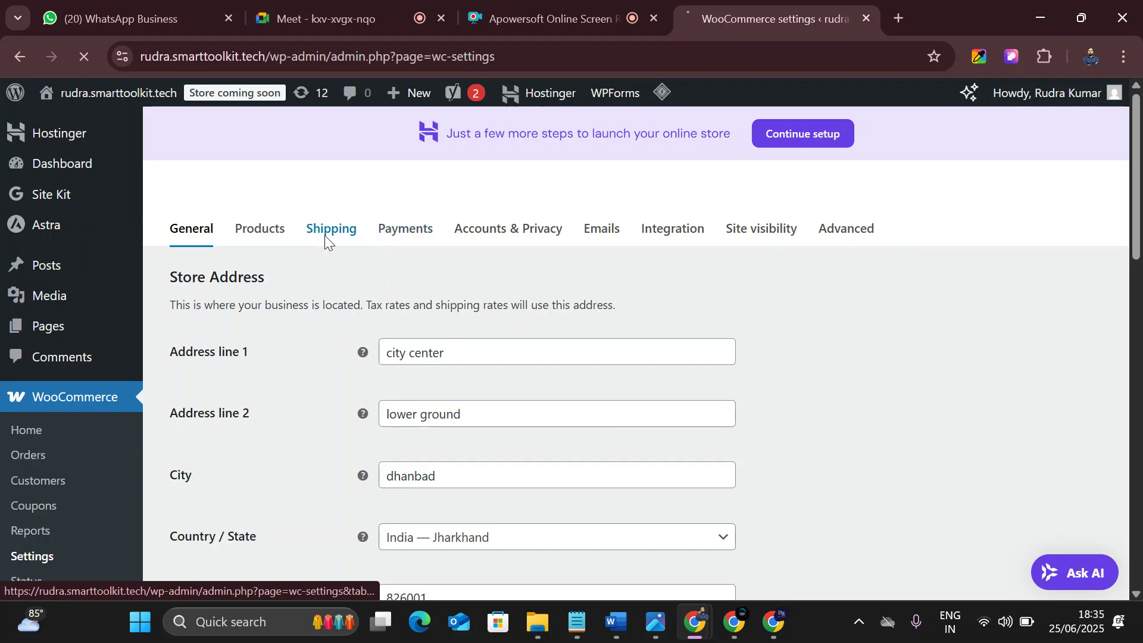
{"action": "left_click", "coordinate": [325, 237]}
{"action": "scroll", "coordinate": [475, 344], "scroll_direction": "down", "scroll_amount": 3}
{"action": "scroll", "coordinate": [448, 321], "scroll_direction": "up", "scroll_amount": 2}
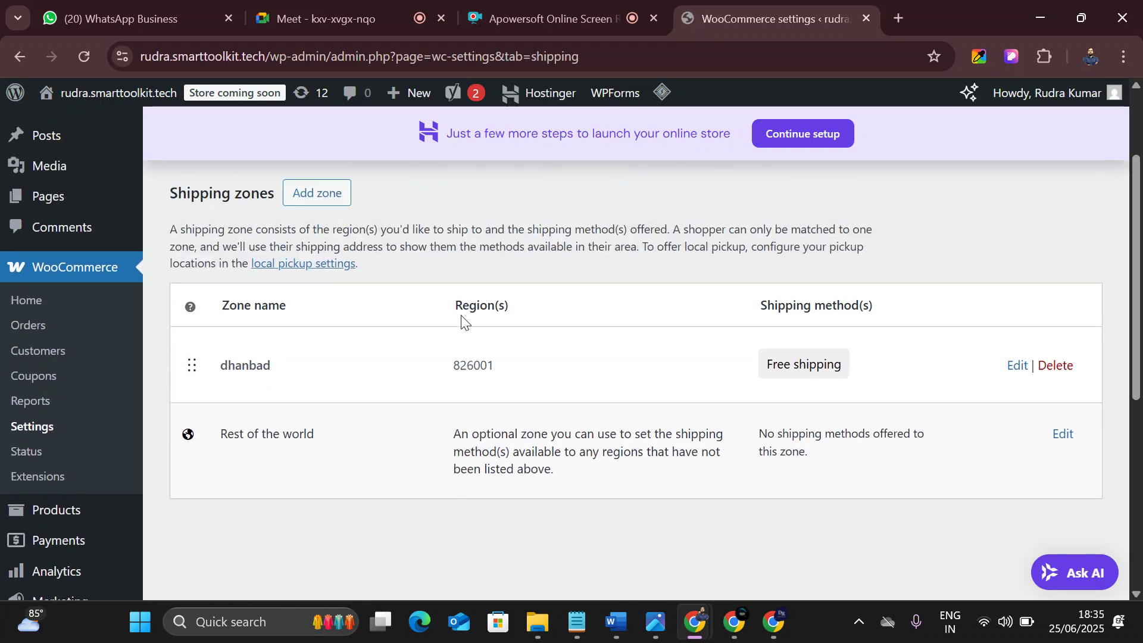
- Review the WooCommerce email notifications and the integration settings
{"action": "scroll", "coordinate": [546, 261], "scroll_direction": "up", "scroll_amount": 2}
{"action": "left_click", "coordinate": [598, 227]}
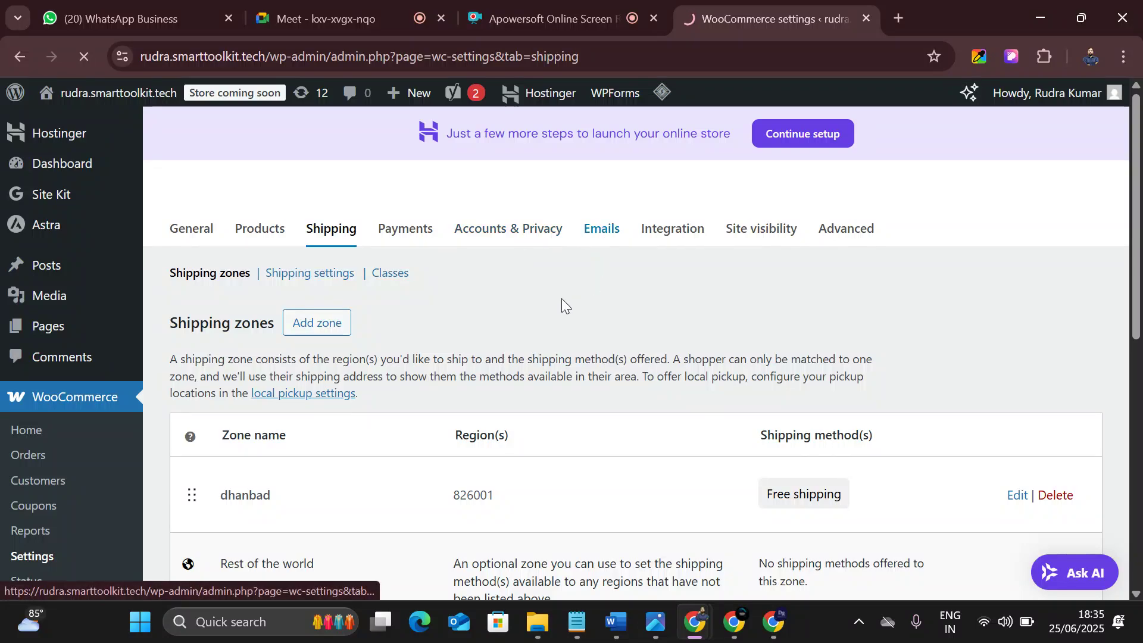
{"action": "scroll", "coordinate": [391, 431], "scroll_direction": "down", "scroll_amount": 2}
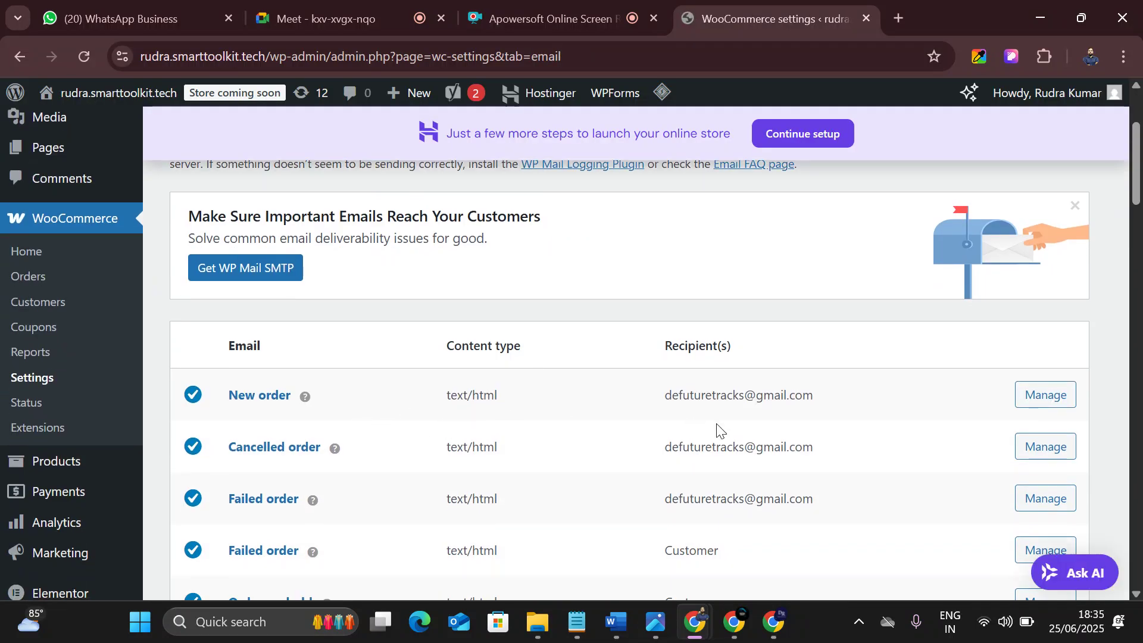
{"action": "scroll", "coordinate": [717, 428], "scroll_direction": "up", "scroll_amount": 3}
{"action": "left_click", "coordinate": [663, 236]}
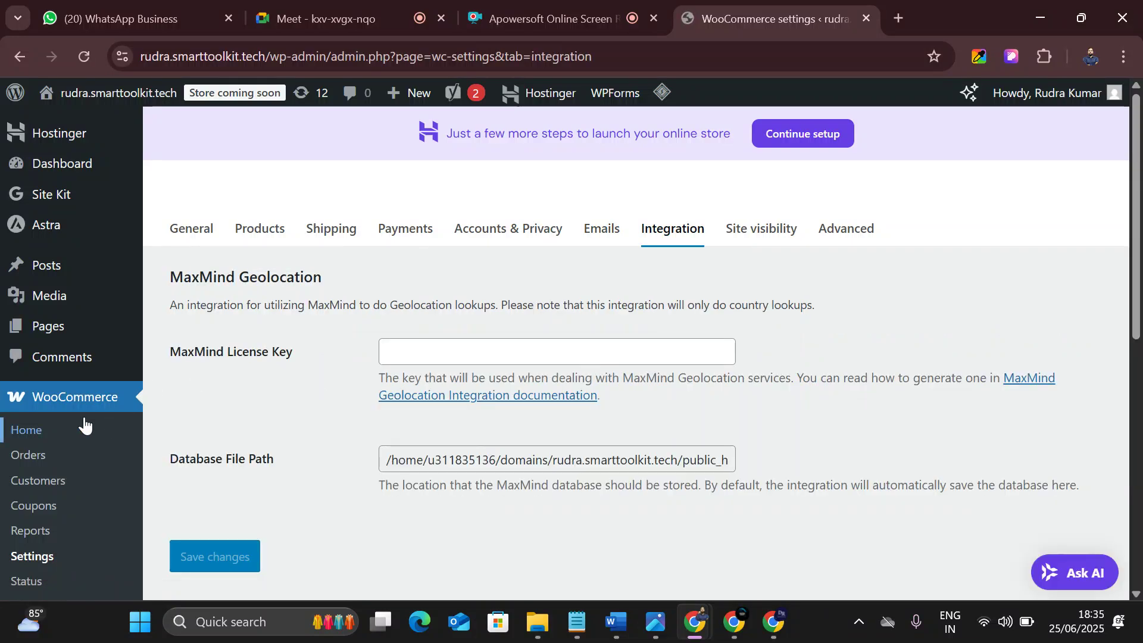
- Open the list of all site pages and look through the store pages such as Cart, Checkout, My account and Shop
{"action": "mouse_move", "coordinate": [81, 333]}
{"action": "left_click", "coordinate": [203, 335]}
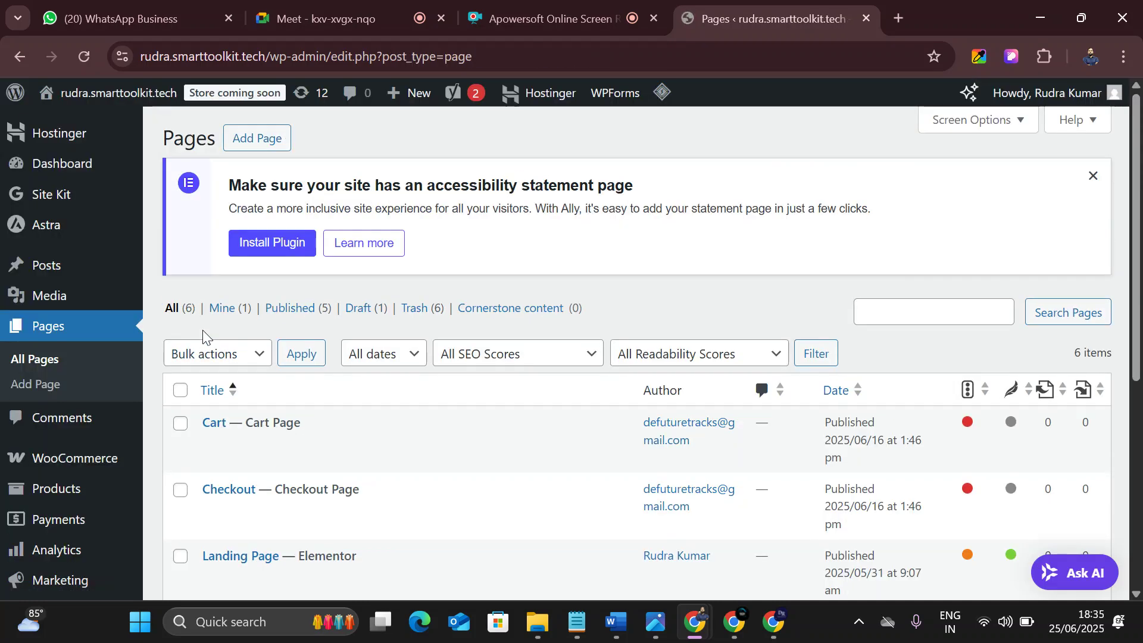
{"action": "scroll", "coordinate": [209, 336], "scroll_direction": "down", "scroll_amount": 3}
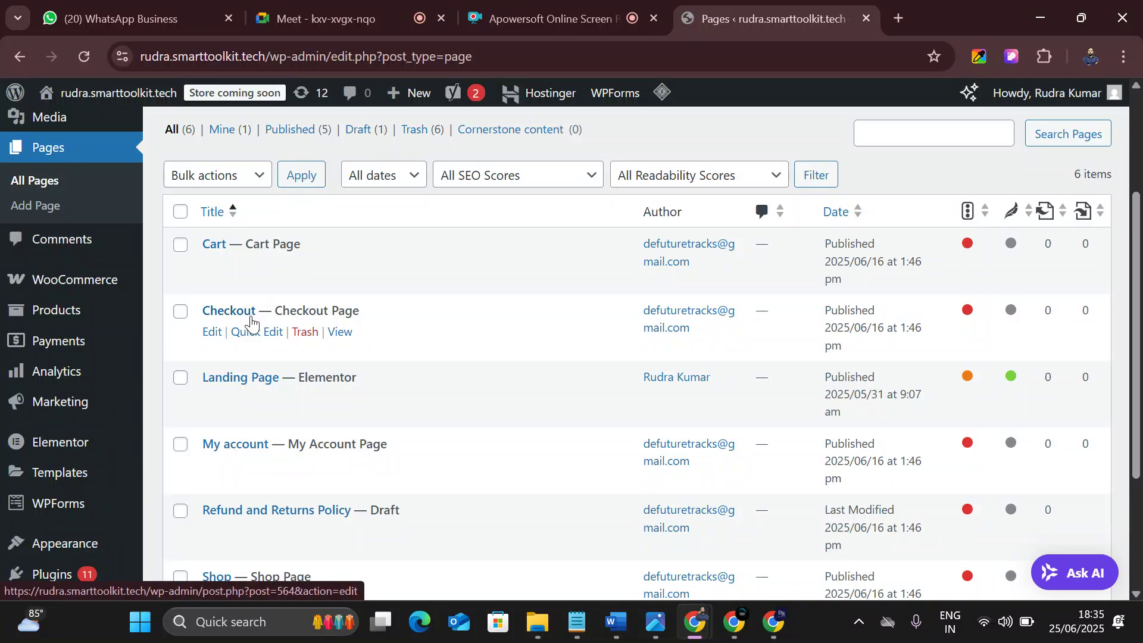
{"action": "scroll", "coordinate": [247, 321], "scroll_direction": "down", "scroll_amount": 1}
{"action": "scroll", "coordinate": [301, 351], "scroll_direction": "down", "scroll_amount": 1}
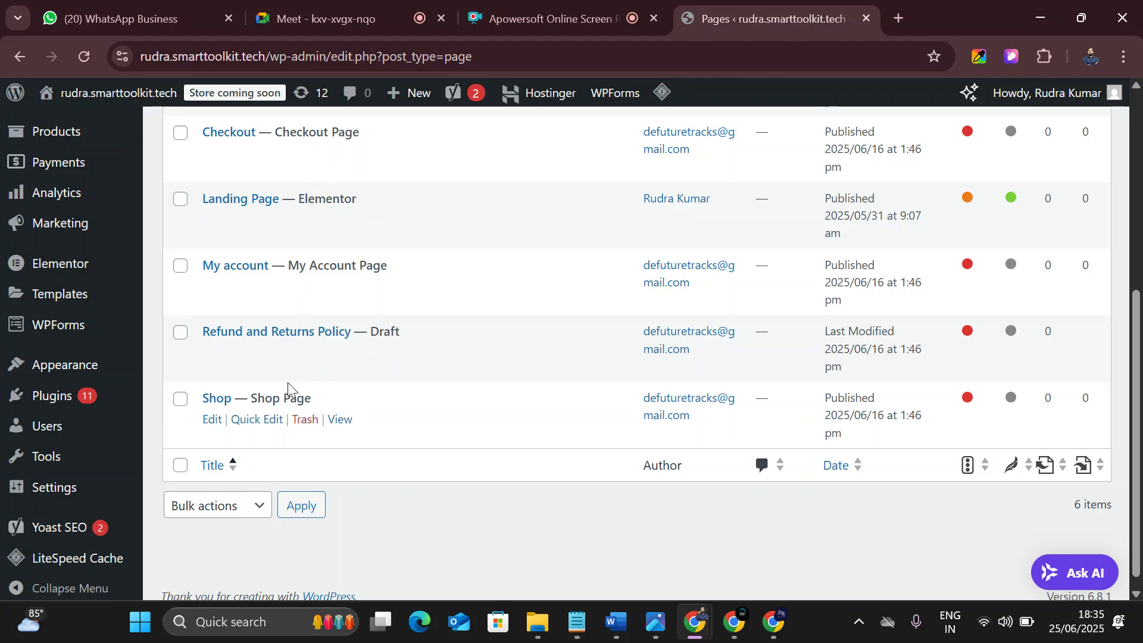
{"action": "scroll", "coordinate": [288, 386], "scroll_direction": "up", "scroll_amount": 3}
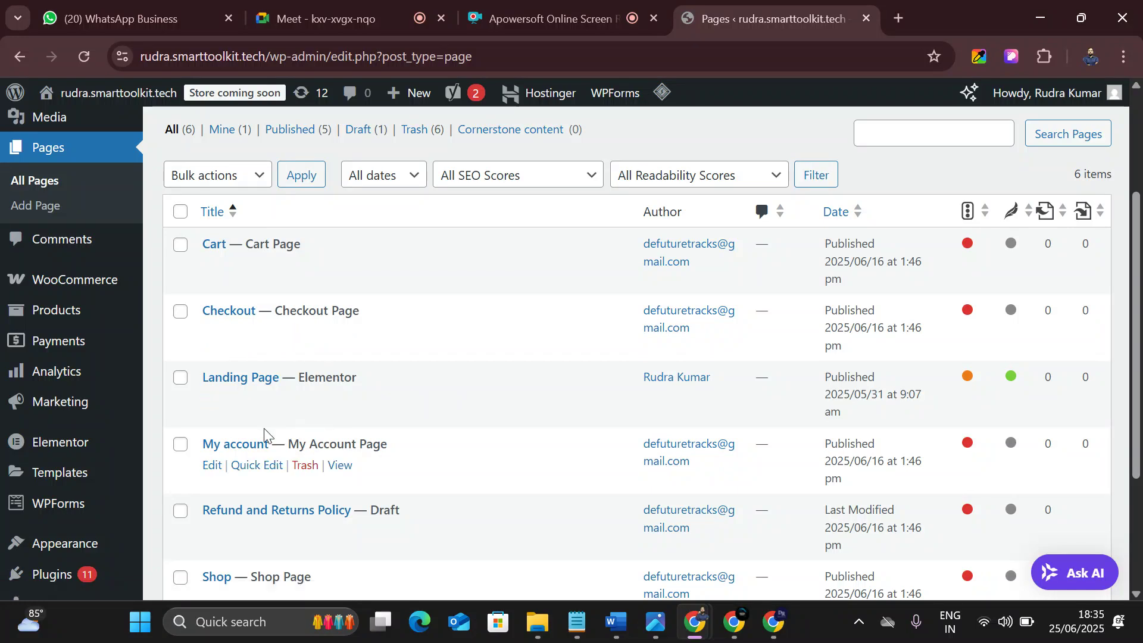
- Open the product attributes and review the color and size attributes with their terms
{"action": "scroll", "coordinate": [340, 450], "scroll_direction": "down", "scroll_amount": 2}
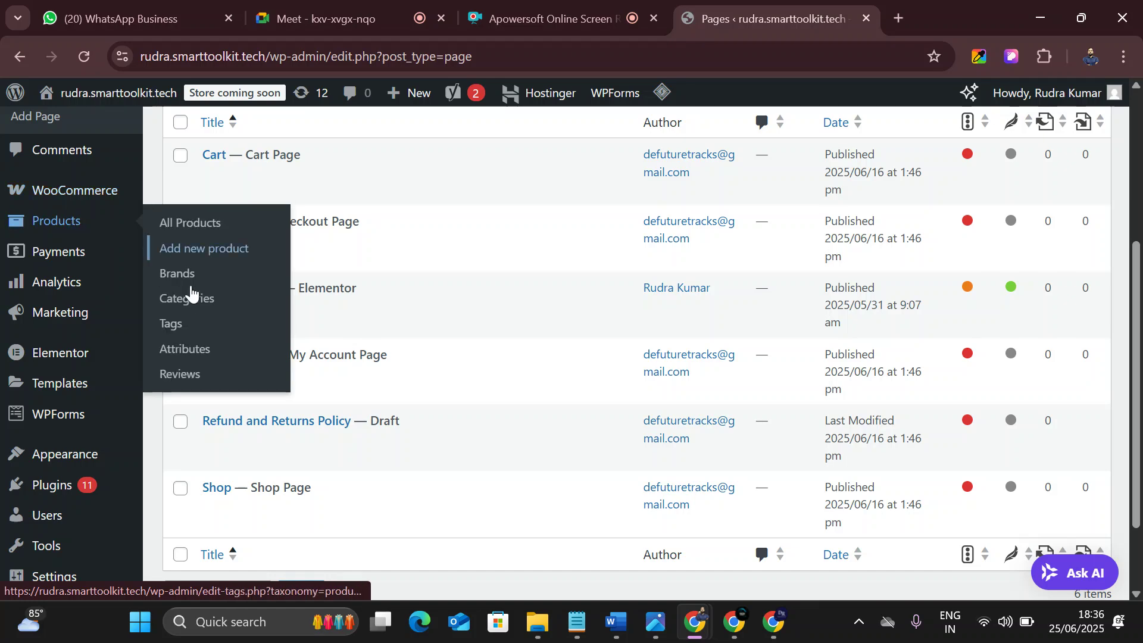
{"action": "left_click", "coordinate": [184, 355]}
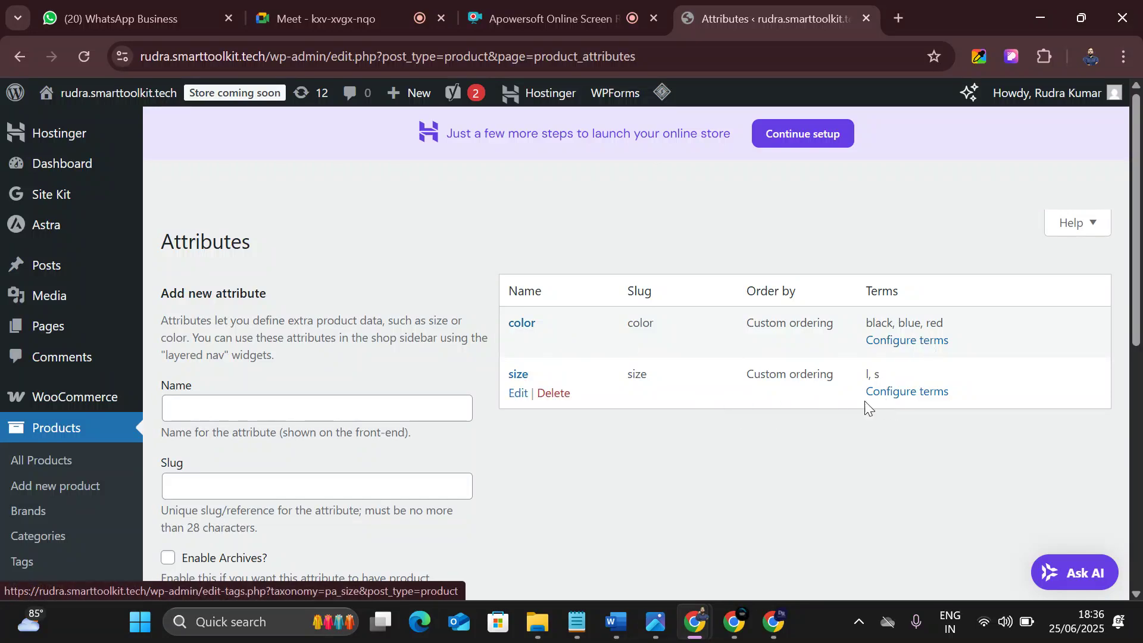
{"action": "scroll", "coordinate": [86, 437], "scroll_direction": "down", "scroll_amount": 1}
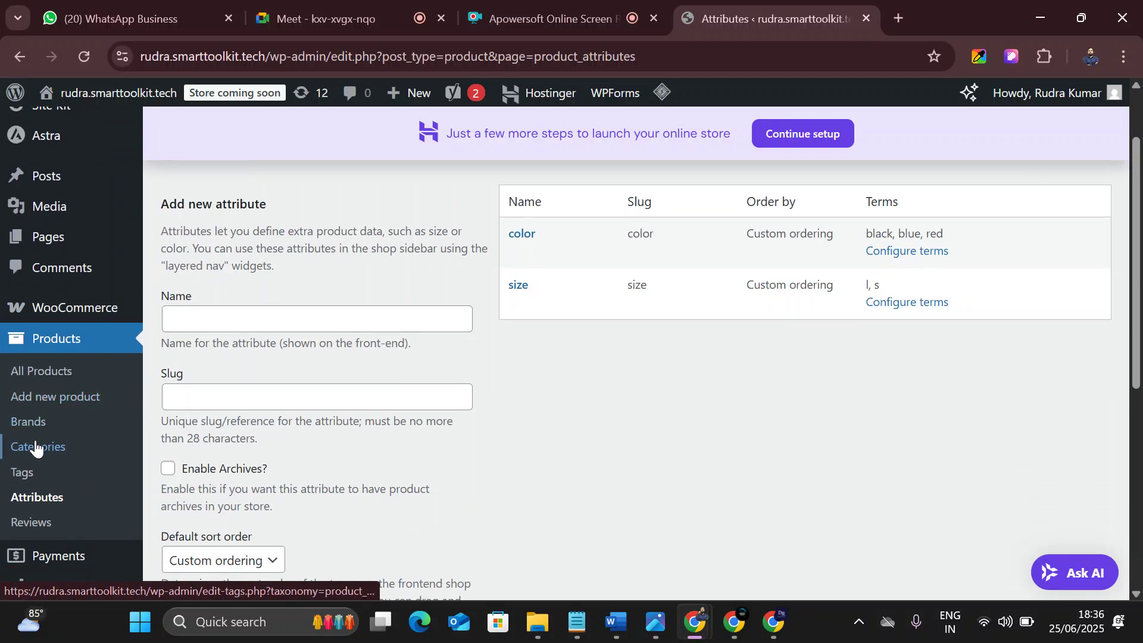
- Open the product tags and add a new tag named "jeans under 500"
{"action": "left_click", "coordinate": [77, 476]}
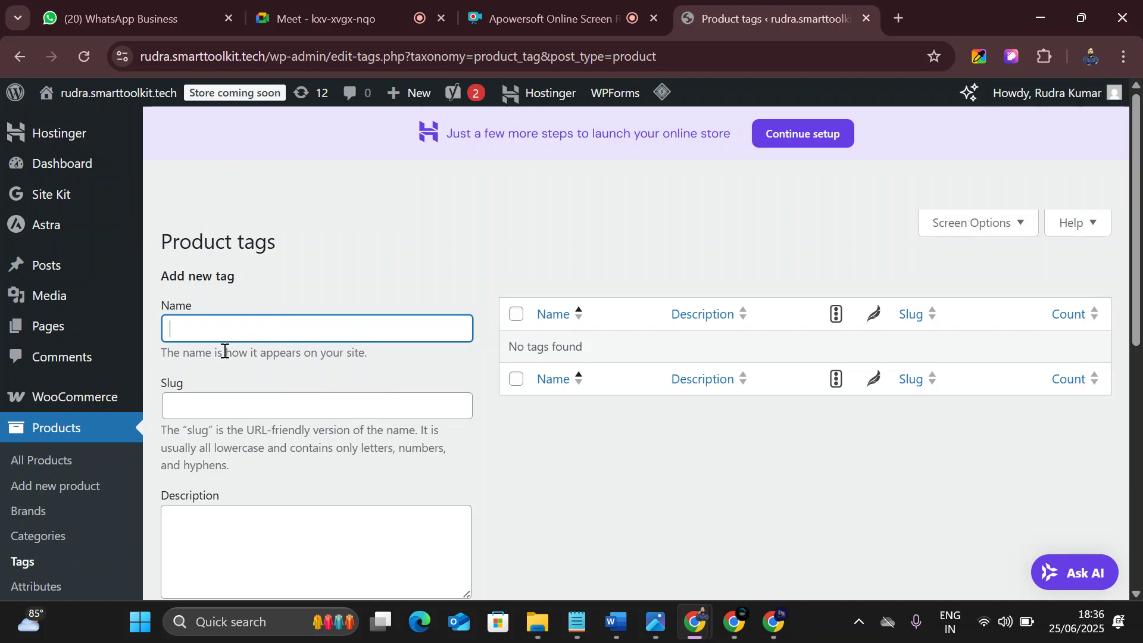
{"action": "type", "text": "jeans under 500"}
{"action": "scroll", "coordinate": [324, 420], "scroll_direction": "down", "scroll_amount": 2}
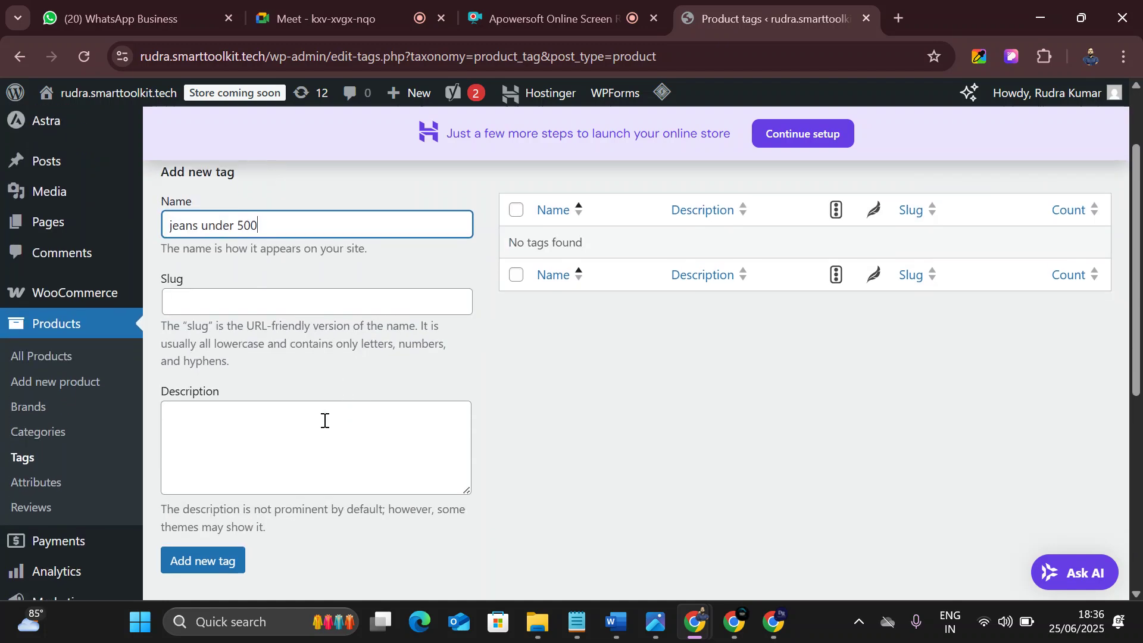
{"action": "scroll", "coordinate": [324, 420], "scroll_direction": "down", "scroll_amount": 4}
{"action": "left_click", "coordinate": [199, 310]}
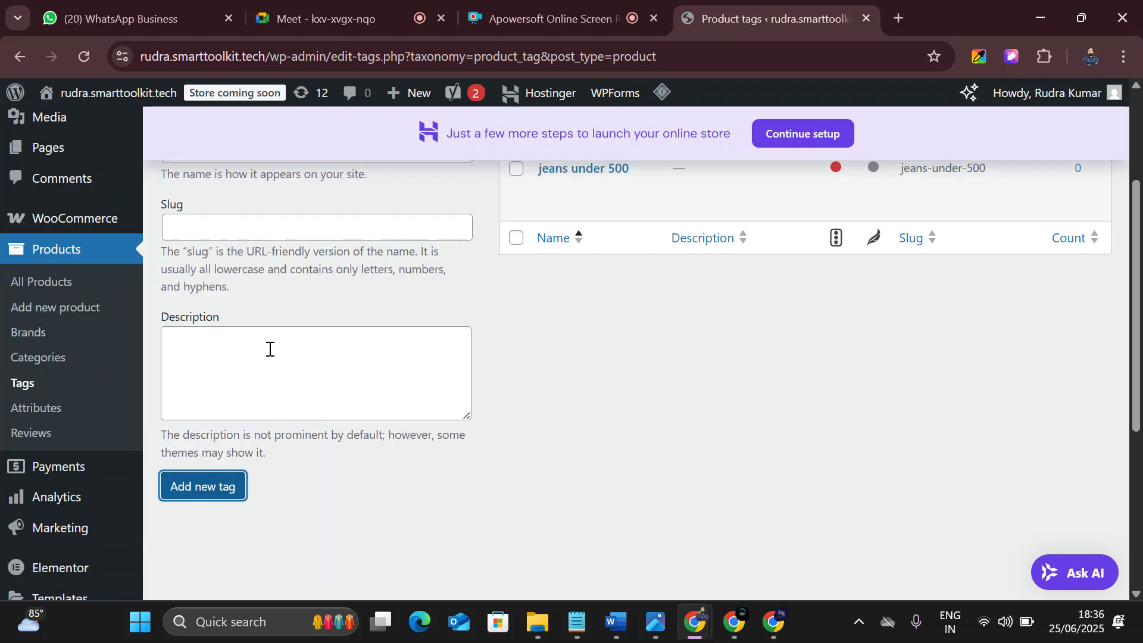
{"action": "scroll", "coordinate": [268, 356], "scroll_direction": "up", "scroll_amount": 3}
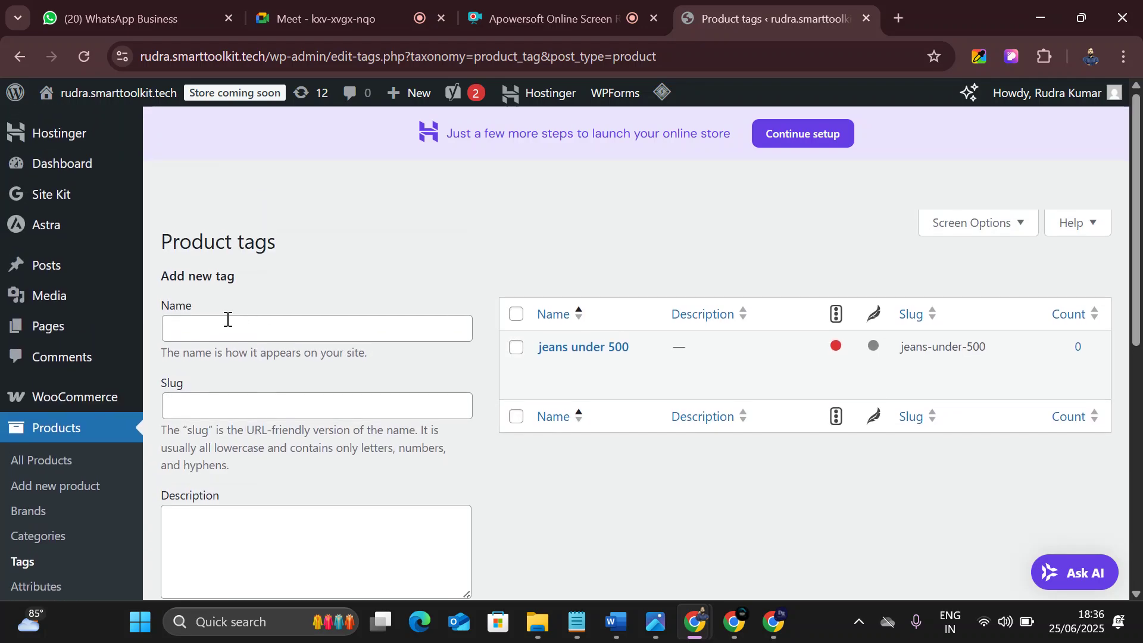
{"action": "scroll", "coordinate": [71, 439], "scroll_direction": "down", "scroll_amount": 3}
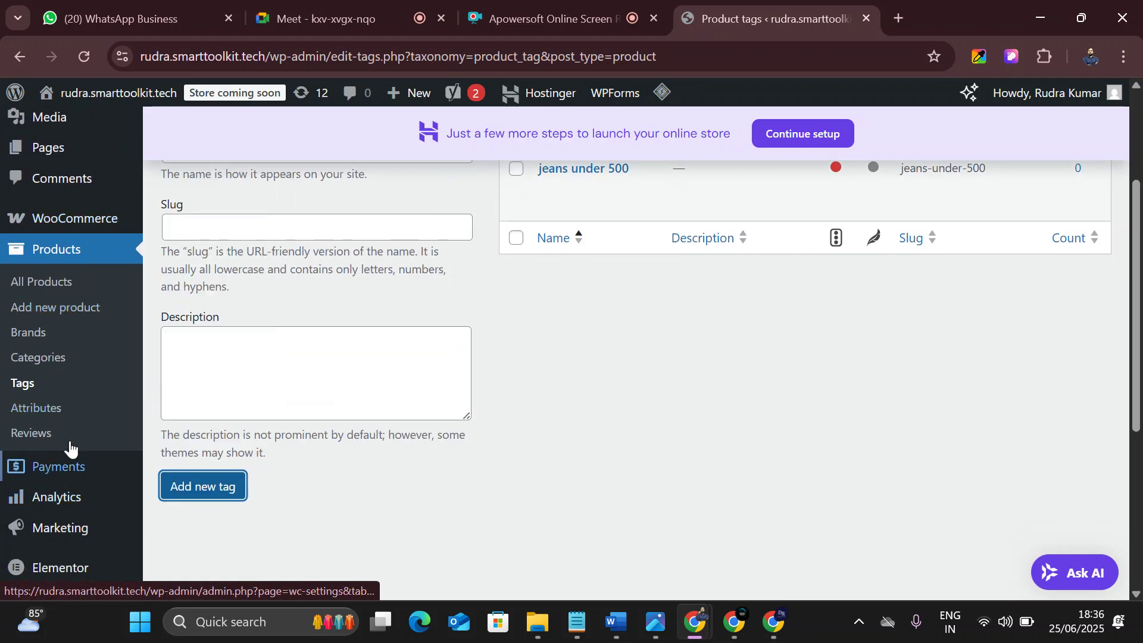
- Open the product categories and dismiss the Elementor AI pack-shots notice
{"action": "left_click", "coordinate": [46, 365]}
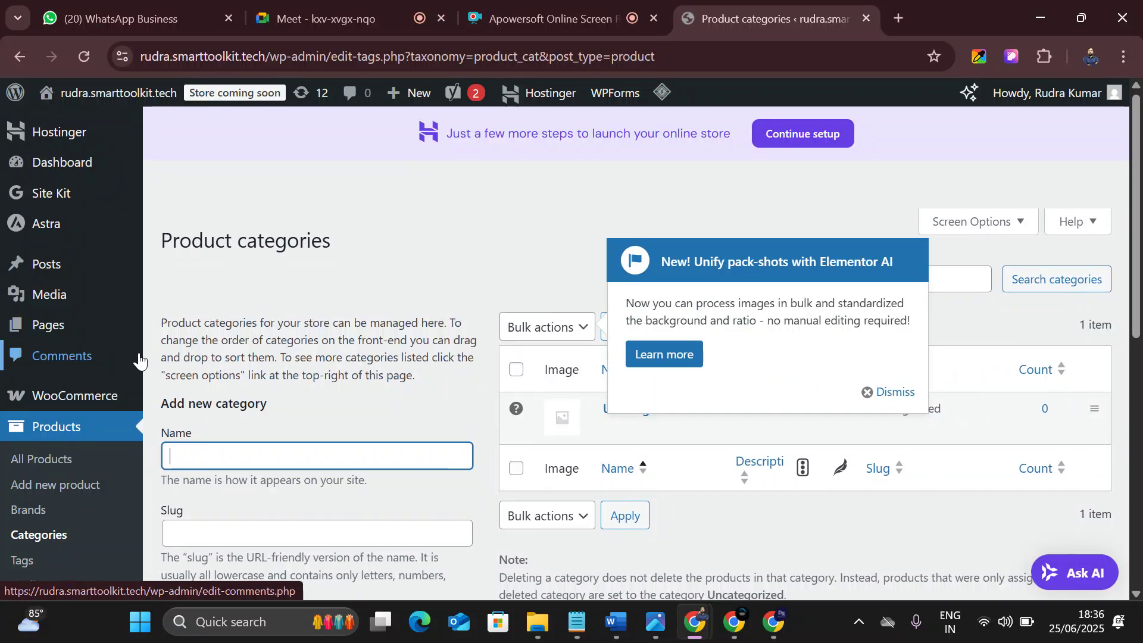
{"action": "scroll", "coordinate": [479, 343], "scroll_direction": "down", "scroll_amount": 2}
{"action": "left_click", "coordinate": [867, 573]}
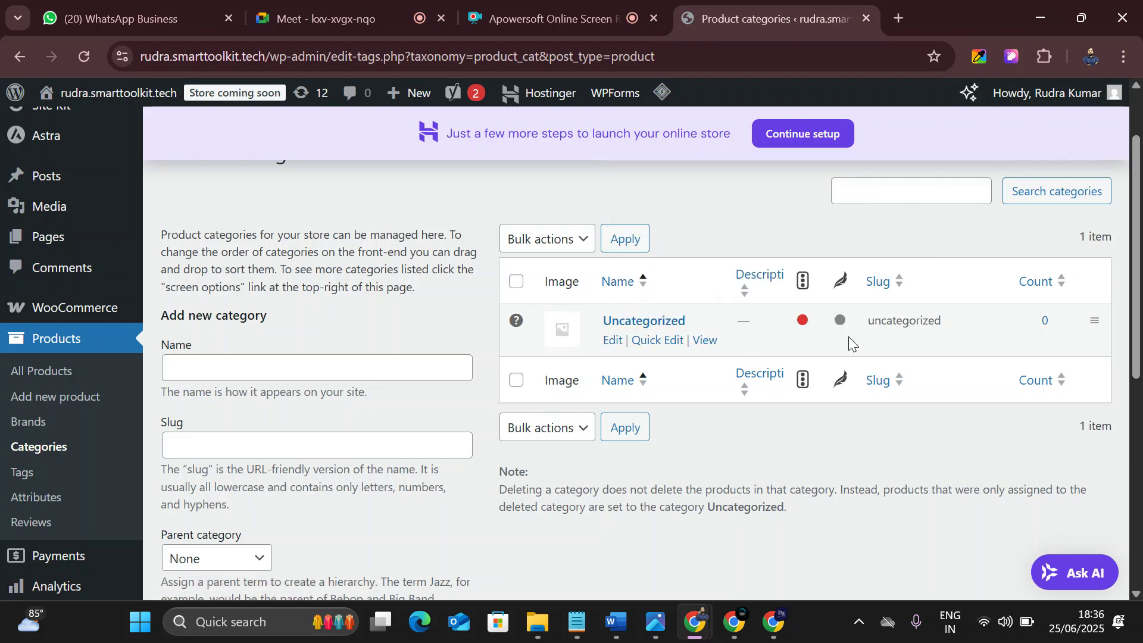
- Try to delete all listed product categories with the Delete bulk action
{"action": "left_click", "coordinate": [517, 282]}
{"action": "left_click", "coordinate": [546, 238]}
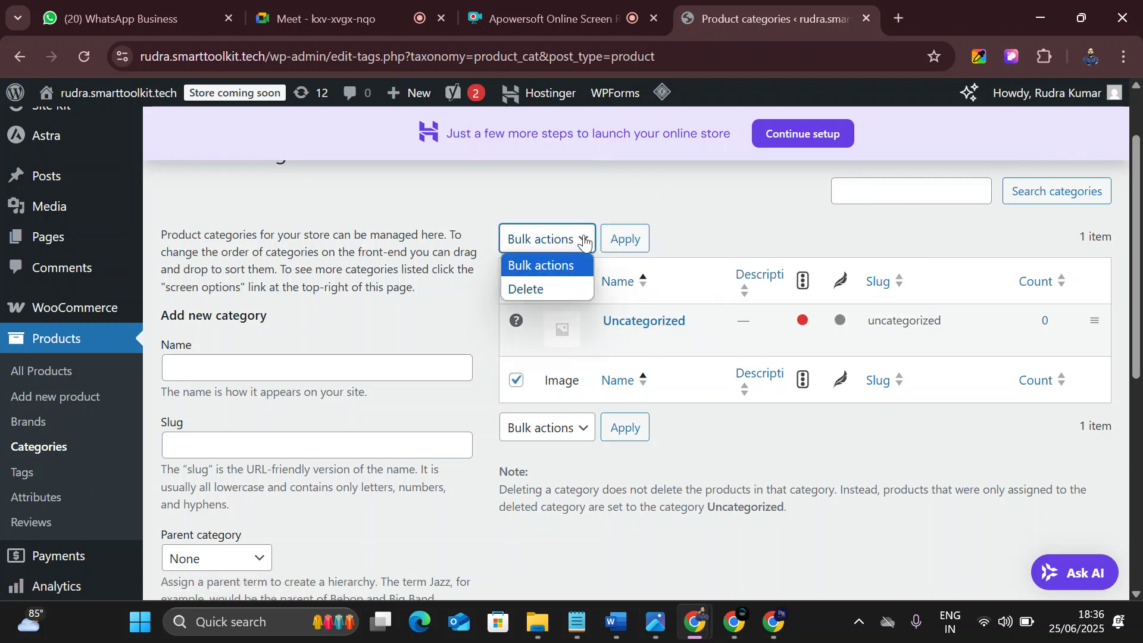
{"action": "left_click", "coordinate": [523, 288]}
{"action": "scroll", "coordinate": [638, 255], "scroll_direction": "up", "scroll_amount": 2}
{"action": "scroll", "coordinate": [638, 254], "scroll_direction": "up", "scroll_amount": 2}
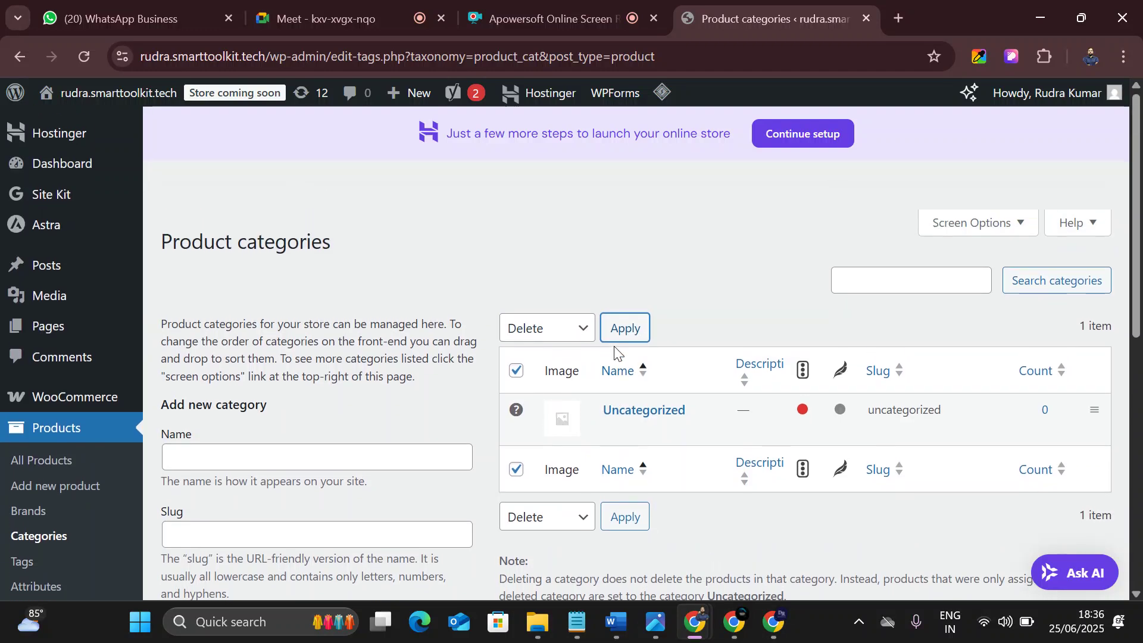
- Add a product category named Cloth, using the OPS21.png image from the media library as its thumbnail
{"action": "scroll", "coordinate": [649, 369], "scroll_direction": "down", "scroll_amount": 2}
{"action": "left_click", "coordinate": [273, 356]}
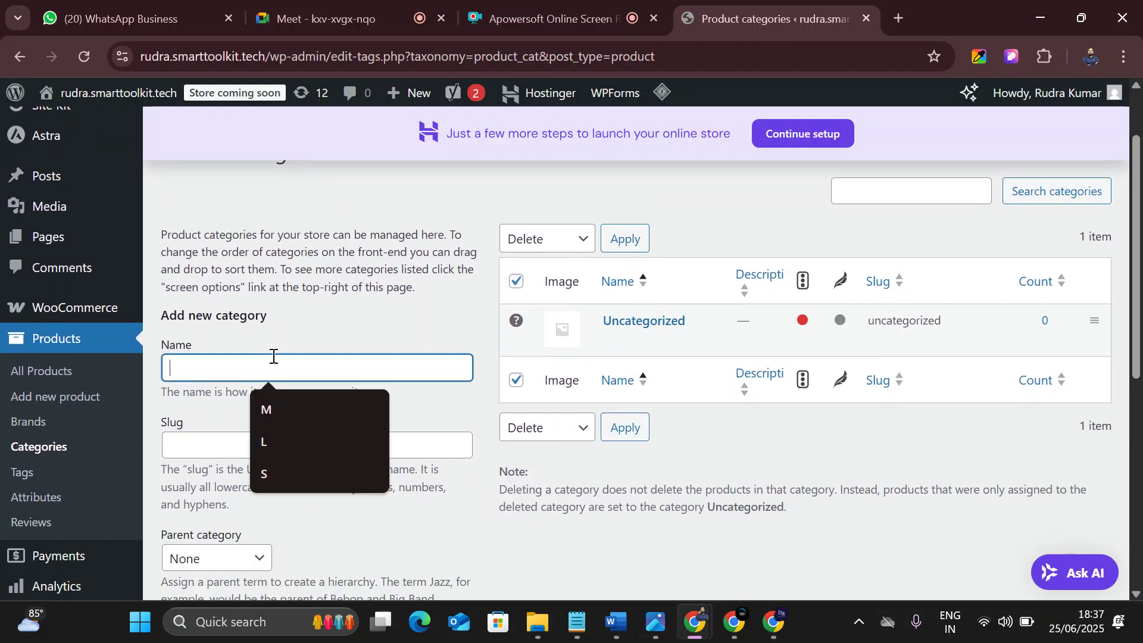
{"action": "type", "text": "Cloth"}
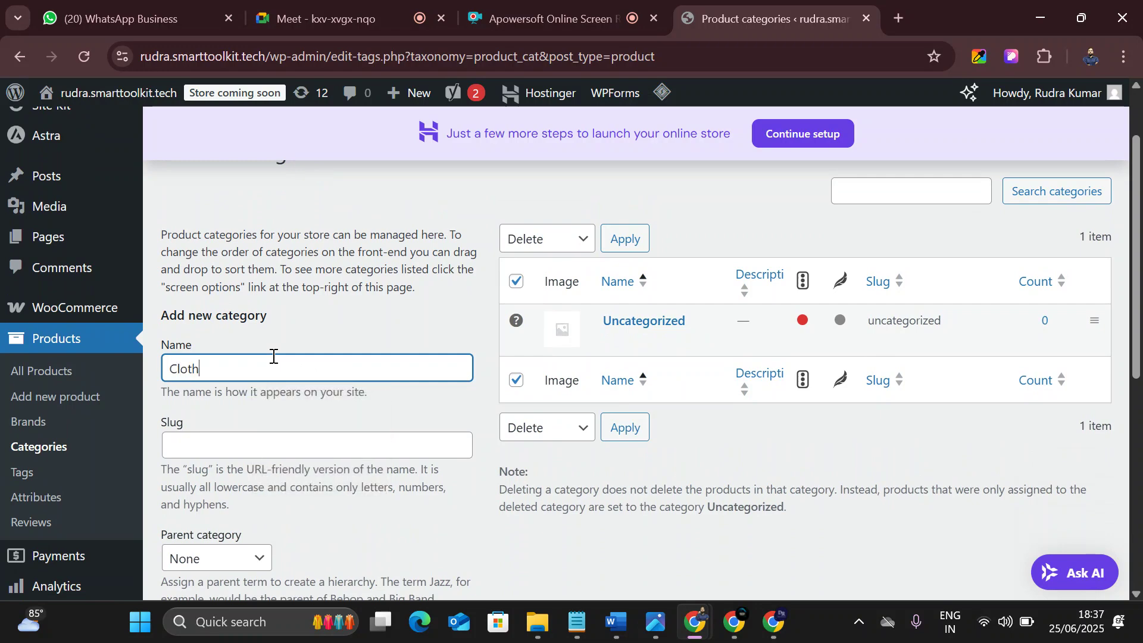
{"action": "scroll", "coordinate": [273, 356], "scroll_direction": "down", "scroll_amount": 7}
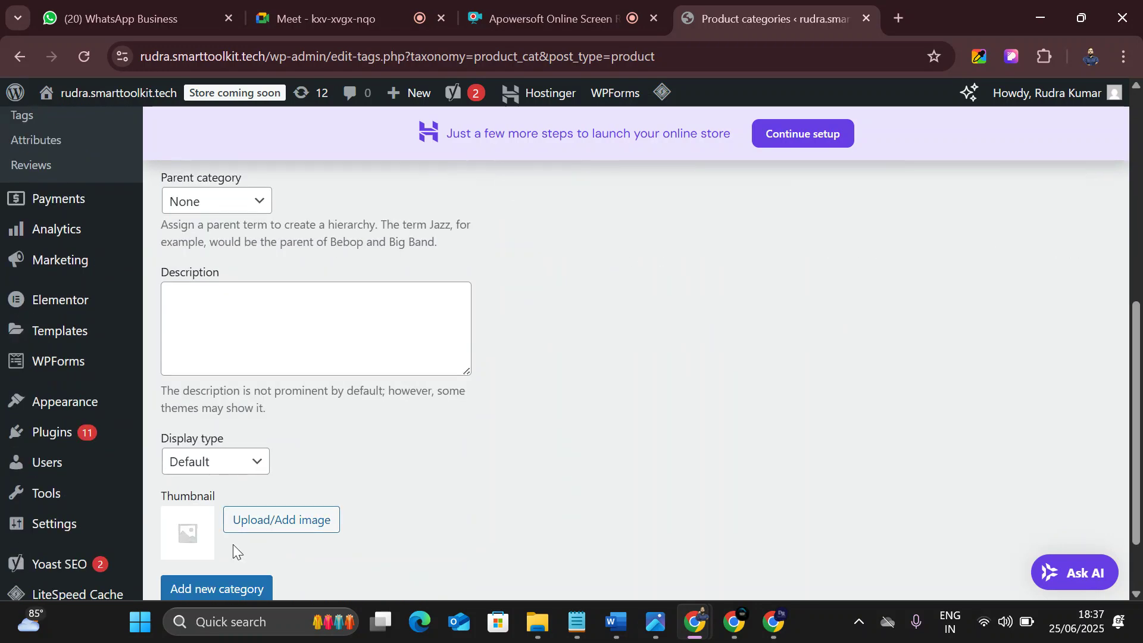
{"action": "scroll", "coordinate": [216, 568], "scroll_direction": "down", "scroll_amount": 1}
{"action": "left_click", "coordinate": [265, 437]}
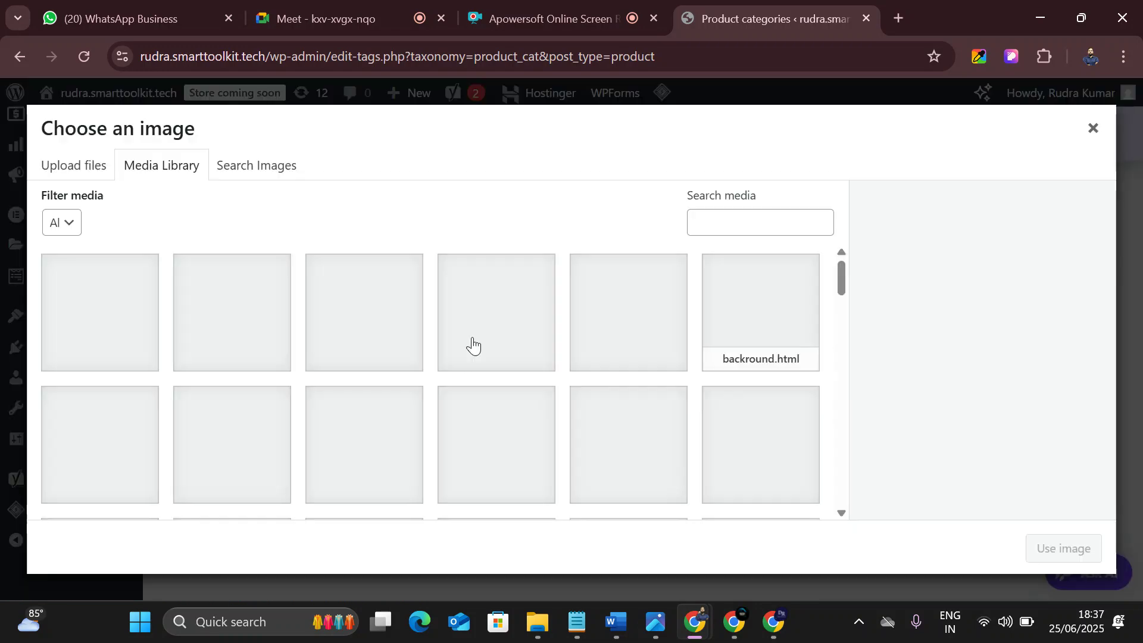
{"action": "scroll", "coordinate": [407, 436], "scroll_direction": "down", "scroll_amount": 6}
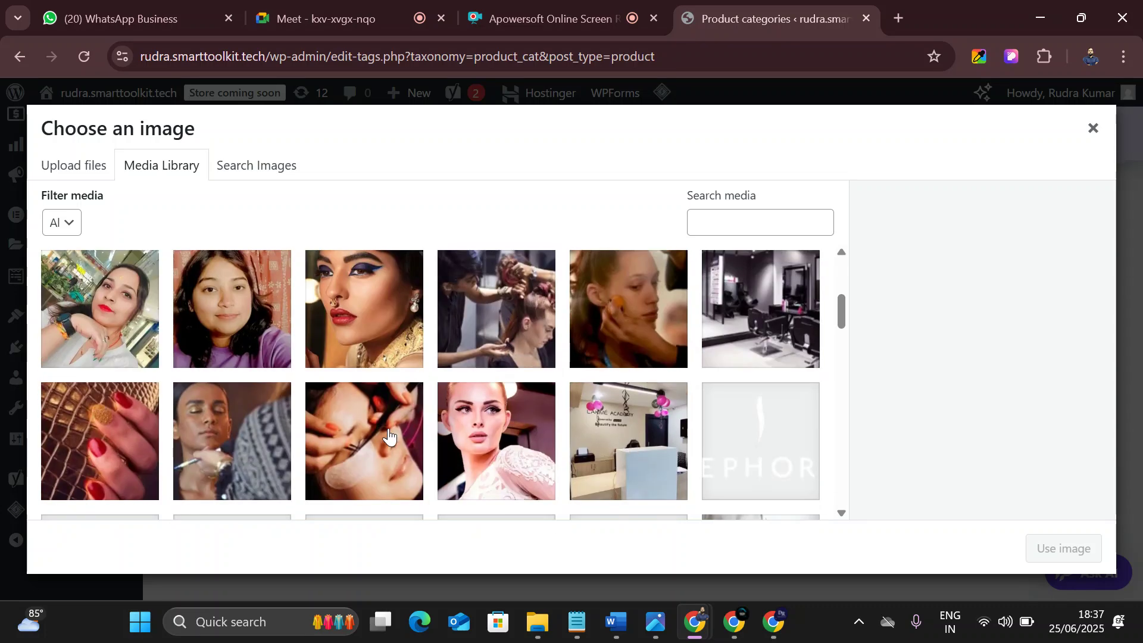
{"action": "scroll", "coordinate": [409, 442], "scroll_direction": "down", "scroll_amount": 8}
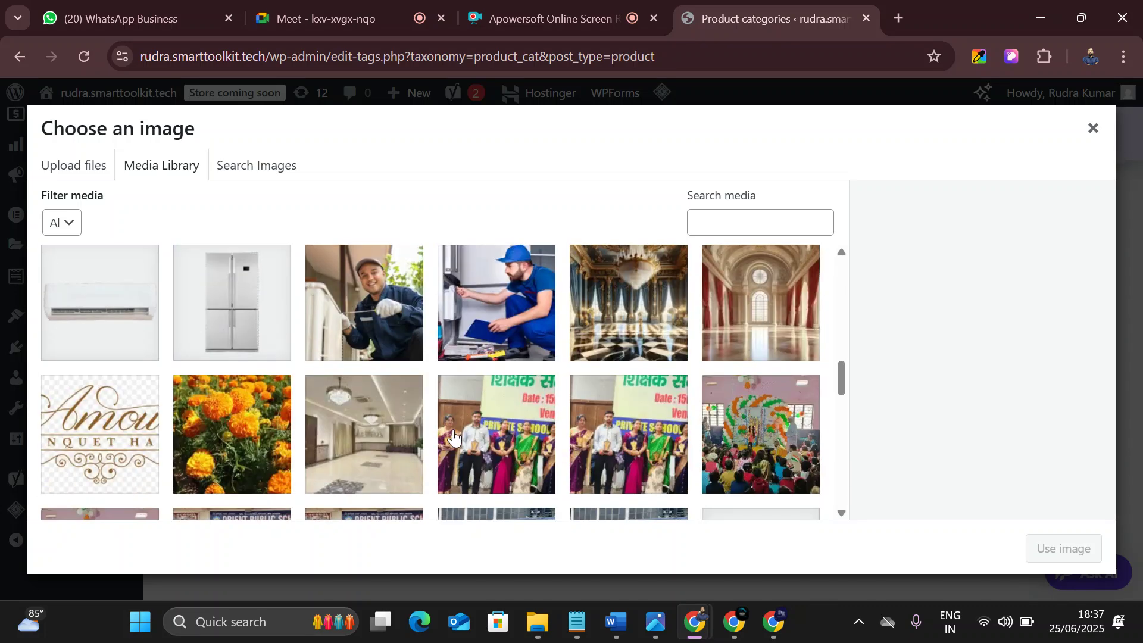
{"action": "left_click", "coordinate": [350, 421]}
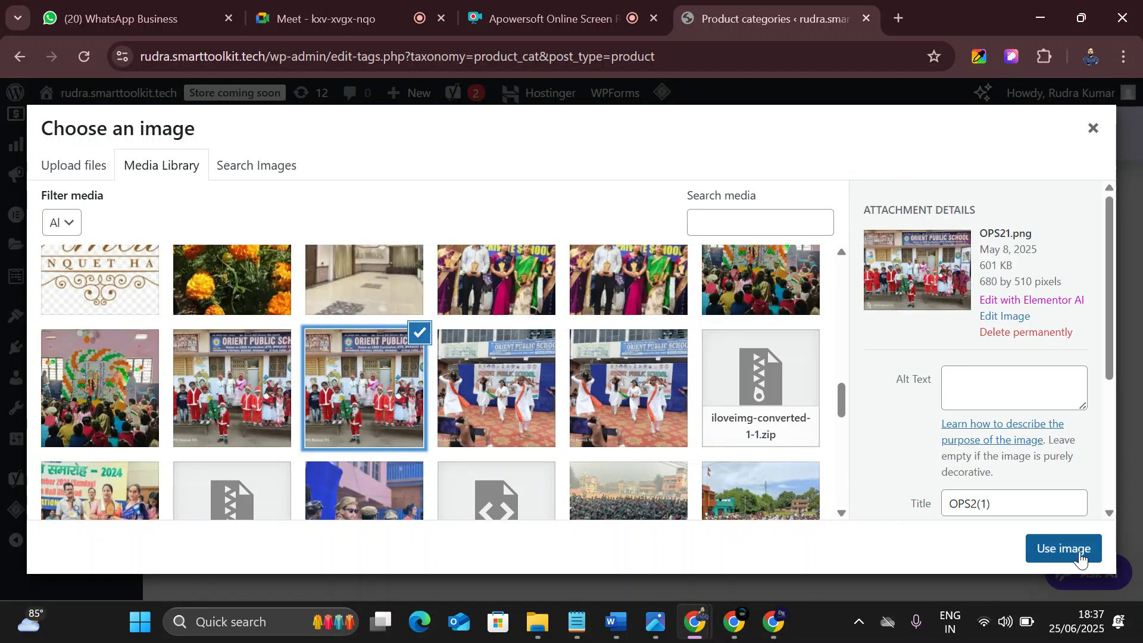
{"action": "left_click", "coordinate": [1064, 547]}
{"action": "left_click", "coordinate": [240, 504]}
- Add a second product category named Electronic without a thumbnail
{"action": "scroll", "coordinate": [357, 429], "scroll_direction": "up", "scroll_amount": 3}
{"action": "scroll", "coordinate": [335, 413], "scroll_direction": "up", "scroll_amount": 3}
{"action": "left_click", "coordinate": [250, 290]}
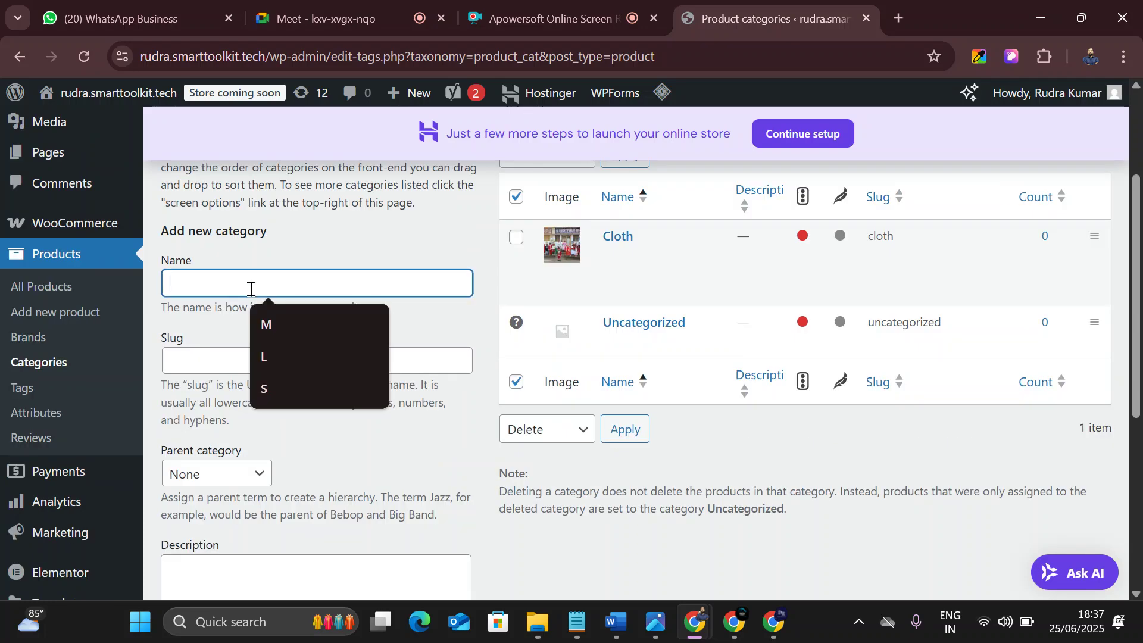
{"action": "type", "text": "E"}
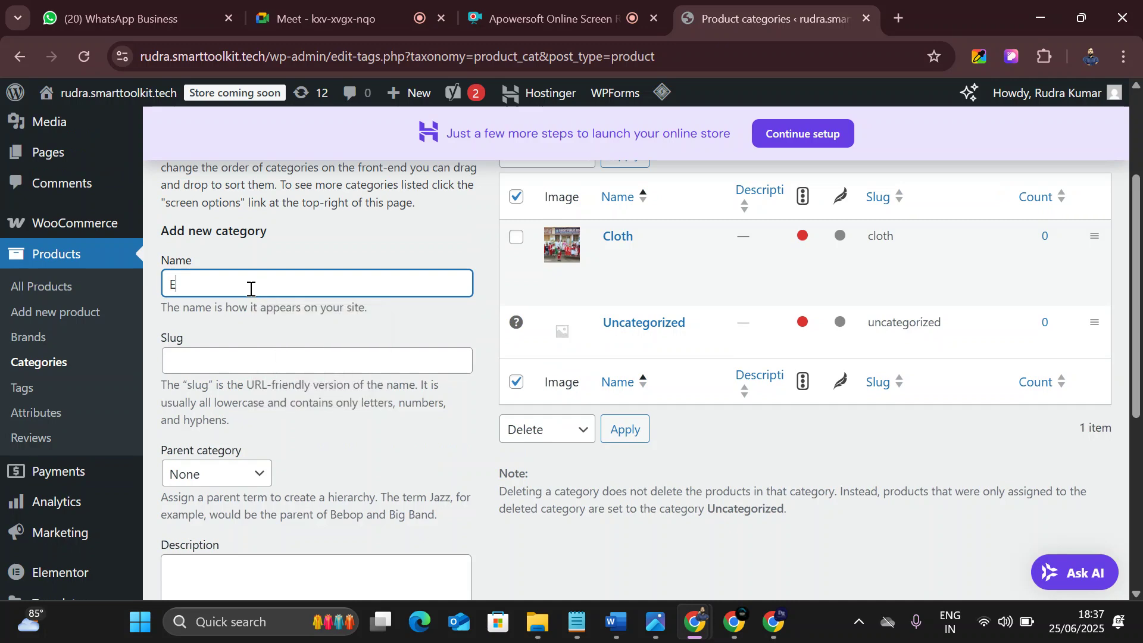
{"action": "type", "text": "el"}
{"action": "key", "text": "BackSpace"}
{"action": "type", "text": "ectronic pro"}
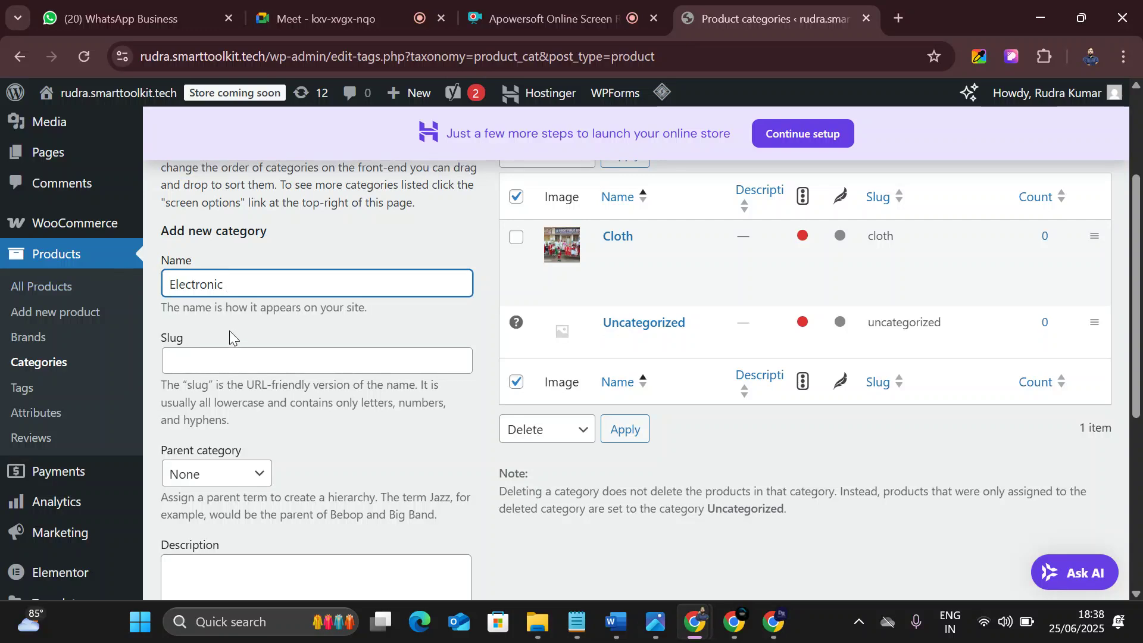
{"action": "scroll", "coordinate": [238, 342], "scroll_direction": "down", "scroll_amount": 4}
{"action": "scroll", "coordinate": [220, 493], "scroll_direction": "down", "scroll_amount": 1}
{"action": "left_click", "coordinate": [216, 503]}
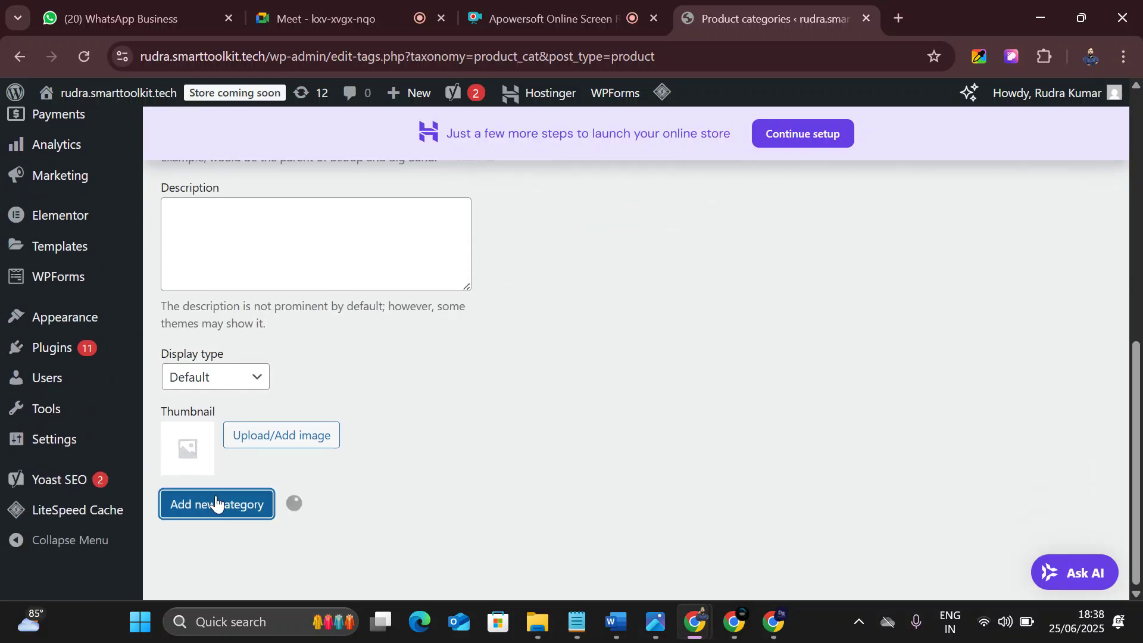
{"action": "scroll", "coordinate": [267, 452], "scroll_direction": "up", "scroll_amount": 4}
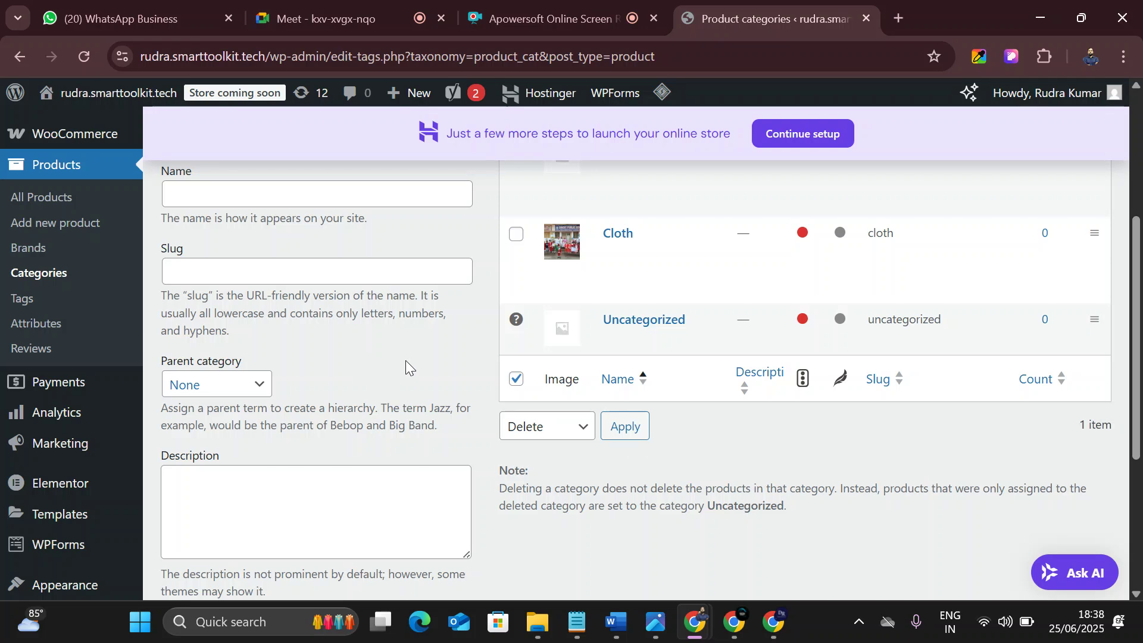
{"action": "scroll", "coordinate": [640, 318], "scroll_direction": "up", "scroll_amount": 1}
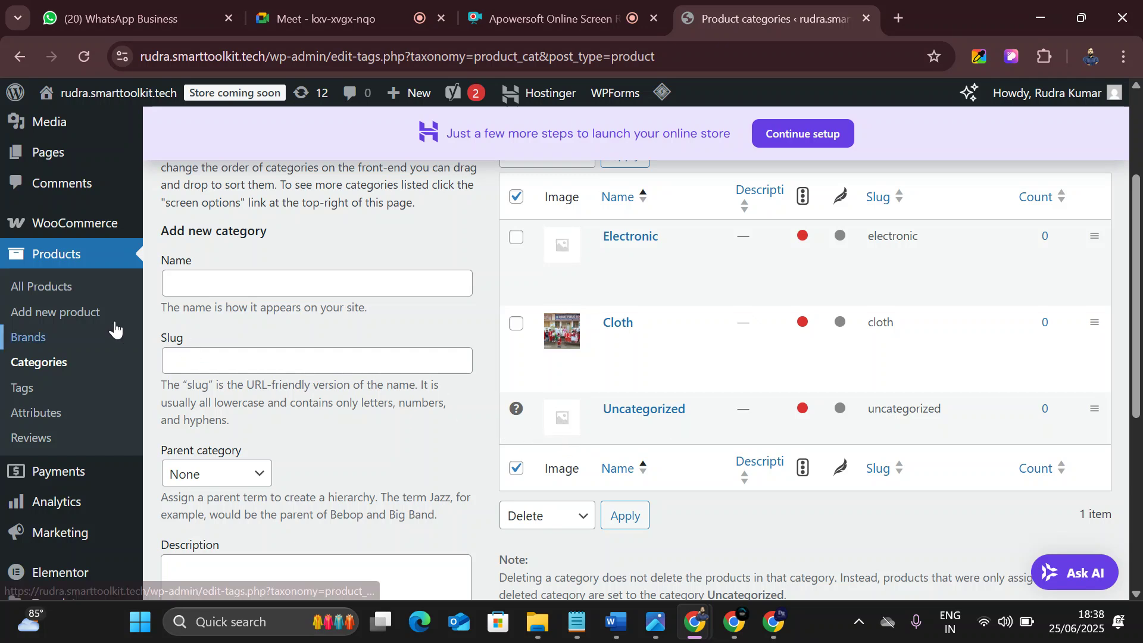
- Open the product brands and add a new brand named LG
{"action": "left_click", "coordinate": [42, 334]}
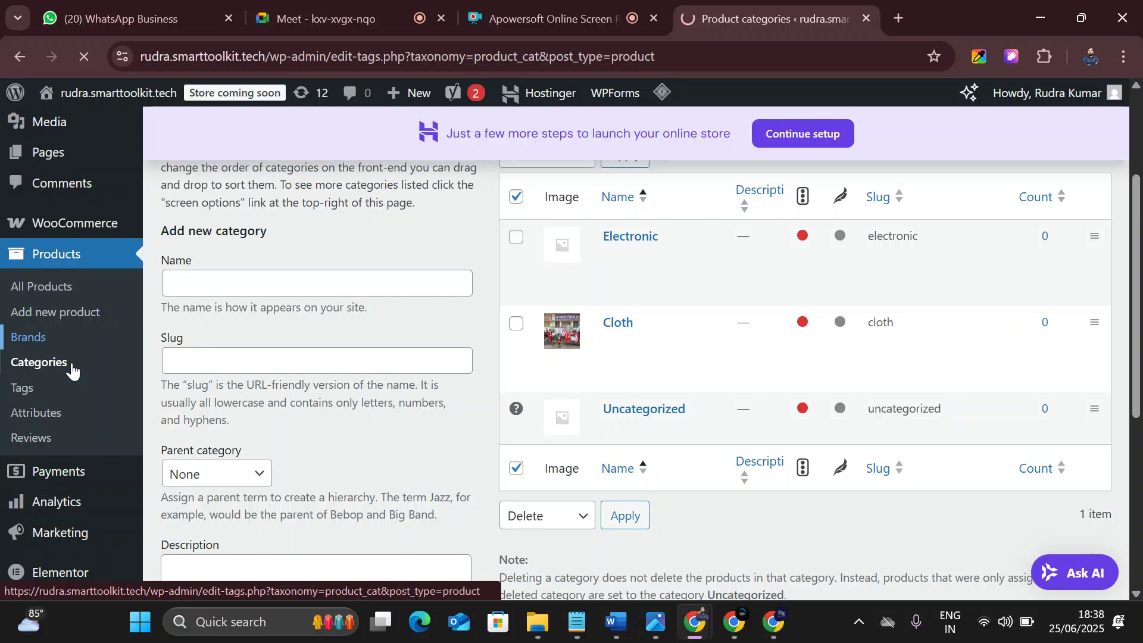
{"action": "left_click_drag", "start_coordinate": [246, 283], "coordinate": [239, 285]}
{"action": "left_click", "coordinate": [247, 338]}
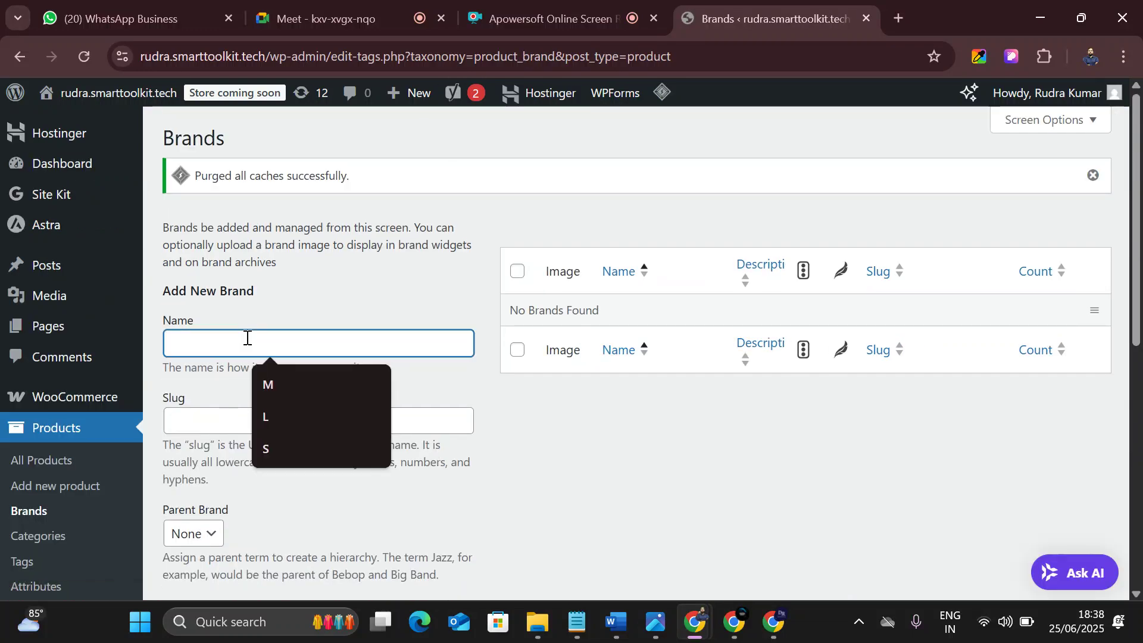
{"action": "type", "text": "LG"}
{"action": "scroll", "coordinate": [266, 377], "scroll_direction": "down", "scroll_amount": 3}
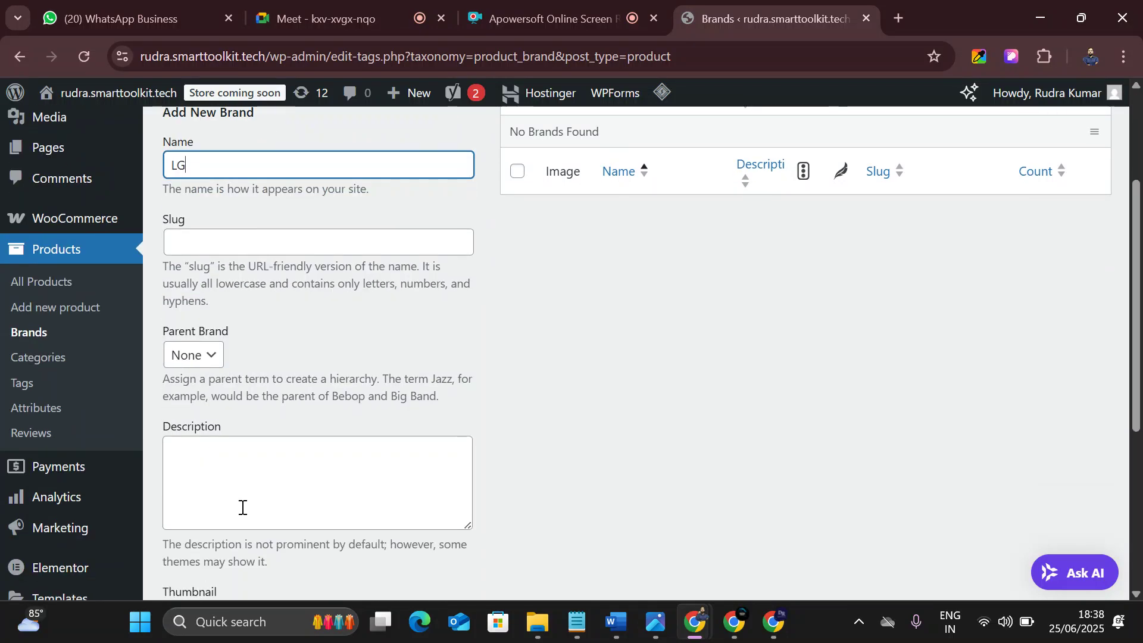
{"action": "scroll", "coordinate": [219, 557], "scroll_direction": "down", "scroll_amount": 5}
{"action": "left_click", "coordinate": [221, 429]}
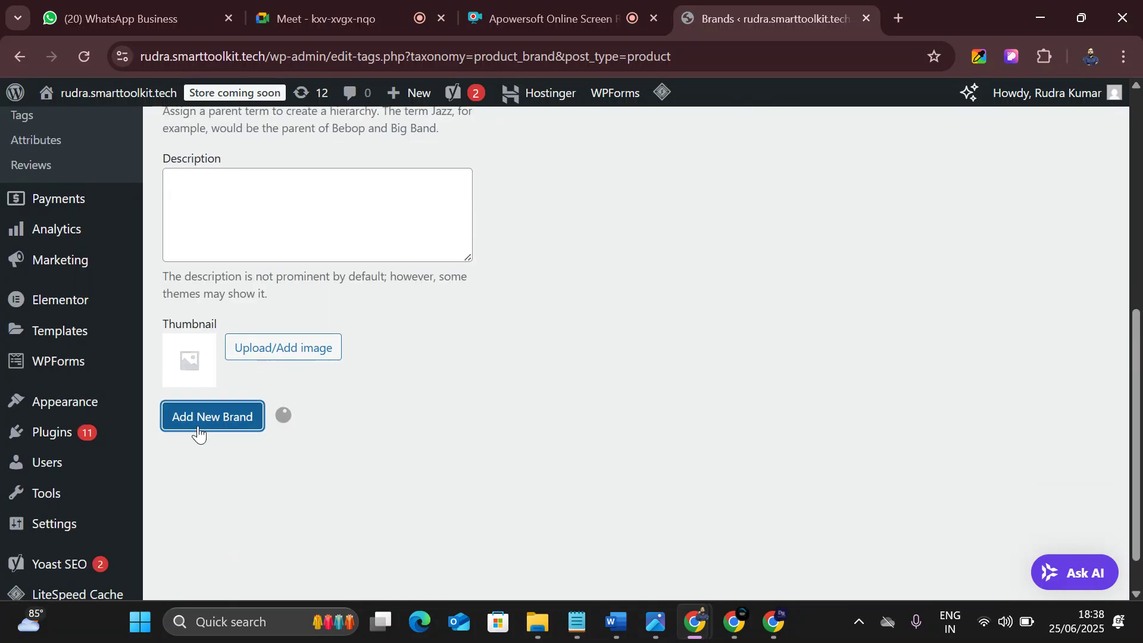
- Add another product brand named Puma
{"action": "left_click", "coordinate": [220, 297]}
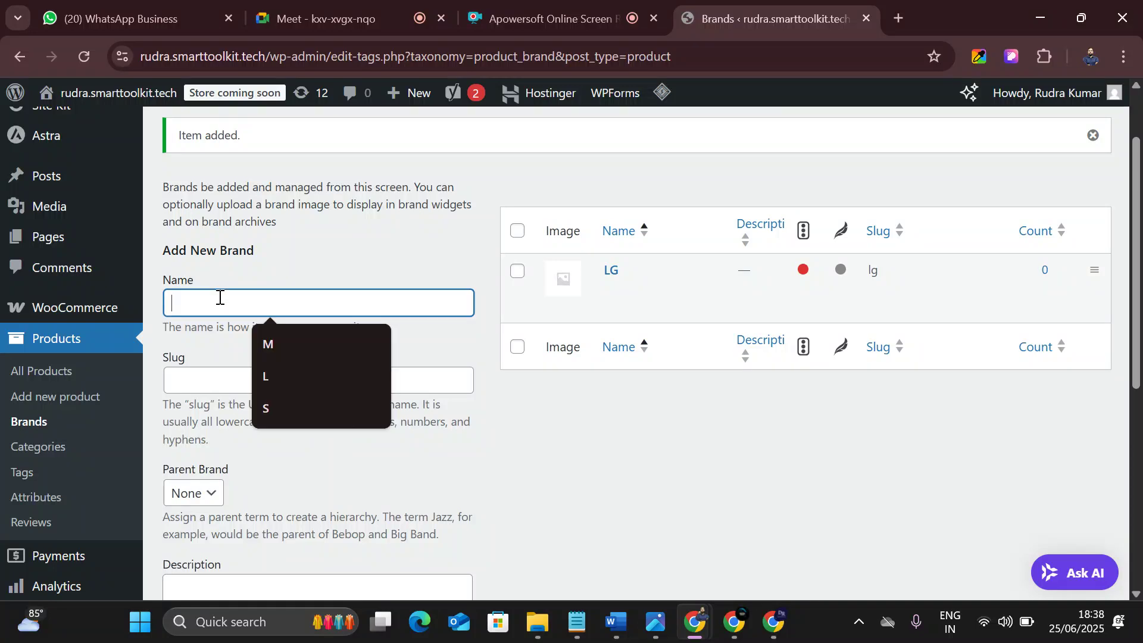
{"action": "type", "text": "Puma"}
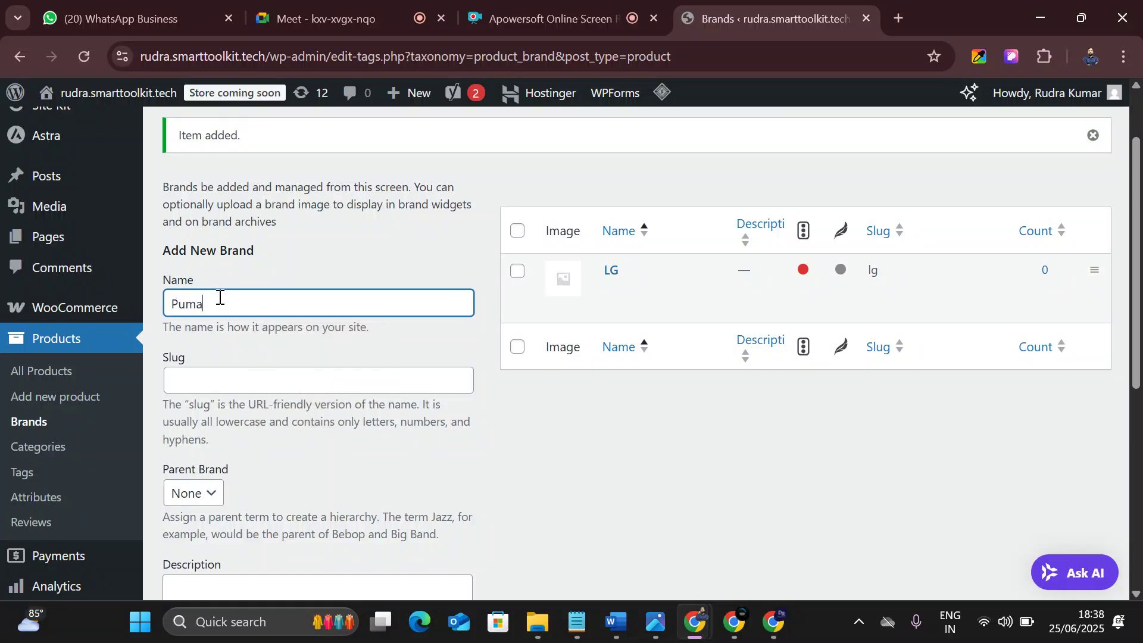
{"action": "scroll", "coordinate": [242, 365], "scroll_direction": "down", "scroll_amount": 5}
{"action": "left_click", "coordinate": [220, 560]}
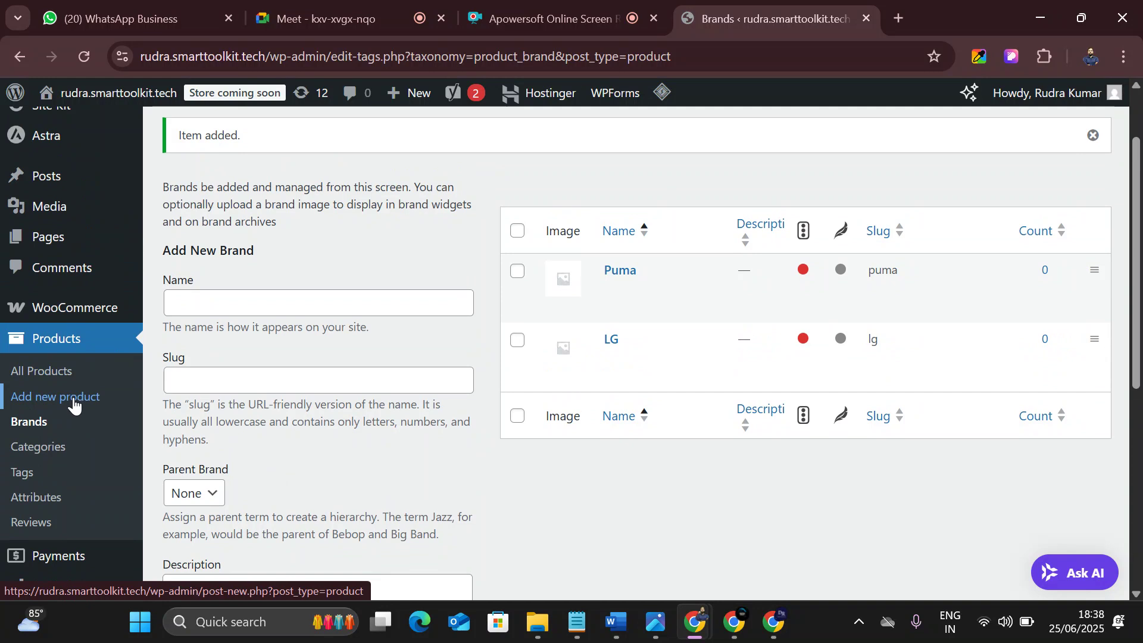
- Open the list of all products and move the existing draft product to the trash
{"action": "left_click", "coordinate": [23, 375]}
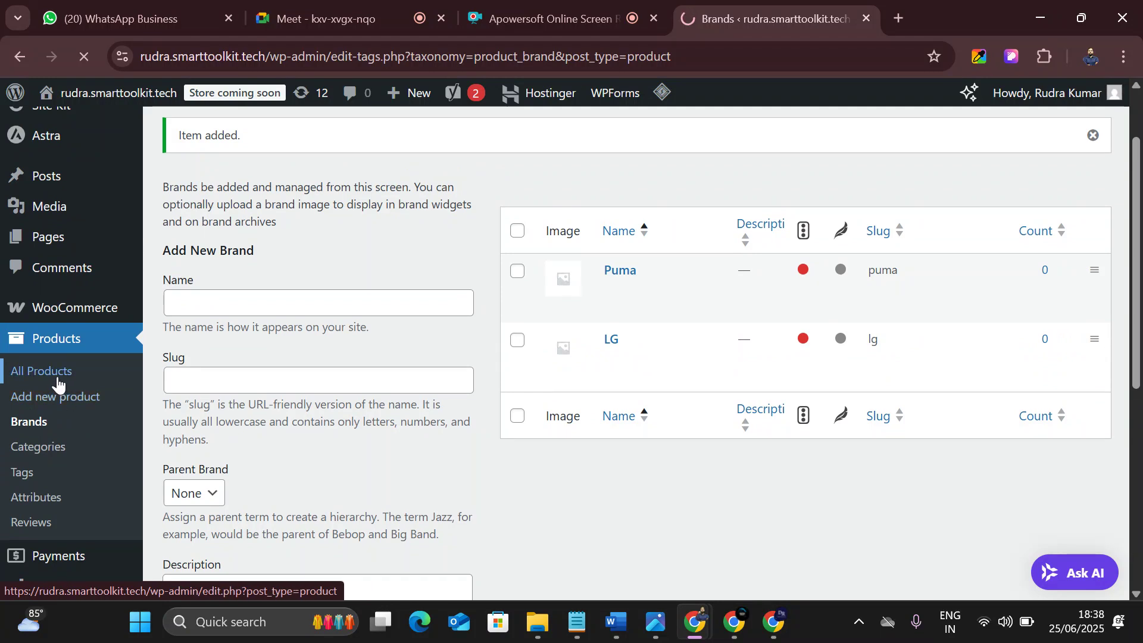
{"action": "scroll", "coordinate": [427, 355], "scroll_direction": "down", "scroll_amount": 3}
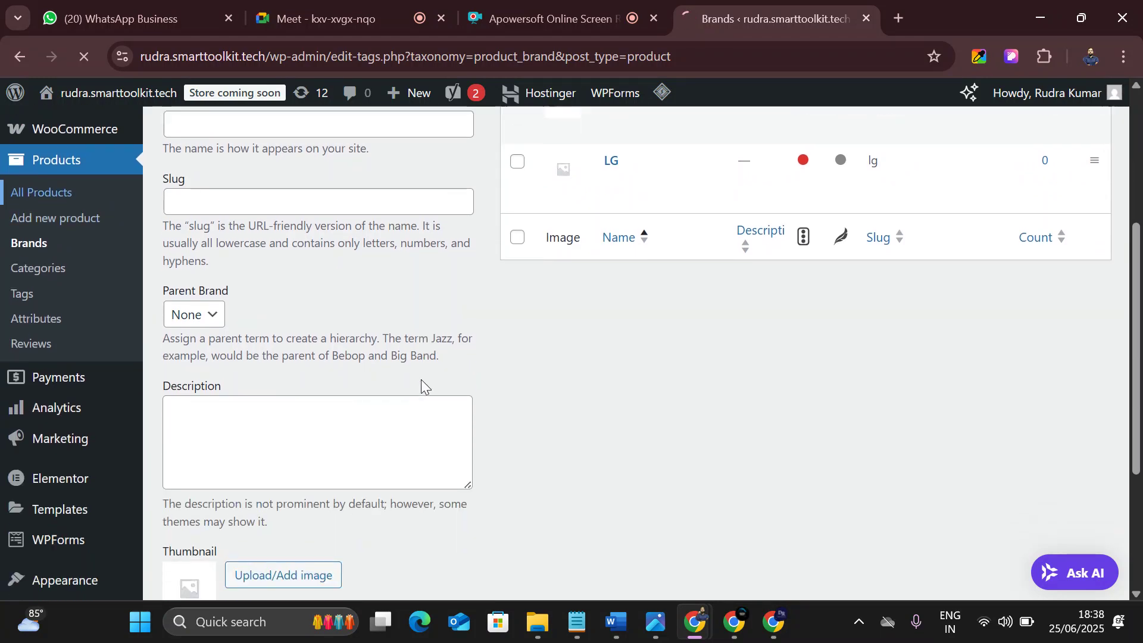
{"action": "scroll", "coordinate": [423, 403], "scroll_direction": "down", "scroll_amount": 3}
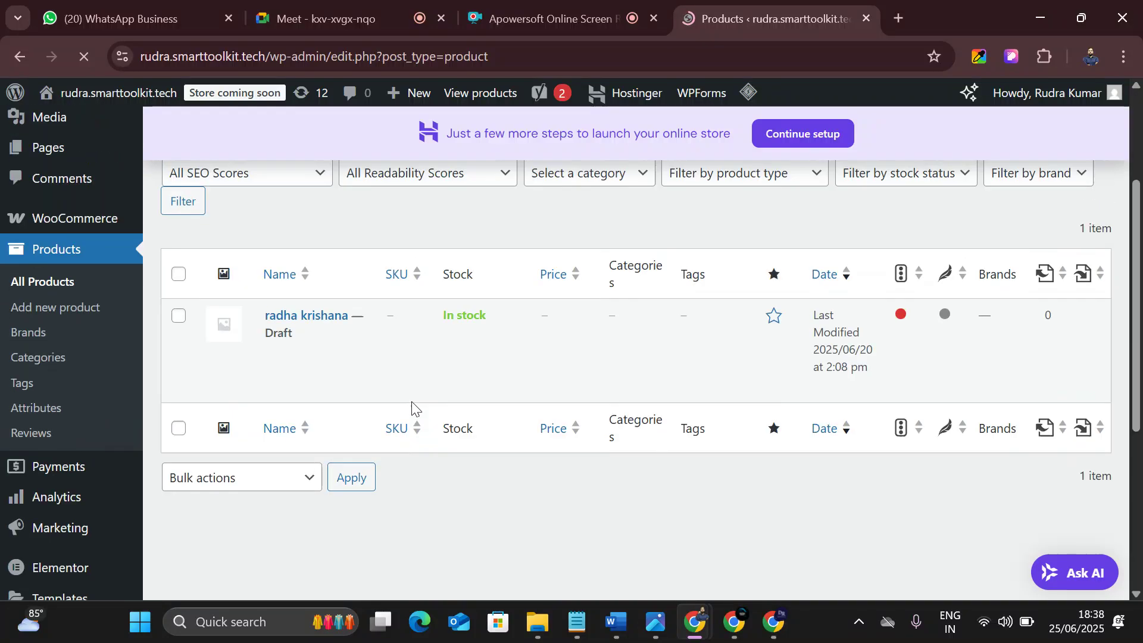
{"action": "left_click", "coordinate": [178, 316]}
{"action": "scroll", "coordinate": [191, 328], "scroll_direction": "up", "scroll_amount": 3}
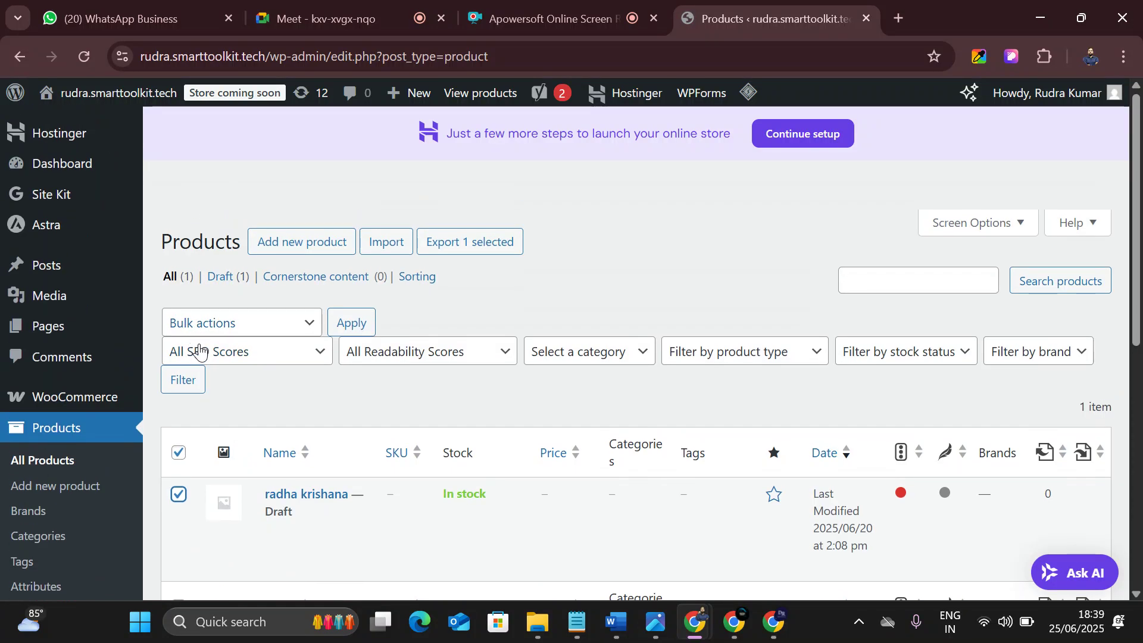
{"action": "left_click", "coordinate": [198, 352]}
{"action": "left_click", "coordinate": [208, 323]}
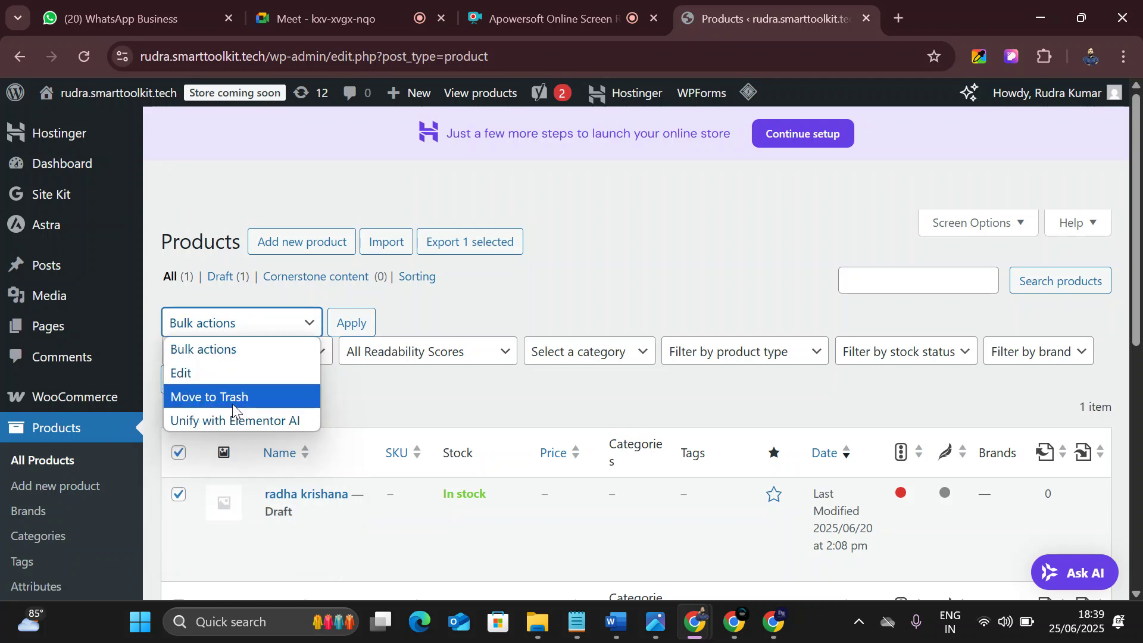
{"action": "left_click", "coordinate": [231, 396]}
{"action": "left_click", "coordinate": [354, 325]}
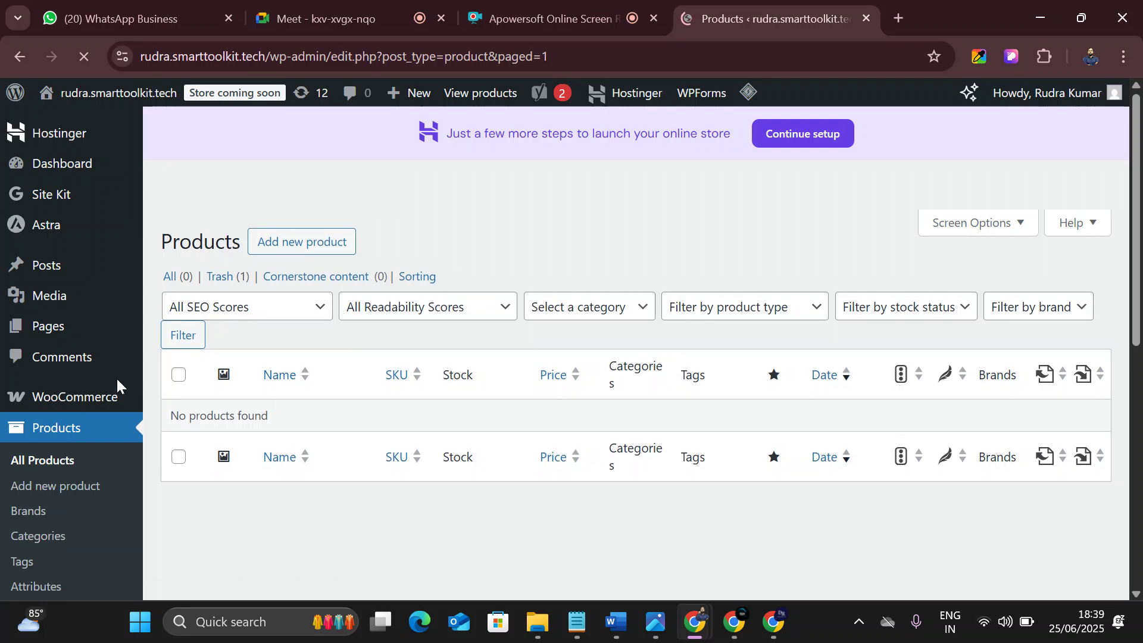
- Start a new product in the store, and open the Amazon India site through a Google search in a separate browser tab
{"action": "left_click", "coordinate": [55, 489]}
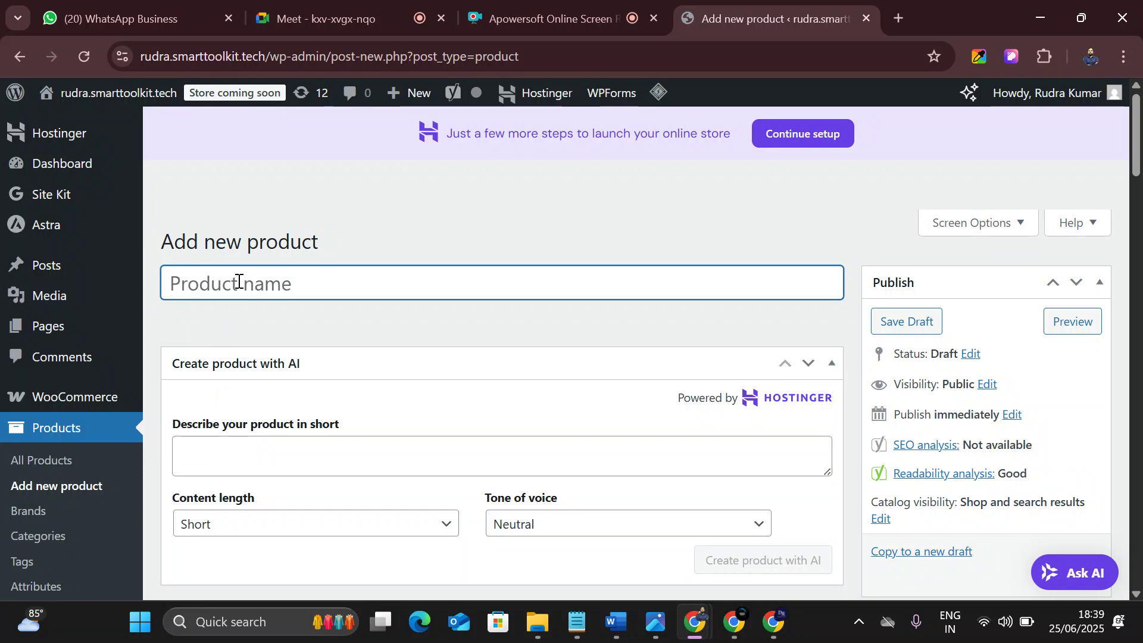
{"action": "left_click", "coordinate": [900, 17]}
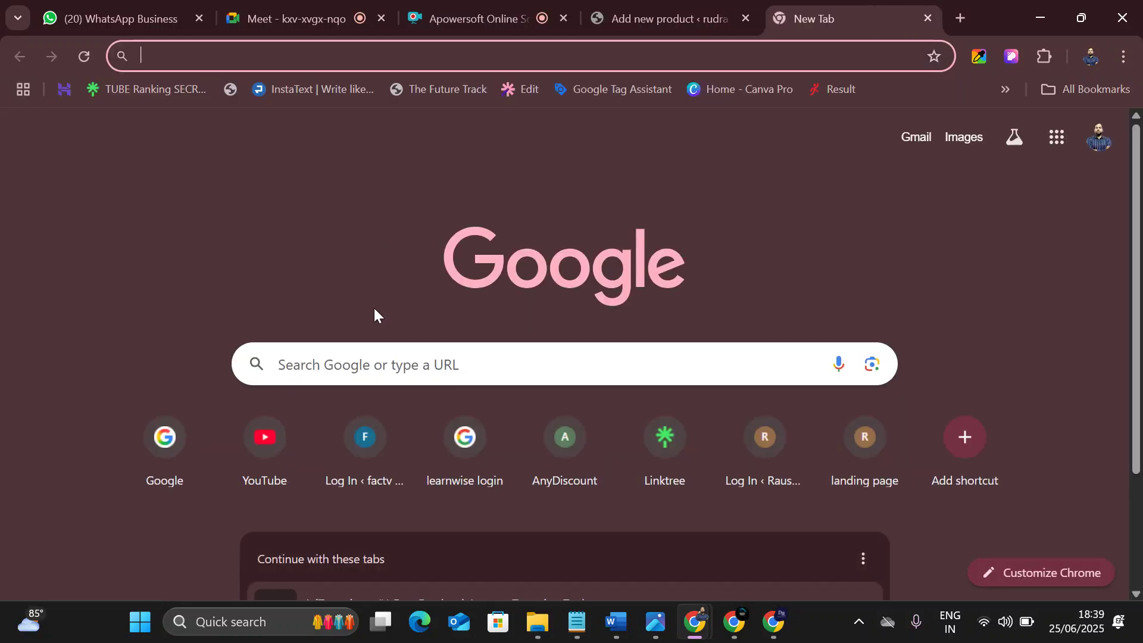
{"action": "type", "text": "g"}
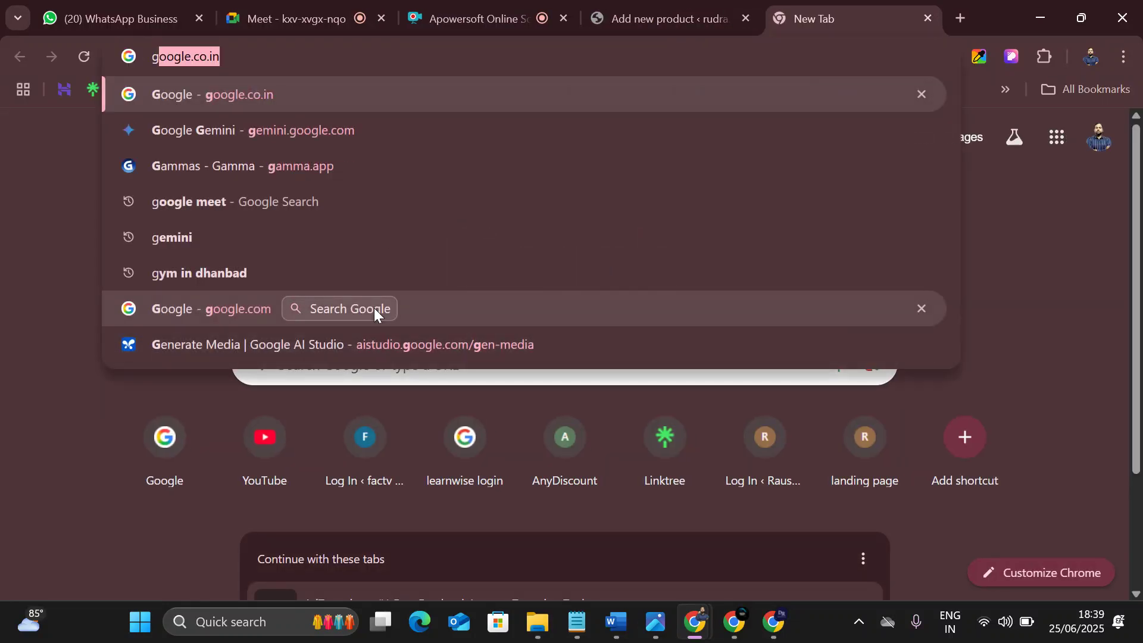
{"action": "key", "text": "Return"}
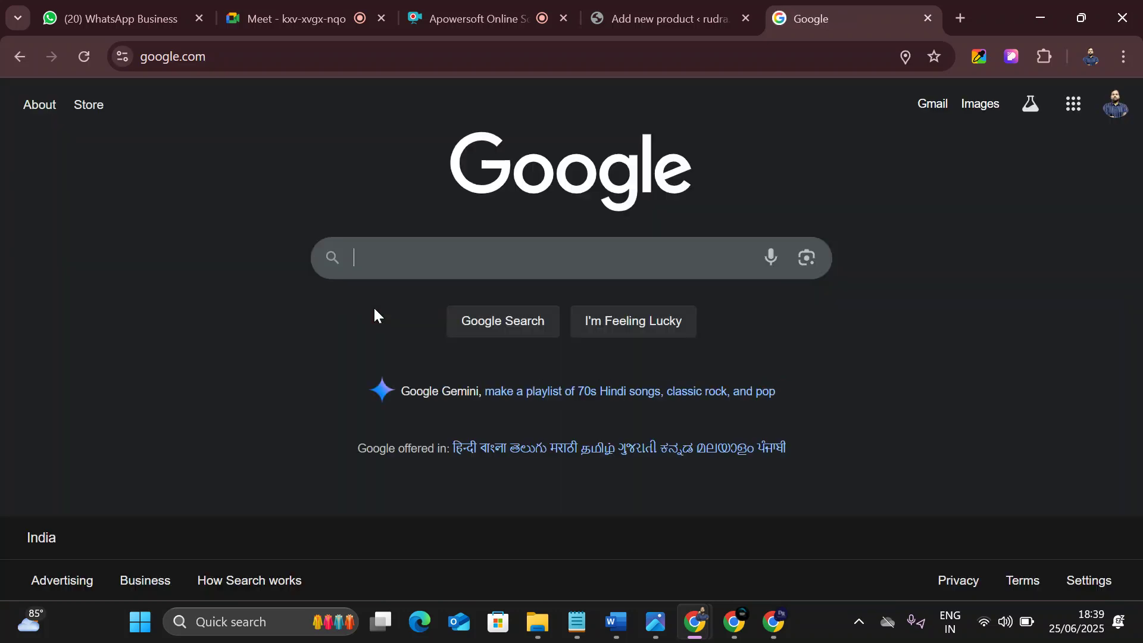
{"action": "type", "text": "p"}
{"action": "key", "text": "BackSpace"}
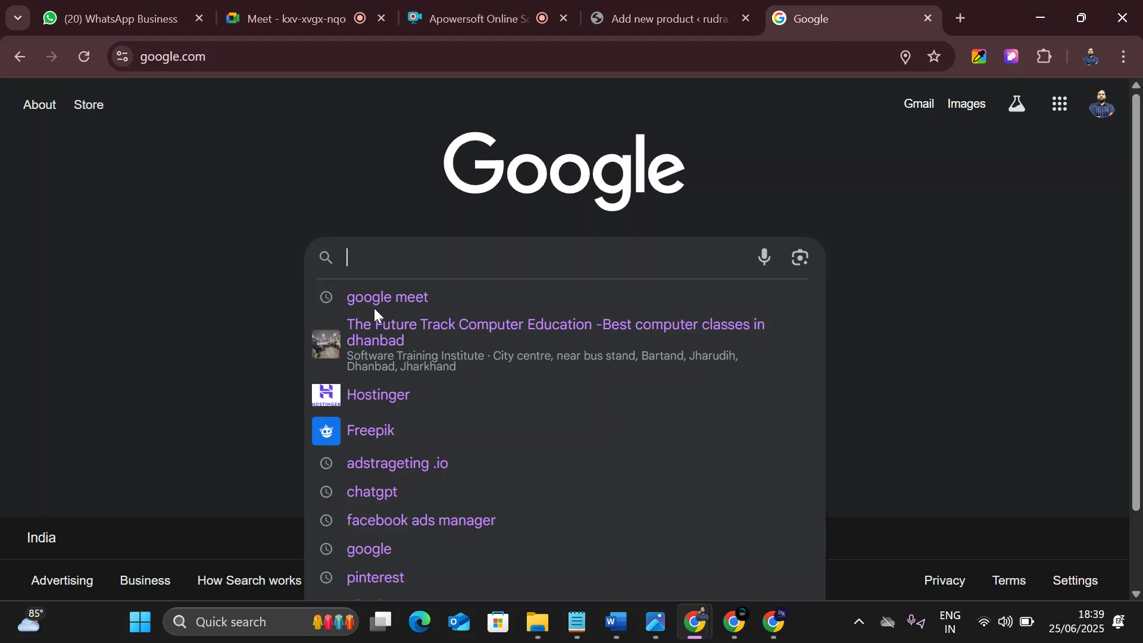
{"action": "type", "text": "amazon"}
{"action": "key", "text": "Return"}
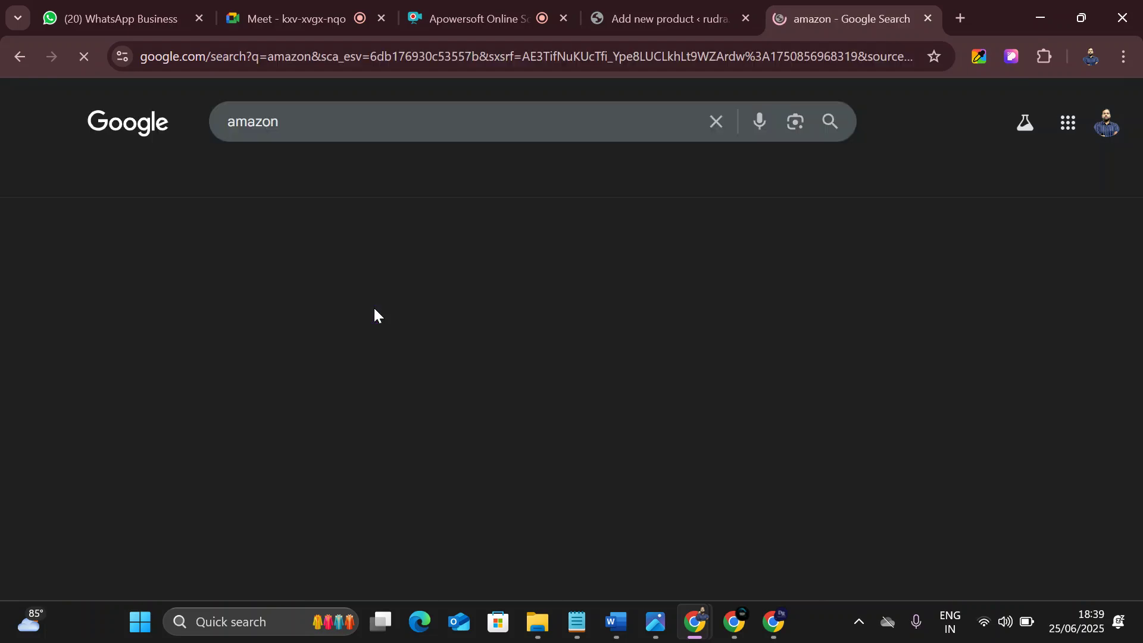
{"action": "scroll", "coordinate": [191, 259], "scroll_direction": "down", "scroll_amount": 1}
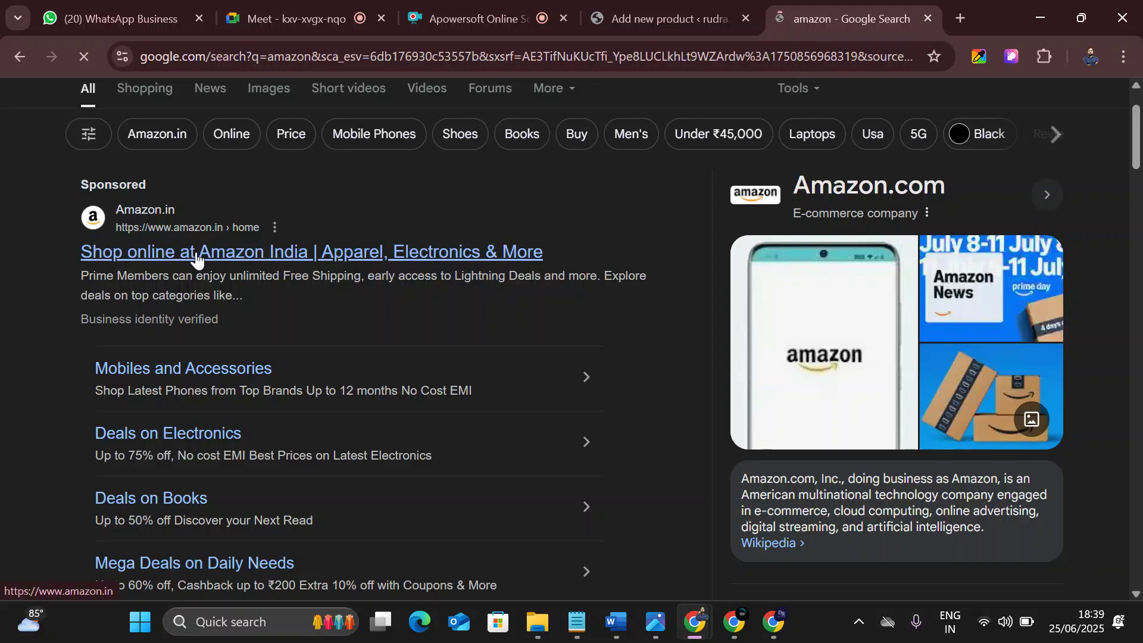
{"action": "left_click", "coordinate": [197, 253]}
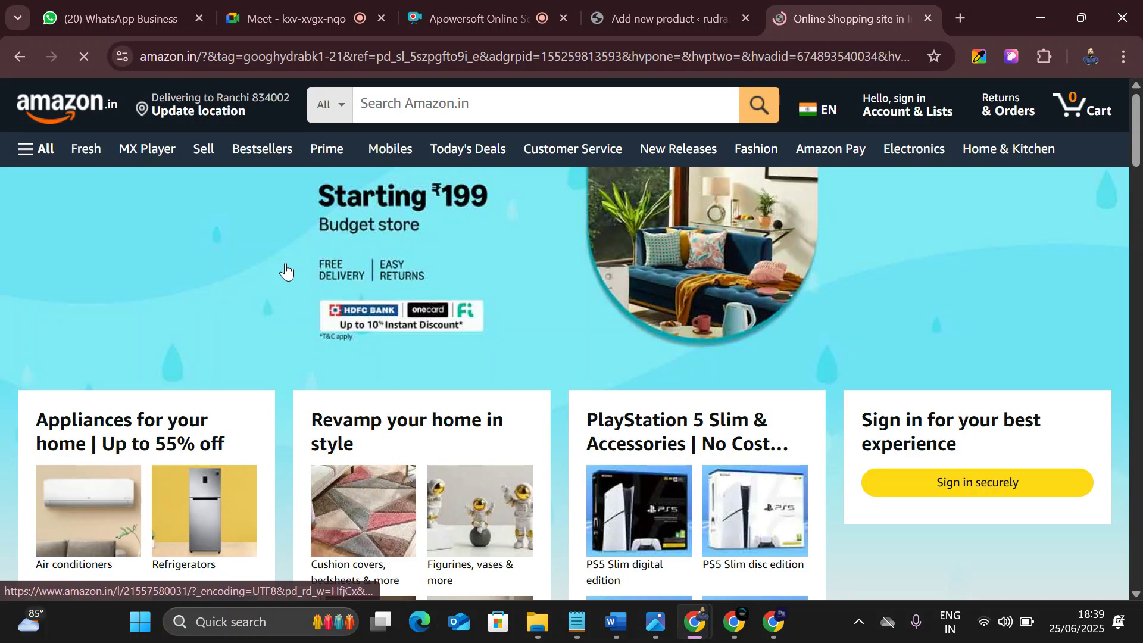
- Search Amazon for "tv" and open the Redmi Xiaomi 80 cm (32 inches) F Series Smart LED Fire TV
{"action": "left_click", "coordinate": [449, 110]}
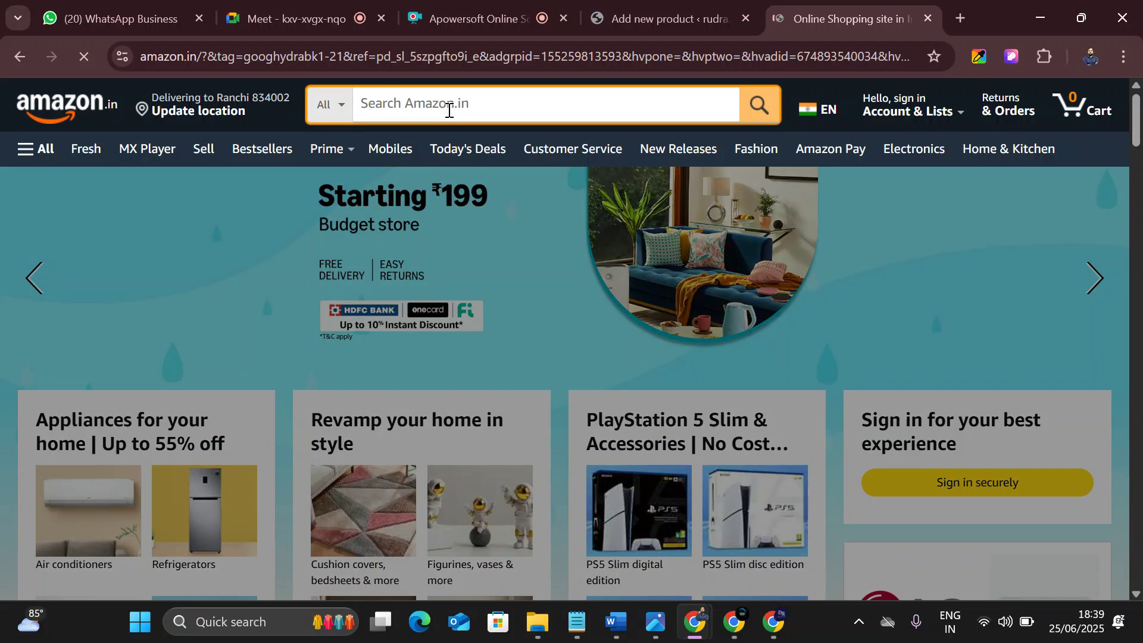
{"action": "type", "text": "tv"}
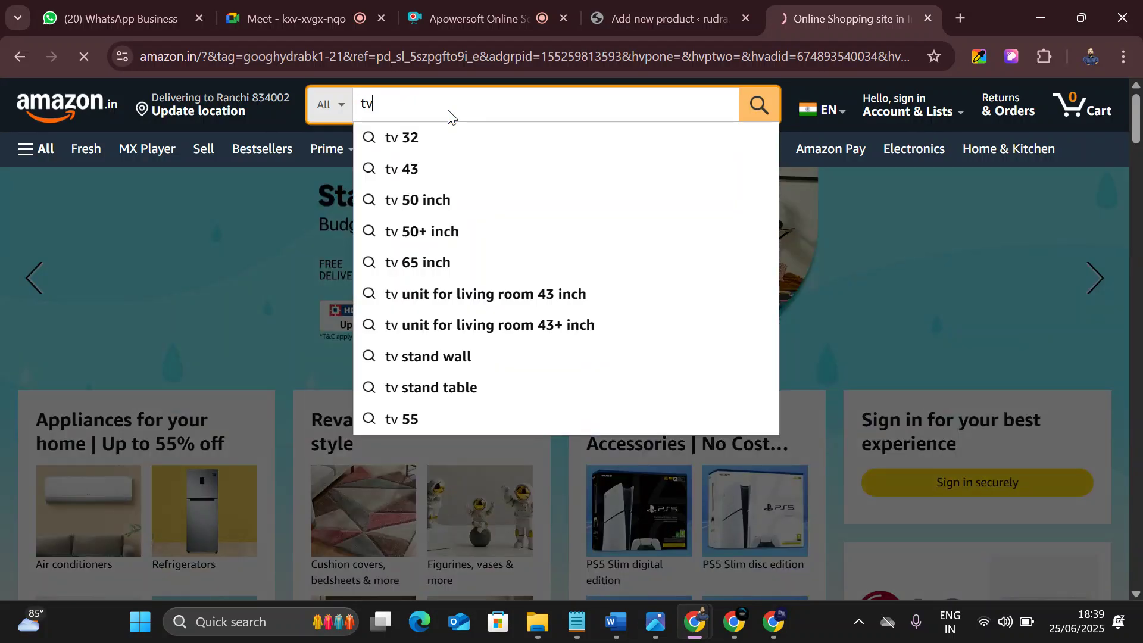
{"action": "key", "text": "Return"}
{"action": "scroll", "coordinate": [492, 271], "scroll_direction": "down", "scroll_amount": 8}
{"action": "scroll", "coordinate": [560, 214], "scroll_direction": "up", "scroll_amount": 2}
{"action": "scroll", "coordinate": [494, 179], "scroll_direction": "down", "scroll_amount": 2}
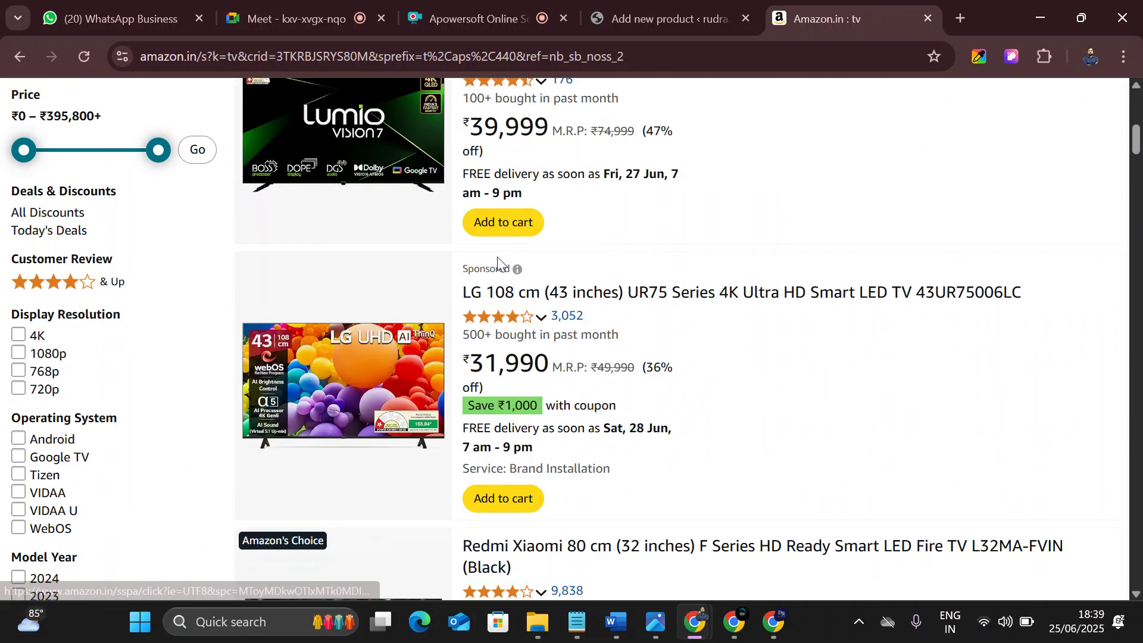
{"action": "scroll", "coordinate": [500, 271], "scroll_direction": "down", "scroll_amount": 2}
{"action": "left_click", "coordinate": [497, 380]}
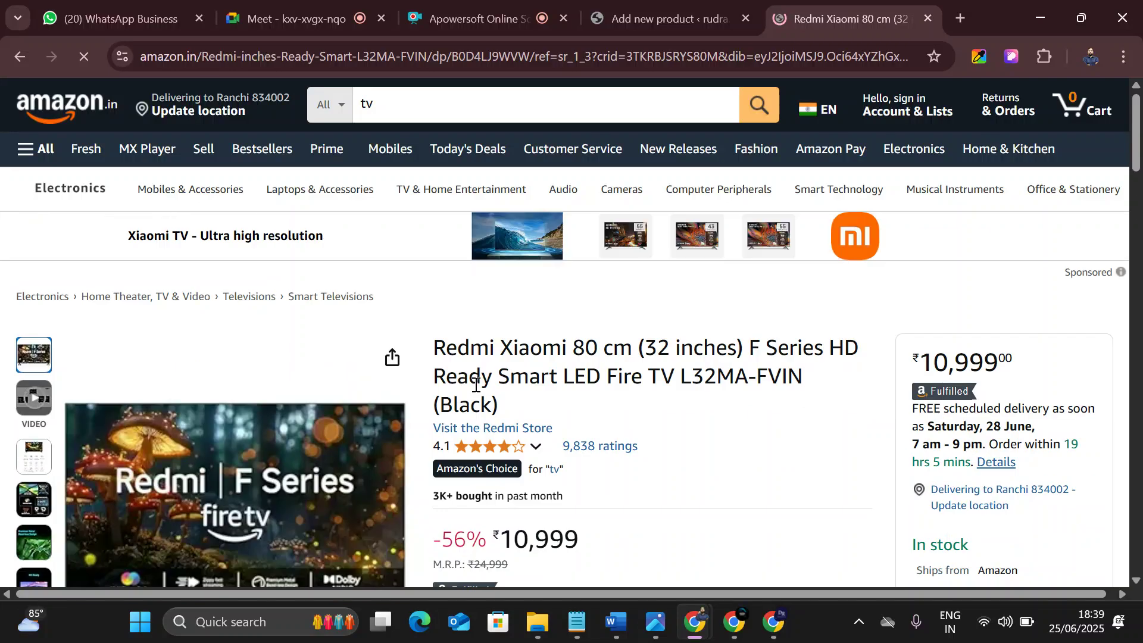
- Copy the full Redmi TV title from Amazon and use it as the new WooCommerce product's name
{"action": "scroll", "coordinate": [478, 371], "scroll_direction": "down", "scroll_amount": 1}
{"action": "left_click_drag", "start_coordinate": [504, 316], "coordinate": [426, 259]}
{"action": "key", "text": "ctrl+c"}
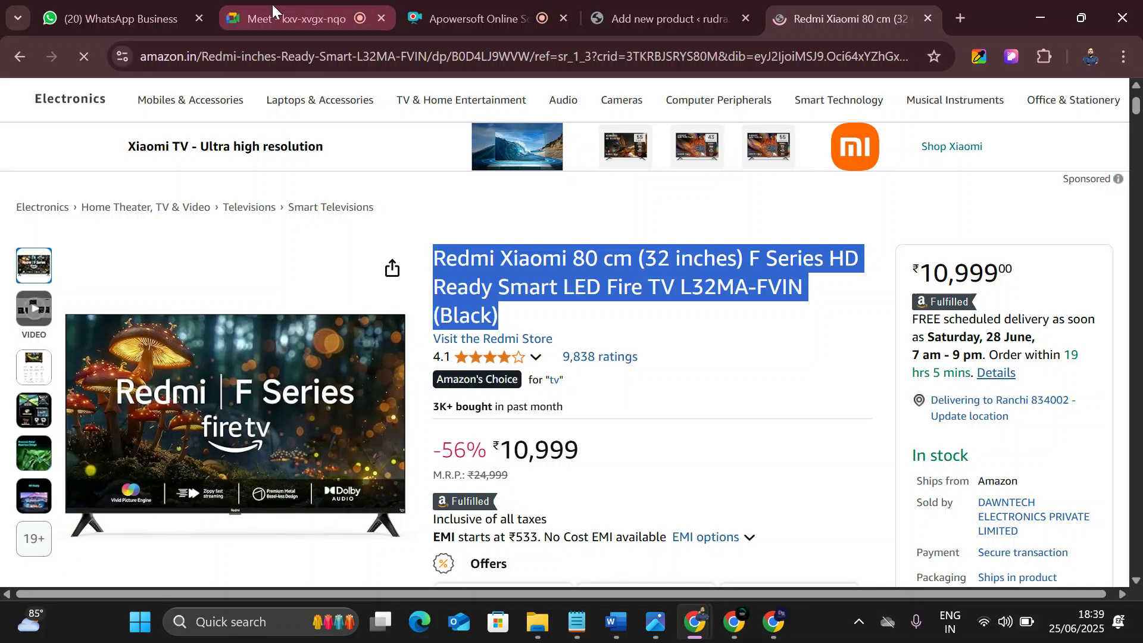
{"action": "left_click", "coordinate": [77, 6]}
{"action": "left_click", "coordinate": [655, 20]}
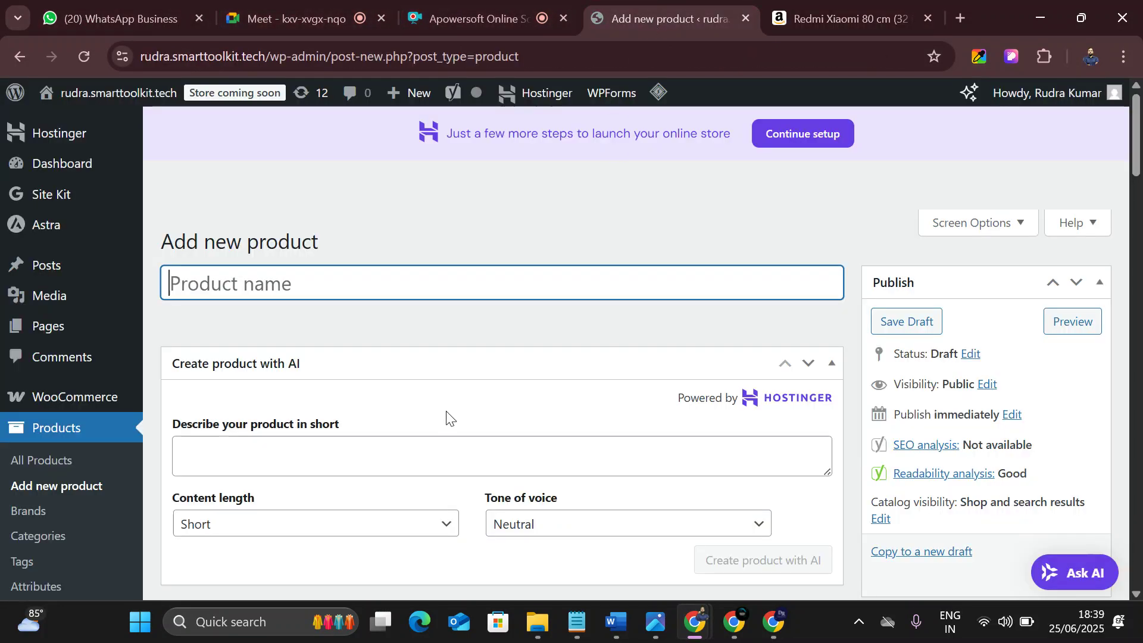
{"action": "key", "text": "ctrl+v"}
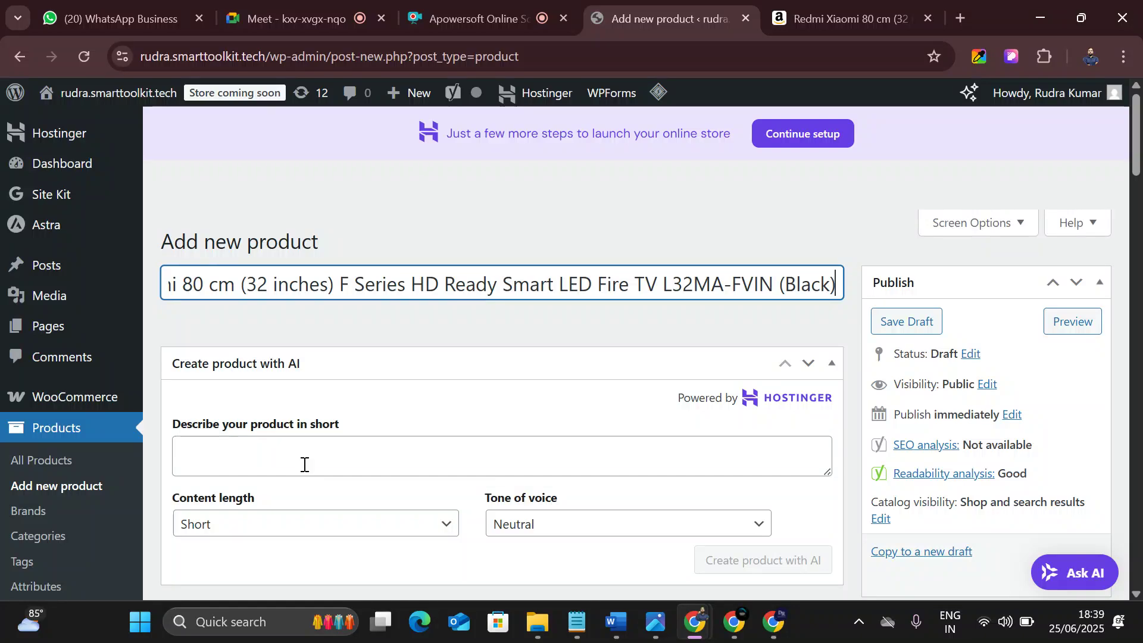
- Place the cursor in the AI short description field and go to the TV's specifications on the Amazon page
{"action": "scroll", "coordinate": [301, 441], "scroll_direction": "down", "scroll_amount": 2}
{"action": "left_click", "coordinate": [288, 356]}
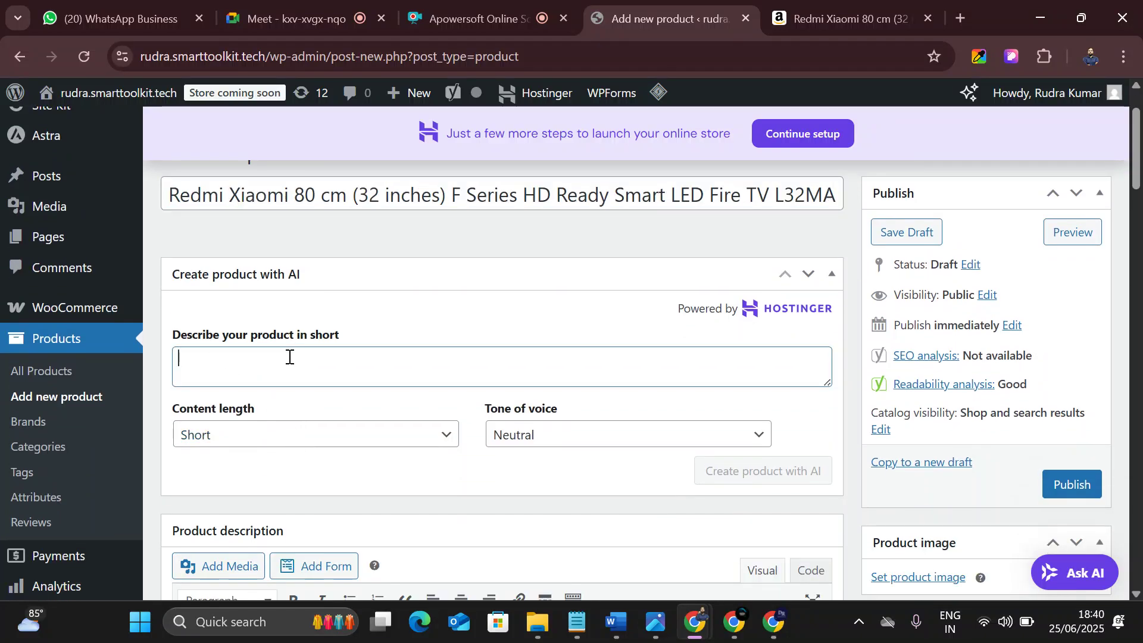
{"action": "key", "text": "ctrl+Tab"}
{"action": "scroll", "coordinate": [619, 342], "scroll_direction": "down", "scroll_amount": 5}
{"action": "scroll", "coordinate": [619, 342], "scroll_direction": "down", "scroll_amount": 10}
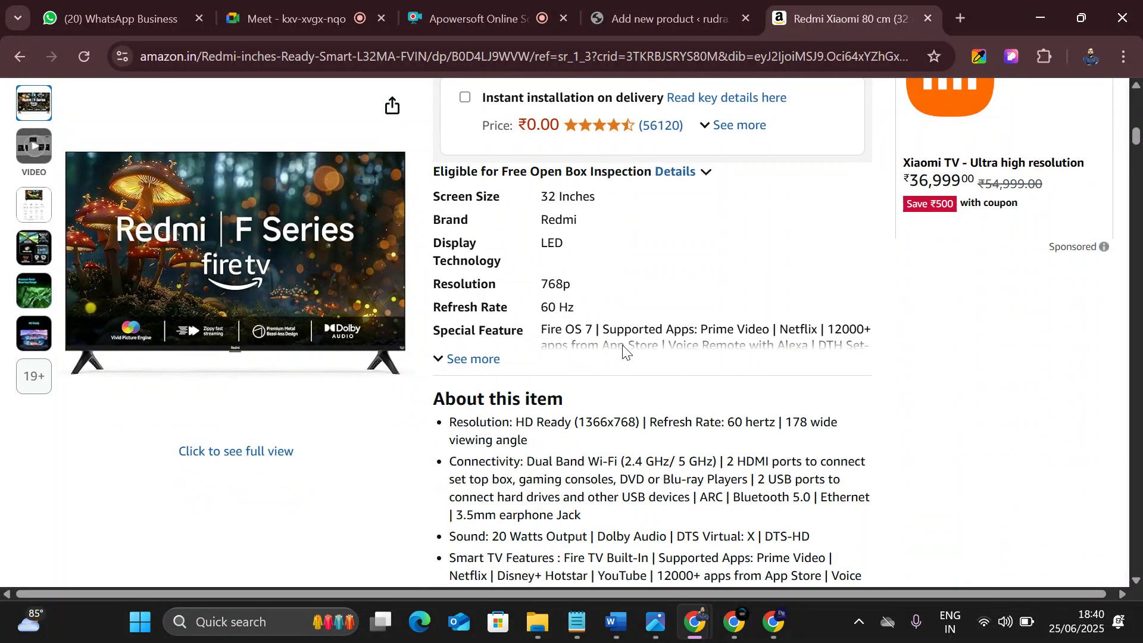
{"action": "scroll", "coordinate": [622, 350], "scroll_direction": "up", "scroll_amount": 3}
- Switch to the Google Meet call, admit the waiting participant, and return to the Amazon product page
{"action": "left_click", "coordinate": [291, 3]}
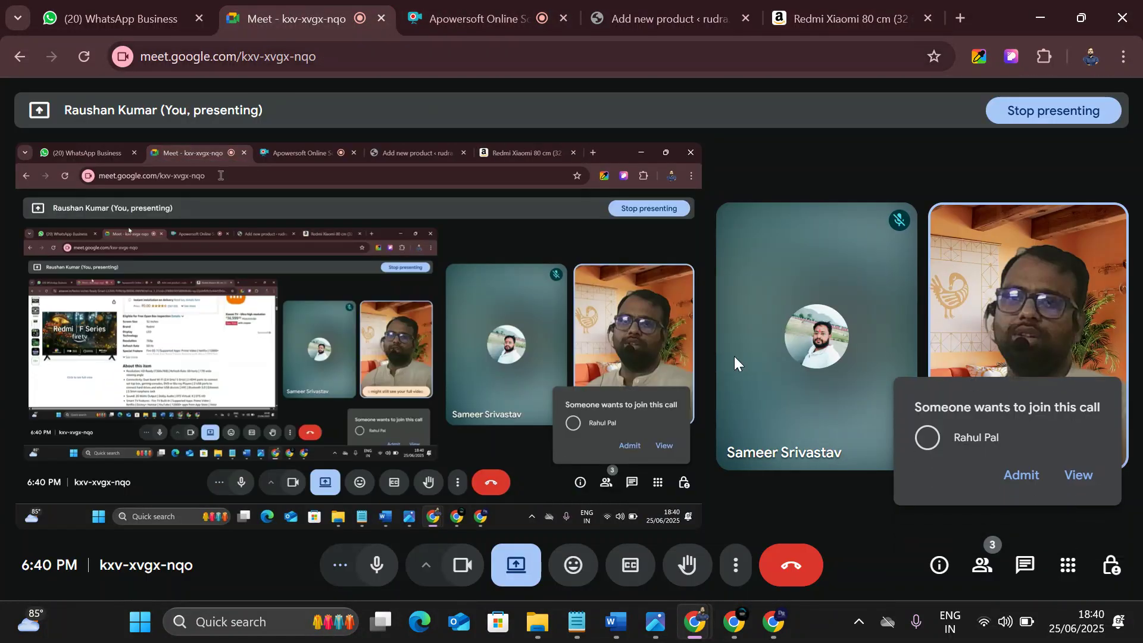
{"action": "left_click", "coordinate": [1012, 471]}
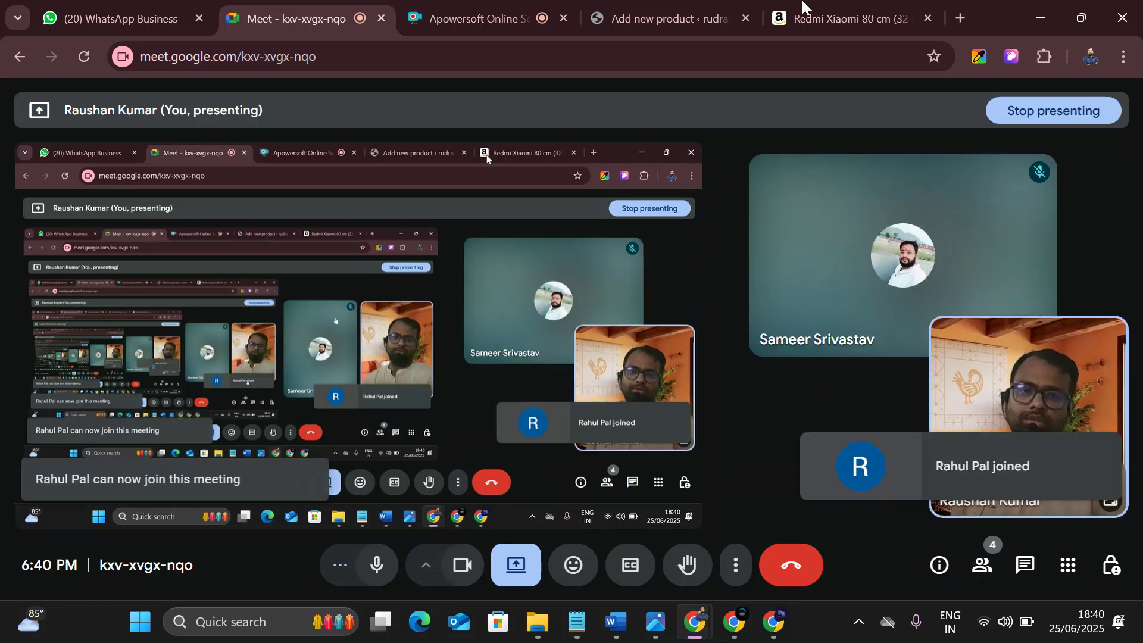
{"action": "left_click", "coordinate": [815, 5]}
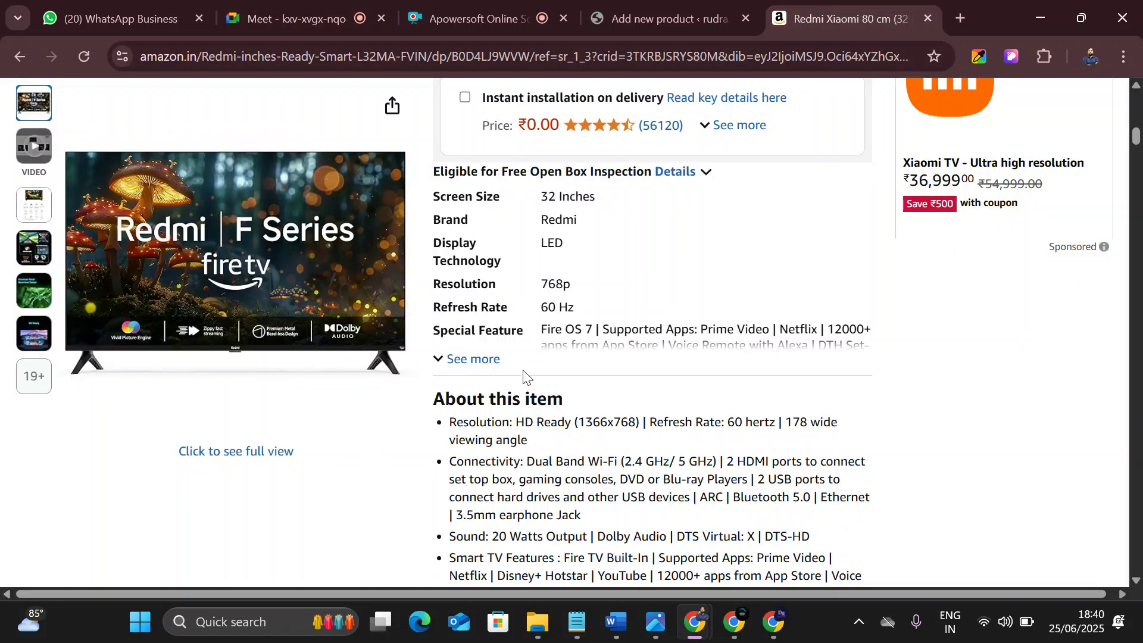
- Expand the TV's specifications on Amazon and copy them, down to the product dimensions, into the new product's AI short description
{"action": "scroll", "coordinate": [524, 357], "scroll_direction": "down", "scroll_amount": 1}
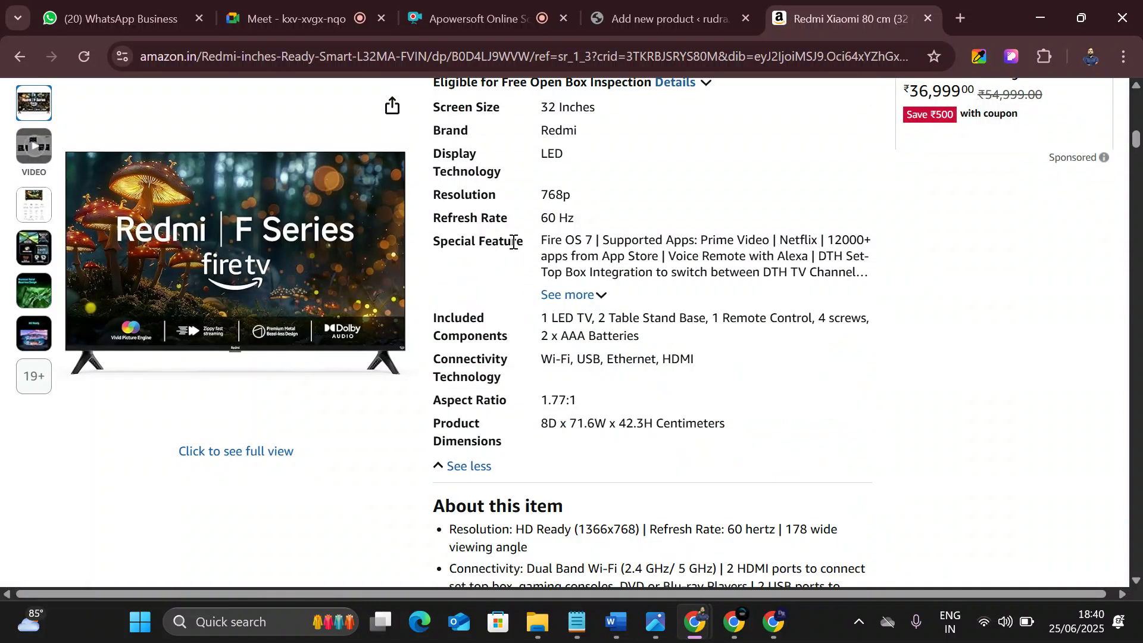
{"action": "scroll", "coordinate": [513, 241], "scroll_direction": "up", "scroll_amount": 1}
{"action": "left_click_drag", "start_coordinate": [430, 170], "coordinate": [765, 540]}
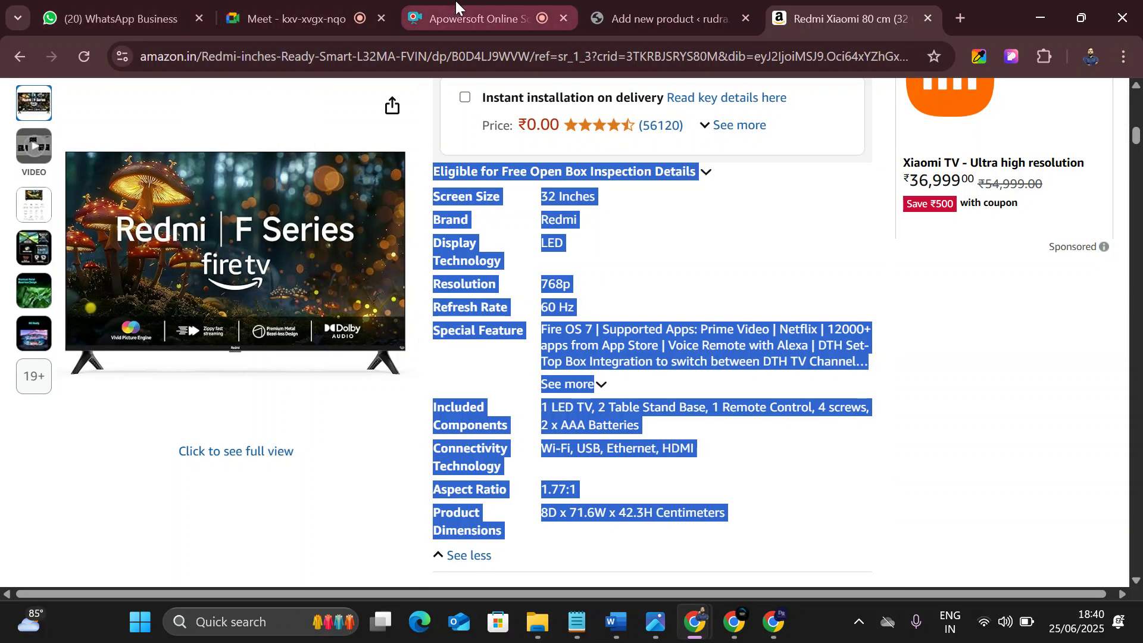
{"action": "left_click", "coordinate": [652, 9]}
{"action": "key", "text": "ctrl+v"}
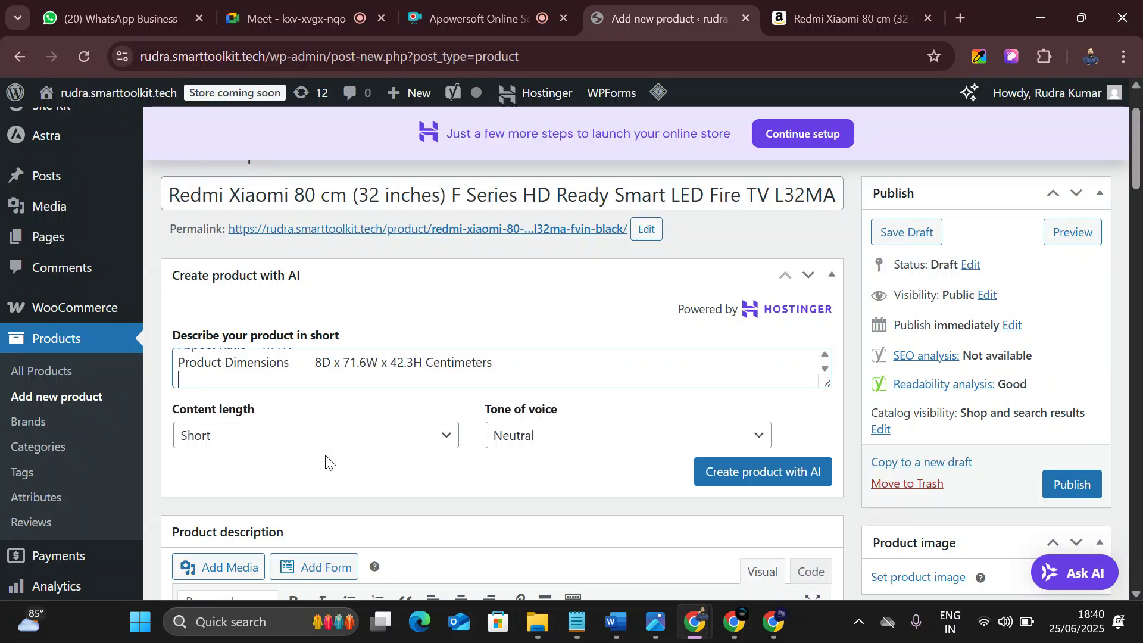
- Place the cursor in the product description editor and copy all the "About this item" bullet points from the TV's Amazon page
{"action": "scroll", "coordinate": [386, 395], "scroll_direction": "down", "scroll_amount": 3}
{"action": "left_click", "coordinate": [306, 504]}
{"action": "left_click", "coordinate": [810, 5]}
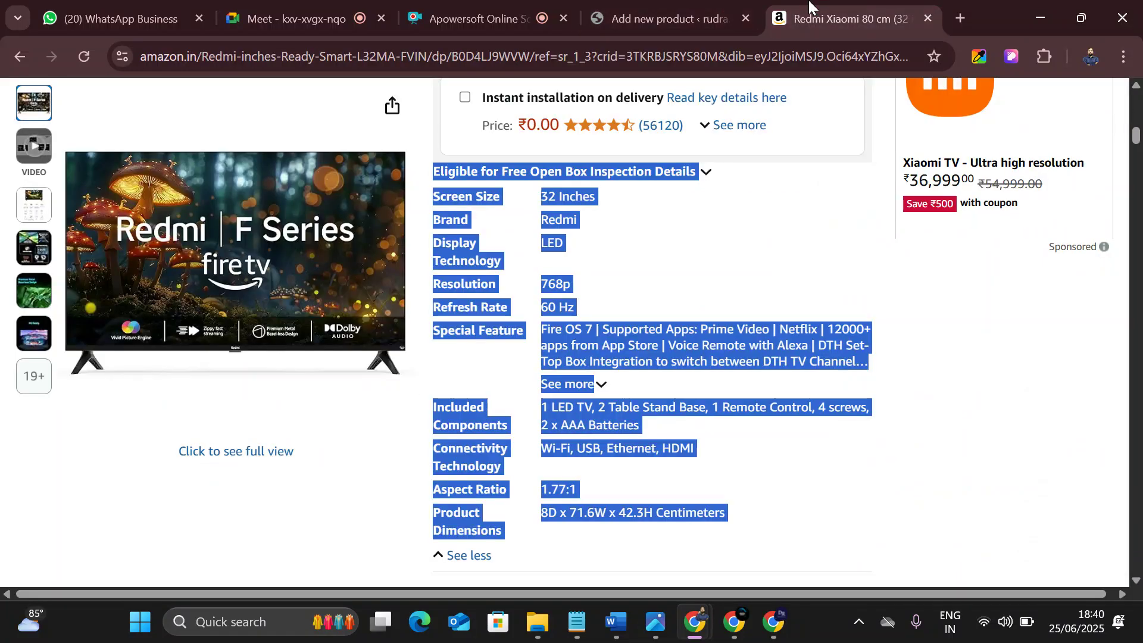
{"action": "scroll", "coordinate": [625, 384], "scroll_direction": "down", "scroll_amount": 4}
{"action": "left_click", "coordinate": [625, 378]}
{"action": "left_click_drag", "start_coordinate": [447, 354], "coordinate": [836, 504]}
{"action": "key", "text": "ctrl+c"}
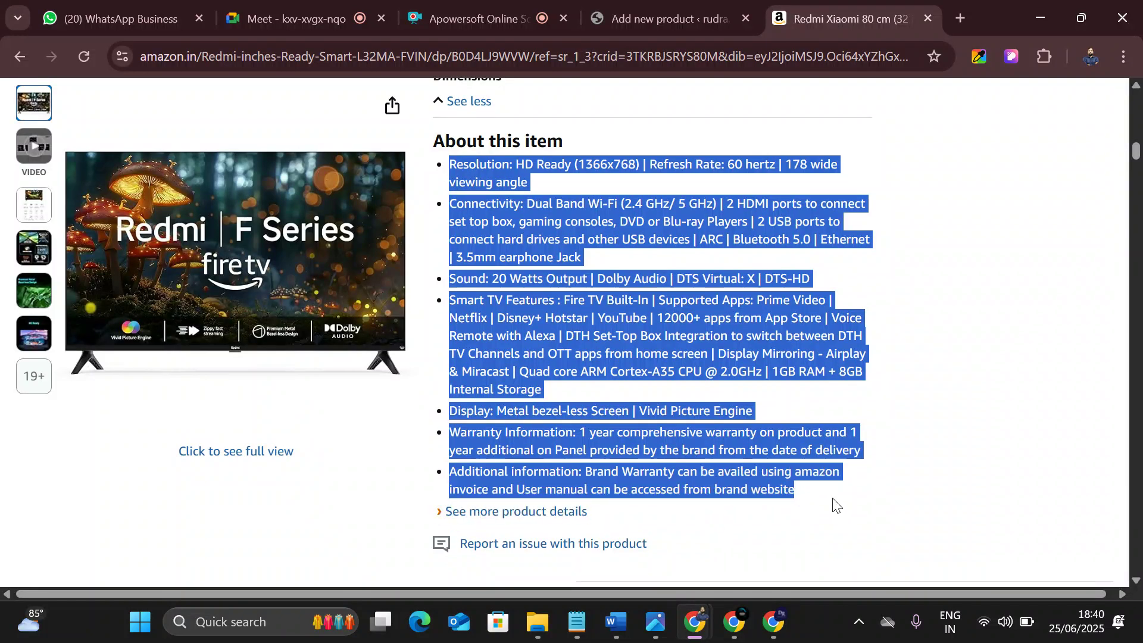
- Return to the new product form and paste the copied bullet points into the Product description
{"action": "left_click", "coordinate": [470, 13]}
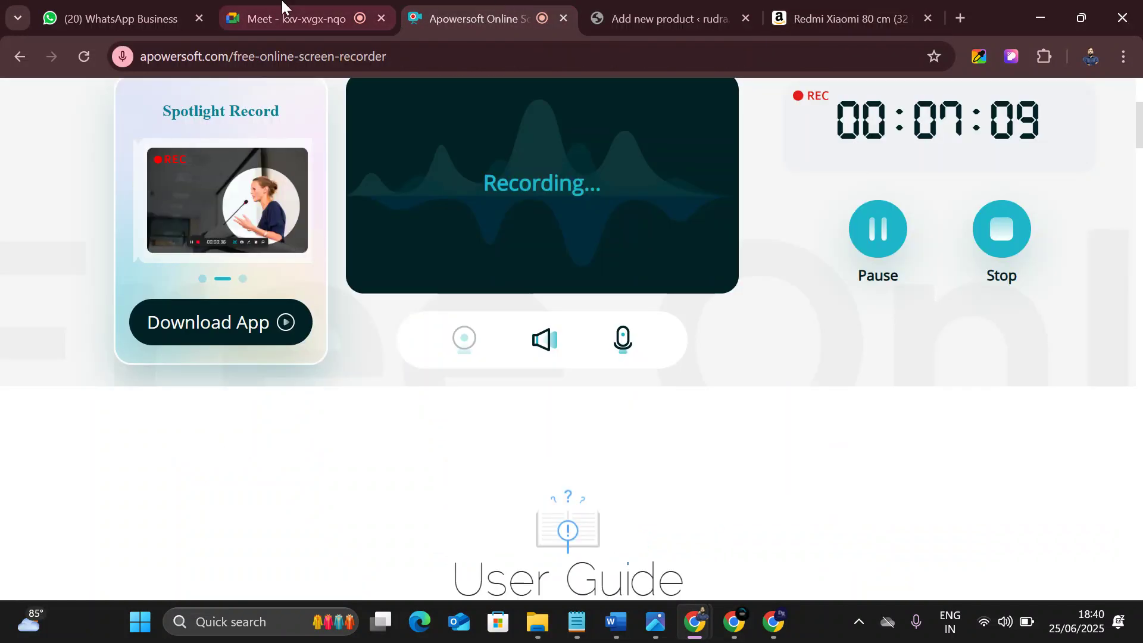
{"action": "left_click", "coordinate": [137, 7]}
{"action": "left_click", "coordinate": [297, 16]}
{"action": "left_click", "coordinate": [661, 18]}
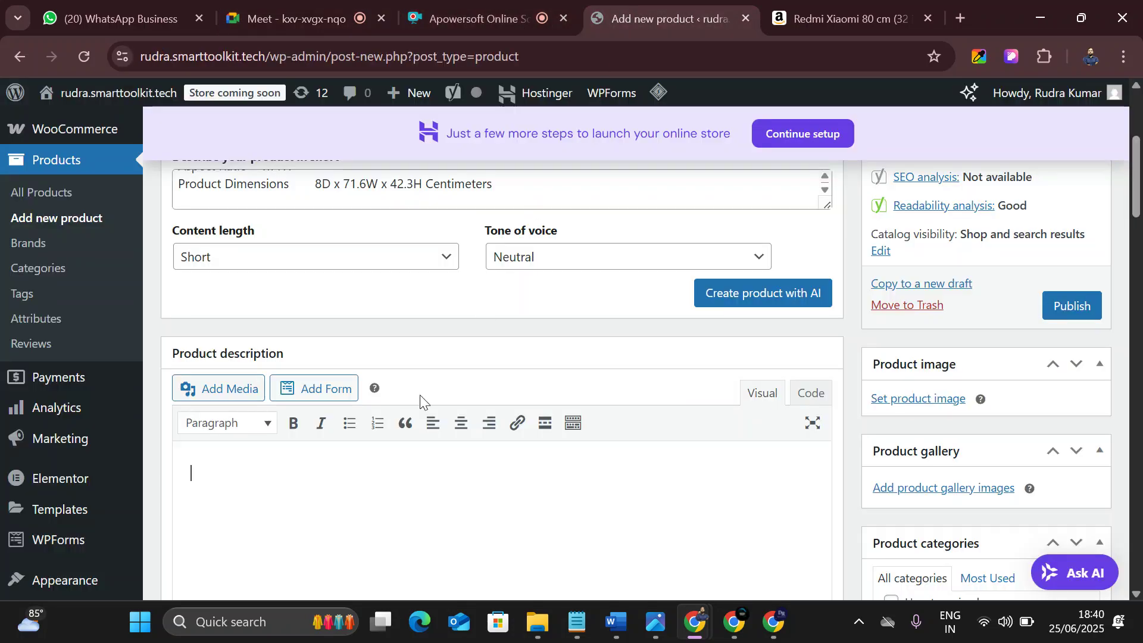
{"action": "left_click", "coordinate": [280, 529]}
{"action": "key", "text": "ctrl+v"}
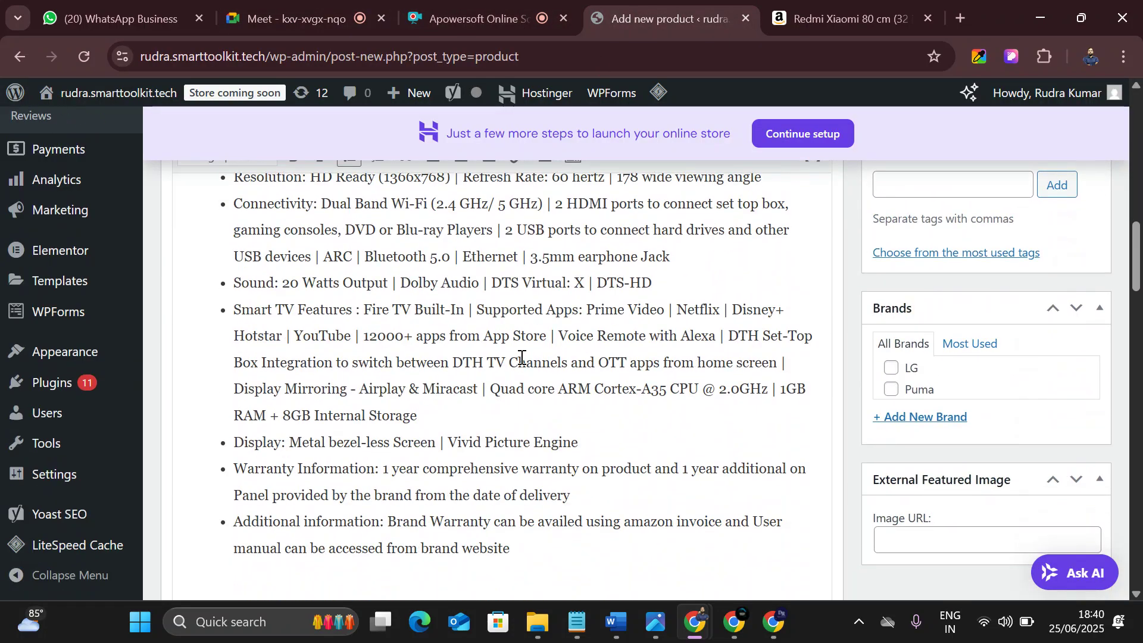
{"action": "scroll", "coordinate": [460, 381], "scroll_direction": "down", "scroll_amount": 5}
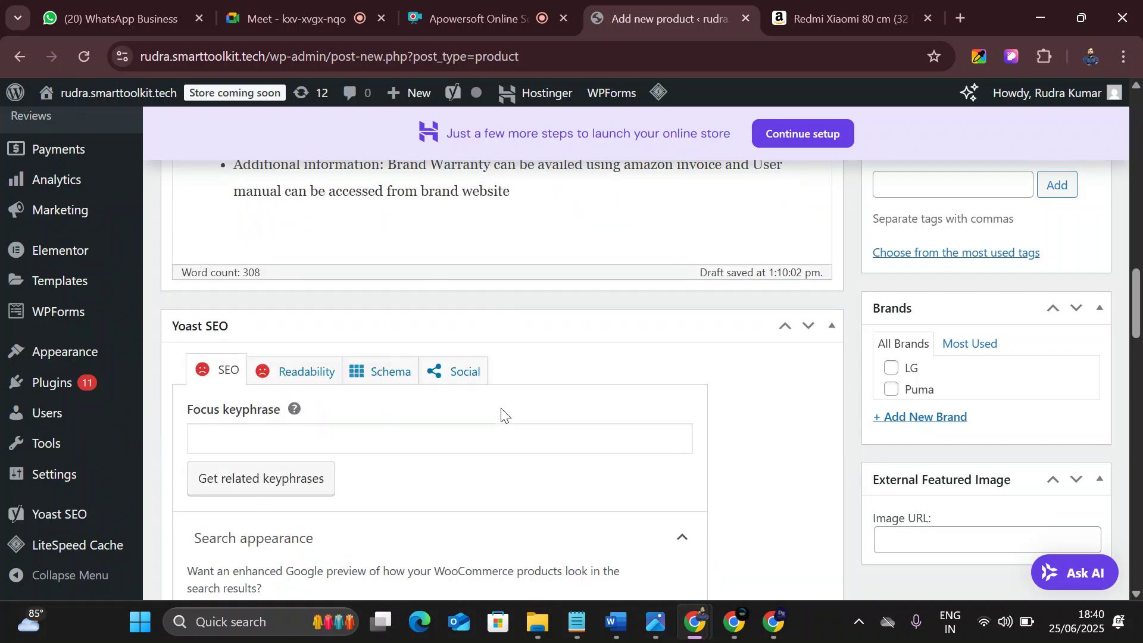
{"action": "left_click", "coordinate": [269, 443]}
{"action": "scroll", "coordinate": [434, 411], "scroll_direction": "up", "scroll_amount": 12}
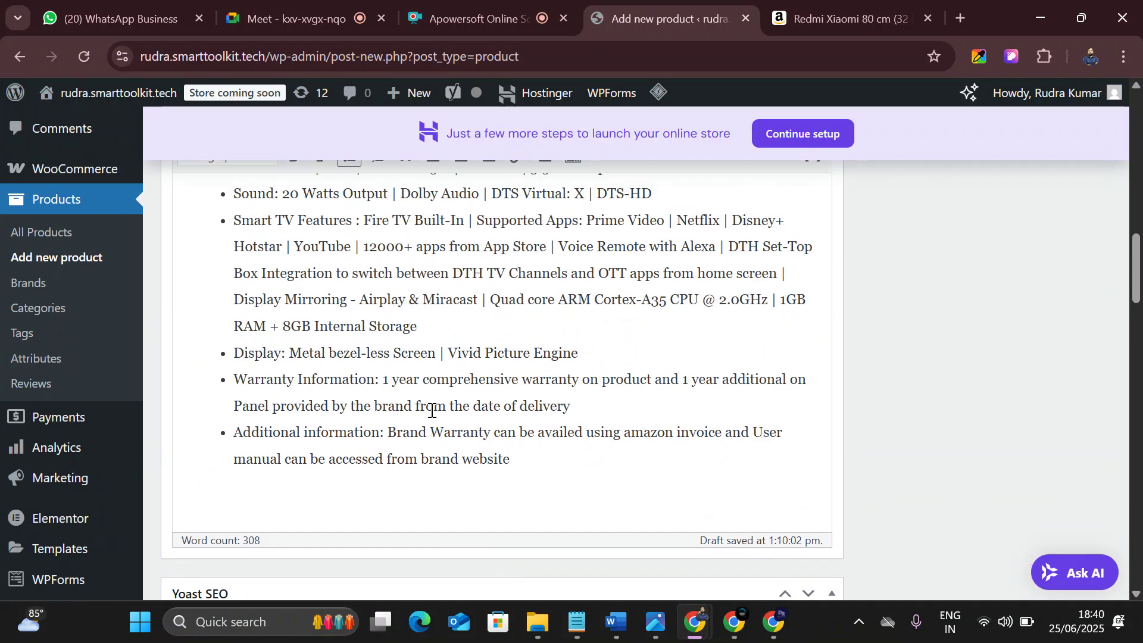
{"action": "scroll", "coordinate": [434, 411], "scroll_direction": "up", "scroll_amount": 8}
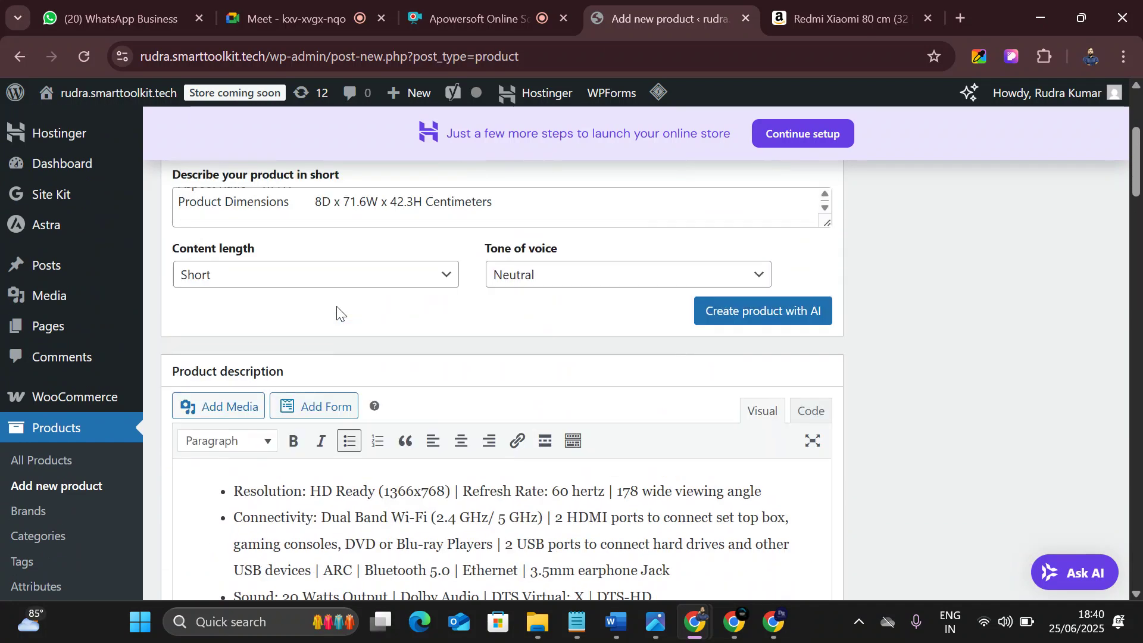
- Try to save the TV's main image from its Amazon page, including from the enlarged image view
{"action": "key", "text": "ctrl+Tab"}
{"action": "mouse_move", "coordinate": [154, 203]}
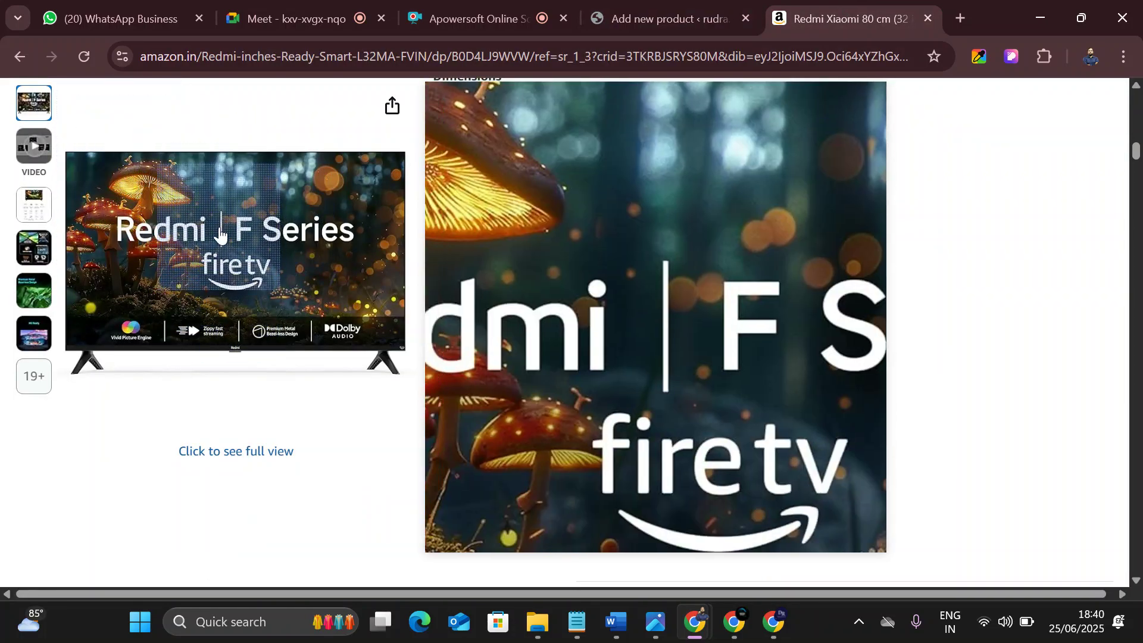
{"action": "right_click", "coordinate": [219, 228]}
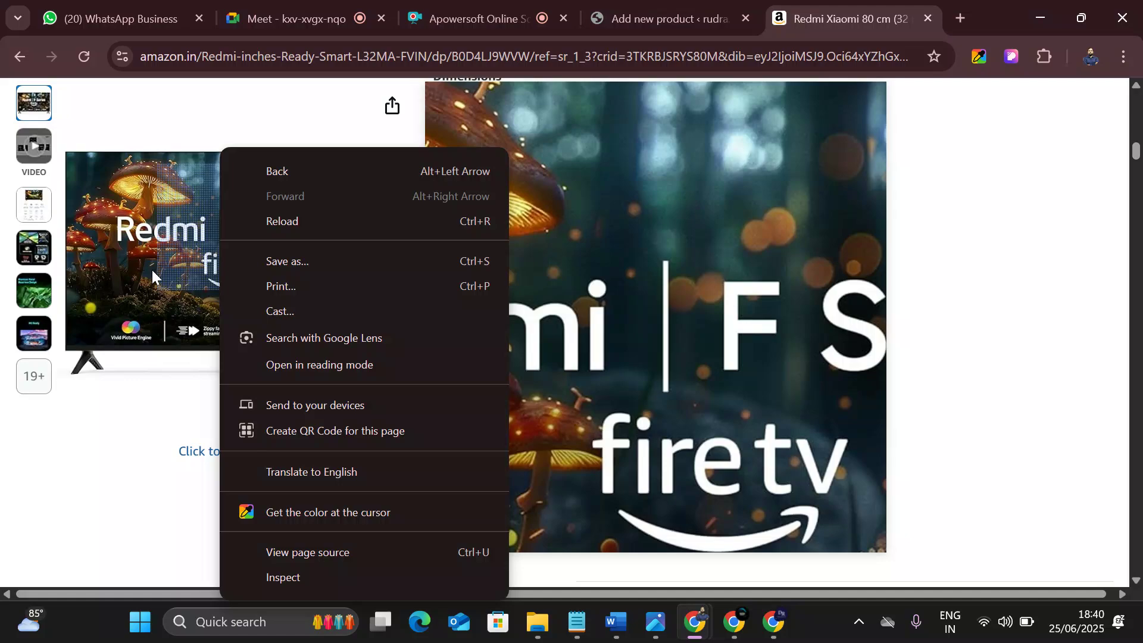
{"action": "left_click", "coordinate": [118, 221]}
{"action": "right_click", "coordinate": [117, 220]}
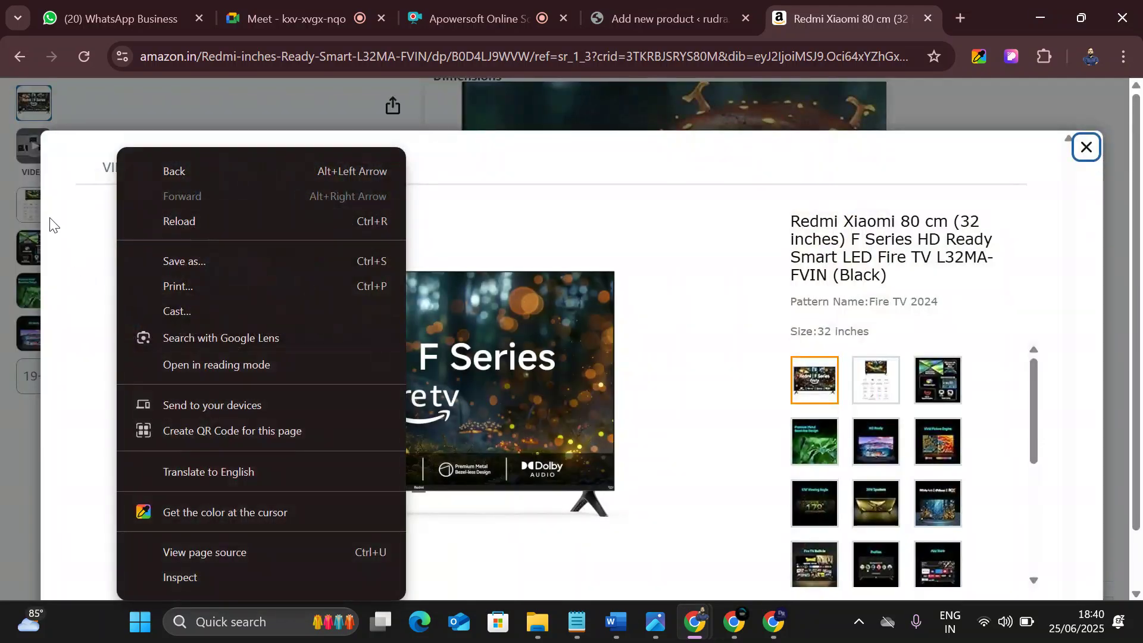
{"action": "left_click", "coordinate": [1084, 147]}
{"action": "left_click", "coordinate": [1085, 147]}
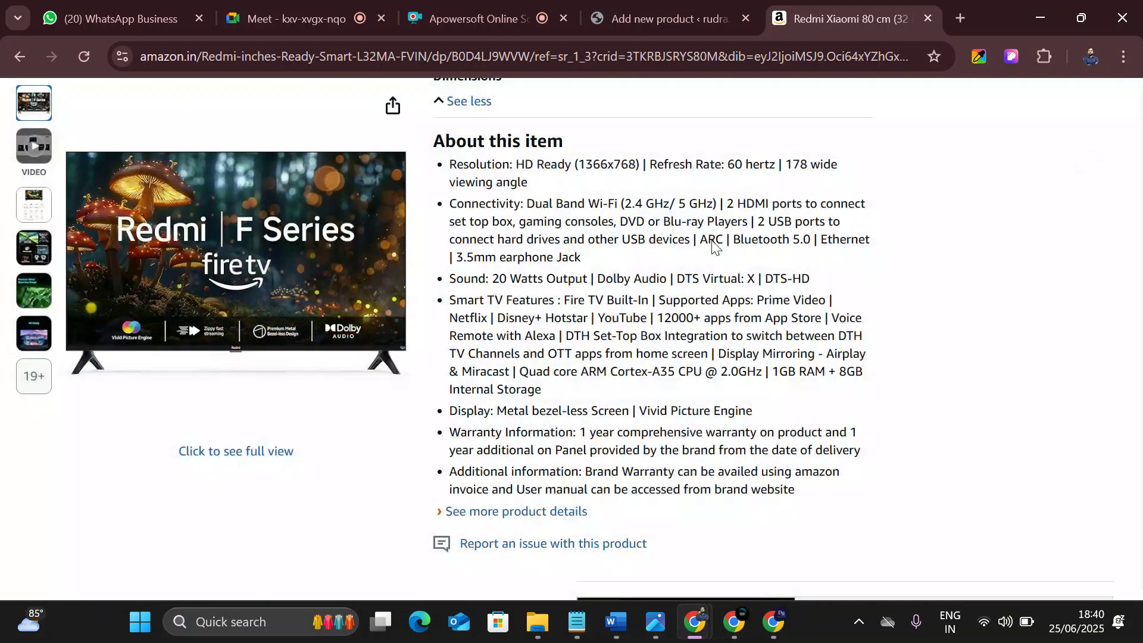
- Open the enlarged view of the TV's main image on Amazon and save it to the Desktop as first1
{"action": "right_click", "coordinate": [140, 198]}
{"action": "left_click", "coordinate": [126, 234]}
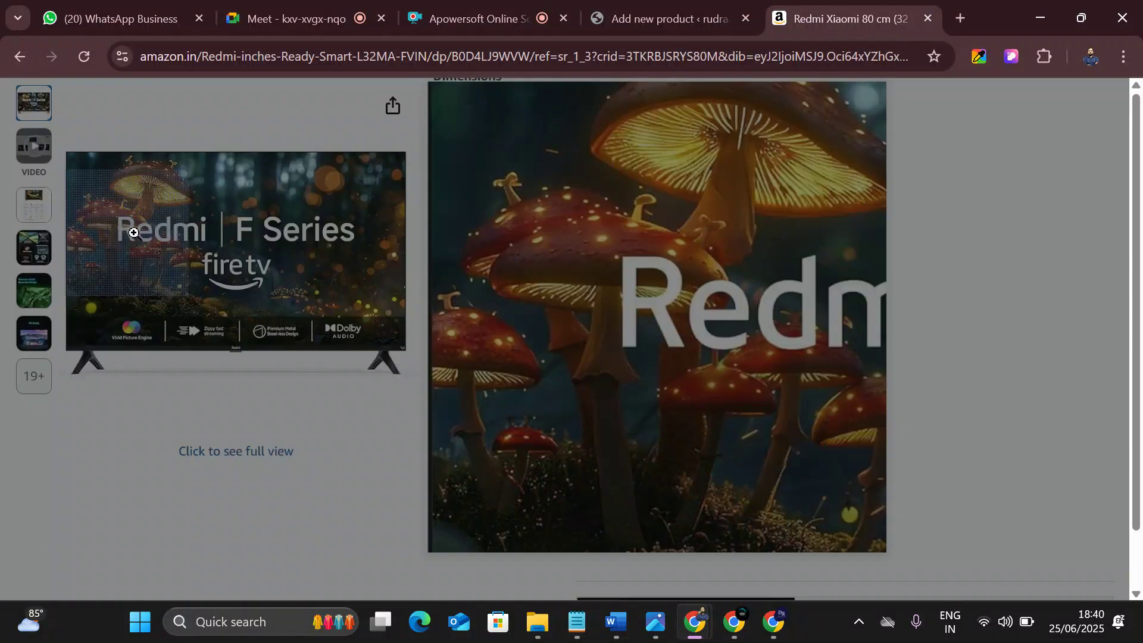
{"action": "right_click", "coordinate": [348, 323]}
{"action": "left_click", "coordinate": [396, 368]}
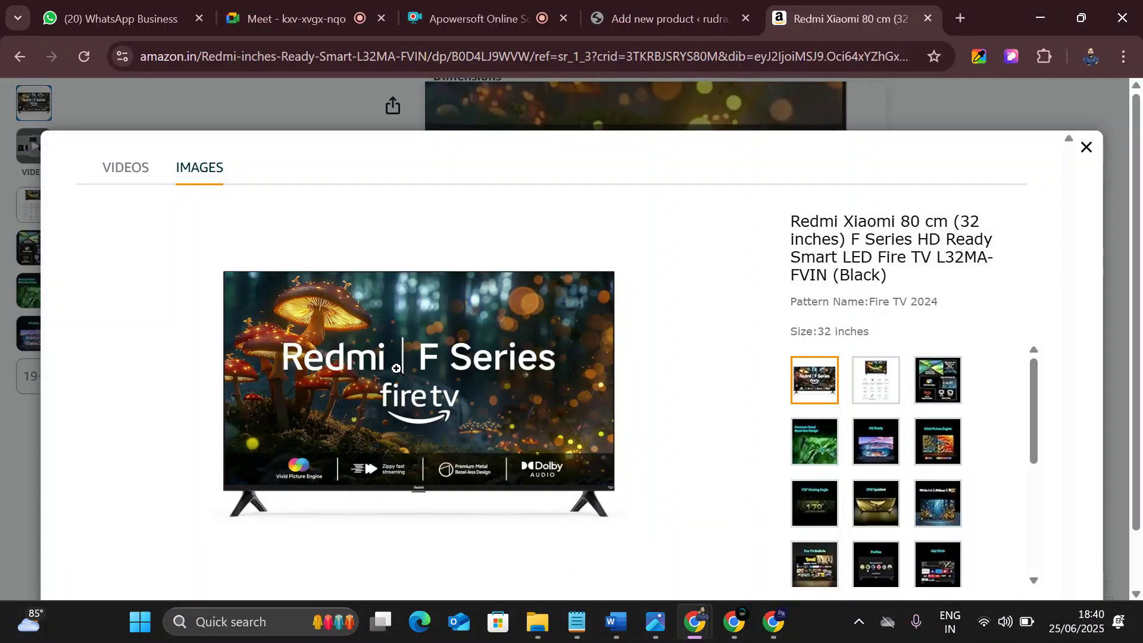
{"action": "type", "text": "first"}
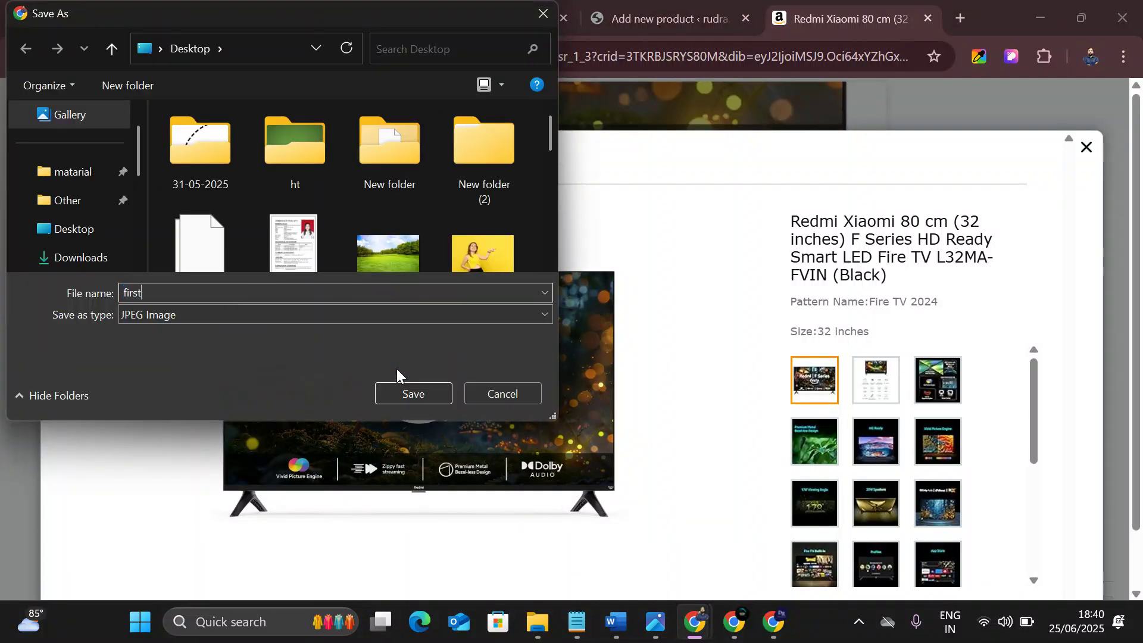
{"action": "left_click", "coordinate": [412, 401]}
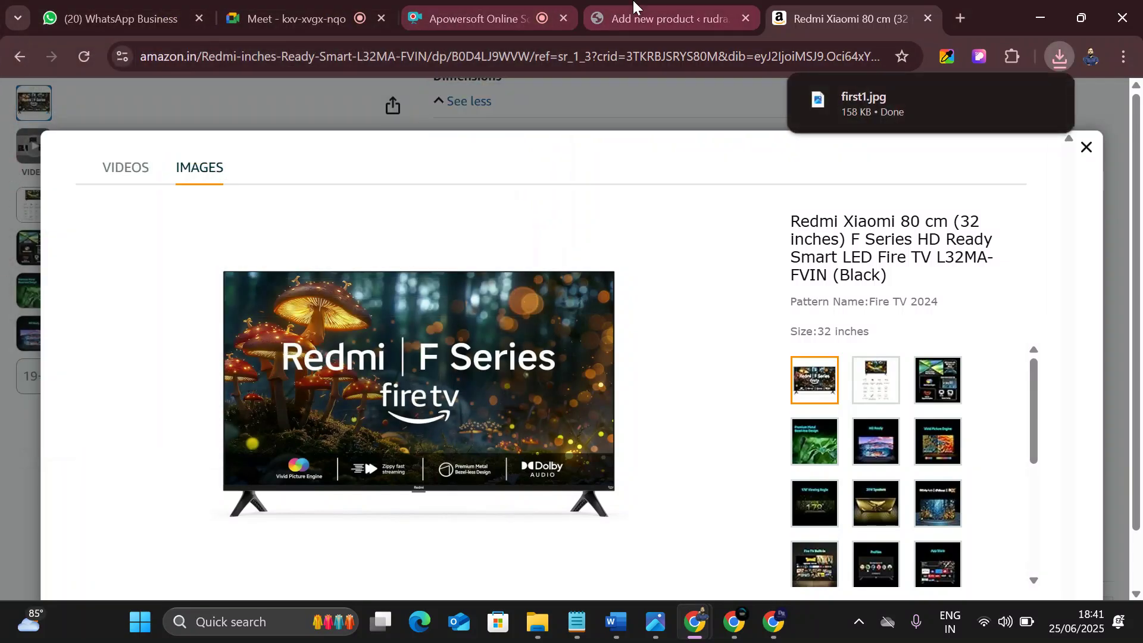
- Return to the new product form and start a product image file upload, browsing to the Desktop folder
{"action": "left_click", "coordinate": [634, 6]}
{"action": "scroll", "coordinate": [910, 377], "scroll_direction": "up", "scroll_amount": 3}
{"action": "scroll", "coordinate": [917, 379], "scroll_direction": "down", "scroll_amount": 5}
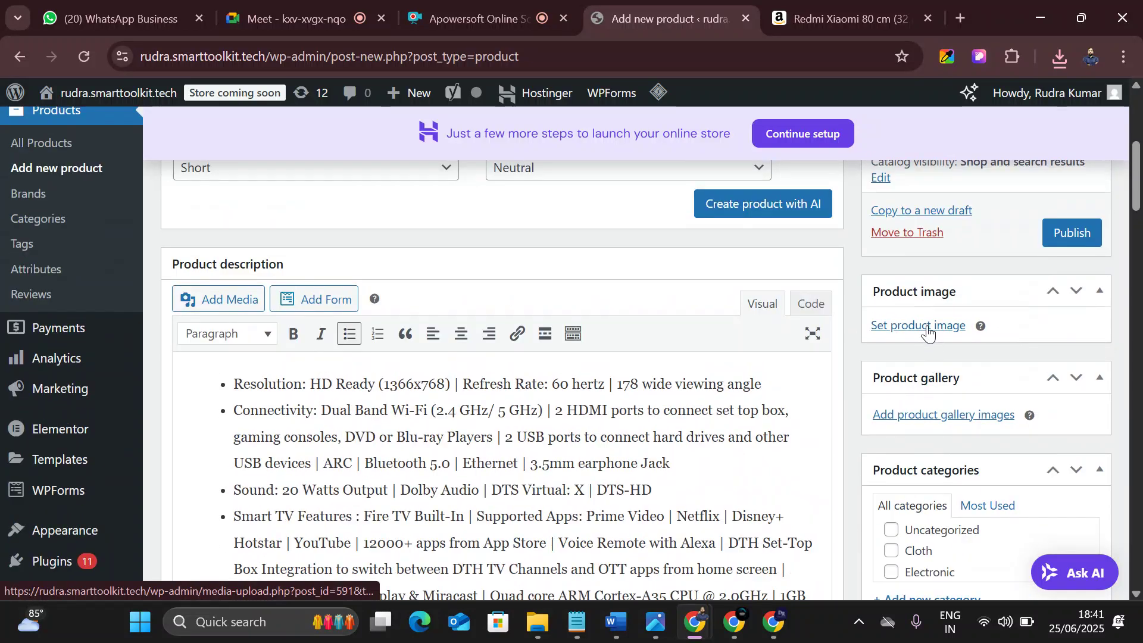
{"action": "left_click", "coordinate": [928, 334]}
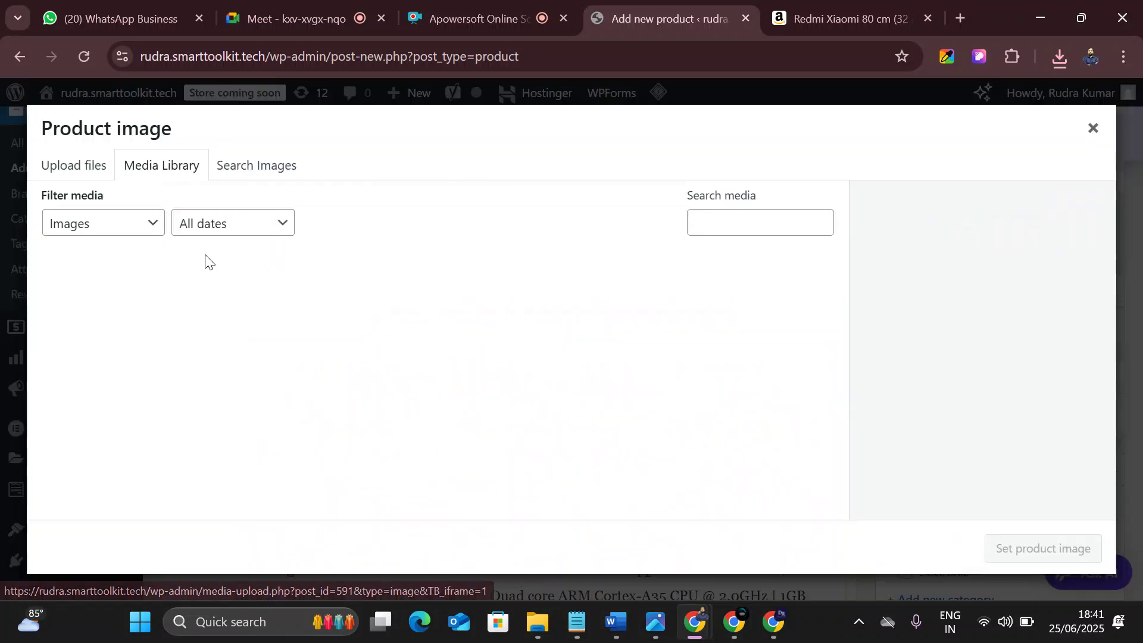
{"action": "left_click", "coordinate": [54, 172]}
{"action": "left_click", "coordinate": [620, 383]}
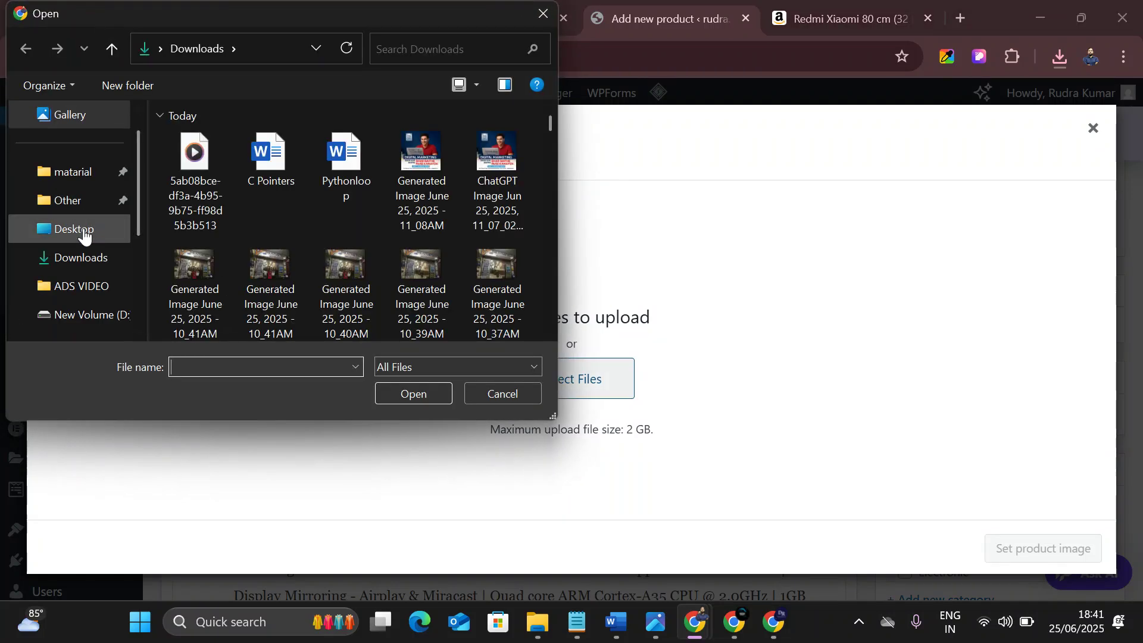
{"action": "left_click", "coordinate": [83, 231]}
{"action": "left_click", "coordinate": [224, 374]}
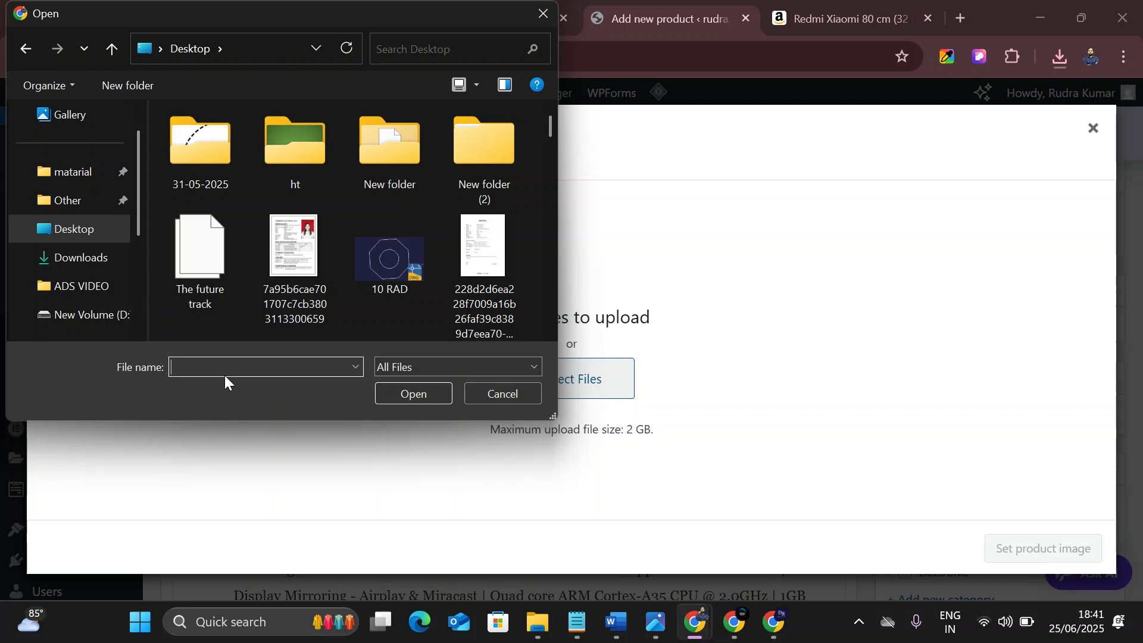
{"action": "type", "text": "pr"}
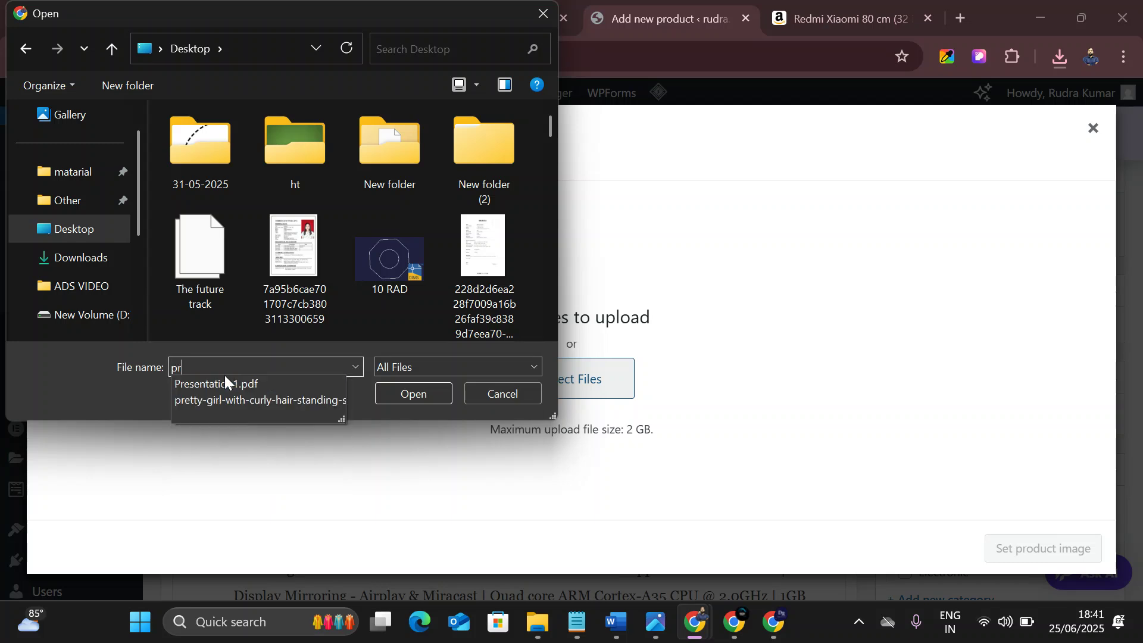
{"action": "type", "text": "odu"}
{"action": "key", "text": "BackSpace"}
{"action": "key", "text": "BackSpace"}
{"action": "key", "text": "BackSpace"}
{"action": "key", "text": "BackSpace"}
{"action": "key", "text": "BackSpace"}
{"action": "type", "text": "pr"}
{"action": "key", "text": "BackSpace"}
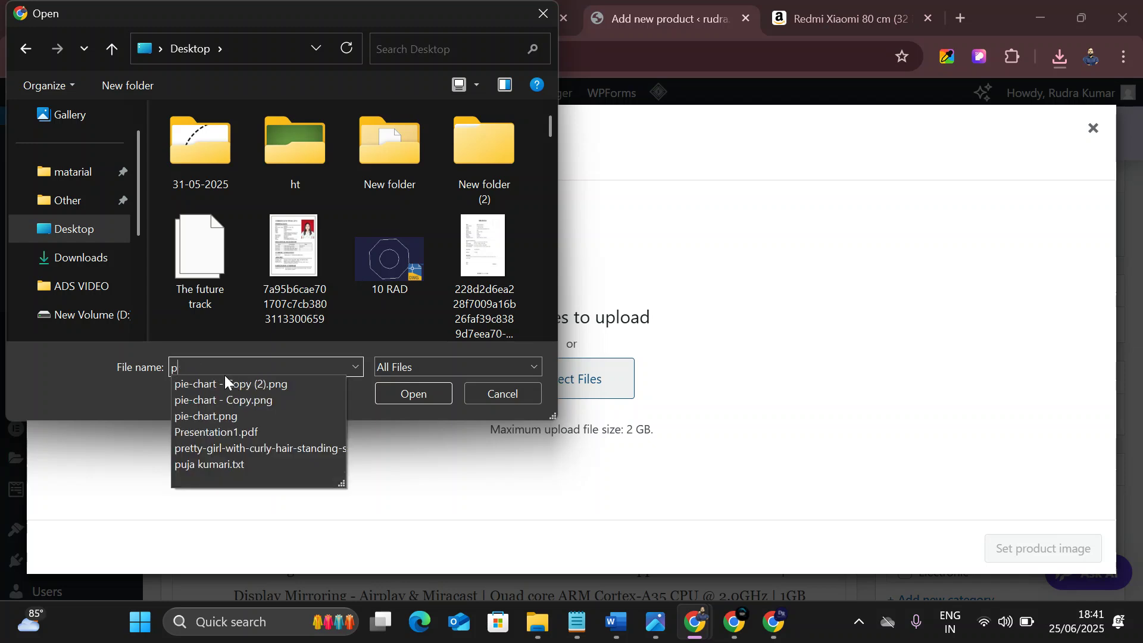
{"action": "left_click", "coordinate": [83, 234]}
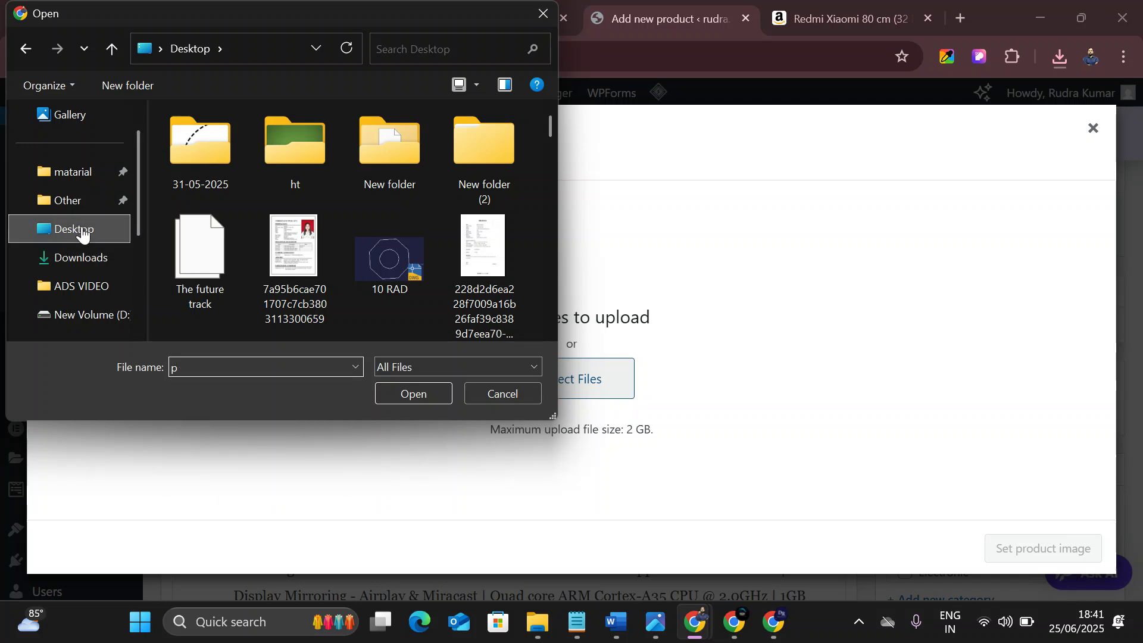
- Upload first1.jpg from the Desktop and set it as the product image
{"action": "left_click", "coordinate": [193, 374]}
{"action": "type", "text": "f"}
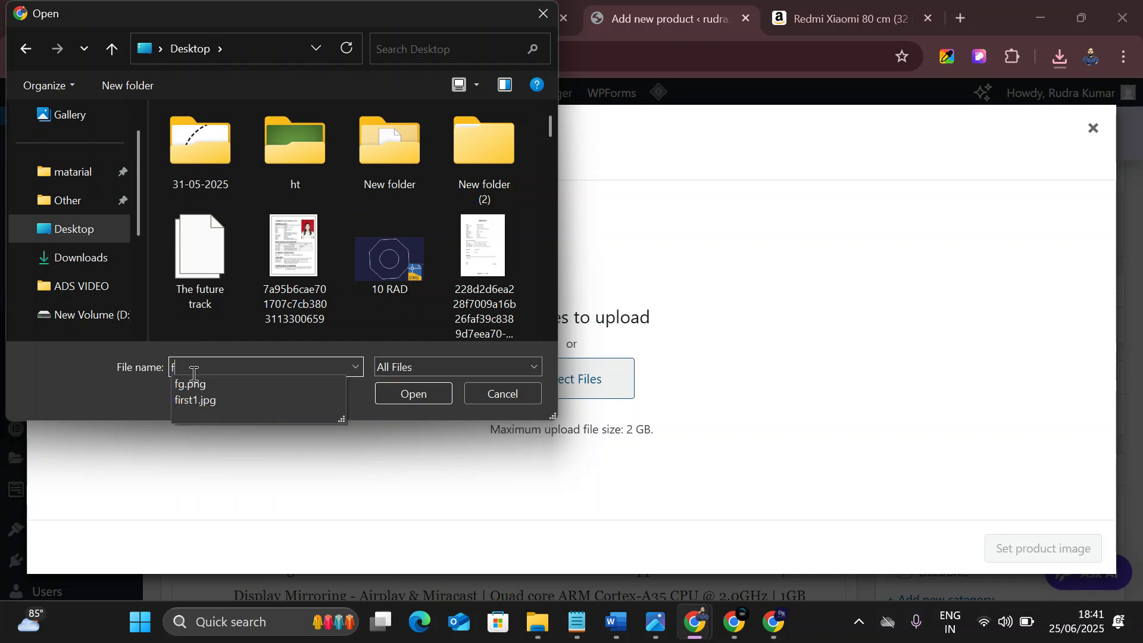
{"action": "key", "text": "Down"}
{"action": "key", "text": "Down"}
{"action": "key", "text": "Return"}
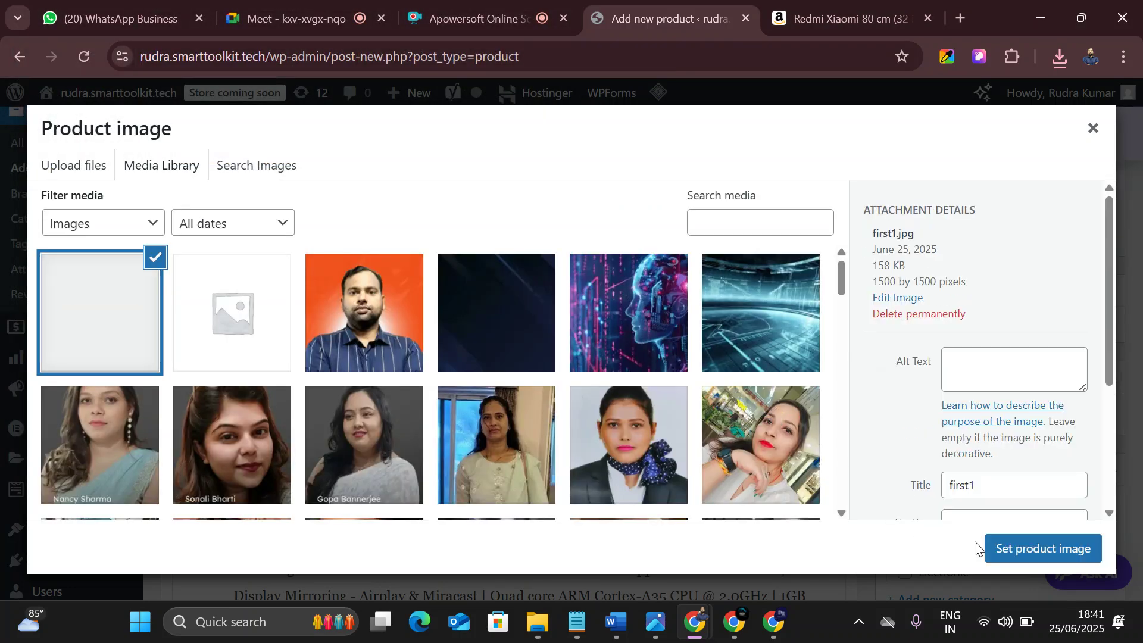
{"action": "left_click", "coordinate": [1004, 622]}
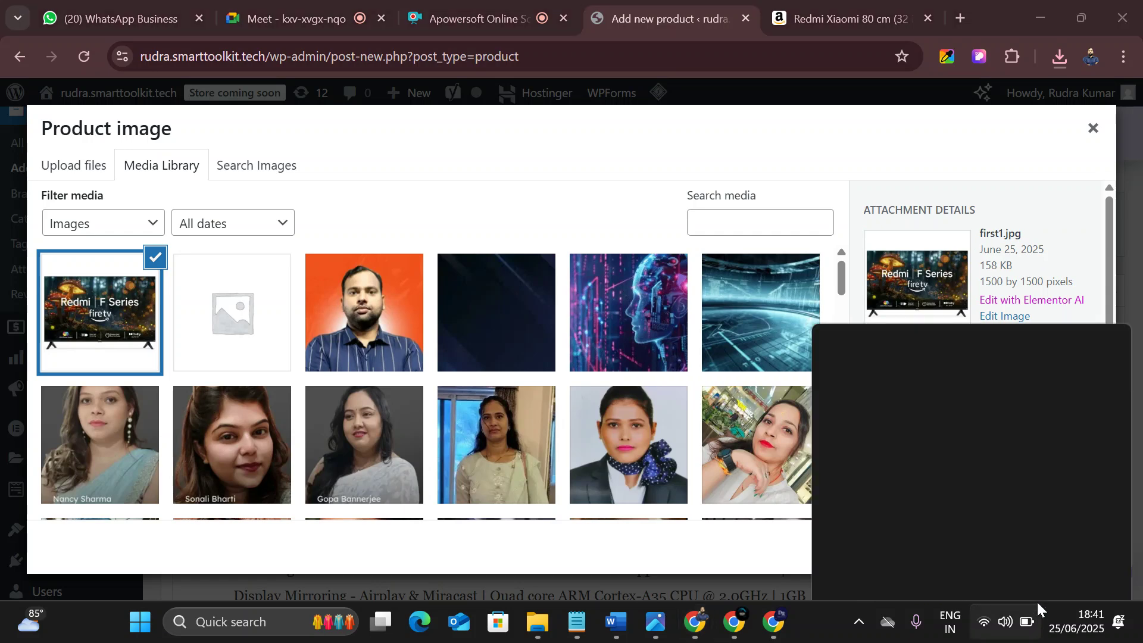
{"action": "left_click", "coordinate": [602, 184]}
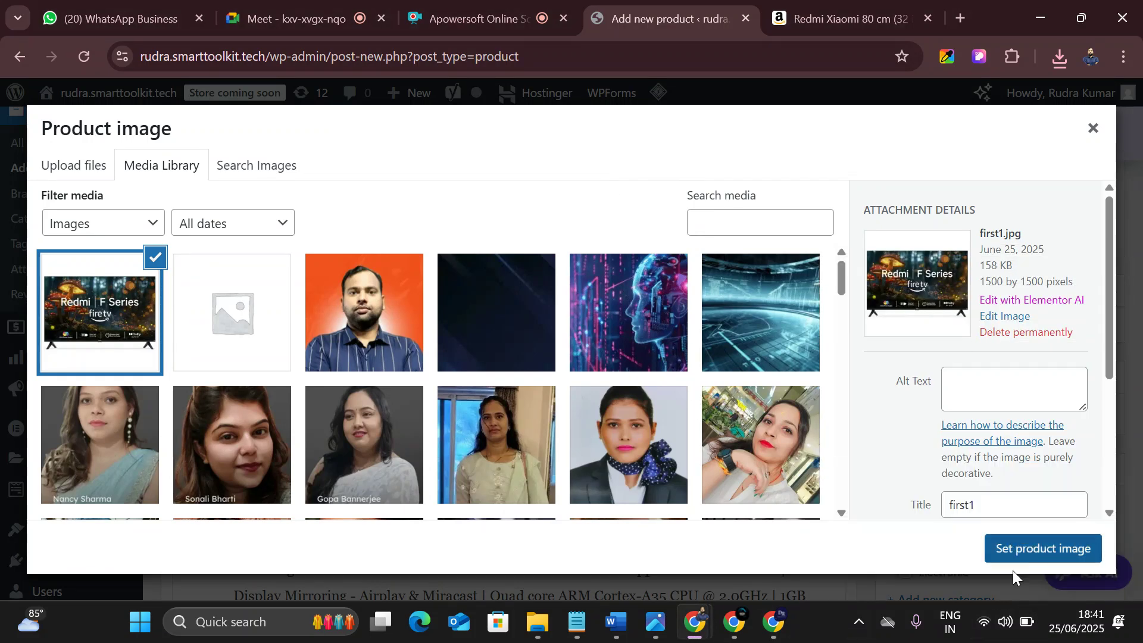
{"action": "left_click", "coordinate": [1012, 551]}
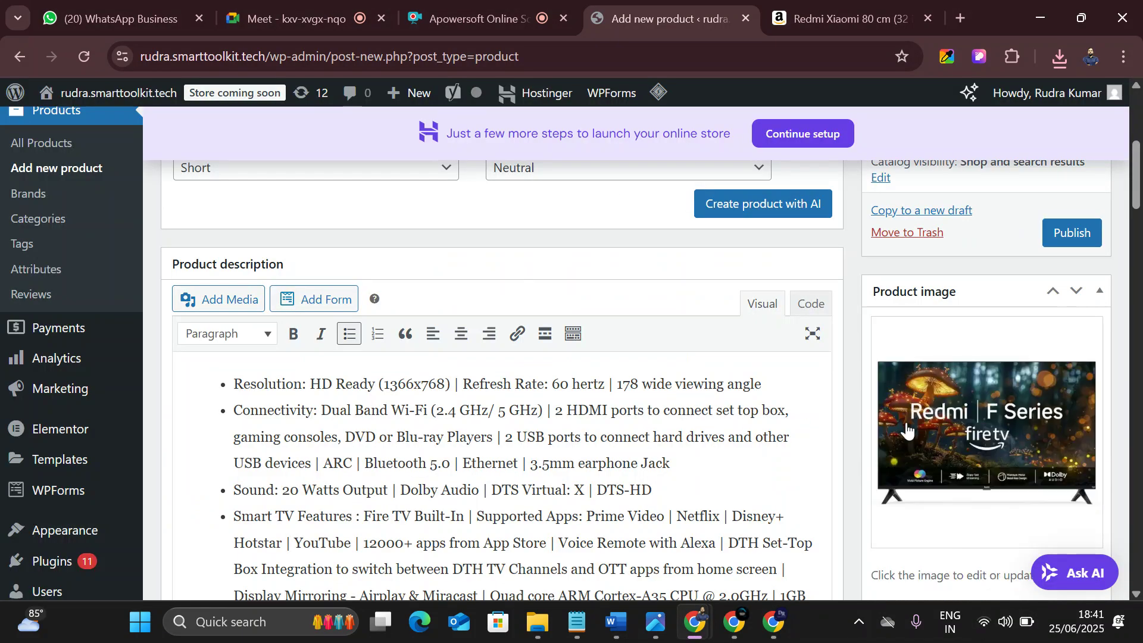
- Go back to the TV's Amazon page and save the enlarged image with the TV above its feature icons as 11
{"action": "scroll", "coordinate": [907, 428], "scroll_direction": "down", "scroll_amount": 5}
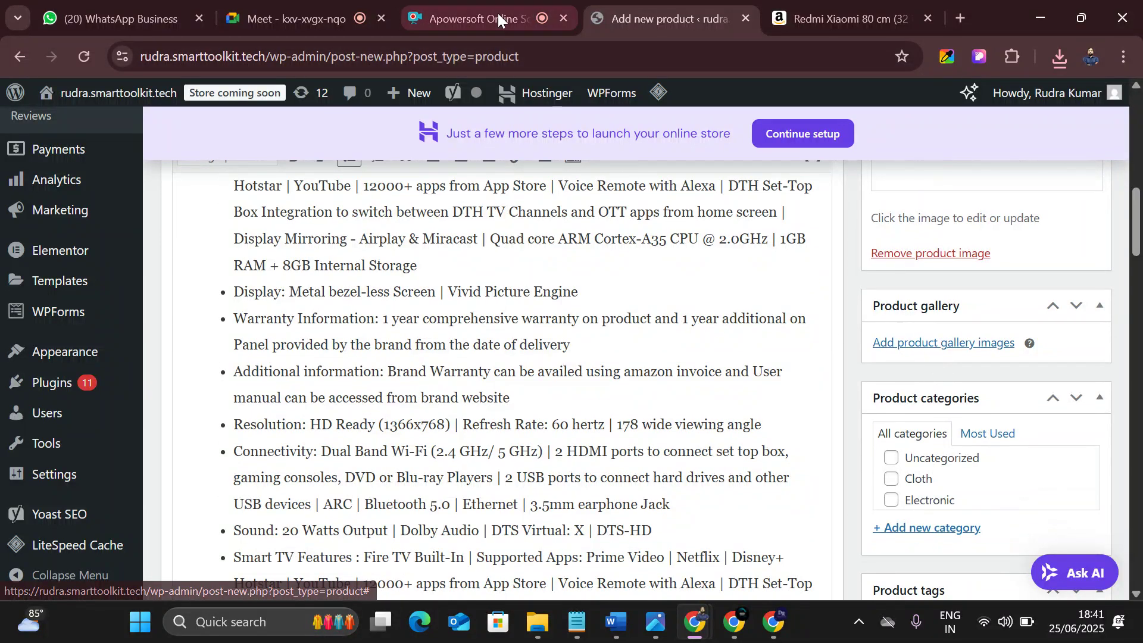
{"action": "left_click", "coordinate": [839, 19]}
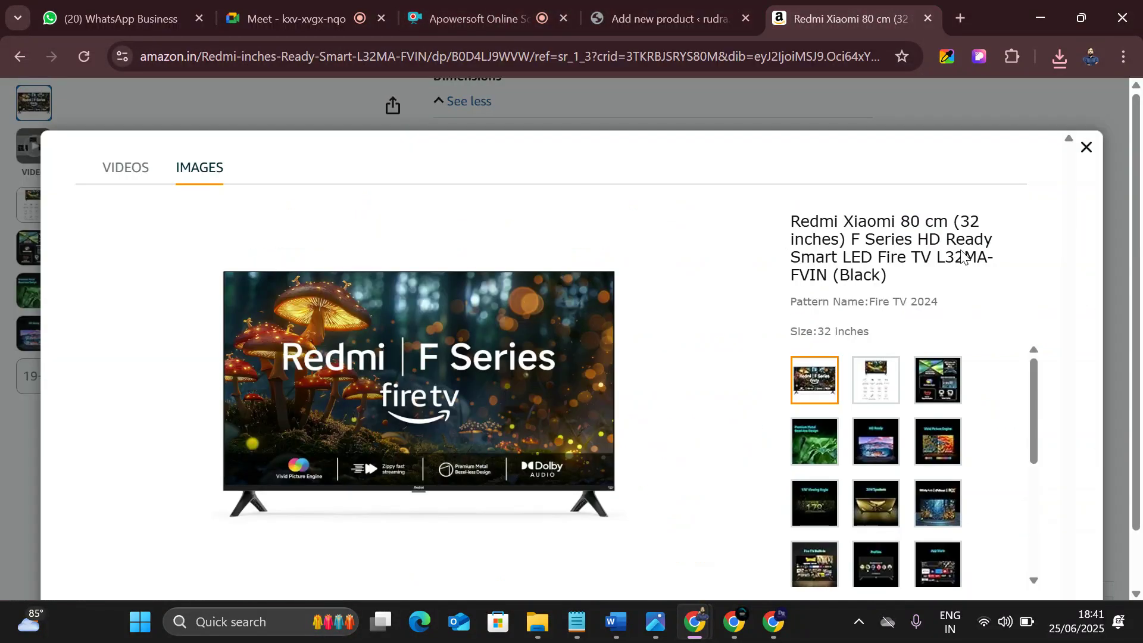
{"action": "left_click", "coordinate": [1086, 147]}
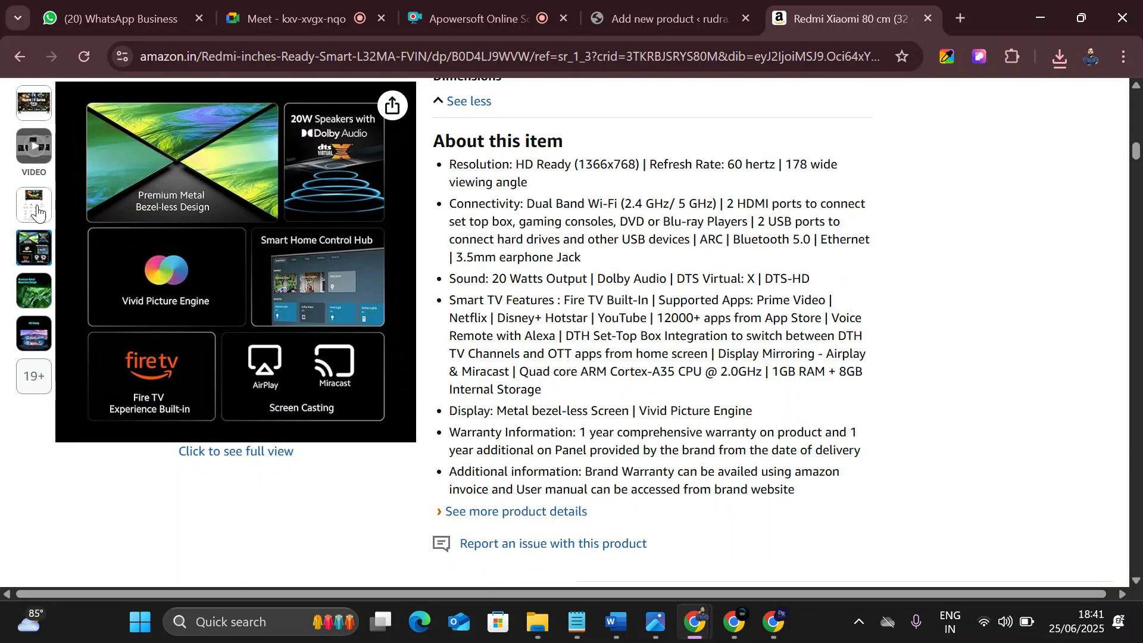
{"action": "mouse_move", "coordinate": [33, 204]}
{"action": "right_click", "coordinate": [233, 144]}
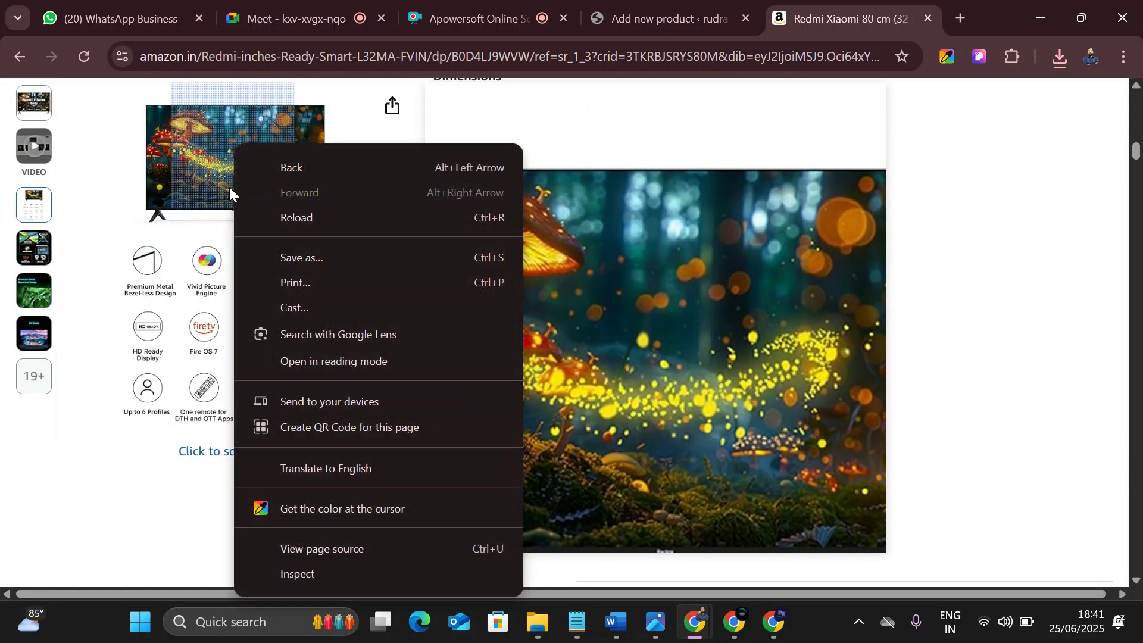
{"action": "left_click", "coordinate": [181, 148]}
{"action": "right_click", "coordinate": [377, 312]}
{"action": "left_click", "coordinate": [446, 358]}
{"action": "type", "text": "11"}
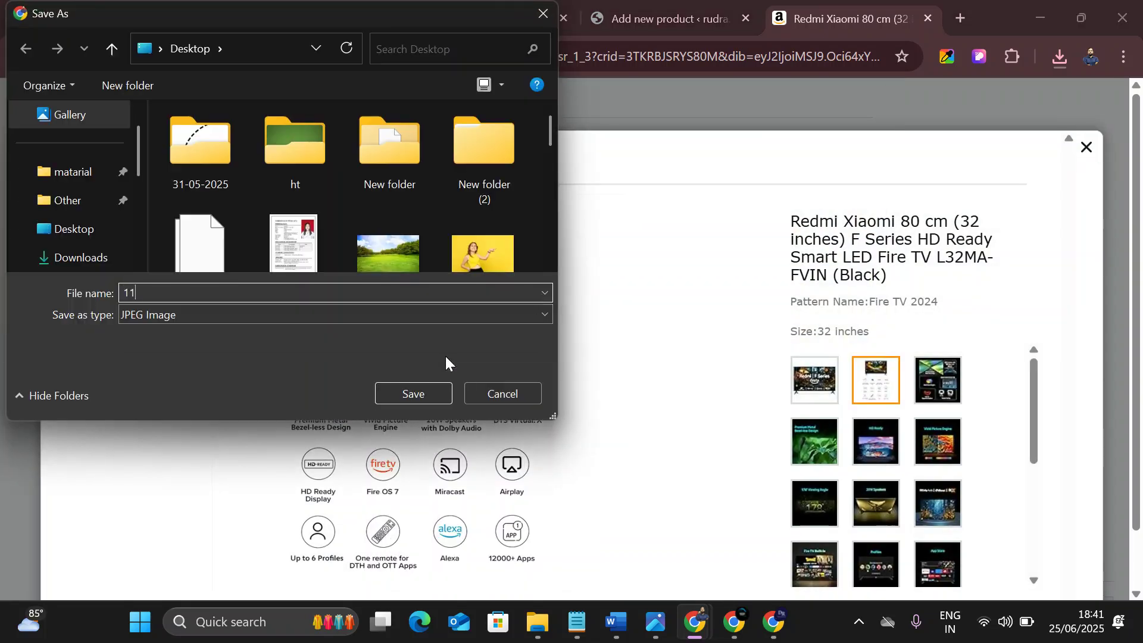
{"action": "key", "text": "Return"}
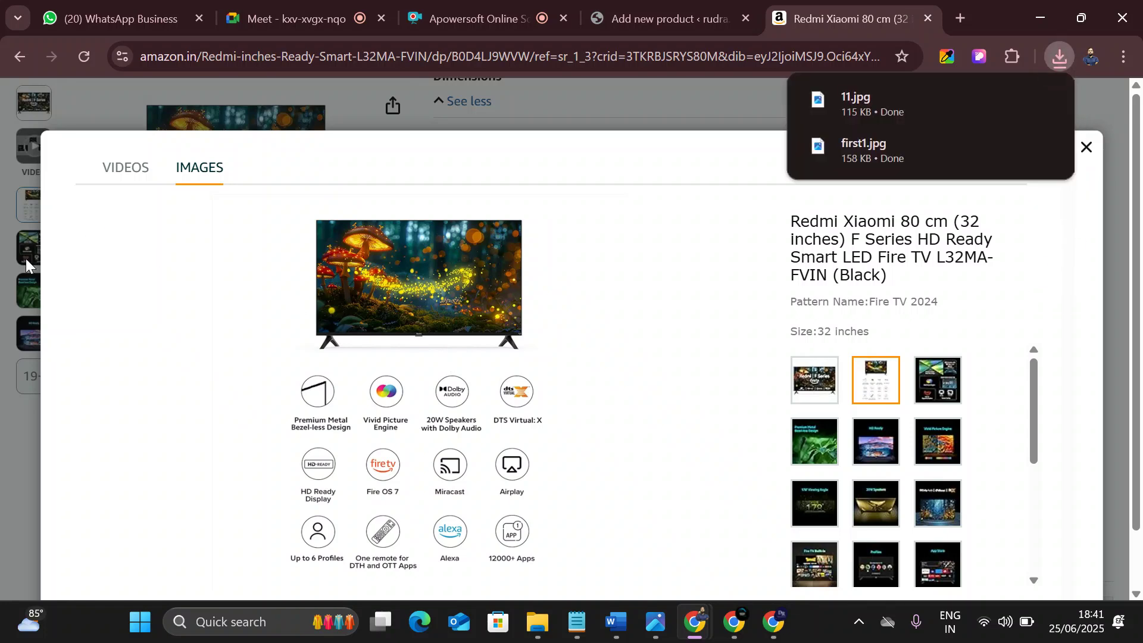
- Enlarge the black feature collage image of the TV and save it as 12
{"action": "left_click", "coordinate": [25, 253]}
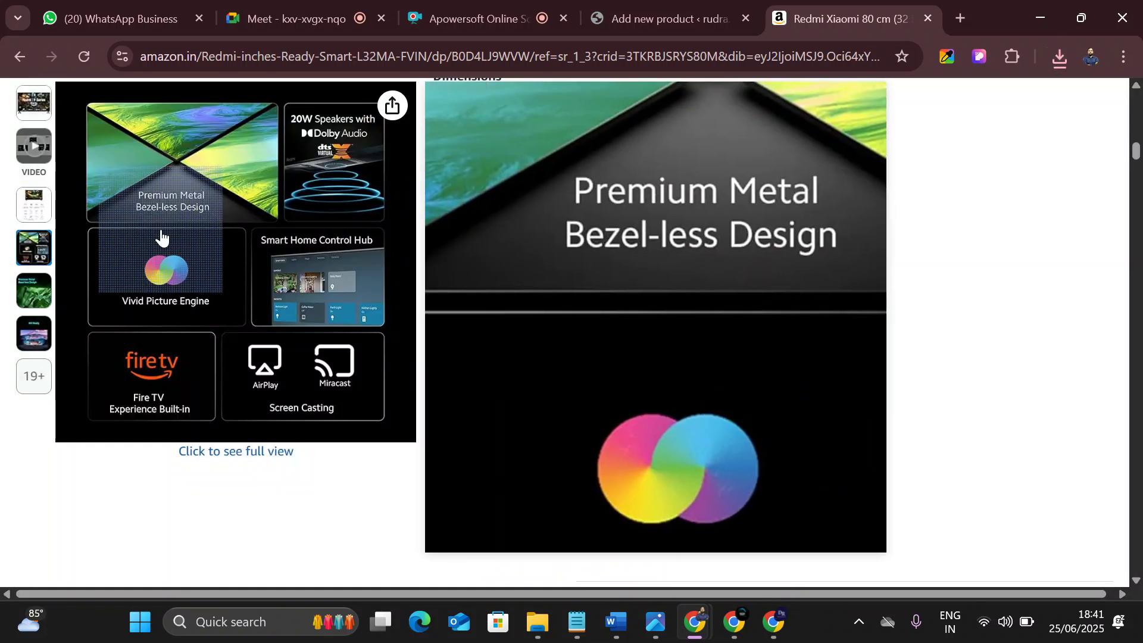
{"action": "right_click", "coordinate": [160, 233]}
{"action": "left_click", "coordinate": [111, 245]}
{"action": "left_click", "coordinate": [111, 250]}
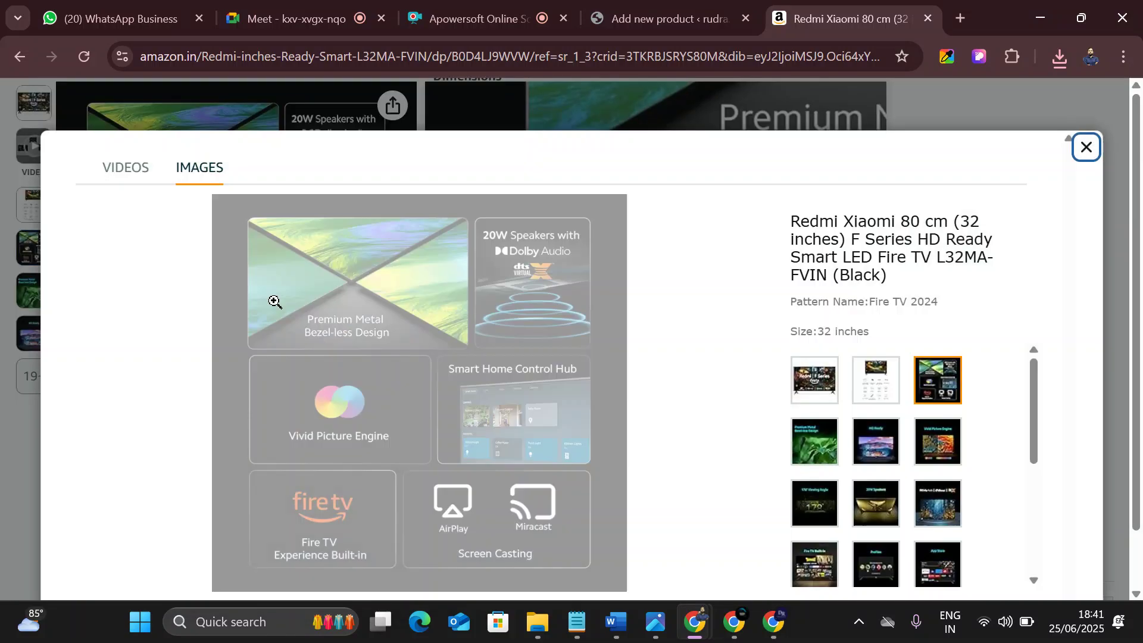
{"action": "right_click", "coordinate": [322, 306]}
{"action": "left_click", "coordinate": [379, 354]}
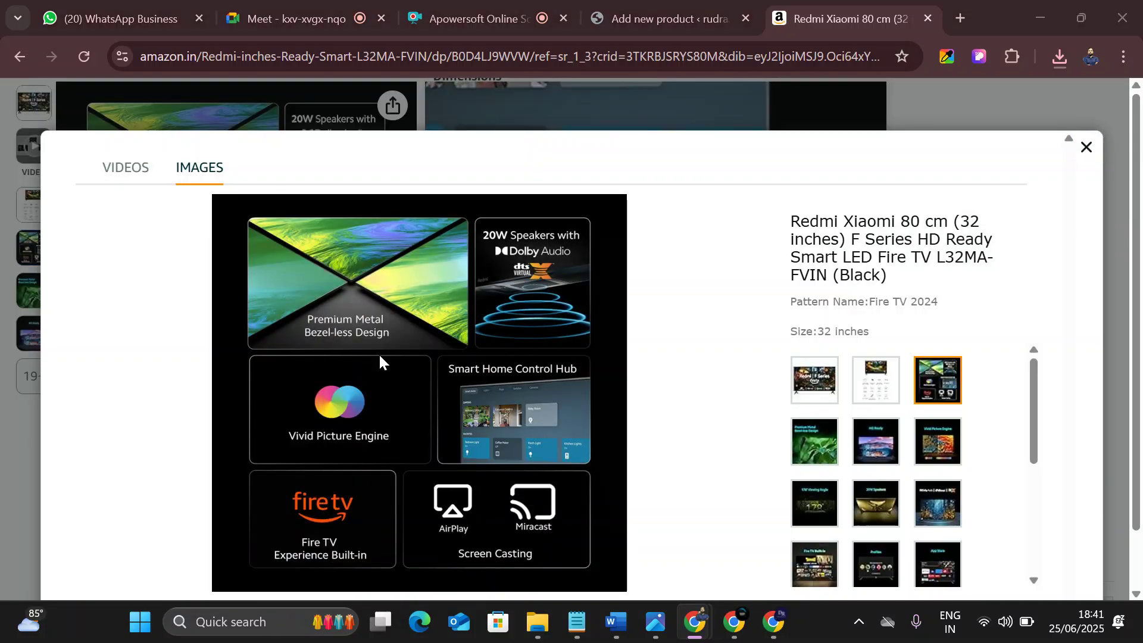
{"action": "type", "text": "12"}
{"action": "key", "text": "Return"}
- Enlarge the "Premium Metal Bezel-less Design" image of the TV and save it as 15
{"action": "left_click", "coordinate": [17, 292]}
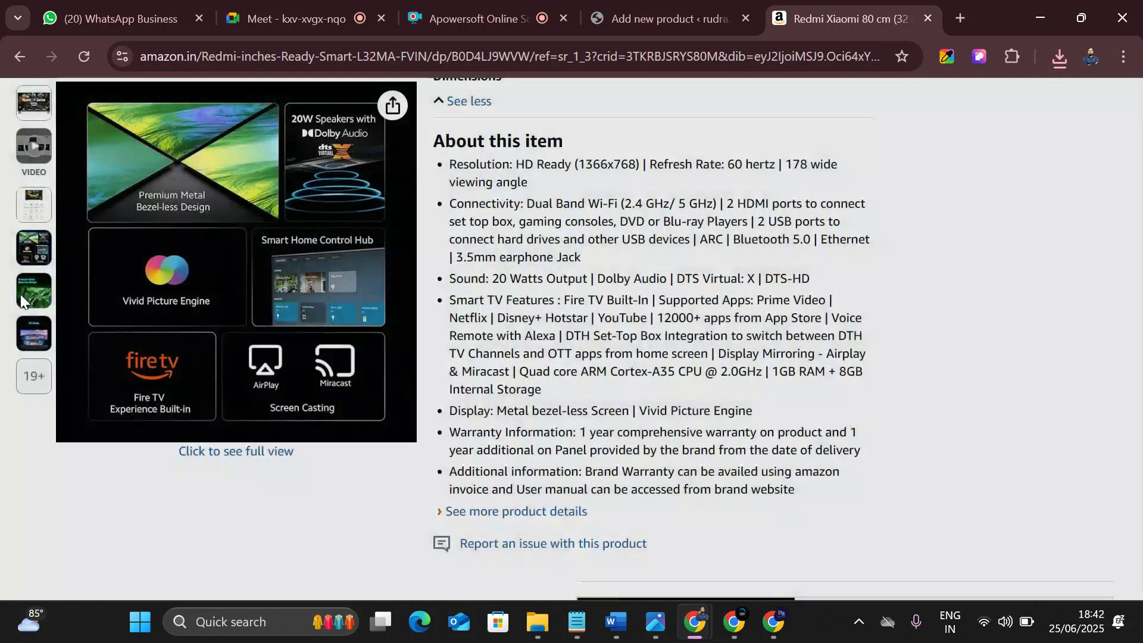
{"action": "right_click", "coordinate": [176, 271]}
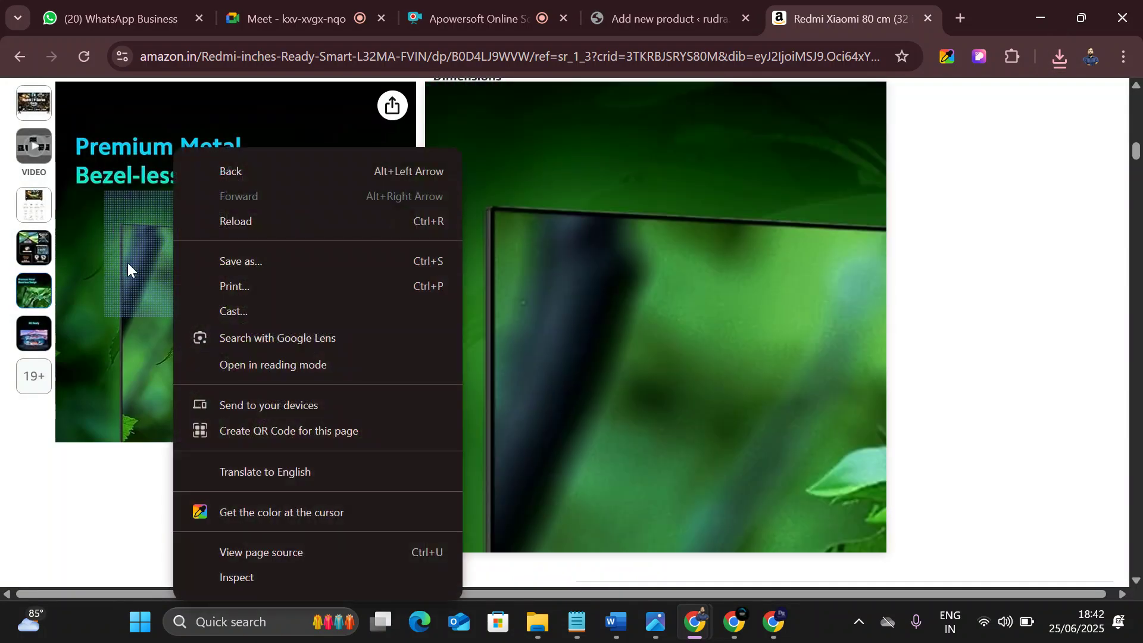
{"action": "left_click", "coordinate": [117, 248]}
{"action": "right_click", "coordinate": [381, 274]}
{"action": "left_click", "coordinate": [419, 319]}
{"action": "type", "text": "15"}
{"action": "key", "text": "Return"}
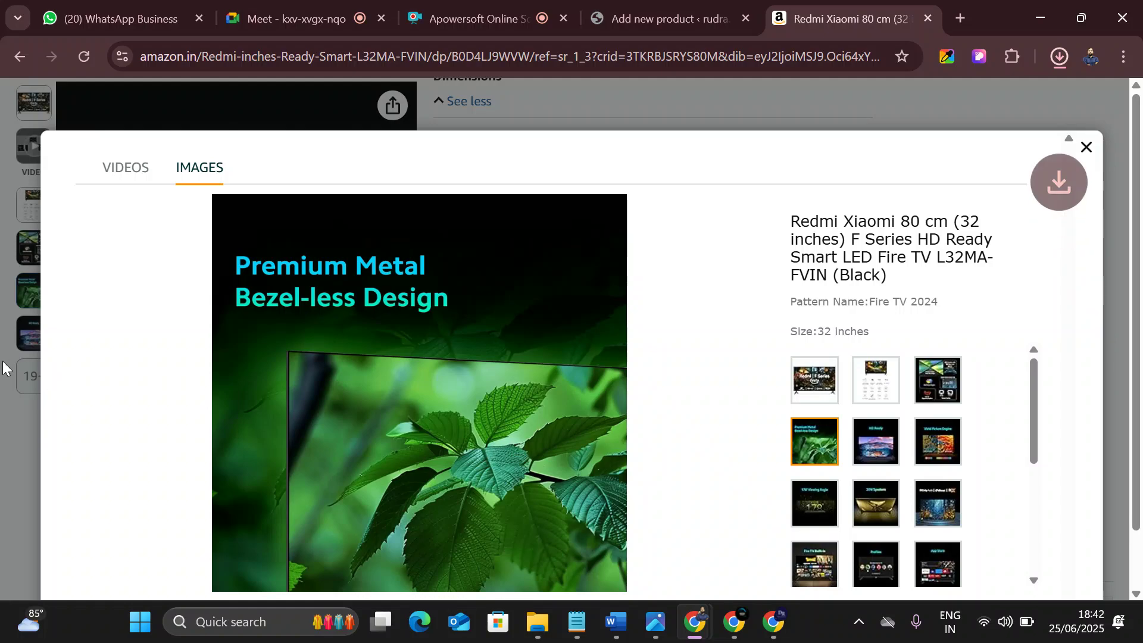
- Enlarge the "HD Ready" image of the TV and save it as 14
{"action": "left_click", "coordinate": [21, 336]}
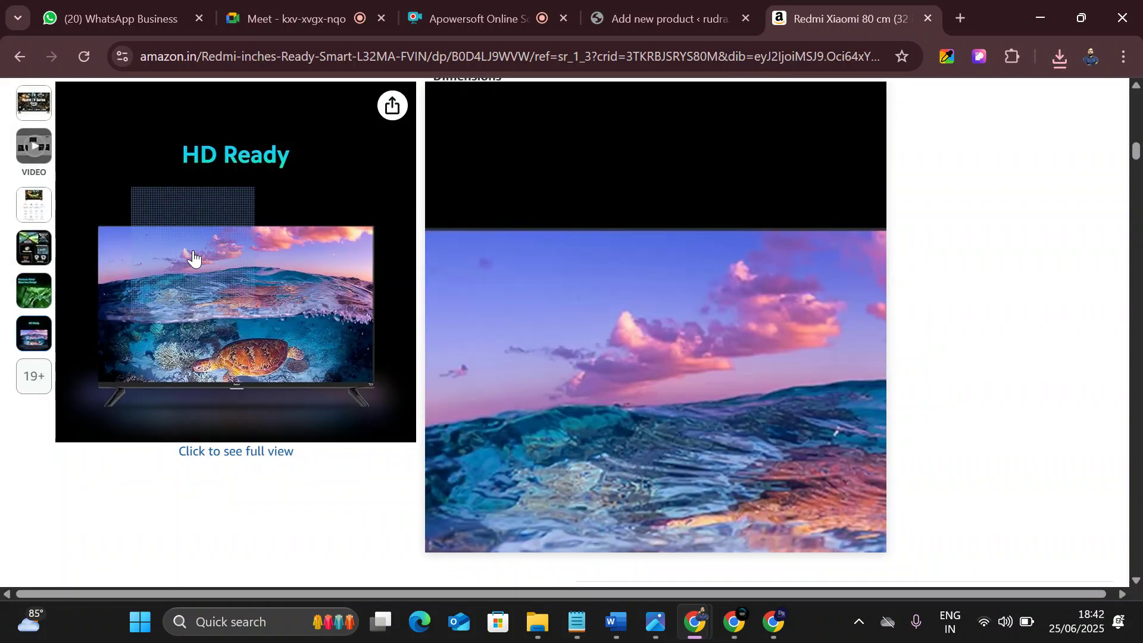
{"action": "right_click", "coordinate": [194, 148]}
{"action": "right_click", "coordinate": [657, 243]}
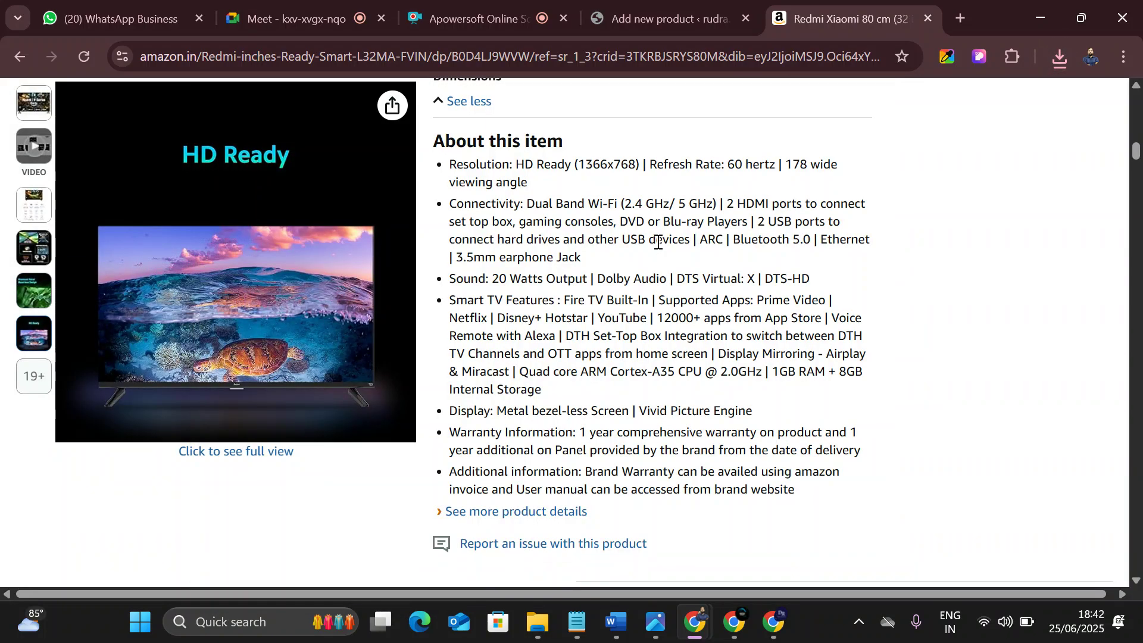
{"action": "left_click", "coordinate": [274, 246]}
{"action": "right_click", "coordinate": [274, 246]}
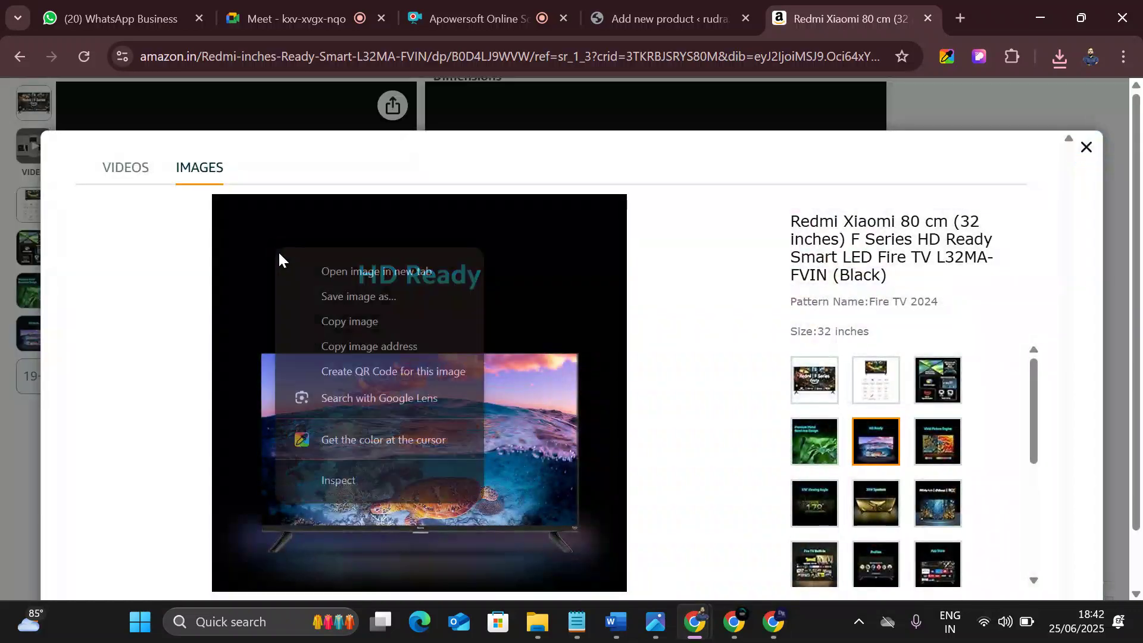
{"action": "left_click", "coordinate": [311, 285]}
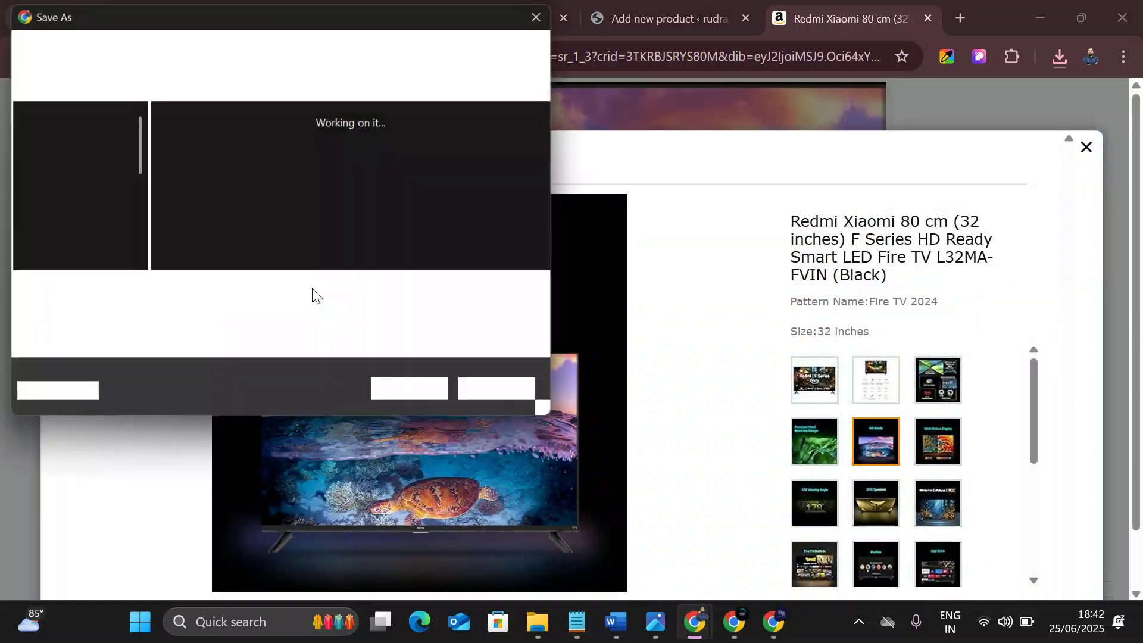
{"action": "type", "text": "14"}
{"action": "key", "text": "Return"}
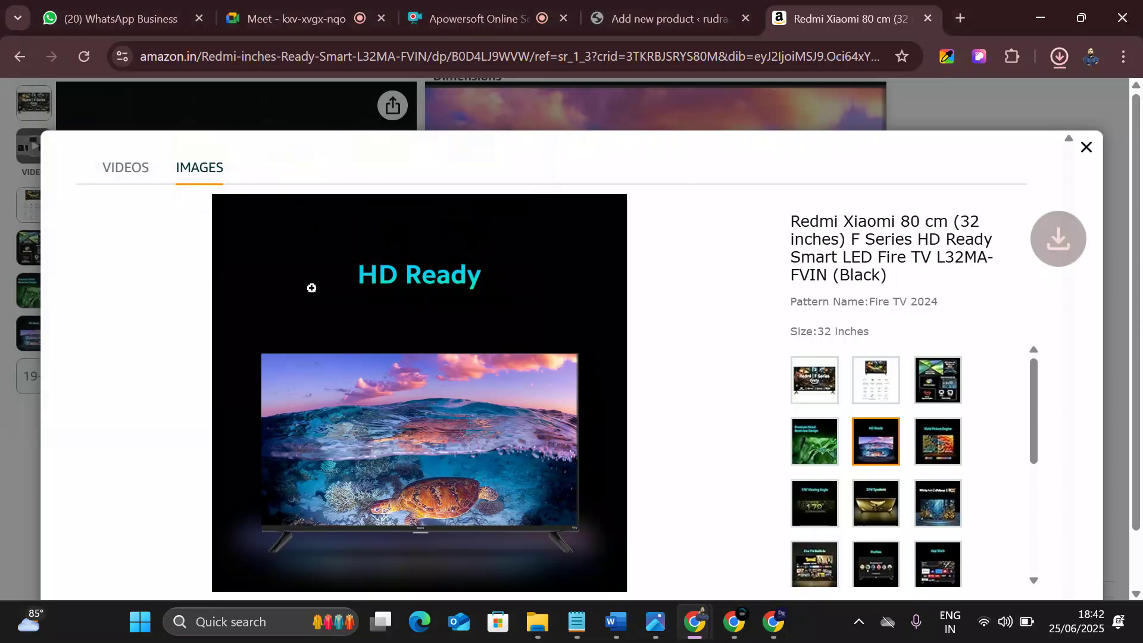
- Enlarge the "Vivid Picture Engine" image of the TV and save it to the Desktop as 15
{"action": "left_click", "coordinate": [20, 416]}
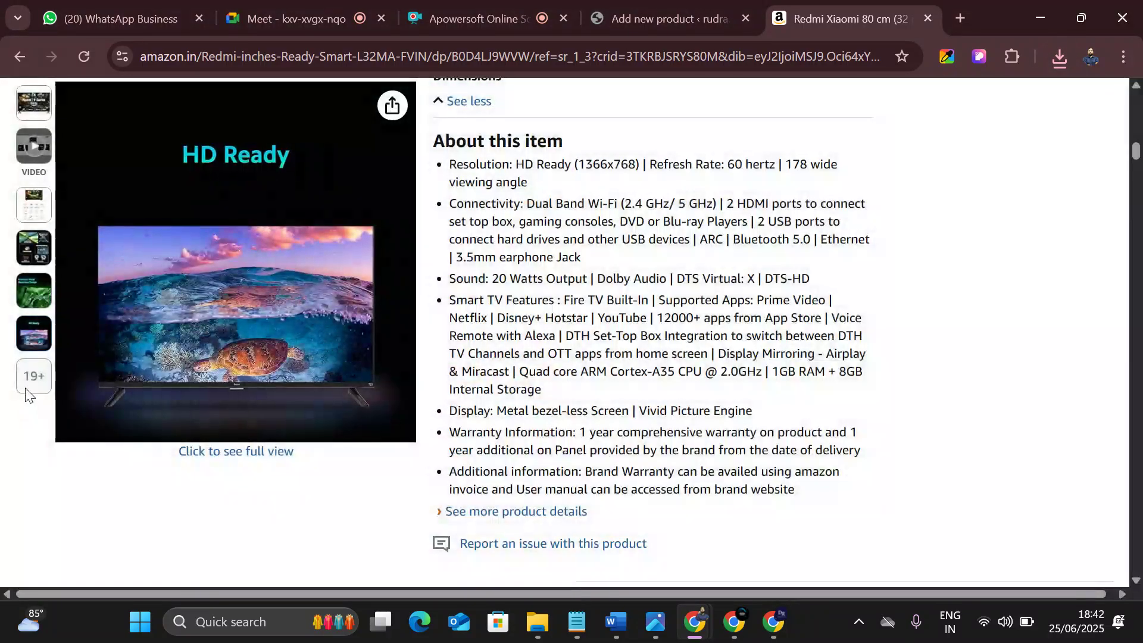
{"action": "left_click", "coordinate": [26, 378]}
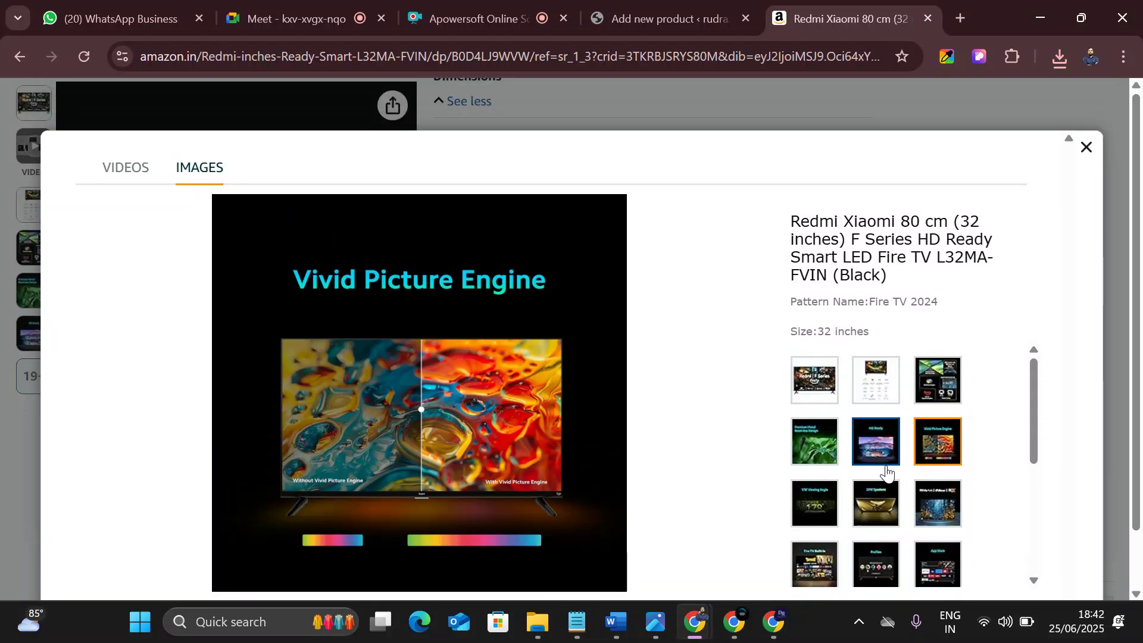
{"action": "right_click", "coordinate": [887, 472]}
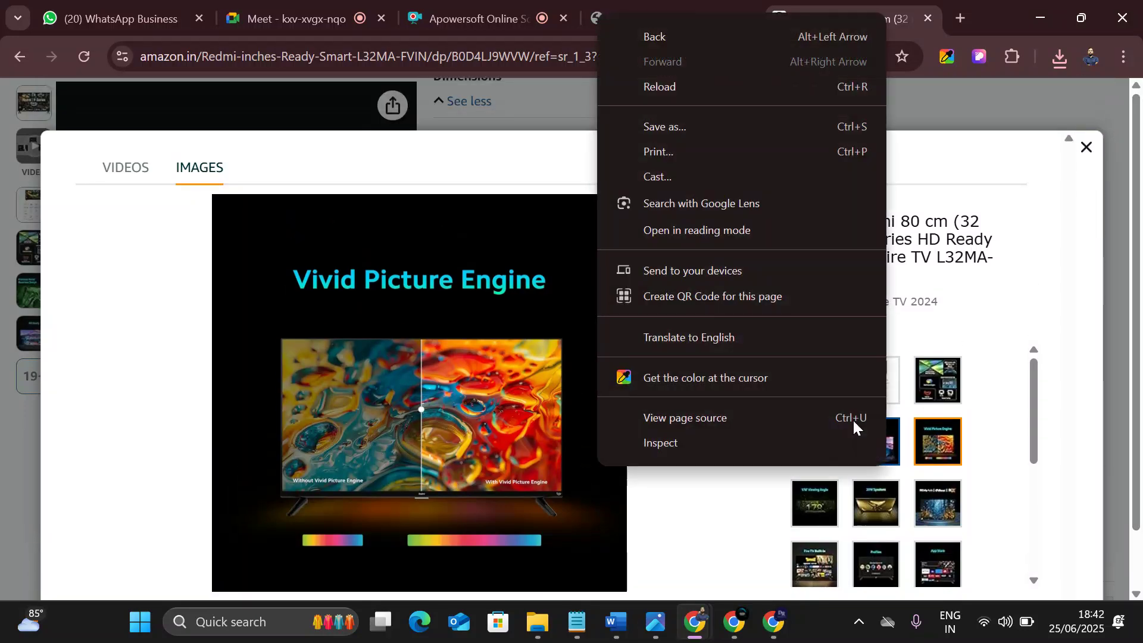
{"action": "right_click", "coordinate": [474, 344]}
{"action": "left_click", "coordinate": [517, 388]}
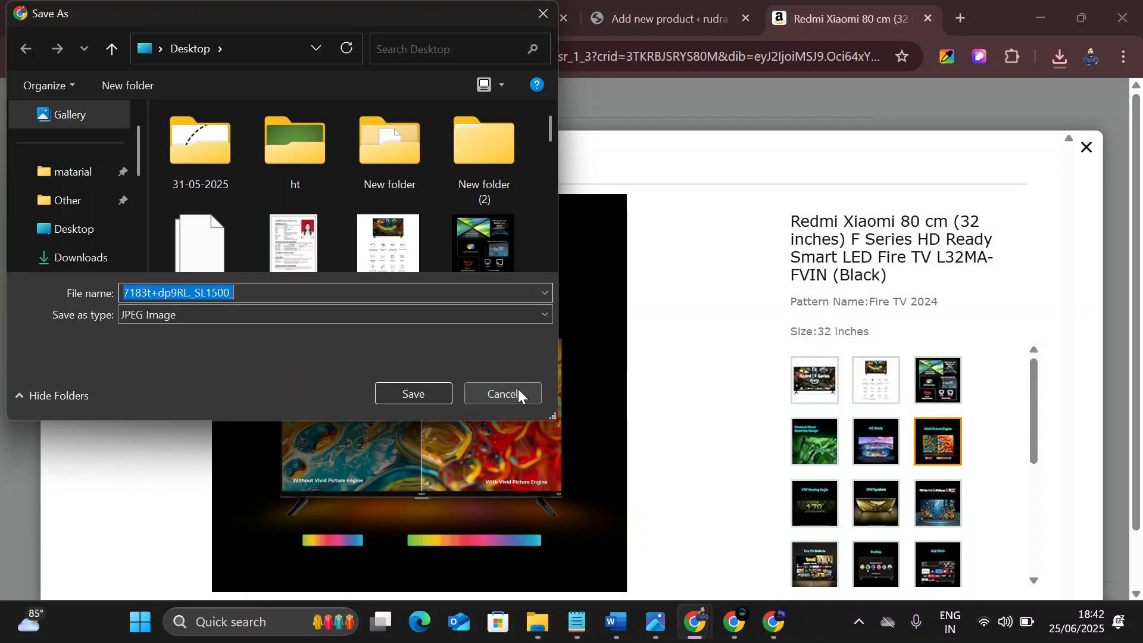
{"action": "type", "text": "f"}
{"action": "left_click", "coordinate": [517, 388]}
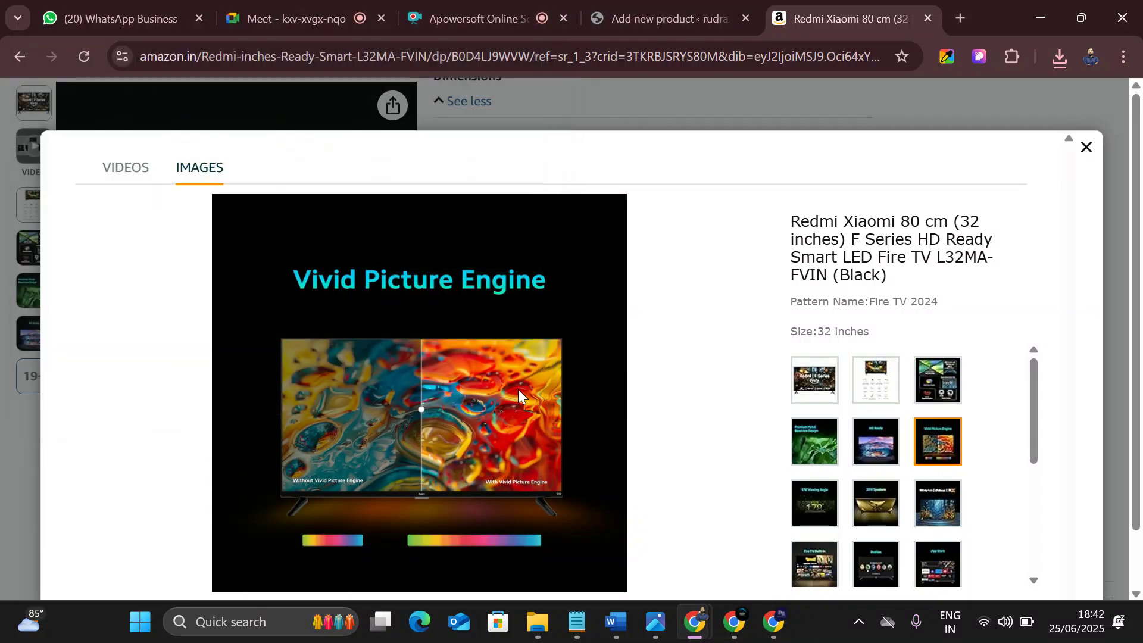
- Return to the new product page and start a file upload for the product gallery
{"action": "left_click", "coordinate": [301, 15]}
{"action": "left_click", "coordinate": [628, 5]}
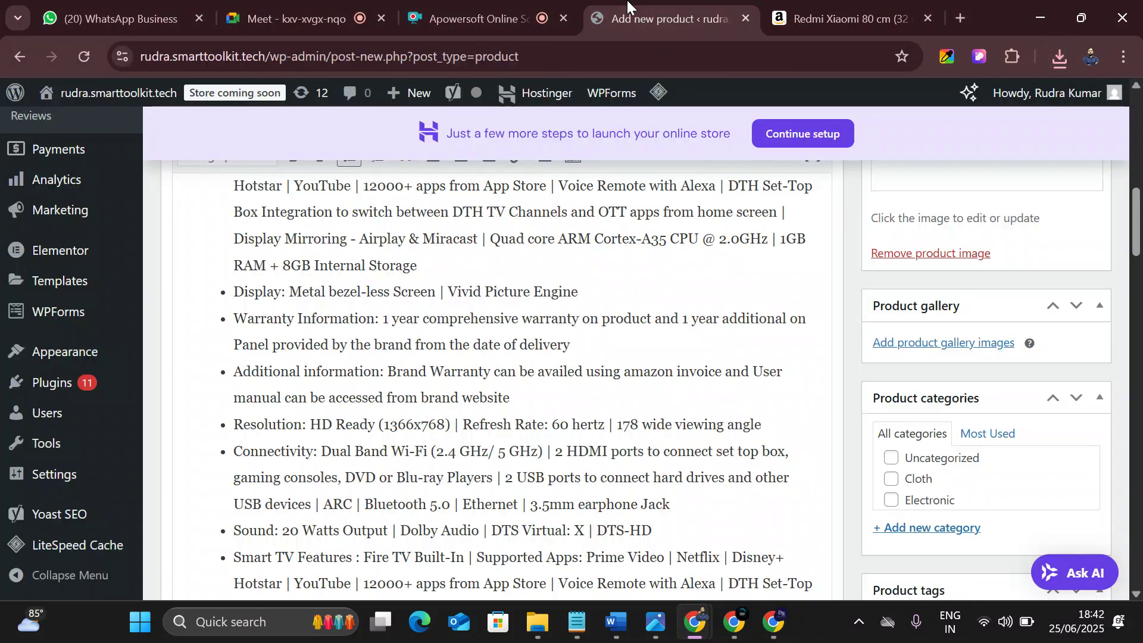
{"action": "left_click", "coordinate": [931, 344]}
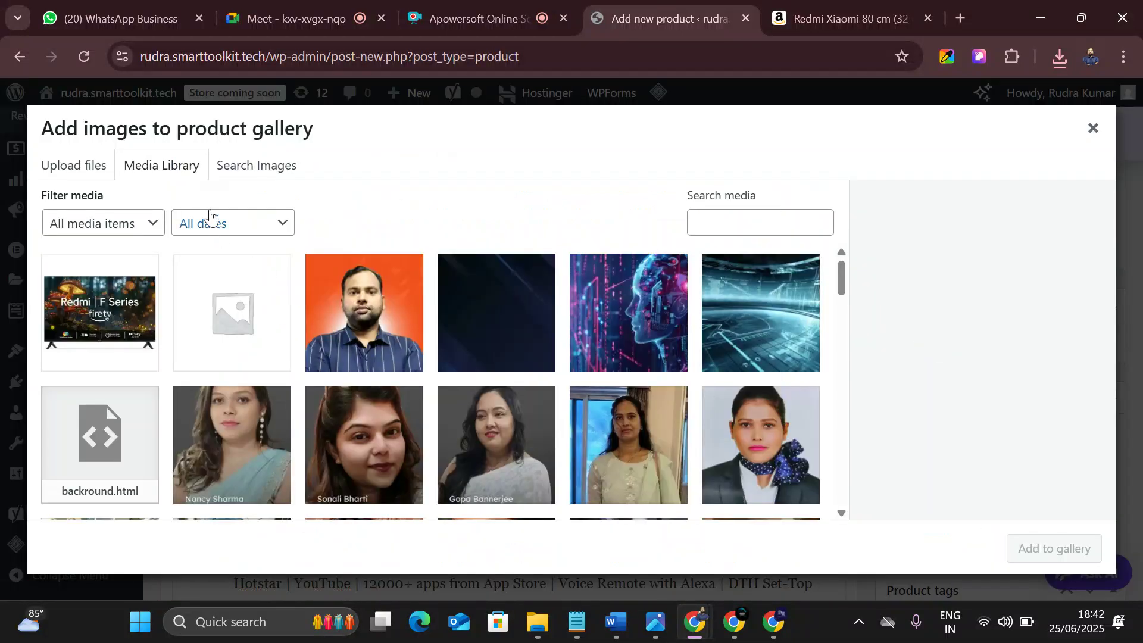
{"action": "left_click", "coordinate": [82, 168]}
{"action": "left_click", "coordinate": [538, 372]}
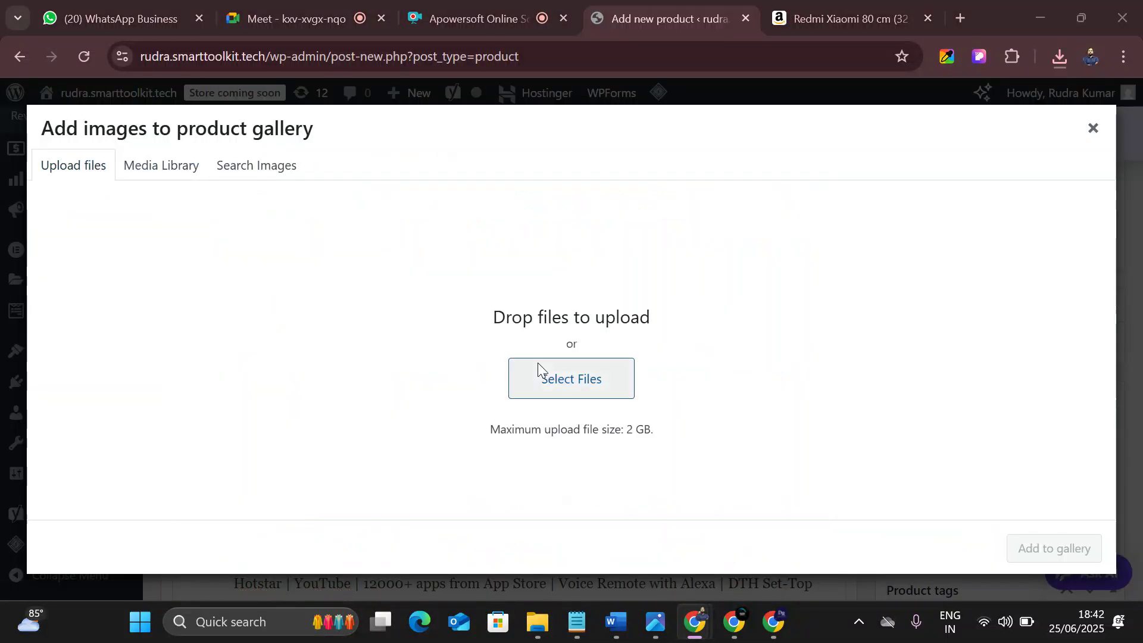
- Find 11.jpg on the Desktop and upload it for the product gallery
{"action": "scroll", "coordinate": [441, 234], "scroll_direction": "down", "scroll_amount": 3}
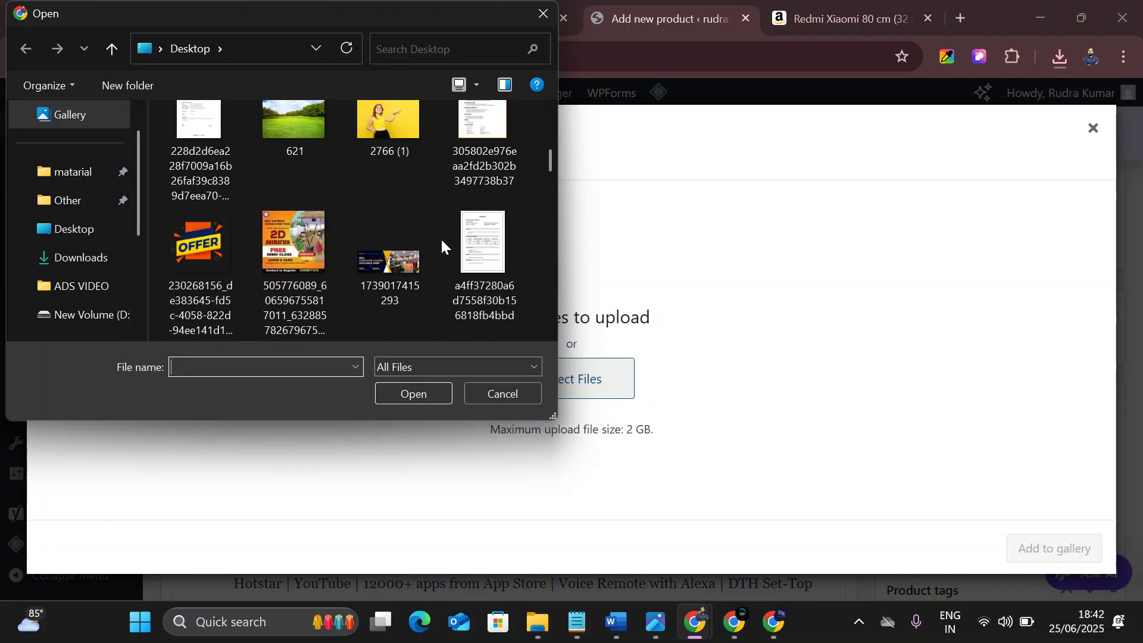
{"action": "scroll", "coordinate": [441, 238], "scroll_direction": "down", "scroll_amount": 2}
{"action": "scroll", "coordinate": [440, 237], "scroll_direction": "down", "scroll_amount": 15}
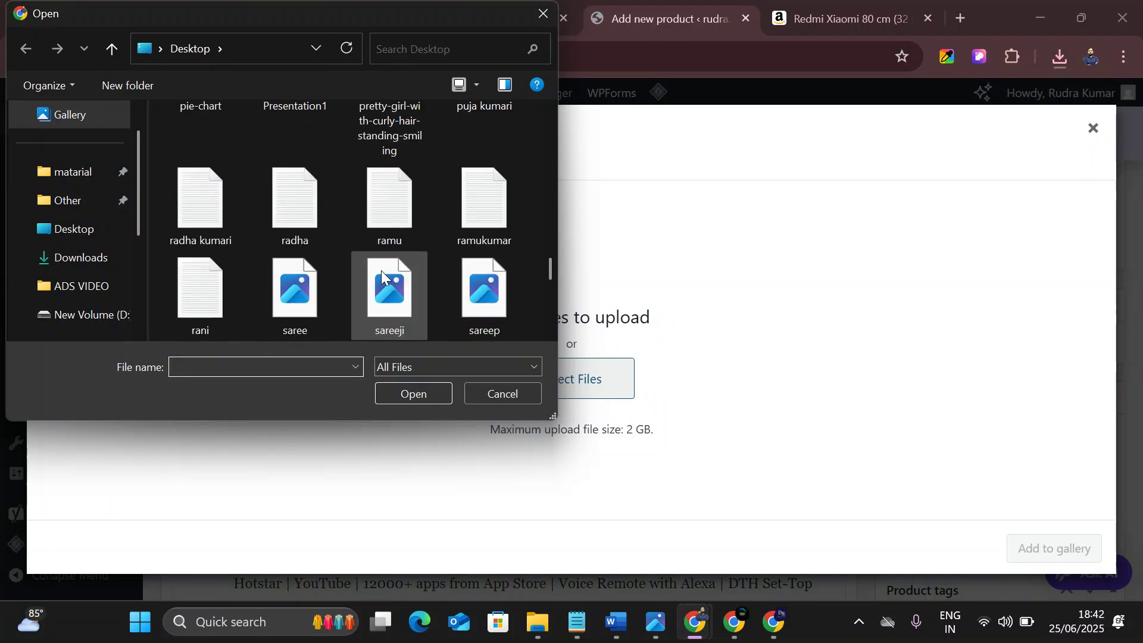
{"action": "scroll", "coordinate": [391, 304], "scroll_direction": "down", "scroll_amount": 2}
{"action": "scroll", "coordinate": [391, 303], "scroll_direction": "up", "scroll_amount": 5}
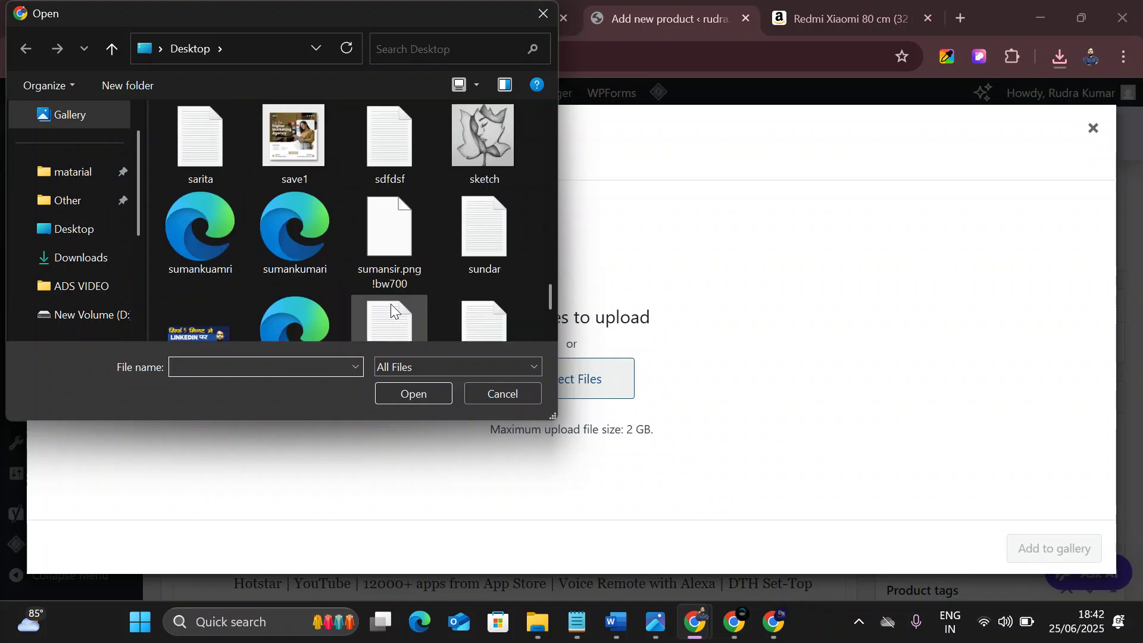
{"action": "scroll", "coordinate": [384, 276], "scroll_direction": "up", "scroll_amount": 10}
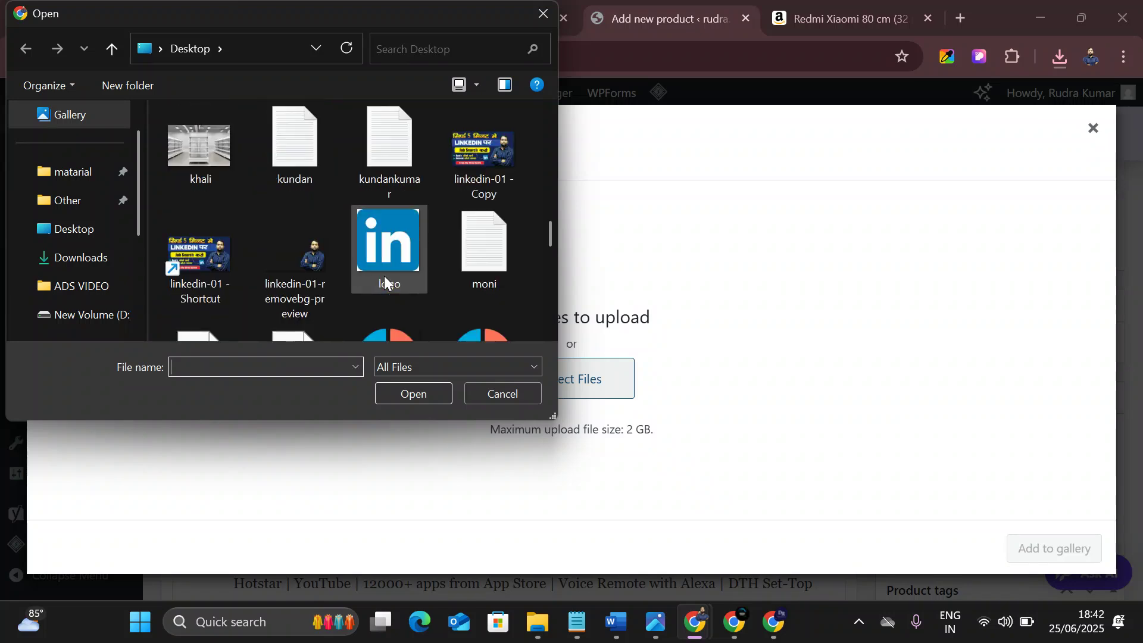
{"action": "scroll", "coordinate": [383, 276], "scroll_direction": "up", "scroll_amount": 3}
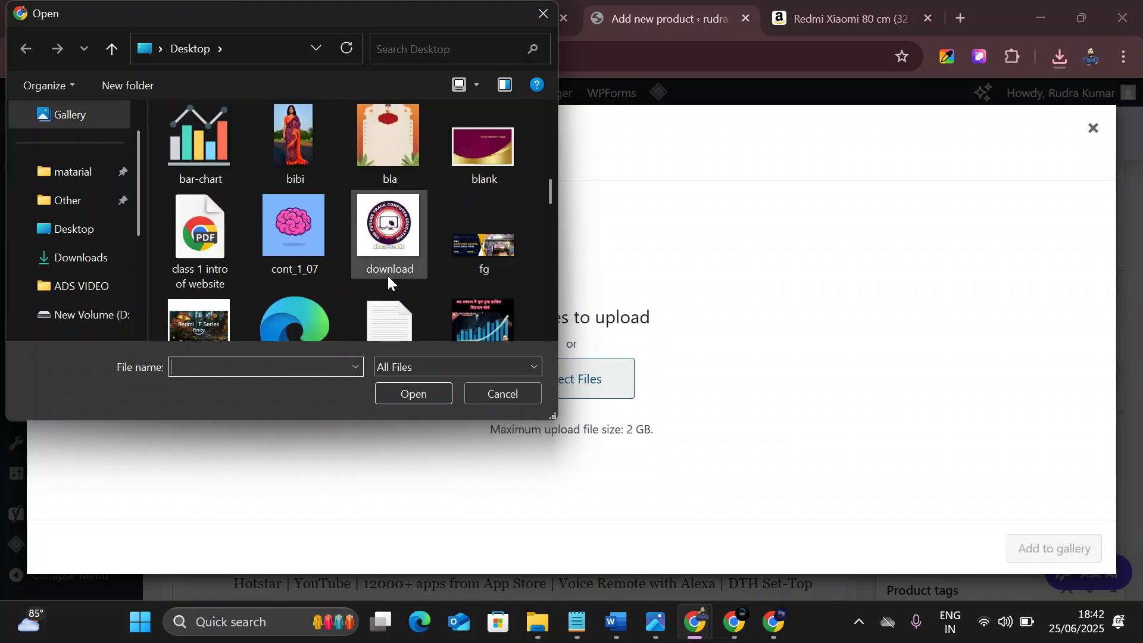
{"action": "scroll", "coordinate": [387, 274], "scroll_direction": "down", "scroll_amount": 1}
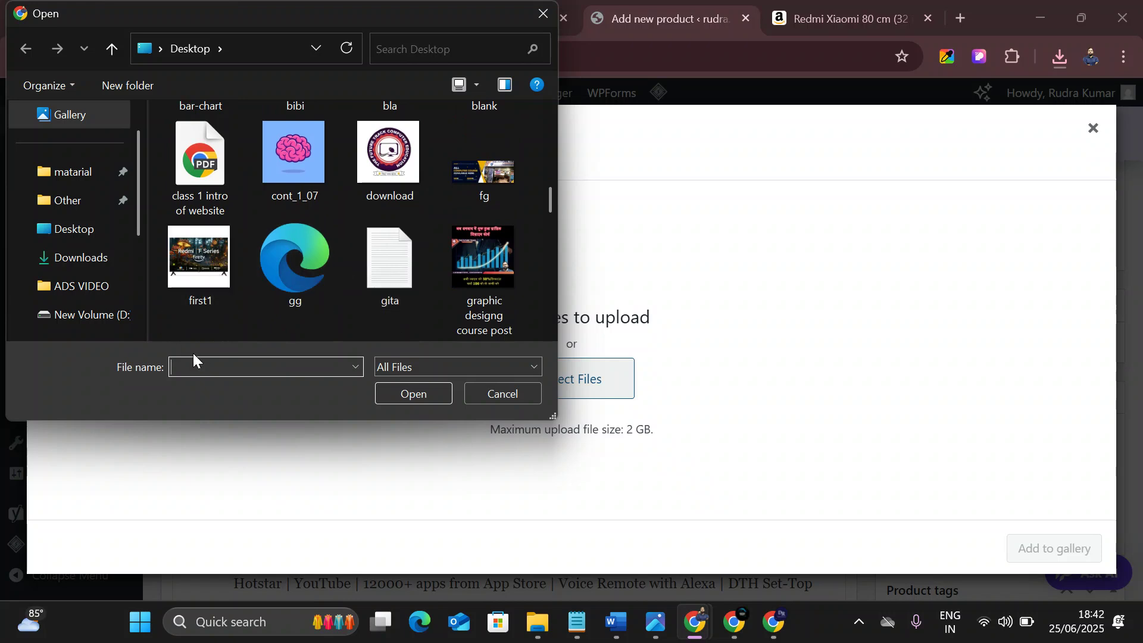
{"action": "type", "text": "f1"}
{"action": "key", "text": "Down"}
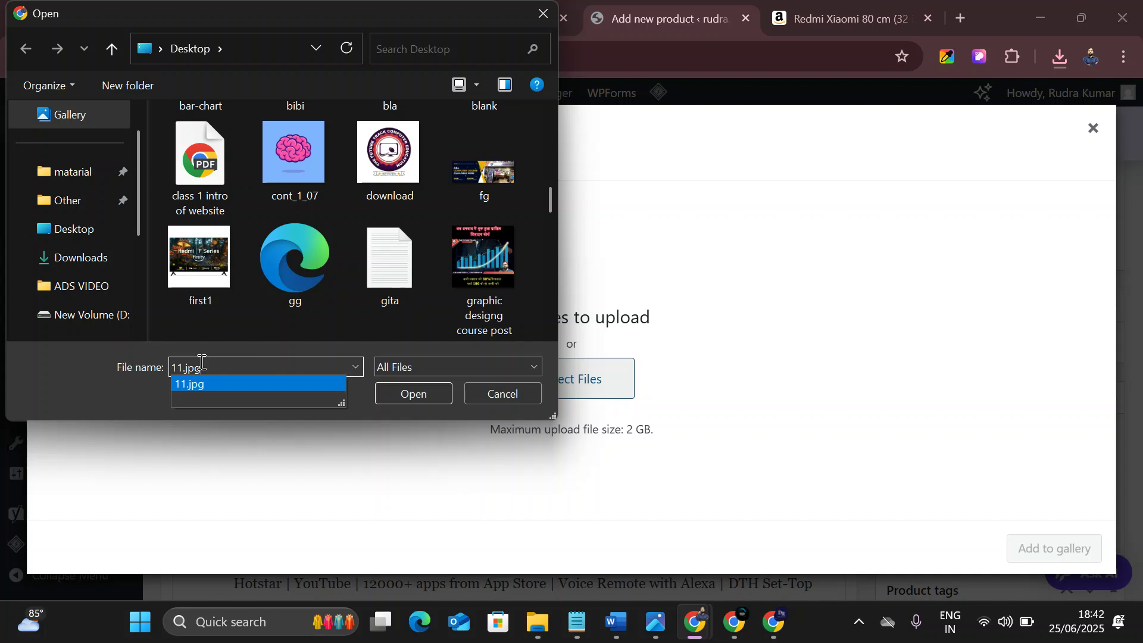
{"action": "key", "text": "Return"}
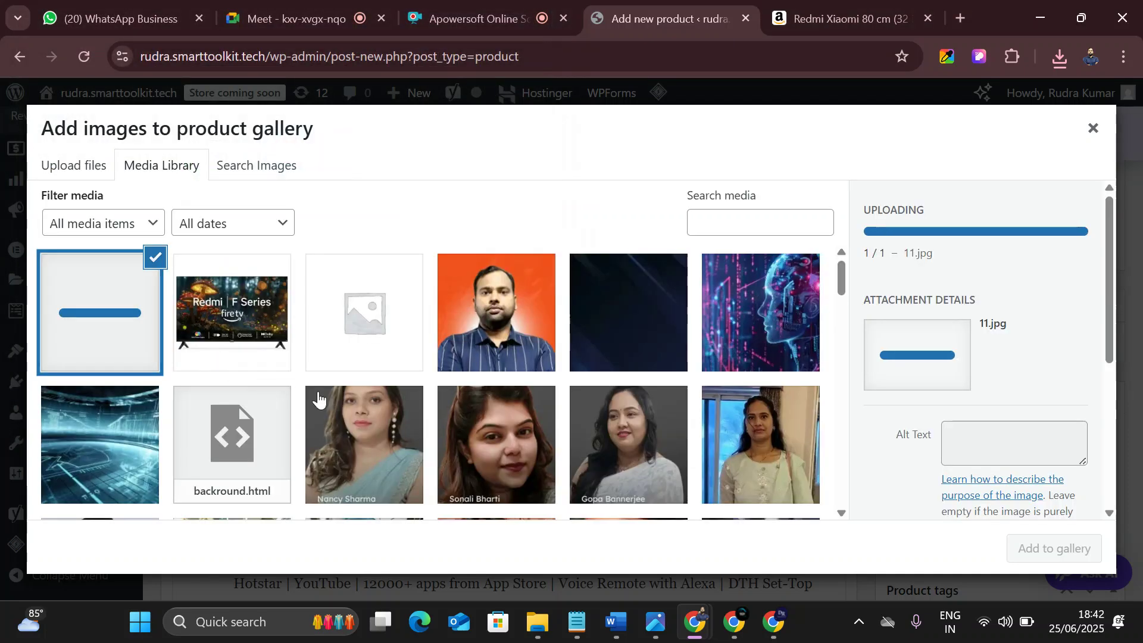
- Upload 12.jpg from the Desktop as another product gallery image
{"action": "left_click", "coordinate": [88, 172]}
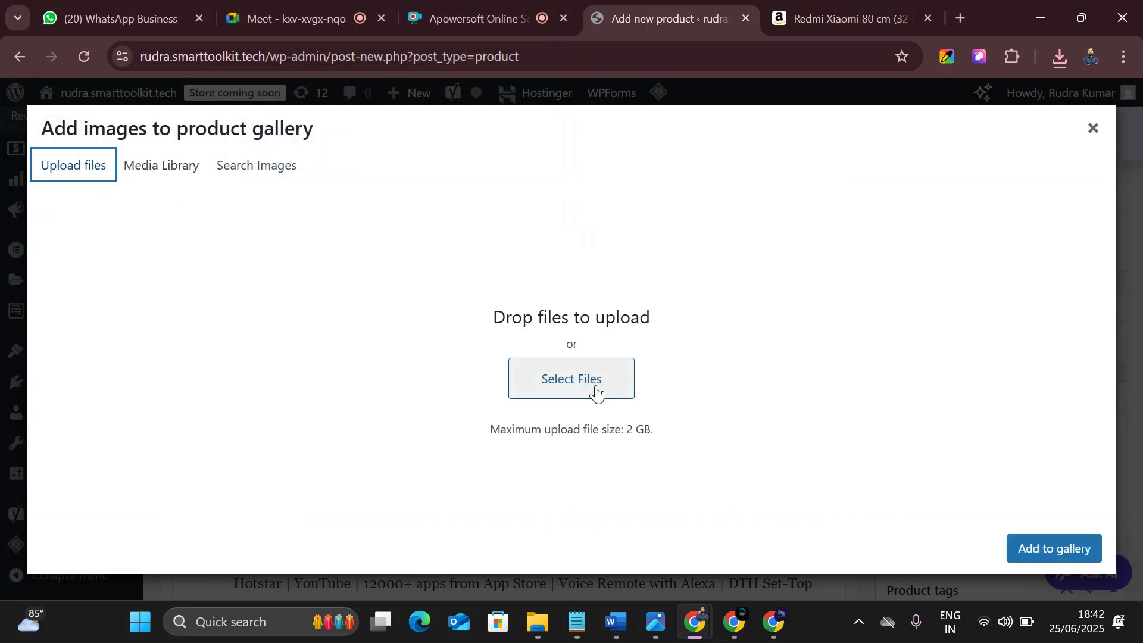
{"action": "left_click", "coordinate": [591, 382]}
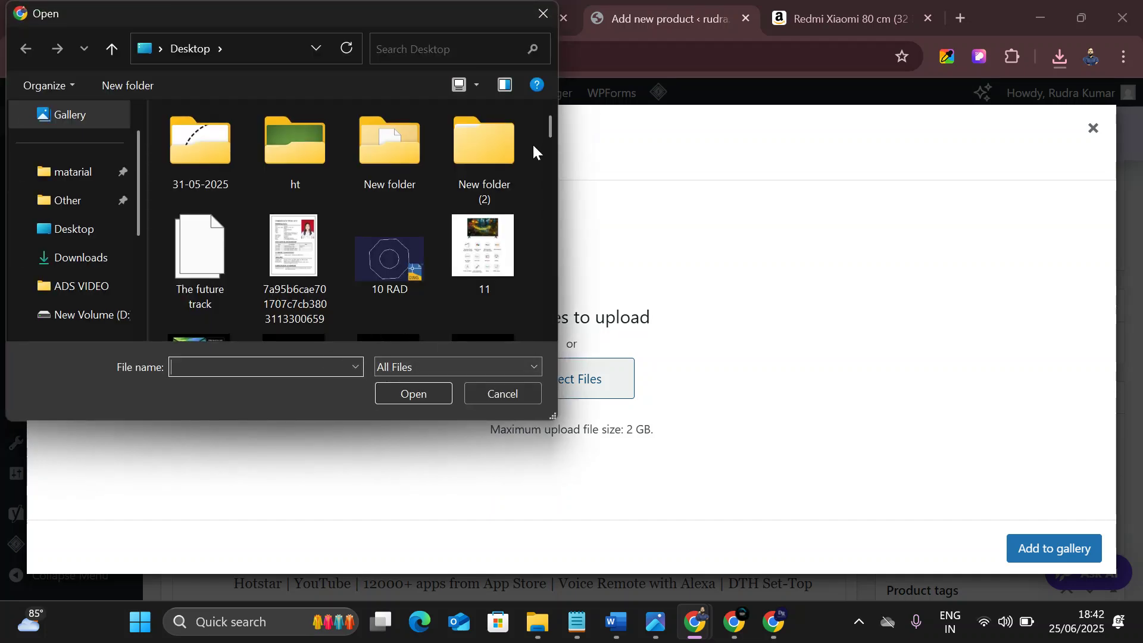
{"action": "left_click_drag", "start_coordinate": [548, 126], "coordinate": [549, 222]}
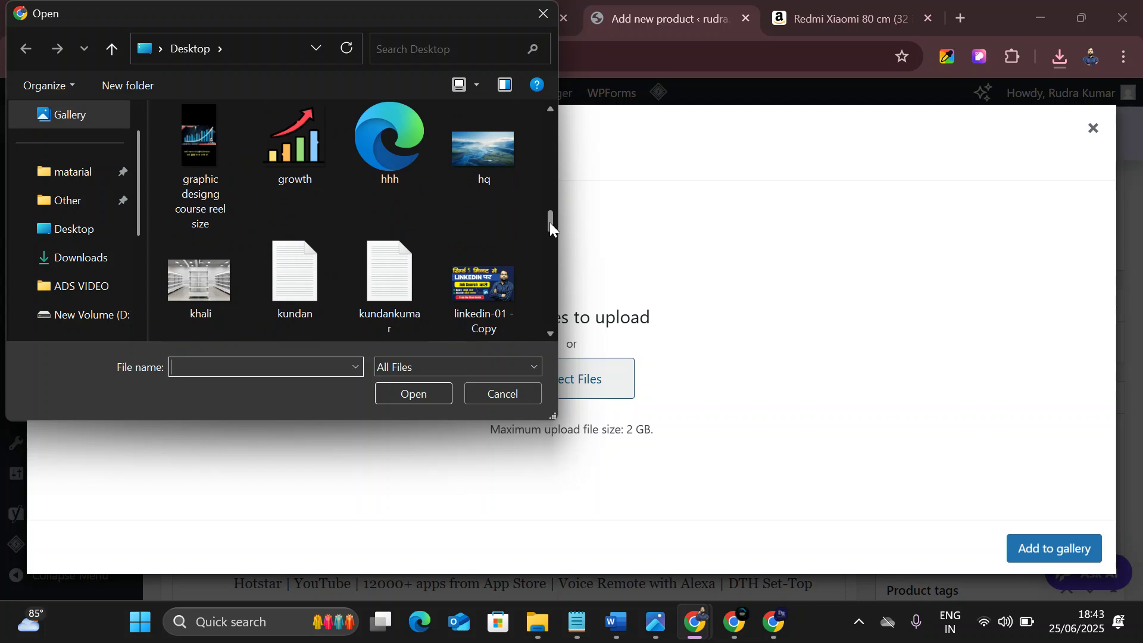
{"action": "type", "text": "12"}
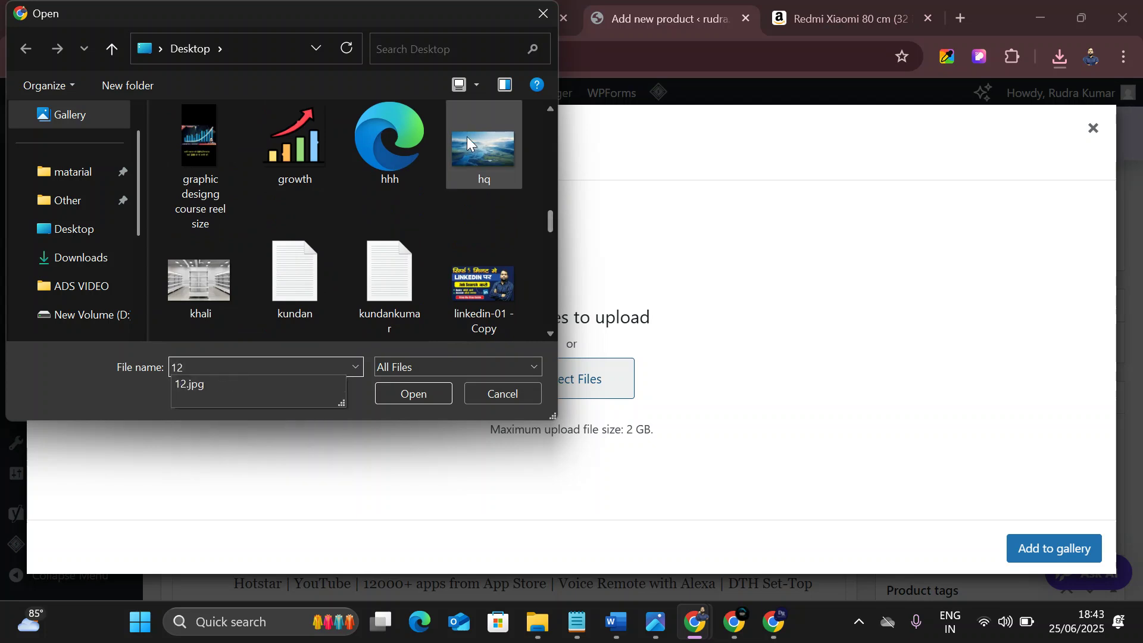
{"action": "left_click", "coordinate": [409, 393]}
{"action": "left_click", "coordinate": [430, 398]}
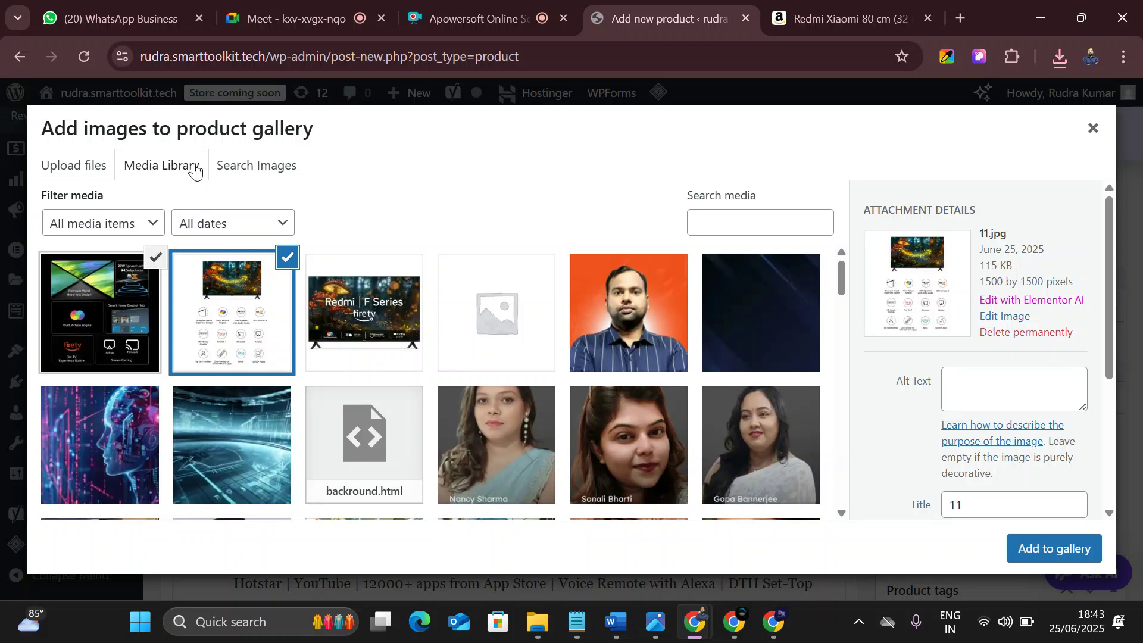
- Upload 13.jpg from the Desktop as another product gallery image
{"action": "left_click", "coordinate": [94, 172]}
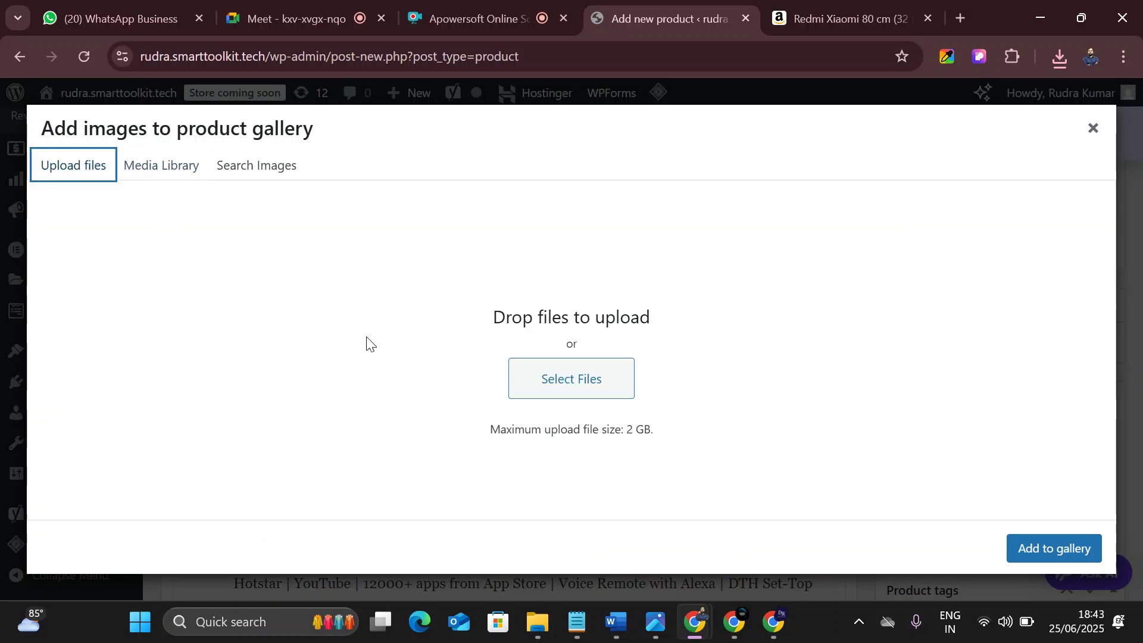
{"action": "left_click", "coordinate": [574, 394]}
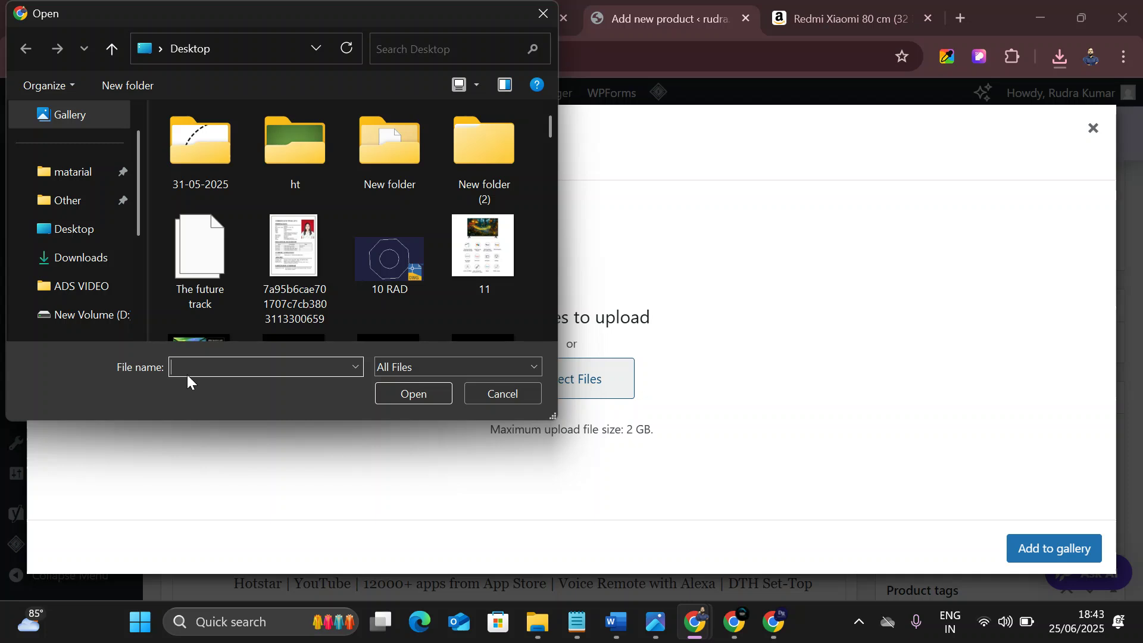
{"action": "type", "text": "13"}
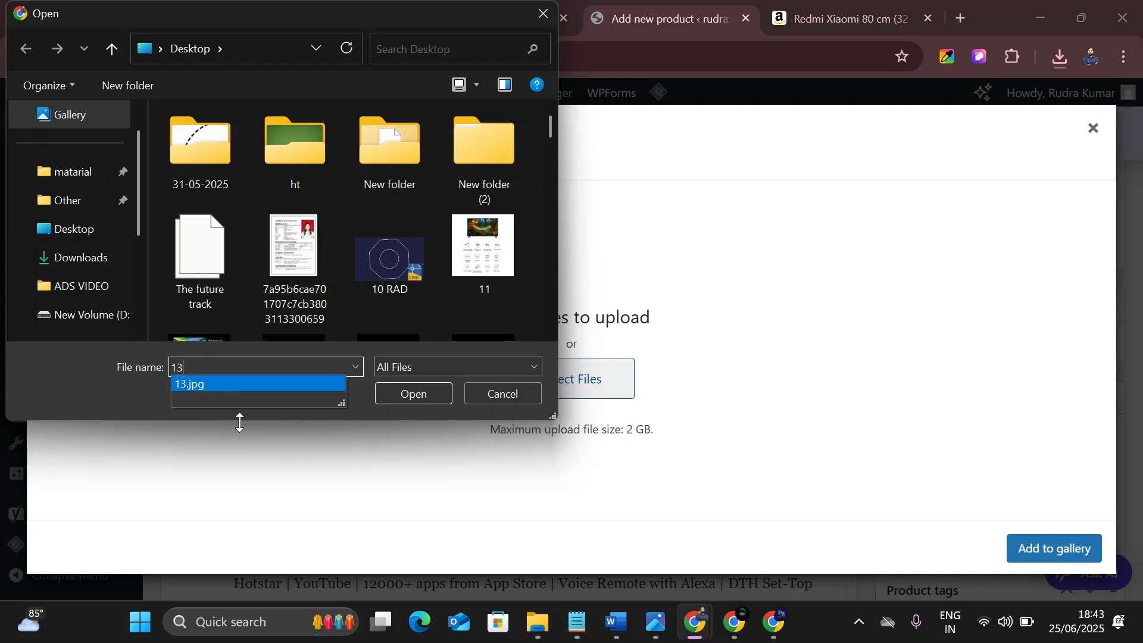
{"action": "left_click", "coordinate": [397, 398]}
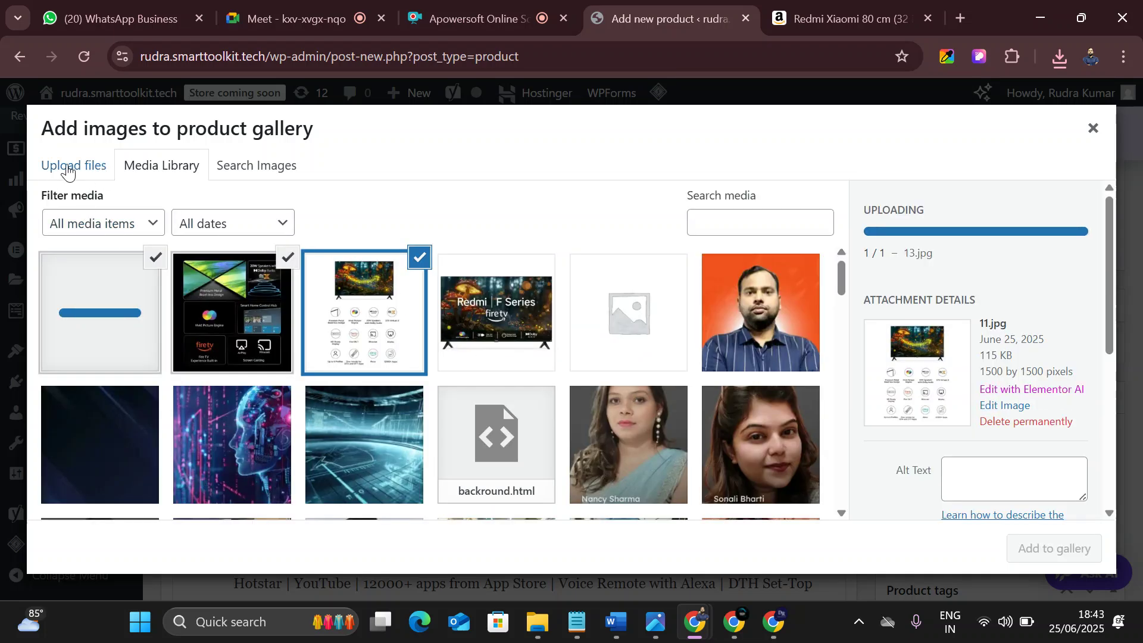
- Upload 14.jpg from the Desktop as another product gallery image
{"action": "left_click", "coordinate": [67, 169]}
{"action": "left_click", "coordinate": [560, 378]}
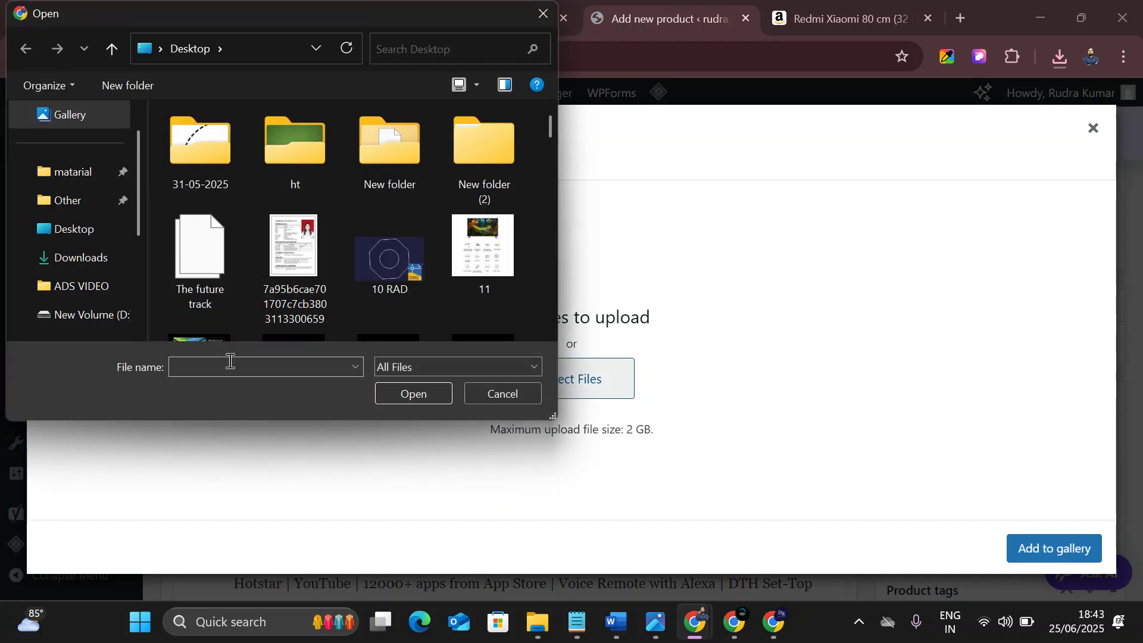
{"action": "type", "text": "14"}
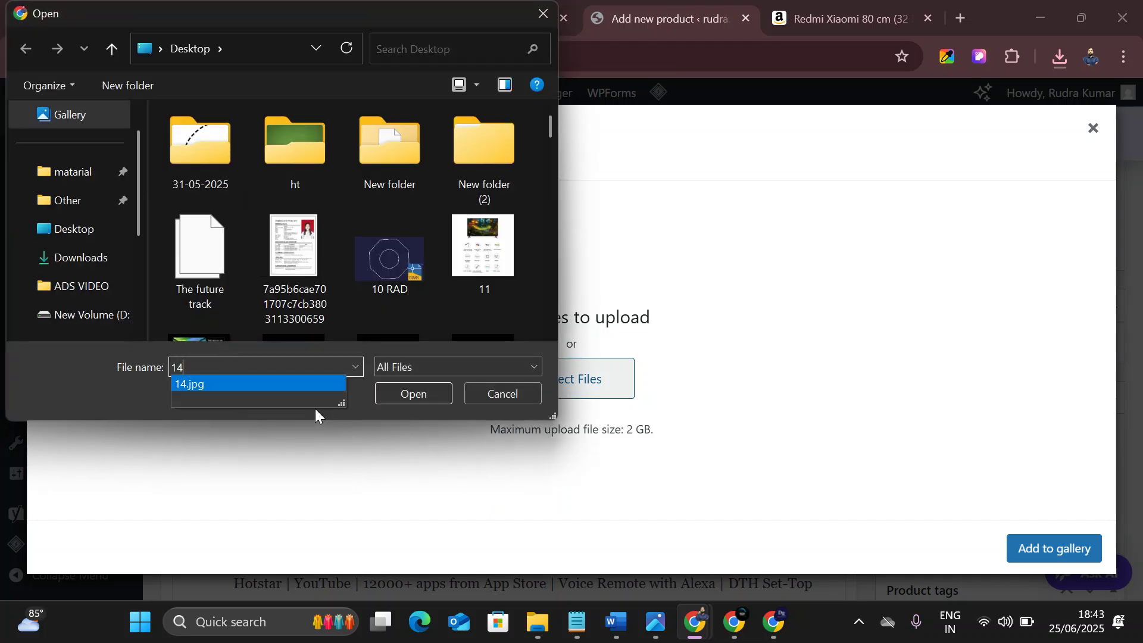
{"action": "left_click", "coordinate": [415, 394]}
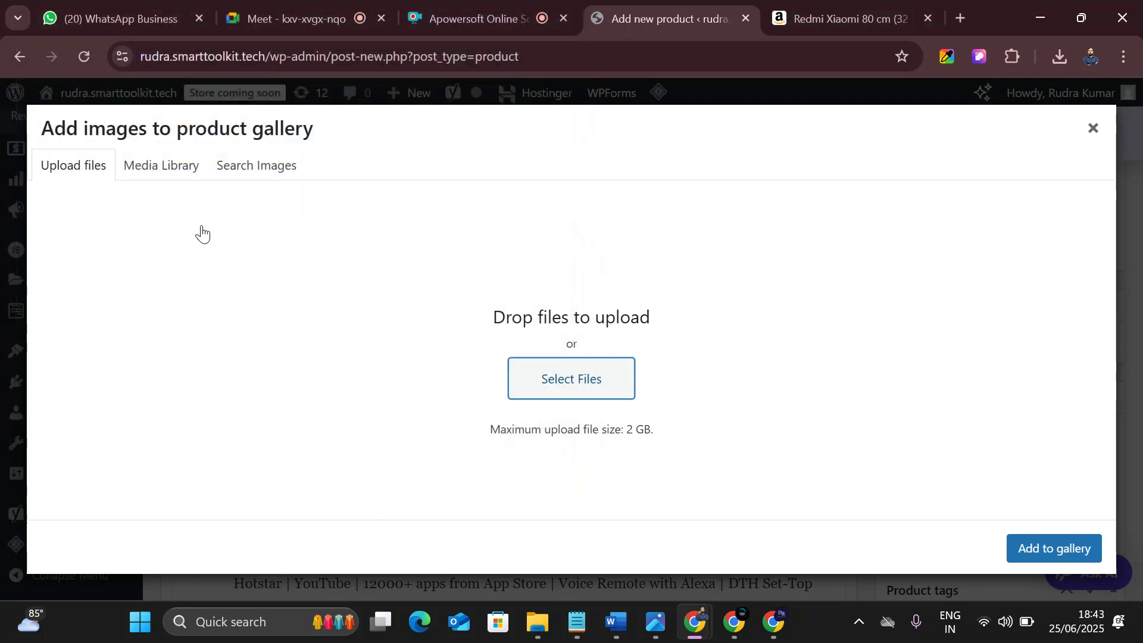
- Upload 15.jpg from the Desktop as another product gallery image
{"action": "left_click", "coordinate": [84, 164]}
{"action": "left_click", "coordinate": [585, 374]}
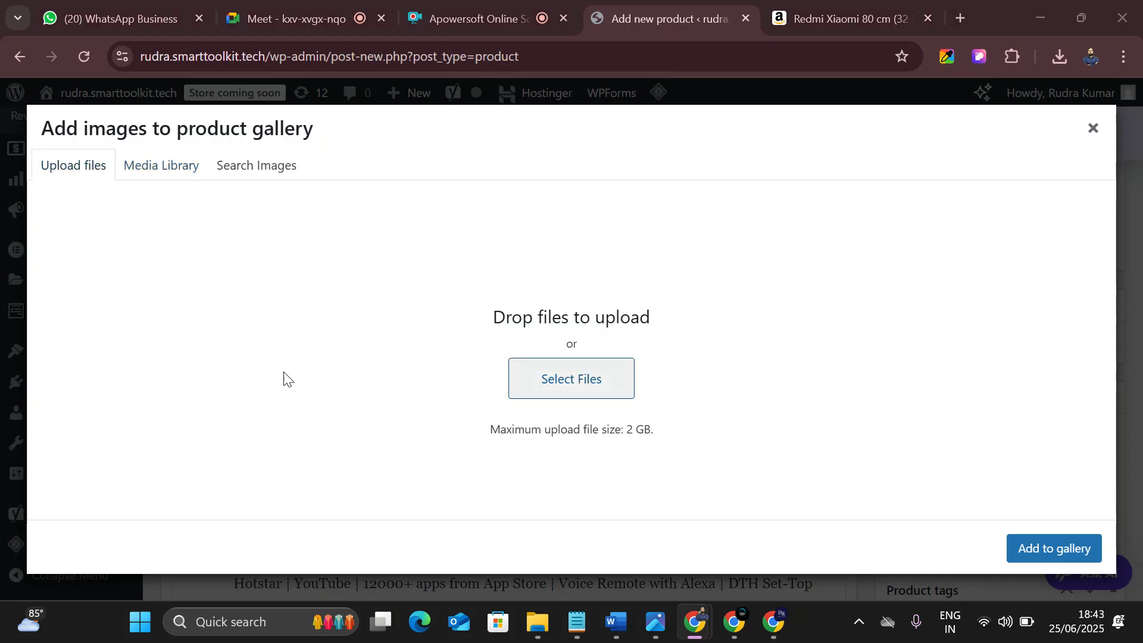
{"action": "type", "text": "15"}
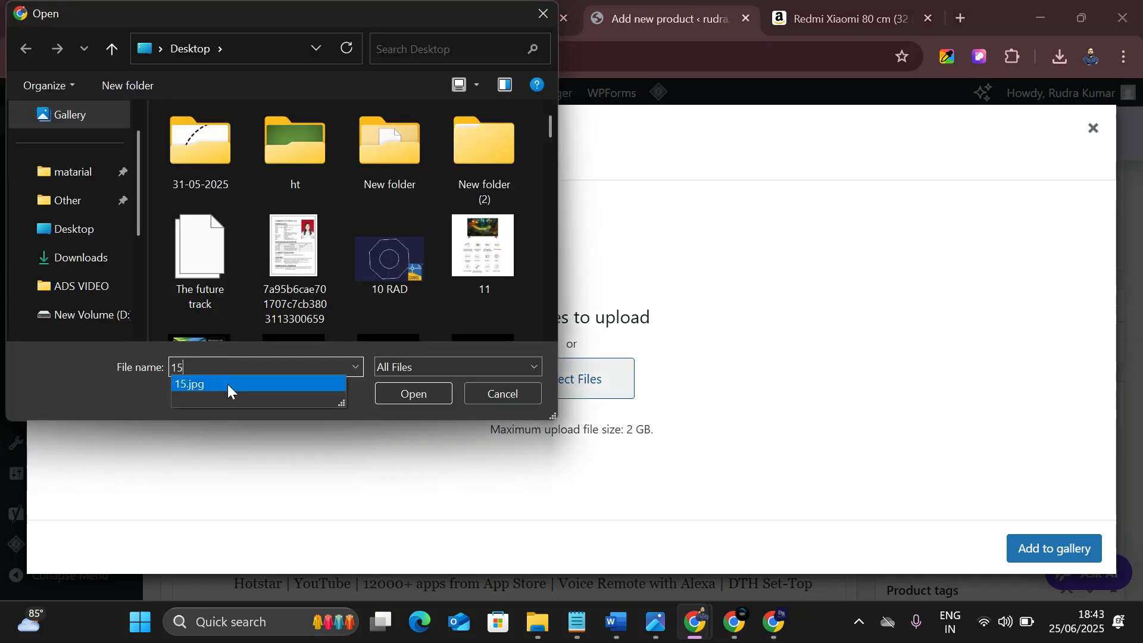
{"action": "left_click", "coordinate": [227, 384]}
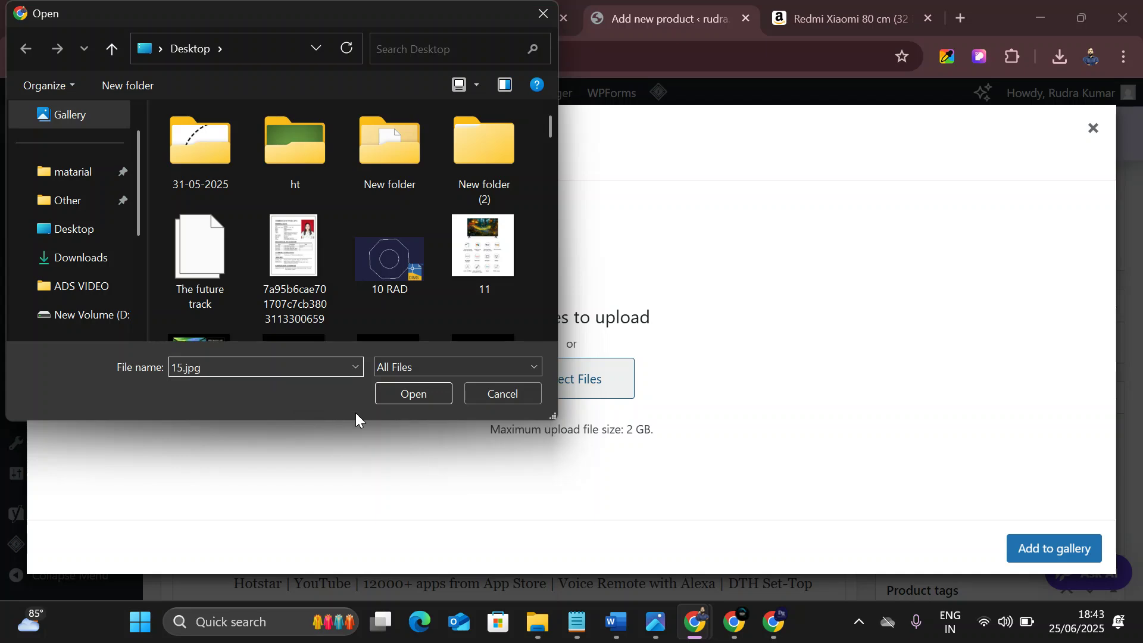
{"action": "left_click", "coordinate": [393, 389]}
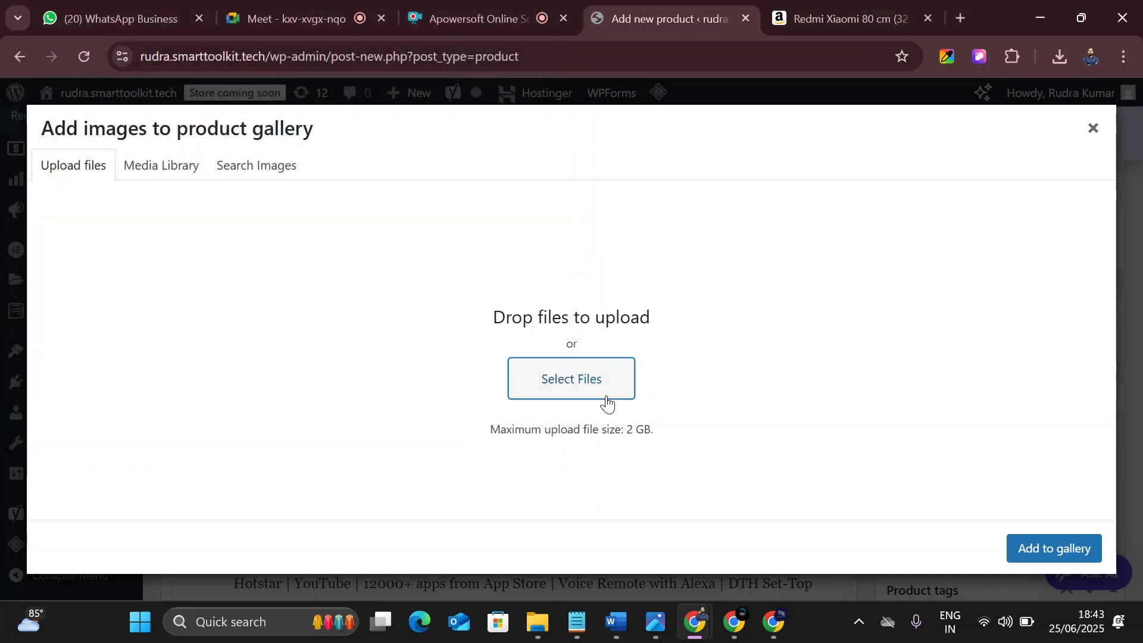
{"action": "left_click", "coordinate": [80, 161]}
{"action": "left_click", "coordinate": [545, 379]}
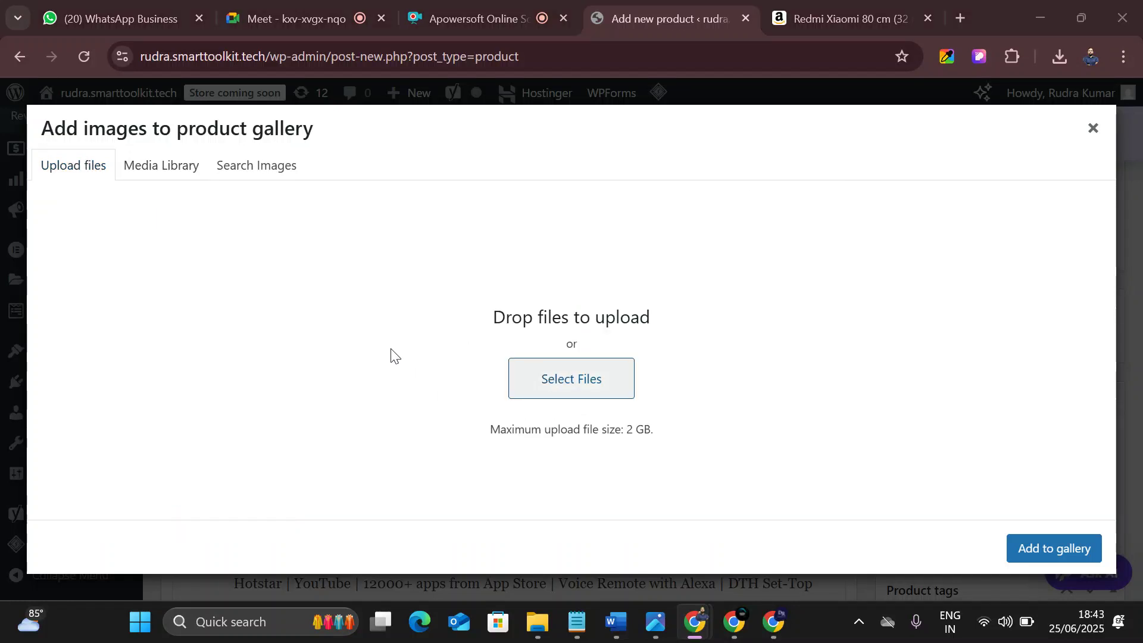
{"action": "type", "text": "16"}
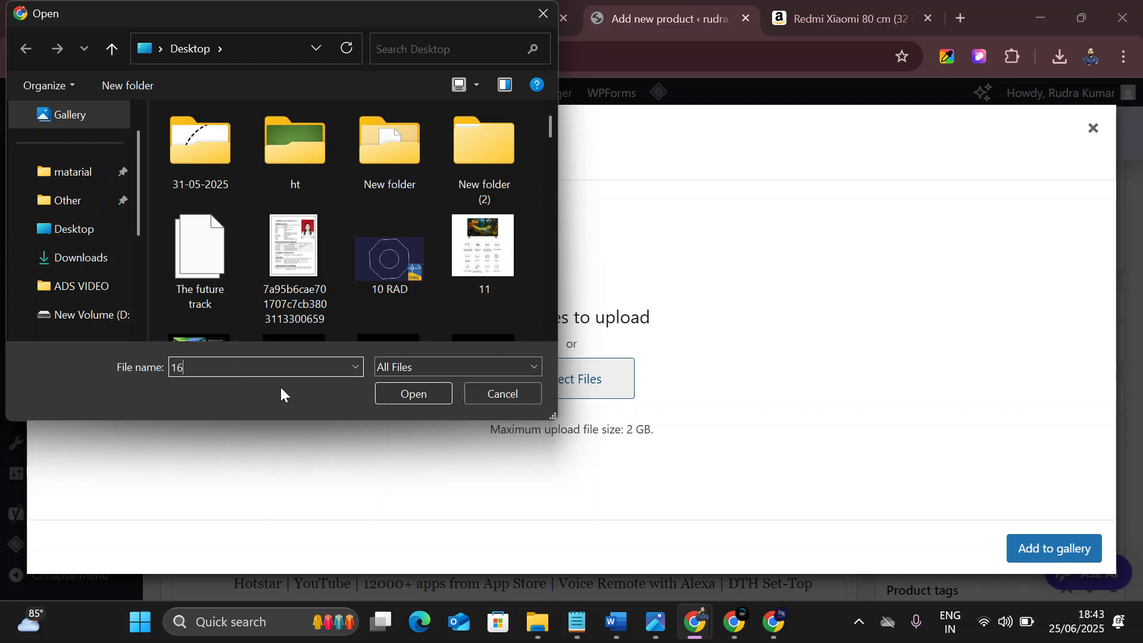
{"action": "key", "text": "BackSpace"}
{"action": "key", "text": "BackSpace"}
{"action": "left_click", "coordinate": [536, 397]}
- Add the five uploaded TV images selected in the media library to the product gallery
{"action": "left_click", "coordinate": [146, 167]}
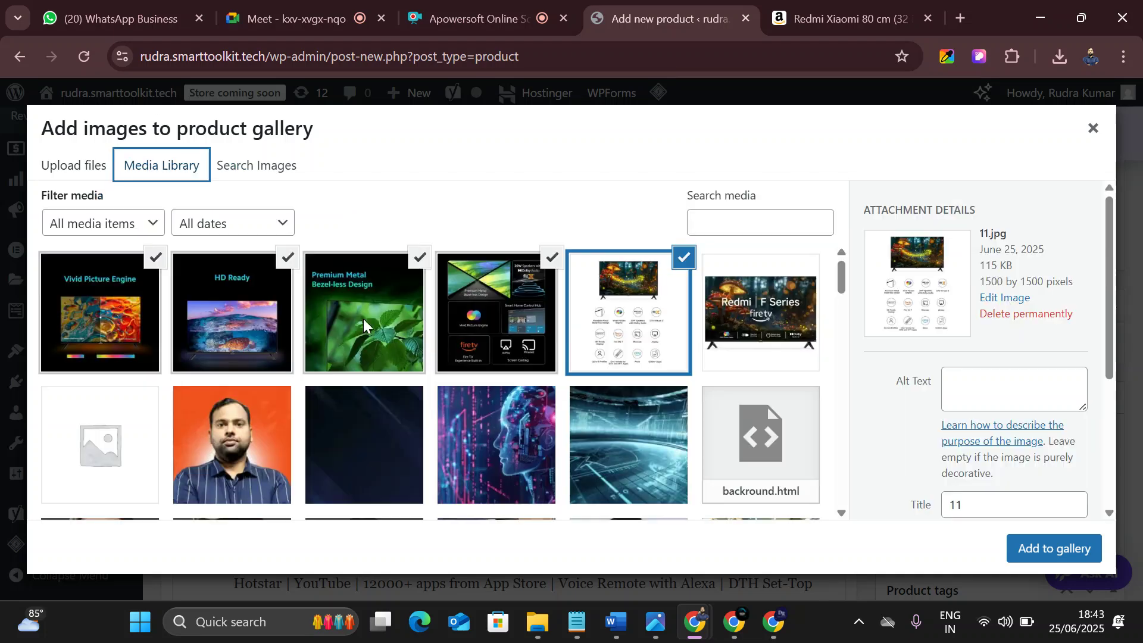
{"action": "scroll", "coordinate": [774, 441], "scroll_direction": "down", "scroll_amount": 2}
{"action": "scroll", "coordinate": [813, 454], "scroll_direction": "up", "scroll_amount": 2}
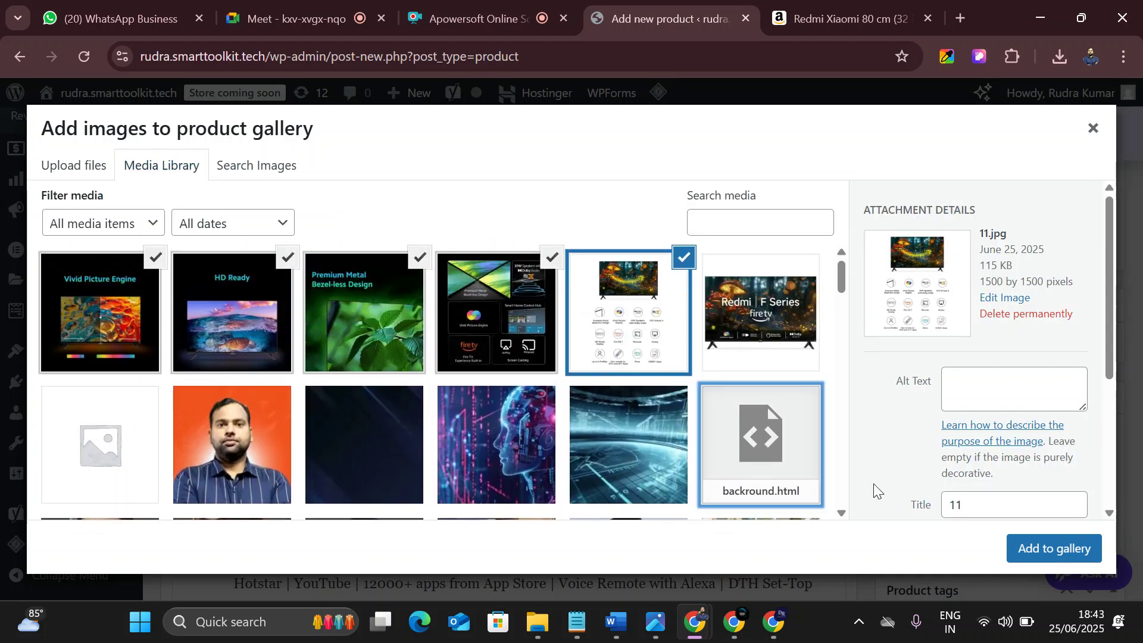
{"action": "left_click", "coordinate": [1065, 548]}
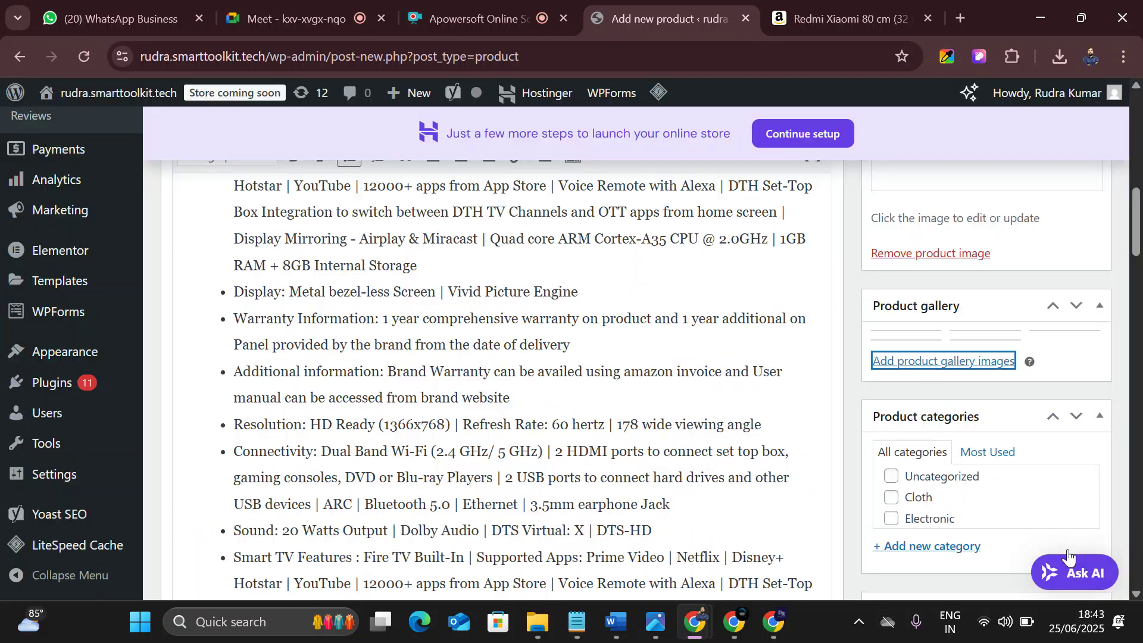
- Assign the product to the Electronic category
{"action": "scroll", "coordinate": [1012, 417], "scroll_direction": "down", "scroll_amount": 5}
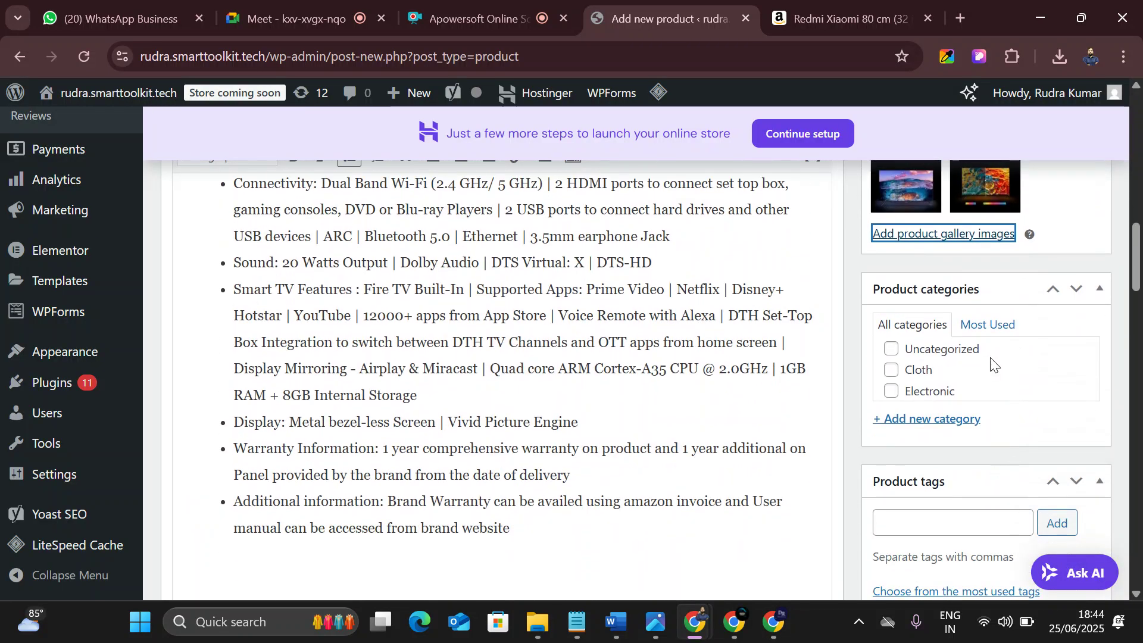
{"action": "scroll", "coordinate": [972, 357], "scroll_direction": "down", "scroll_amount": 2}
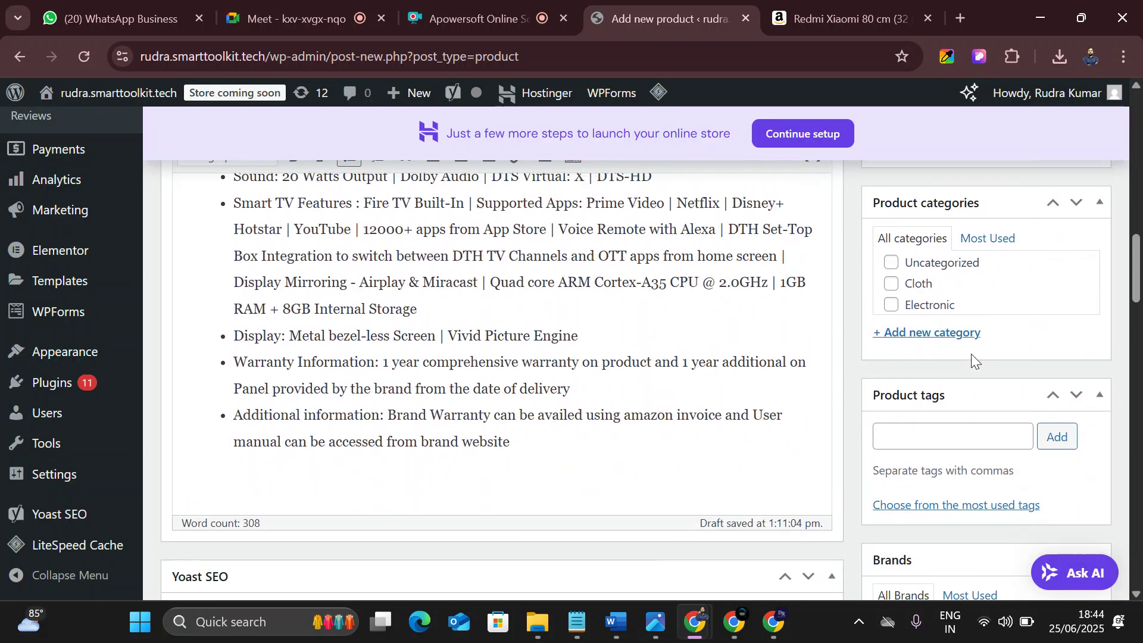
{"action": "left_click", "coordinate": [896, 306]}
{"action": "scroll", "coordinate": [944, 364], "scroll_direction": "down", "scroll_amount": 2}
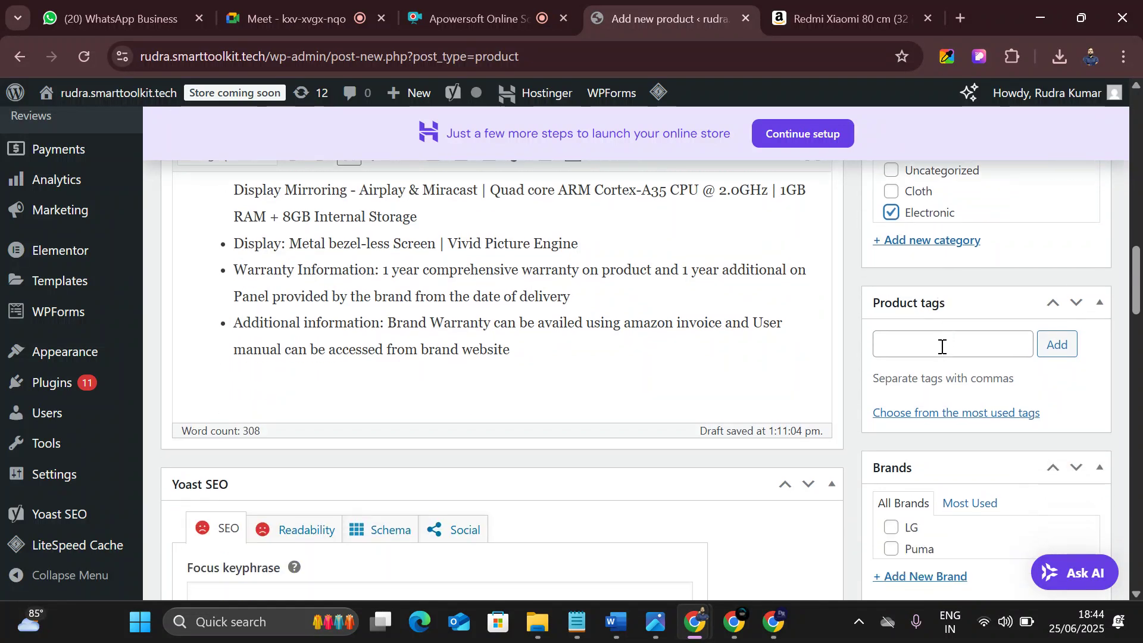
- Create a new brand named redmi without a parent brand and assign it to the product
{"action": "scroll", "coordinate": [941, 346], "scroll_direction": "down", "scroll_amount": 2}
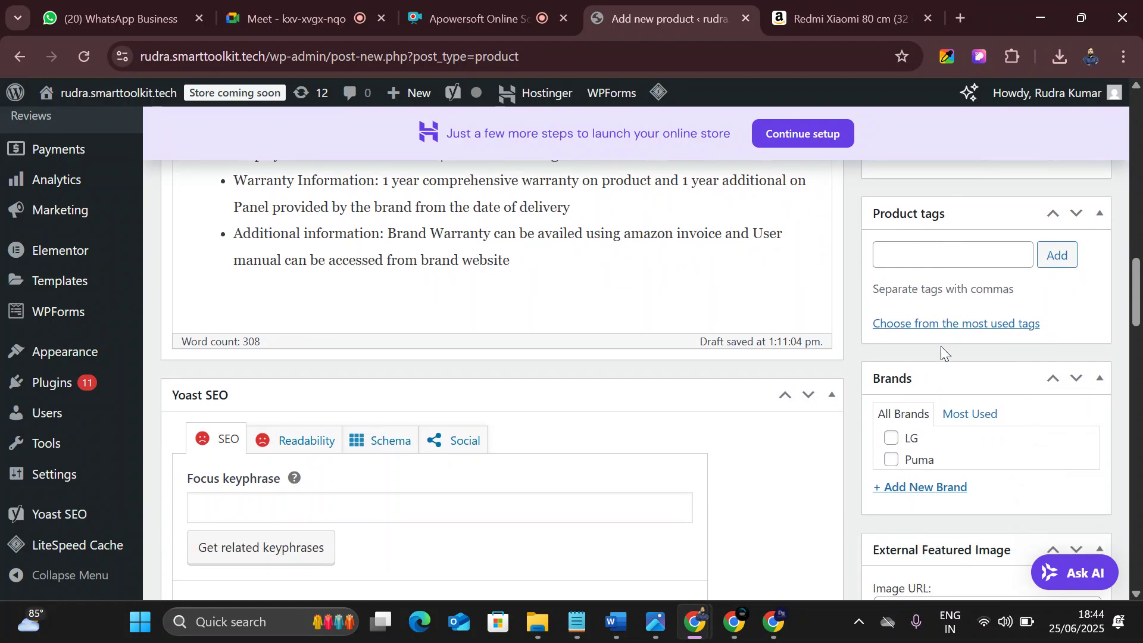
{"action": "scroll", "coordinate": [942, 352], "scroll_direction": "down", "scroll_amount": 1}
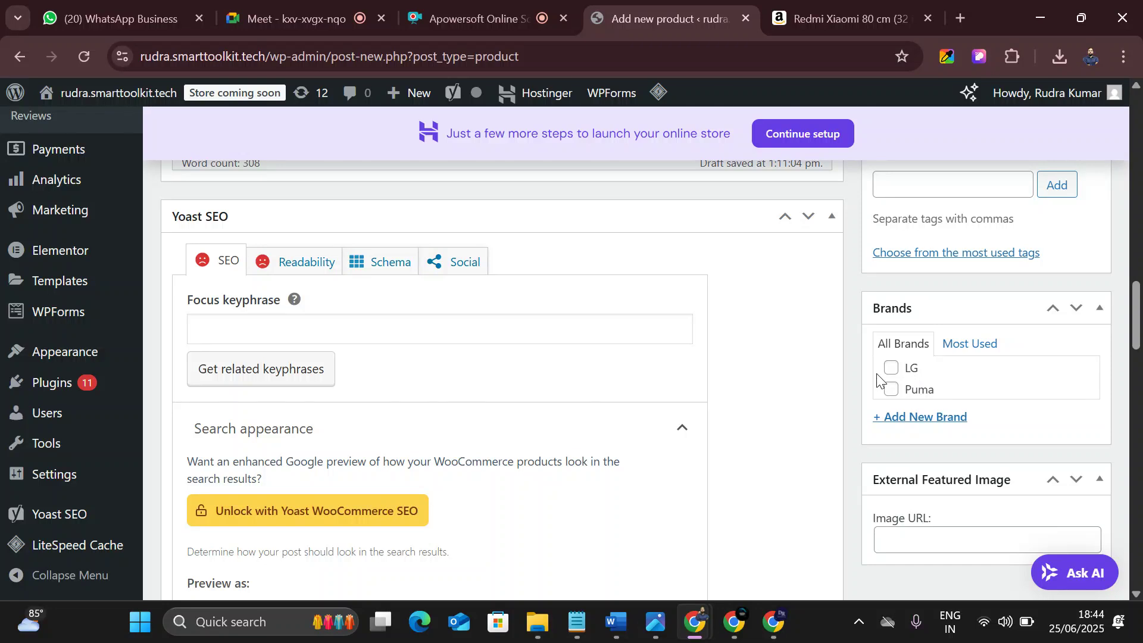
{"action": "left_click", "coordinate": [923, 418]}
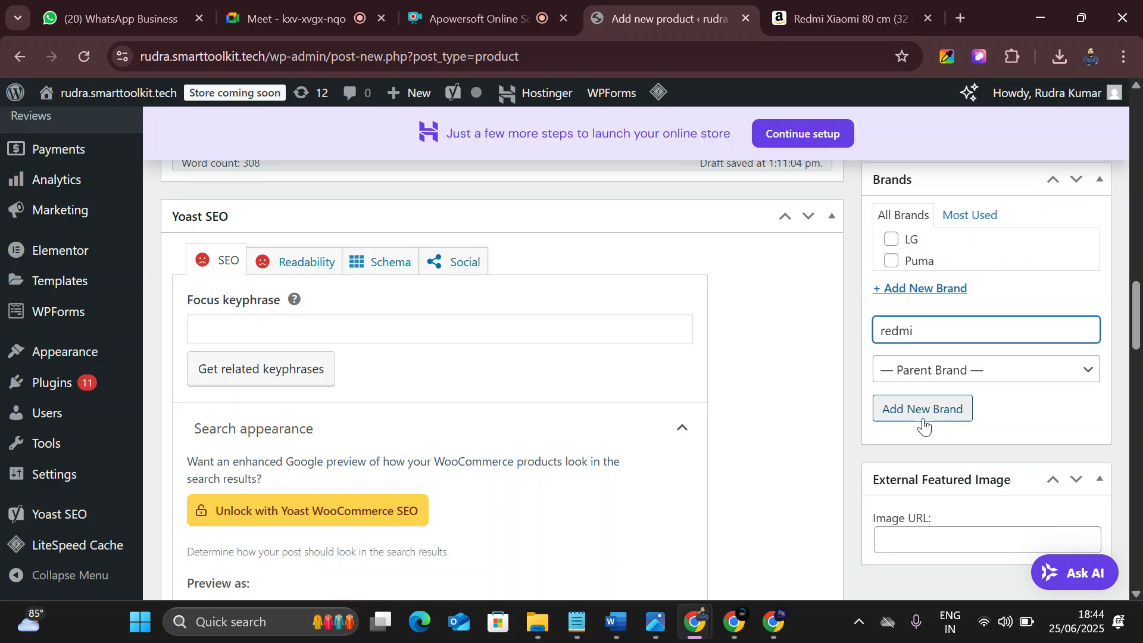
{"action": "left_click", "coordinate": [1006, 372]}
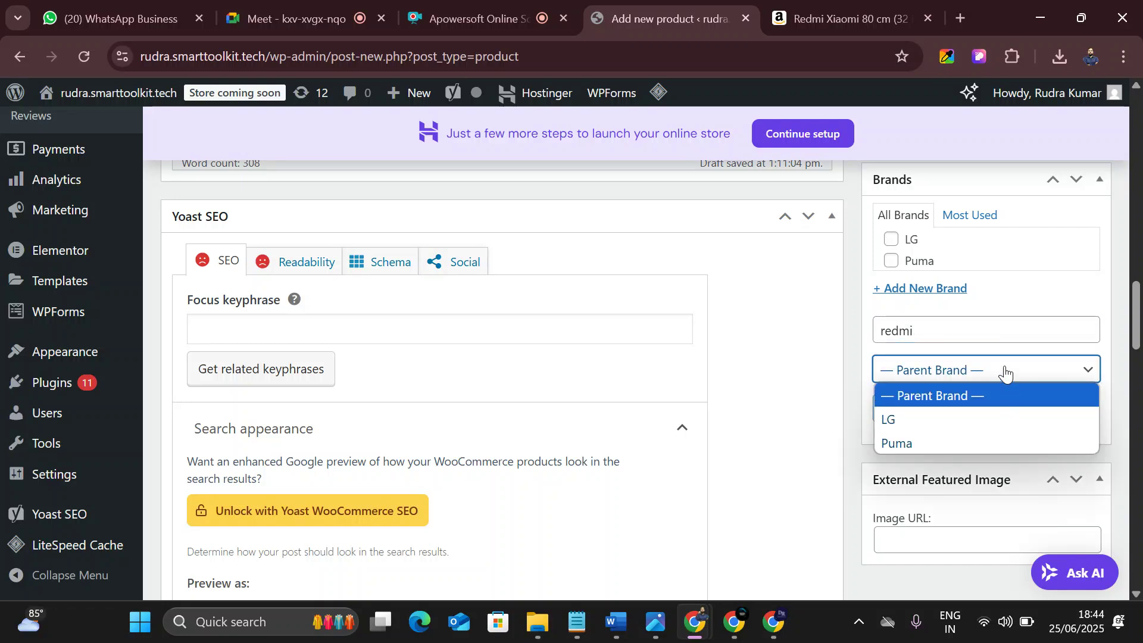
{"action": "left_click", "coordinate": [1006, 372]}
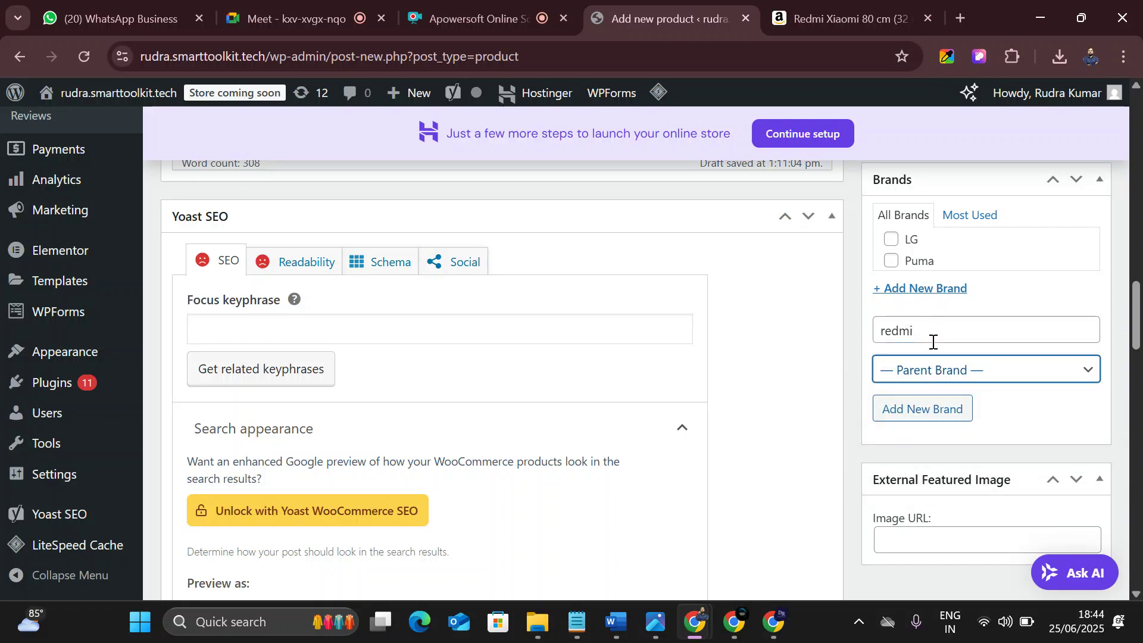
{"action": "left_click", "coordinate": [920, 411]}
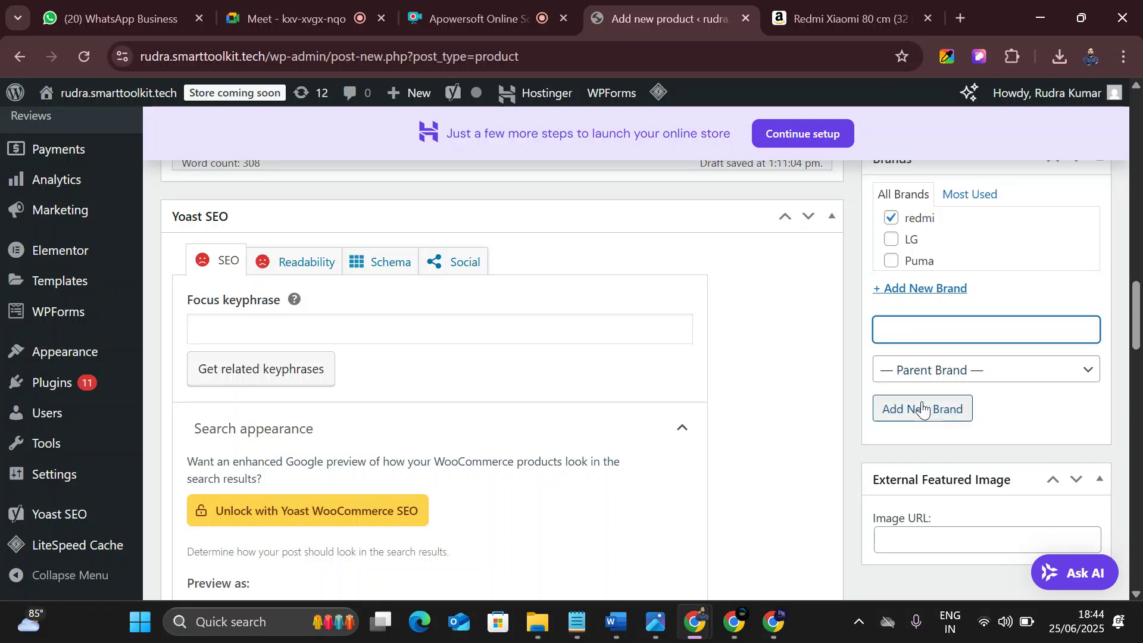
- Review the product's title, description, main image, SEO preview and brand on the Add new product page
{"action": "scroll", "coordinate": [926, 414], "scroll_direction": "down", "scroll_amount": 1}
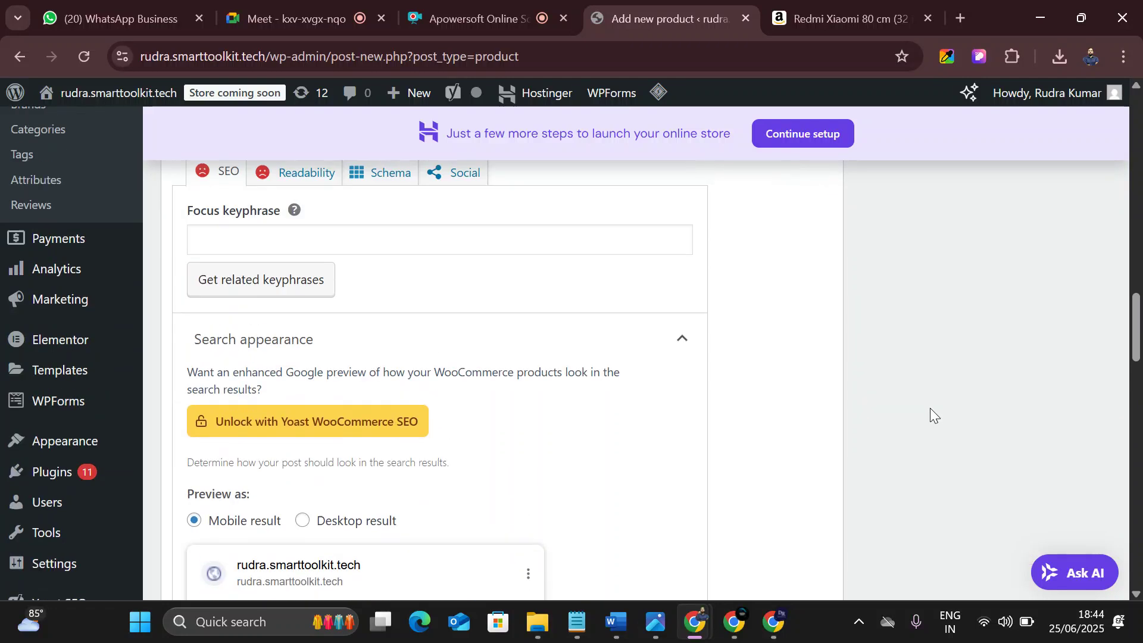
{"action": "scroll", "coordinate": [929, 408], "scroll_direction": "up", "scroll_amount": 2}
{"action": "scroll", "coordinate": [834, 357], "scroll_direction": "up", "scroll_amount": 4}
{"action": "scroll", "coordinate": [873, 326], "scroll_direction": "up", "scroll_amount": 5}
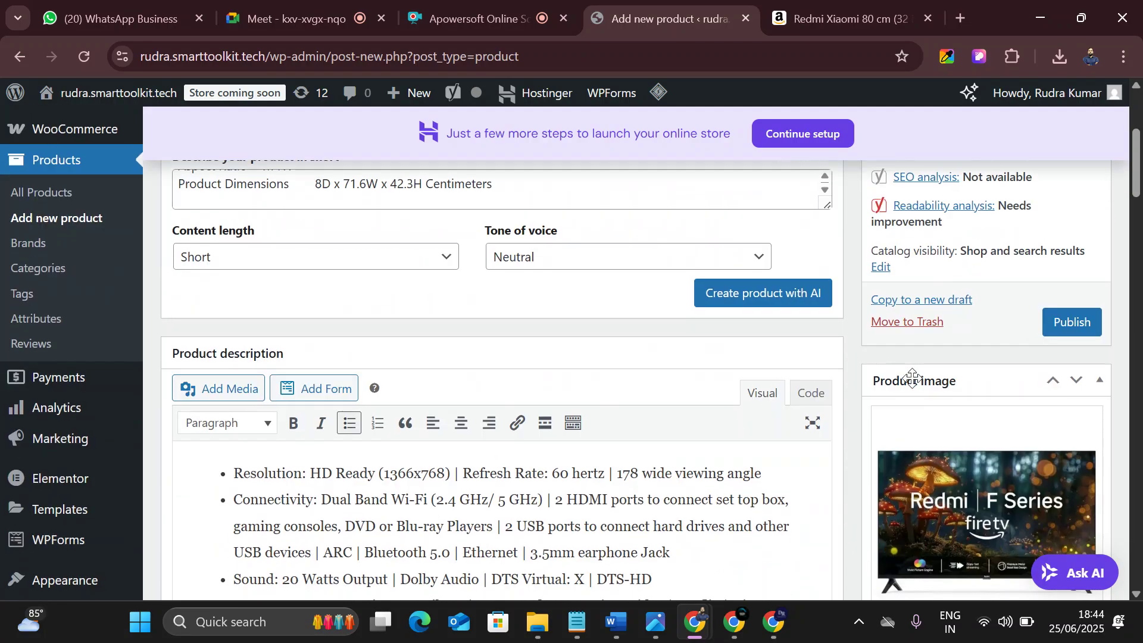
{"action": "scroll", "coordinate": [903, 376], "scroll_direction": "down", "scroll_amount": 8}
{"action": "scroll", "coordinate": [1015, 386], "scroll_direction": "down", "scroll_amount": 4}
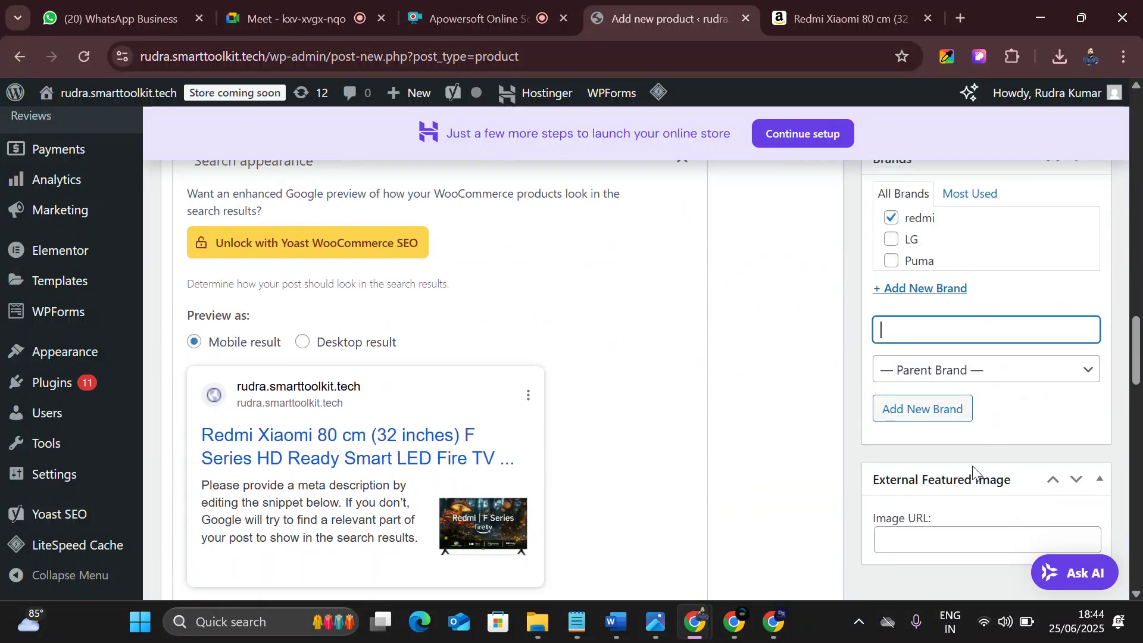
{"action": "scroll", "coordinate": [962, 526], "scroll_direction": "up", "scroll_amount": 3}
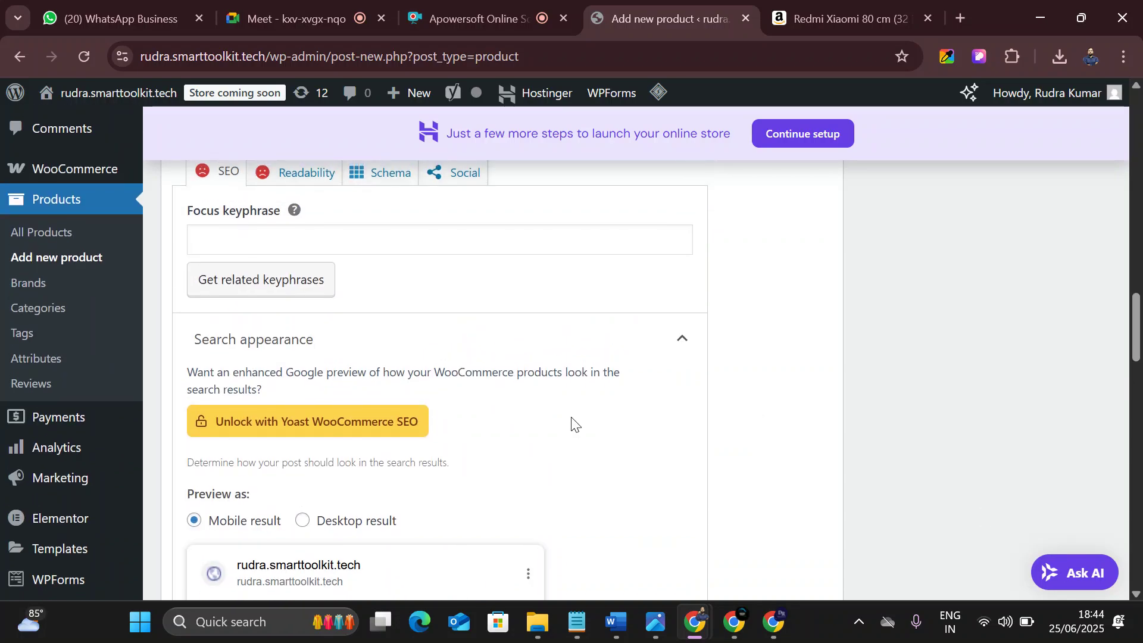
{"action": "scroll", "coordinate": [1025, 274], "scroll_direction": "up", "scroll_amount": 12}
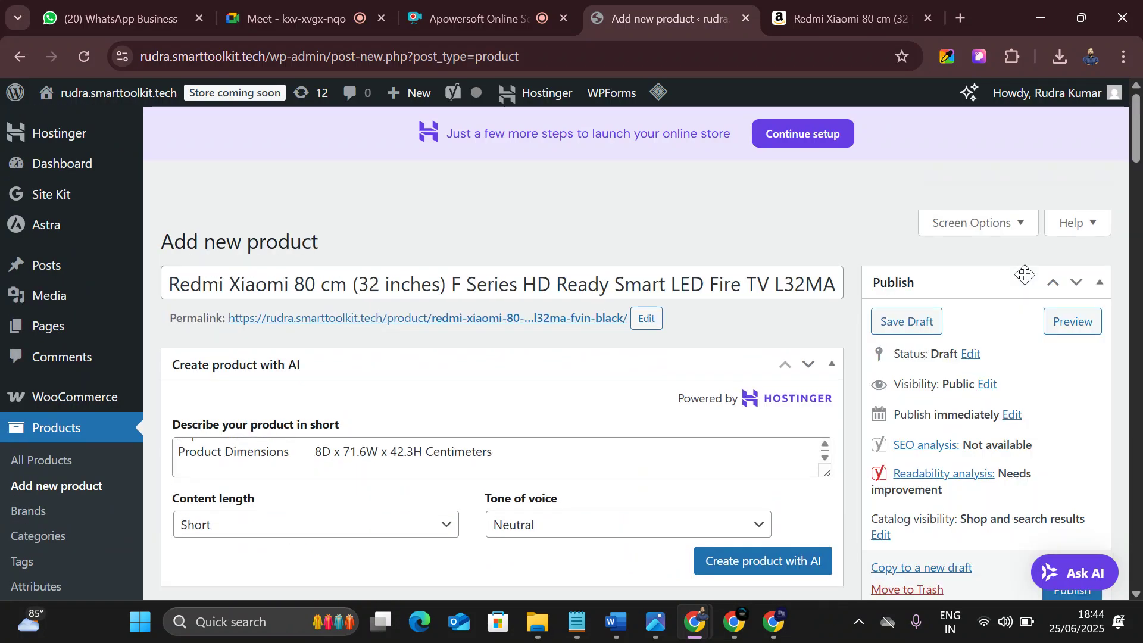
{"action": "scroll", "coordinate": [969, 380], "scroll_direction": "down", "scroll_amount": 6}
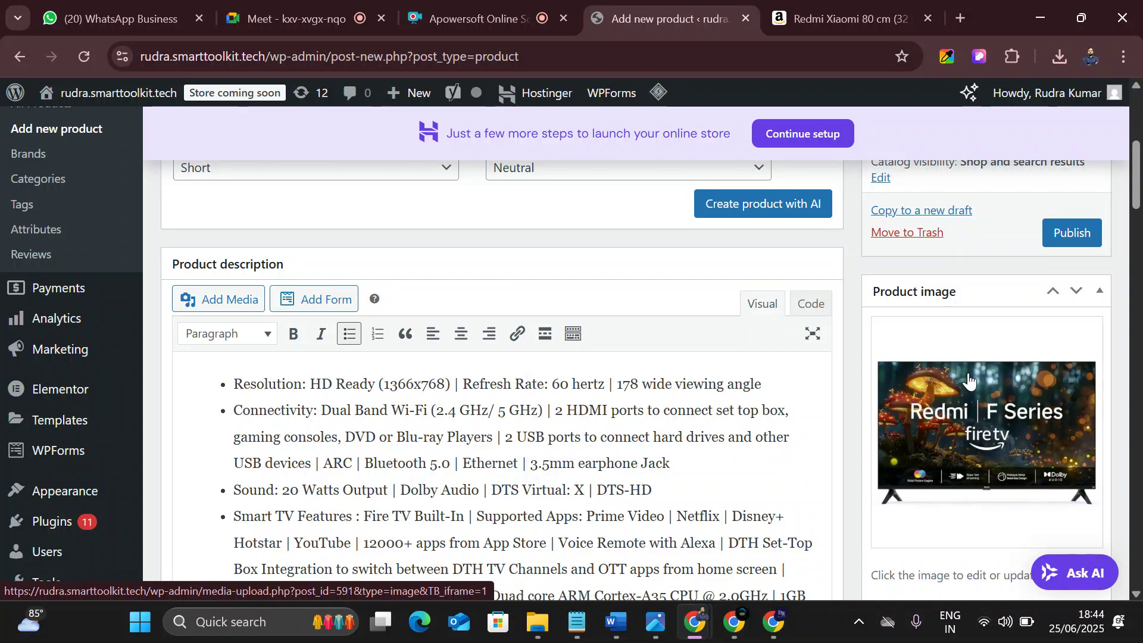
{"action": "scroll", "coordinate": [969, 380], "scroll_direction": "down", "scroll_amount": 7}
{"action": "scroll", "coordinate": [964, 350], "scroll_direction": "down", "scroll_amount": 8}
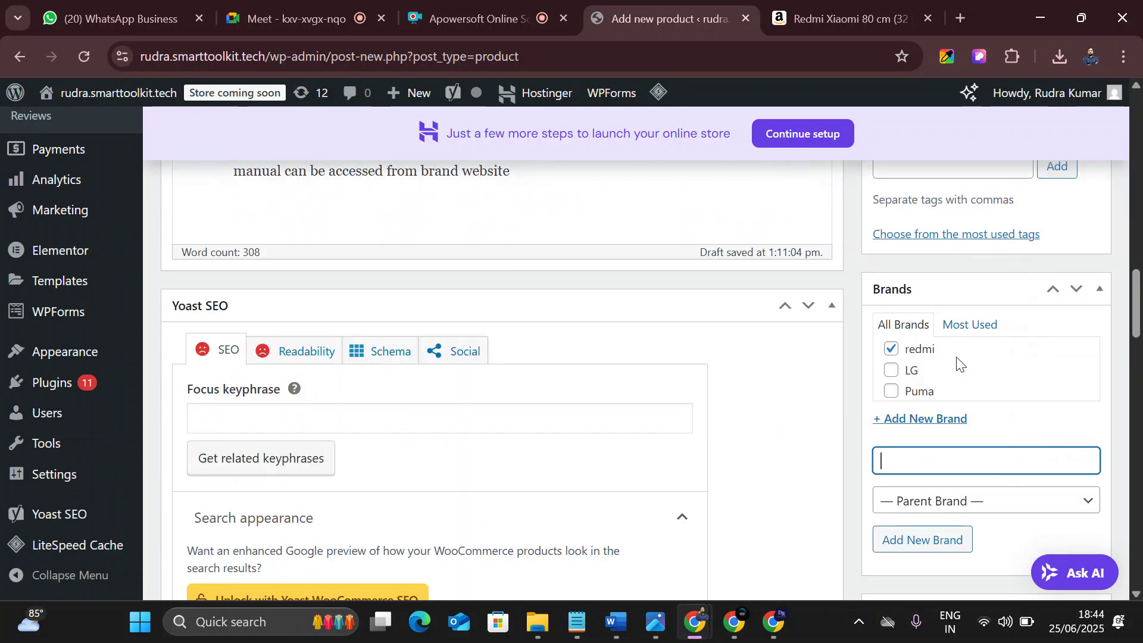
- Publish the Redmi Xiaomi TV product
{"action": "scroll", "coordinate": [957, 364], "scroll_direction": "up", "scroll_amount": 20}
{"action": "left_click", "coordinate": [1084, 232]}
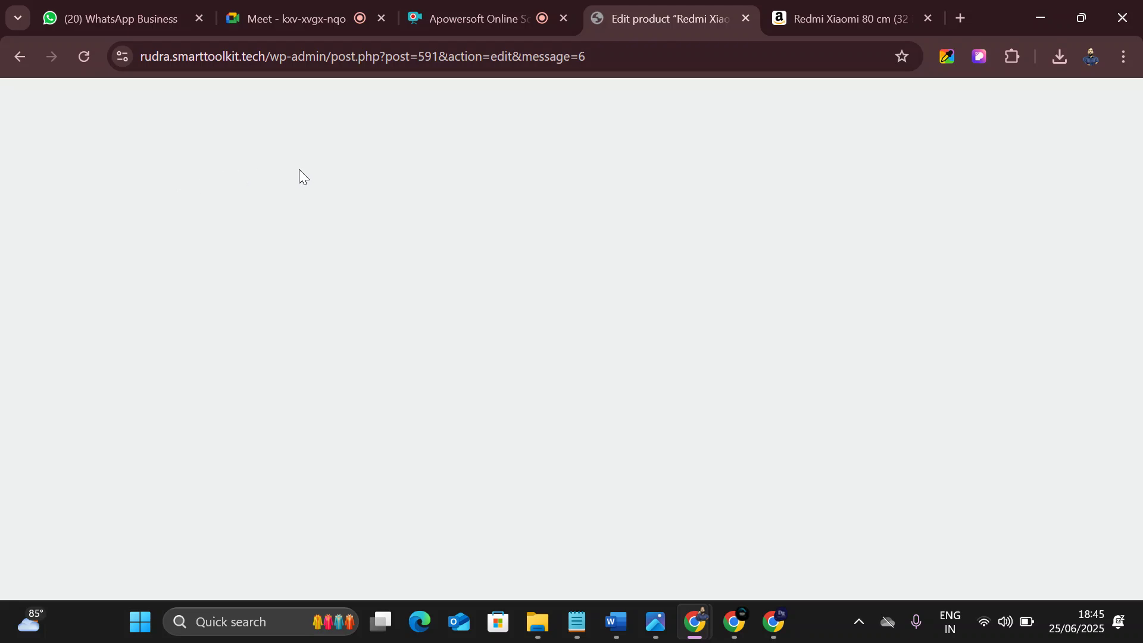
- Leave the blank page shown after publishing and open the list of all products
{"action": "right_click", "coordinate": [561, 194]}
{"action": "left_click", "coordinate": [431, 188]}
{"action": "left_click", "coordinate": [19, 54]}
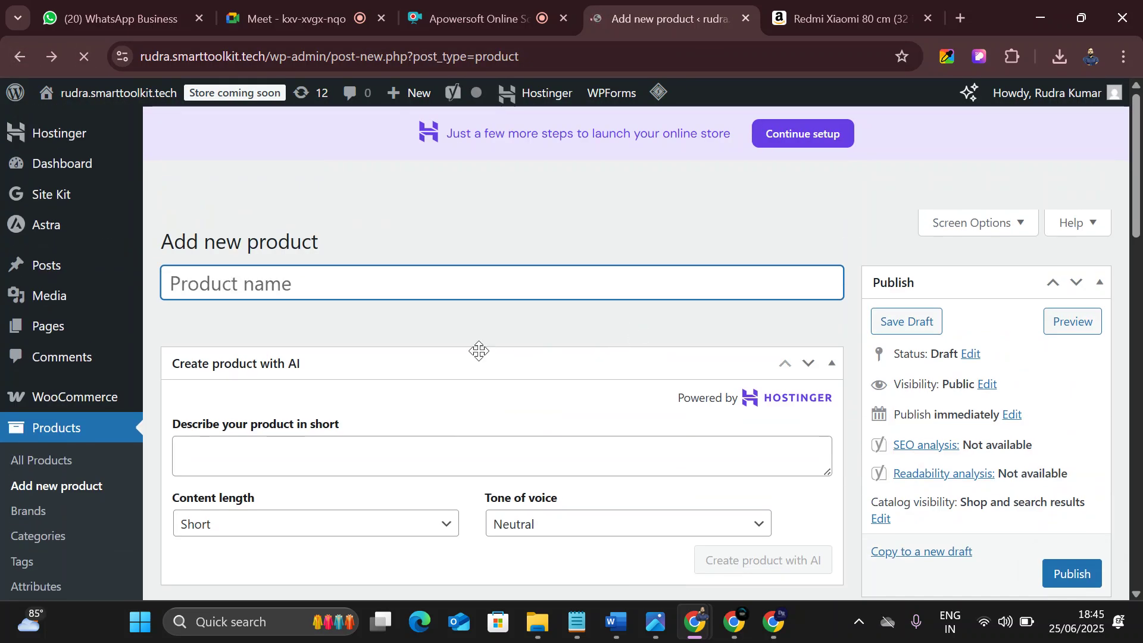
{"action": "left_click", "coordinate": [77, 460]}
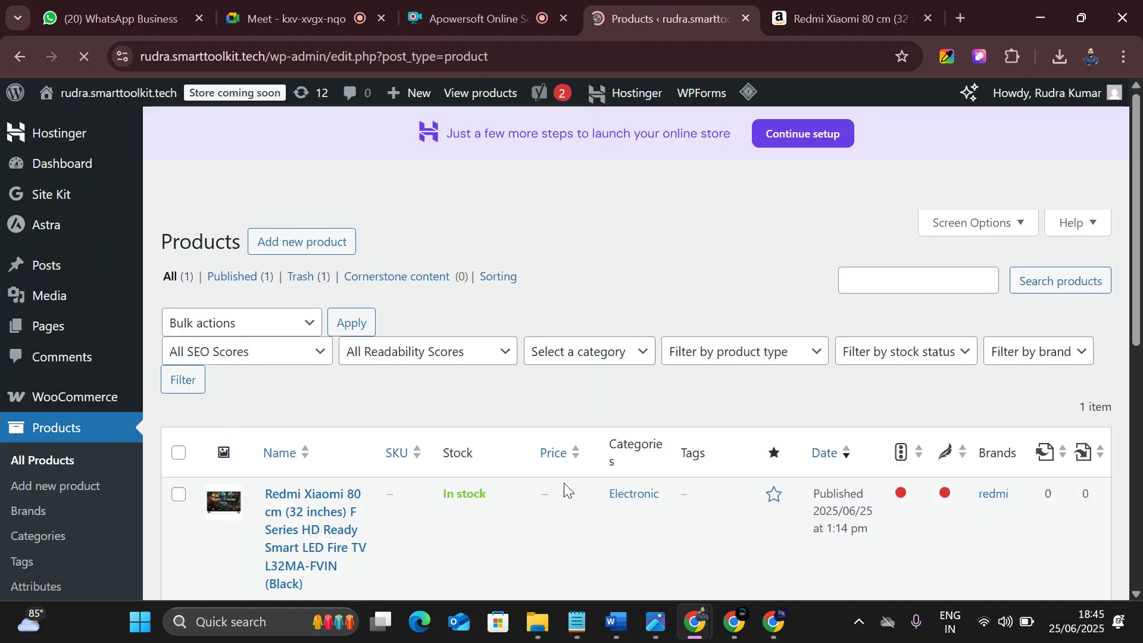
- Check the Redmi Xiaomi TV's entry in the product list and open it for editing
{"action": "scroll", "coordinate": [470, 306], "scroll_direction": "down", "scroll_amount": 3}
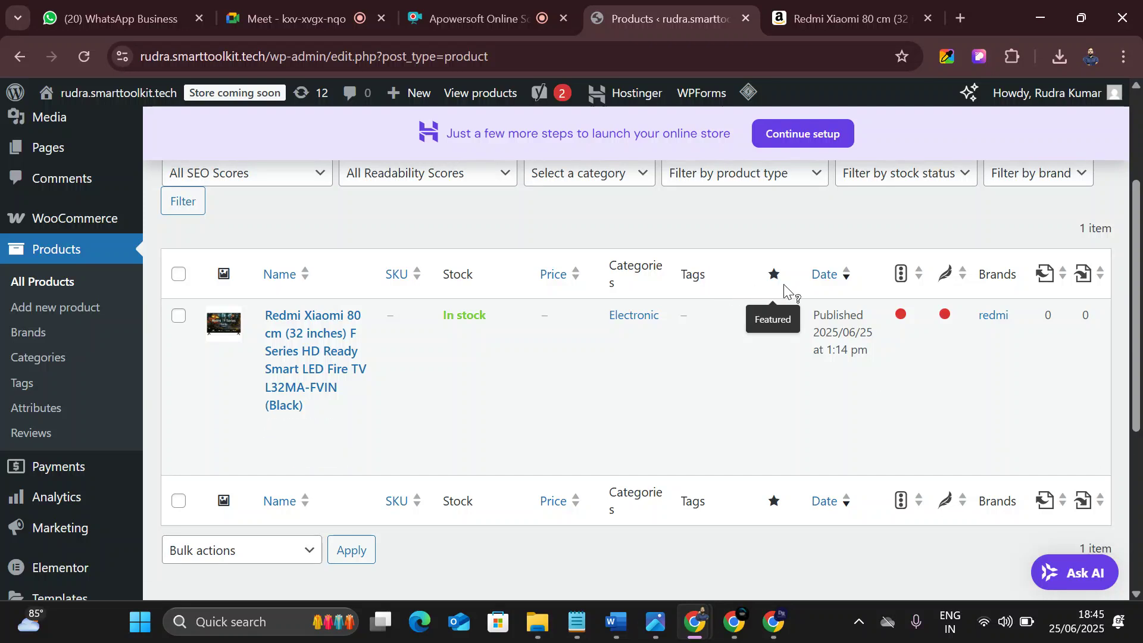
{"action": "scroll", "coordinate": [783, 288], "scroll_direction": "down", "scroll_amount": 1}
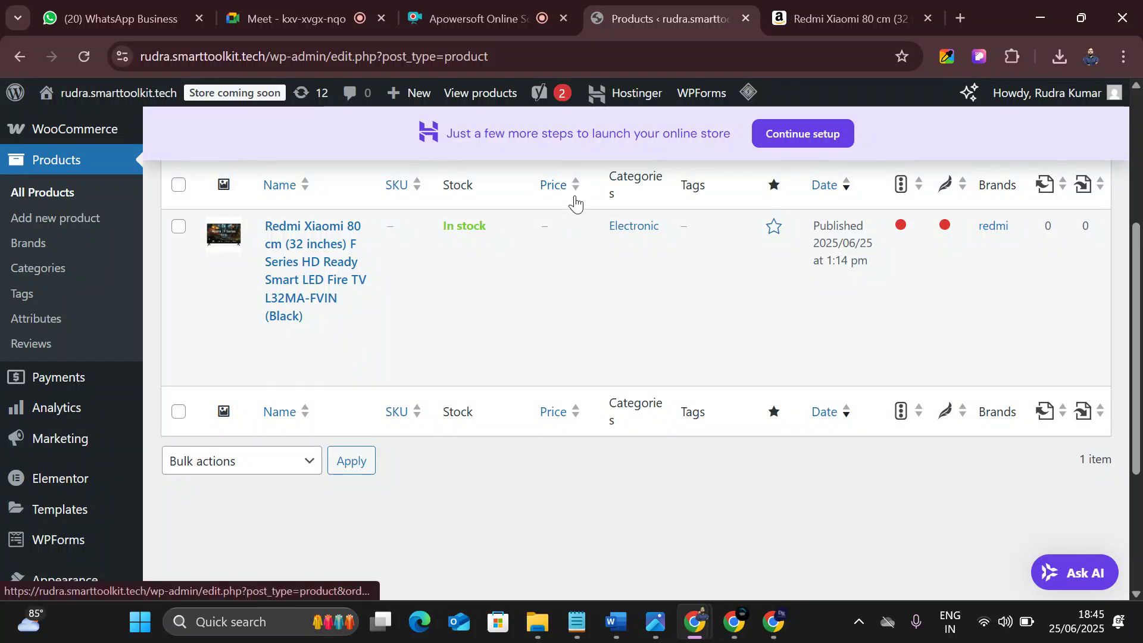
{"action": "scroll", "coordinate": [636, 280], "scroll_direction": "up", "scroll_amount": 2}
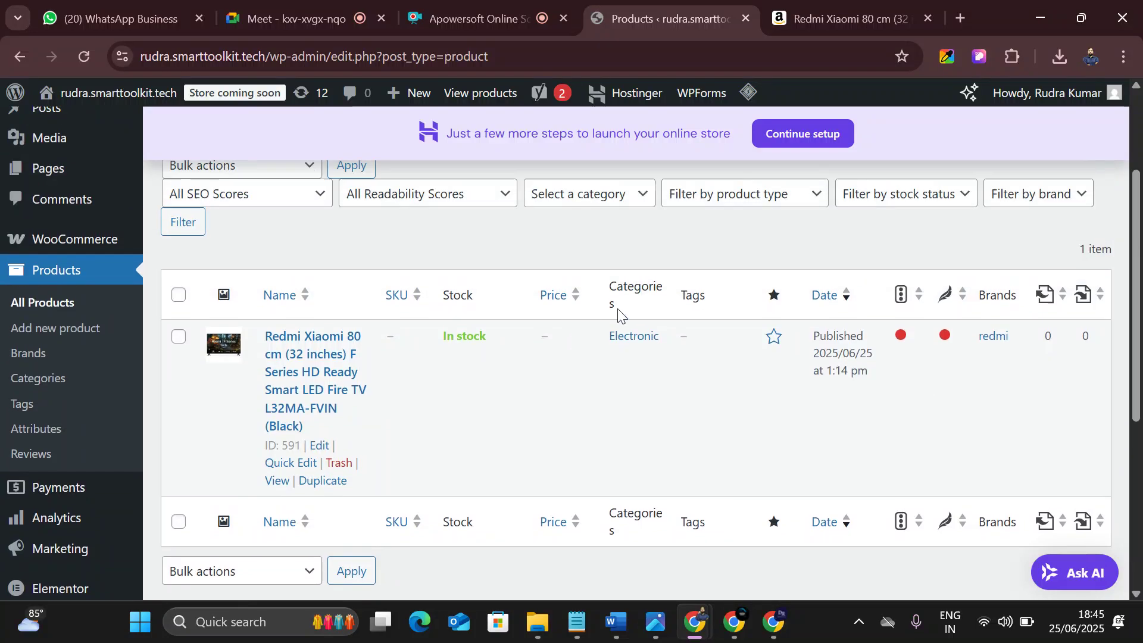
{"action": "scroll", "coordinate": [477, 345], "scroll_direction": "down", "scroll_amount": 1}
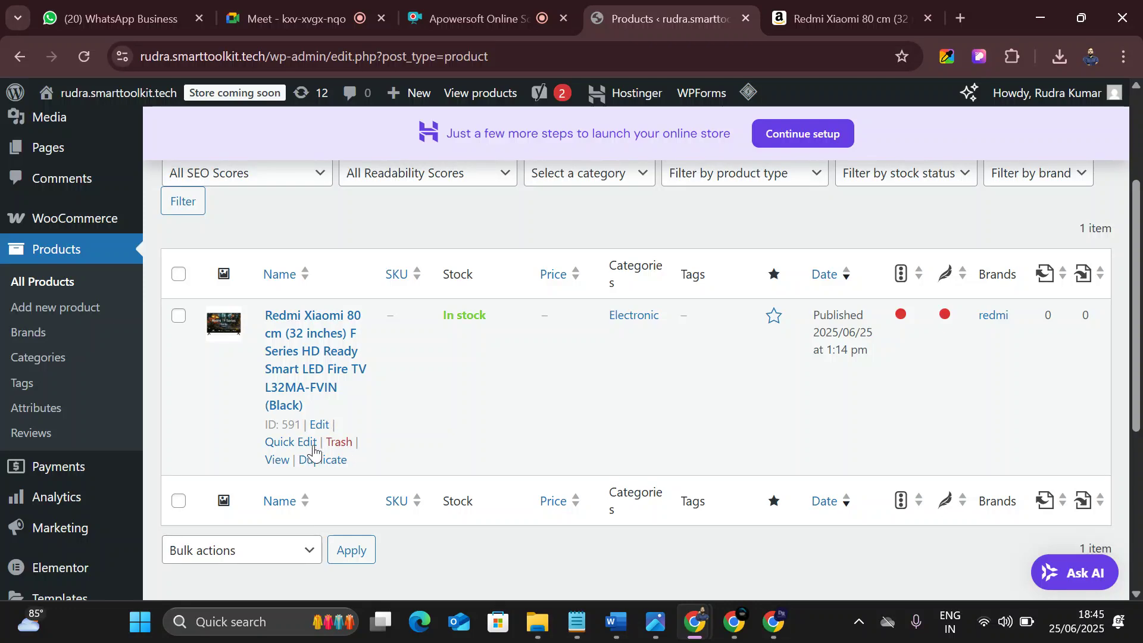
{"action": "left_click", "coordinate": [320, 424]}
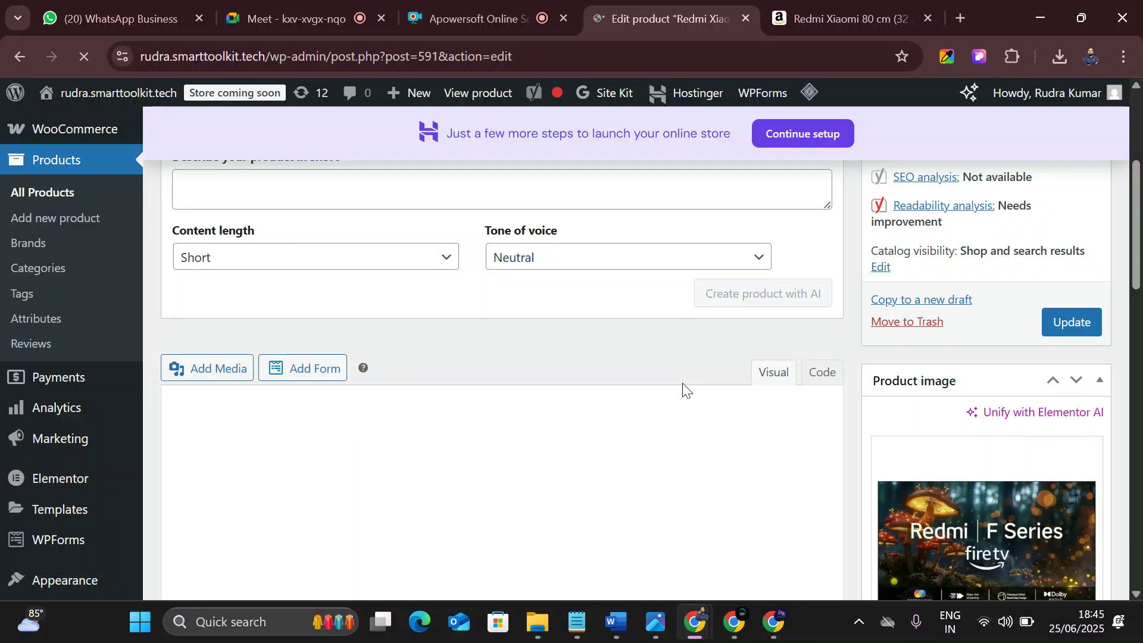
- Add the product tag "television" to the Redmi Xiaomi TV
{"action": "scroll", "coordinate": [788, 426], "scroll_direction": "down", "scroll_amount": 15}
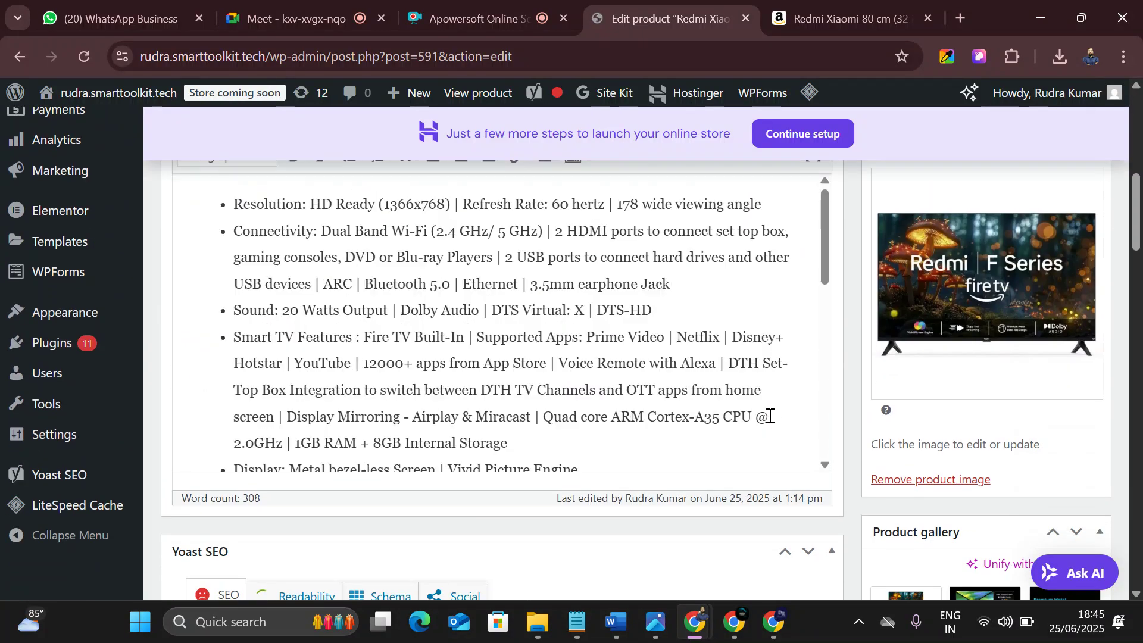
{"action": "scroll", "coordinate": [775, 415], "scroll_direction": "down", "scroll_amount": 10}
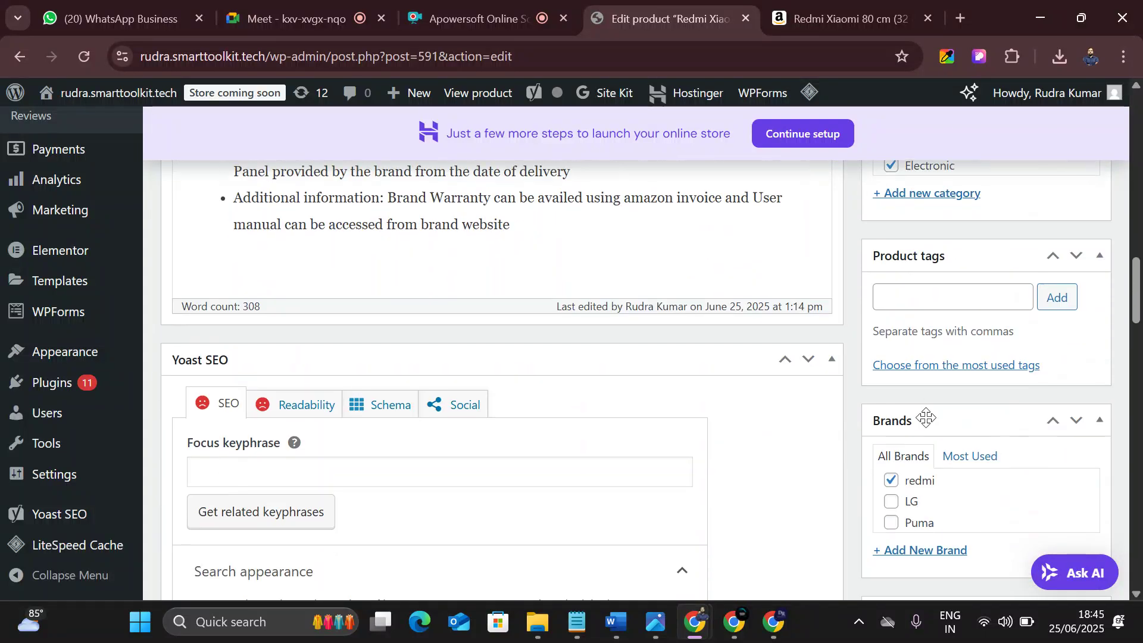
{"action": "scroll", "coordinate": [926, 416], "scroll_direction": "up", "scroll_amount": 3}
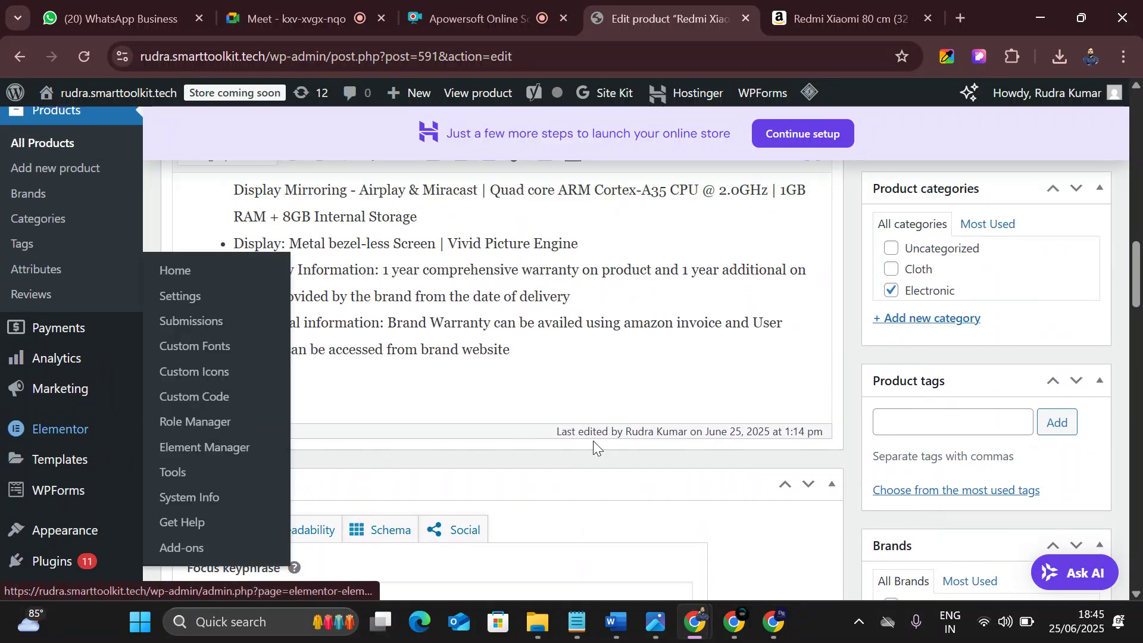
{"action": "left_click", "coordinate": [922, 422]}
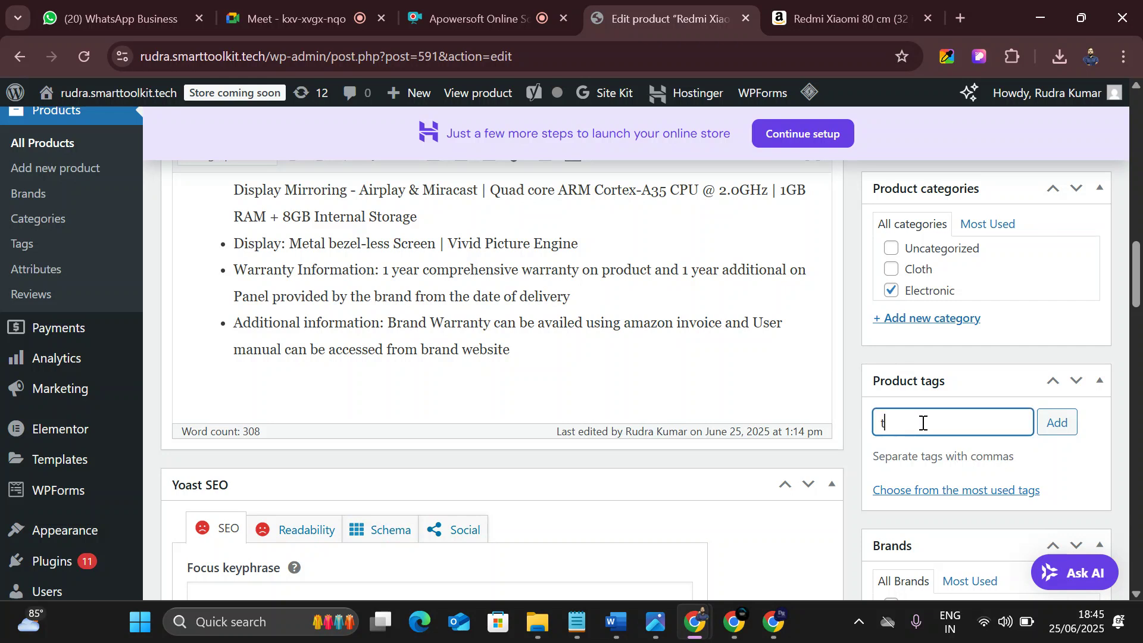
{"action": "type", "text": "televi"}
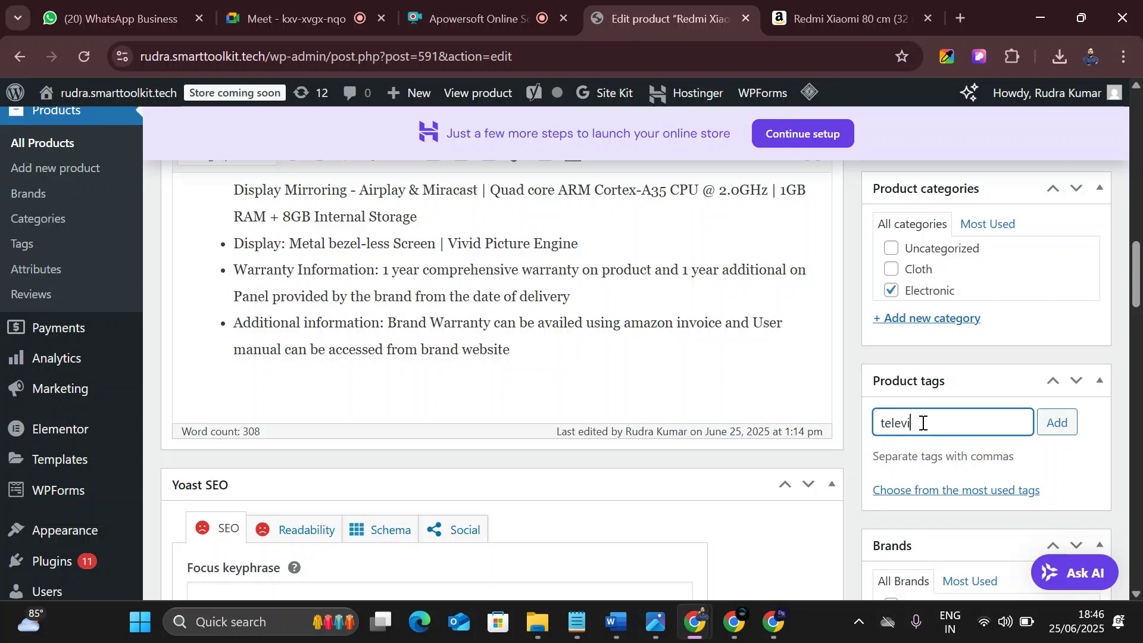
{"action": "type", "text": "sion"}
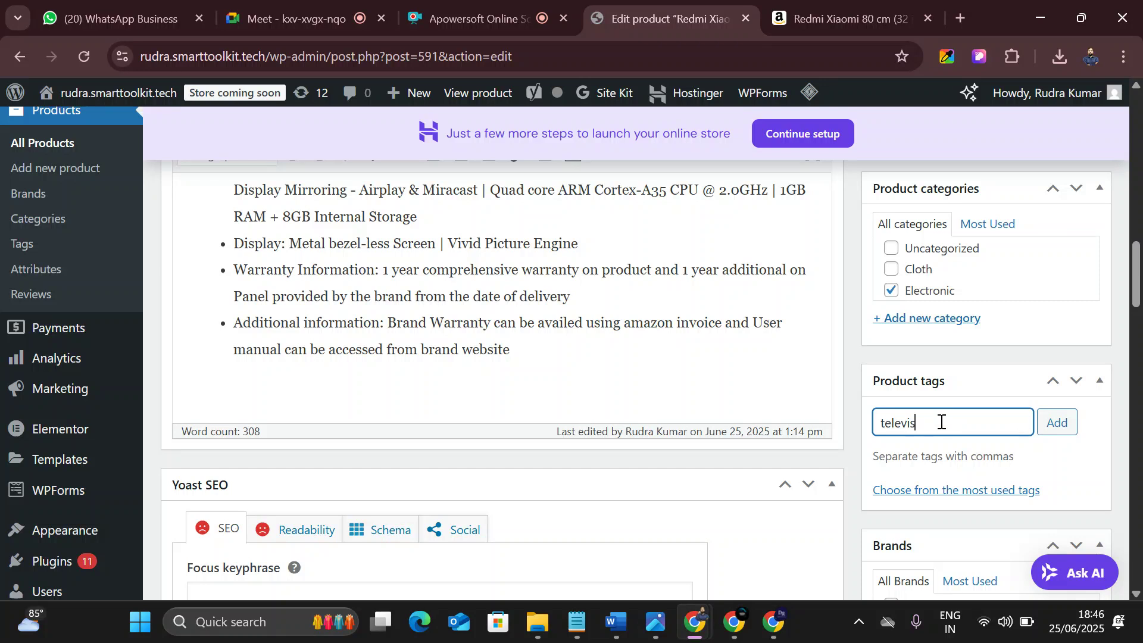
{"action": "type", "text": "on"}
{"action": "left_click", "coordinate": [1057, 423]}
- Enter a regular price of 100000 and a sale price of 500000 in the Redmi TV's product data
{"action": "scroll", "coordinate": [939, 464], "scroll_direction": "down", "scroll_amount": 9}
{"action": "scroll", "coordinate": [964, 506], "scroll_direction": "down", "scroll_amount": 10}
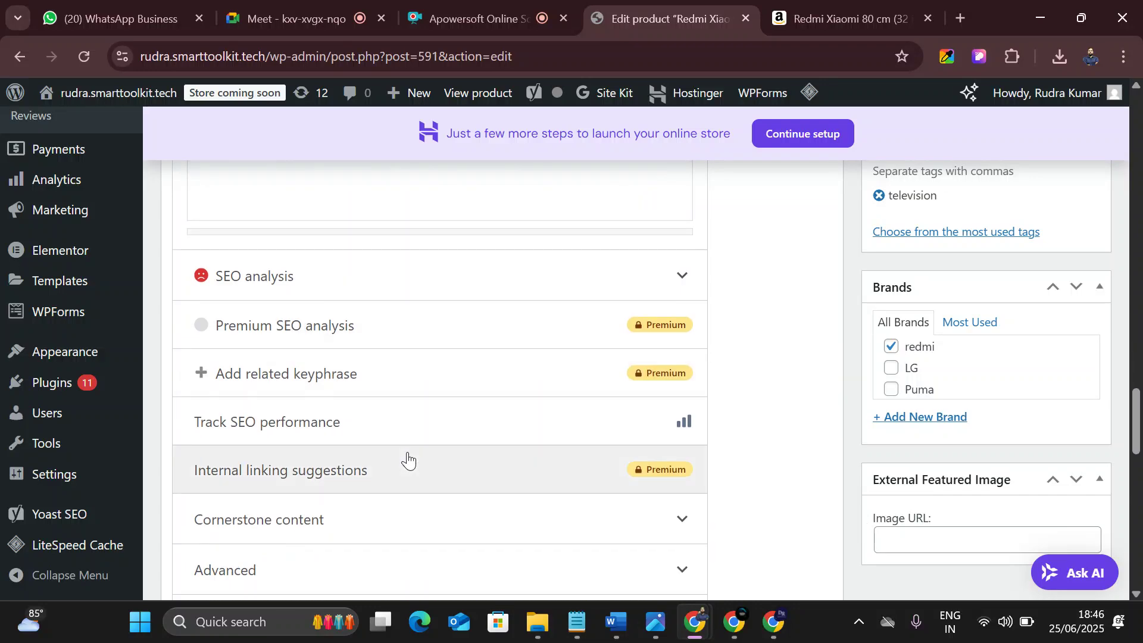
{"action": "scroll", "coordinate": [407, 458], "scroll_direction": "down", "scroll_amount": 7}
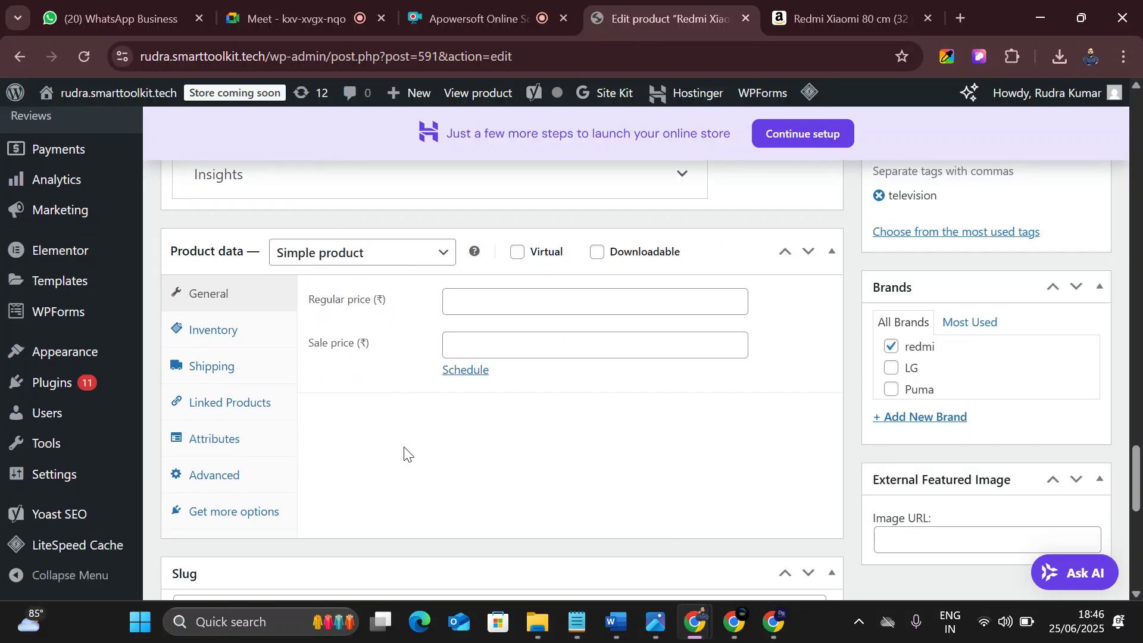
{"action": "left_click", "coordinate": [543, 301]}
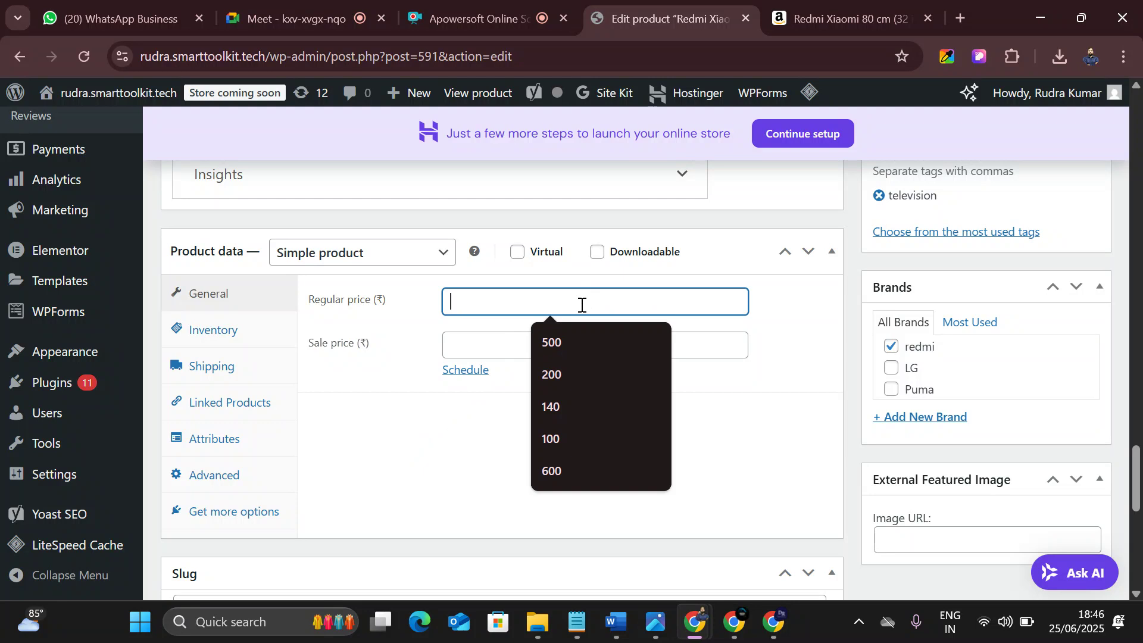
{"action": "type", "text": "100000"}
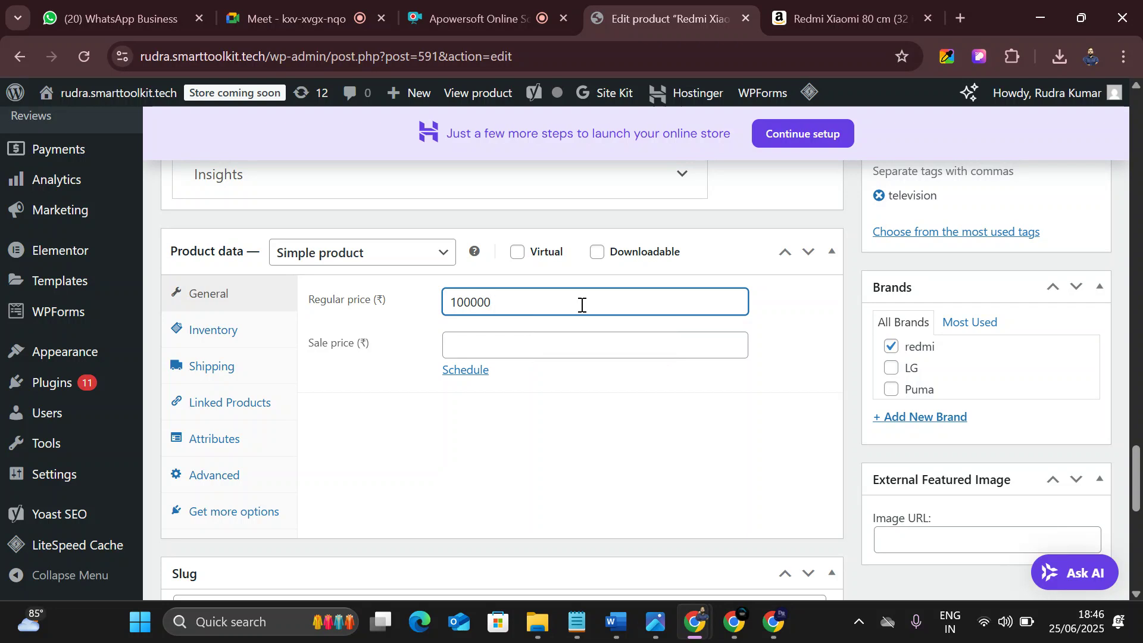
{"action": "left_click", "coordinate": [583, 346]}
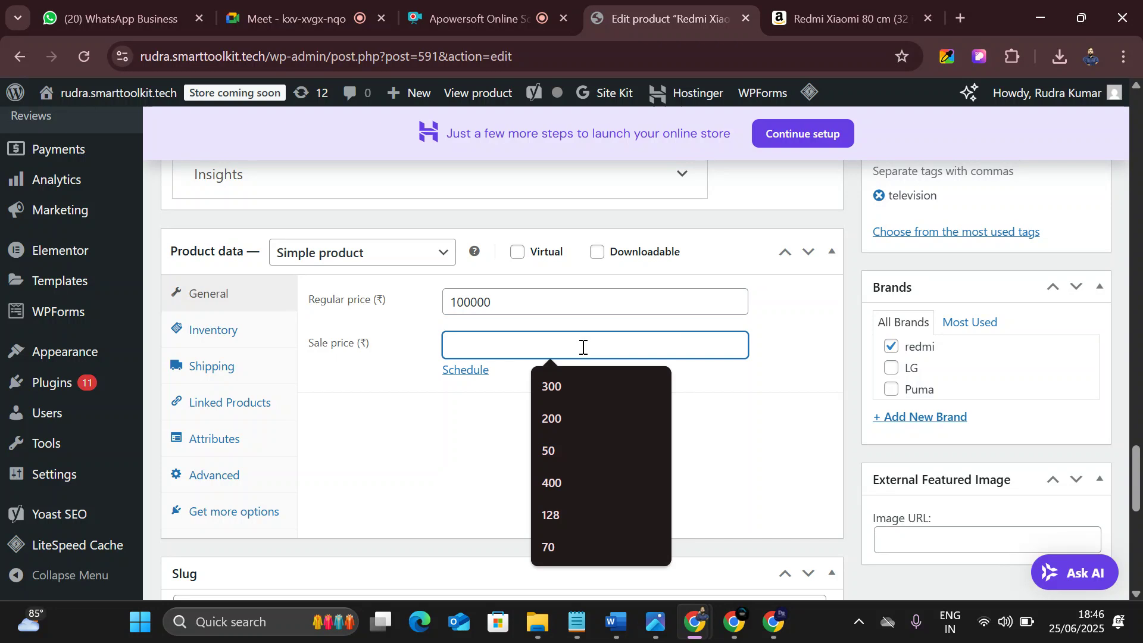
{"action": "type", "text": "500000"}
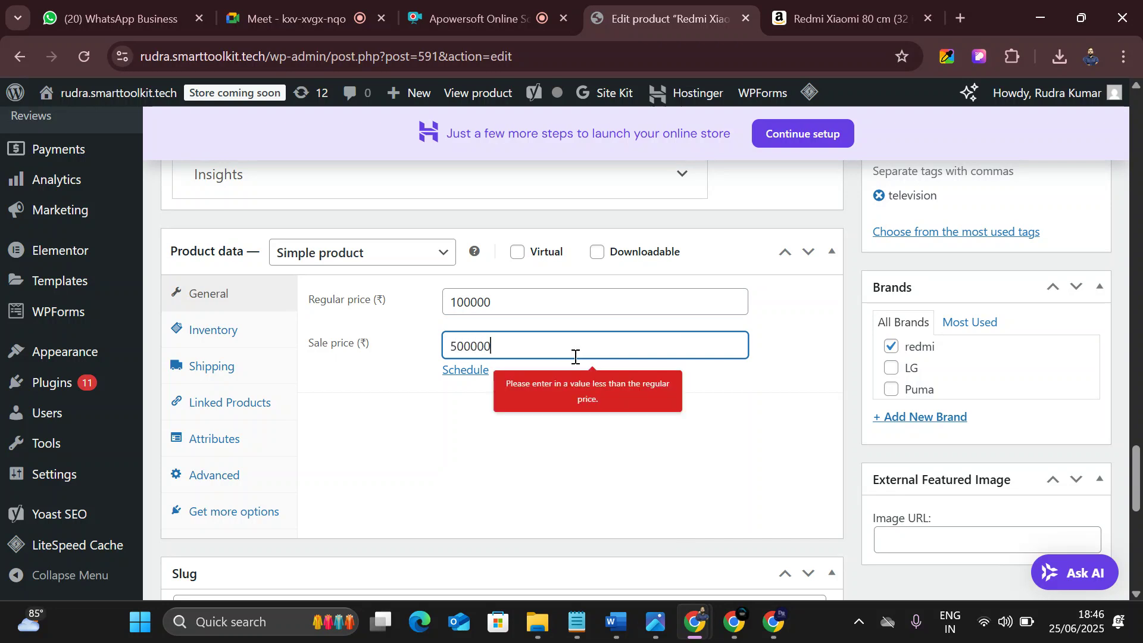
- Set the Redmi TV's regular price to 1000000 and its sale price to 50000
{"action": "left_click", "coordinate": [507, 303]}
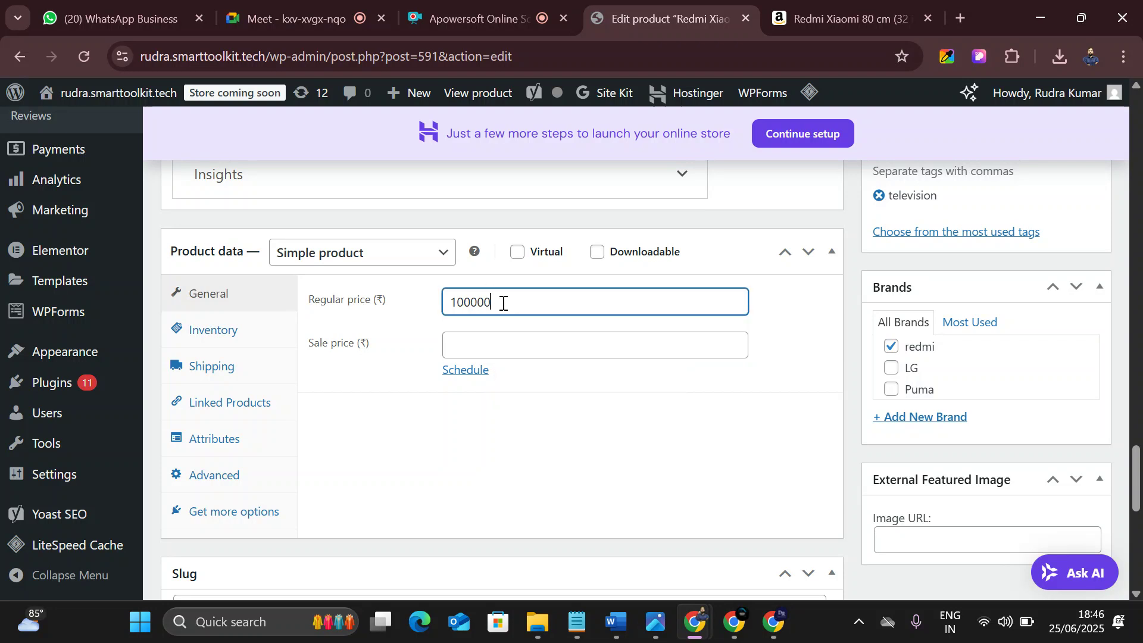
{"action": "left_click", "coordinate": [525, 350]}
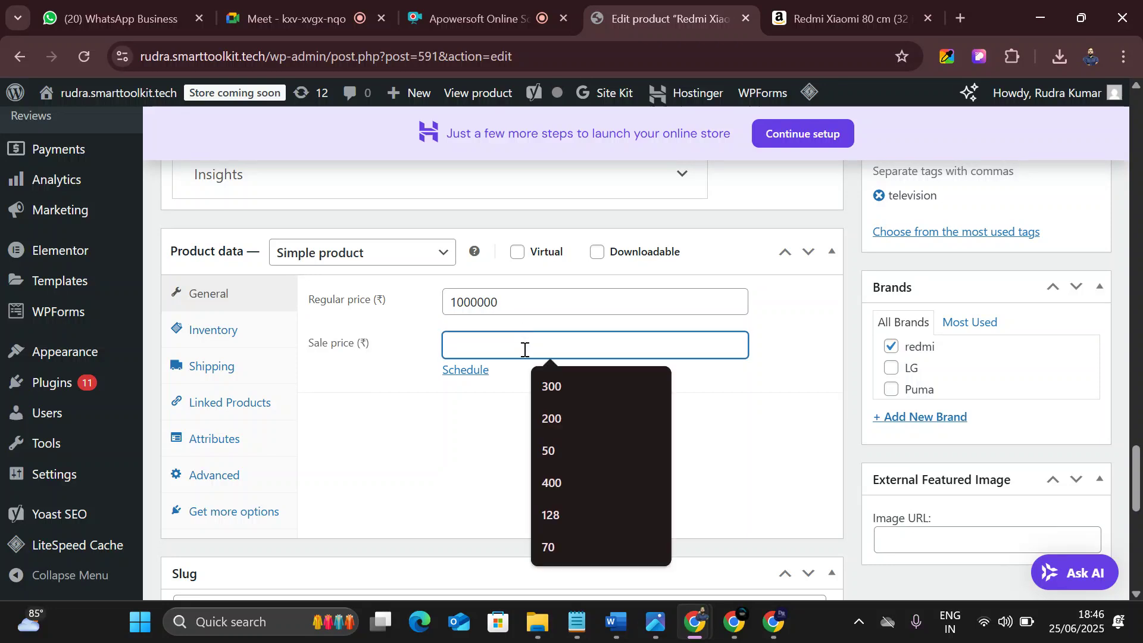
{"action": "type", "text": "500"}
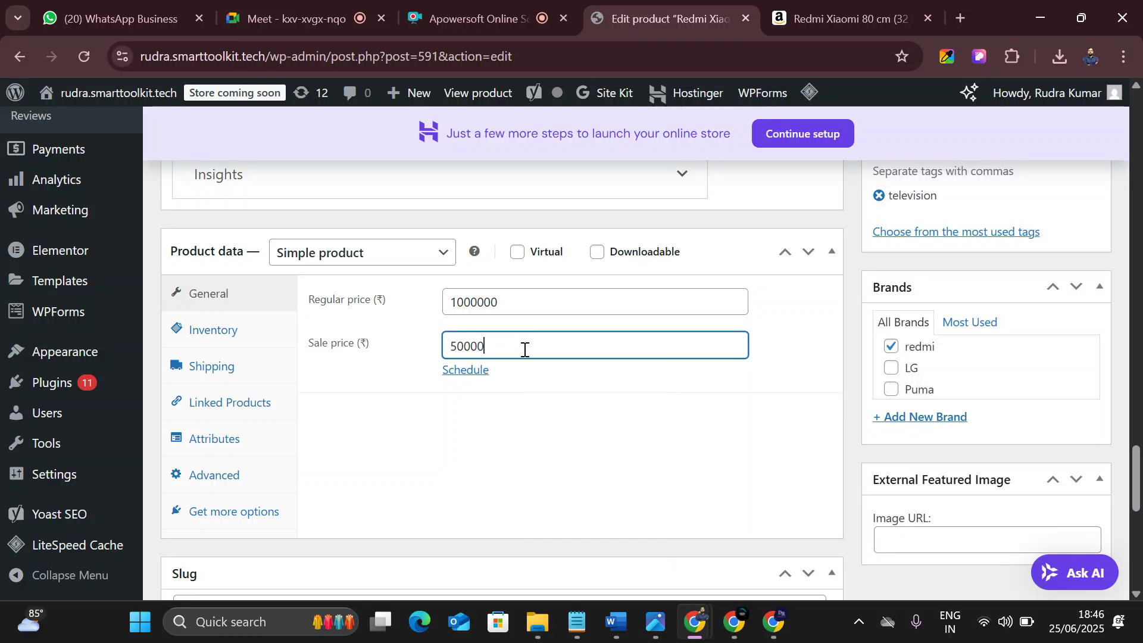
{"action": "type", "text": "00"}
{"action": "scroll", "coordinate": [689, 352], "scroll_direction": "down", "scroll_amount": 4}
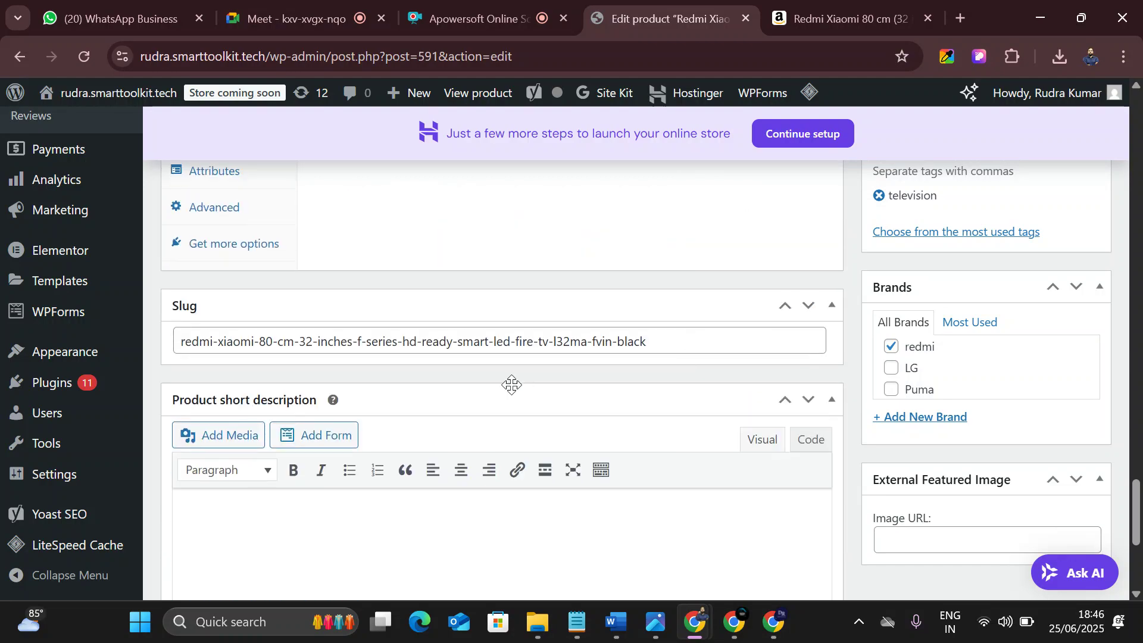
{"action": "scroll", "coordinate": [563, 308], "scroll_direction": "down", "scroll_amount": 3}
{"action": "scroll", "coordinate": [559, 301], "scroll_direction": "up", "scroll_amount": 20}
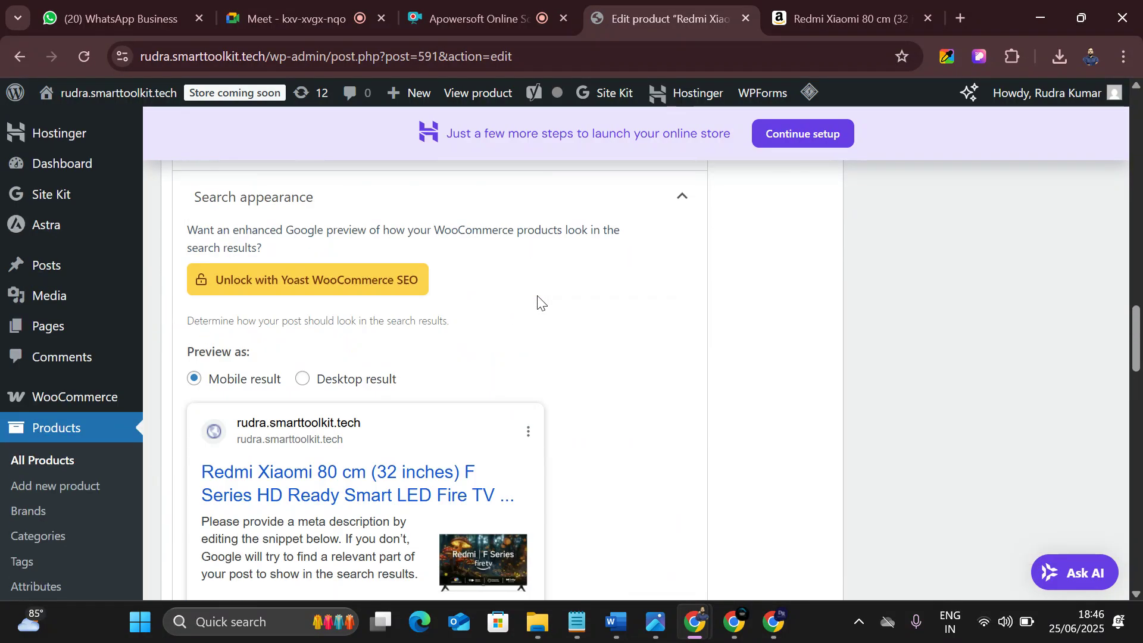
{"action": "scroll", "coordinate": [409, 377], "scroll_direction": "down", "scroll_amount": 3}
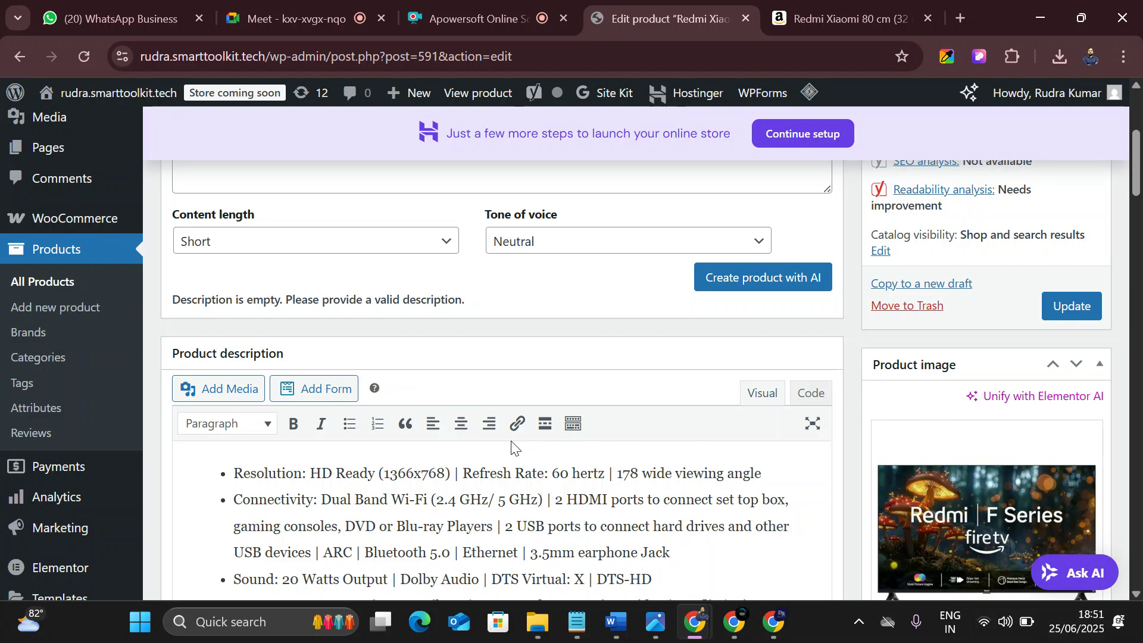
{"action": "scroll", "coordinate": [646, 366], "scroll_direction": "up", "scroll_amount": 1}
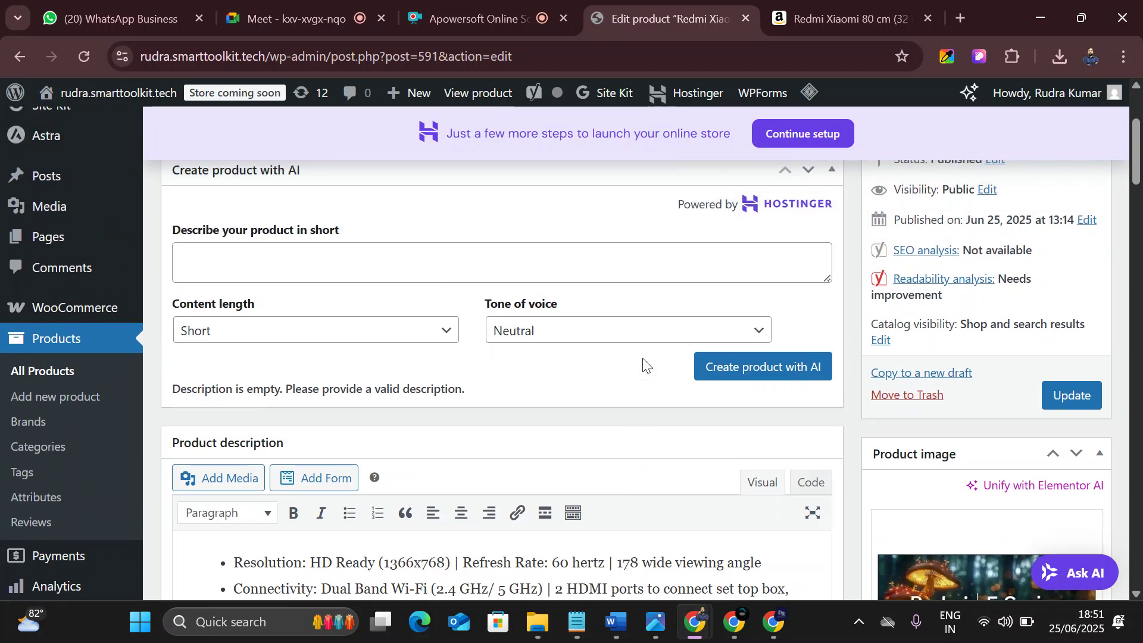
{"action": "left_click", "coordinate": [556, 332]}
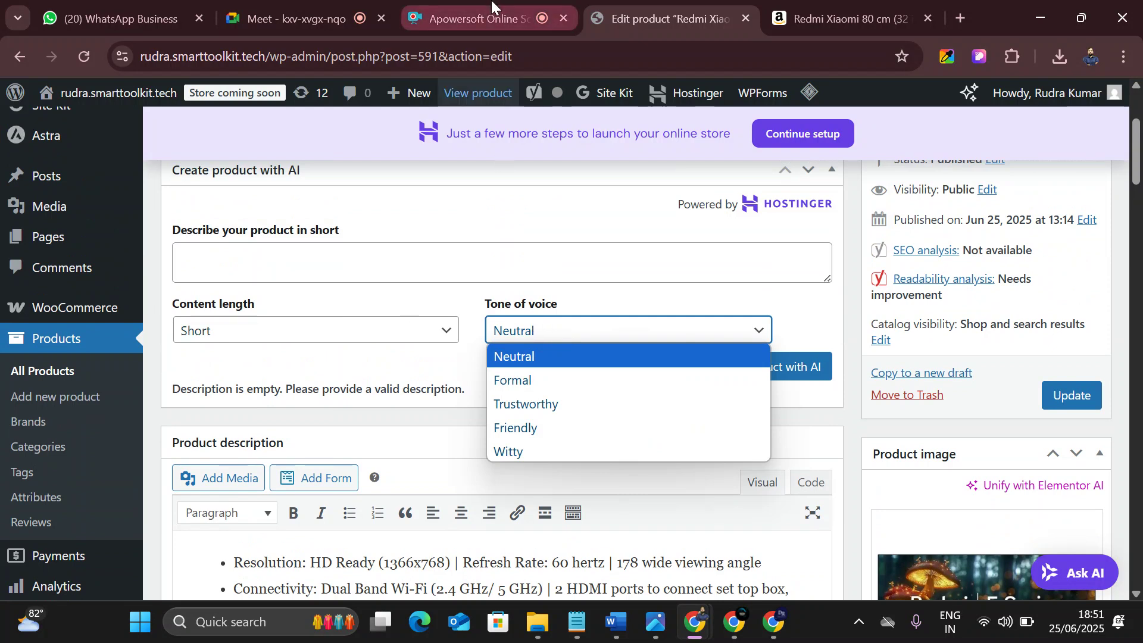
- Switch to the Redmi TV's Amazon page and close its enlarged image gallery
{"action": "left_click", "coordinate": [469, 20]}
{"action": "left_click", "coordinate": [341, 22]}
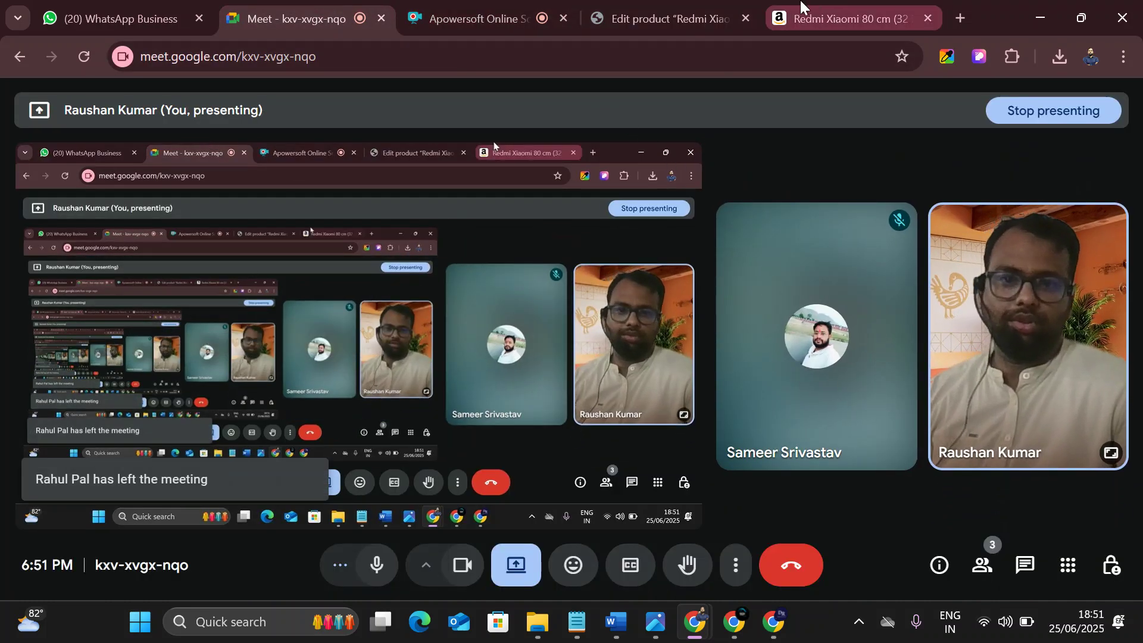
{"action": "left_click", "coordinate": [824, 17]}
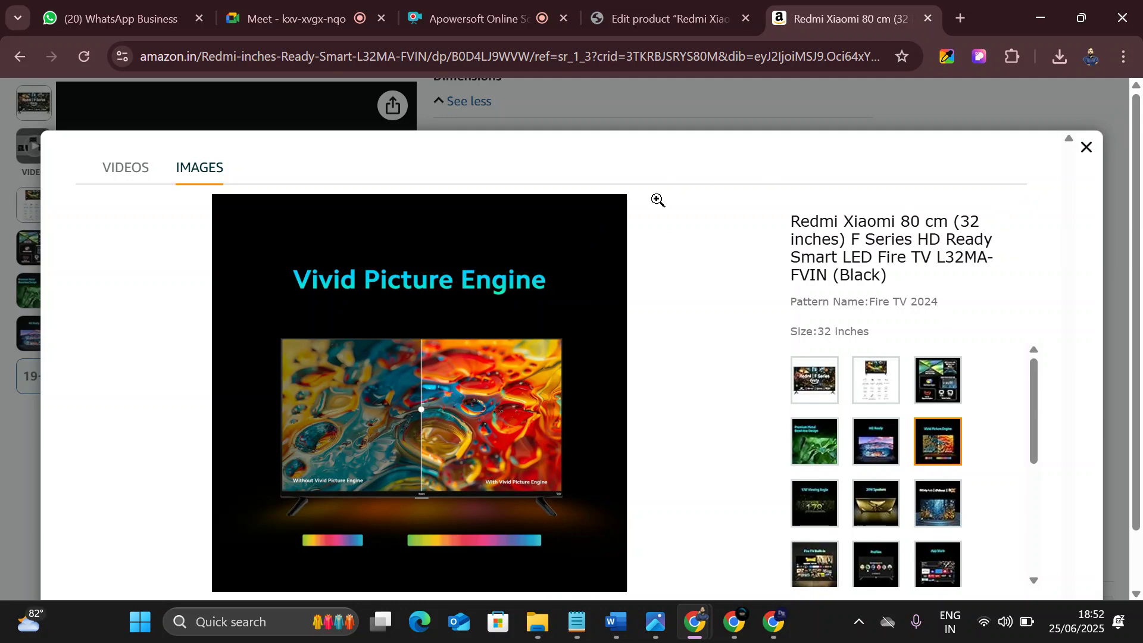
{"action": "left_click", "coordinate": [1085, 147]}
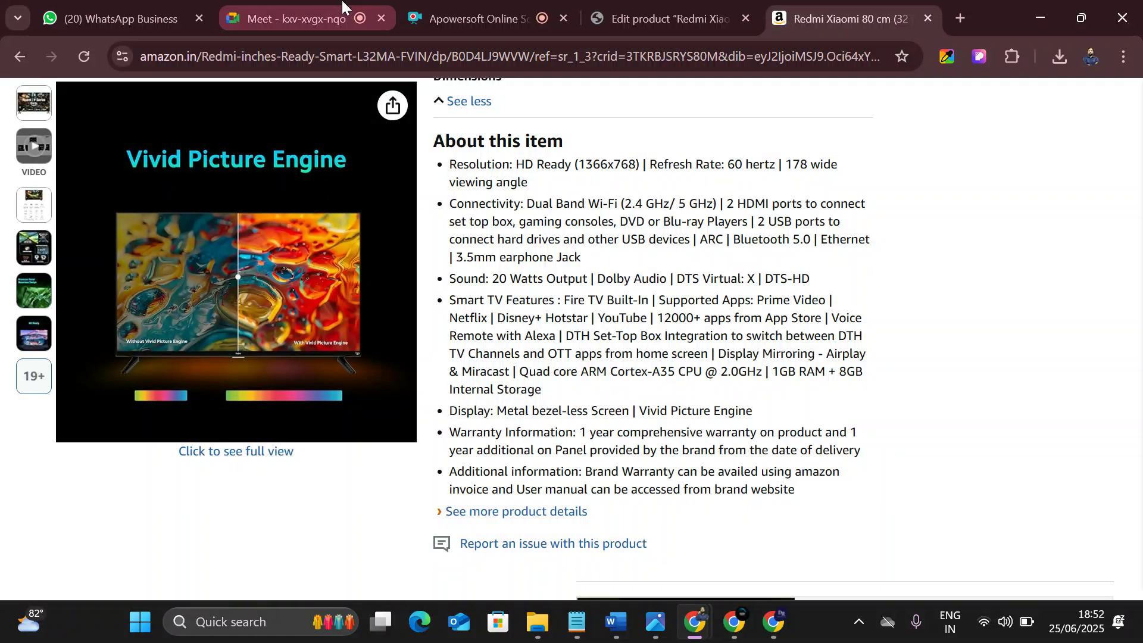
{"action": "left_click", "coordinate": [117, 19]}
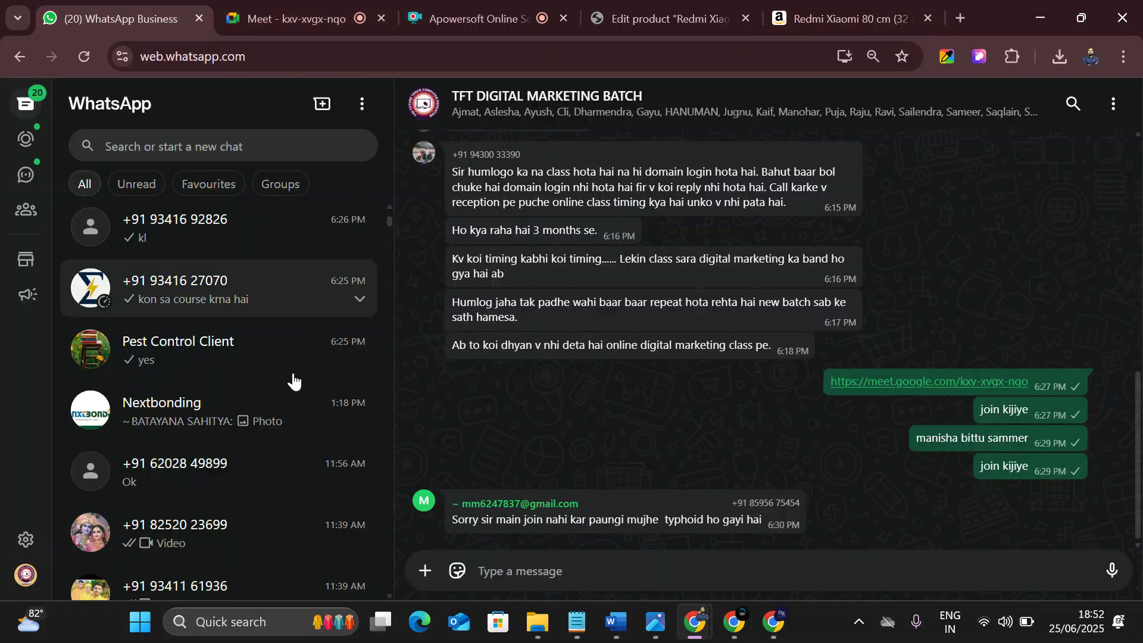
{"action": "left_click", "coordinate": [661, 18]}
{"action": "left_click", "coordinate": [805, 5]}
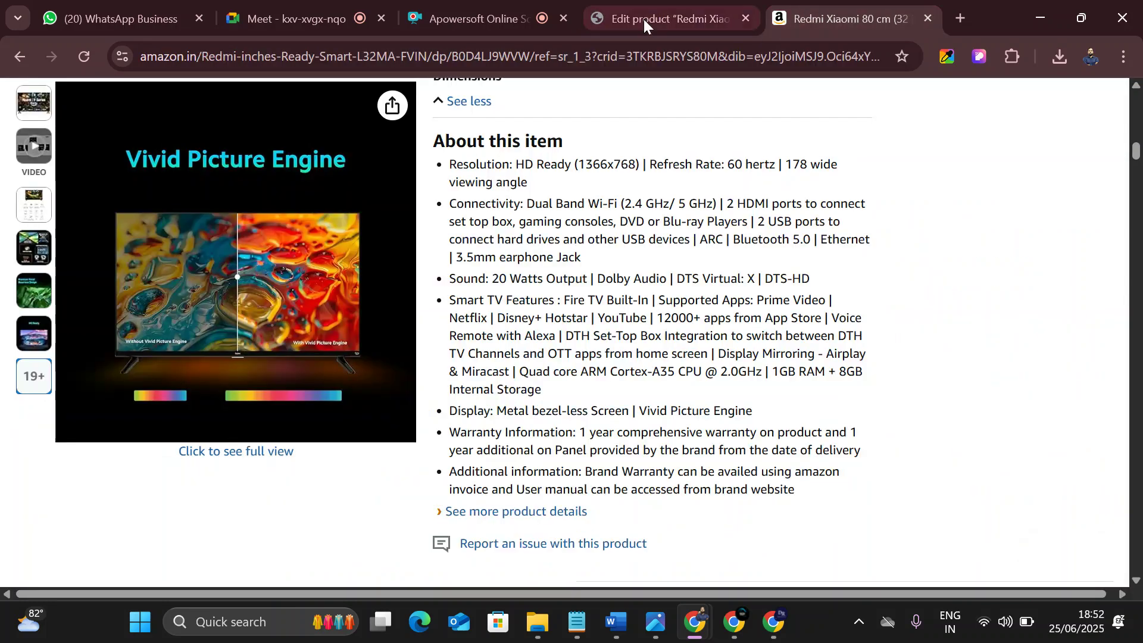
{"action": "left_click", "coordinate": [480, 6]}
{"action": "left_click", "coordinate": [633, 9]}
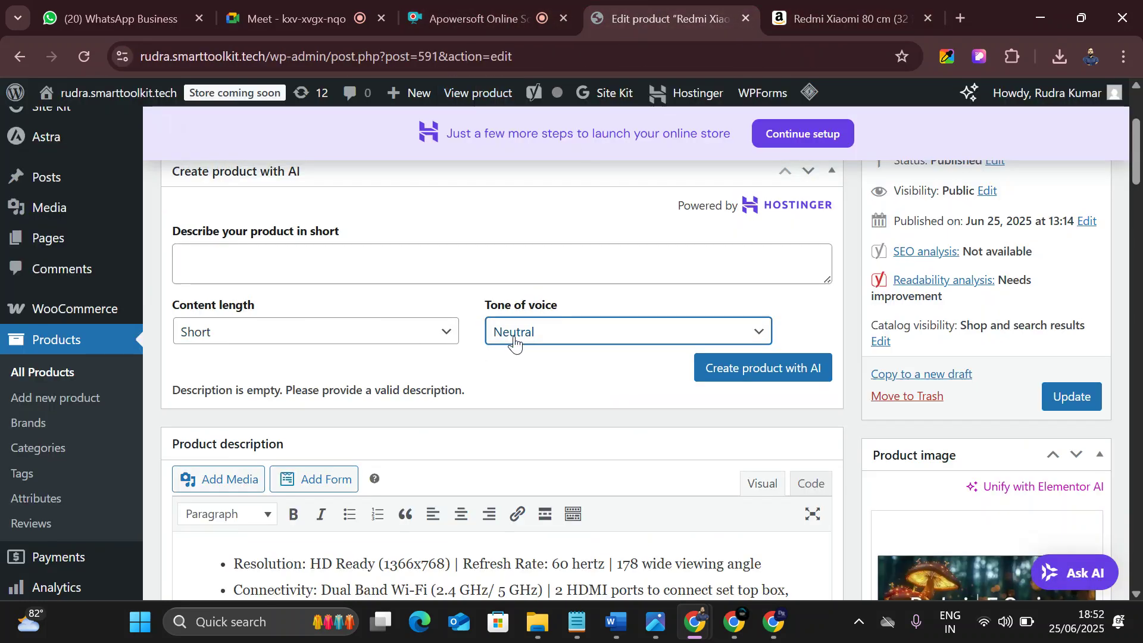
{"action": "scroll", "coordinate": [345, 304], "scroll_direction": "up", "scroll_amount": 1}
{"action": "left_click", "coordinate": [250, 350]}
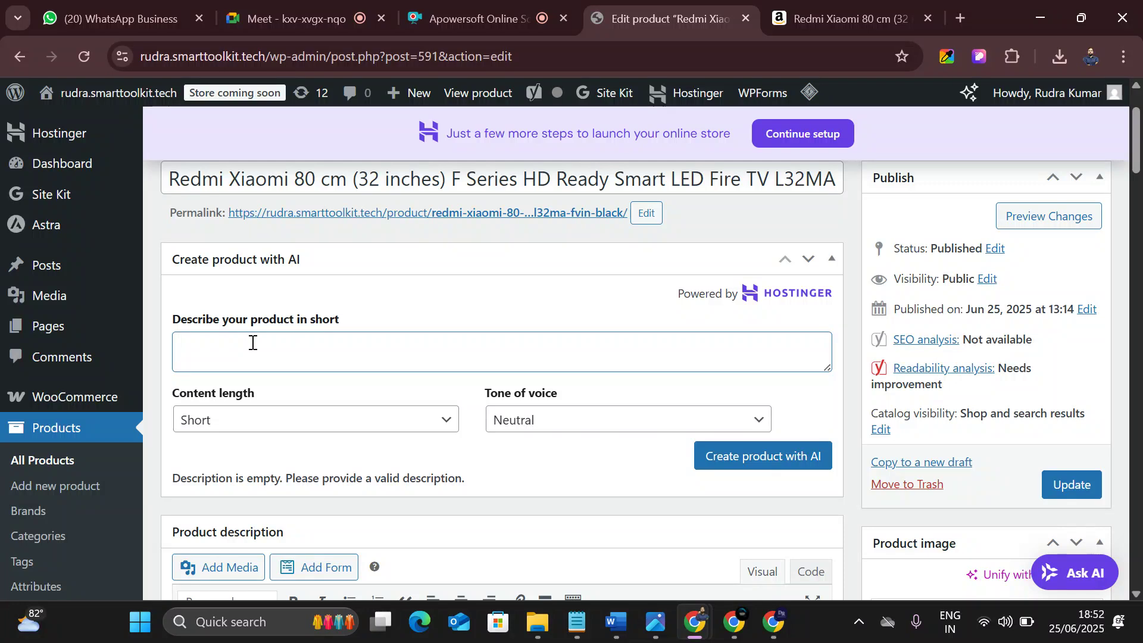
{"action": "scroll", "coordinate": [250, 341], "scroll_direction": "up", "scroll_amount": 2}
{"action": "scroll", "coordinate": [251, 342], "scroll_direction": "down", "scroll_amount": 3}
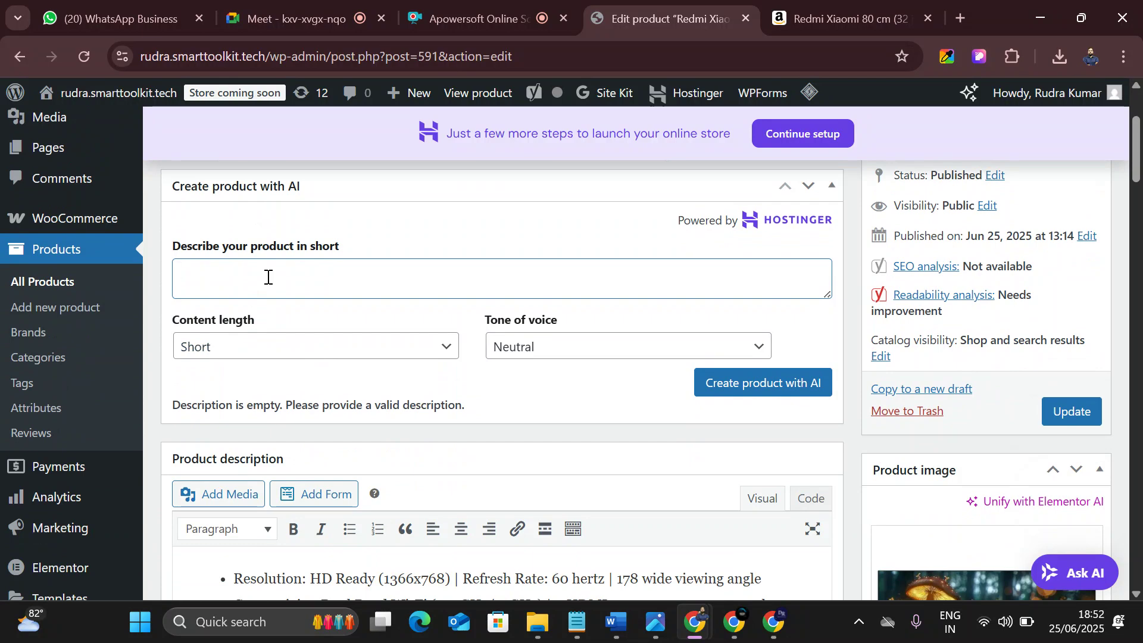
- Go to the list of all products and reopen the Redmi Xiaomi TV for editing
{"action": "mouse_move", "coordinate": [54, 165]}
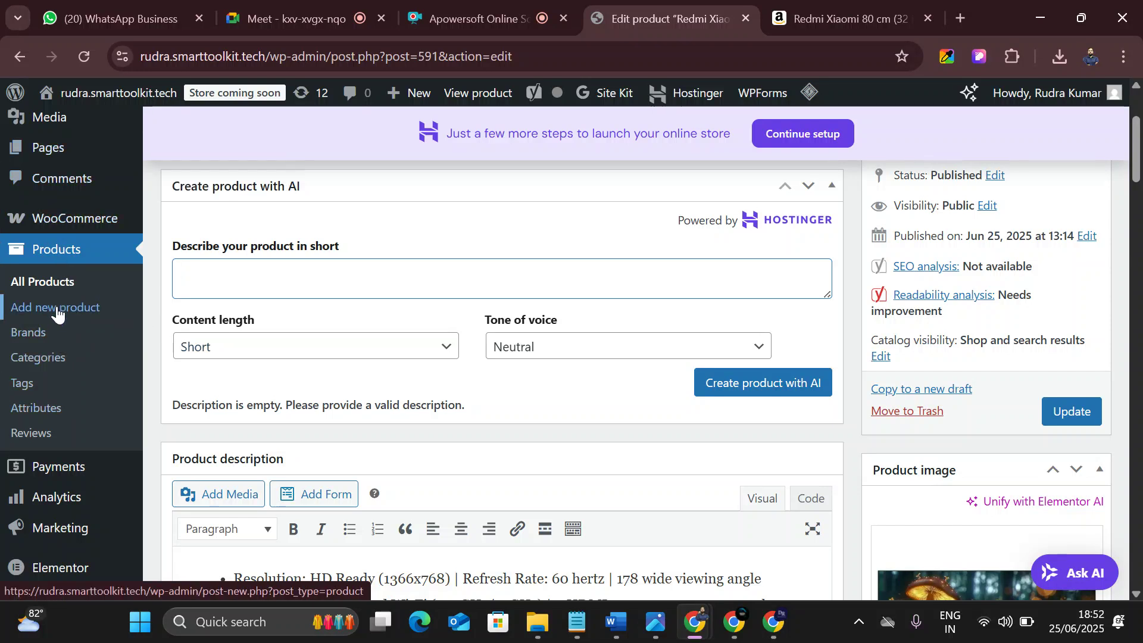
{"action": "left_click", "coordinate": [57, 286]}
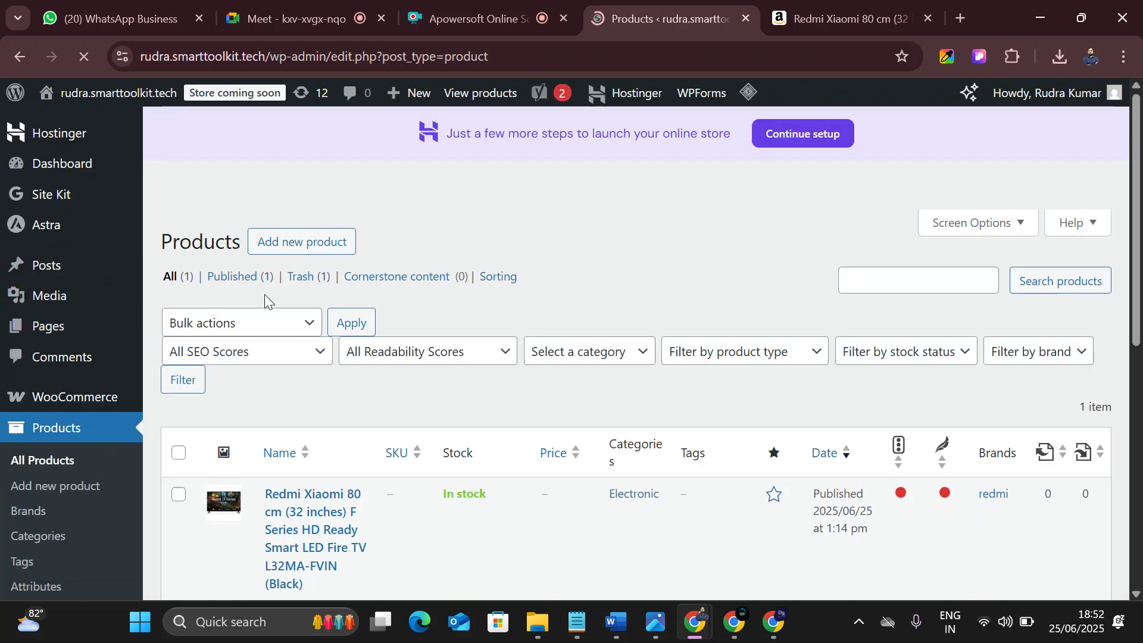
{"action": "scroll", "coordinate": [370, 339], "scroll_direction": "down", "scroll_amount": 3}
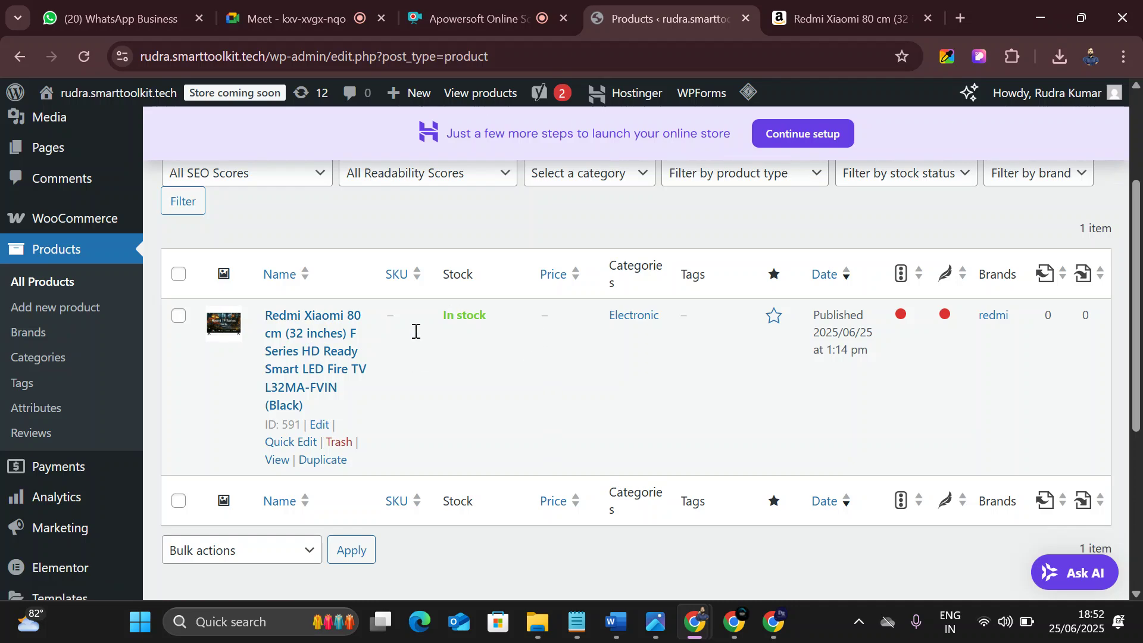
{"action": "left_click", "coordinate": [321, 425]}
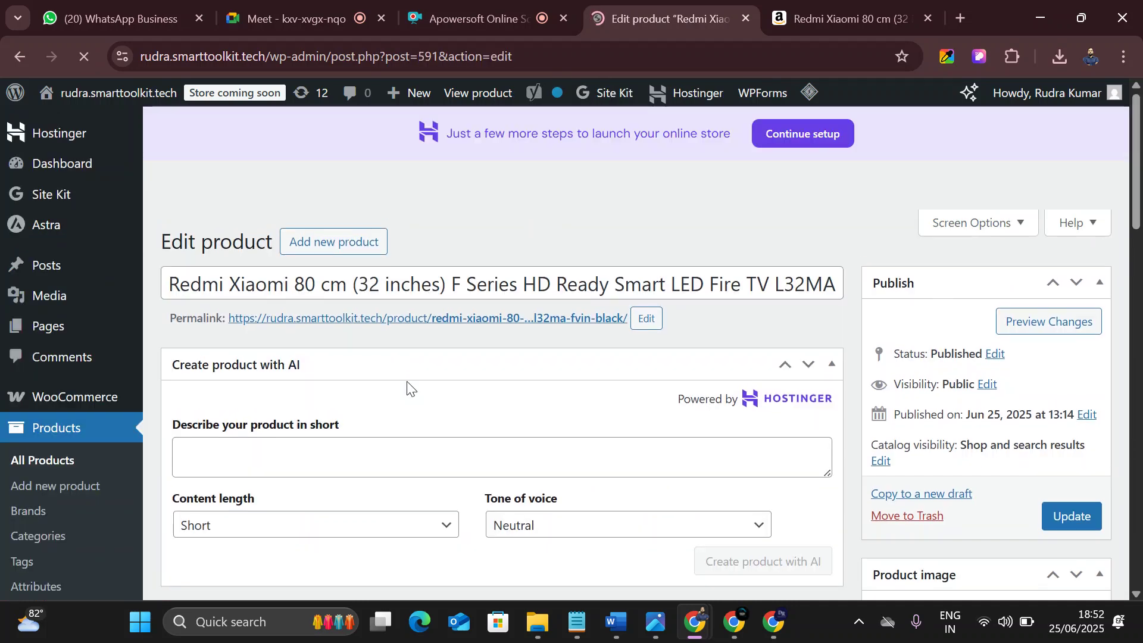
- Copy the TV's specifications from Screen Size to Product Dimensions on Amazon into the short description for creating the product with AI
{"action": "scroll", "coordinate": [559, 339], "scroll_direction": "down", "scroll_amount": 2}
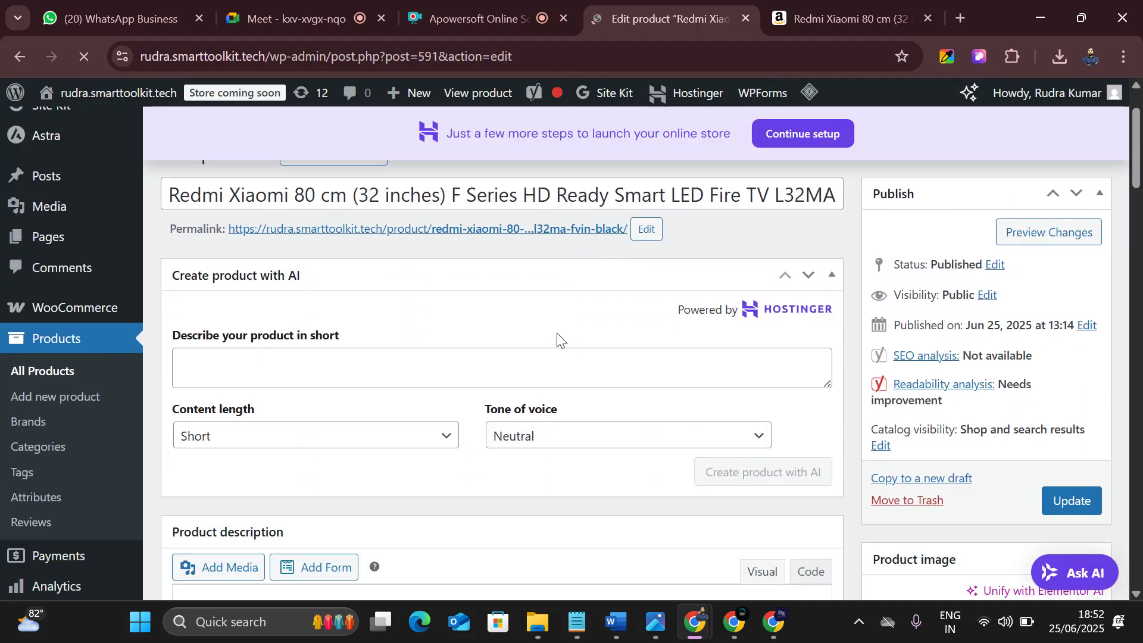
{"action": "left_click", "coordinate": [312, 363]}
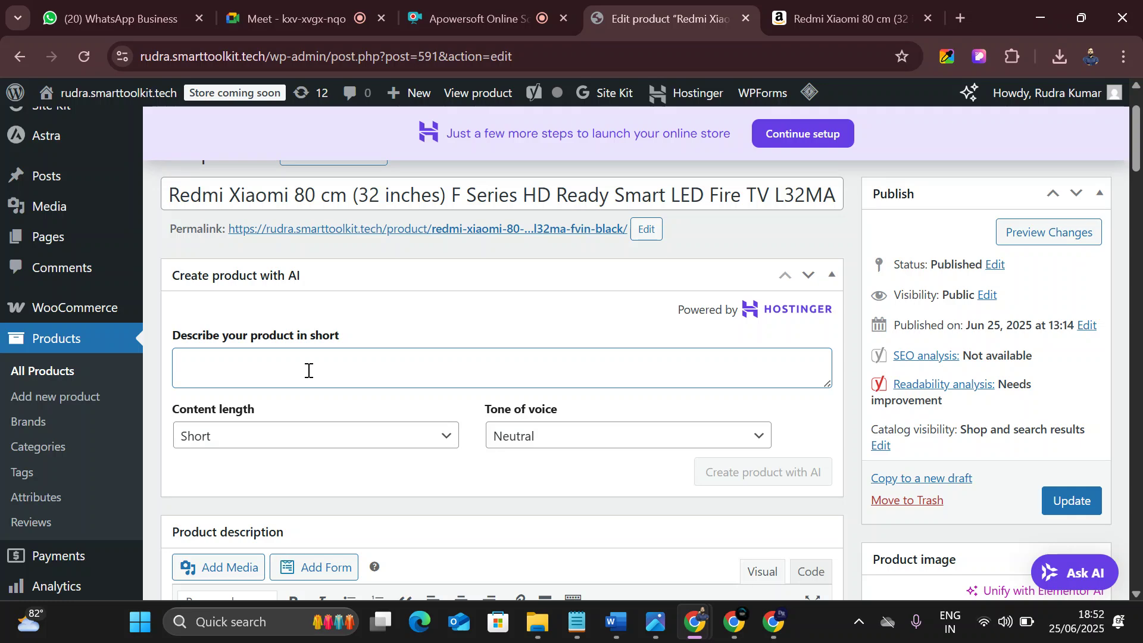
{"action": "scroll", "coordinate": [309, 371], "scroll_direction": "down", "scroll_amount": 1}
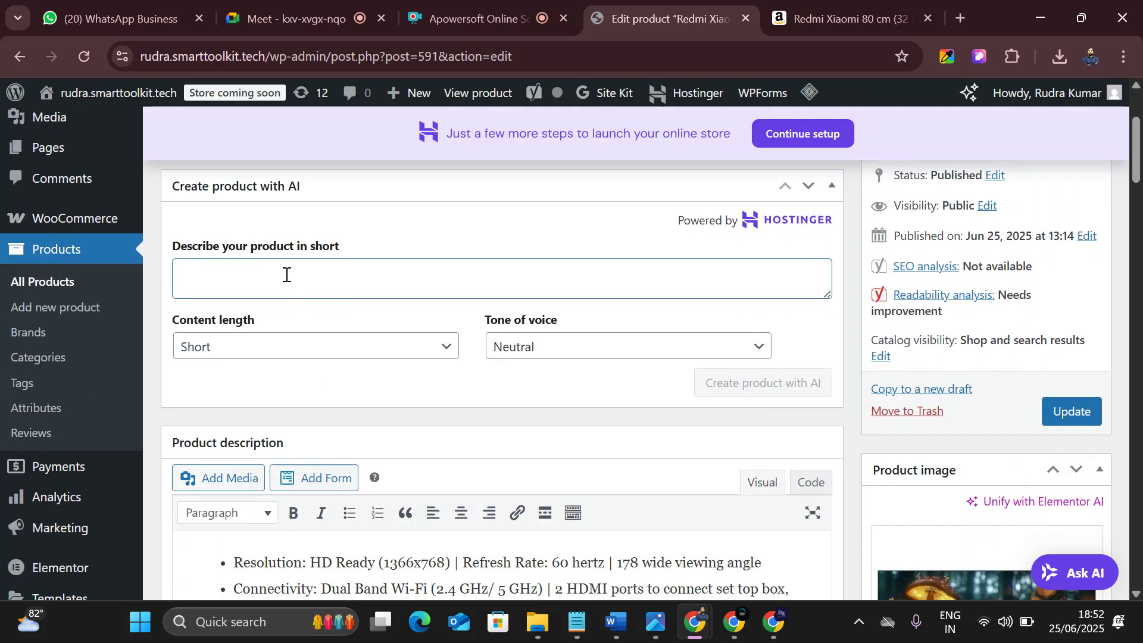
{"action": "left_click", "coordinate": [805, 5]}
{"action": "scroll", "coordinate": [655, 202], "scroll_direction": "up", "scroll_amount": 8}
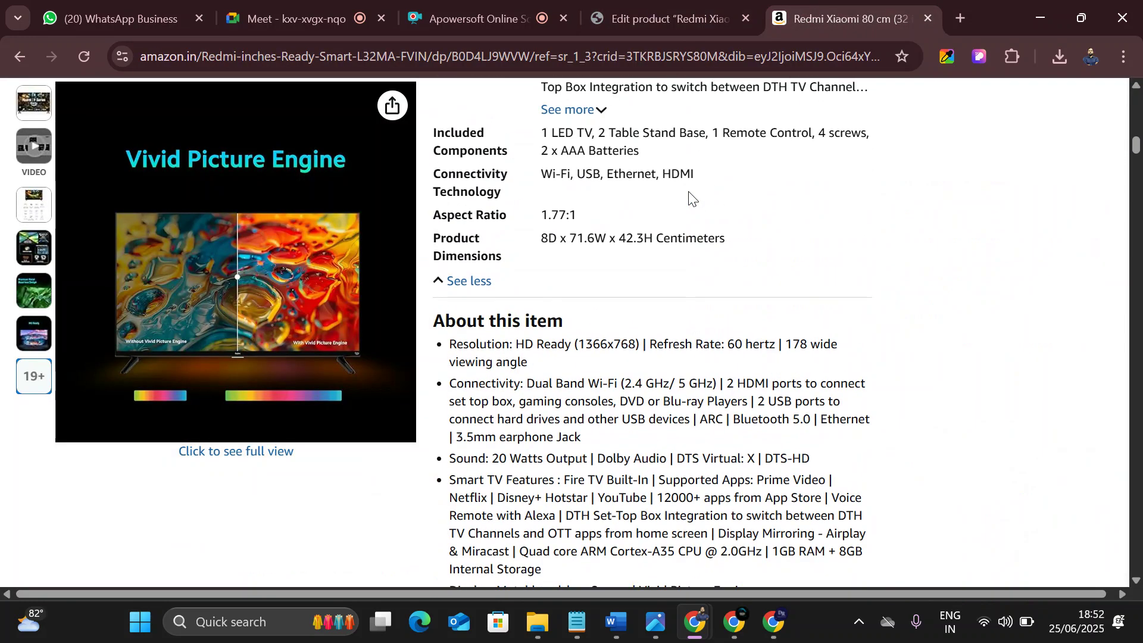
{"action": "left_click_drag", "start_coordinate": [429, 188], "coordinate": [722, 528]}
{"action": "right_click", "coordinate": [653, 398]}
{"action": "left_click", "coordinate": [697, 159]}
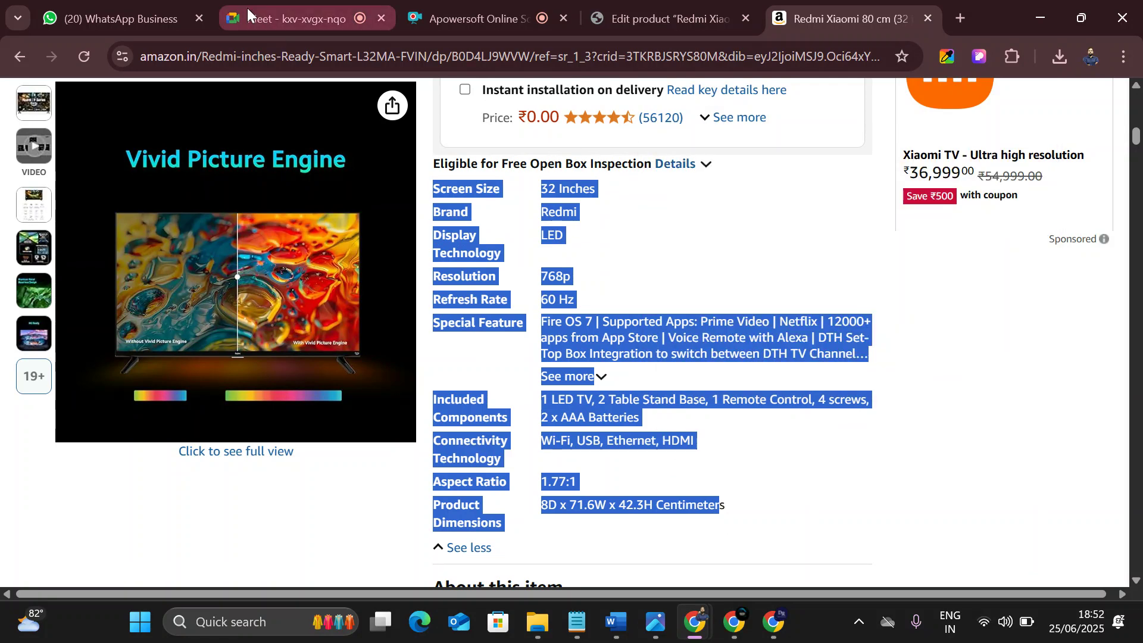
{"action": "left_click", "coordinate": [661, 18]}
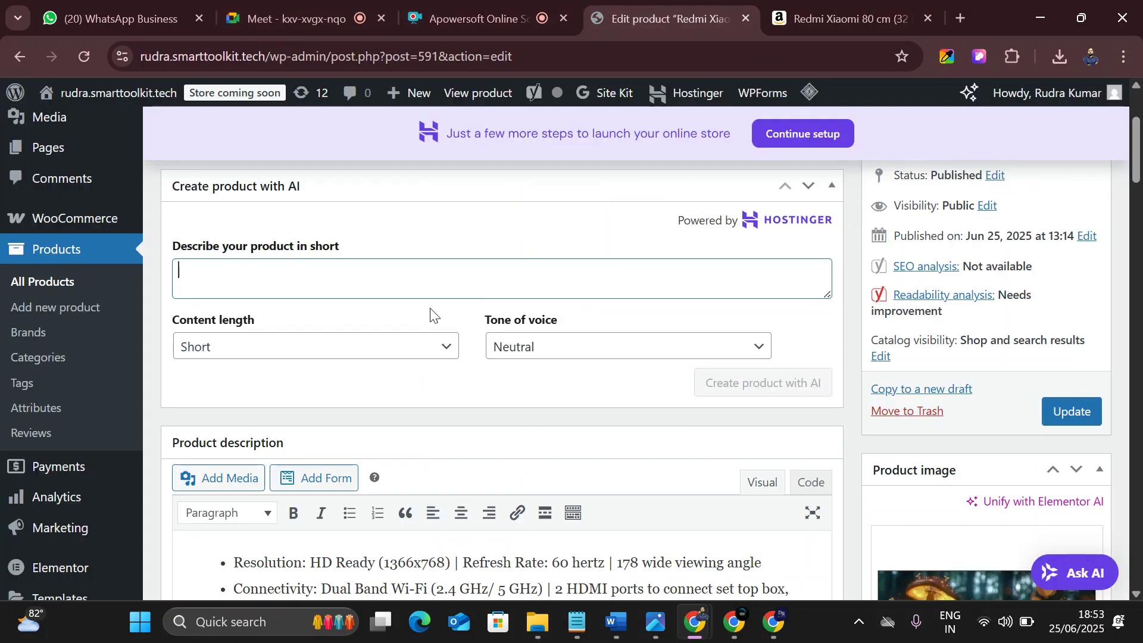
{"action": "key", "text": "ctrl+v"}
- Choose Short content length and a Neutral tone of voice for creating the product with AI
{"action": "scroll", "coordinate": [461, 325], "scroll_direction": "up", "scroll_amount": 3}
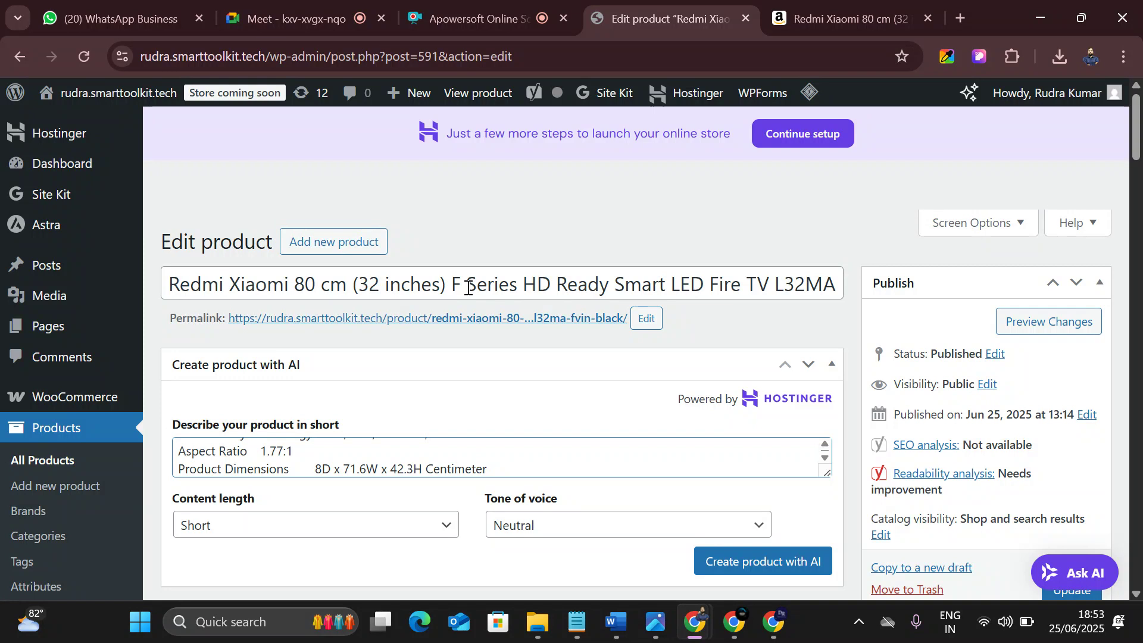
{"action": "scroll", "coordinate": [486, 342], "scroll_direction": "down", "scroll_amount": 3}
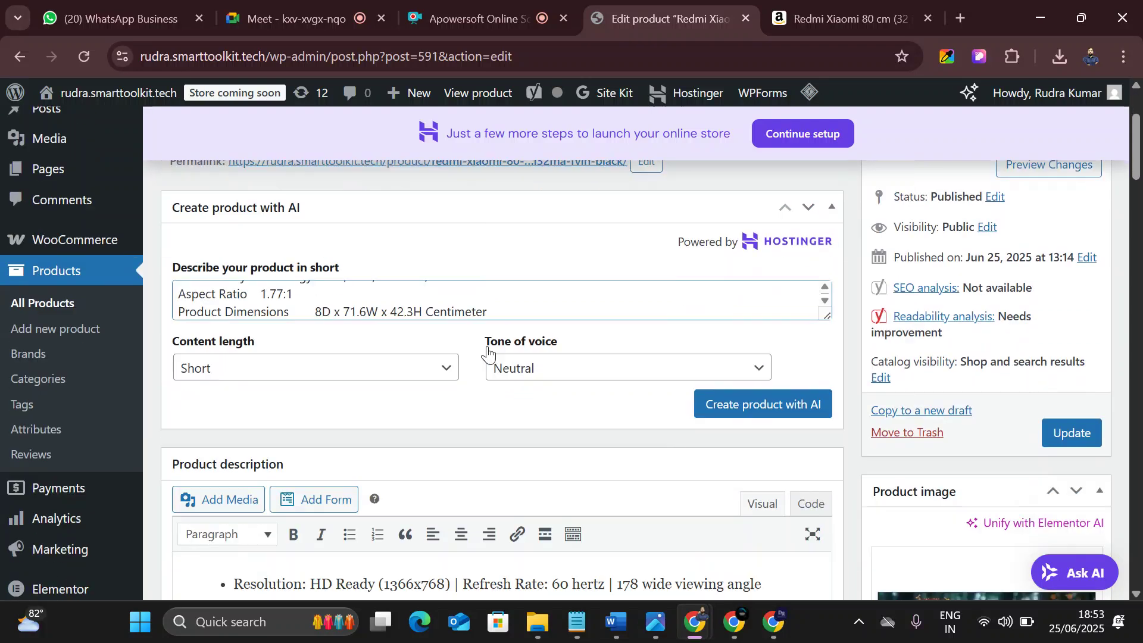
{"action": "left_click", "coordinate": [234, 356]}
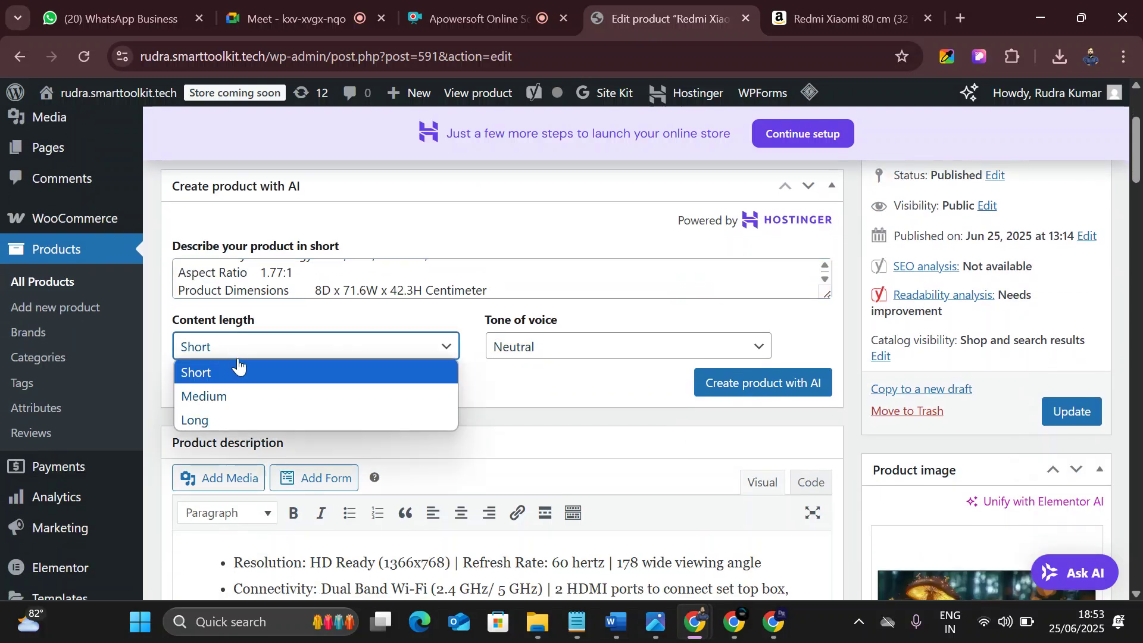
{"action": "left_click", "coordinate": [233, 365]}
{"action": "left_click", "coordinate": [517, 351]}
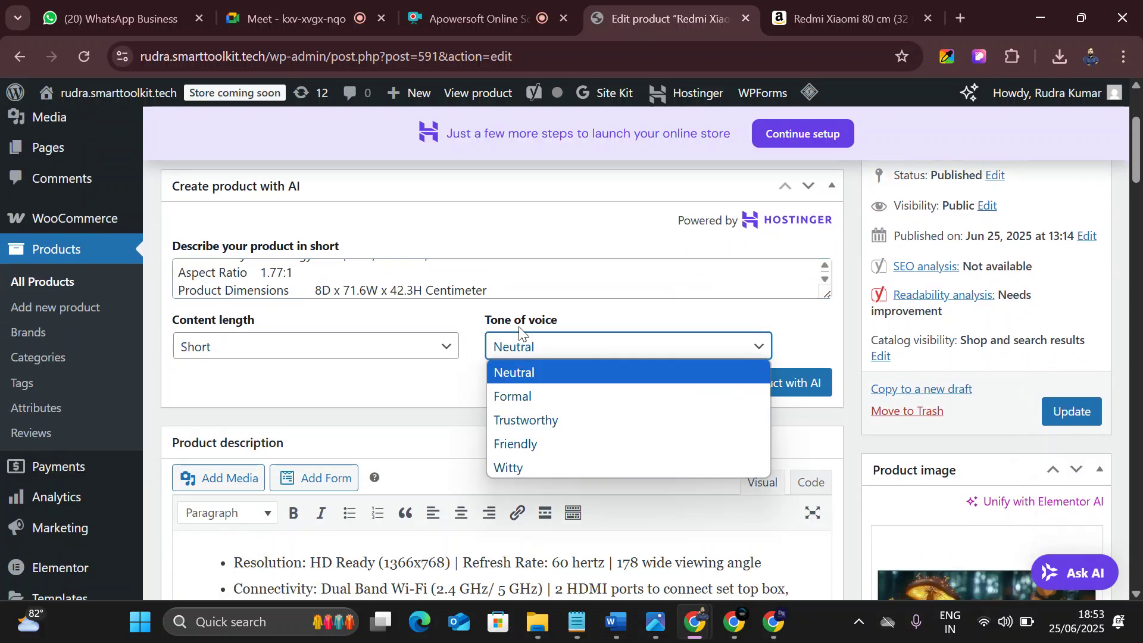
{"action": "left_click", "coordinate": [538, 370]}
- Add the product tag "tv under 700" to the Redmi TV
{"action": "scroll", "coordinate": [249, 417], "scroll_direction": "down", "scroll_amount": 3}
{"action": "scroll", "coordinate": [248, 417], "scroll_direction": "down", "scroll_amount": 5}
{"action": "scroll", "coordinate": [714, 398], "scroll_direction": "up", "scroll_amount": 5}
{"action": "scroll", "coordinate": [990, 469], "scroll_direction": "down", "scroll_amount": 2}
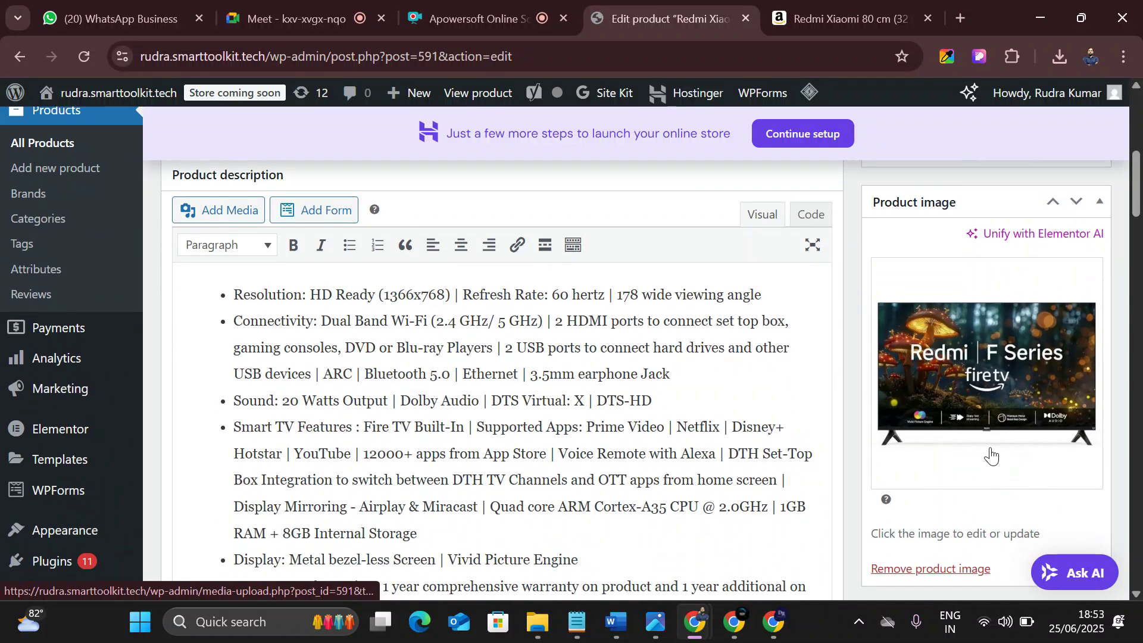
{"action": "scroll", "coordinate": [1123, 404], "scroll_direction": "down", "scroll_amount": 4}
{"action": "scroll", "coordinate": [1061, 452], "scroll_direction": "down", "scroll_amount": 4}
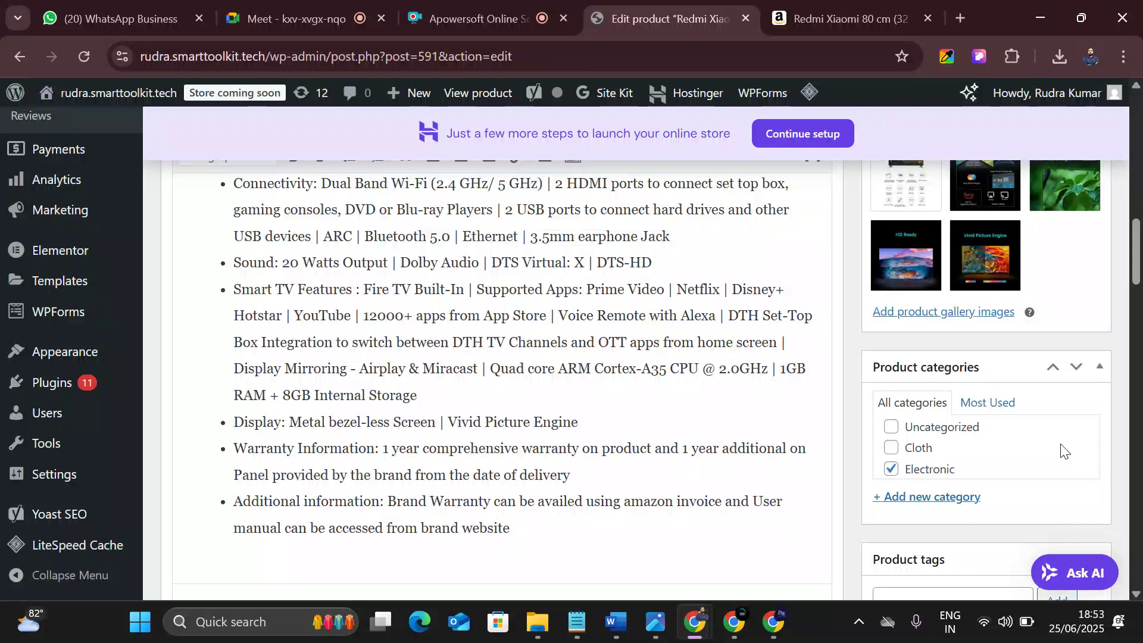
{"action": "scroll", "coordinate": [976, 457], "scroll_direction": "down", "scroll_amount": 3}
{"action": "left_click", "coordinate": [933, 423]}
{"action": "left_click", "coordinate": [1056, 424]}
{"action": "left_click", "coordinate": [984, 432]}
{"action": "left_click", "coordinate": [972, 492]}
{"action": "left_click", "coordinate": [936, 419]}
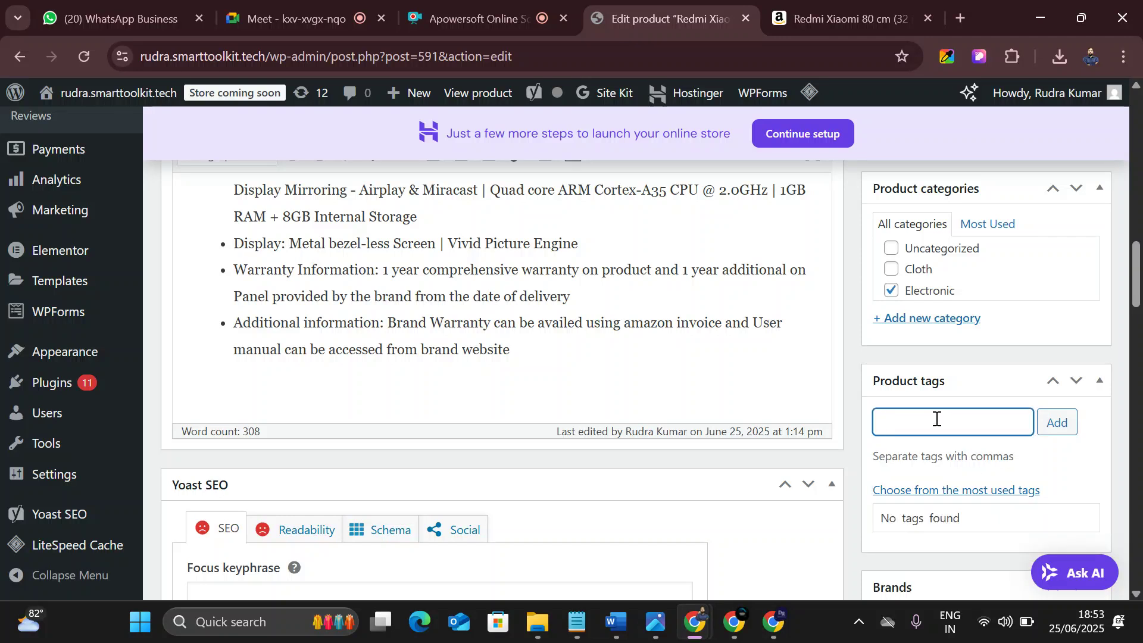
{"action": "type", "text": "tv under 700"}
{"action": "left_click", "coordinate": [1063, 428]}
- Examine the product's brand selection, external featured image field, Yoast SEO preview and product data section
{"action": "scroll", "coordinate": [1005, 439], "scroll_direction": "down", "scroll_amount": 3}
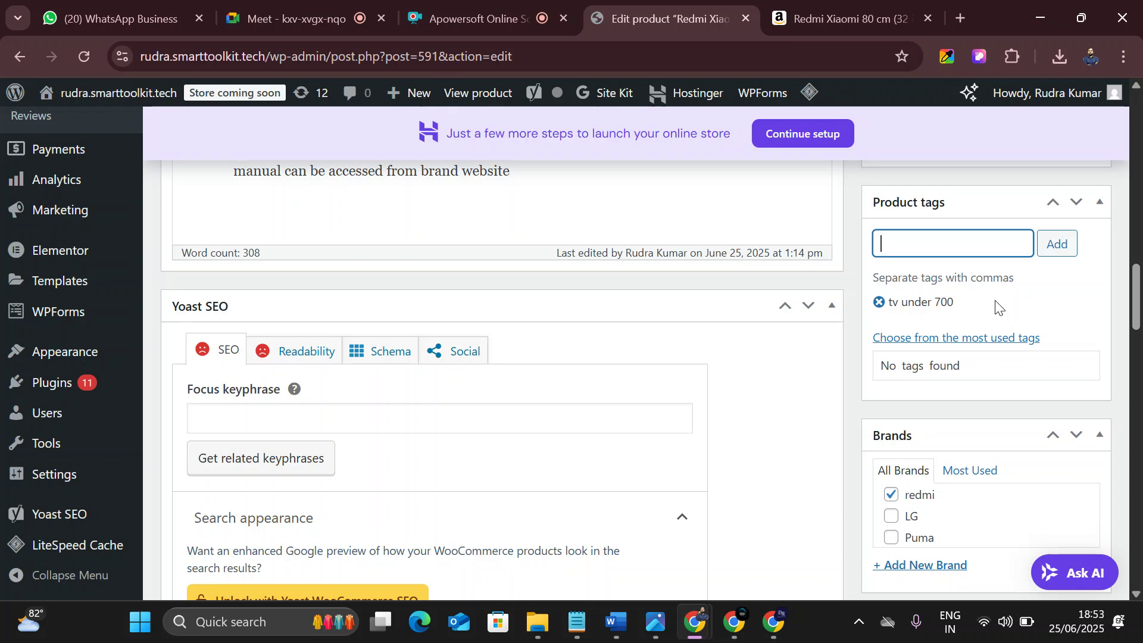
{"action": "scroll", "coordinate": [998, 308], "scroll_direction": "down", "scroll_amount": 3}
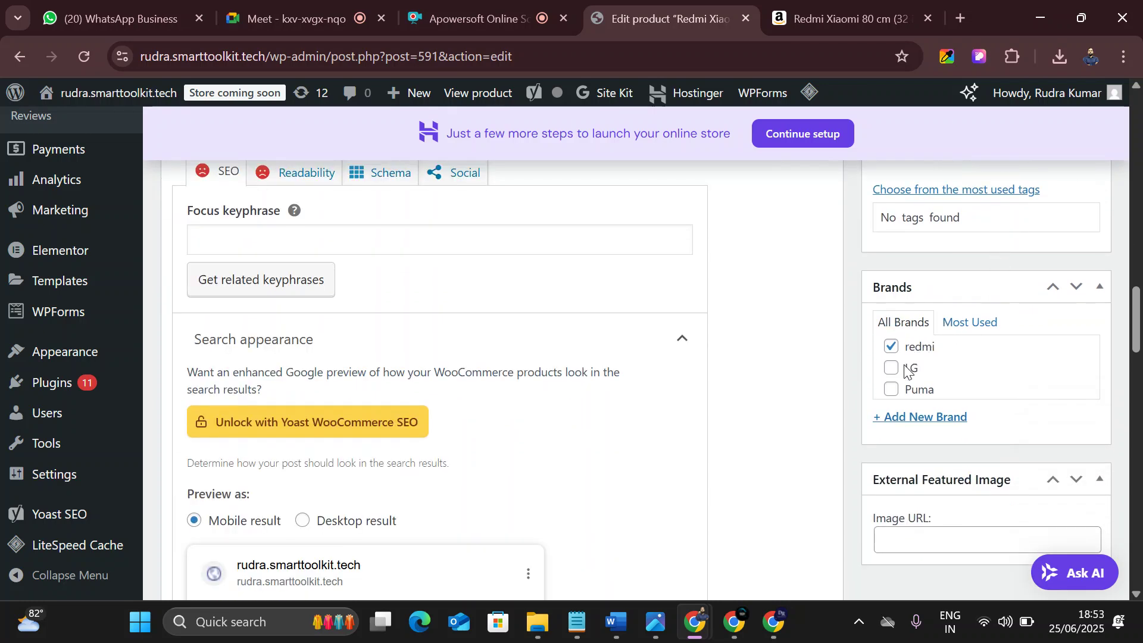
{"action": "scroll", "coordinate": [959, 375], "scroll_direction": "down", "scroll_amount": 4}
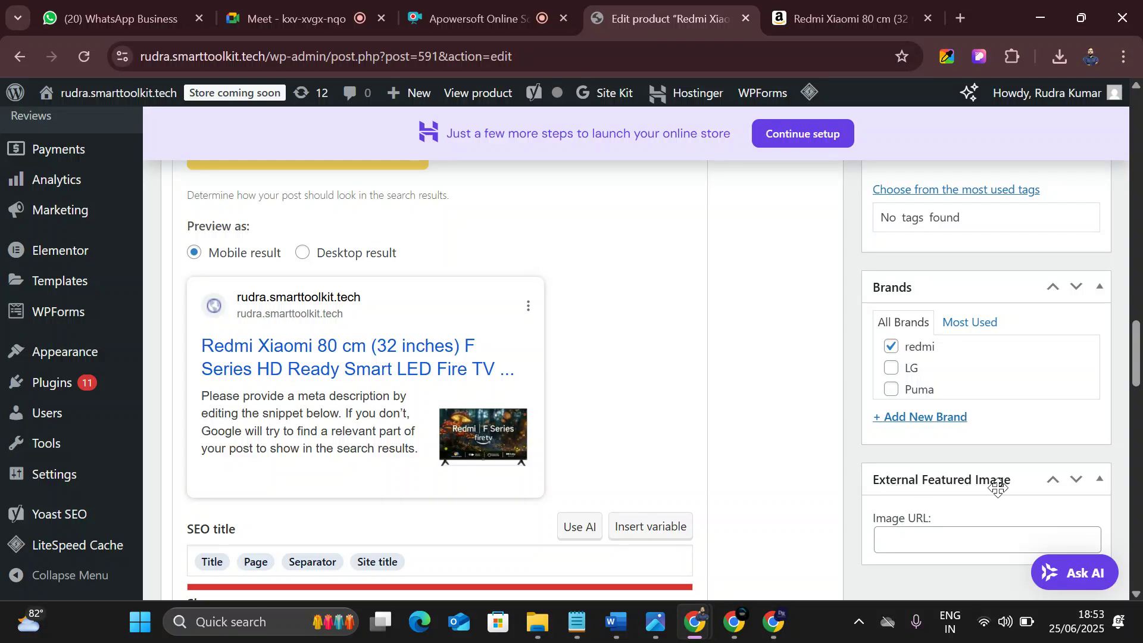
{"action": "left_click", "coordinate": [974, 539]}
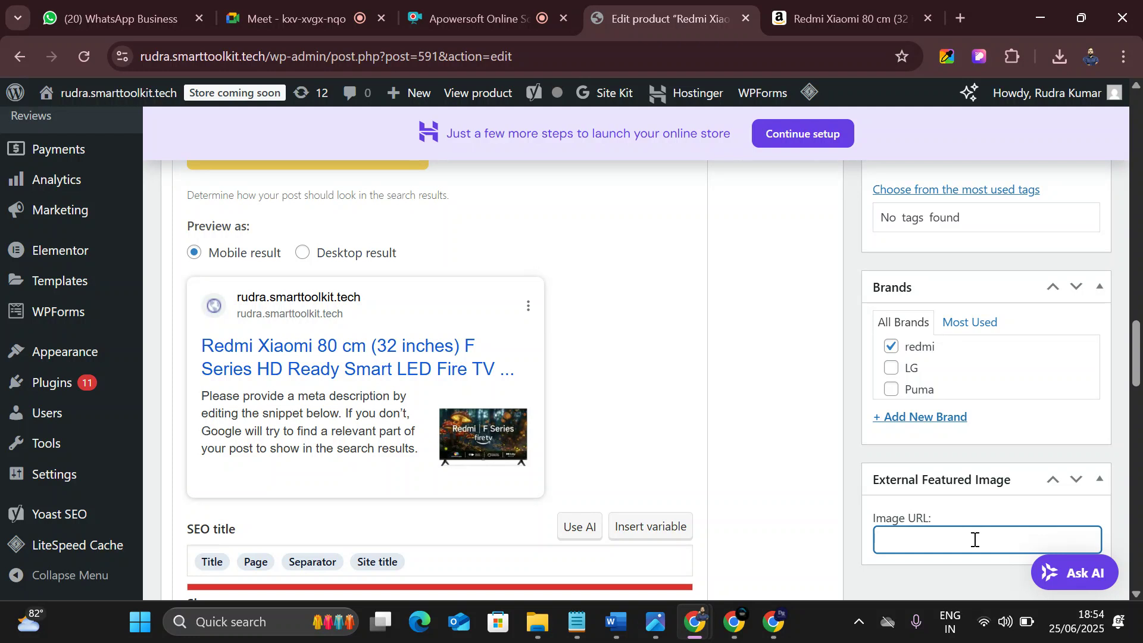
{"action": "scroll", "coordinate": [541, 316], "scroll_direction": "up", "scroll_amount": 7}
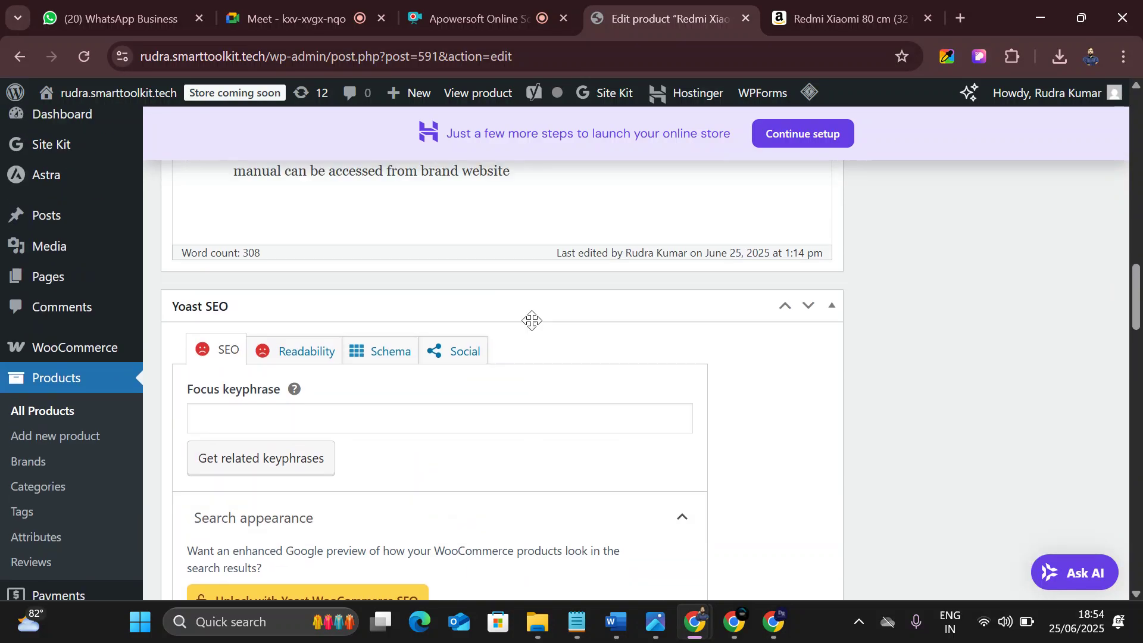
{"action": "scroll", "coordinate": [531, 320], "scroll_direction": "up", "scroll_amount": 4}
{"action": "scroll", "coordinate": [525, 327], "scroll_direction": "down", "scroll_amount": 11}
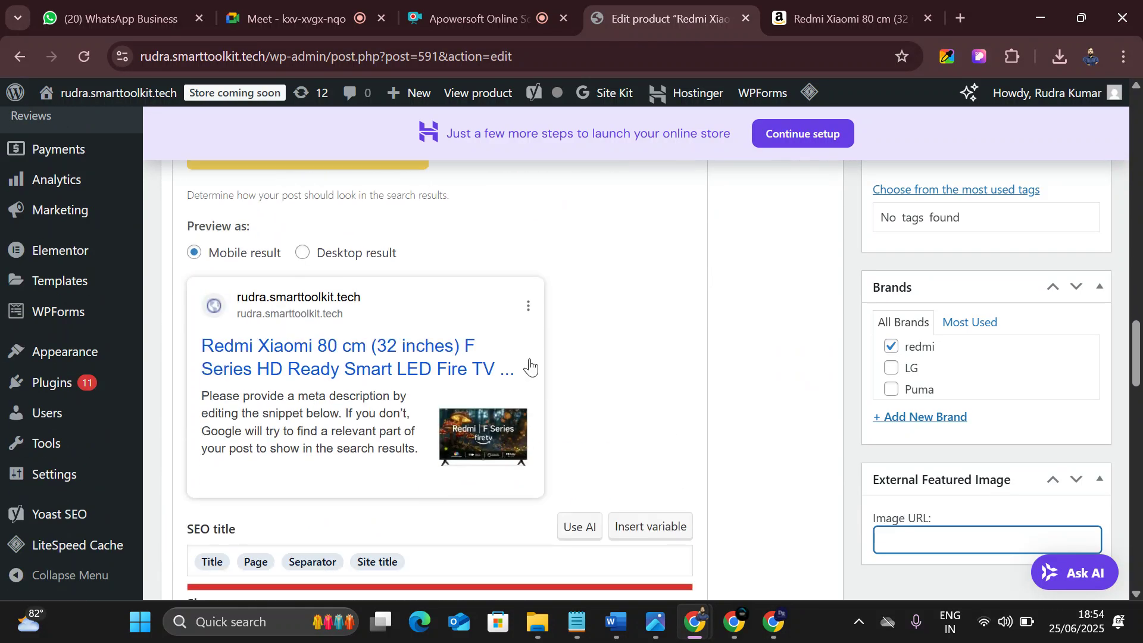
{"action": "scroll", "coordinate": [530, 363], "scroll_direction": "down", "scroll_amount": 14}
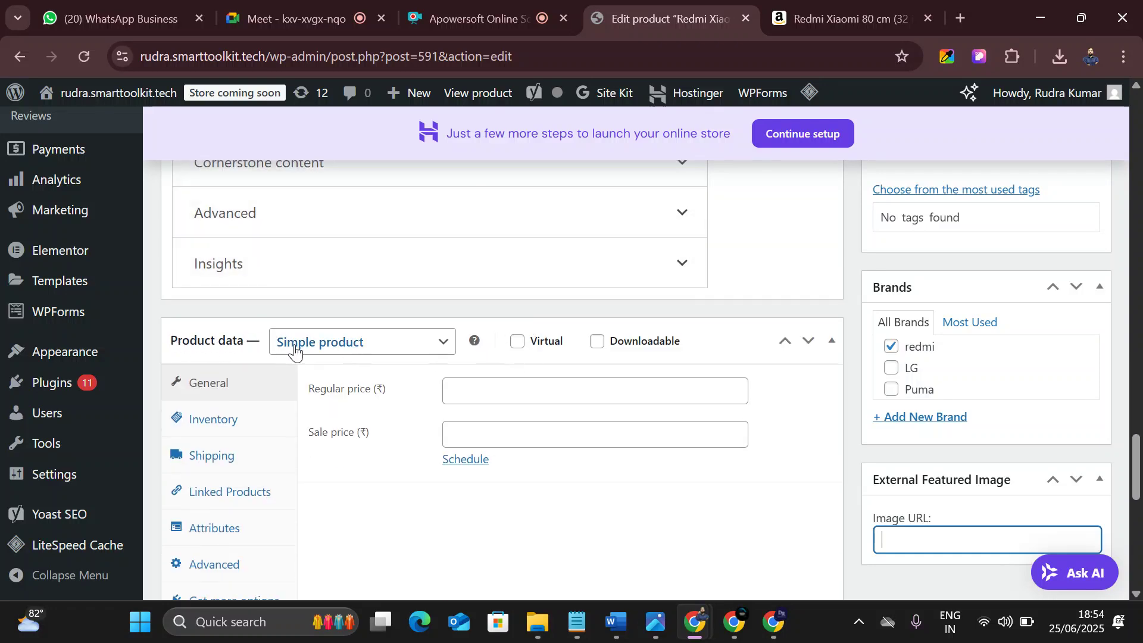
- Keep the product type as Simple product and set the regular price to 9000
{"action": "left_click", "coordinate": [342, 352]}
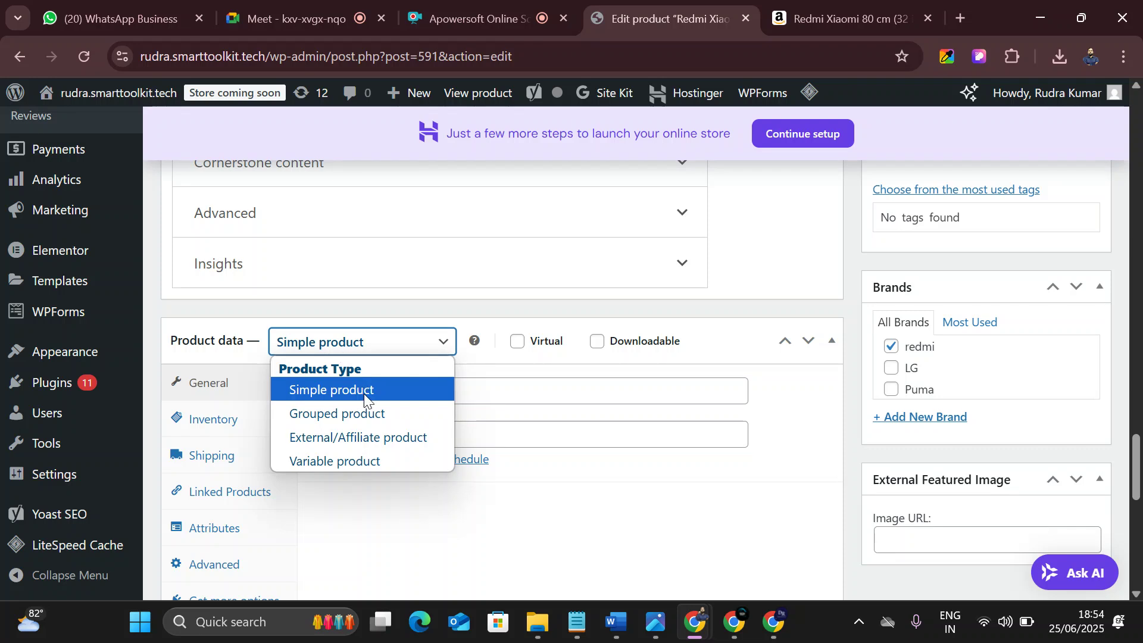
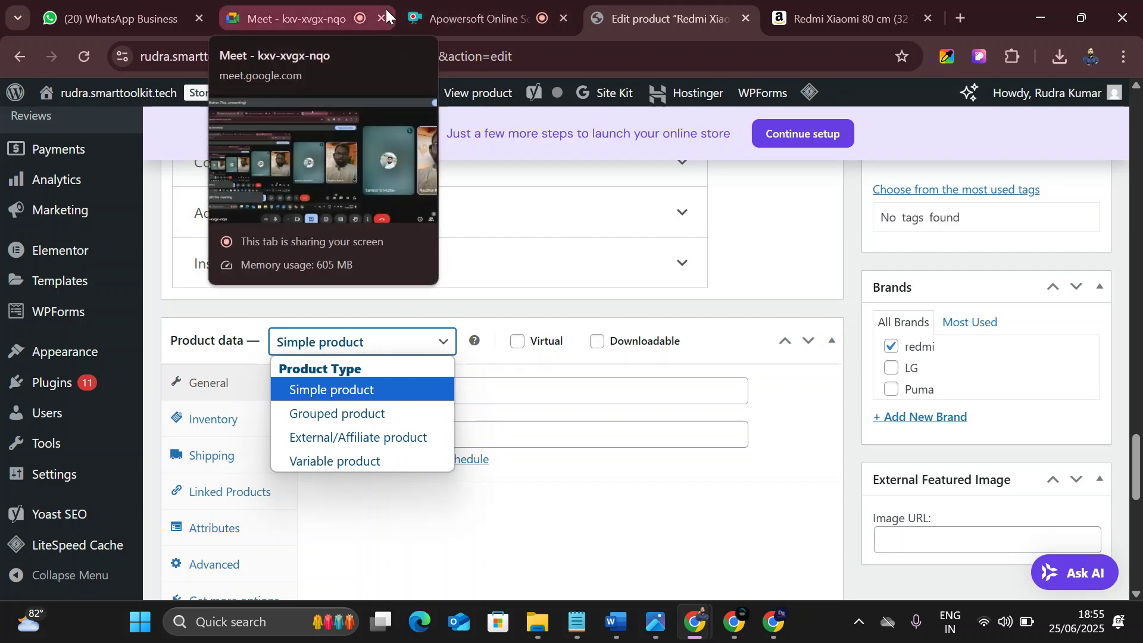
{"action": "left_click", "coordinate": [354, 396]}
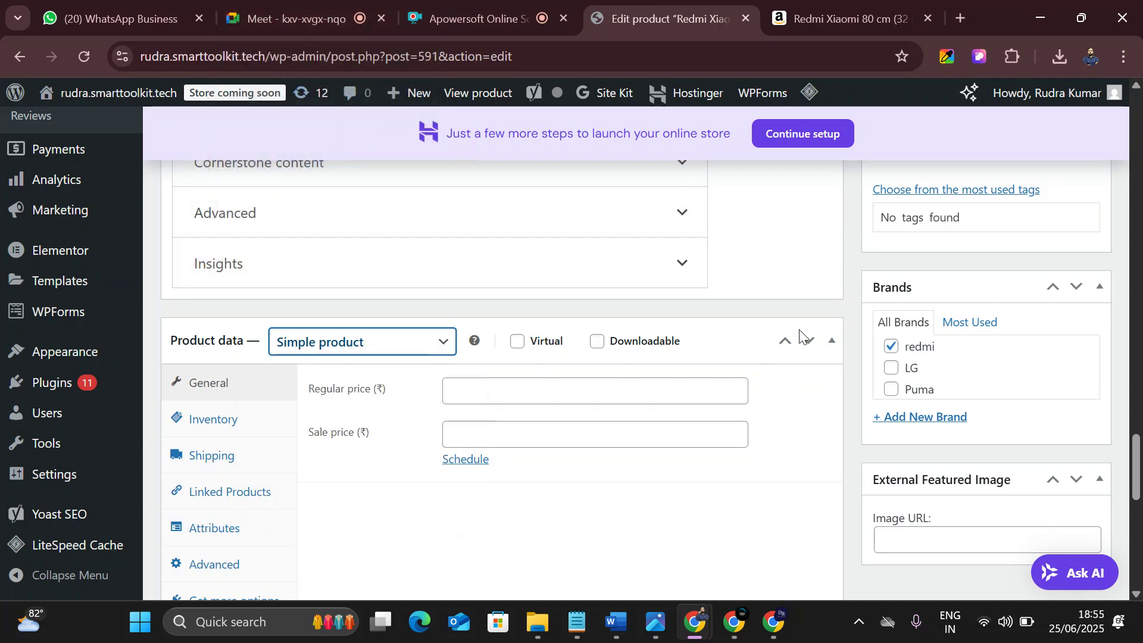
{"action": "scroll", "coordinate": [801, 335], "scroll_direction": "up", "scroll_amount": 3}
{"action": "scroll", "coordinate": [810, 341], "scroll_direction": "down", "scroll_amount": 4}
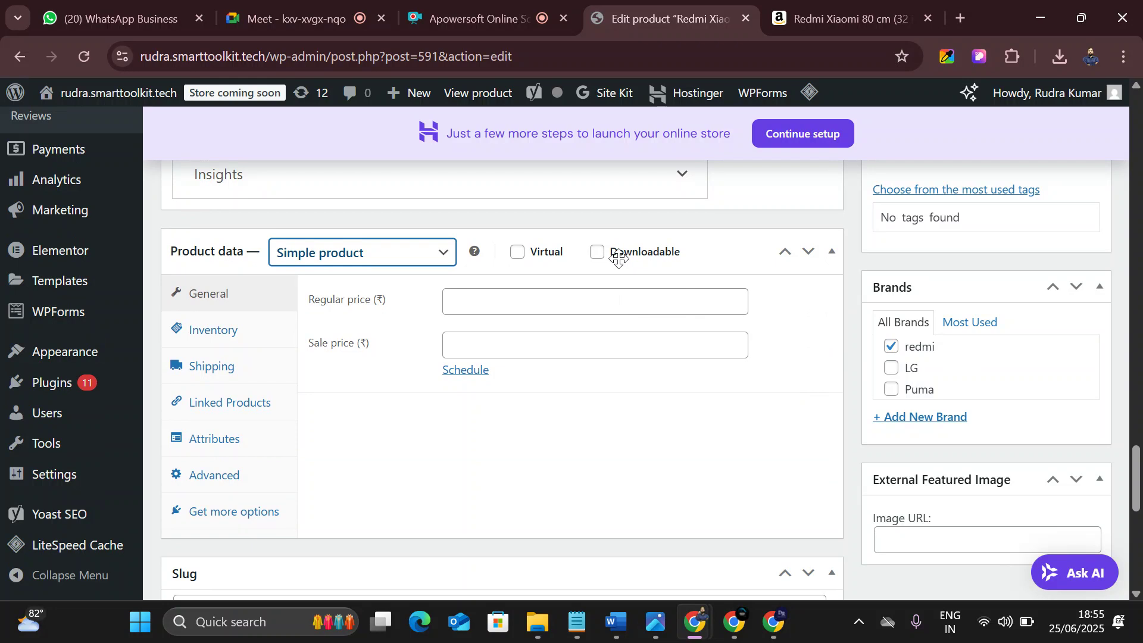
{"action": "left_click", "coordinate": [533, 303]}
{"action": "type", "text": "9000"}
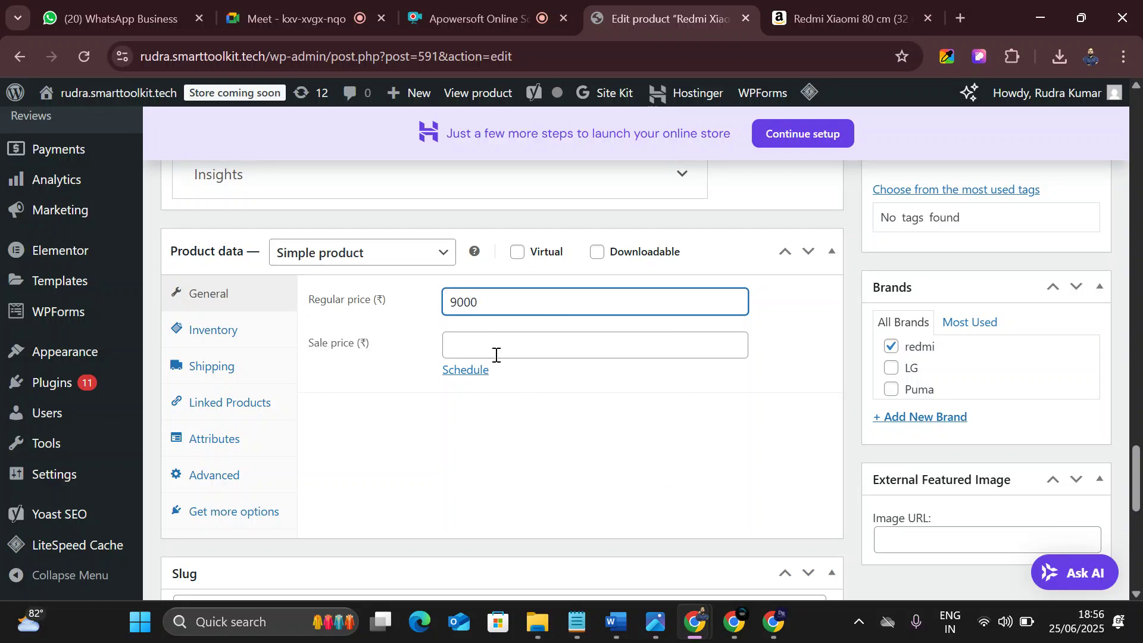
- Try to set a sale price of 12000, higher than the regular price
{"action": "left_click", "coordinate": [496, 353]}
{"action": "type", "text": "12000"}
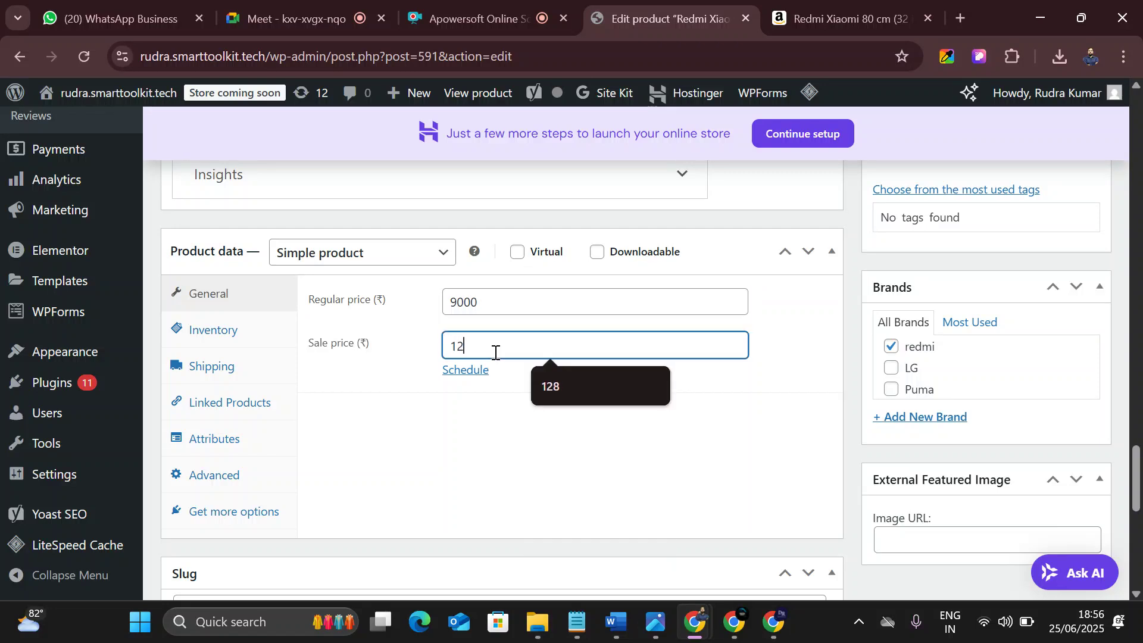
{"action": "left_click", "coordinate": [439, 409]}
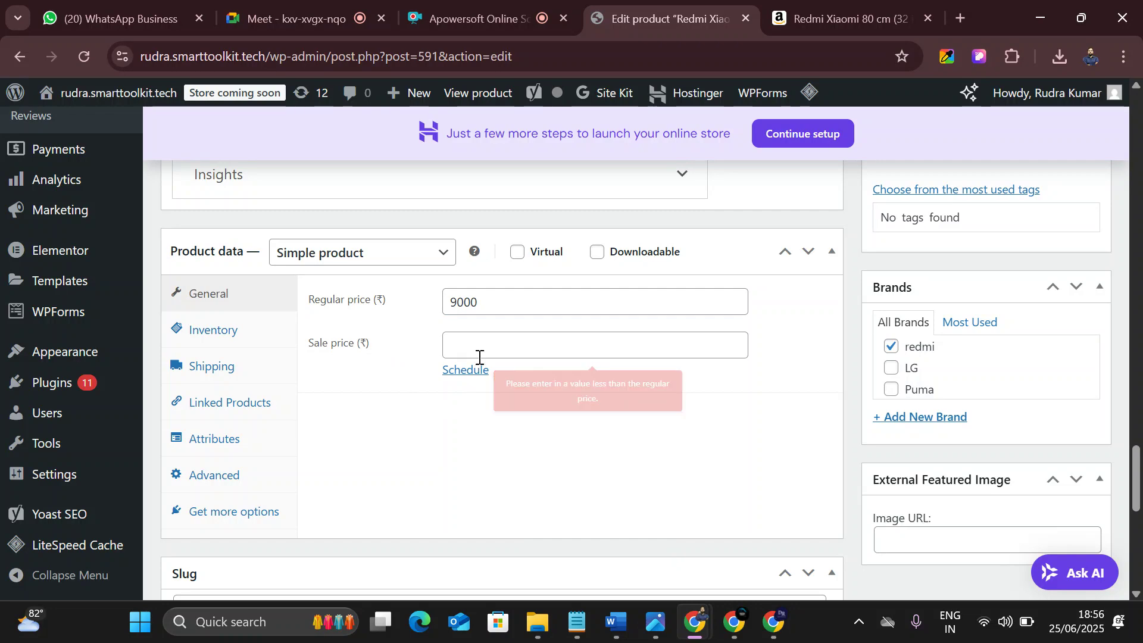
- Set the sale price to 6000 and keep Simple product as the product type
{"action": "left_click", "coordinate": [470, 336]}
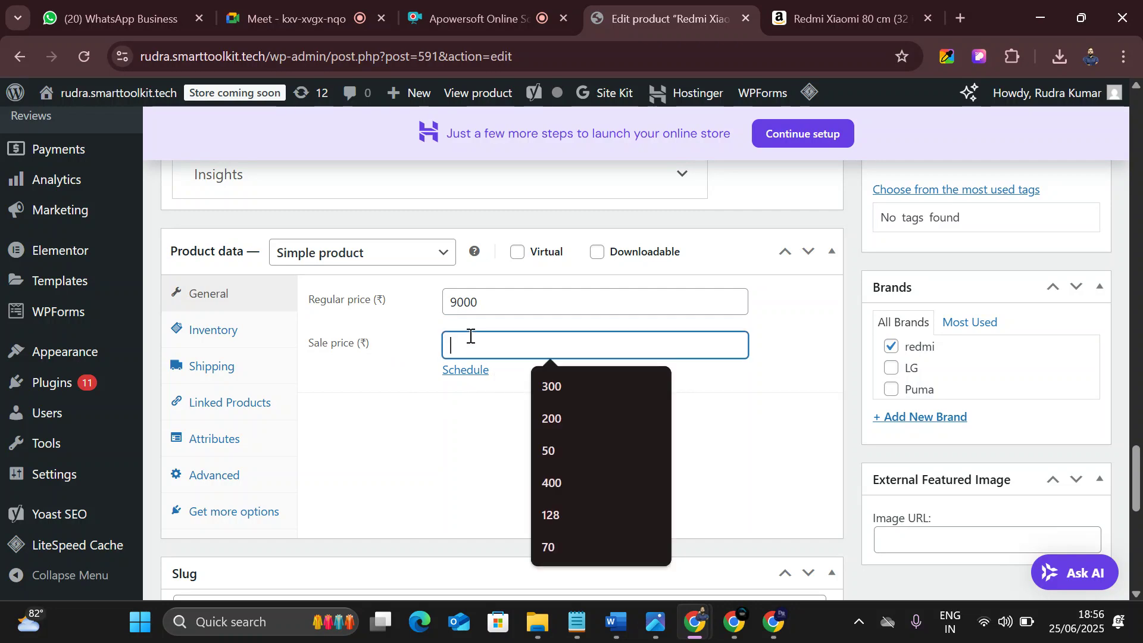
{"action": "type", "text": "6000"}
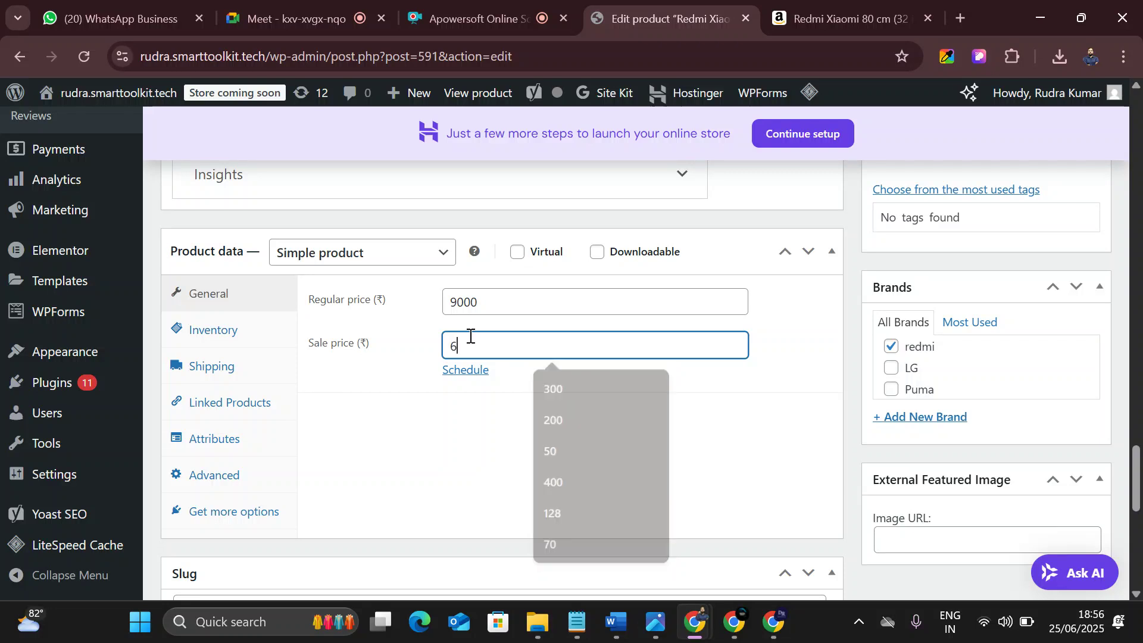
{"action": "left_click", "coordinate": [401, 411]}
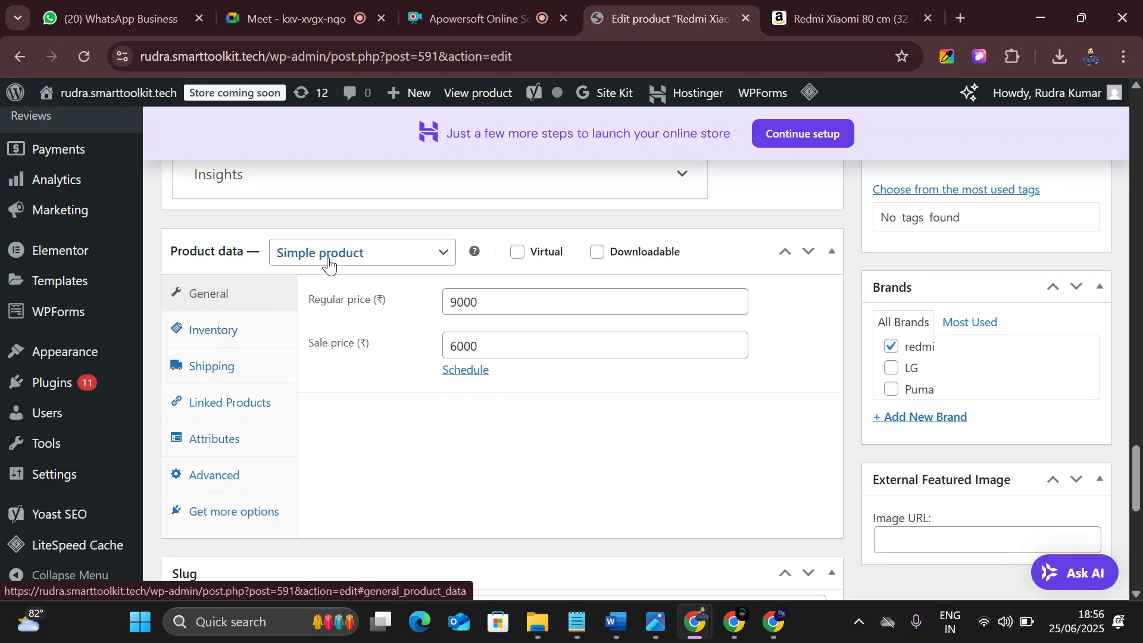
{"action": "left_click", "coordinate": [357, 262]}
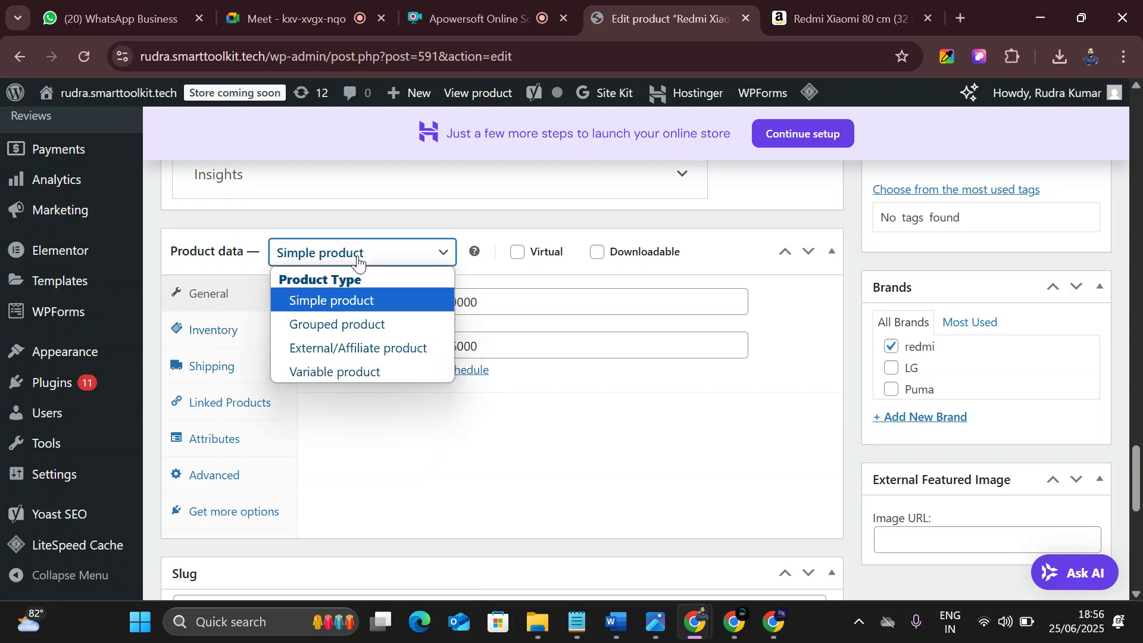
{"action": "left_click", "coordinate": [355, 299]}
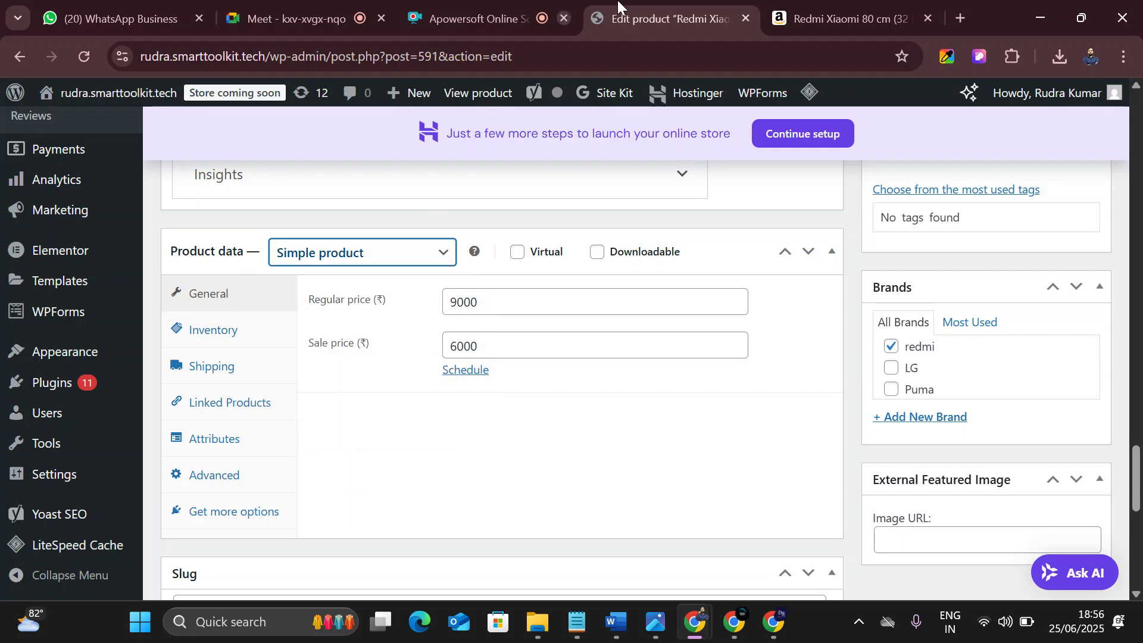
- Switch to the Redmi TV's Amazon page and view its title and price section
{"action": "left_click", "coordinate": [802, 12]}
{"action": "scroll", "coordinate": [619, 387], "scroll_direction": "up", "scroll_amount": 5}
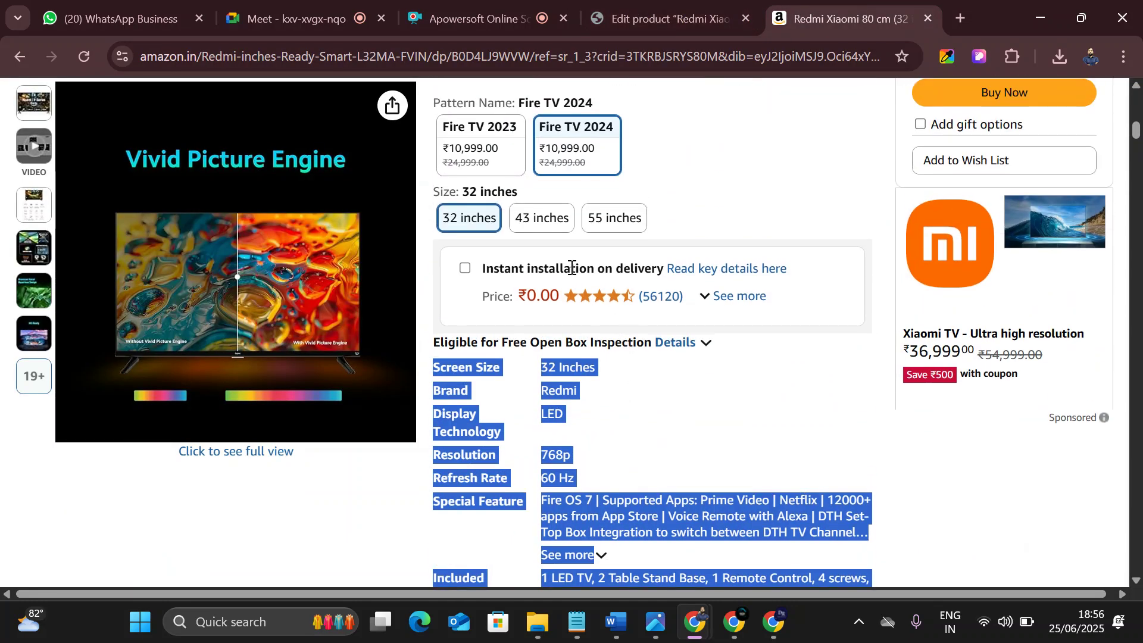
{"action": "scroll", "coordinate": [583, 239], "scroll_direction": "up", "scroll_amount": 6}
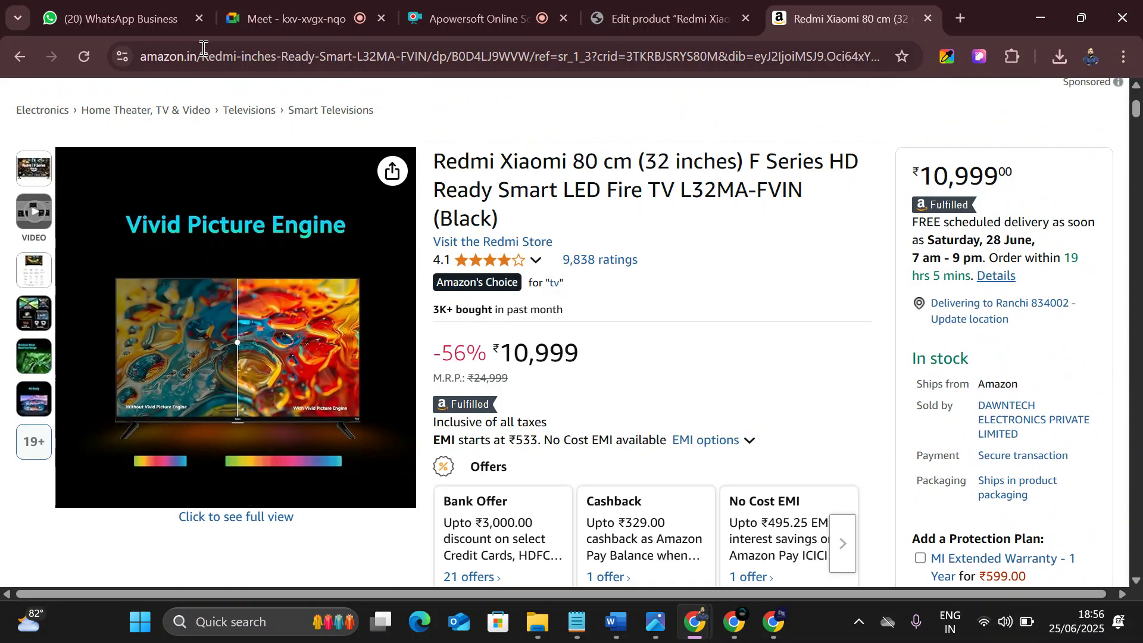
- In the Redmi TV product editor, schedule the sale price from 2025-06-24 to 2025-06-28
{"action": "left_click", "coordinate": [168, 13]}
{"action": "left_click", "coordinate": [643, 18]}
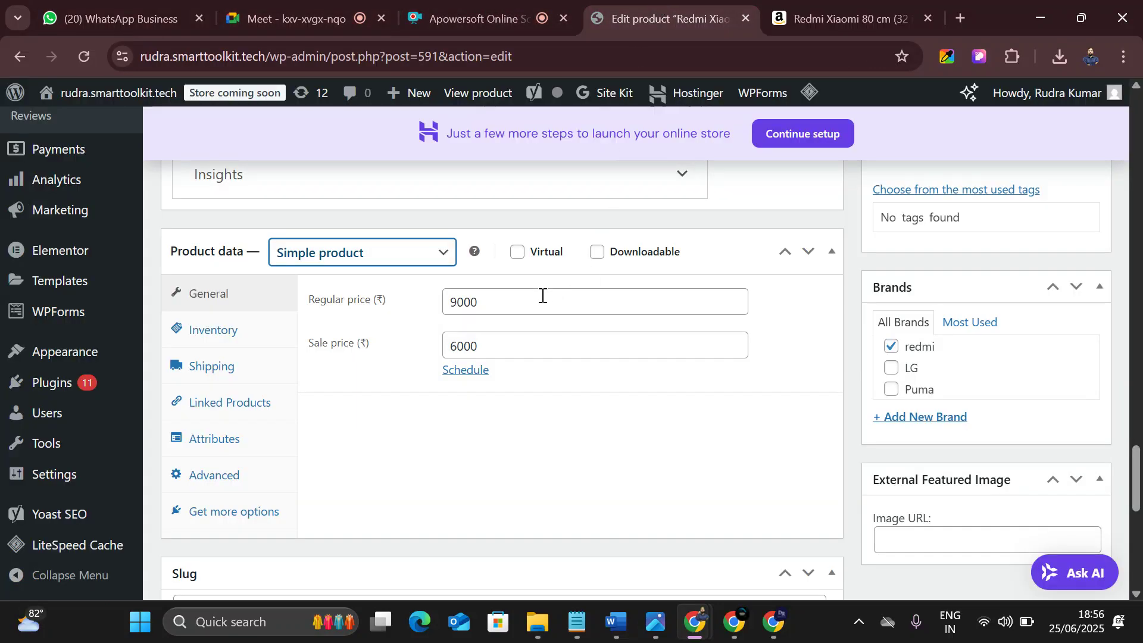
{"action": "left_click", "coordinate": [465, 371]}
{"action": "left_click", "coordinate": [525, 388]}
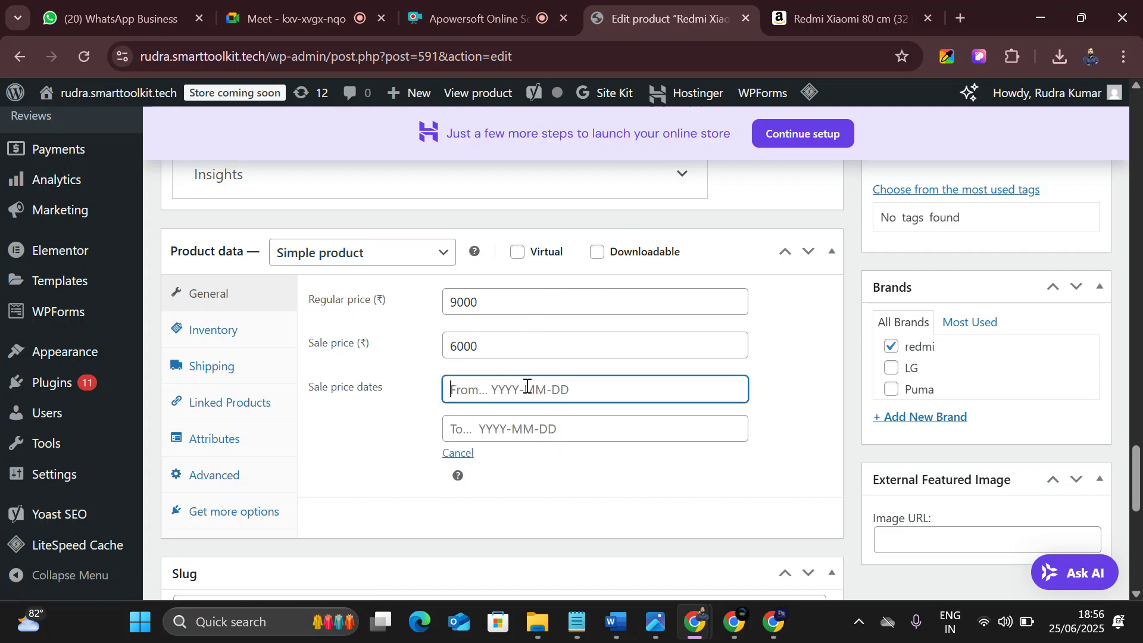
{"action": "left_click", "coordinate": [498, 294]}
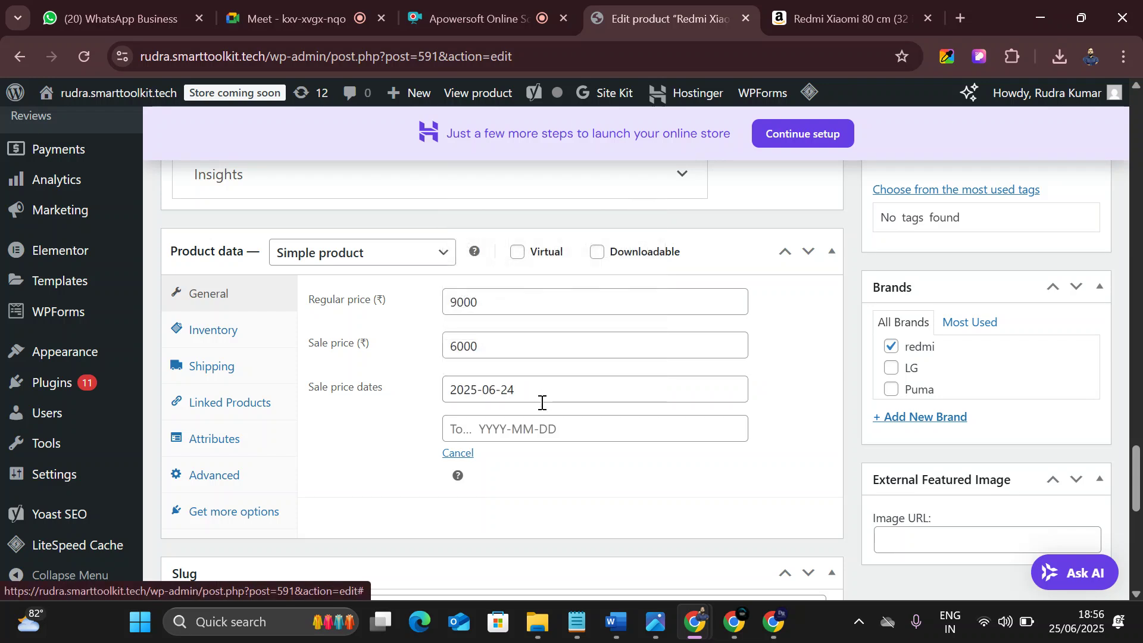
{"action": "left_click", "coordinate": [560, 426]}
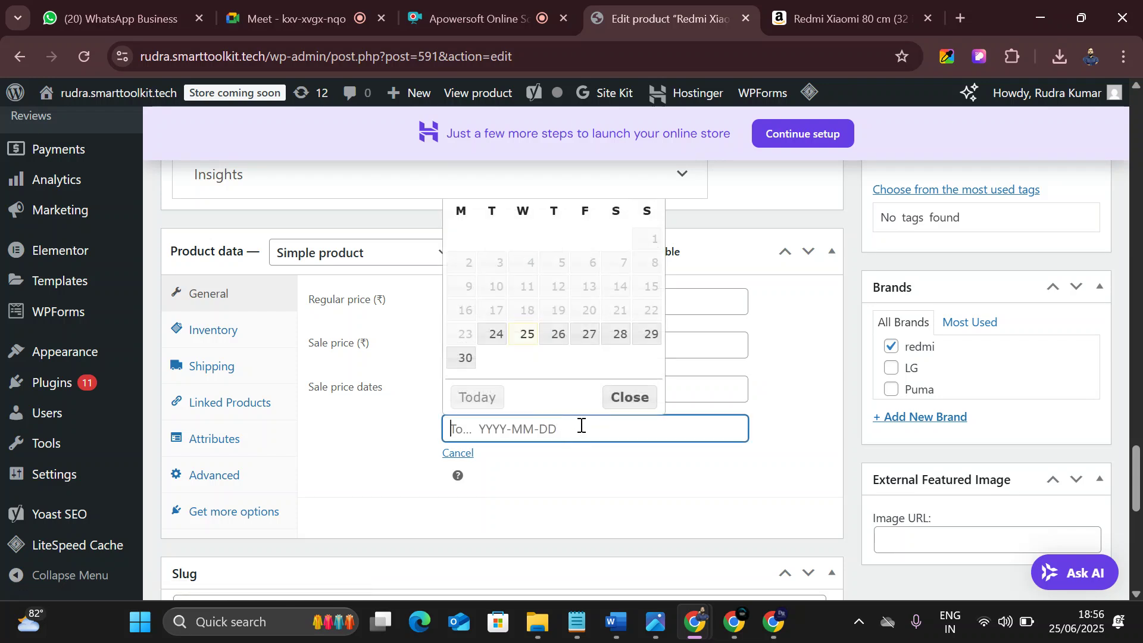
{"action": "left_click", "coordinate": [613, 335]}
- Copy the specification table from the TV's Amazon listing into the product short description
{"action": "scroll", "coordinate": [516, 493], "scroll_direction": "down", "scroll_amount": 1}
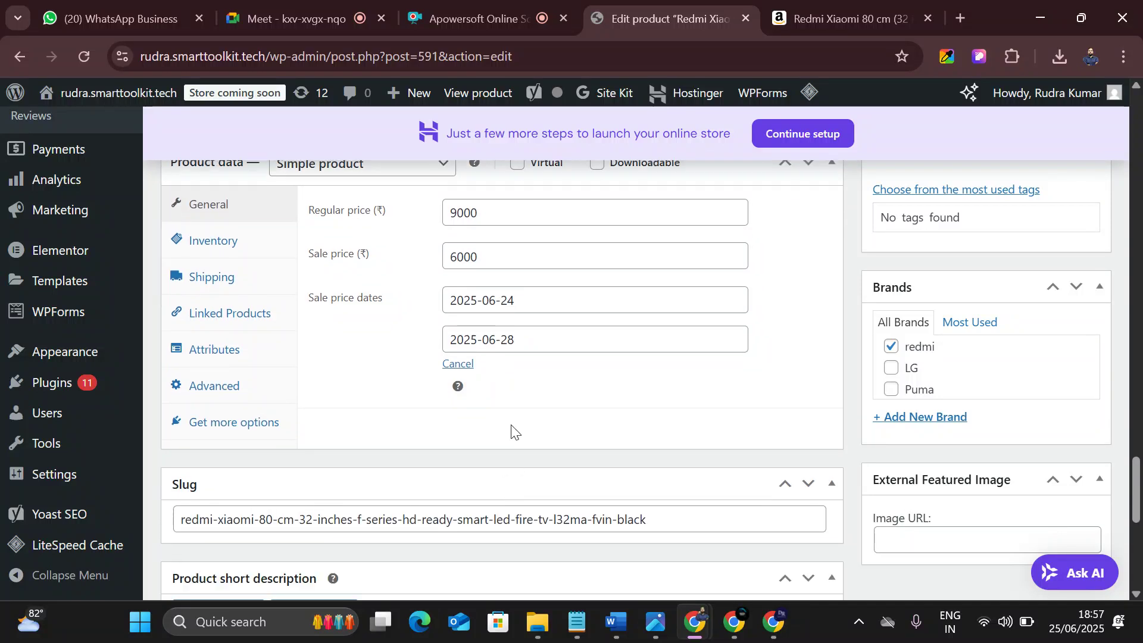
{"action": "scroll", "coordinate": [511, 471], "scroll_direction": "down", "scroll_amount": 2}
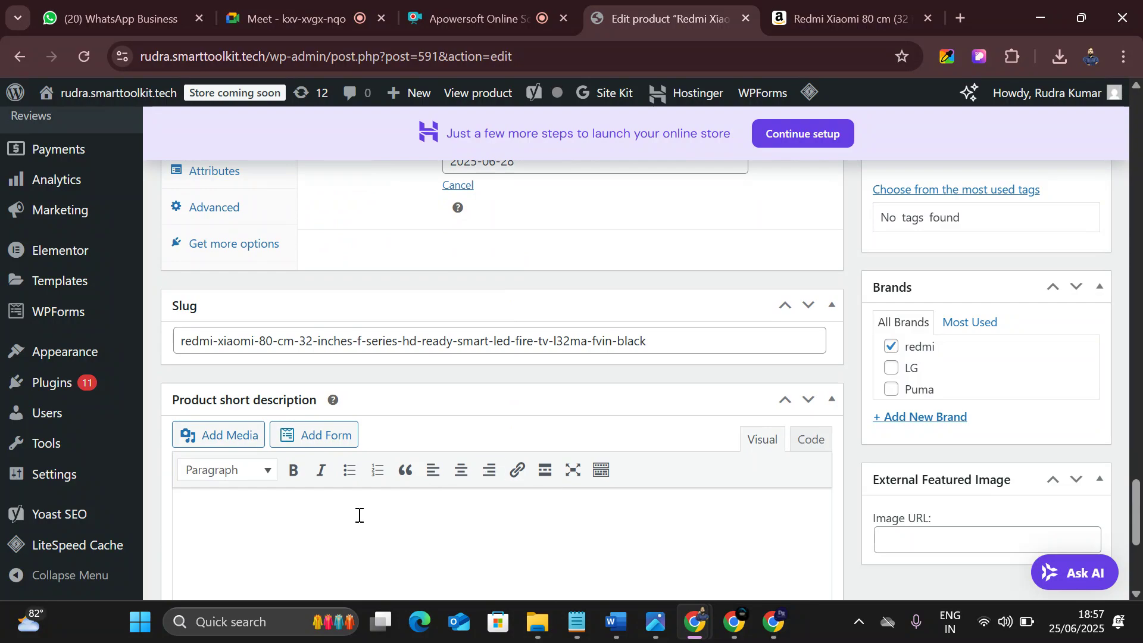
{"action": "scroll", "coordinate": [229, 513], "scroll_direction": "down", "scroll_amount": 2}
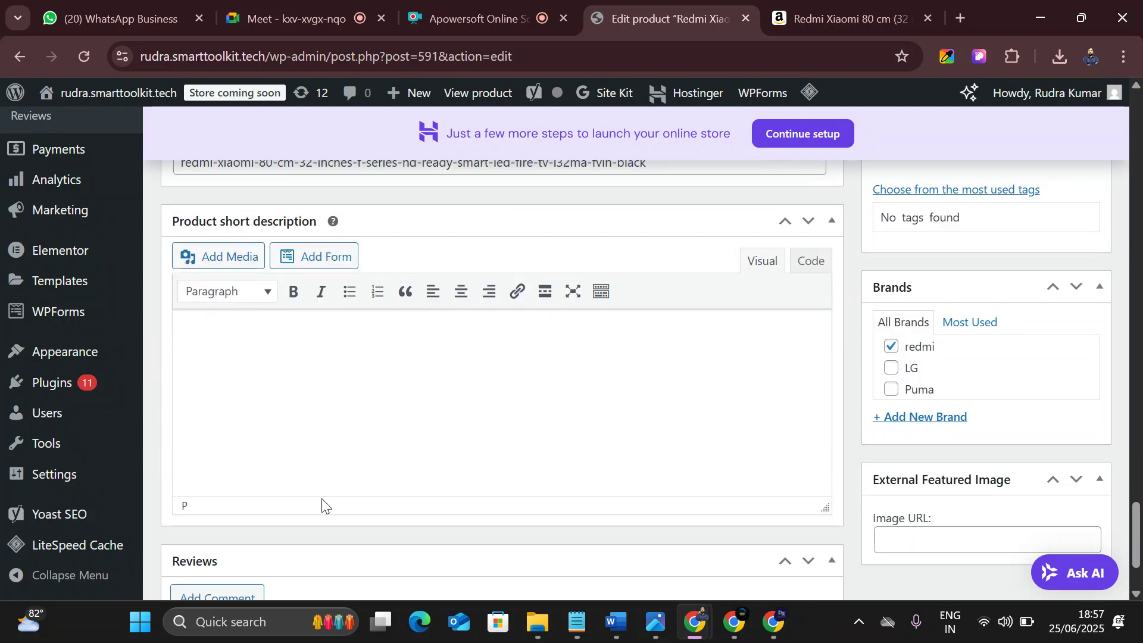
{"action": "right_click", "coordinate": [304, 373]}
{"action": "left_click", "coordinate": [822, 12]}
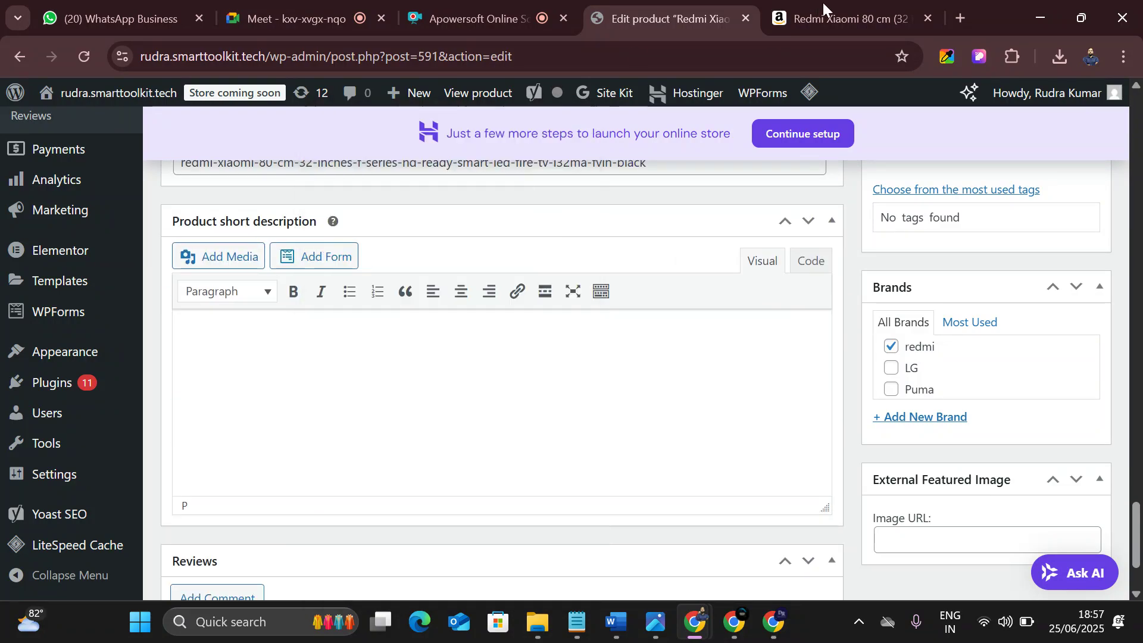
{"action": "left_click", "coordinate": [821, 12]}
{"action": "scroll", "coordinate": [613, 333], "scroll_direction": "down", "scroll_amount": 10}
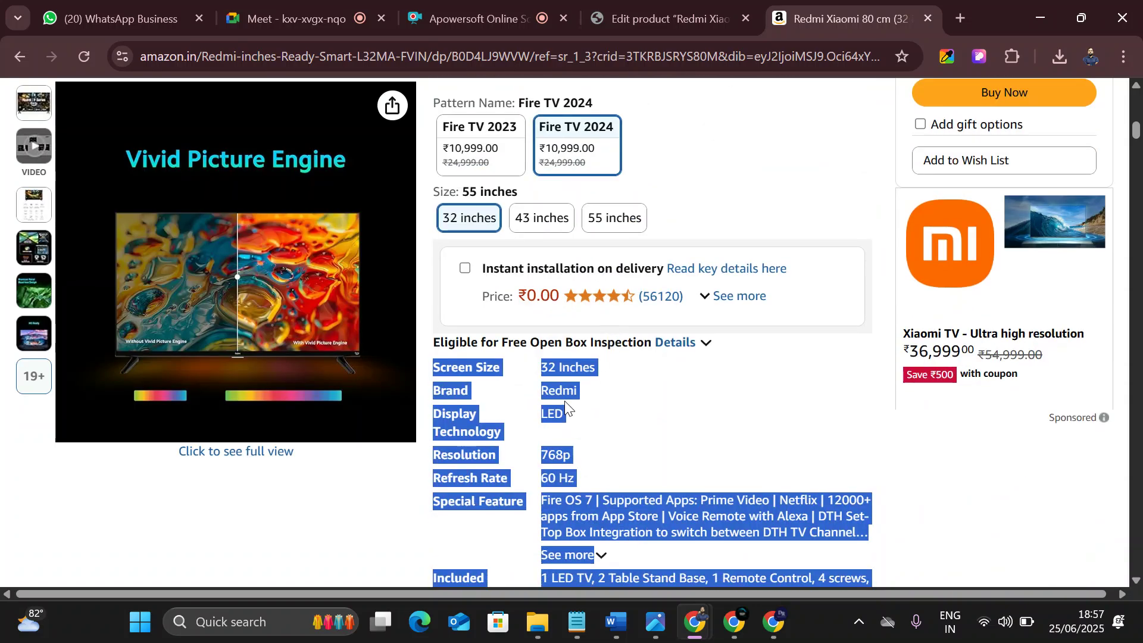
{"action": "left_click", "coordinate": [503, 15]}
{"action": "left_click", "coordinate": [661, 18]}
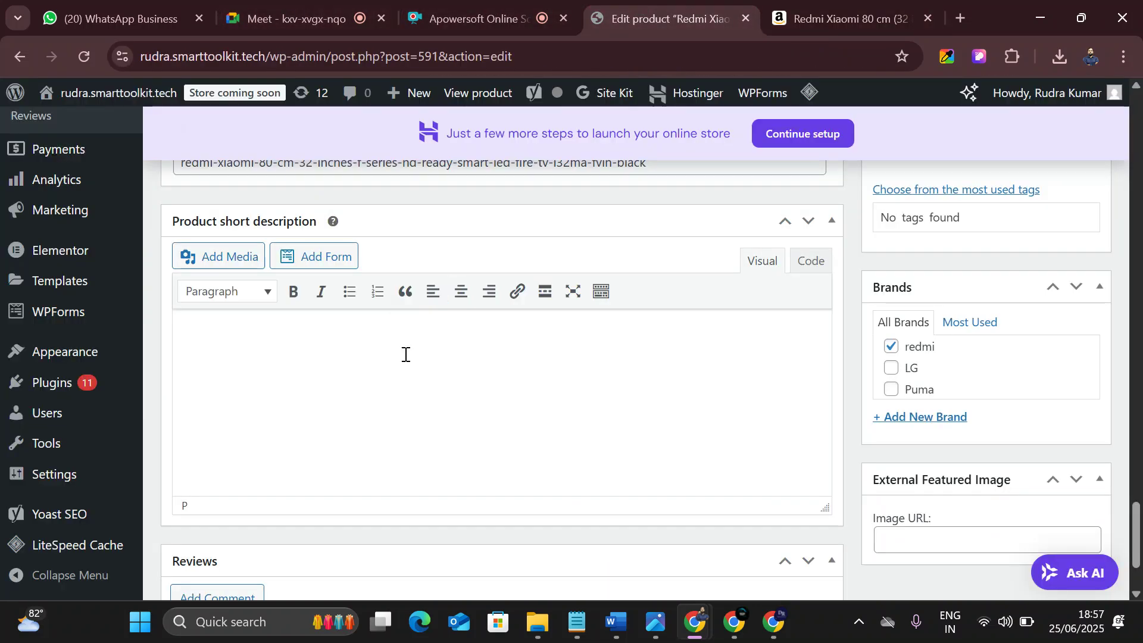
{"action": "key", "text": "ctrl+v"}
{"action": "scroll", "coordinate": [474, 378], "scroll_direction": "down", "scroll_amount": 5}
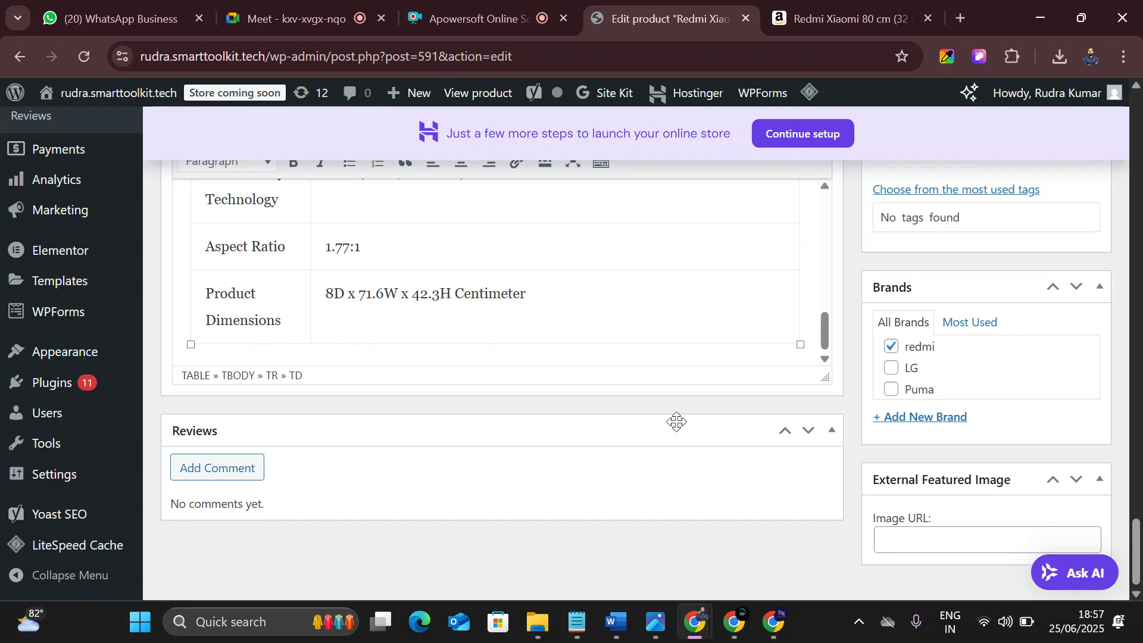
- Update the published product to save its sale dates and short description
{"action": "scroll", "coordinate": [1030, 441], "scroll_direction": "up", "scroll_amount": 15}
{"action": "scroll", "coordinate": [1051, 380], "scroll_direction": "up", "scroll_amount": 15}
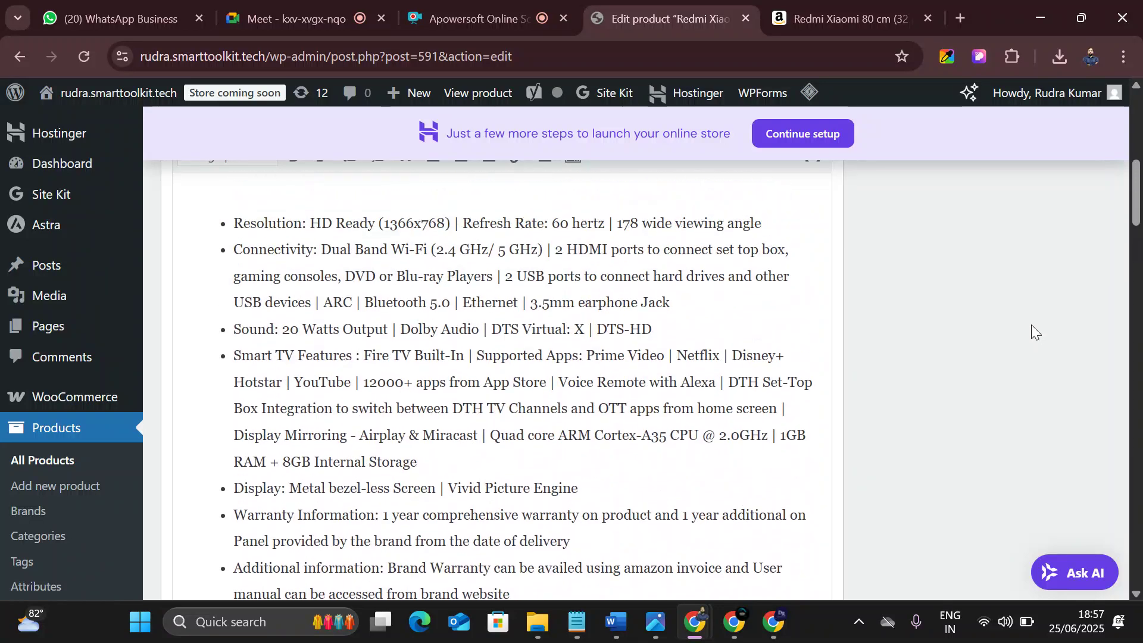
{"action": "scroll", "coordinate": [1033, 330], "scroll_direction": "up", "scroll_amount": 10}
{"action": "scroll", "coordinate": [1062, 410], "scroll_direction": "down", "scroll_amount": 3}
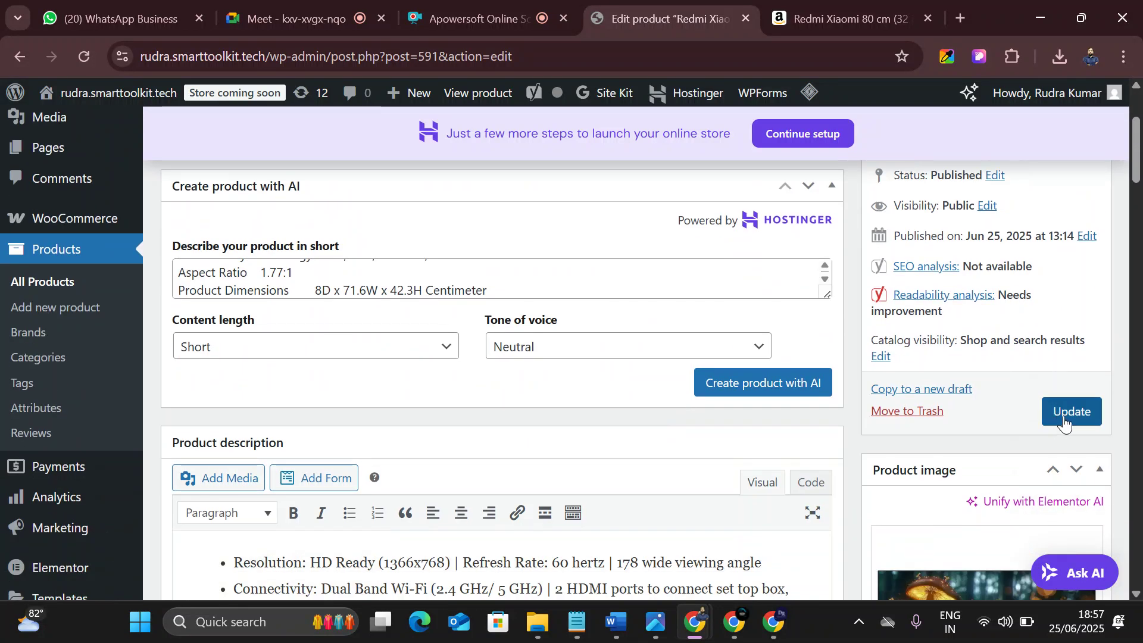
{"action": "left_click", "coordinate": [1065, 421]}
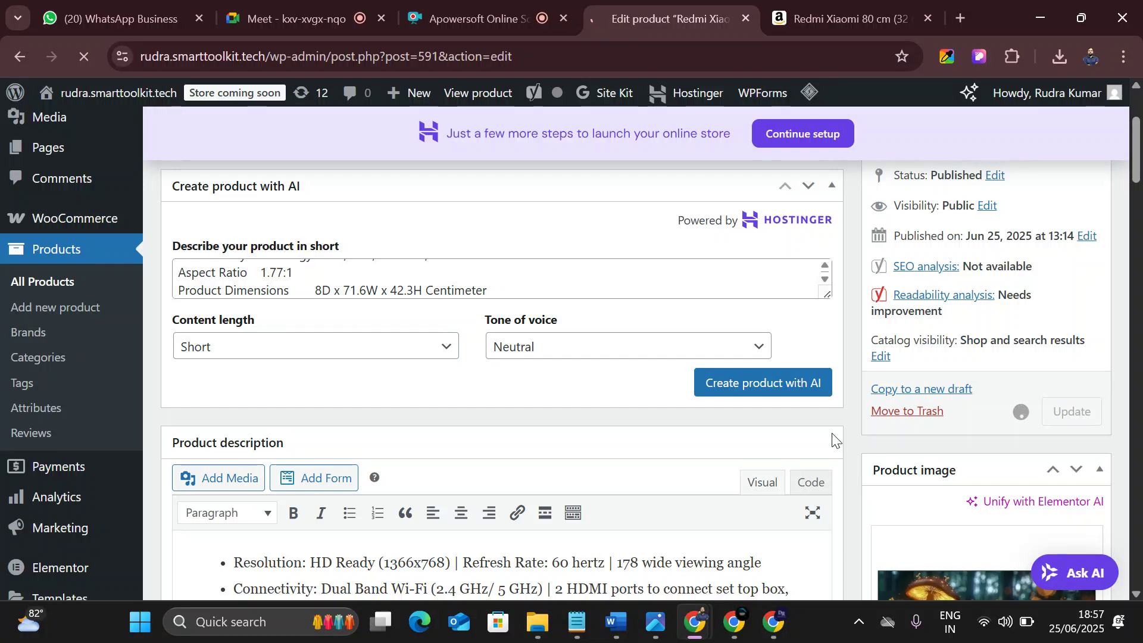
- Open the product's permalink and review its image gallery, title, price, specification table, category, brand and description
{"action": "scroll", "coordinate": [464, 357], "scroll_direction": "up", "scroll_amount": 3}
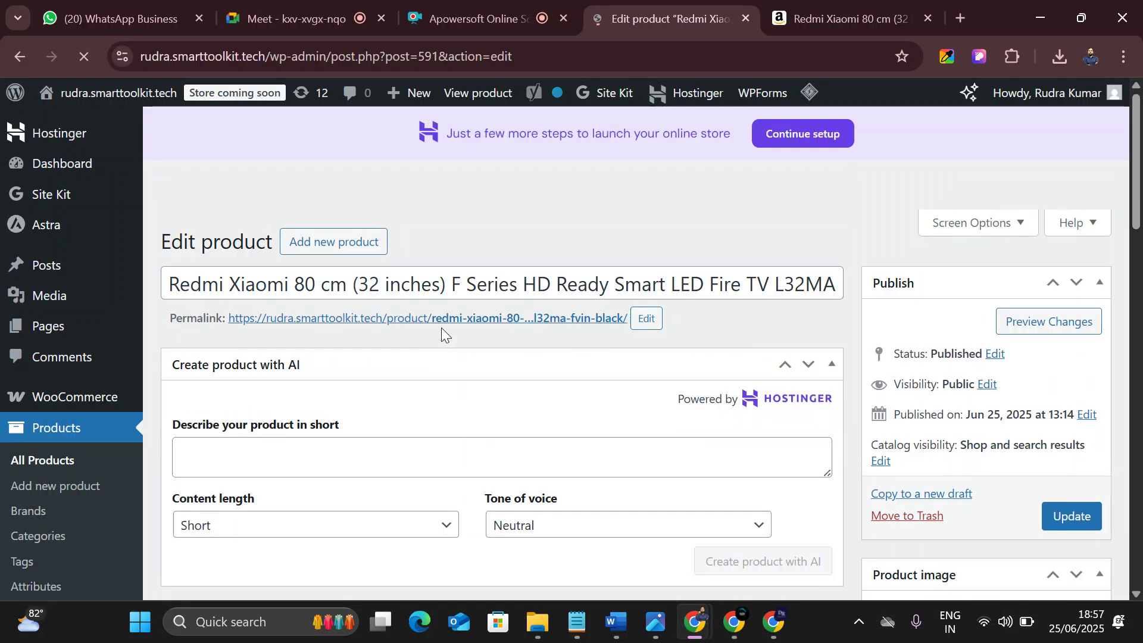
{"action": "left_click", "coordinate": [447, 325]}
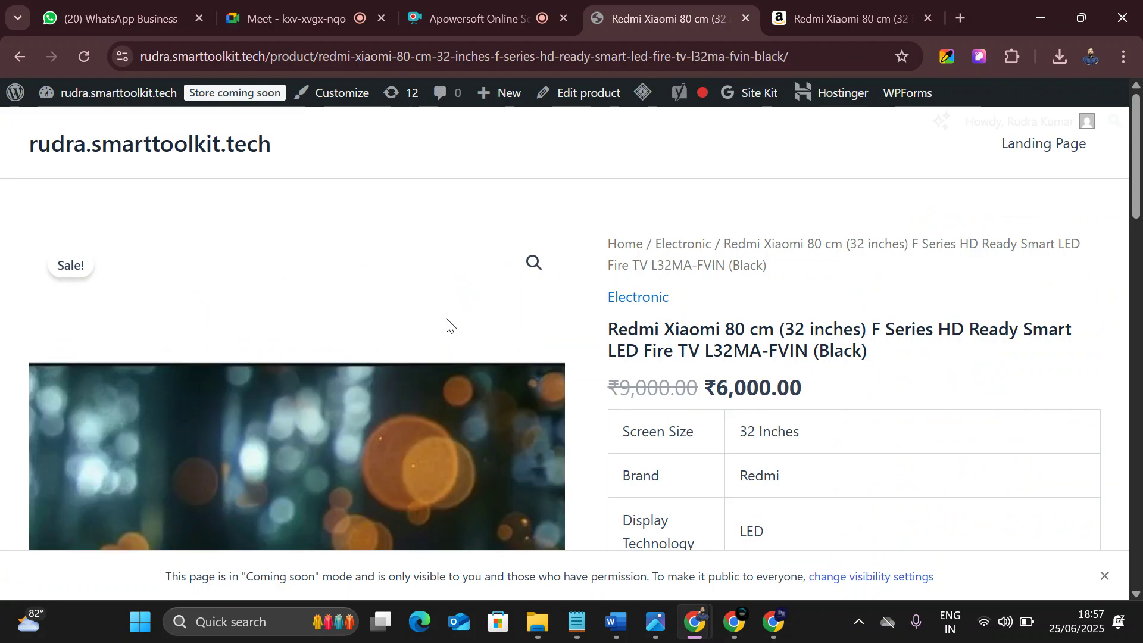
{"action": "scroll", "coordinate": [752, 376], "scroll_direction": "down", "scroll_amount": 9}
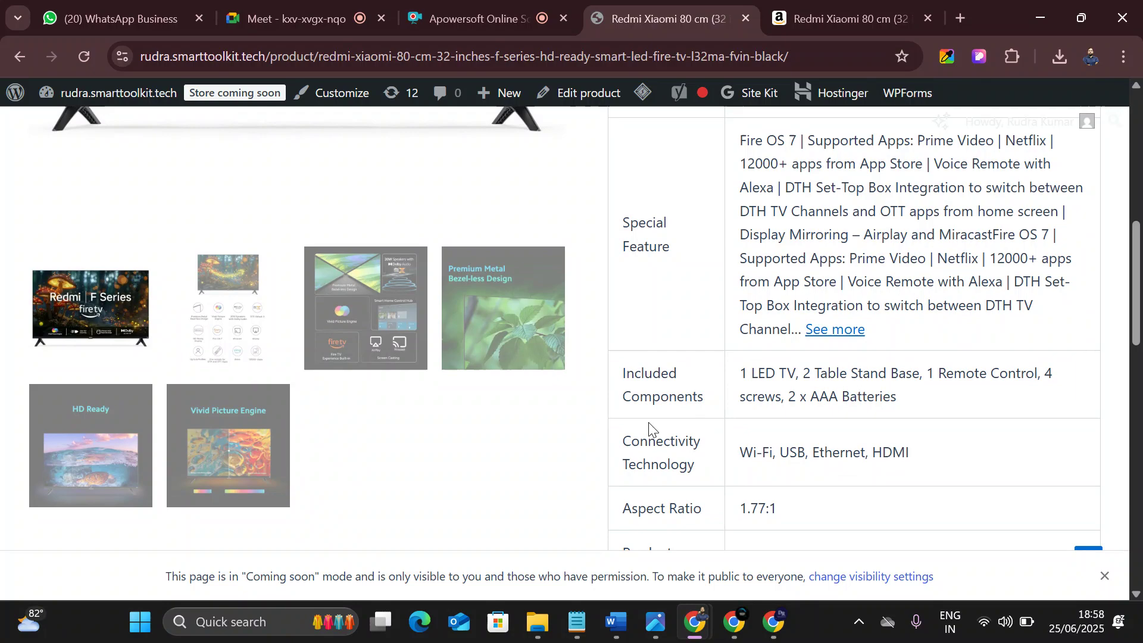
{"action": "scroll", "coordinate": [735, 405], "scroll_direction": "down", "scroll_amount": 4}
{"action": "scroll", "coordinate": [741, 397], "scroll_direction": "up", "scroll_amount": 10}
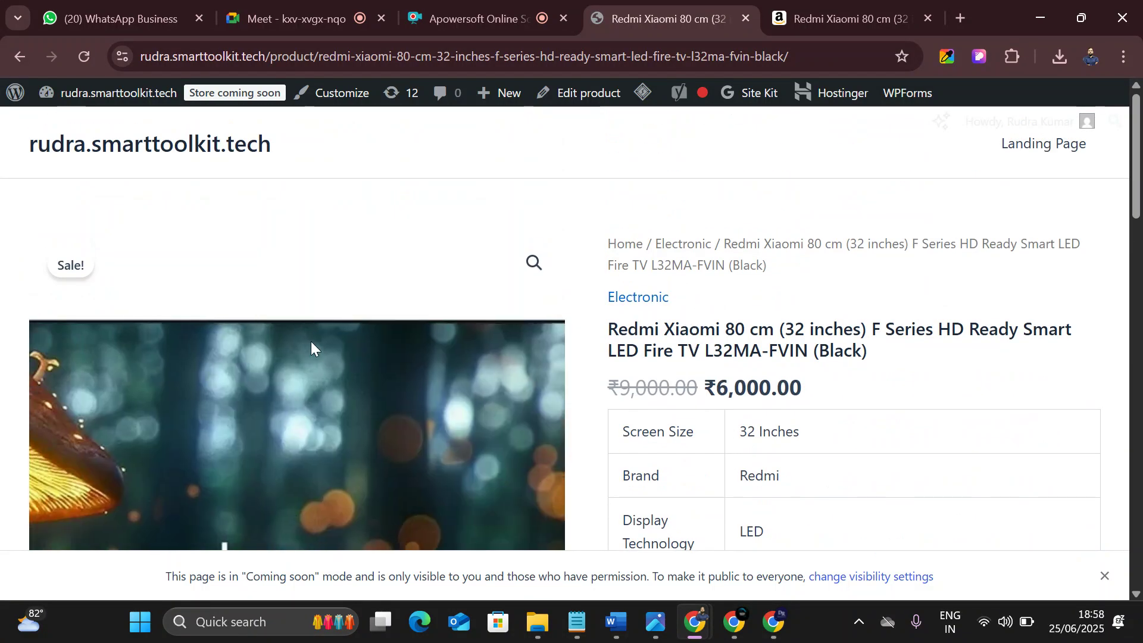
{"action": "scroll", "coordinate": [202, 342], "scroll_direction": "down", "scroll_amount": 3}
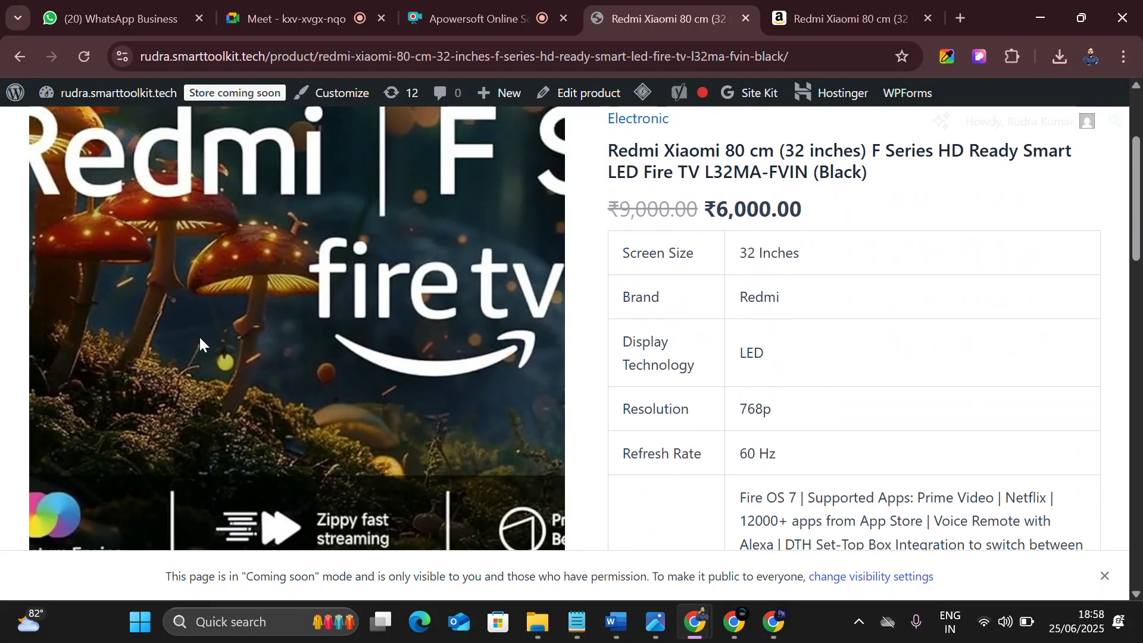
{"action": "scroll", "coordinate": [401, 331], "scroll_direction": "down", "scroll_amount": 7}
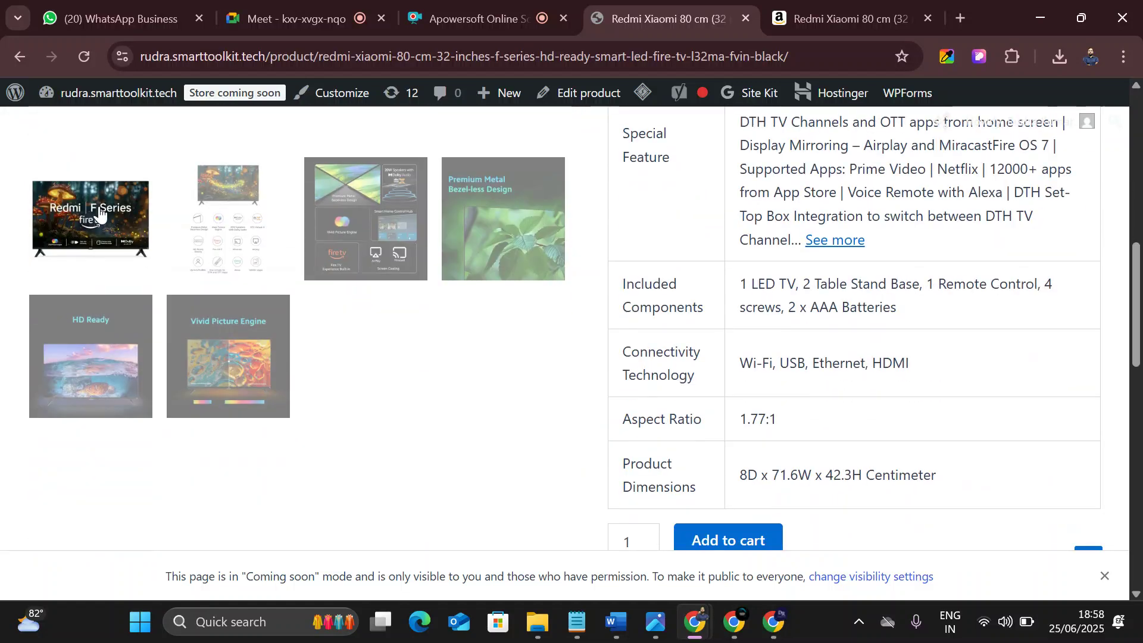
{"action": "scroll", "coordinate": [776, 437], "scroll_direction": "up", "scroll_amount": 10}
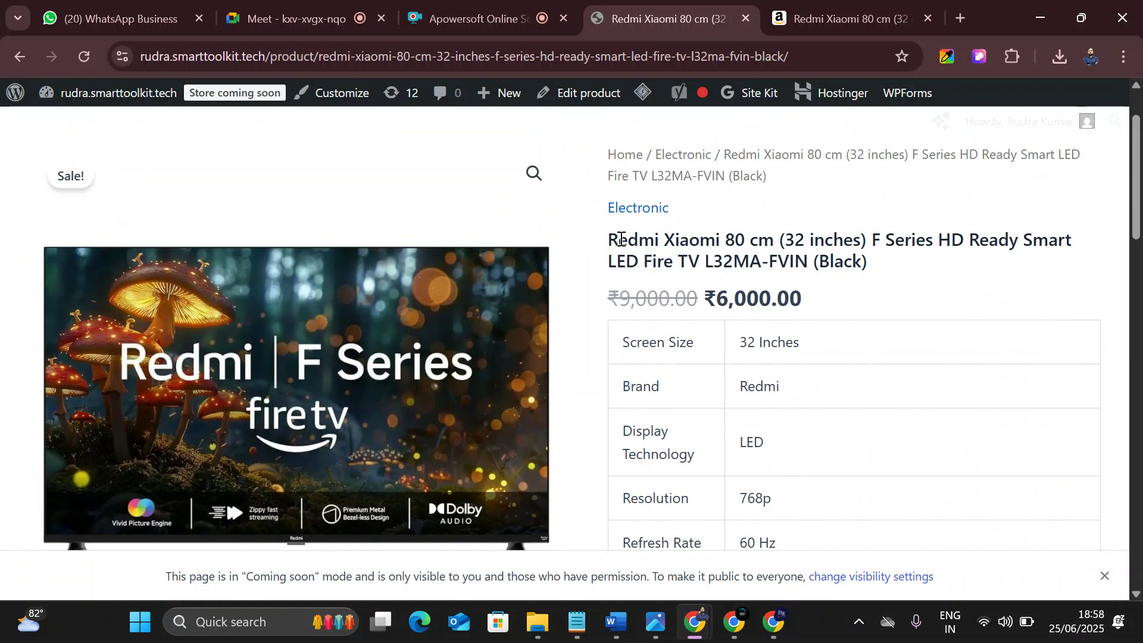
{"action": "left_click_drag", "start_coordinate": [621, 238], "coordinate": [998, 241]}
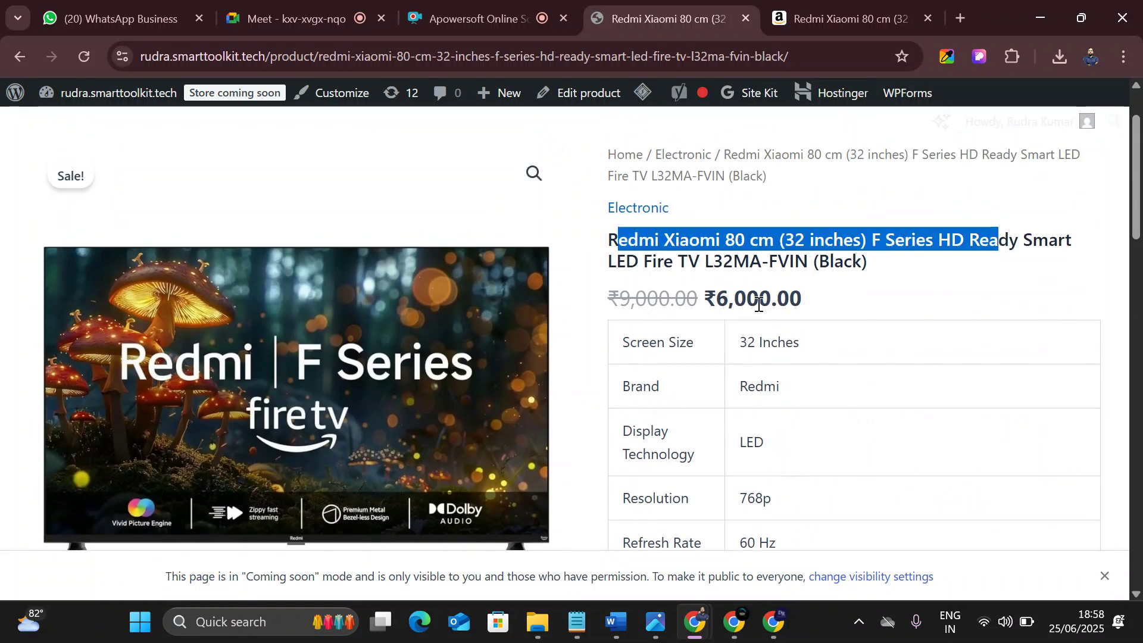
{"action": "scroll", "coordinate": [797, 368], "scroll_direction": "down", "scroll_amount": 2}
{"action": "scroll", "coordinate": [798, 367], "scroll_direction": "down", "scroll_amount": 1}
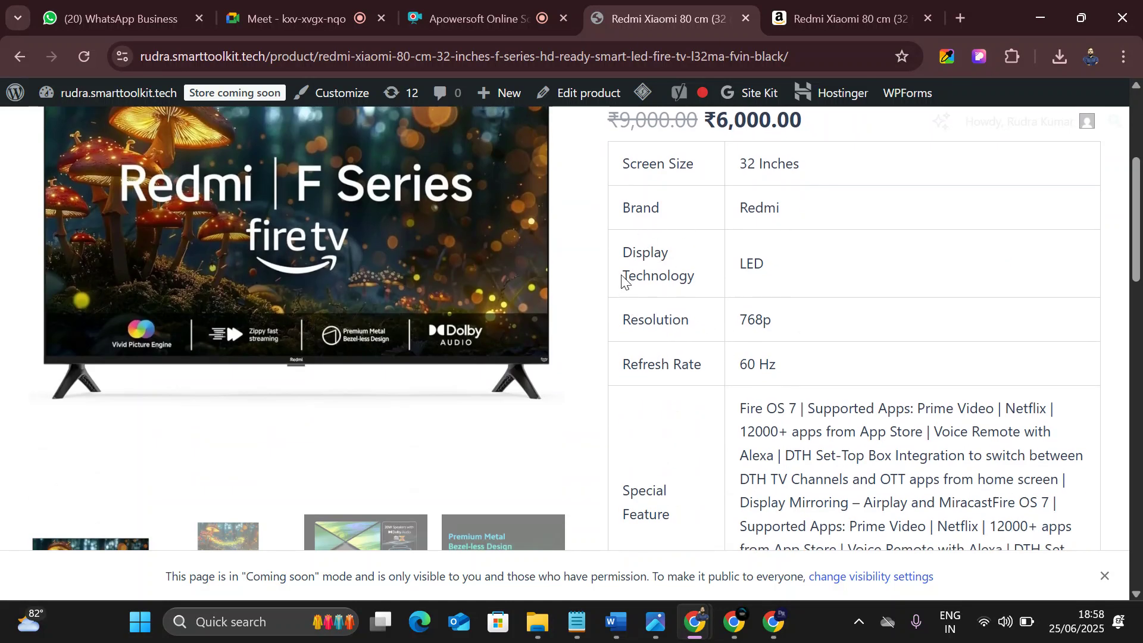
{"action": "scroll", "coordinate": [683, 354], "scroll_direction": "down", "scroll_amount": 7}
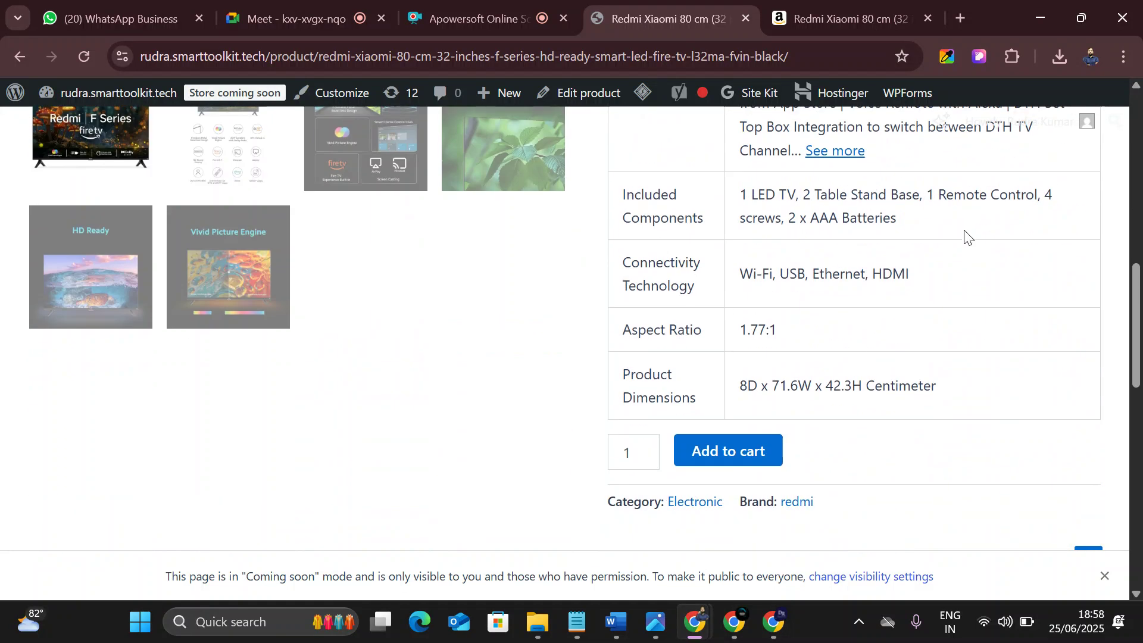
{"action": "scroll", "coordinate": [965, 236], "scroll_direction": "down", "scroll_amount": 3}
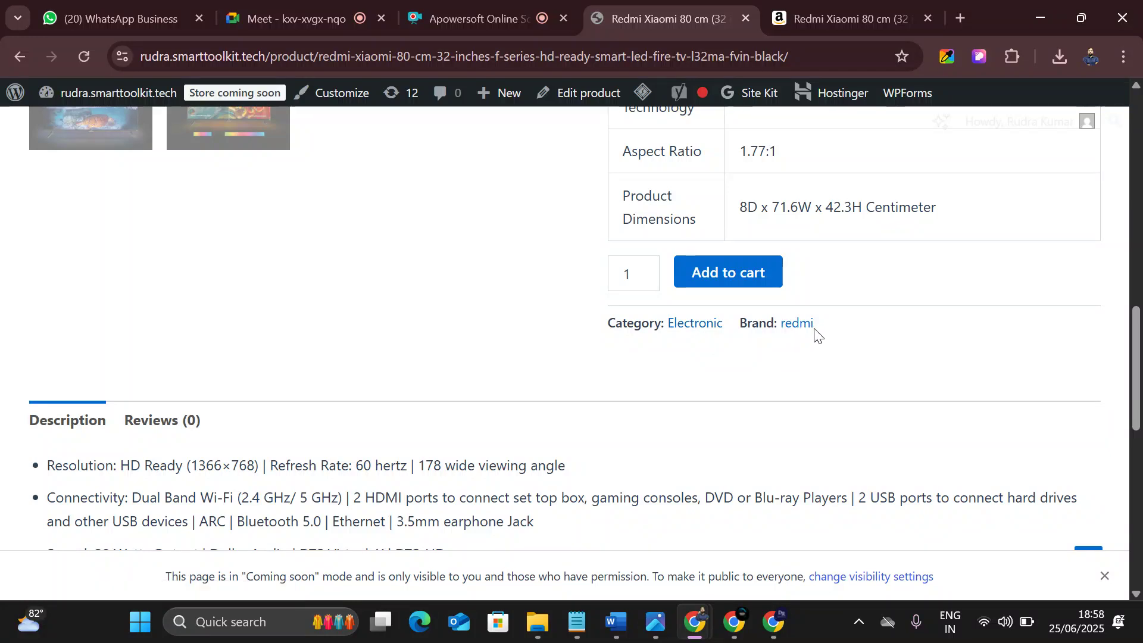
{"action": "scroll", "coordinate": [792, 304], "scroll_direction": "up", "scroll_amount": 2}
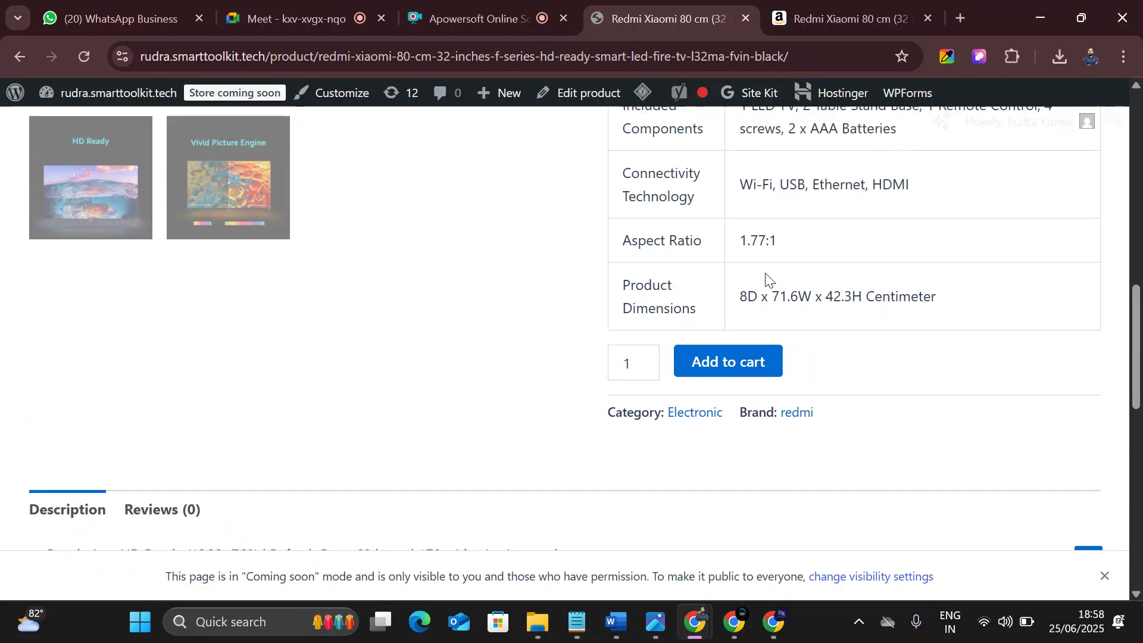
- Add one Redmi TV to the cart and view the cart contents
{"action": "left_click", "coordinate": [743, 351]}
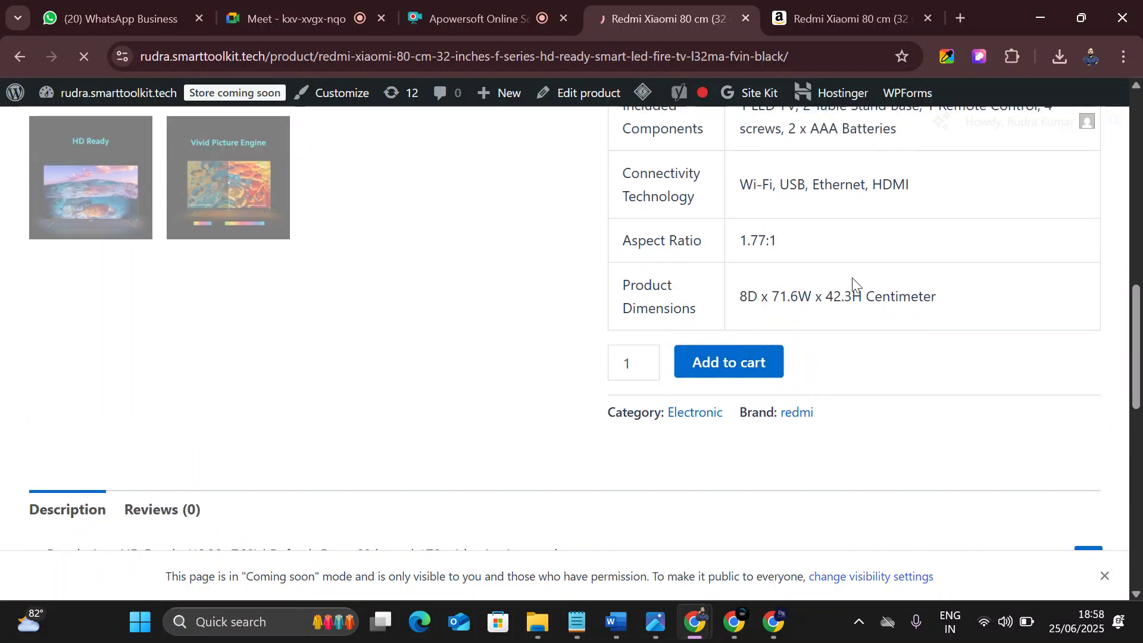
{"action": "left_click", "coordinate": [1015, 269]}
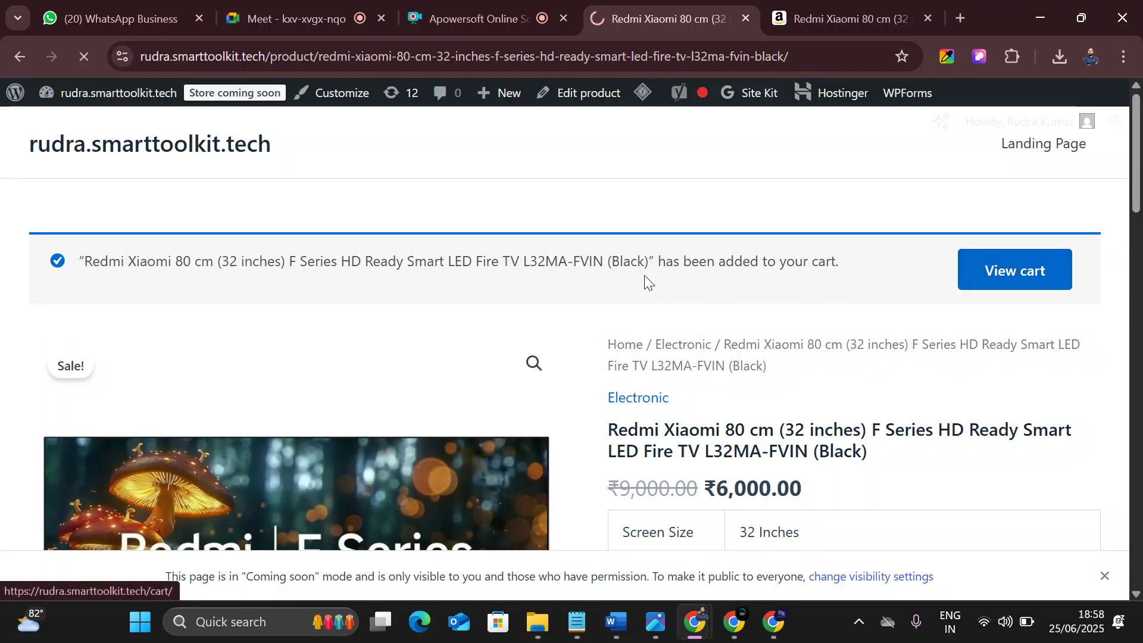
{"action": "scroll", "coordinate": [1019, 396], "scroll_direction": "down", "scroll_amount": 2}
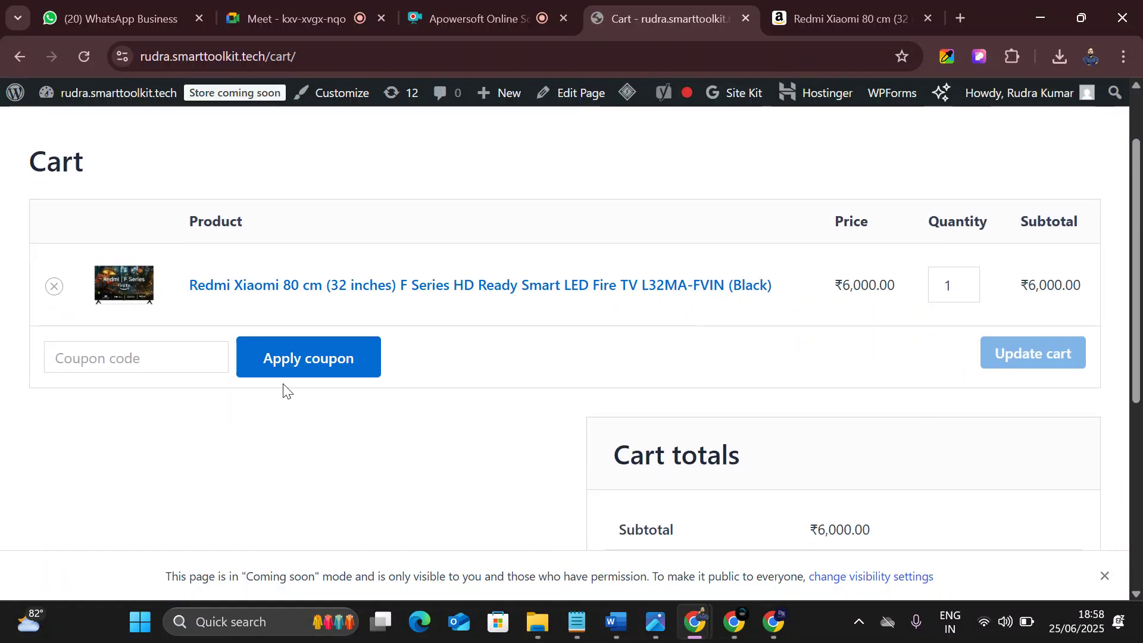
- Start a coupon entry in the cart, and select the code 10ka4 in the store's WooCommerce coupon list
{"action": "left_click", "coordinate": [181, 361]}
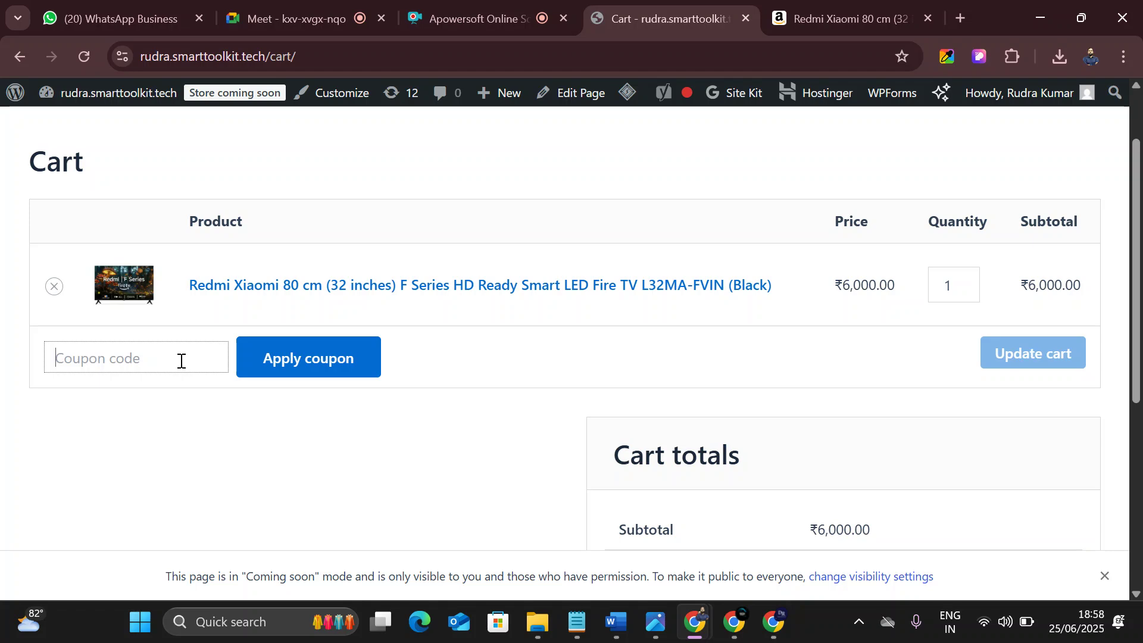
{"action": "mouse_move", "coordinate": [92, 95]}
{"action": "left_click", "coordinate": [85, 130]}
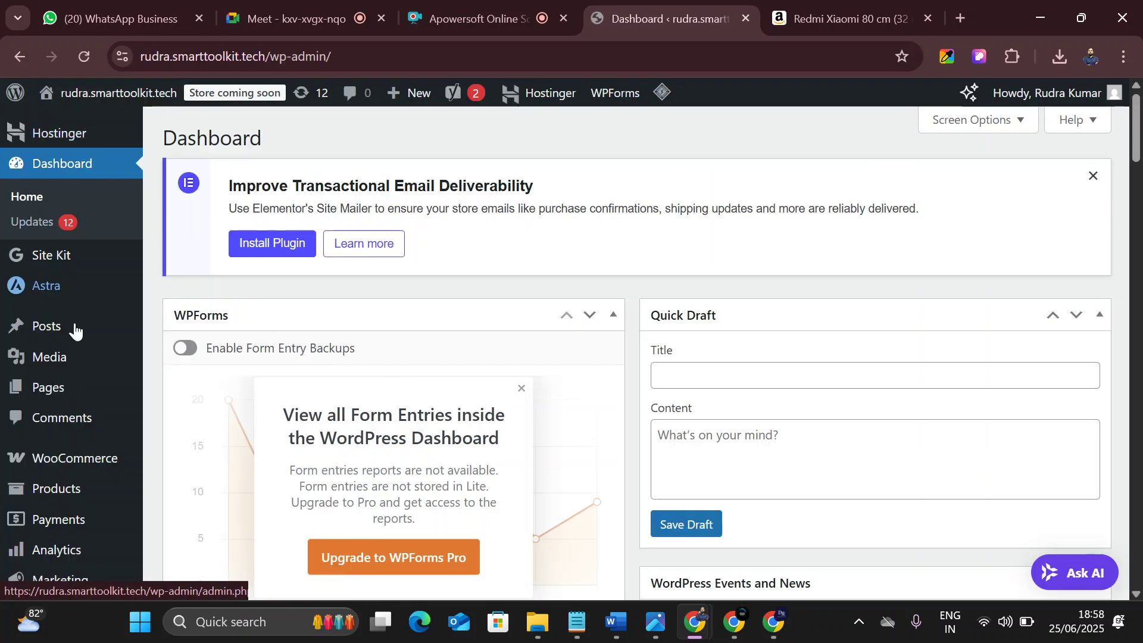
{"action": "scroll", "coordinate": [83, 345], "scroll_direction": "down", "scroll_amount": 3}
{"action": "mouse_move", "coordinate": [71, 404]}
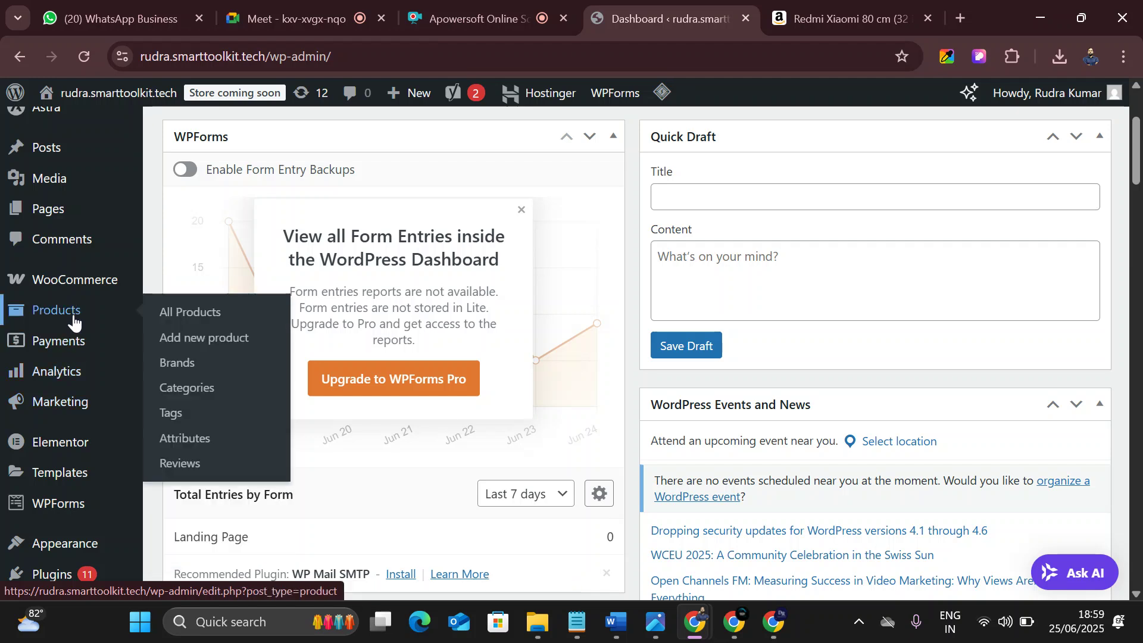
{"action": "mouse_move", "coordinate": [76, 288]}
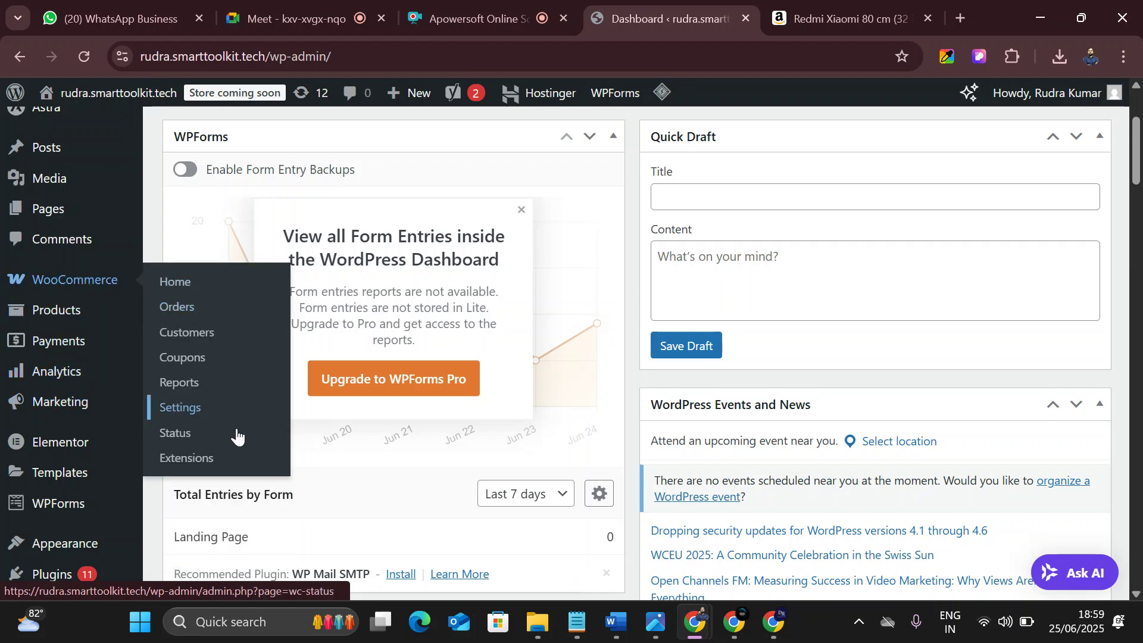
{"action": "left_click", "coordinate": [199, 359]}
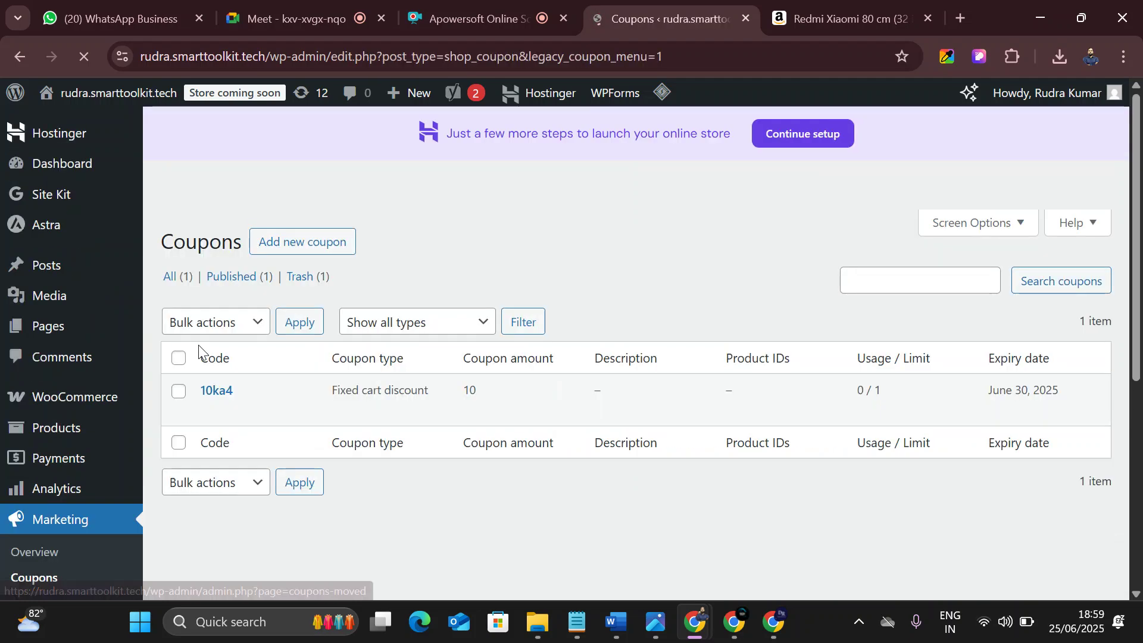
{"action": "left_click_drag", "start_coordinate": [243, 389], "coordinate": [197, 391]}
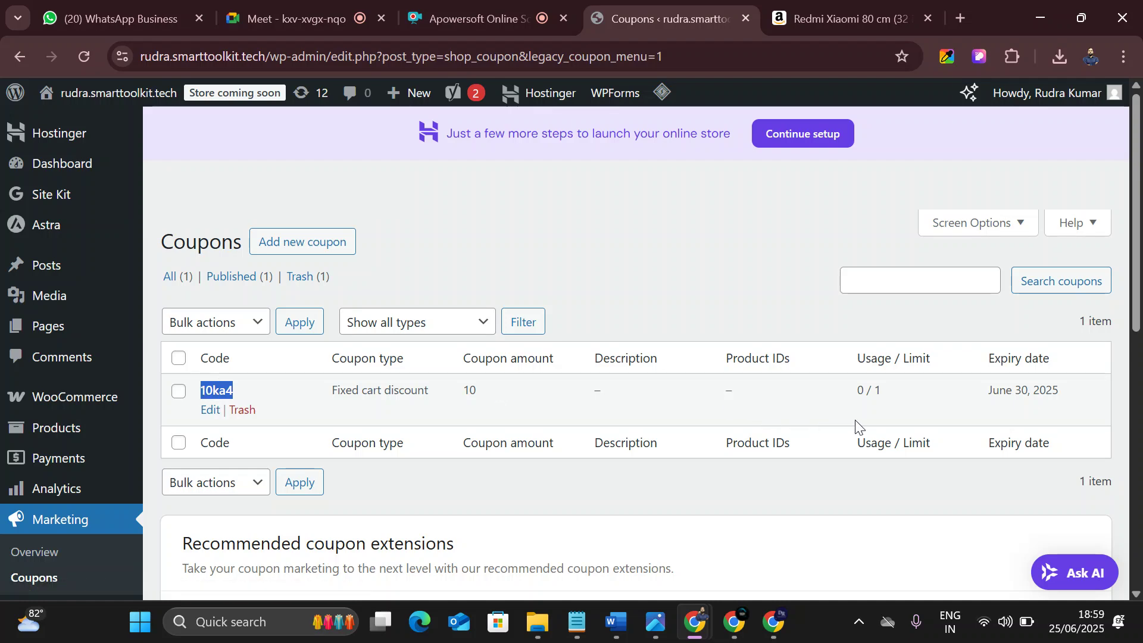
- Visit the store's shop page from the WordPress admin and copy its web address
{"action": "left_click", "coordinate": [848, 19]}
{"action": "left_click", "coordinate": [661, 18]}
{"action": "mouse_move", "coordinate": [71, 119]}
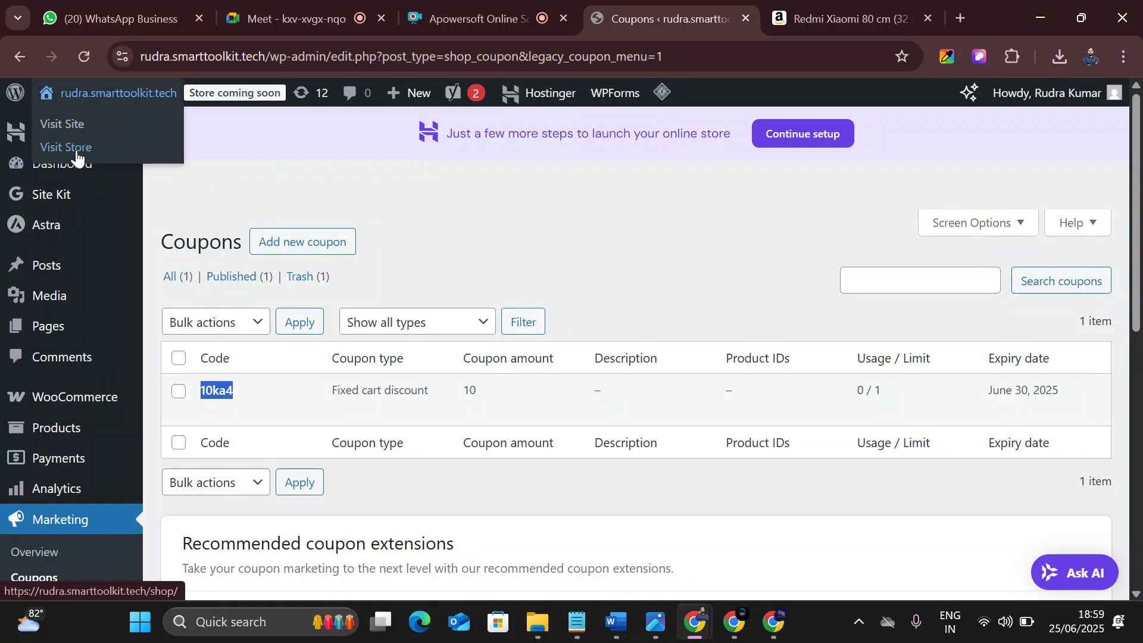
{"action": "left_click", "coordinate": [78, 146]}
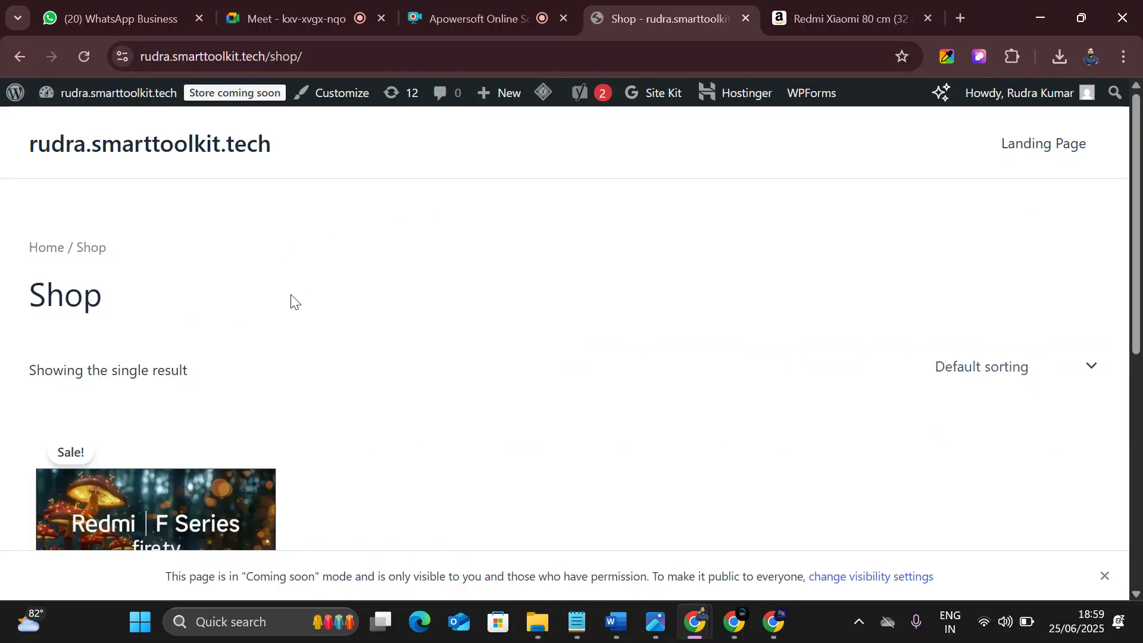
{"action": "scroll", "coordinate": [255, 184], "scroll_direction": "down", "scroll_amount": 3}
{"action": "left_click", "coordinate": [309, 55]}
{"action": "key", "text": "ctrl+c"}
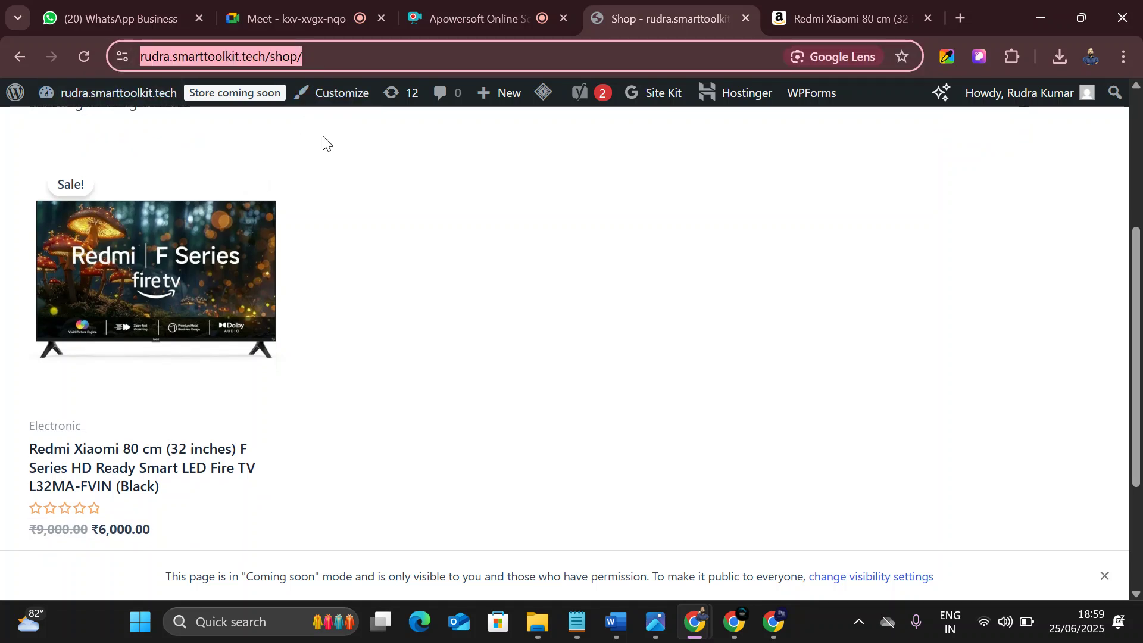
- Open a second browser profile and load the copied shop address to see the store as an outside visitor
{"action": "left_click", "coordinate": [1092, 64]}
{"action": "left_click", "coordinate": [895, 412]}
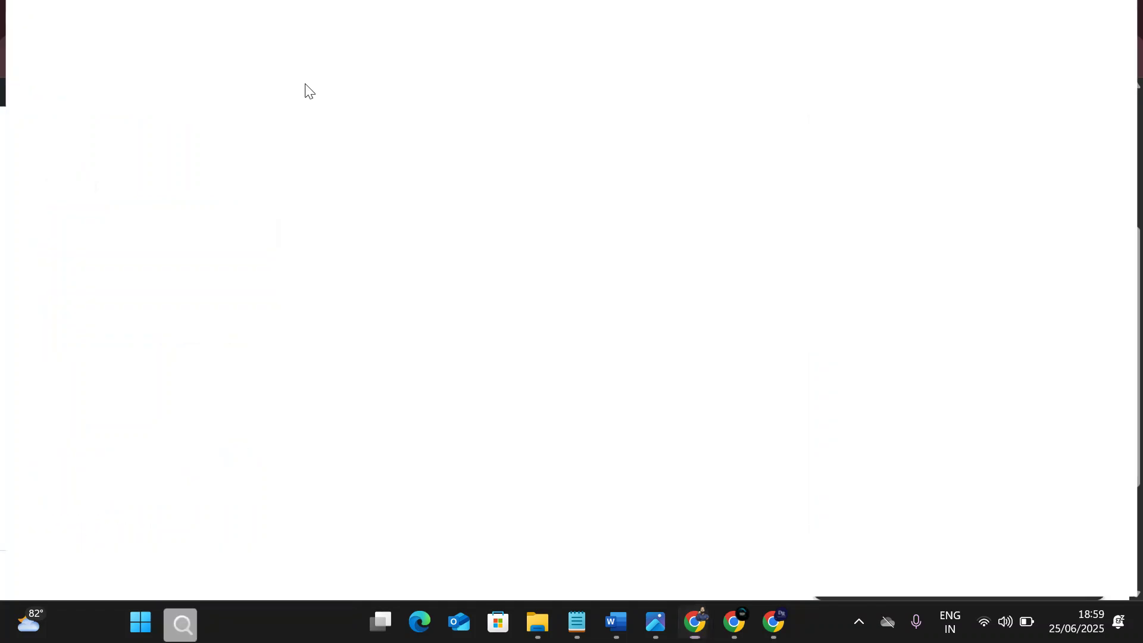
{"action": "key", "text": "ctrl+v"}
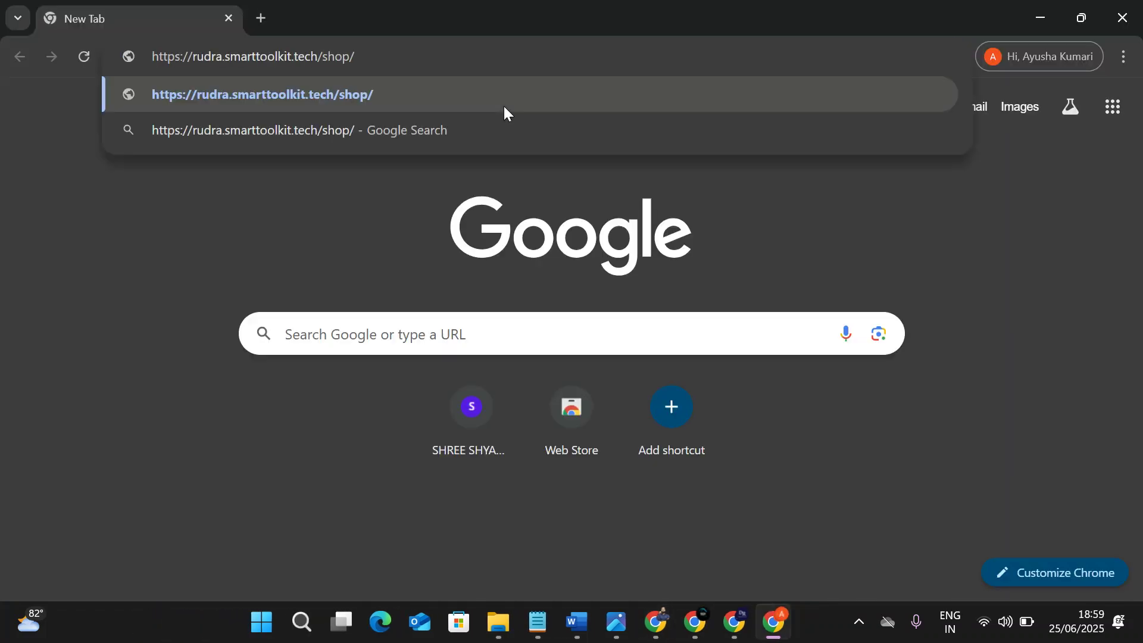
{"action": "left_click", "coordinate": [504, 106]}
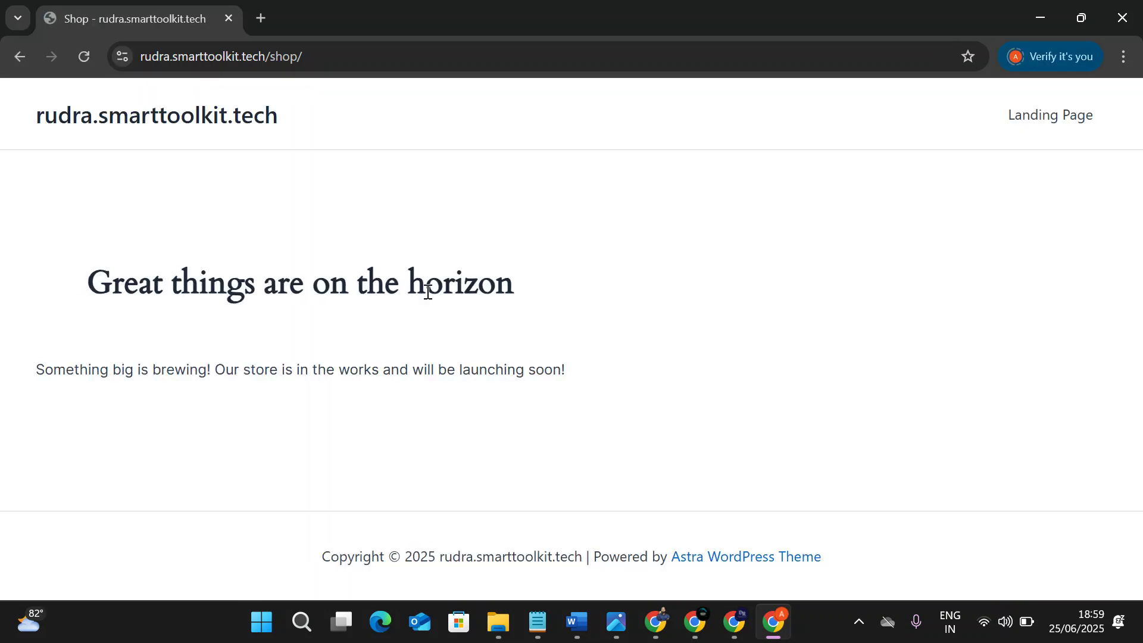
- View the site's Landing Page as a visitor, return to the shop page, and close the second profile's window
{"action": "left_click", "coordinate": [341, 60]}
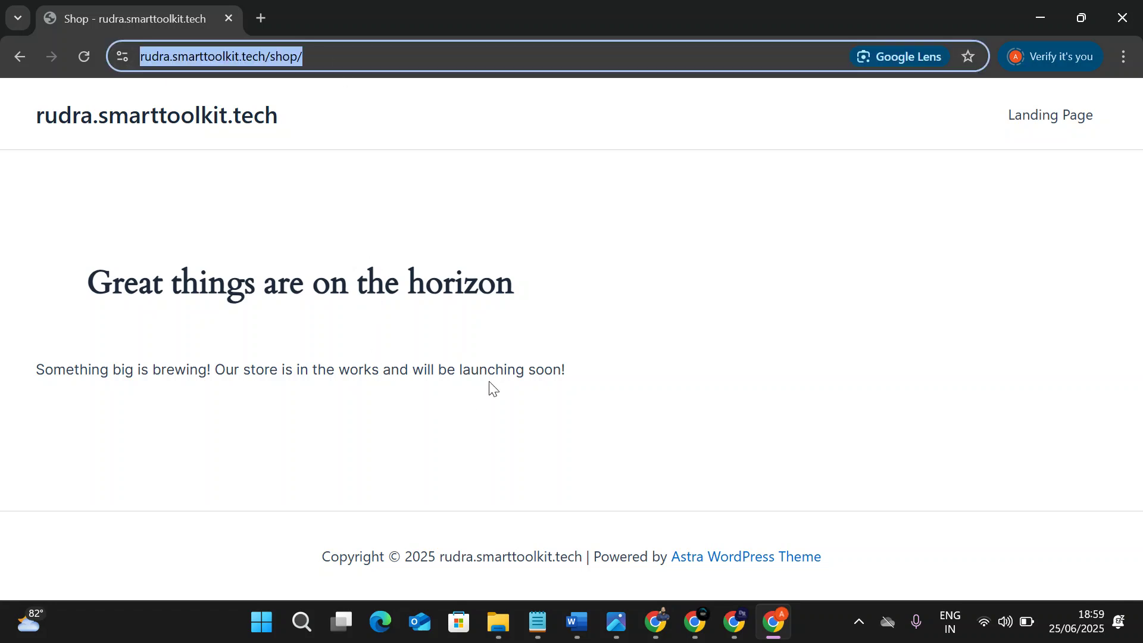
{"action": "left_click", "coordinate": [388, 61]}
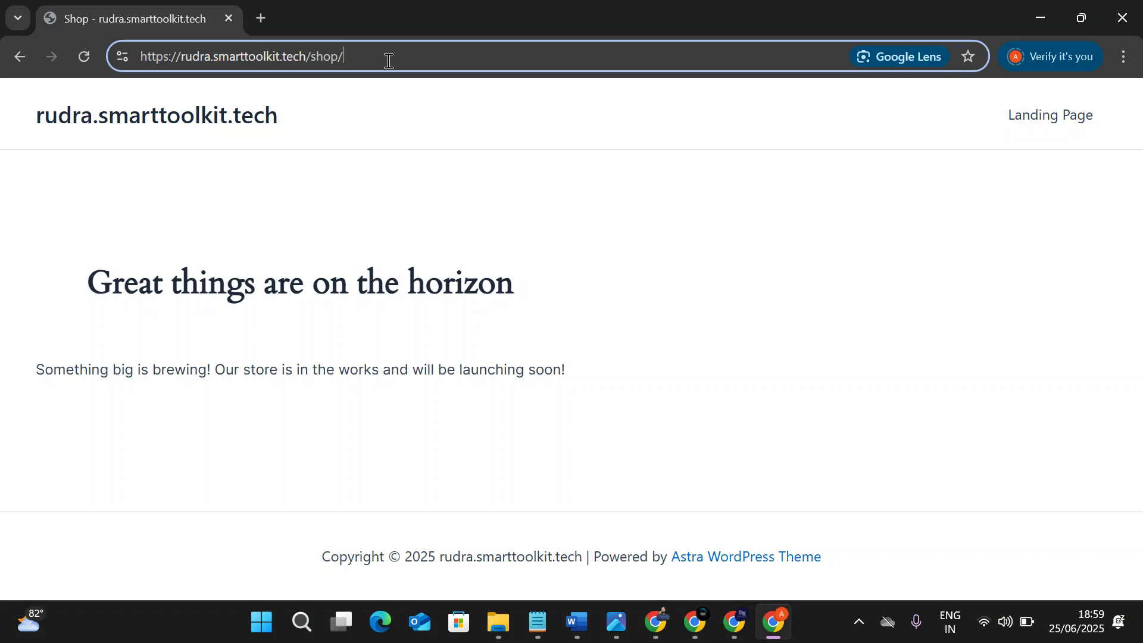
{"action": "left_click", "coordinate": [1029, 123]}
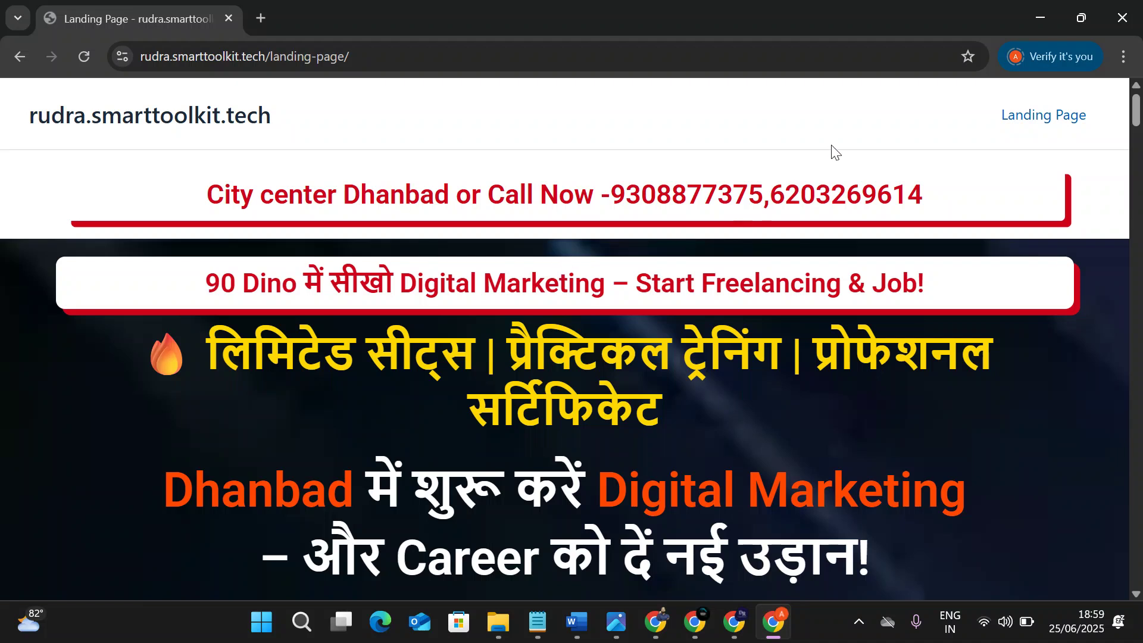
{"action": "left_click", "coordinate": [21, 57]}
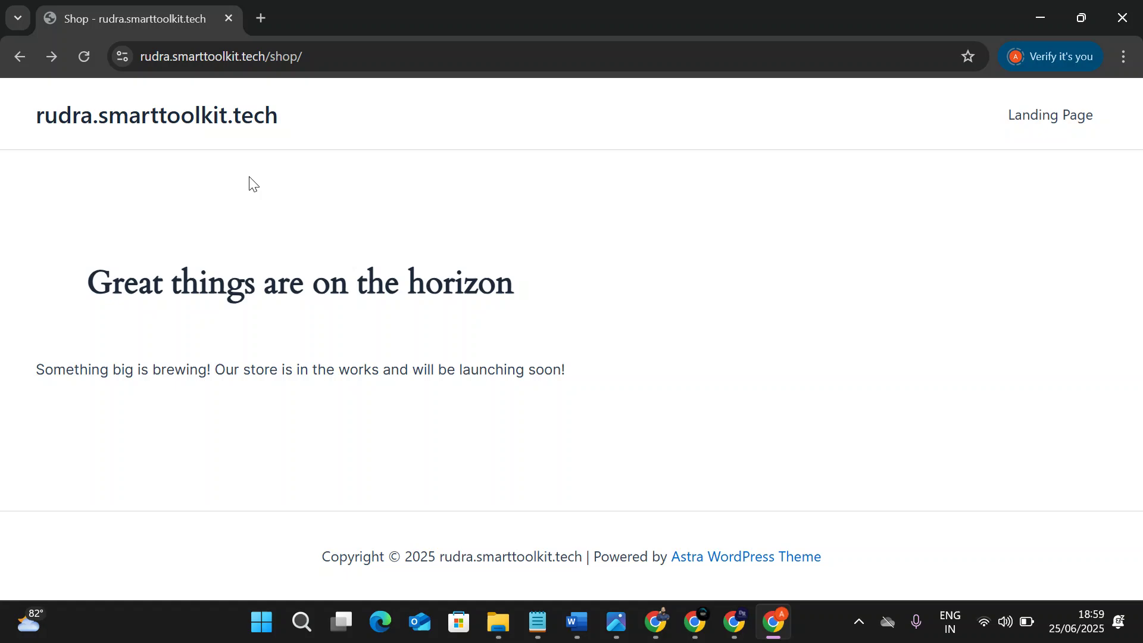
{"action": "left_click", "coordinate": [1122, 18]}
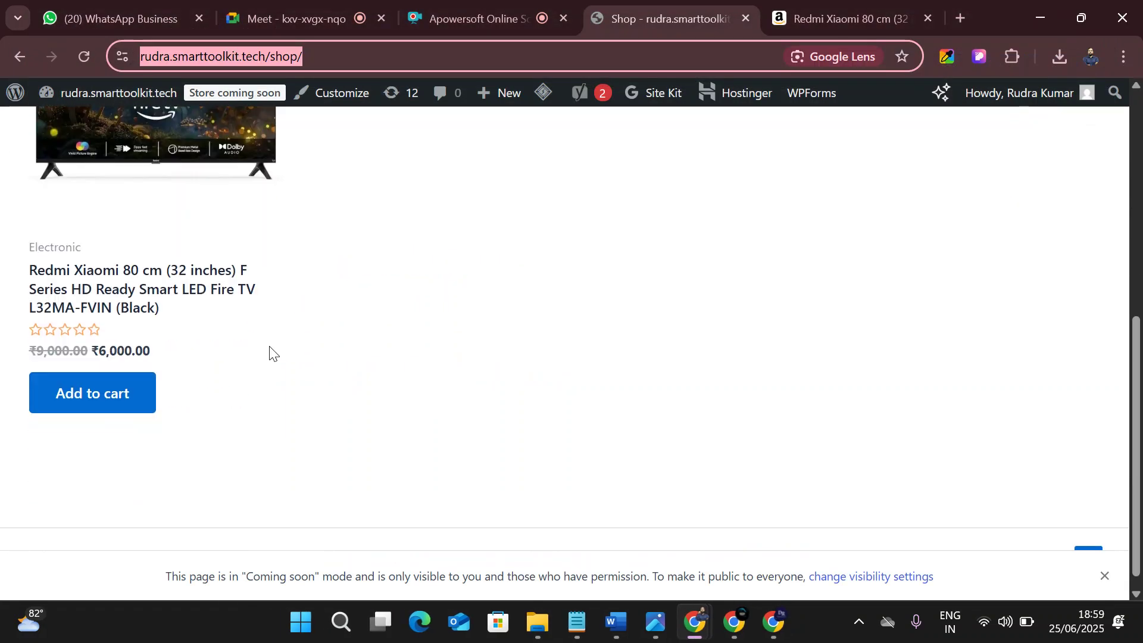
- Add one Redmi TV to the cart from the shop page
{"action": "left_click", "coordinate": [84, 403]}
{"action": "scroll", "coordinate": [599, 389], "scroll_direction": "up", "scroll_amount": 4}
{"action": "scroll", "coordinate": [654, 375], "scroll_direction": "up", "scroll_amount": 3}
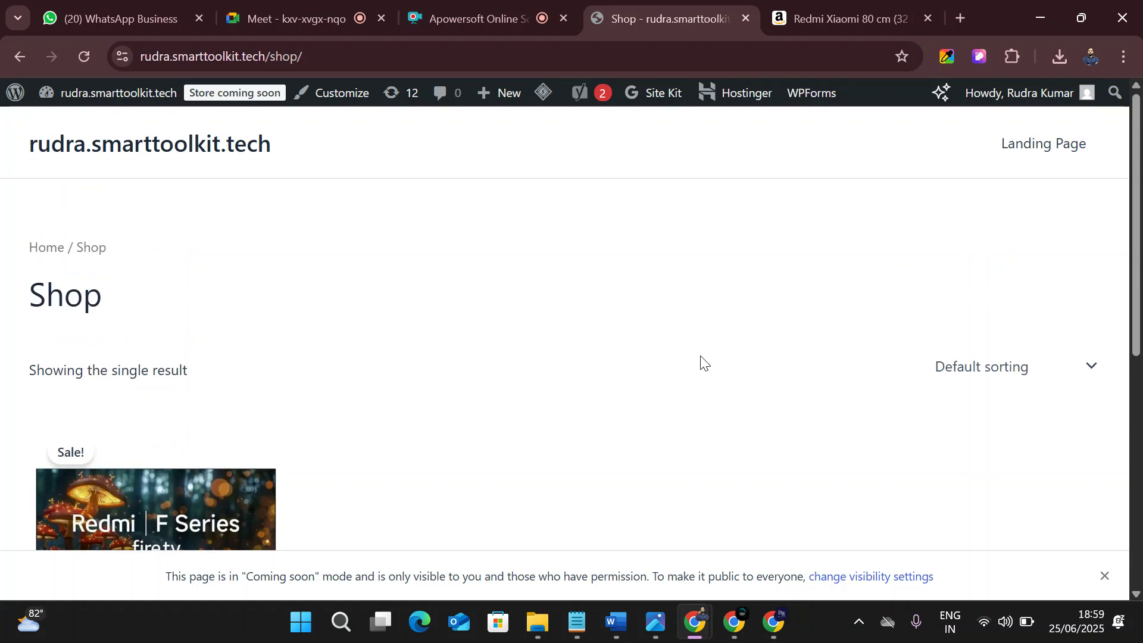
{"action": "scroll", "coordinate": [910, 359], "scroll_direction": "down", "scroll_amount": 3}
{"action": "scroll", "coordinate": [507, 378], "scroll_direction": "down", "scroll_amount": 4}
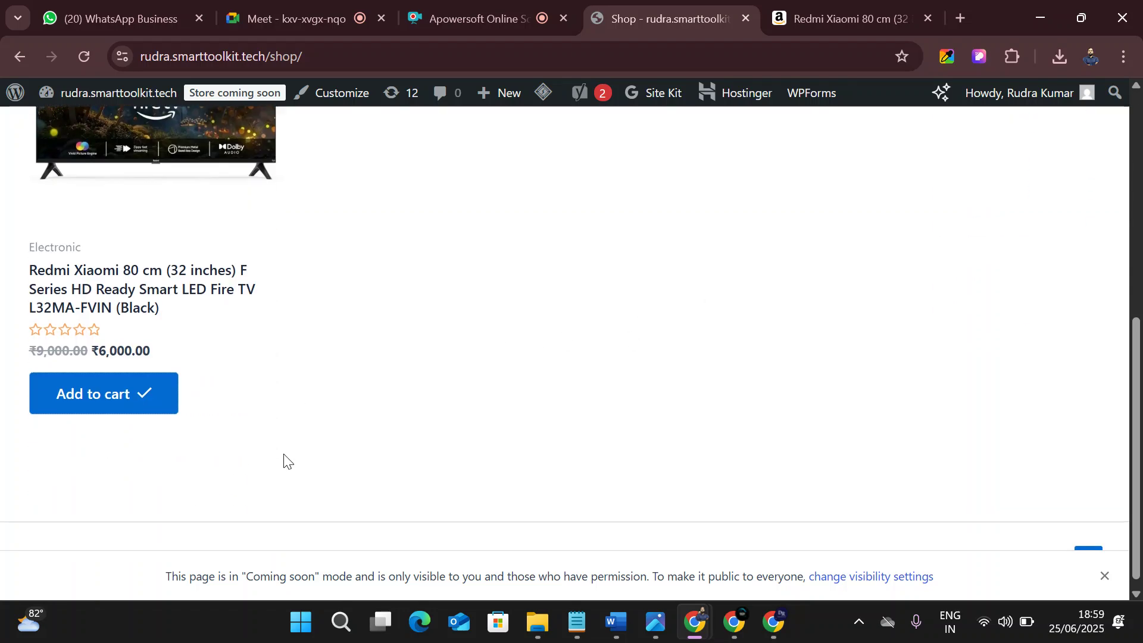
{"action": "scroll", "coordinate": [348, 352], "scroll_direction": "up", "scroll_amount": 5}
{"action": "scroll", "coordinate": [348, 351], "scroll_direction": "up", "scroll_amount": 1}
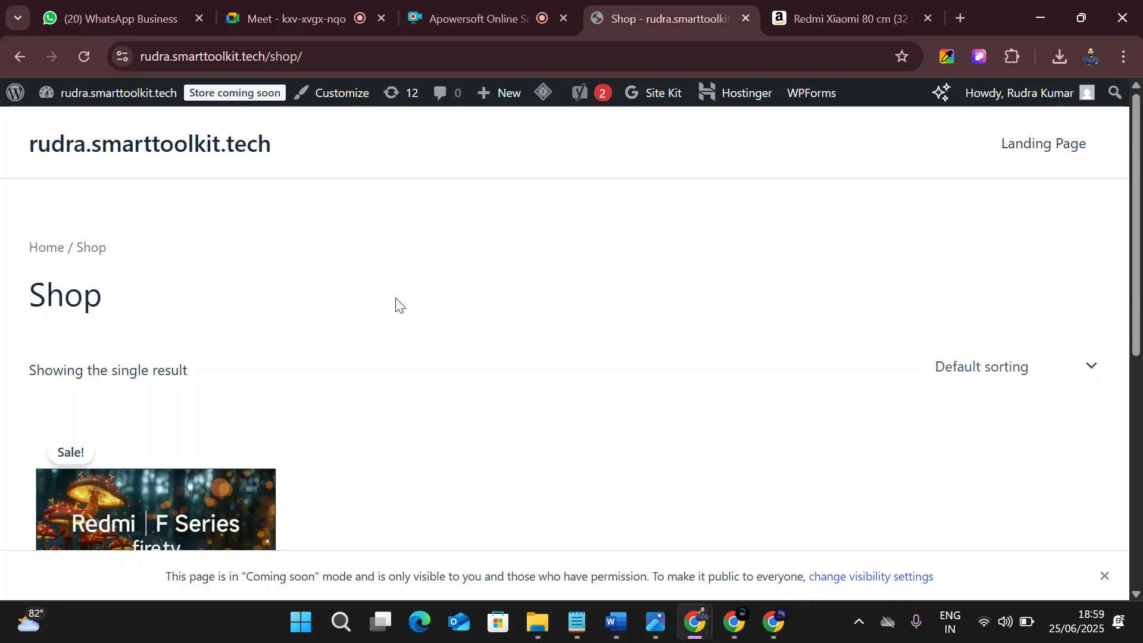
- View the site's Landing Page, return to the WordPress dashboard, and open the list of all pages
{"action": "left_click", "coordinate": [1052, 150]}
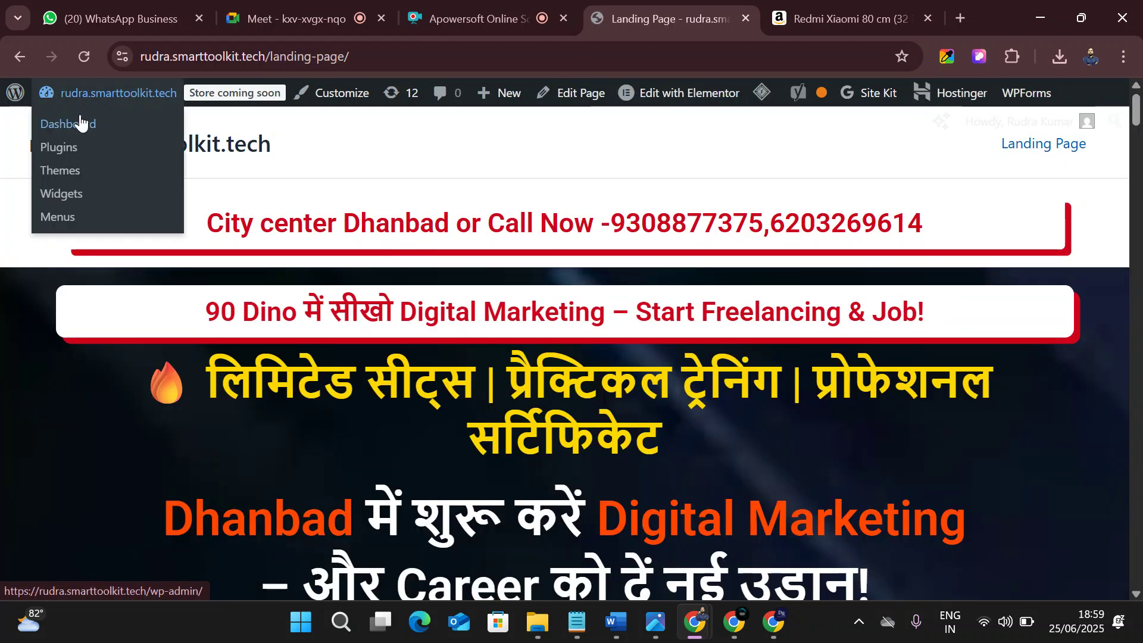
{"action": "left_click", "coordinate": [80, 116]}
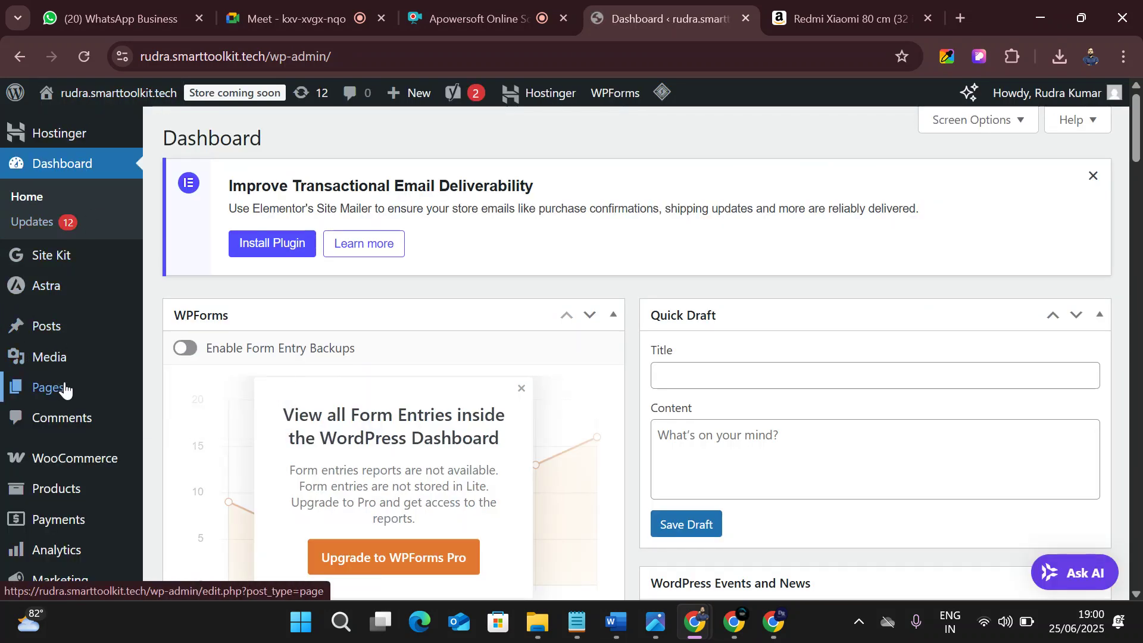
{"action": "mouse_move", "coordinate": [62, 388]}
{"action": "scroll", "coordinate": [68, 440], "scroll_direction": "down", "scroll_amount": 3}
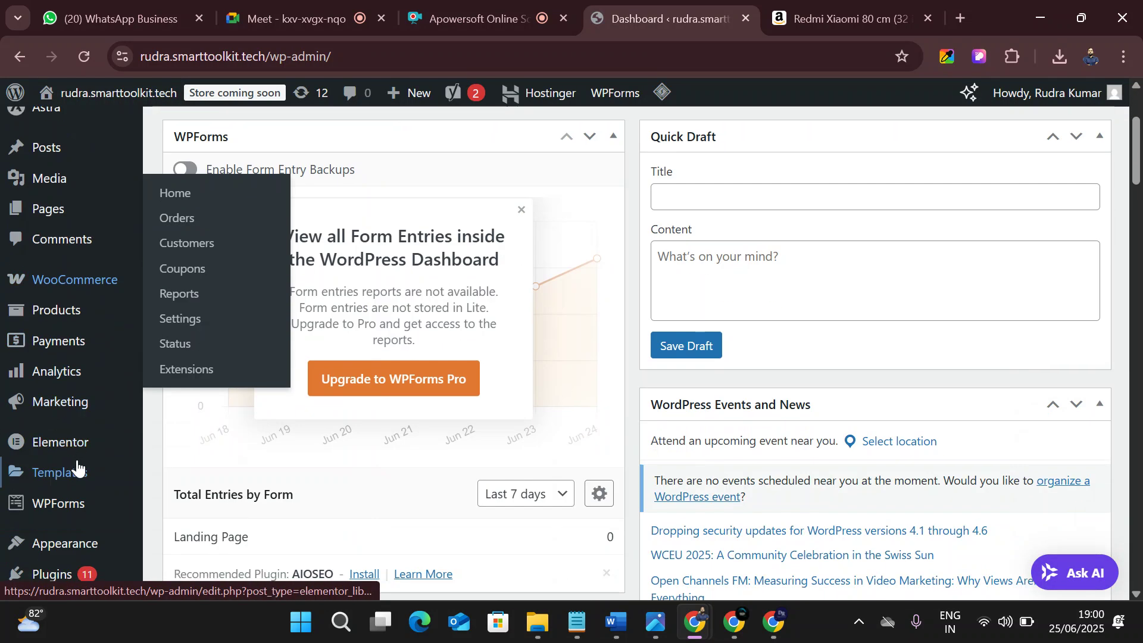
{"action": "scroll", "coordinate": [53, 149], "scroll_direction": "up", "scroll_amount": 3}
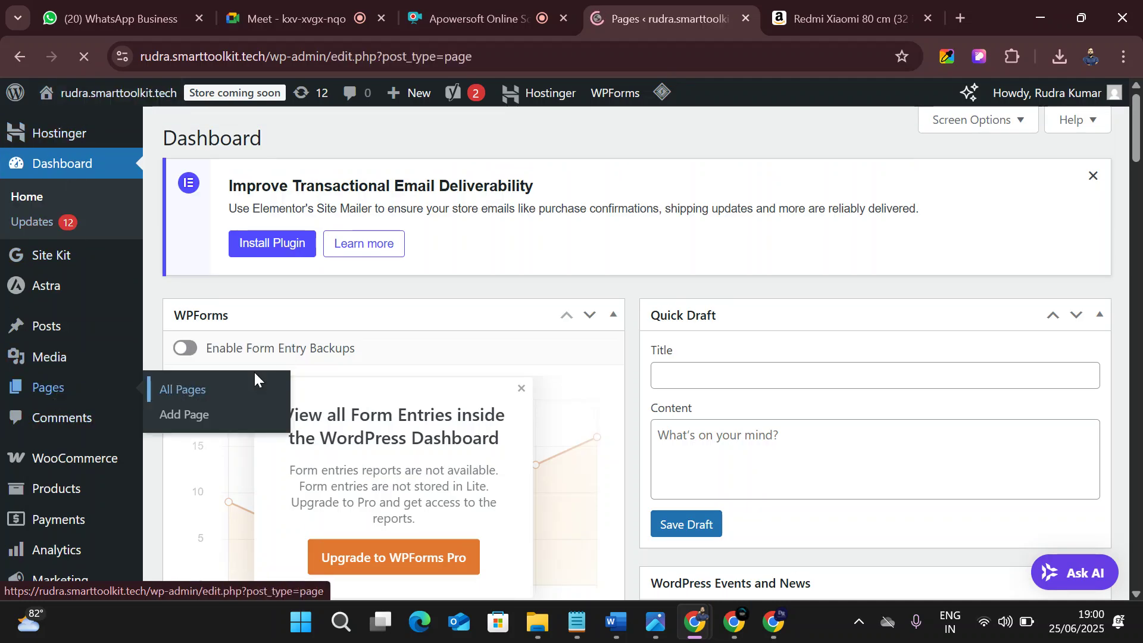
{"action": "left_click", "coordinate": [252, 381]}
{"action": "scroll", "coordinate": [244, 381], "scroll_direction": "down", "scroll_amount": 2}
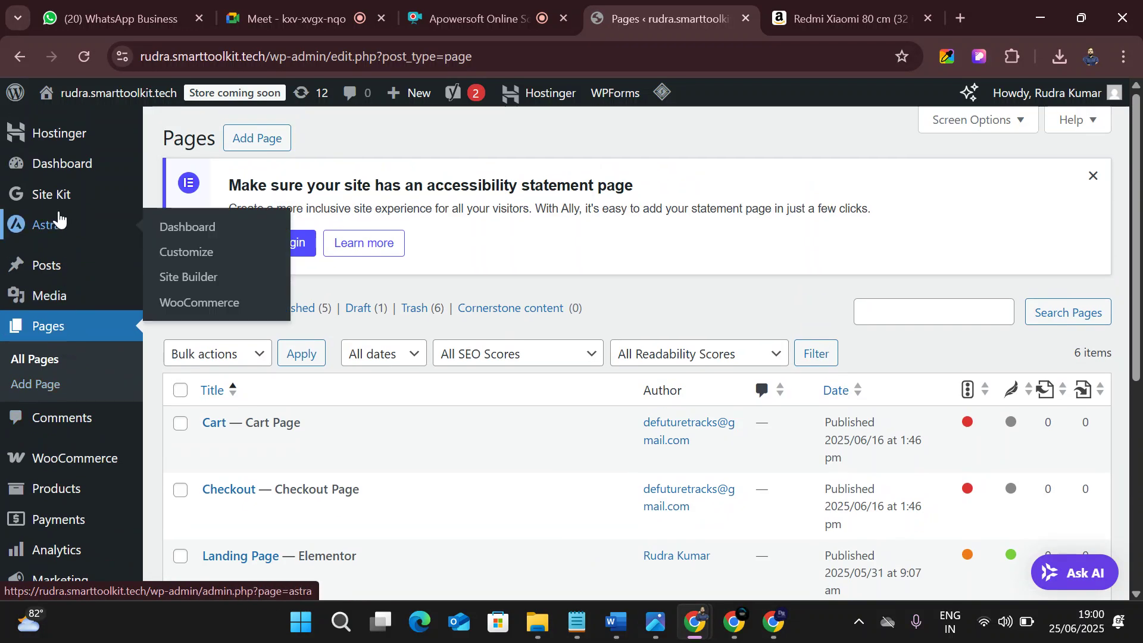
{"action": "mouse_move", "coordinate": [22, 274]}
{"action": "scroll", "coordinate": [56, 280], "scroll_direction": "down", "scroll_amount": 2}
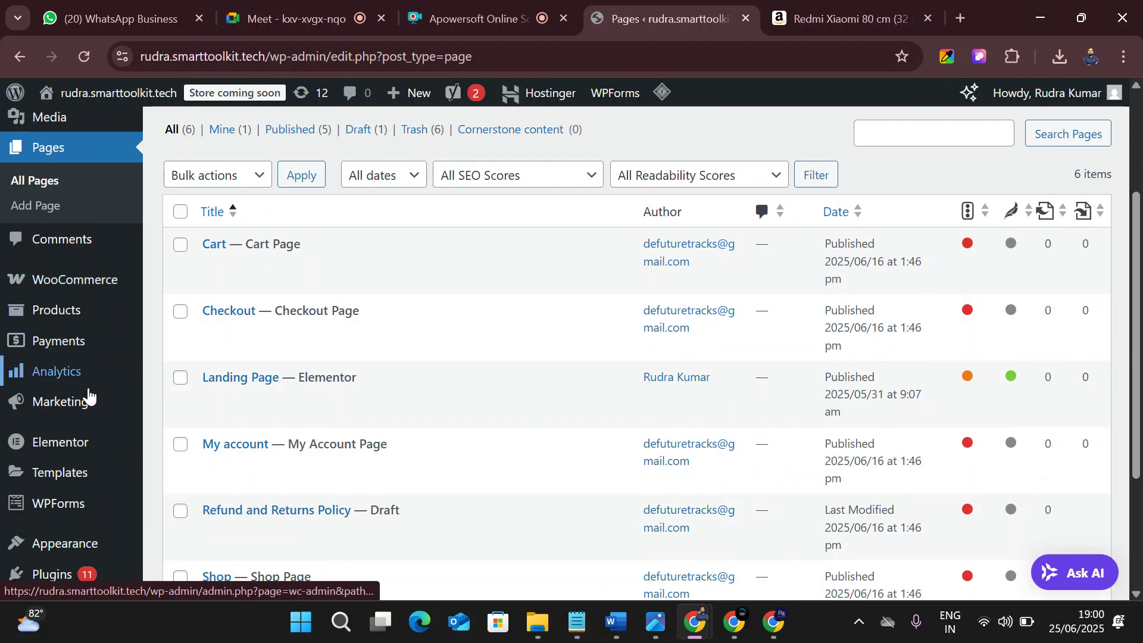
{"action": "scroll", "coordinate": [262, 343], "scroll_direction": "down", "scroll_amount": 1}
{"action": "scroll", "coordinate": [77, 302], "scroll_direction": "up", "scroll_amount": 3}
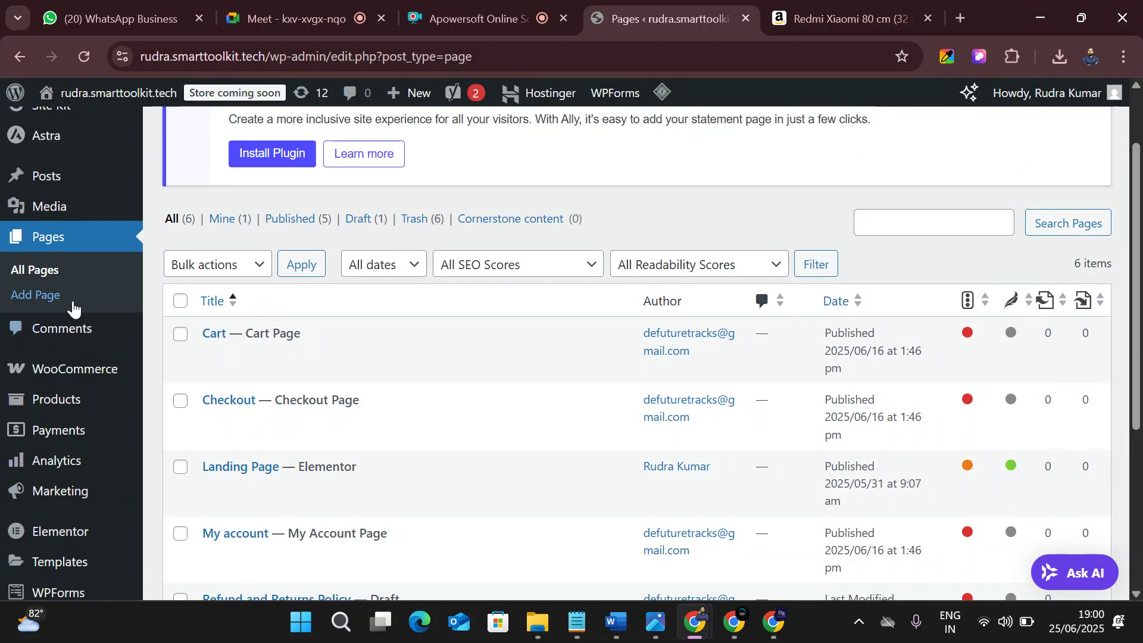
{"action": "scroll", "coordinate": [84, 445], "scroll_direction": "down", "scroll_amount": 1}
{"action": "scroll", "coordinate": [83, 445], "scroll_direction": "up", "scroll_amount": 2}
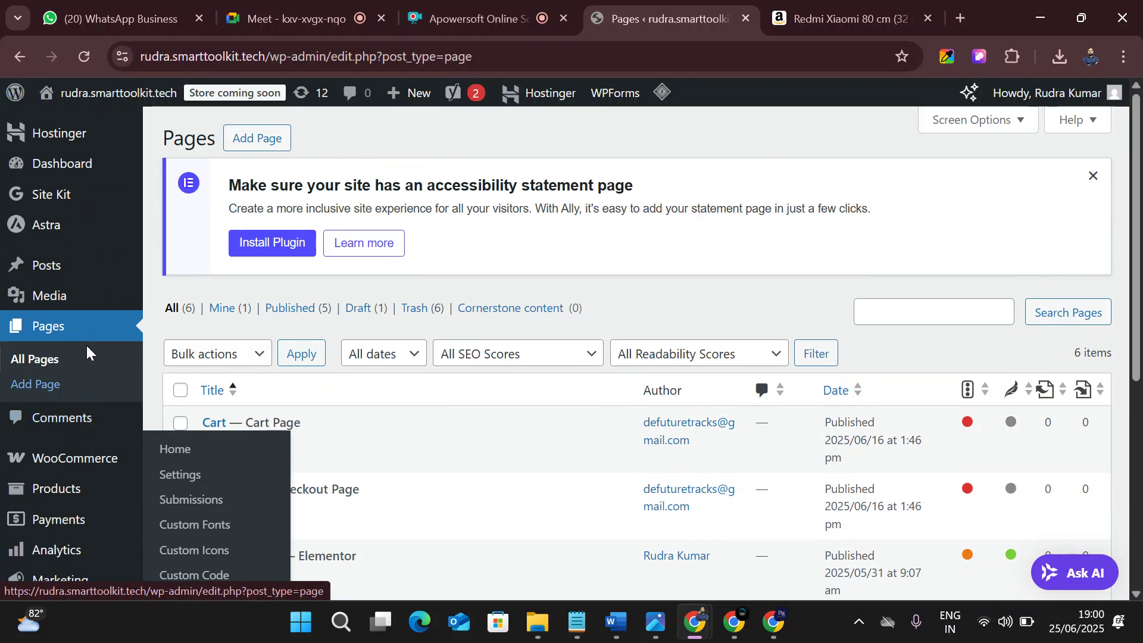
{"action": "scroll", "coordinate": [79, 474], "scroll_direction": "down", "scroll_amount": 2}
- Open the list of all products and view the Redmi TV's store page
{"action": "mouse_move", "coordinate": [74, 304]}
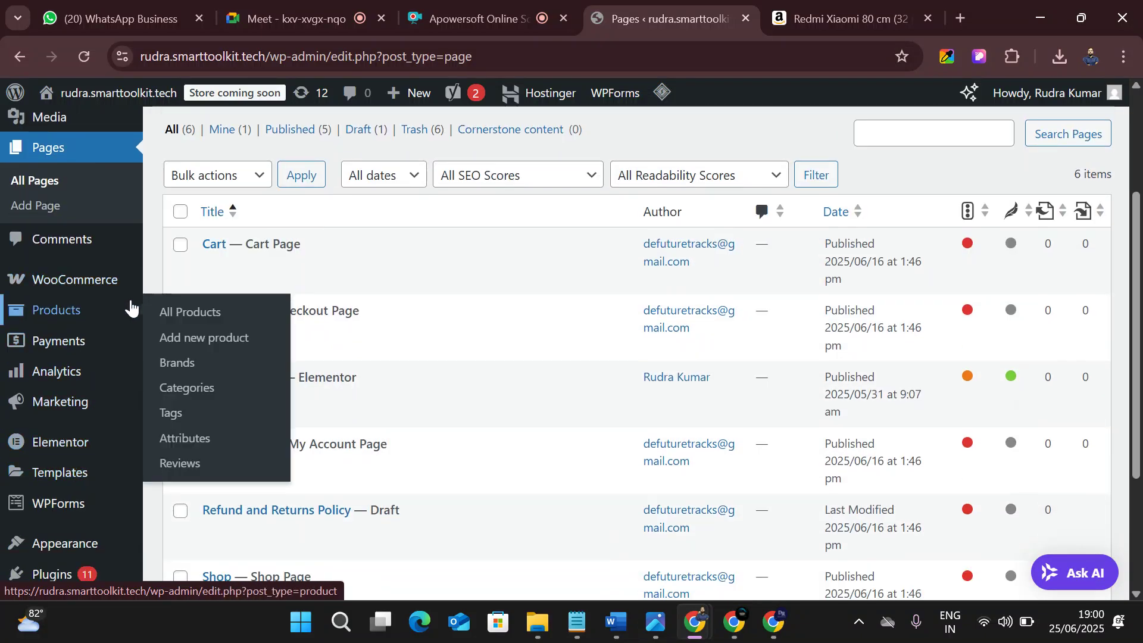
{"action": "left_click", "coordinate": [167, 310]}
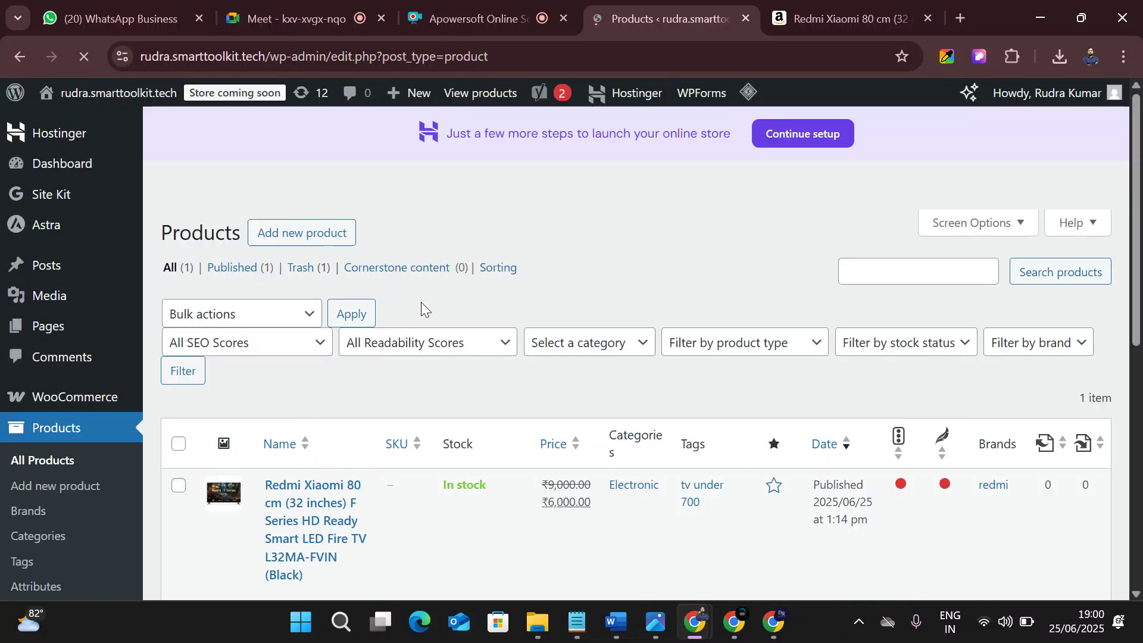
{"action": "scroll", "coordinate": [419, 288], "scroll_direction": "down", "scroll_amount": 3}
{"action": "mouse_move", "coordinate": [321, 393]}
{"action": "left_click", "coordinate": [276, 459]}
- Add one more Redmi TV to the cart from its product page and view the cart
{"action": "scroll", "coordinate": [828, 387], "scroll_direction": "down", "scroll_amount": 2}
{"action": "scroll", "coordinate": [827, 386], "scroll_direction": "down", "scroll_amount": 10}
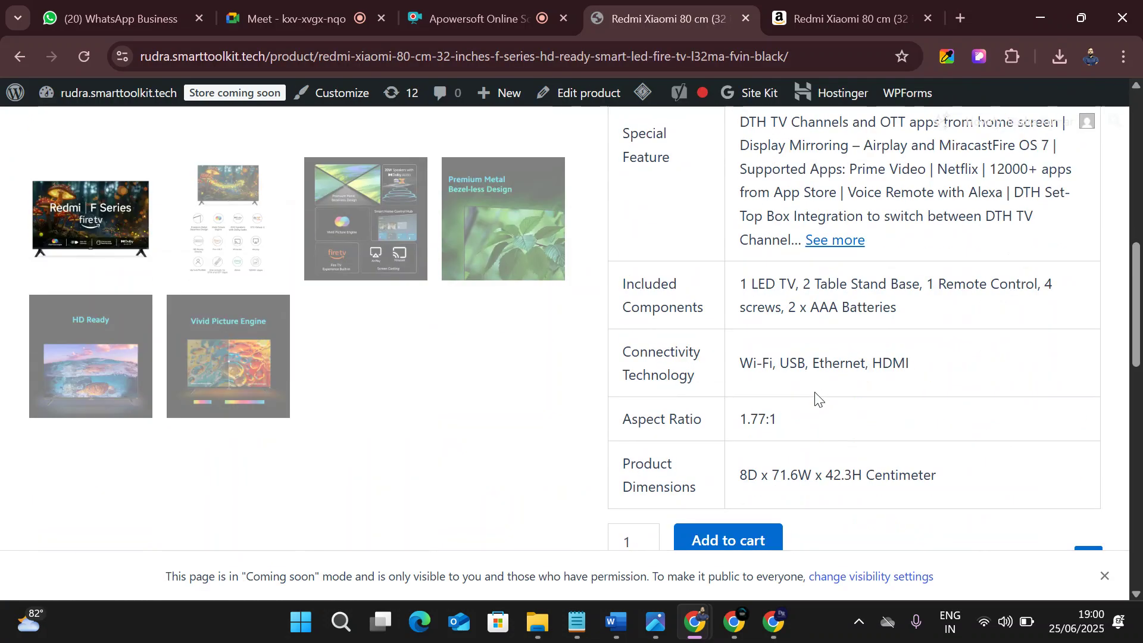
{"action": "left_click", "coordinate": [727, 185]}
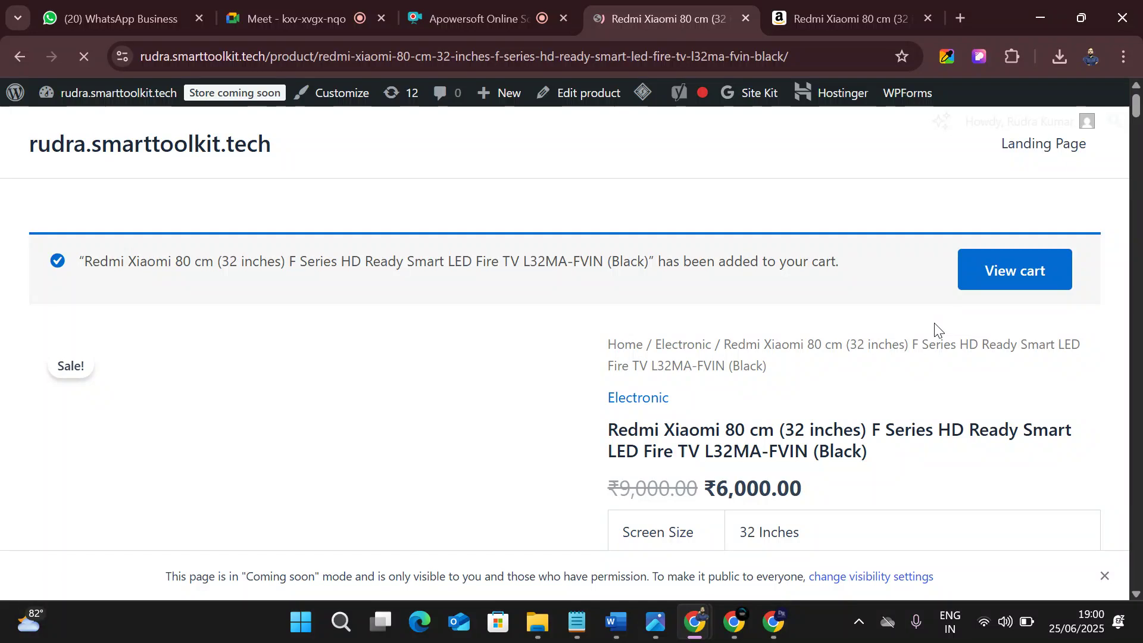
{"action": "left_click", "coordinate": [1000, 271]}
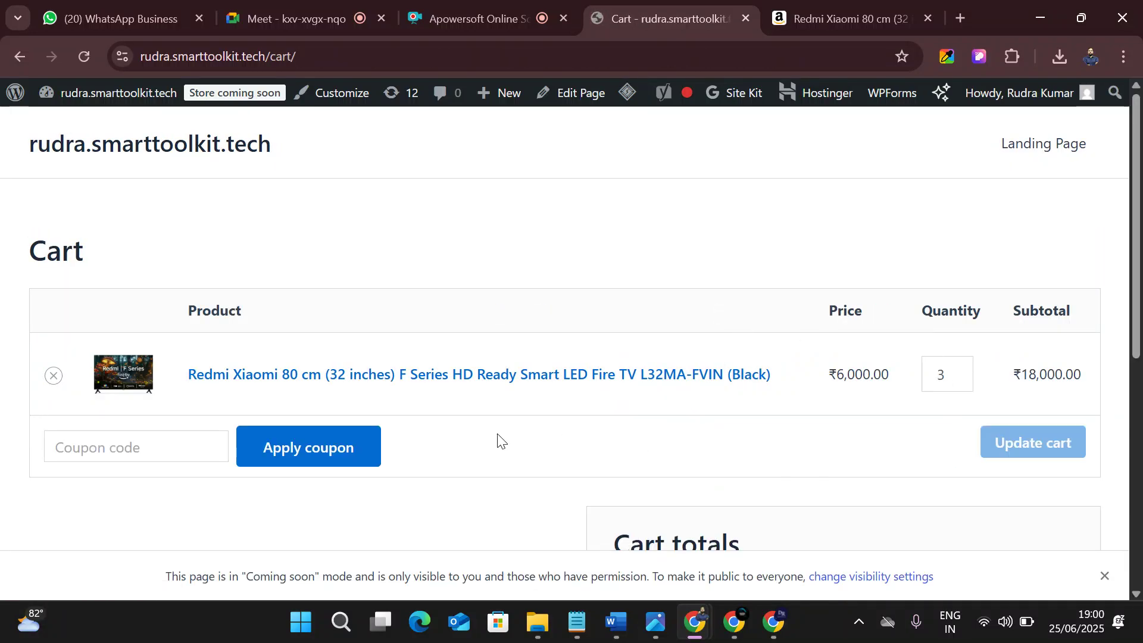
- Enter the coupon code 10ka4 in the cart and apply it
{"action": "left_click", "coordinate": [162, 437]}
{"action": "key", "text": "ctrl+v"}
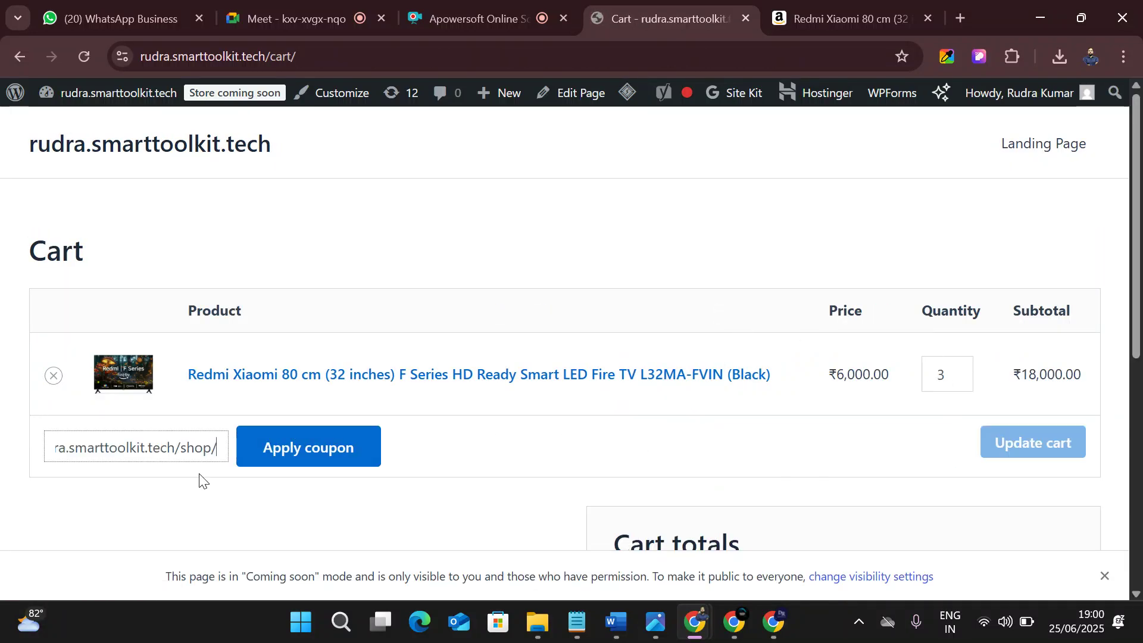
{"action": "key", "text": "ctrl+z"}
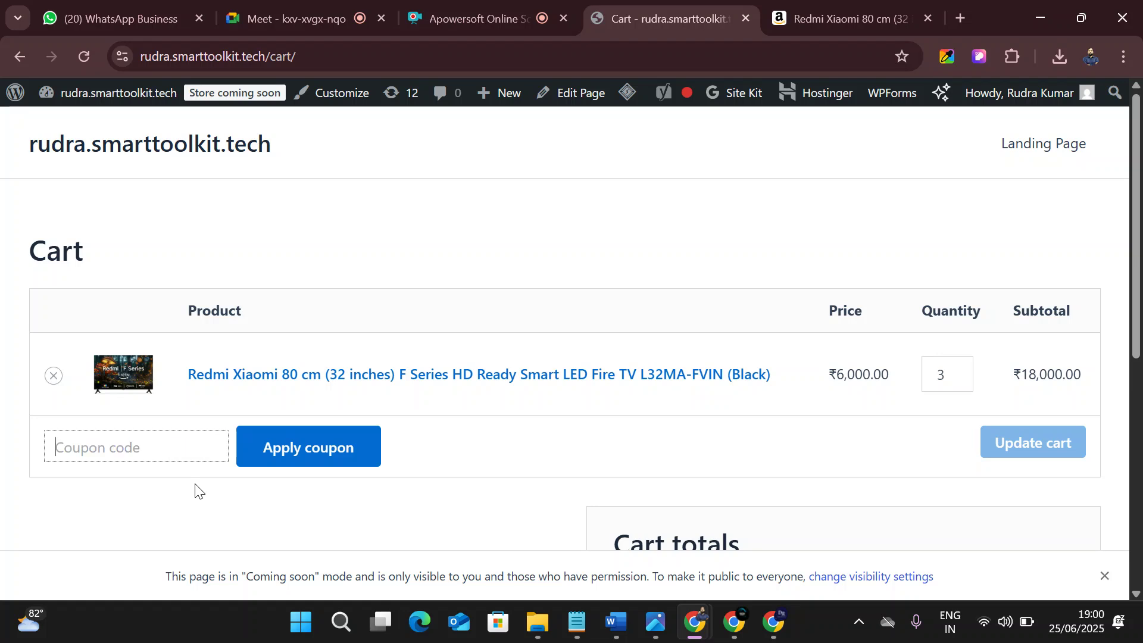
{"action": "type", "text": "10ka4"}
{"action": "left_click", "coordinate": [279, 451]}
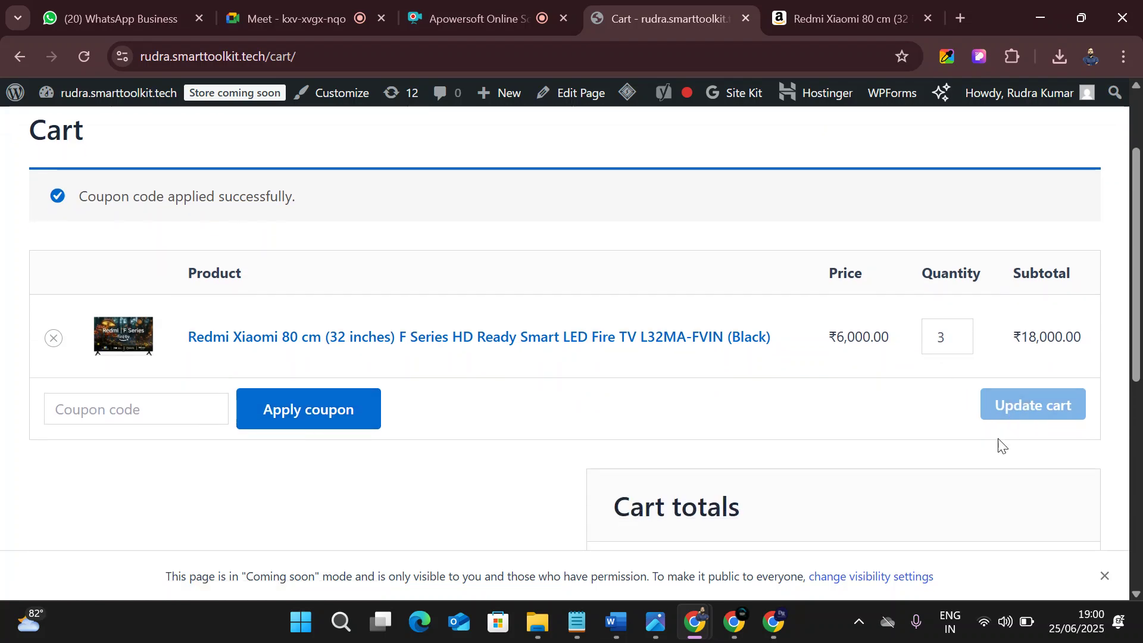
- Proceed to checkout and fill in the billing details from a saved address
{"action": "scroll", "coordinate": [804, 411], "scroll_direction": "down", "scroll_amount": 5}
{"action": "left_click", "coordinate": [813, 472]}
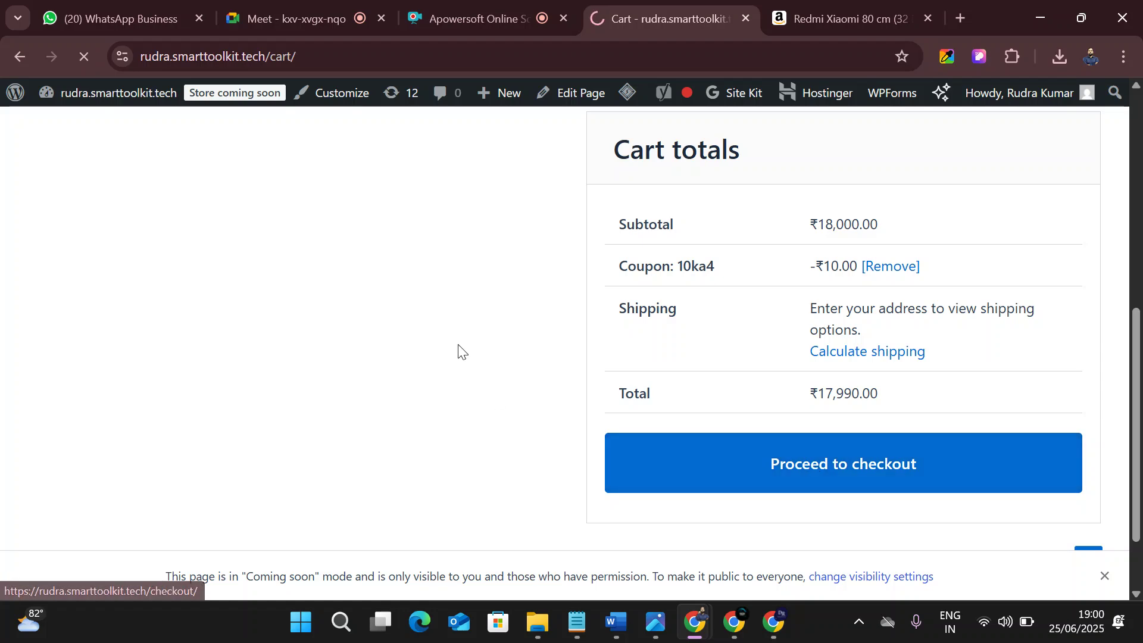
{"action": "scroll", "coordinate": [461, 354], "scroll_direction": "down", "scroll_amount": 3}
{"action": "left_click", "coordinate": [79, 303]}
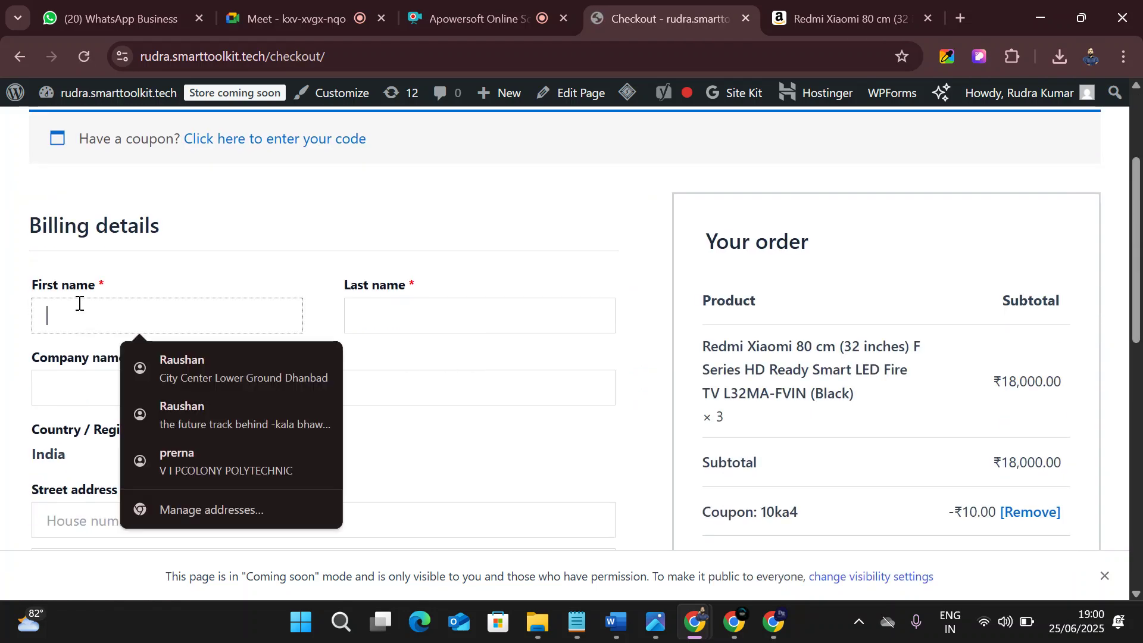
{"action": "left_click", "coordinate": [223, 374]}
{"action": "scroll", "coordinate": [255, 406], "scroll_direction": "down", "scroll_amount": 9}
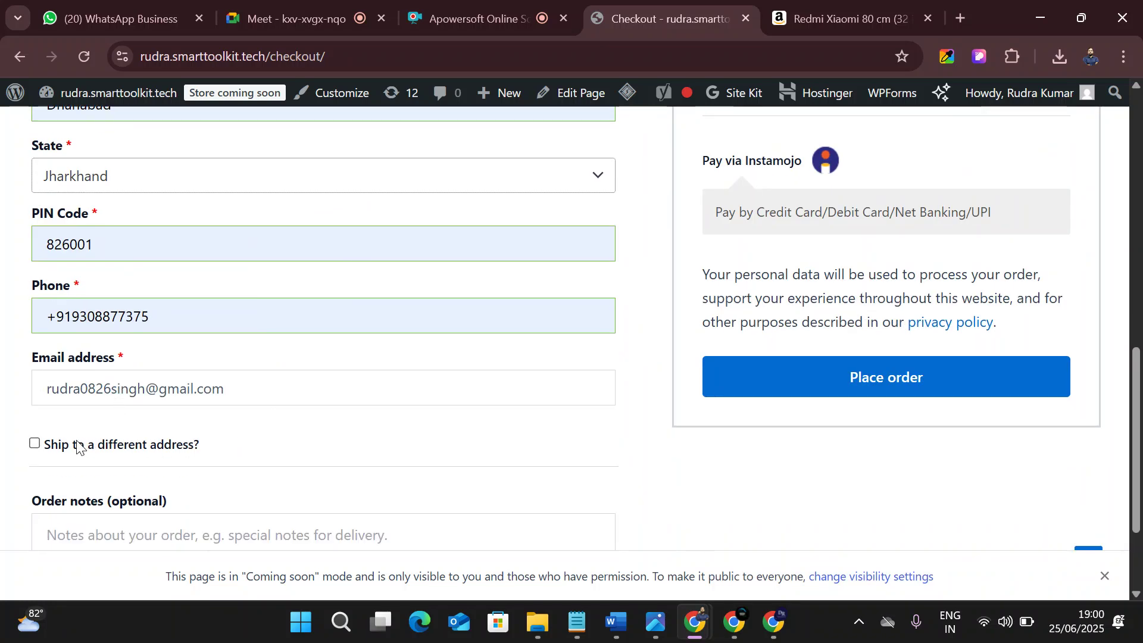
{"action": "scroll", "coordinate": [69, 434], "scroll_direction": "down", "scroll_amount": 1}
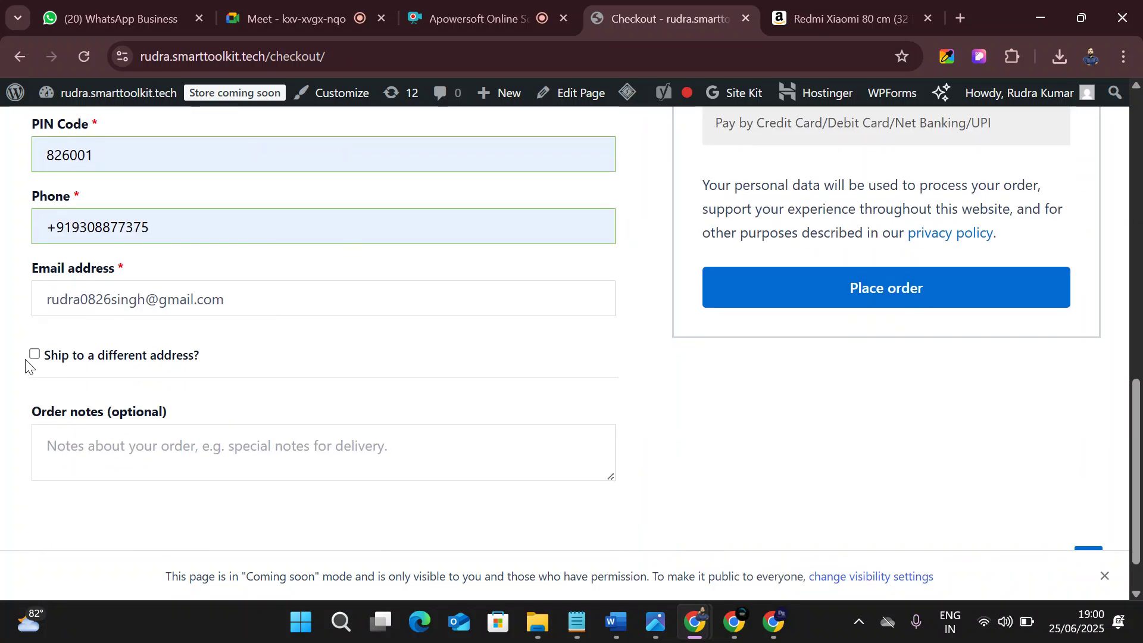
{"action": "scroll", "coordinate": [722, 296], "scroll_direction": "up", "scroll_amount": 5}
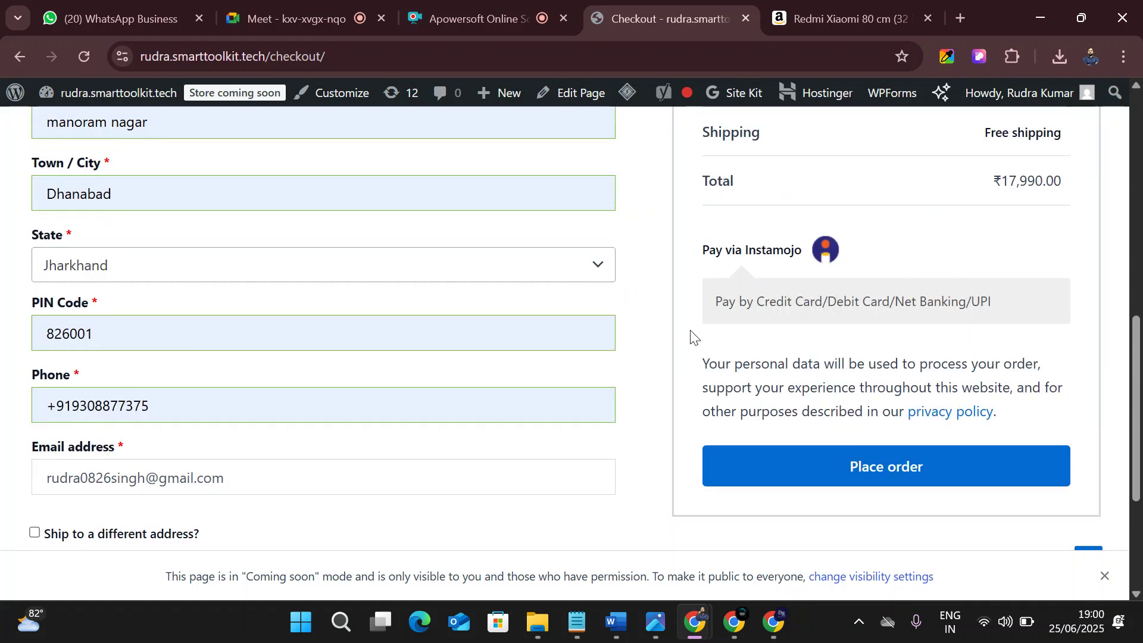
- Try to place the order with Instamojo as the payment method and review the checkout page
{"action": "scroll", "coordinate": [766, 296], "scroll_direction": "down", "scroll_amount": 3}
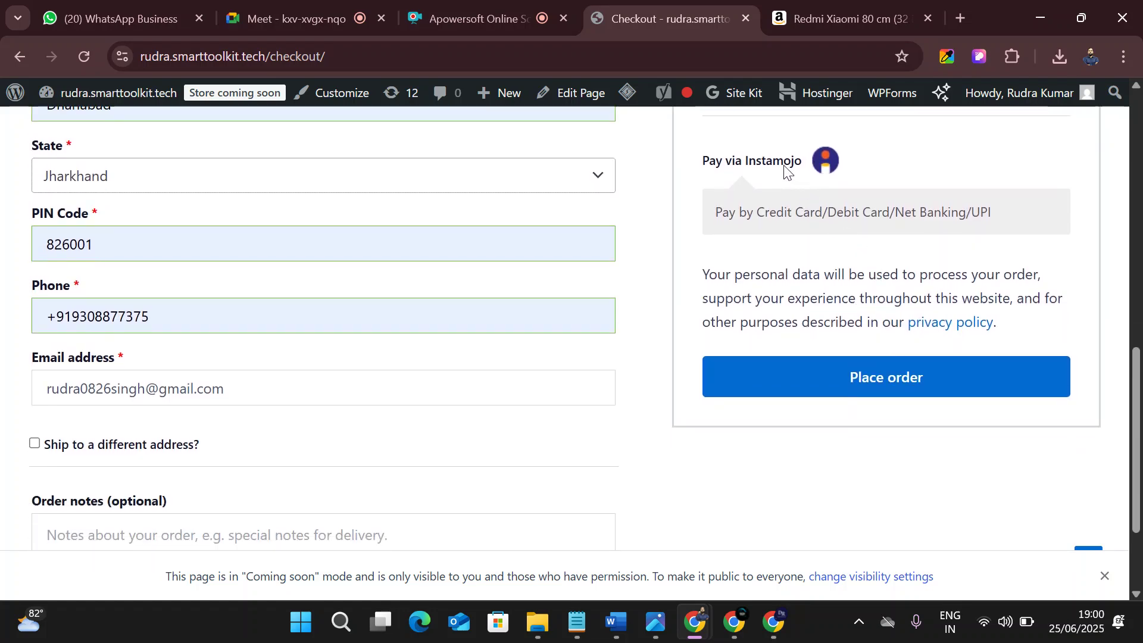
{"action": "left_click", "coordinate": [846, 370]}
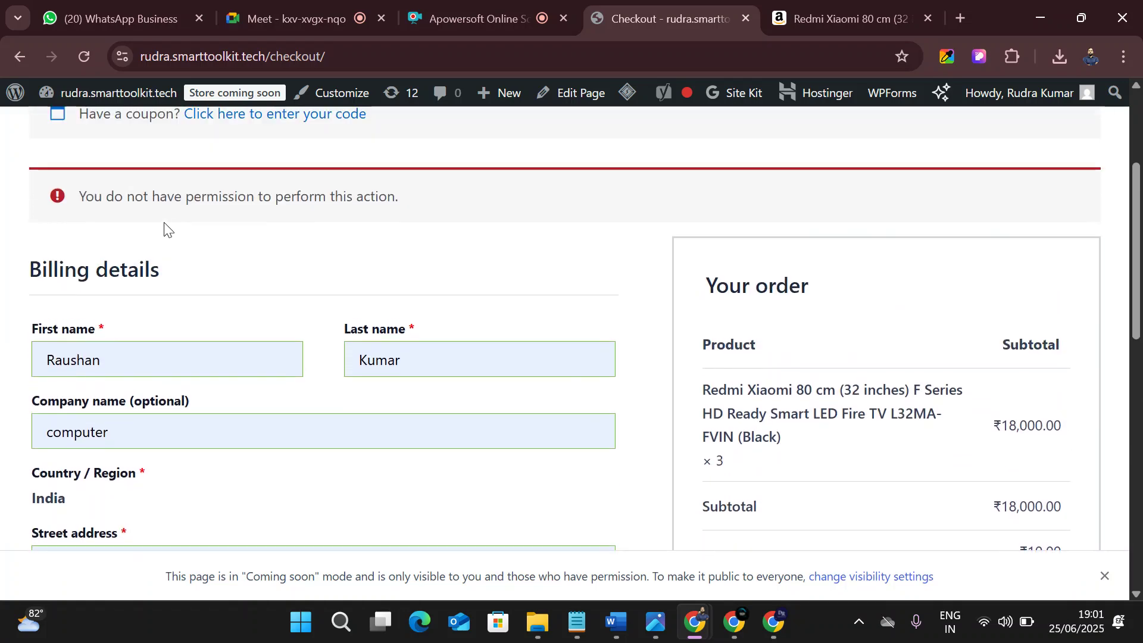
{"action": "scroll", "coordinate": [352, 220], "scroll_direction": "up", "scroll_amount": 3}
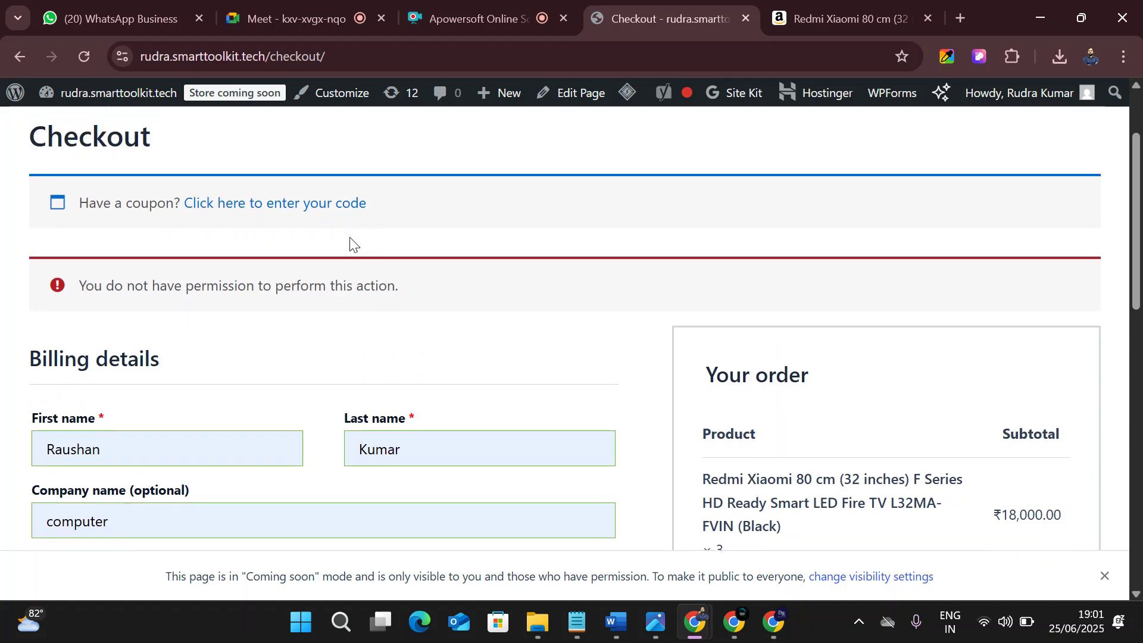
{"action": "scroll", "coordinate": [294, 249], "scroll_direction": "down", "scroll_amount": 2}
{"action": "scroll", "coordinate": [441, 265], "scroll_direction": "down", "scroll_amount": 10}
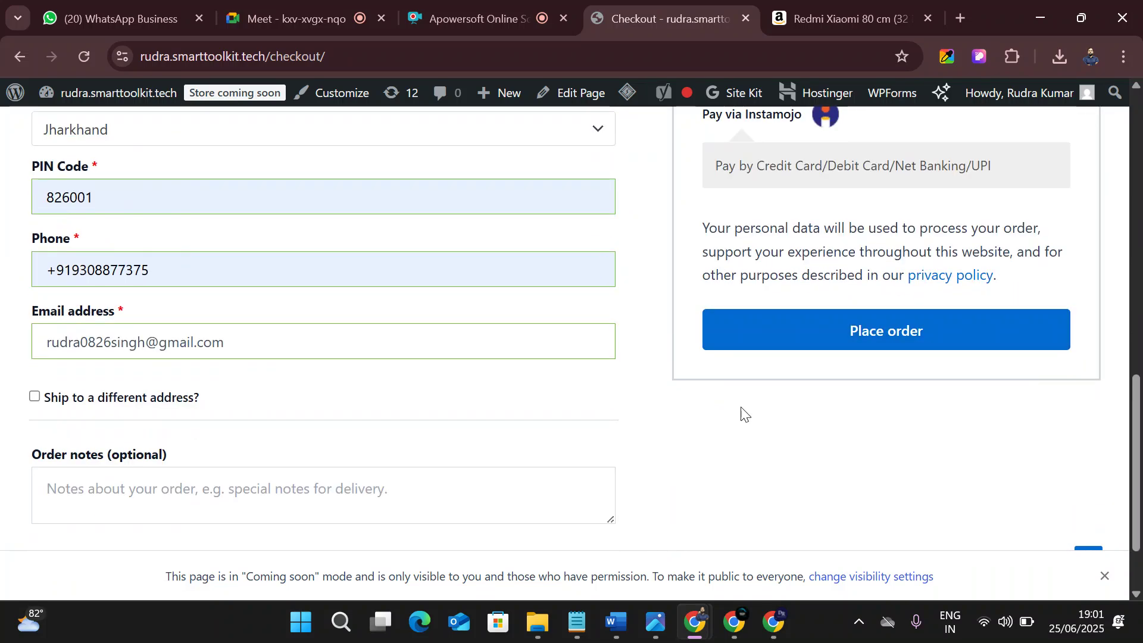
{"action": "scroll", "coordinate": [741, 411], "scroll_direction": "up", "scroll_amount": 3}
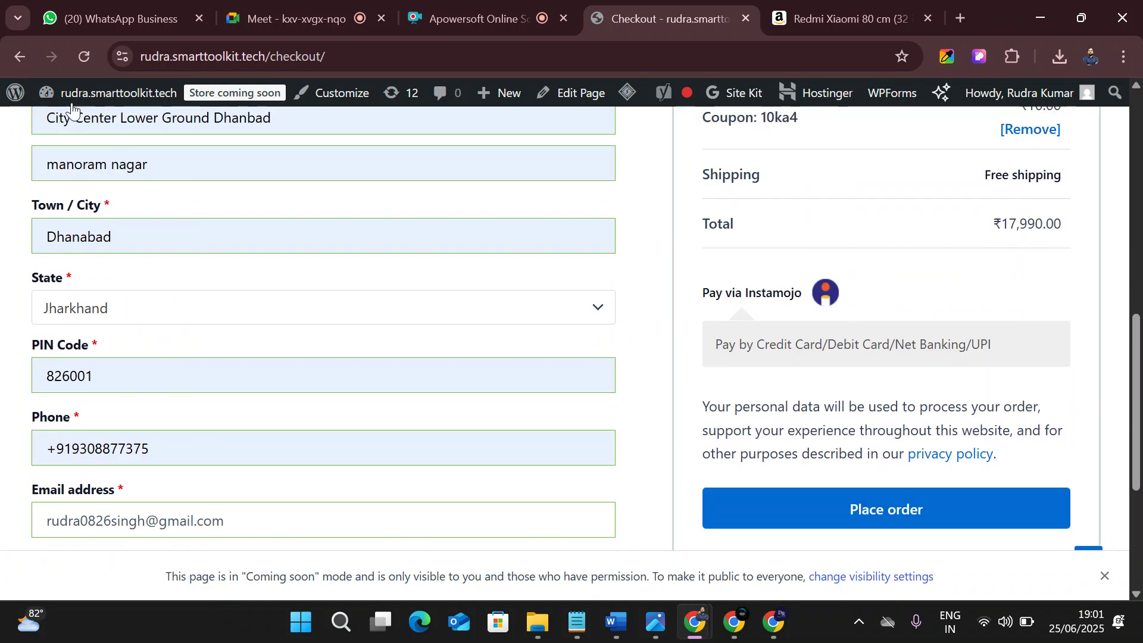
- Try to enable cash on delivery among the offline payment methods in the WooCommerce payment settings
{"action": "mouse_move", "coordinate": [71, 99]}
{"action": "left_click", "coordinate": [71, 125]}
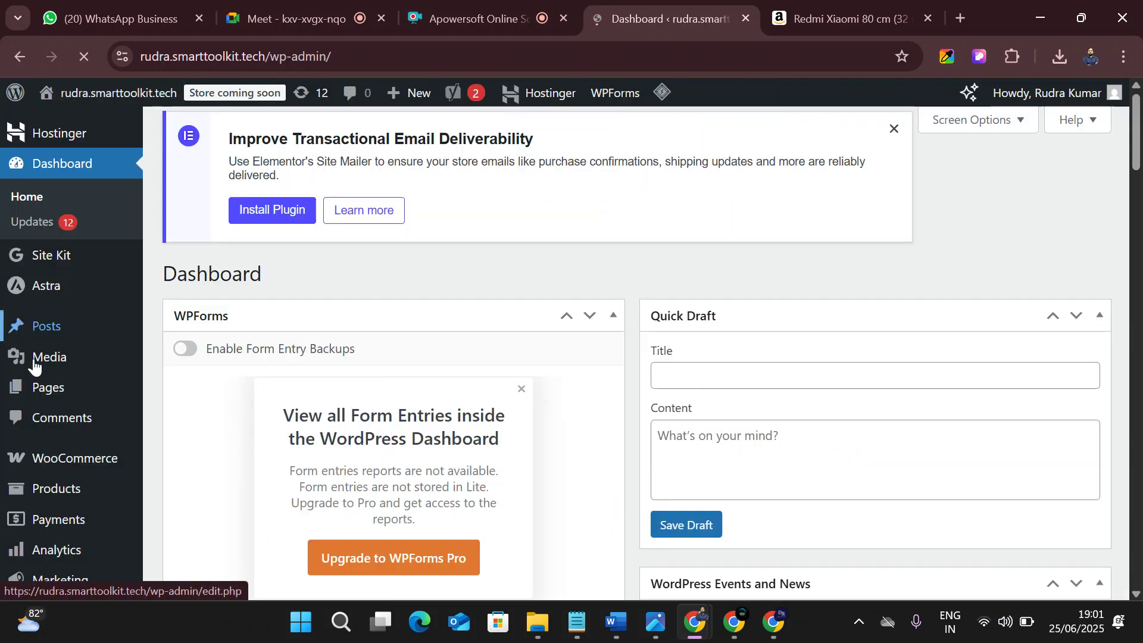
{"action": "scroll", "coordinate": [48, 381], "scroll_direction": "down", "scroll_amount": 3}
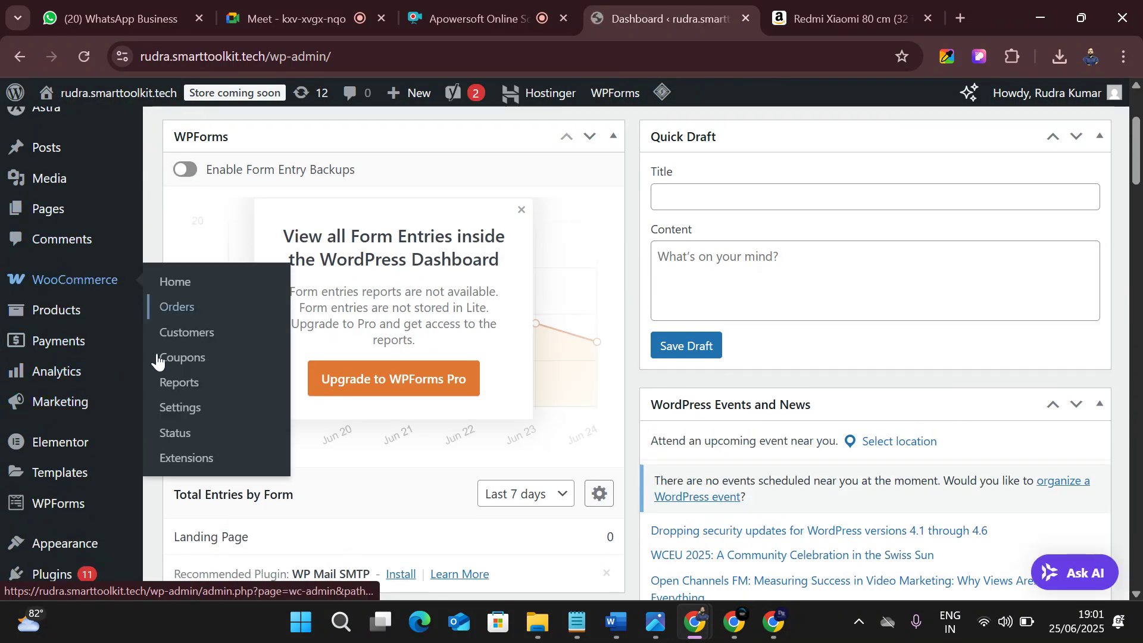
{"action": "mouse_move", "coordinate": [90, 280]}
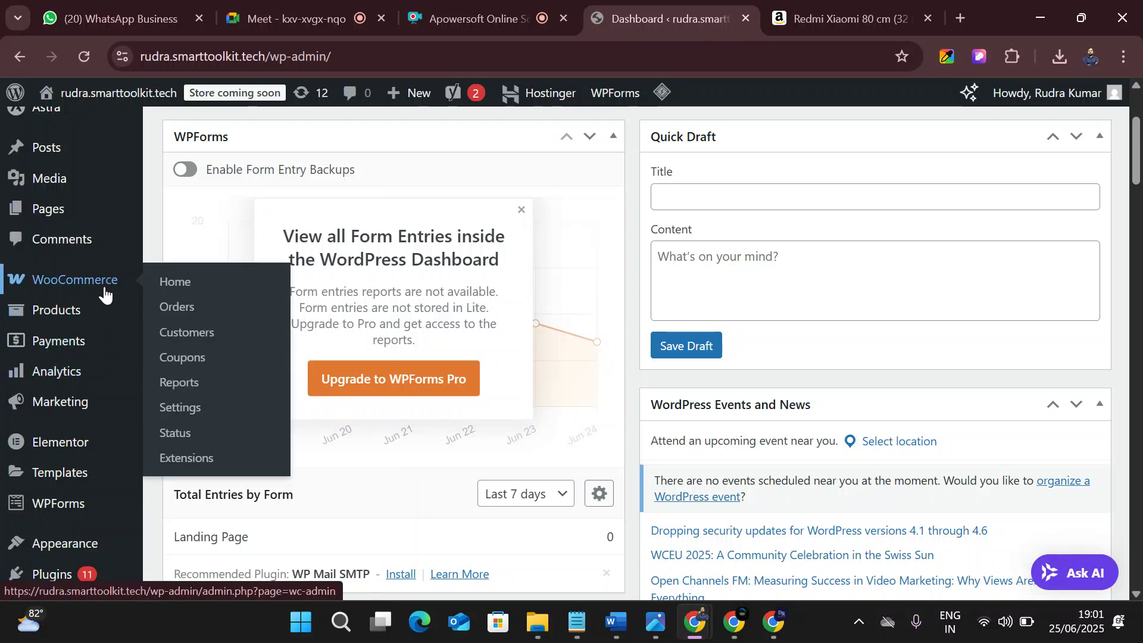
{"action": "left_click", "coordinate": [192, 410]}
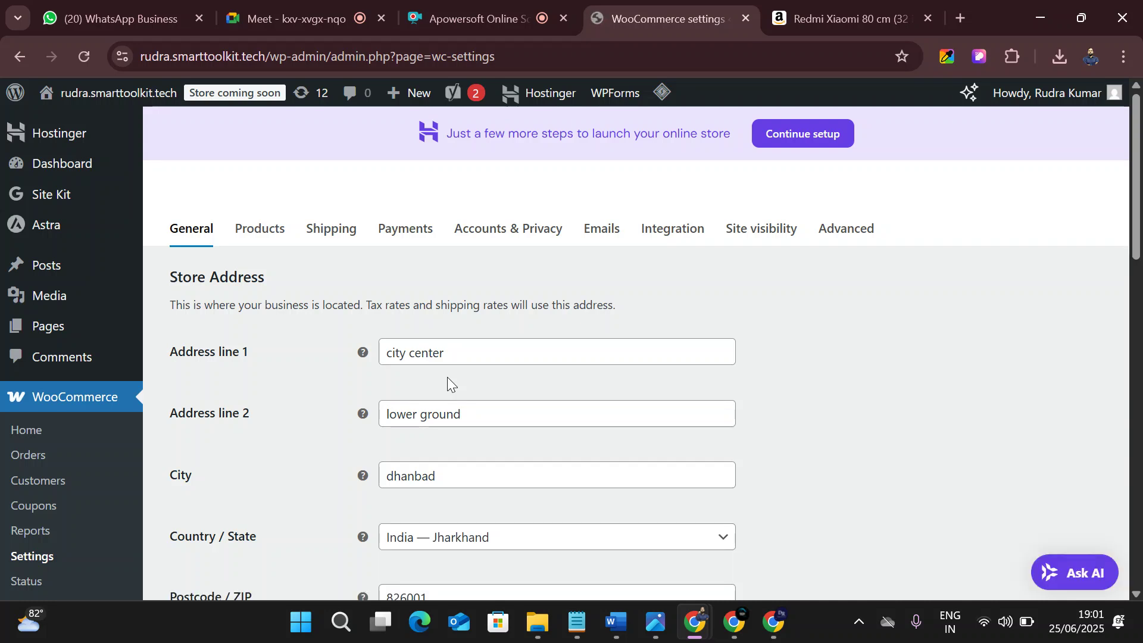
{"action": "left_click", "coordinate": [422, 231]}
{"action": "scroll", "coordinate": [477, 364], "scroll_direction": "down", "scroll_amount": 3}
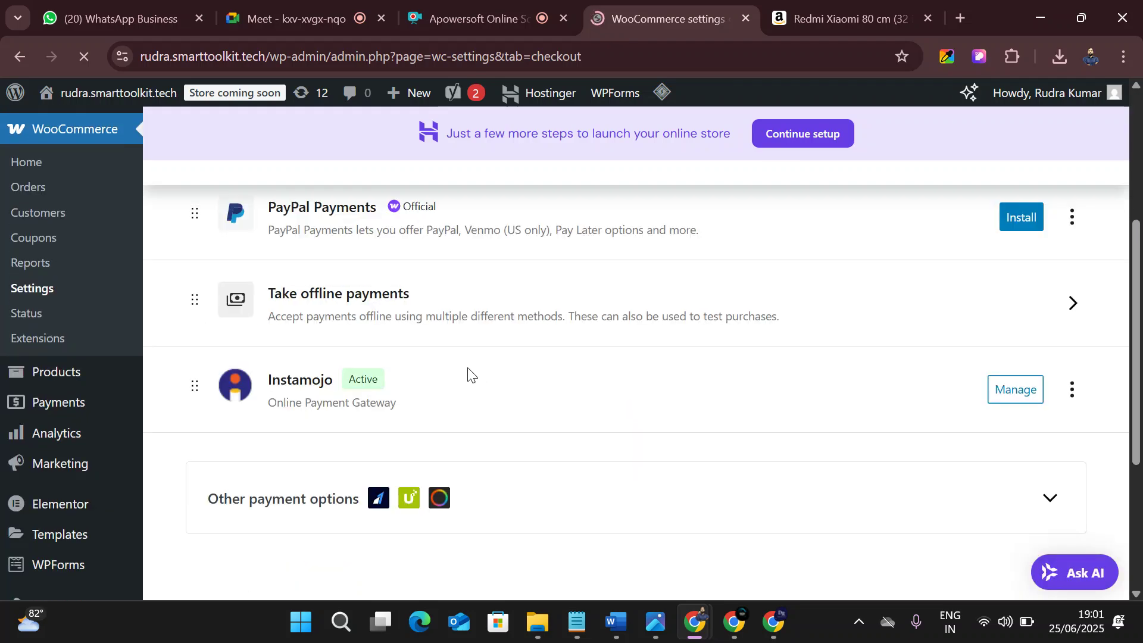
{"action": "scroll", "coordinate": [467, 372], "scroll_direction": "up", "scroll_amount": 1}
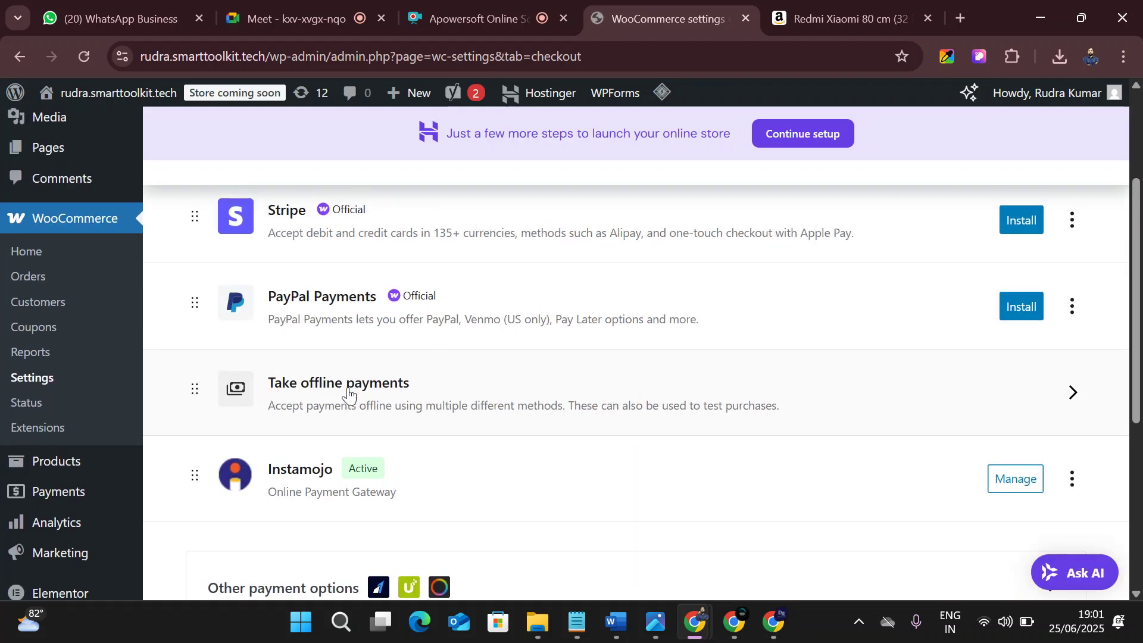
{"action": "left_click", "coordinate": [803, 410]}
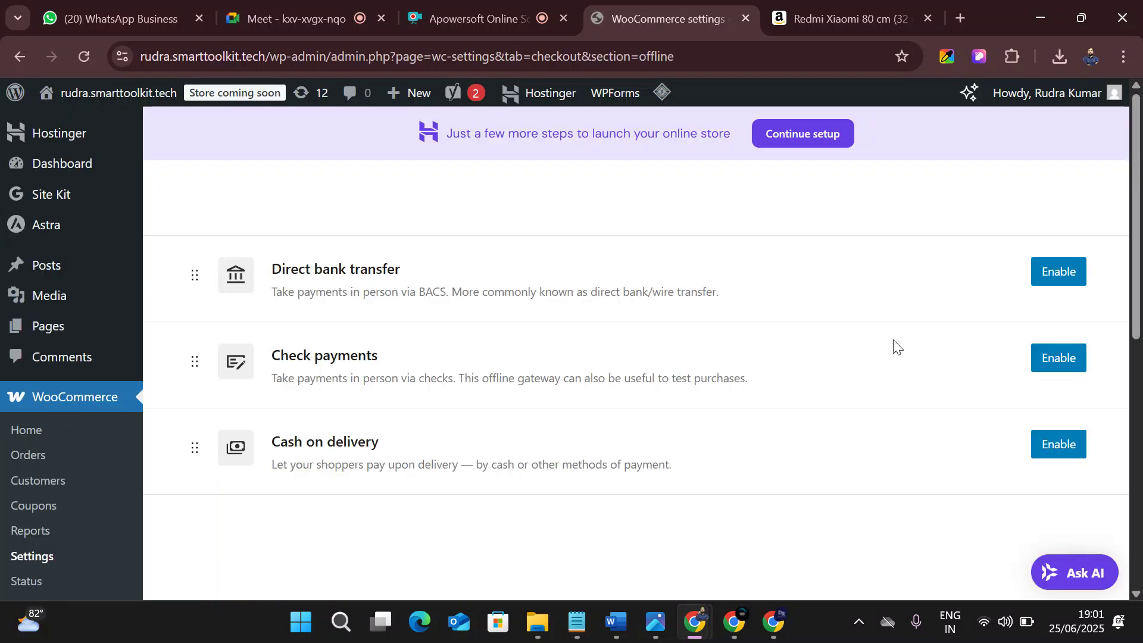
{"action": "left_click", "coordinate": [1044, 444]}
- Visit the store's shop page, view the Redmi TV listing and copy the page's URL
{"action": "mouse_move", "coordinate": [95, 105]}
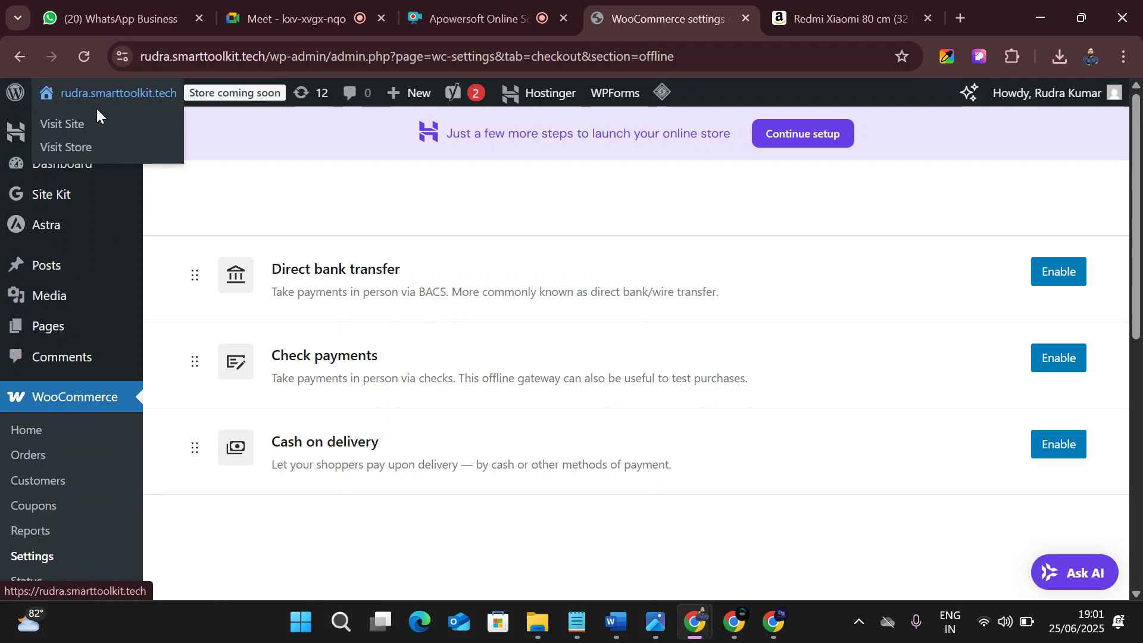
{"action": "scroll", "coordinate": [390, 265], "scroll_direction": "down", "scroll_amount": 5}
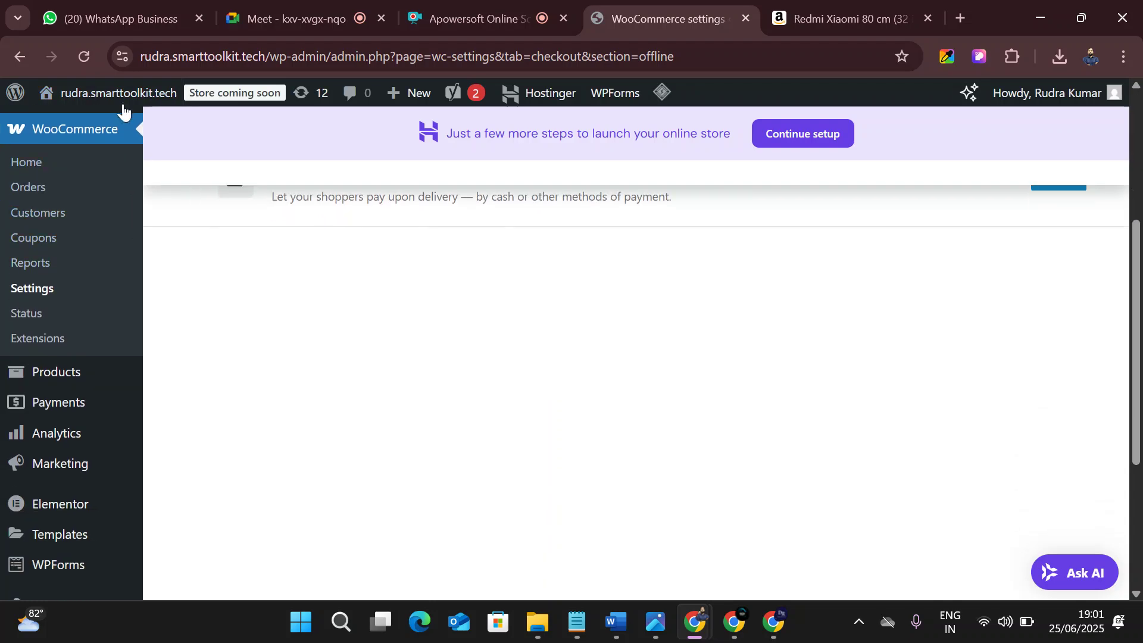
{"action": "left_click", "coordinate": [102, 148]}
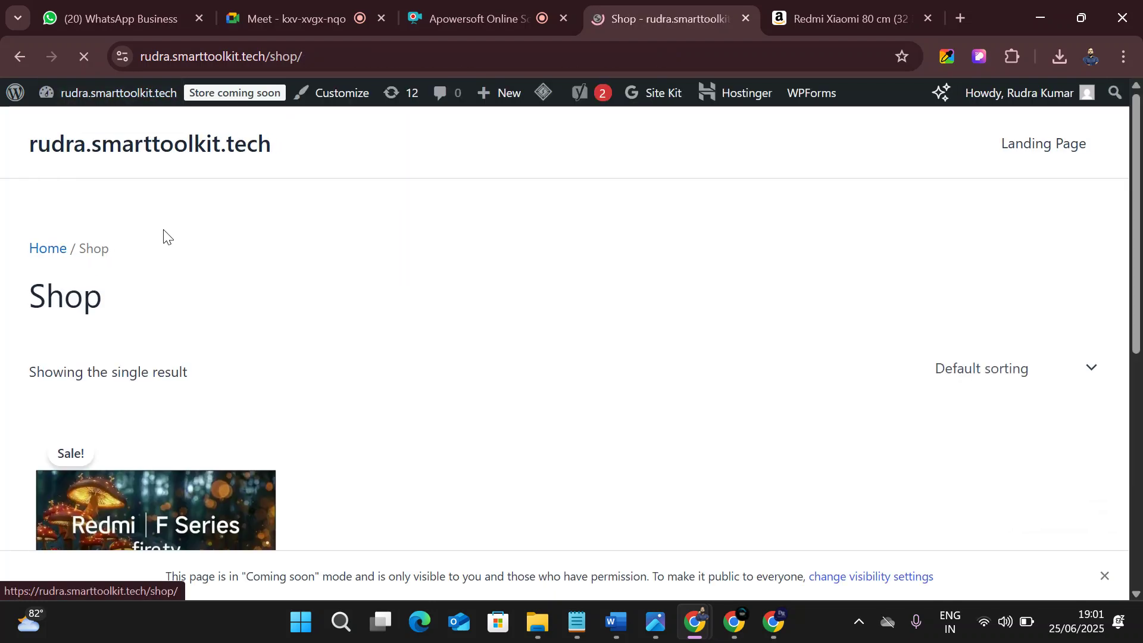
{"action": "scroll", "coordinate": [352, 293], "scroll_direction": "down", "scroll_amount": 3}
{"action": "scroll", "coordinate": [190, 381], "scroll_direction": "down", "scroll_amount": 3}
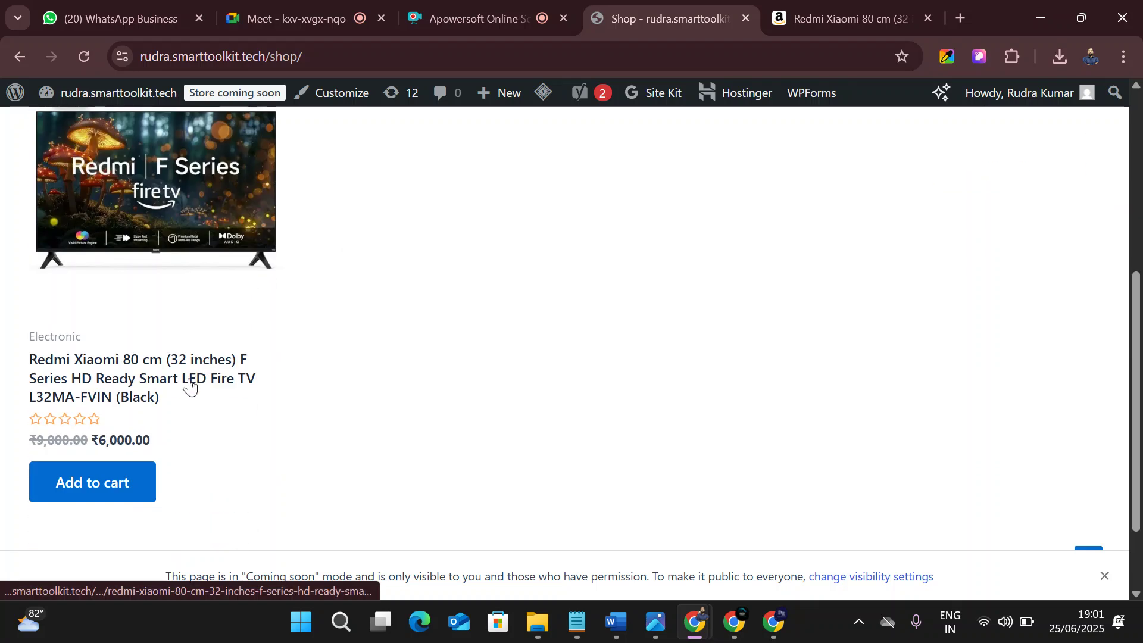
{"action": "scroll", "coordinate": [190, 381], "scroll_direction": "down", "scroll_amount": 1}
{"action": "left_click", "coordinate": [328, 50]}
{"action": "key", "text": "ctrl+c"}
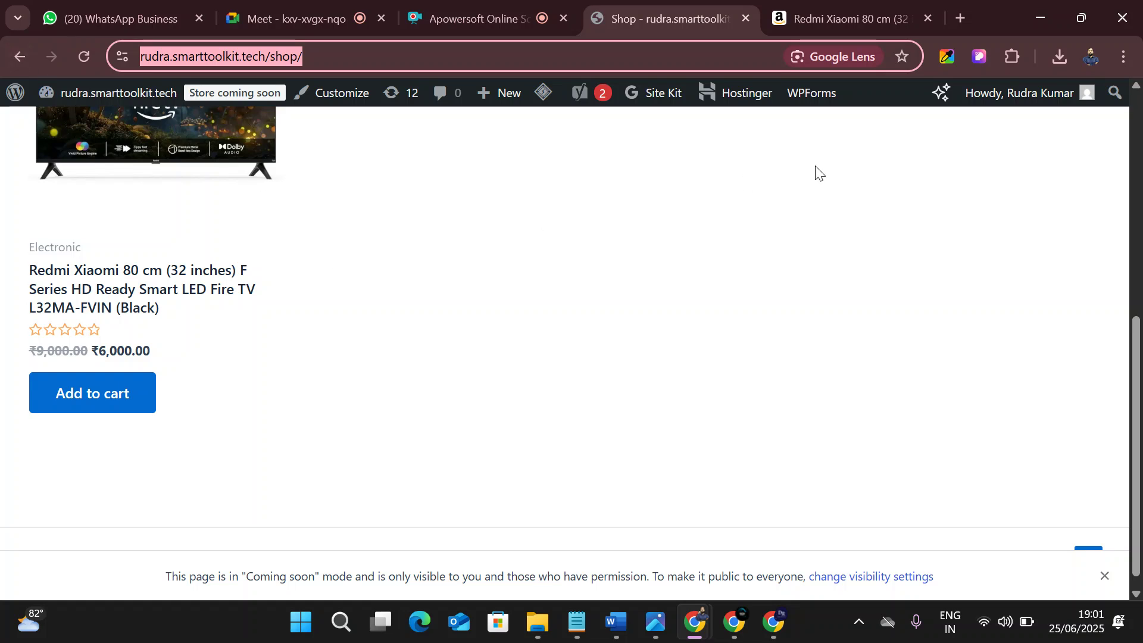
- Open the copied shop URL in the other Chrome profile's window to check the public view, and close that window
{"action": "left_click", "coordinate": [735, 621]}
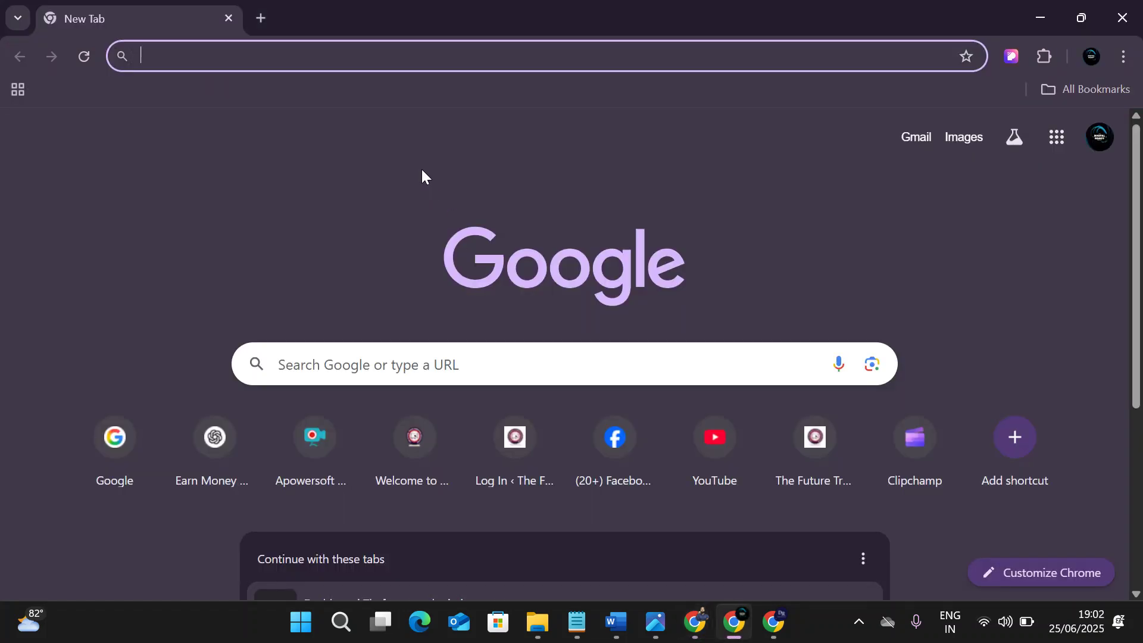
{"action": "key", "text": "ctrl+v"}
{"action": "key", "text": "Return"}
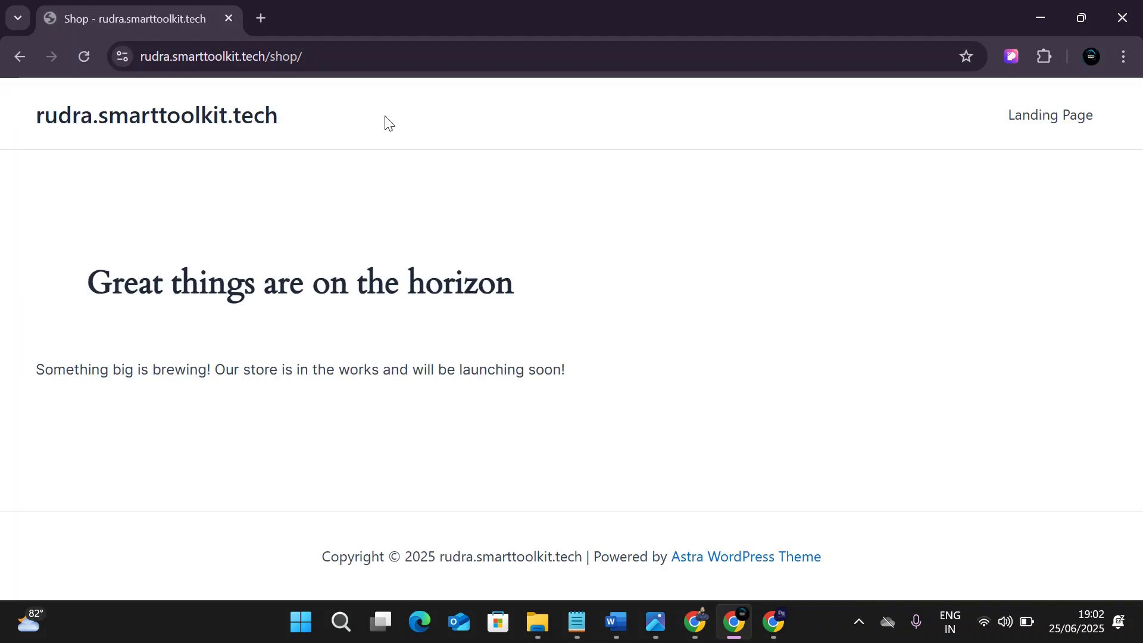
{"action": "left_click", "coordinate": [416, 56]}
{"action": "key", "text": "BackSpace"}
{"action": "key", "text": "Return"}
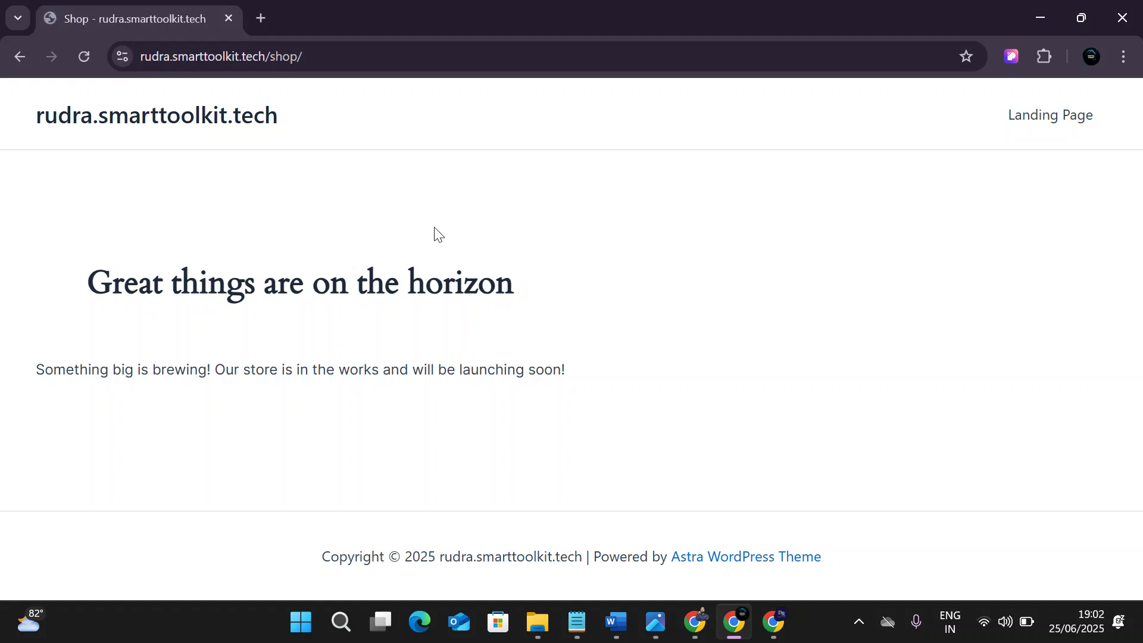
{"action": "left_click", "coordinate": [1122, 17]}
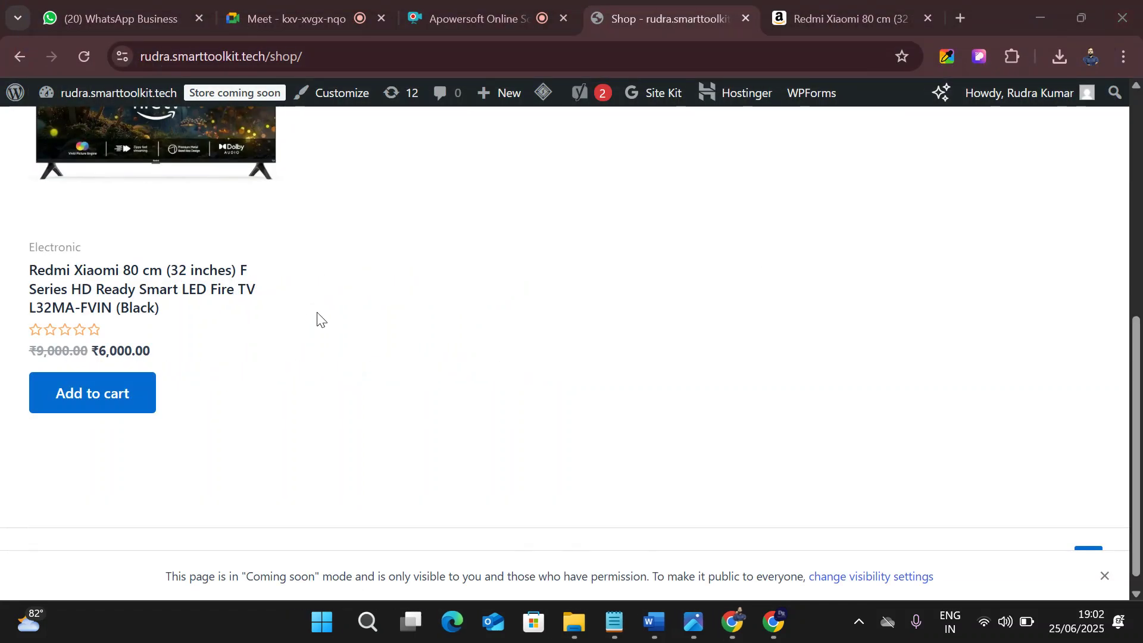
{"action": "left_click", "coordinate": [511, 9]}
{"action": "left_click", "coordinate": [357, 5]}
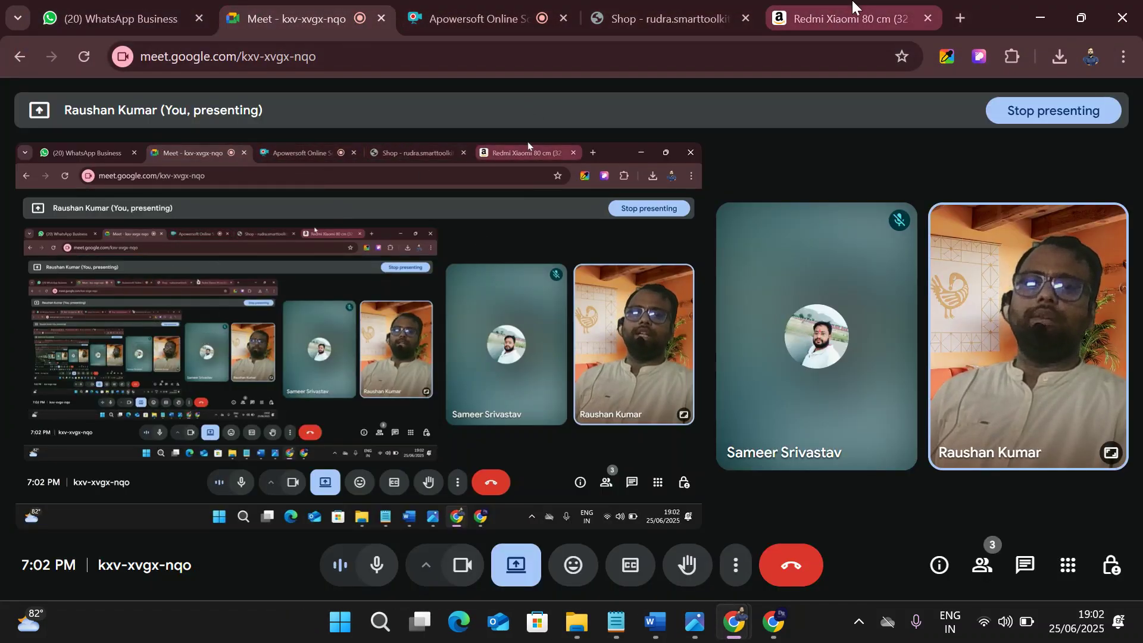
{"action": "left_click", "coordinate": [845, 18]}
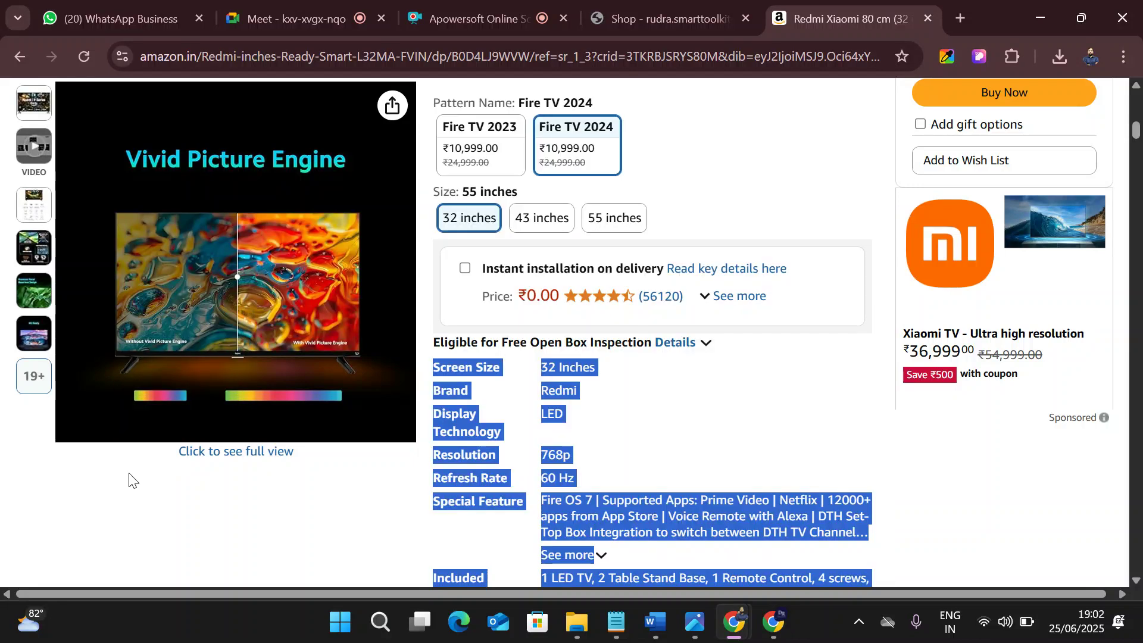
{"action": "left_click", "coordinate": [129, 480]}
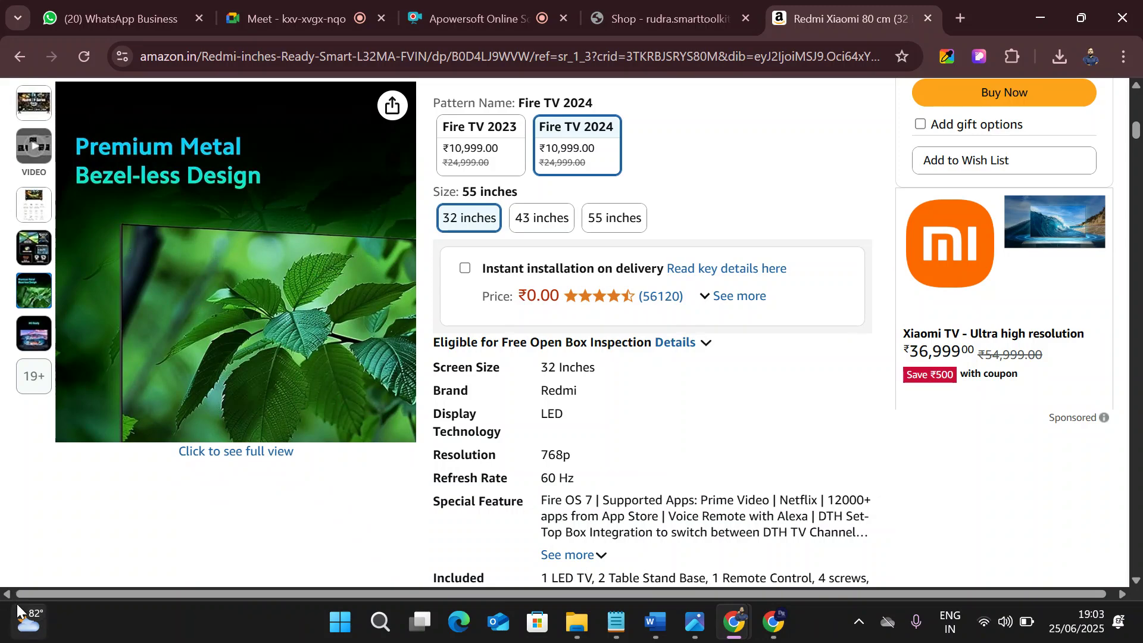
{"action": "mouse_move", "coordinate": [18, 607]}
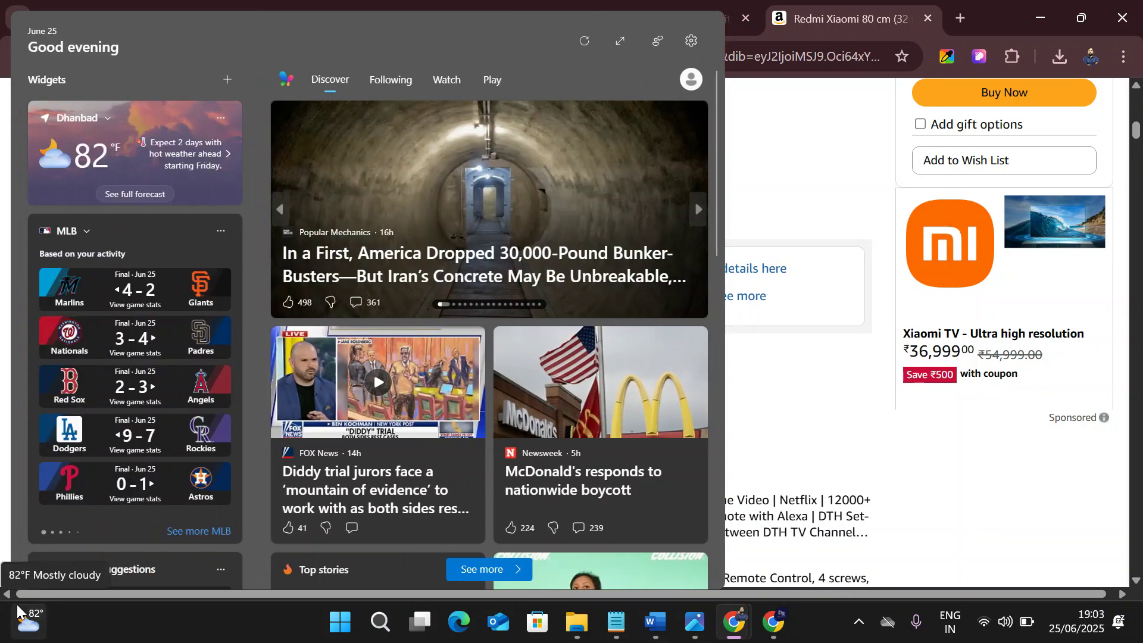
{"action": "scroll", "coordinate": [299, 286], "scroll_direction": "down", "scroll_amount": 4}
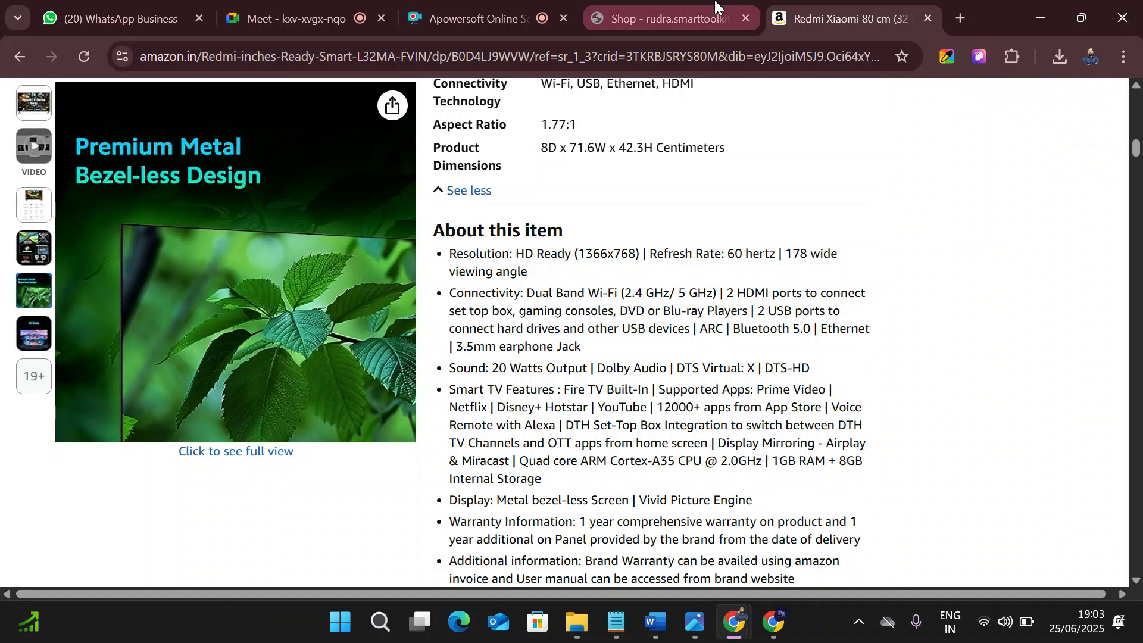
- Return to the store's WordPress dashboard and start a new WooCommerce product
{"action": "left_click", "coordinate": [701, 2]}
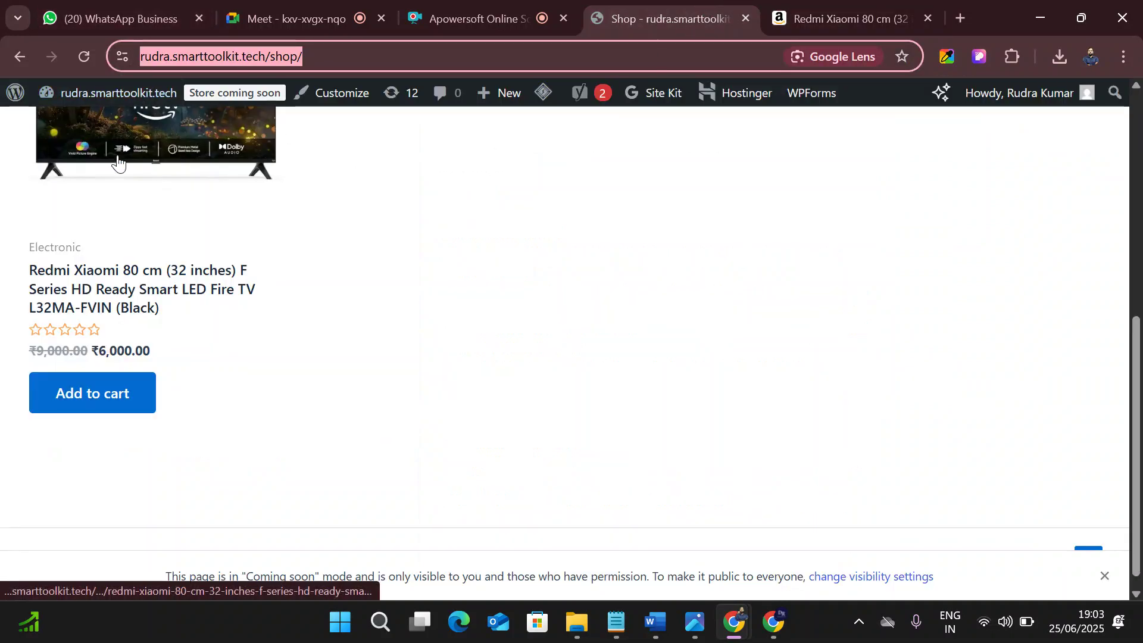
{"action": "mouse_move", "coordinate": [110, 95]}
{"action": "left_click", "coordinate": [94, 127]}
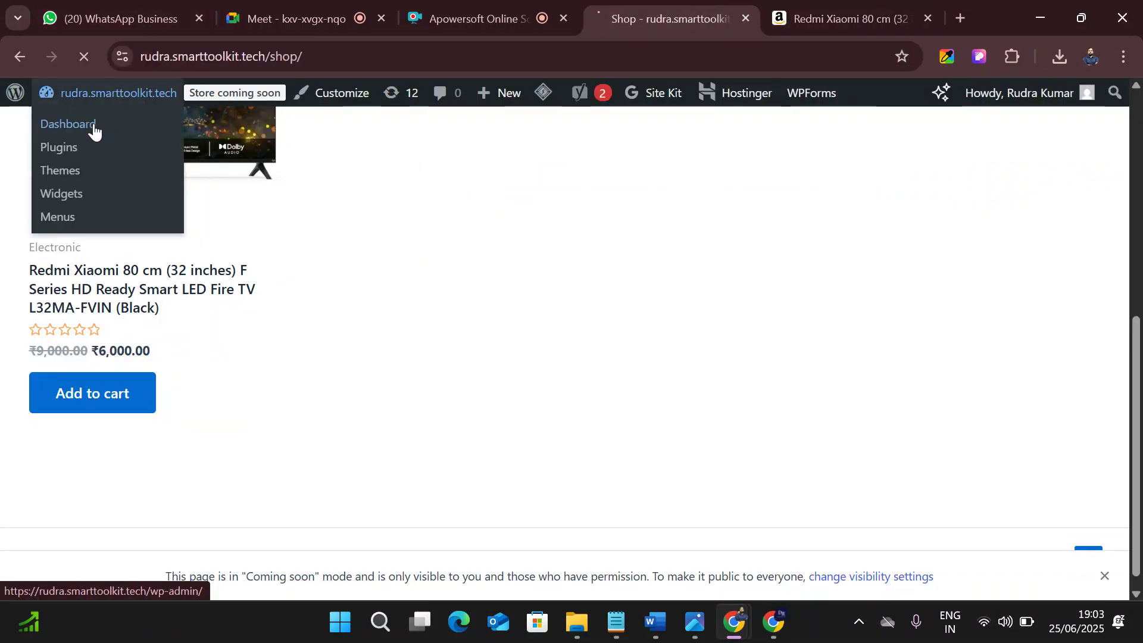
{"action": "scroll", "coordinate": [36, 334], "scroll_direction": "down", "scroll_amount": 3}
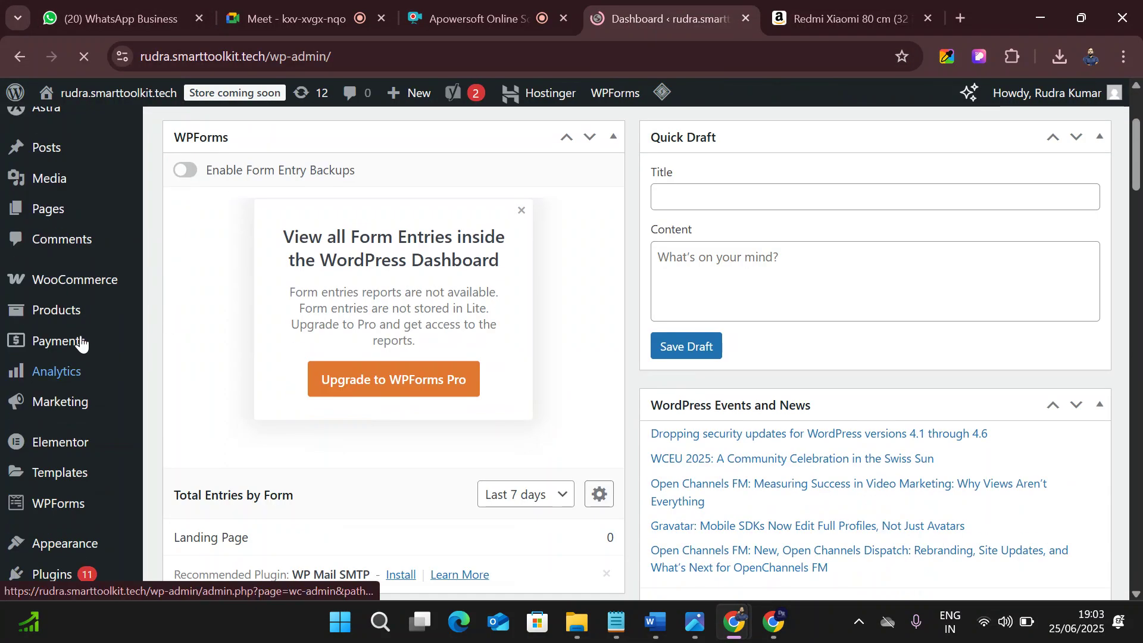
{"action": "mouse_move", "coordinate": [70, 285]}
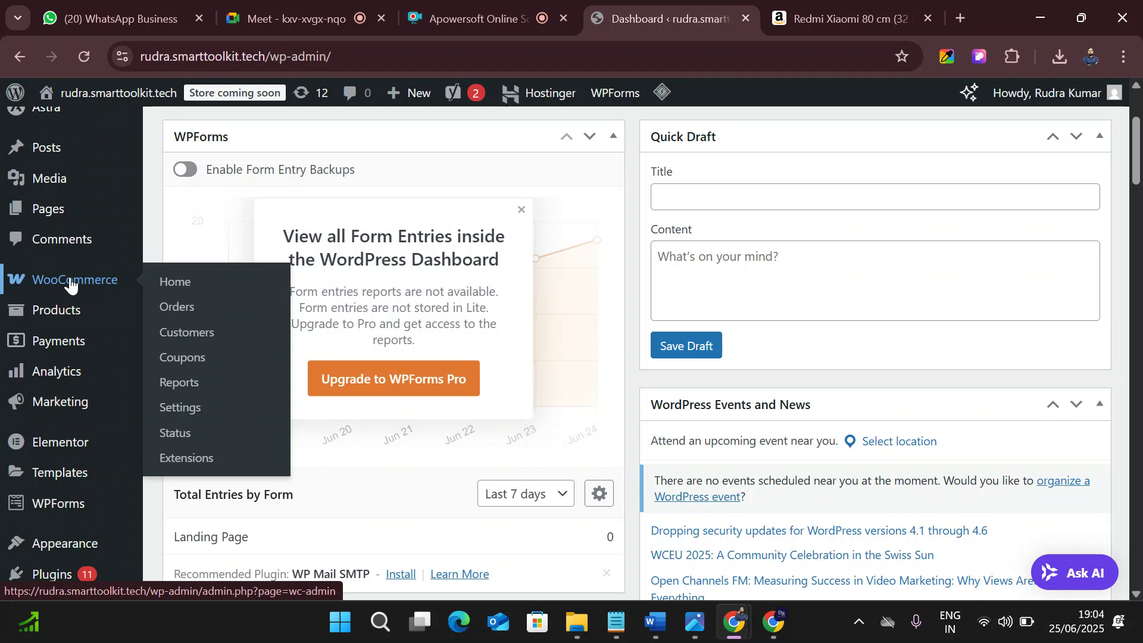
{"action": "mouse_move", "coordinate": [64, 309]}
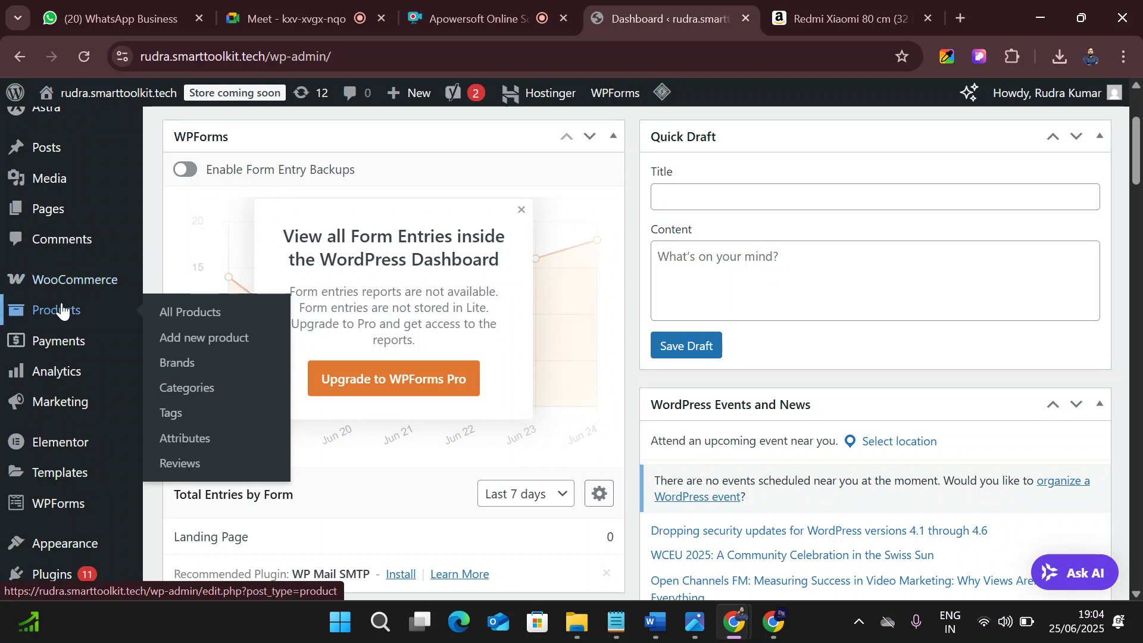
{"action": "left_click", "coordinate": [206, 338]}
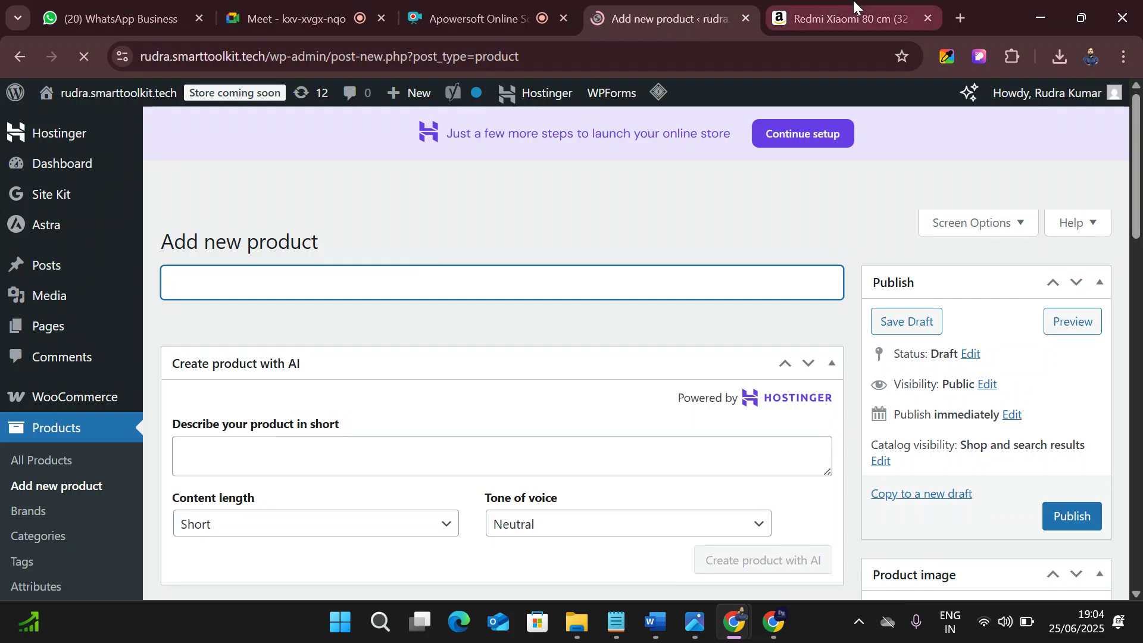
- Switch to the Amazon page and search for "t-shirt"
{"action": "left_click", "coordinate": [854, 7]}
{"action": "scroll", "coordinate": [408, 204], "scroll_direction": "up", "scroll_amount": 15}
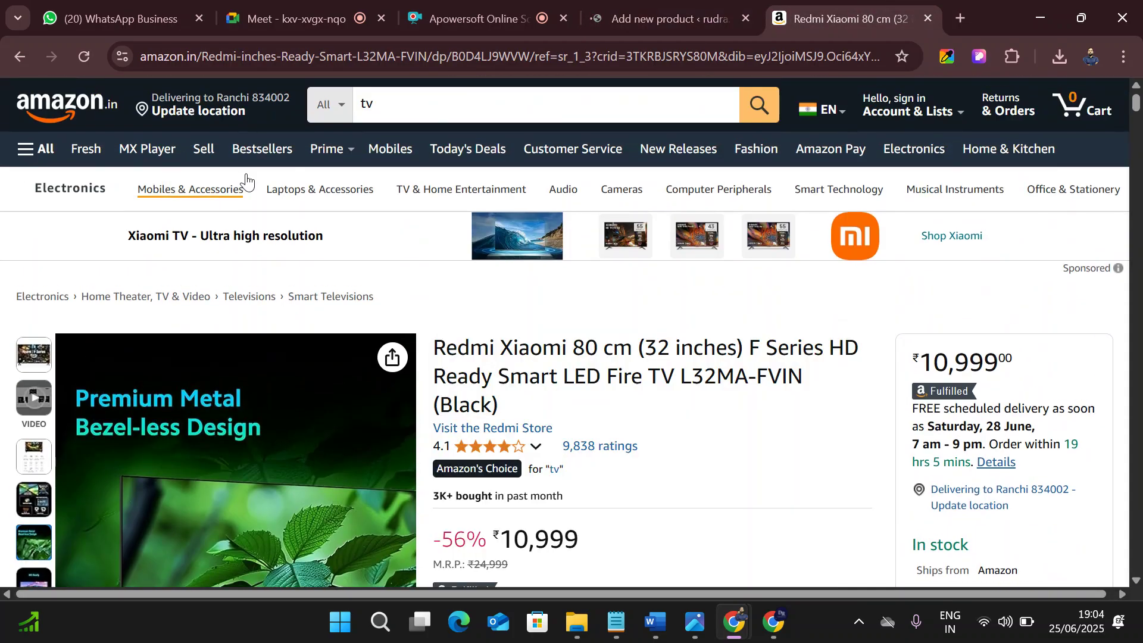
{"action": "left_click", "coordinate": [434, 105]}
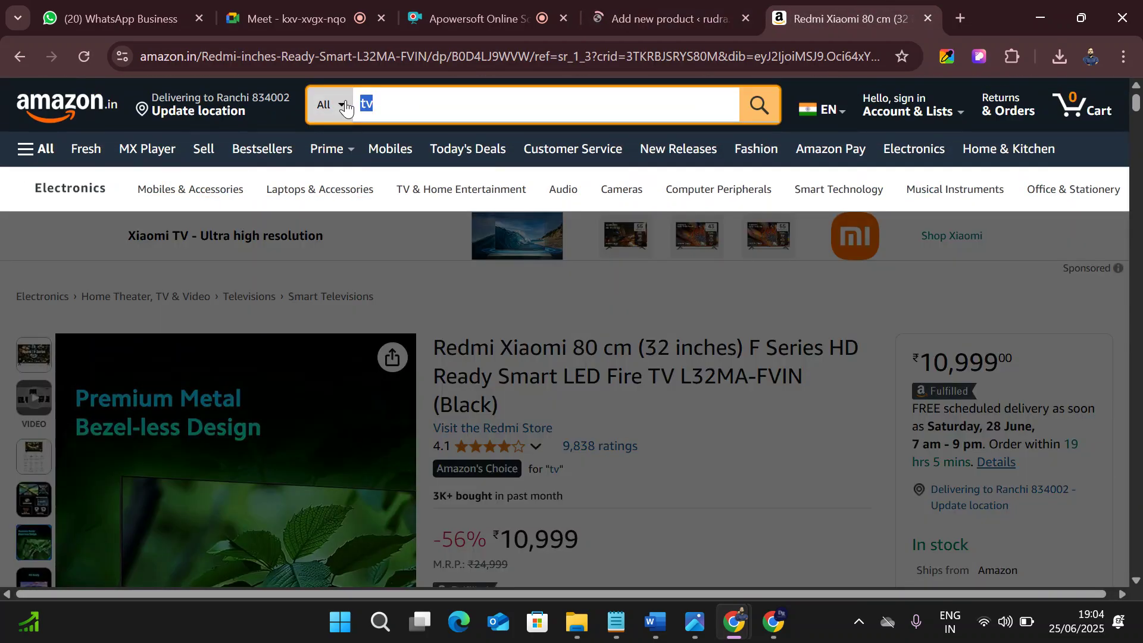
{"action": "type", "text": "t-"}
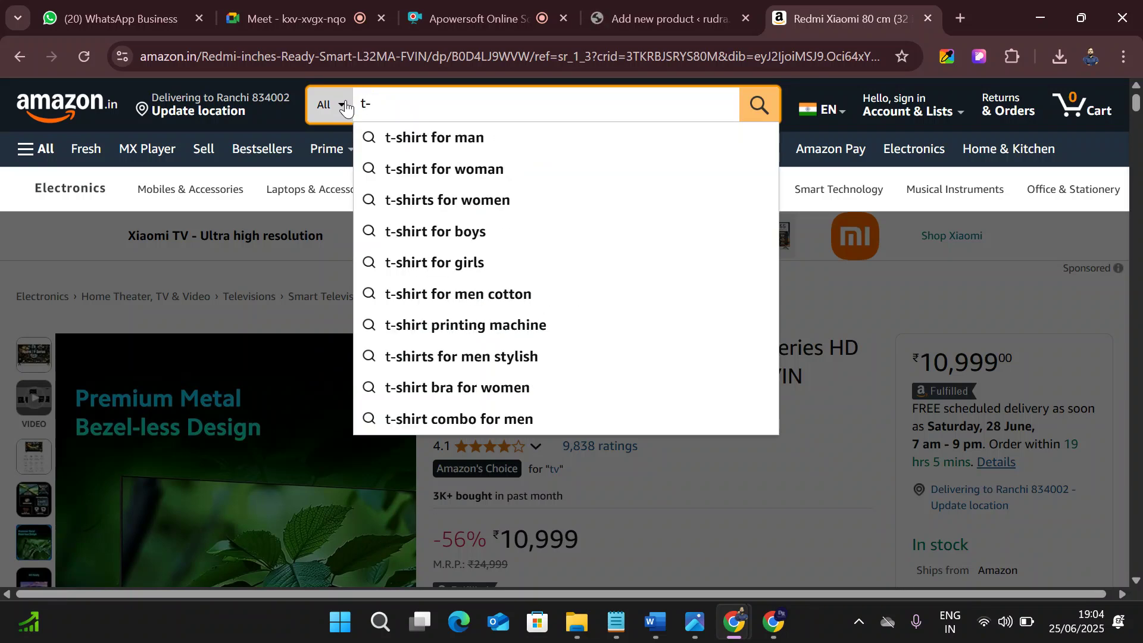
{"action": "type", "text": "shirt"}
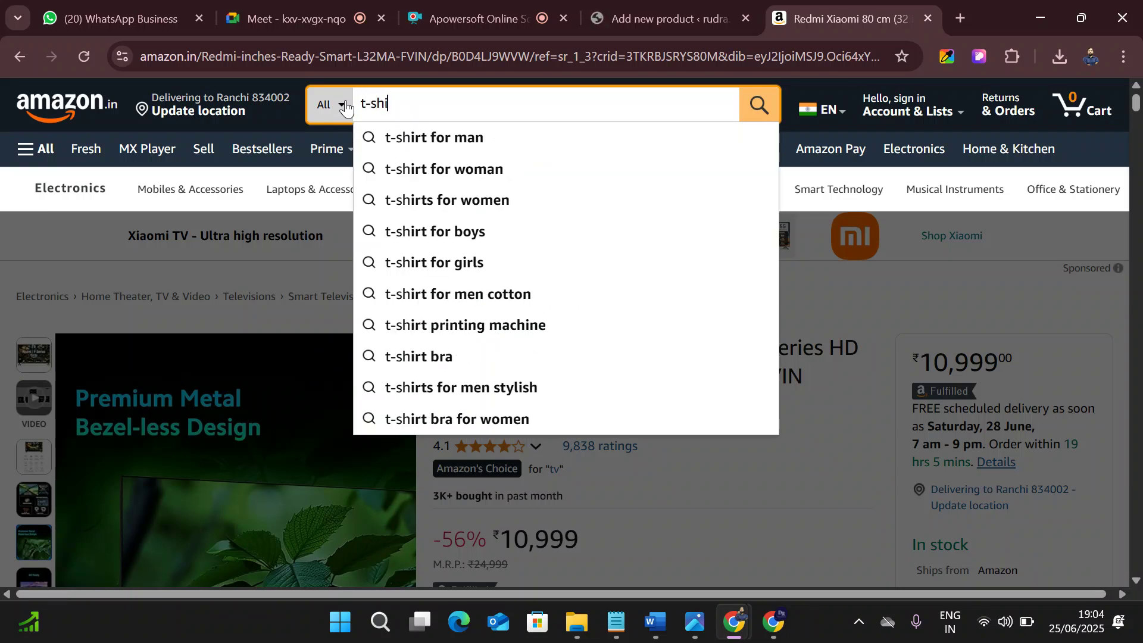
{"action": "key", "text": "Return"}
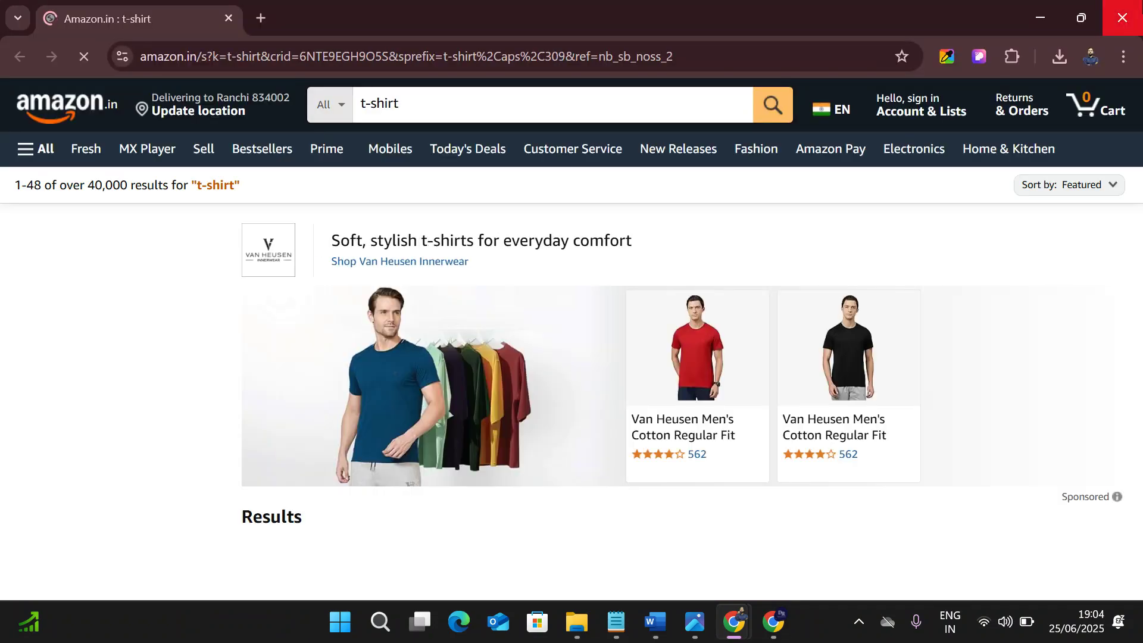
- Browse the T-shirt results and open the Allen Solly Men's Cotton Regular Fit Polo T-Shirt listing
{"action": "scroll", "coordinate": [481, 315], "scroll_direction": "down", "scroll_amount": 4}
{"action": "scroll", "coordinate": [480, 314], "scroll_direction": "down", "scroll_amount": 3}
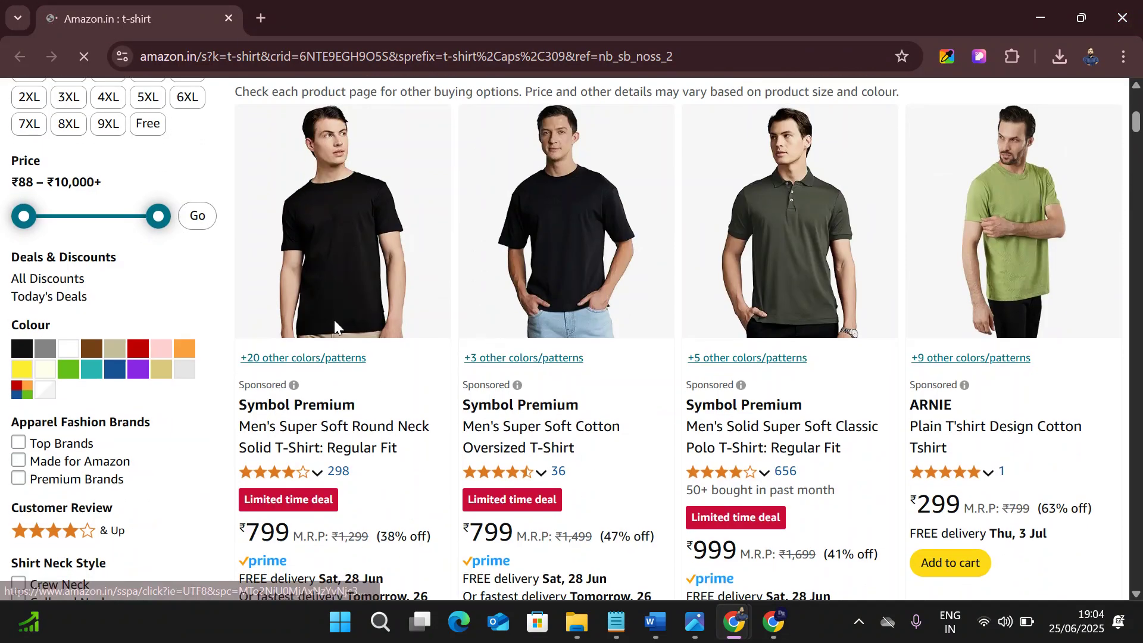
{"action": "scroll", "coordinate": [334, 320], "scroll_direction": "down", "scroll_amount": 2}
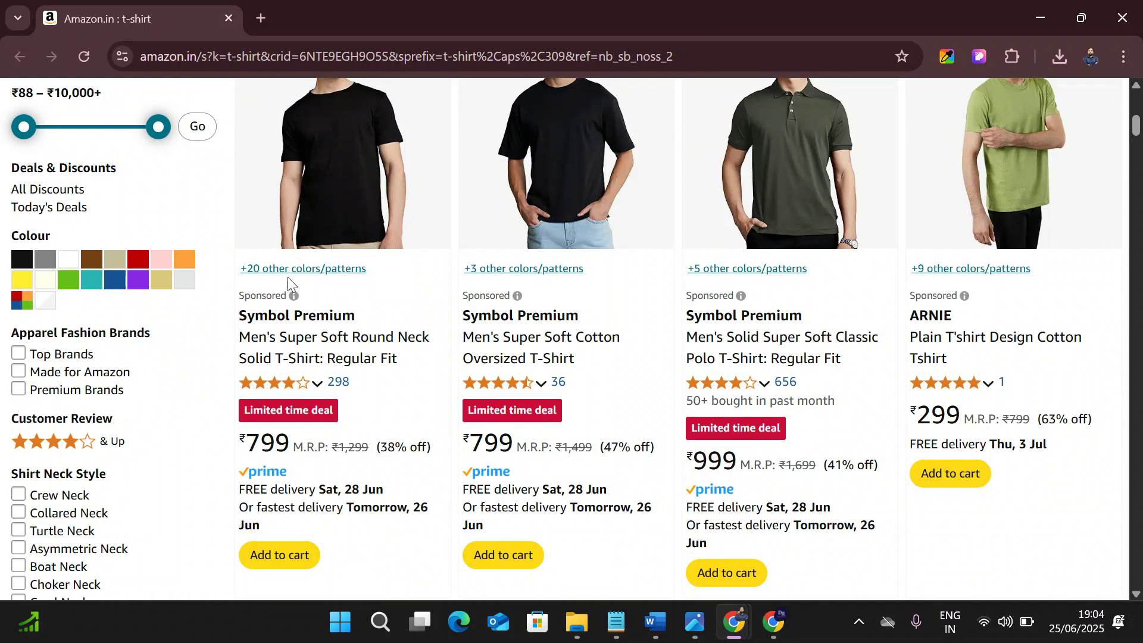
{"action": "scroll", "coordinate": [404, 457], "scroll_direction": "down", "scroll_amount": 10}
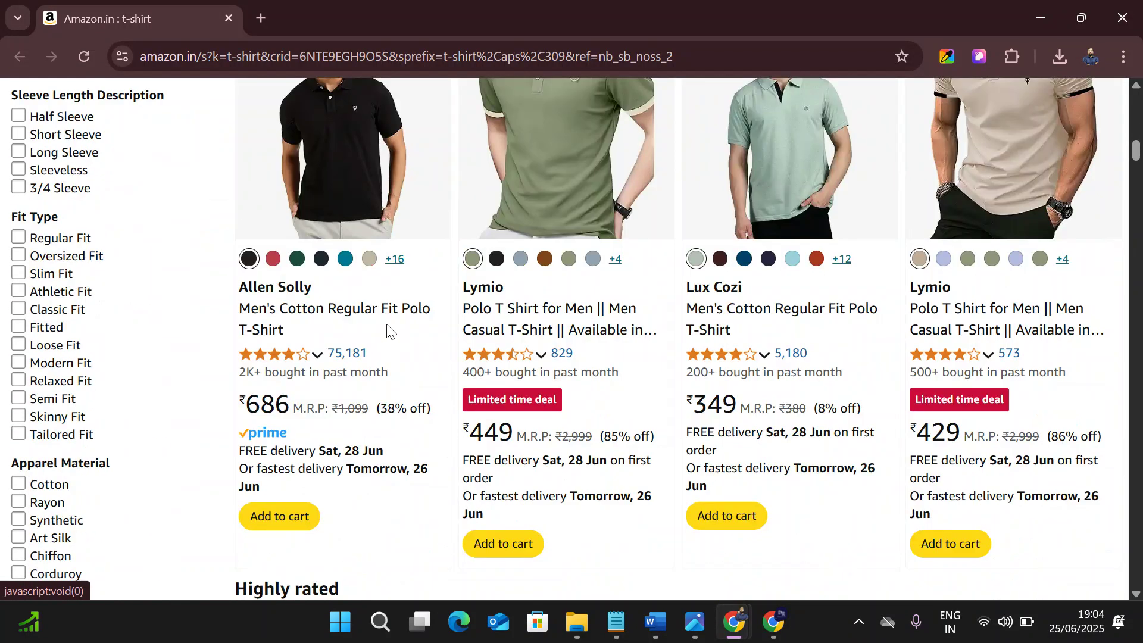
{"action": "left_click", "coordinate": [291, 324]}
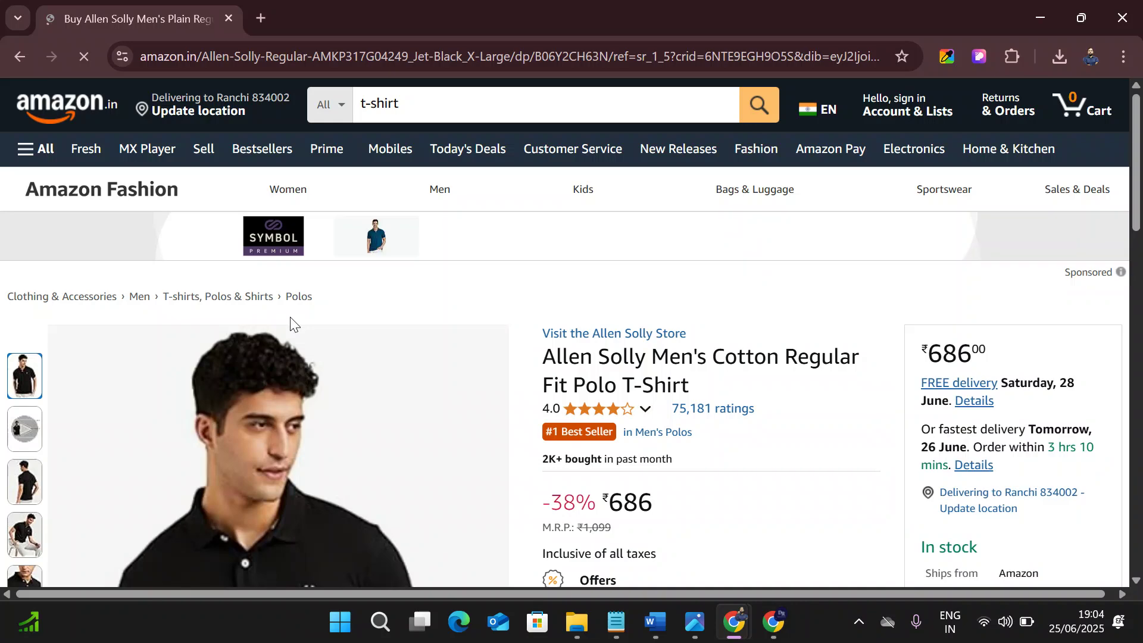
- Copy the listing's title and use it as the new WooCommerce product's name: "Allen Solly Men's Cotton Regular Fit Polo T-Shirt"
{"action": "scroll", "coordinate": [294, 320], "scroll_direction": "down", "scroll_amount": 3}
{"action": "left_click_drag", "start_coordinate": [706, 205], "coordinate": [543, 183]}
{"action": "right_click", "coordinate": [628, 197]}
{"action": "left_click", "coordinate": [669, 225]}
{"action": "left_click", "coordinate": [734, 621]}
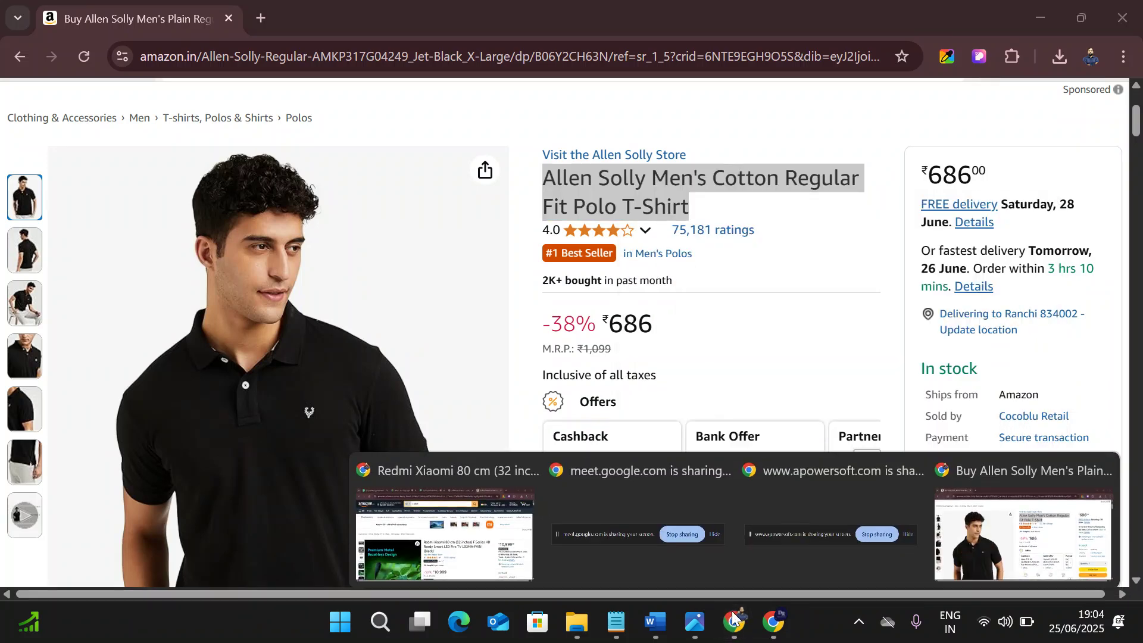
{"action": "left_click", "coordinate": [446, 530]}
{"action": "left_click", "coordinate": [667, 1]}
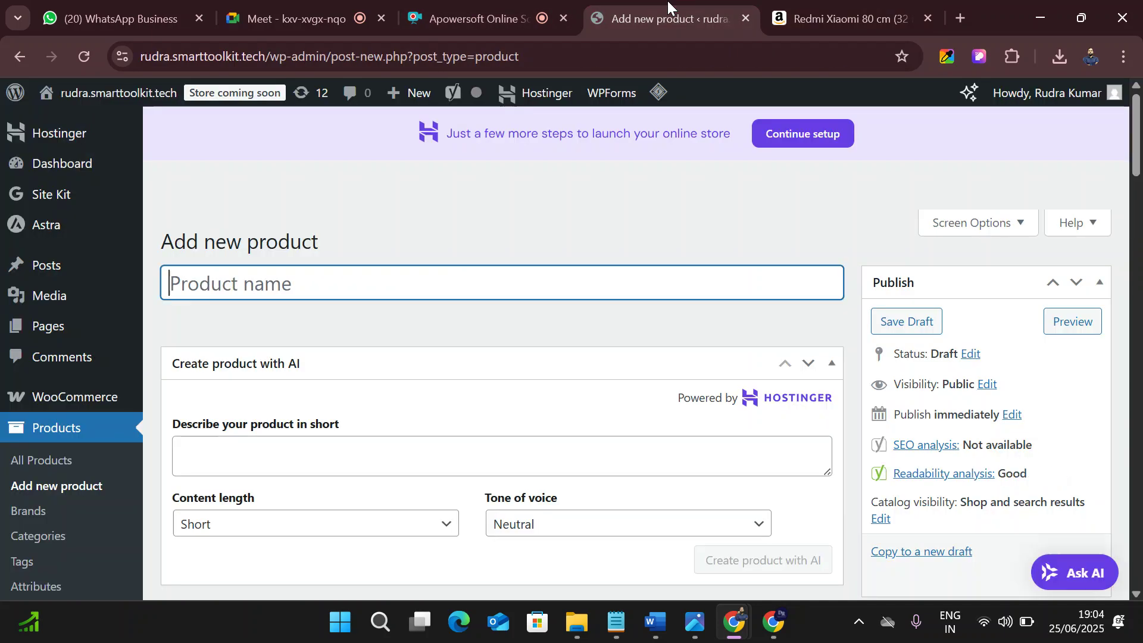
{"action": "right_click", "coordinate": [260, 288]}
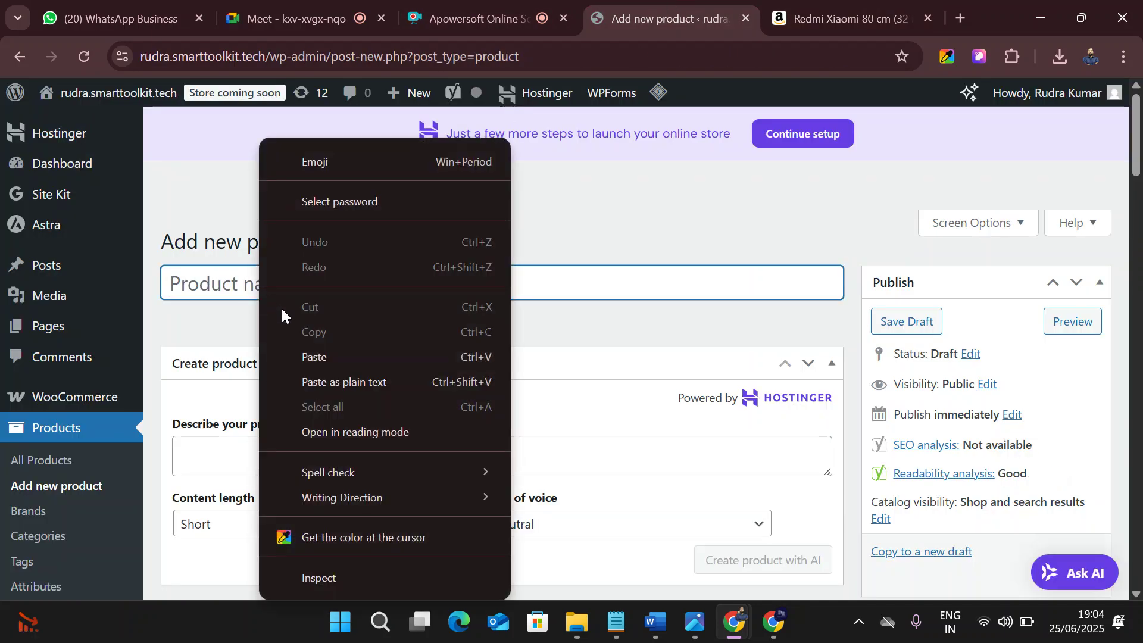
{"action": "left_click", "coordinate": [310, 375]}
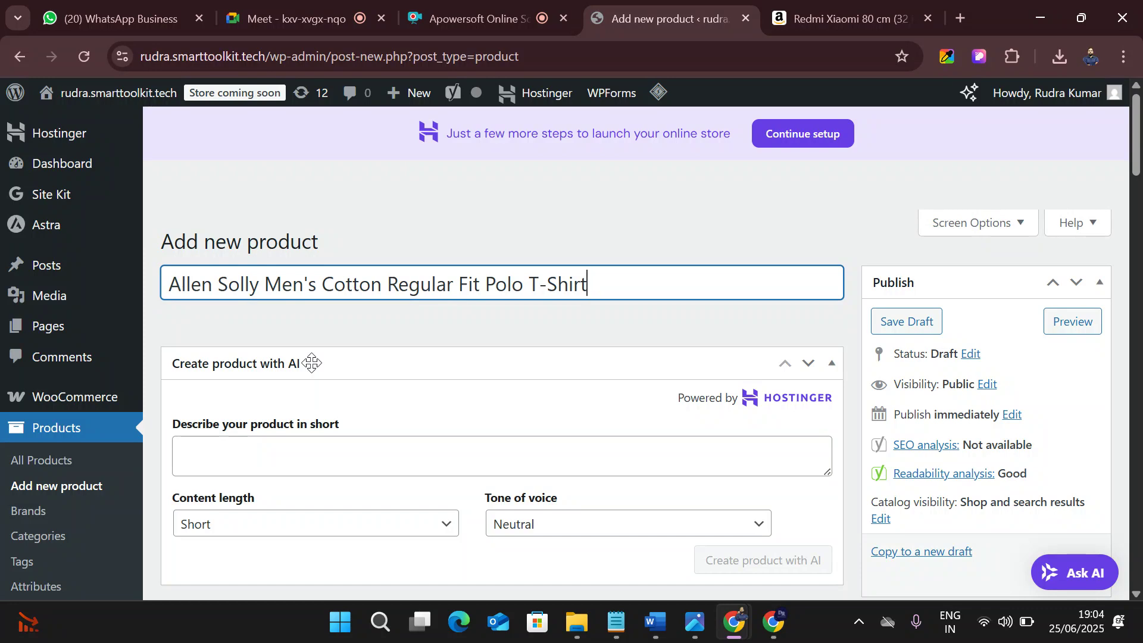
{"action": "left_click", "coordinate": [874, 14]}
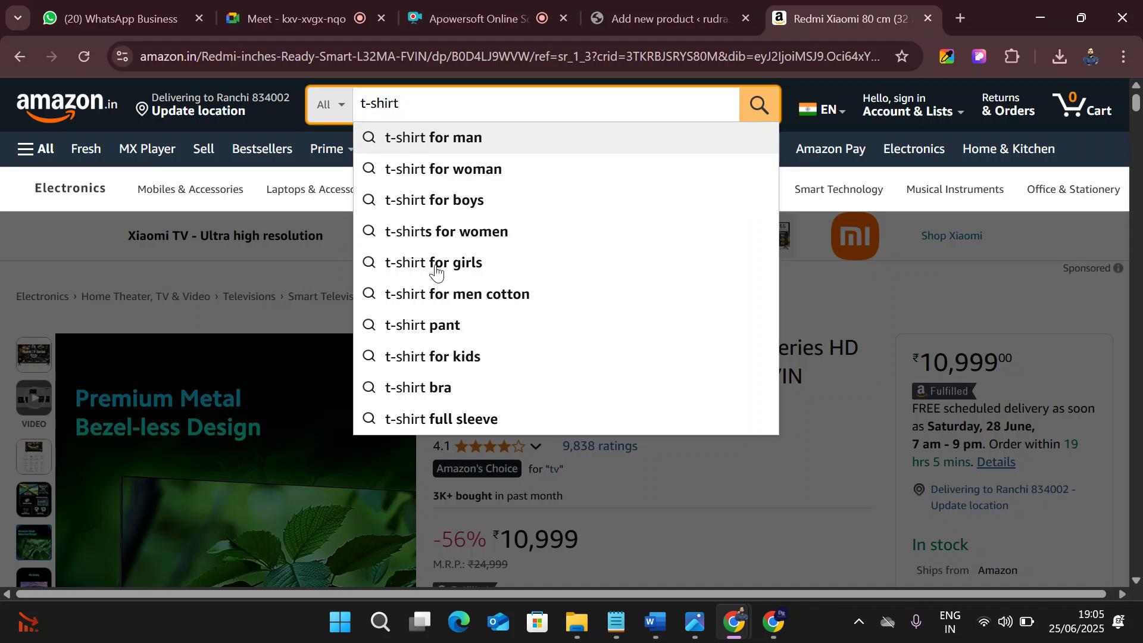
{"action": "left_click", "coordinate": [777, 622]}
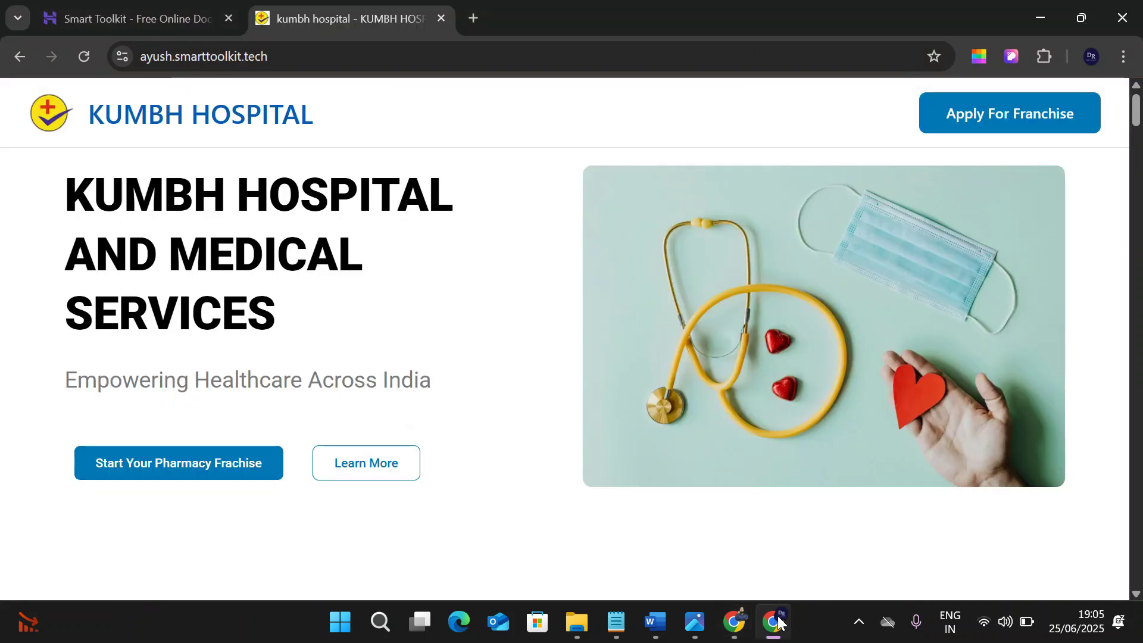
{"action": "left_click", "coordinate": [777, 622]}
{"action": "left_click", "coordinate": [661, 18]}
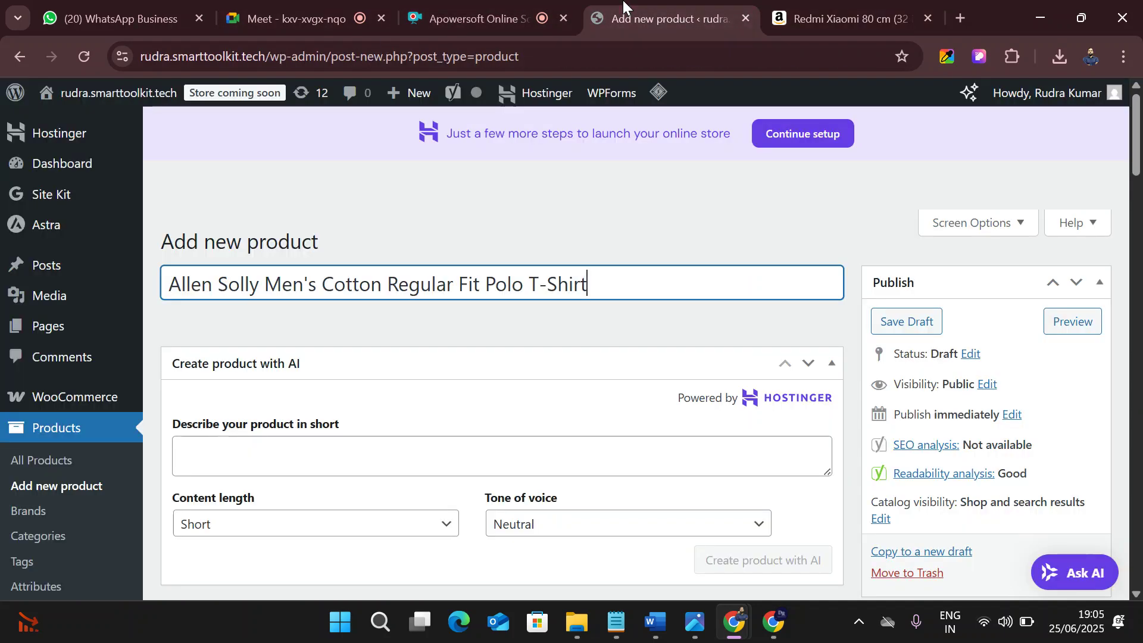
{"action": "left_click", "coordinate": [300, 374]}
{"action": "left_click", "coordinate": [845, 18]}
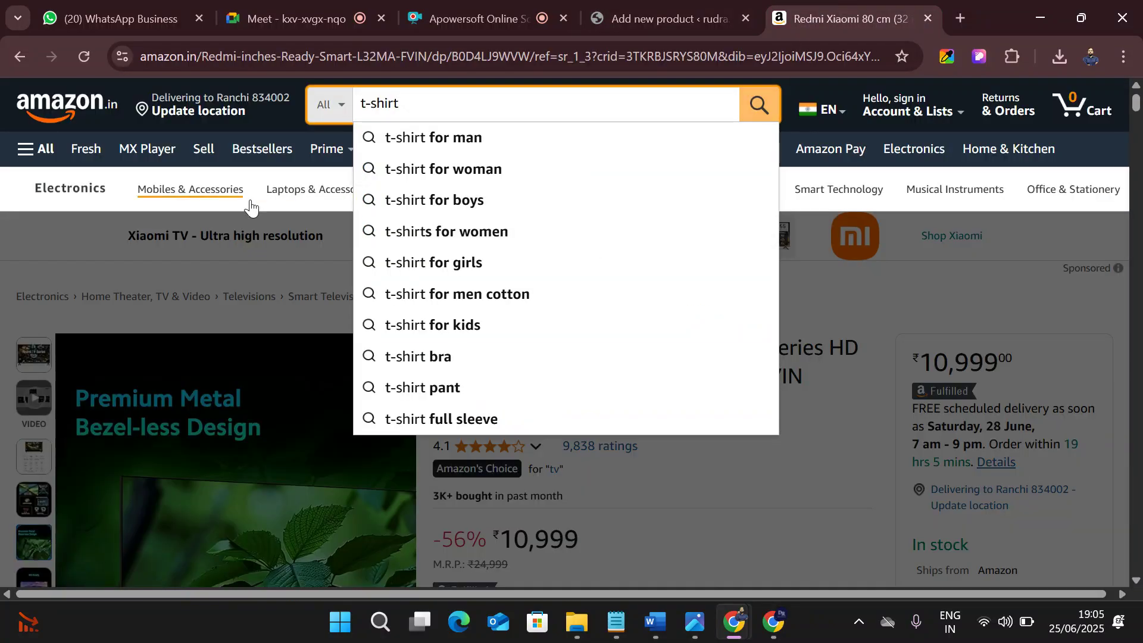
{"action": "left_click", "coordinate": [202, 254]}
{"action": "scroll", "coordinate": [562, 334], "scroll_direction": "down", "scroll_amount": 6}
{"action": "scroll", "coordinate": [563, 334], "scroll_direction": "down", "scroll_amount": 6}
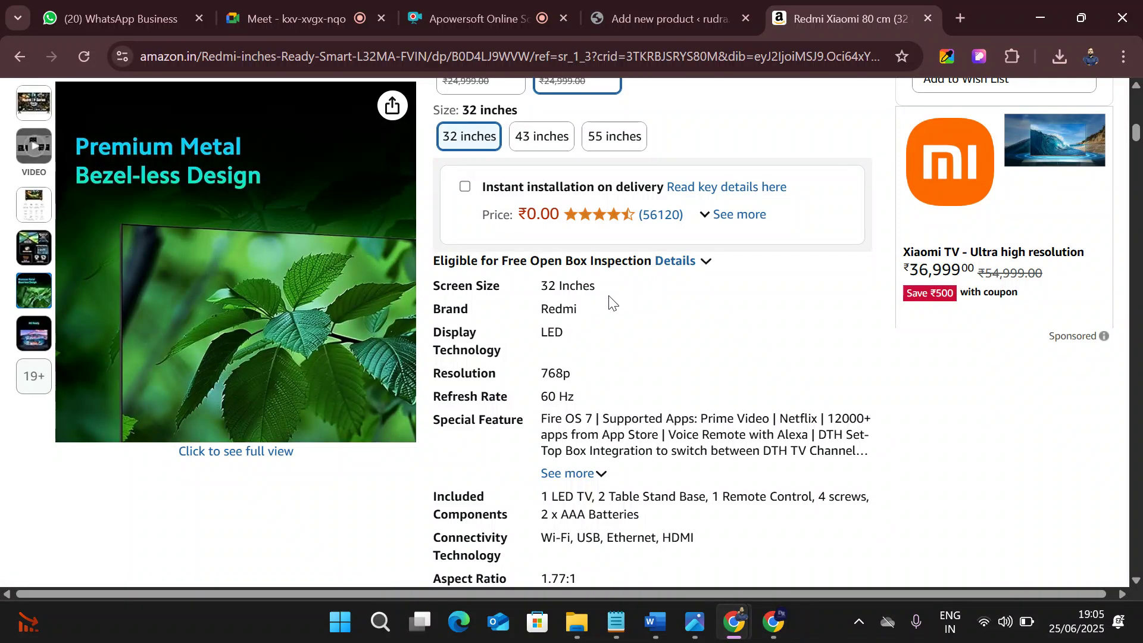
{"action": "left_click_drag", "start_coordinate": [431, 255], "coordinate": [665, 411]}
{"action": "left_click", "coordinate": [699, 334]}
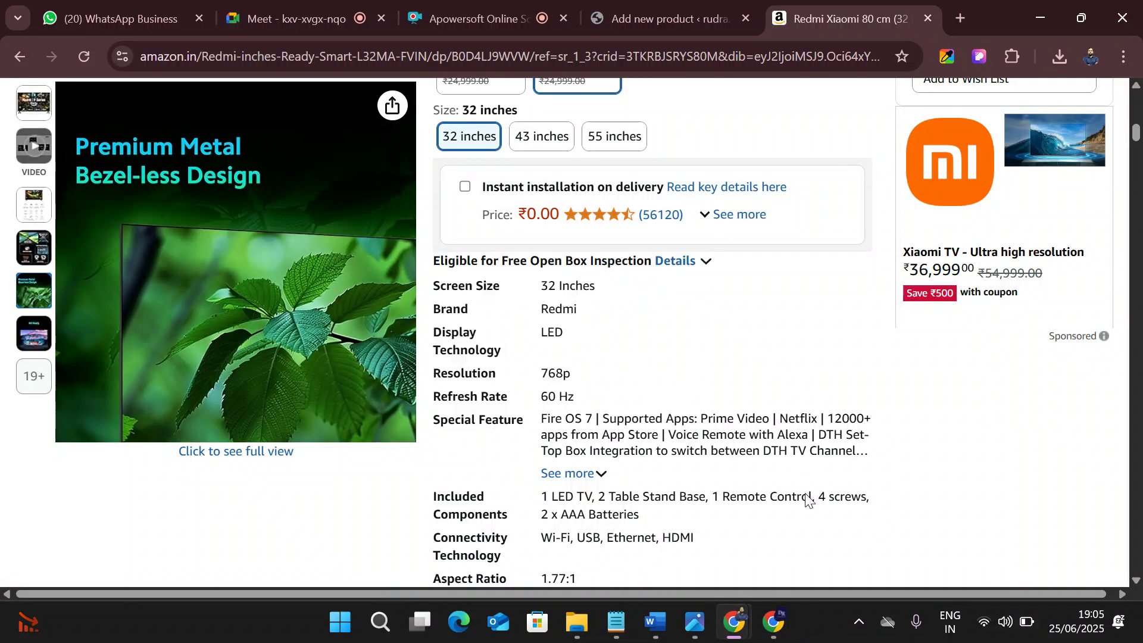
{"action": "left_click", "coordinate": [772, 623]}
{"action": "left_click", "coordinate": [143, 7]}
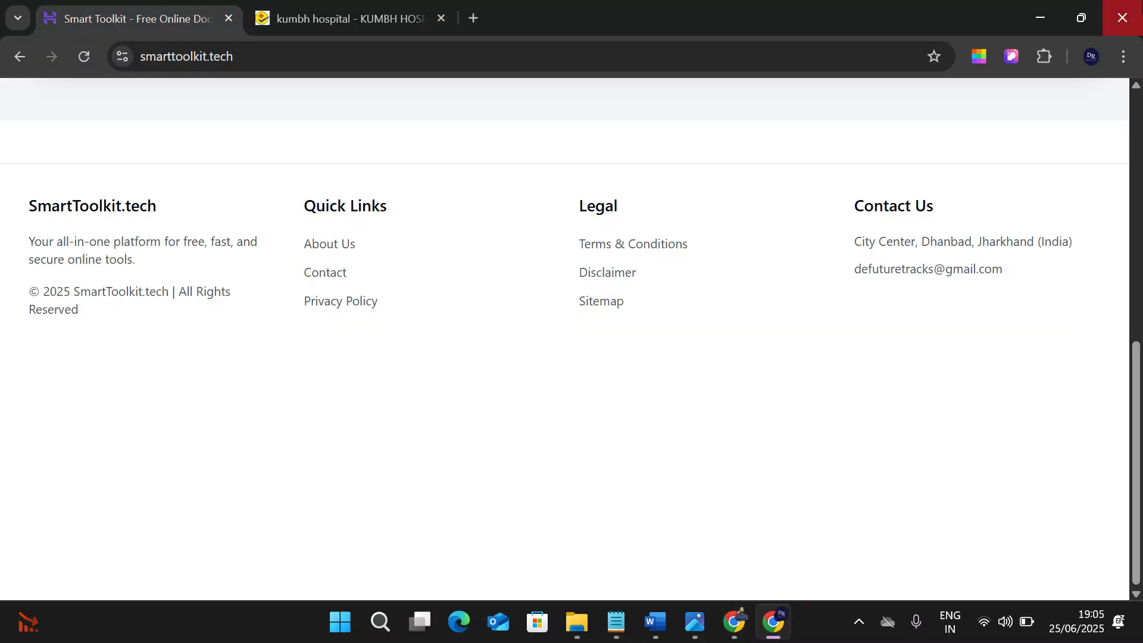
{"action": "key", "text": "alt+Tab"}
{"action": "scroll", "coordinate": [694, 478], "scroll_direction": "down", "scroll_amount": 3}
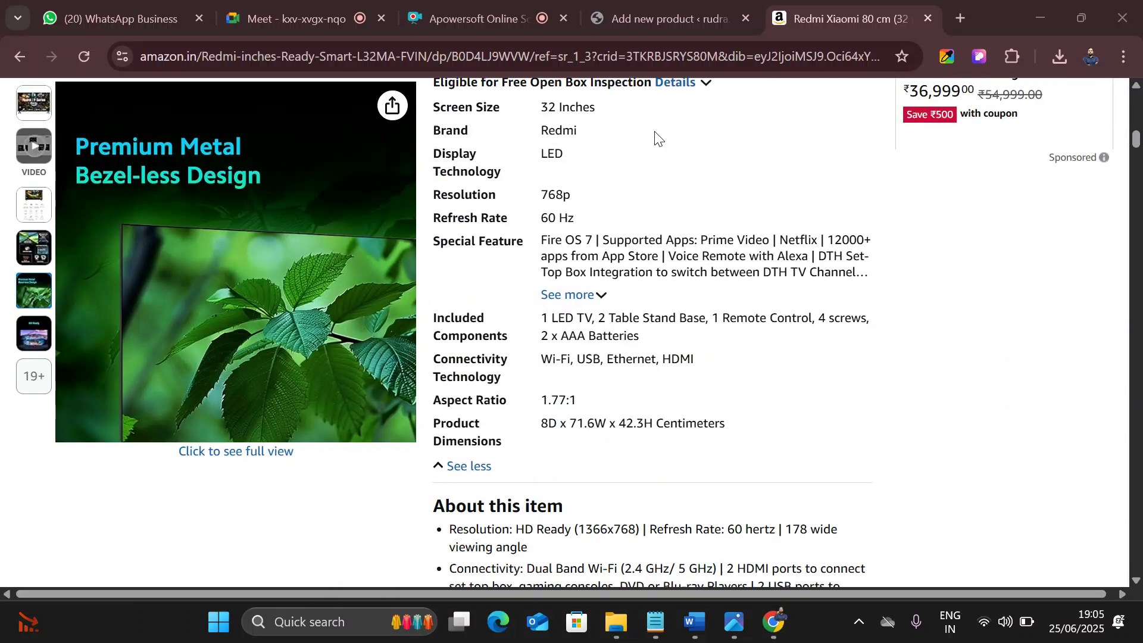
{"action": "left_click", "coordinate": [662, 12]}
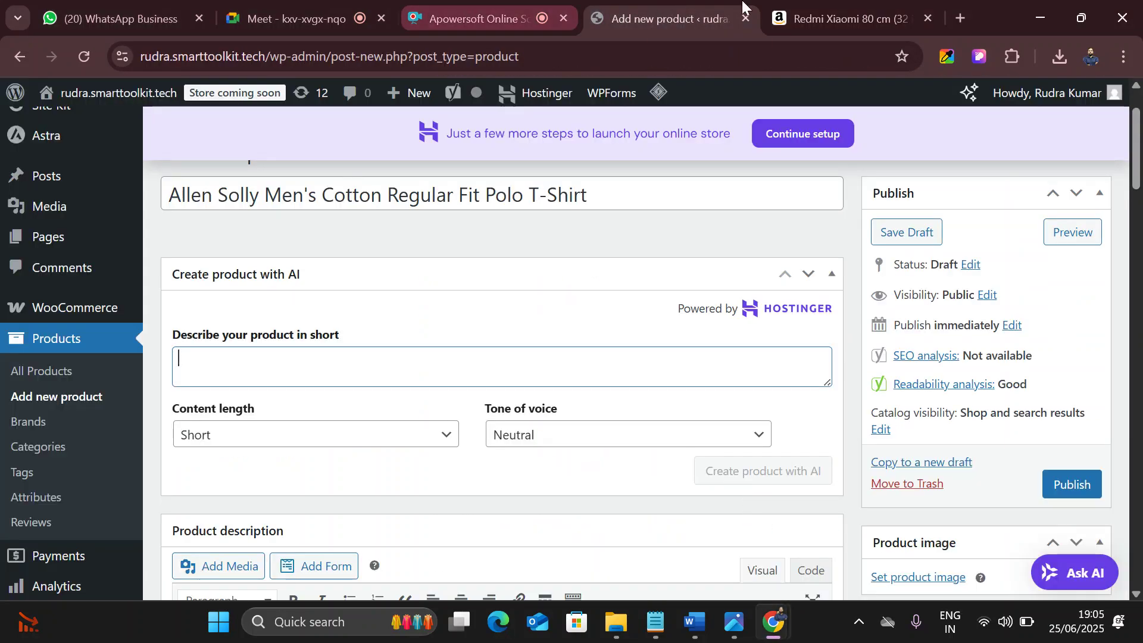
{"action": "left_click", "coordinate": [839, 18]}
{"action": "scroll", "coordinate": [727, 199], "scroll_direction": "down", "scroll_amount": 5}
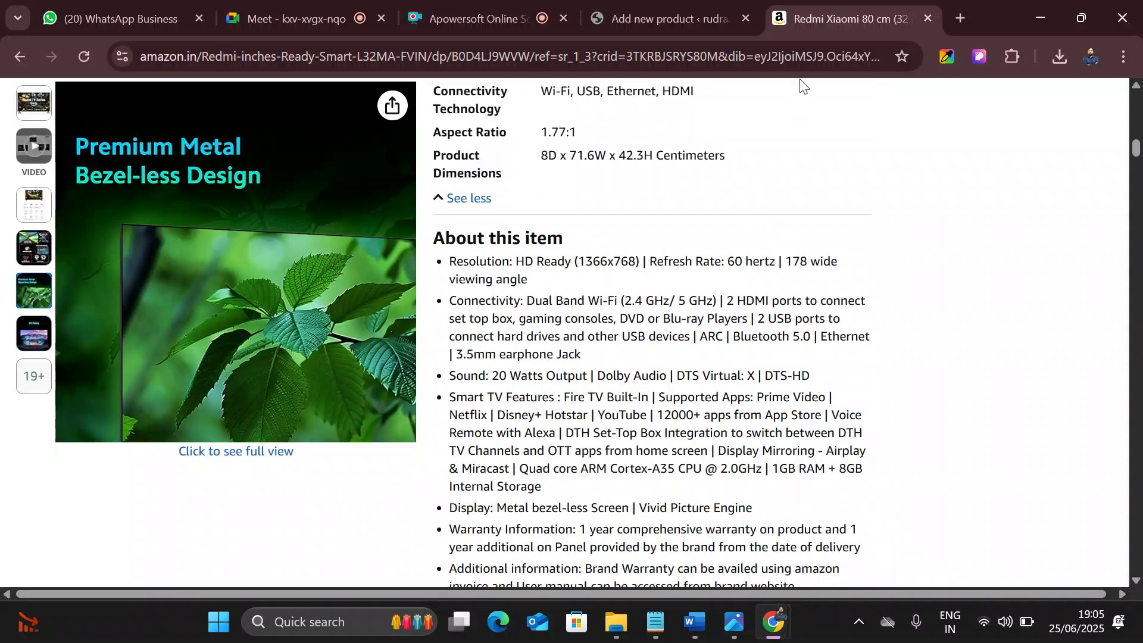
- Close the Redmi TV listing and copy the product details table, from material composition to country of origin, from the Allen Solly T-shirt listing
{"action": "left_click", "coordinate": [927, 18]}
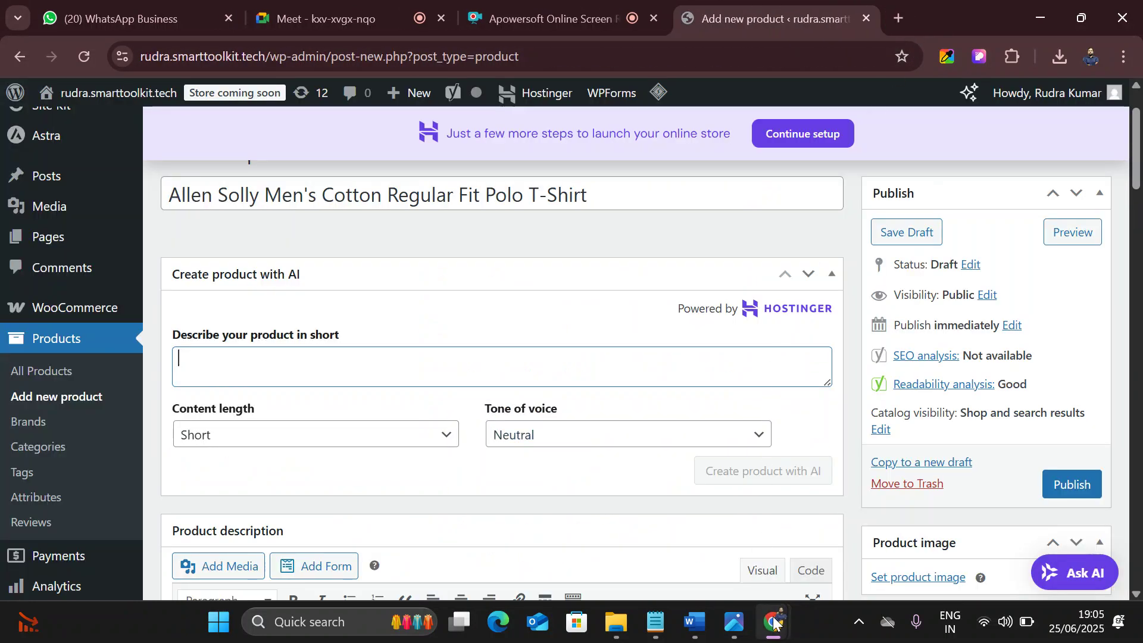
{"action": "mouse_move", "coordinate": [774, 624]}
{"action": "left_click", "coordinate": [956, 491]}
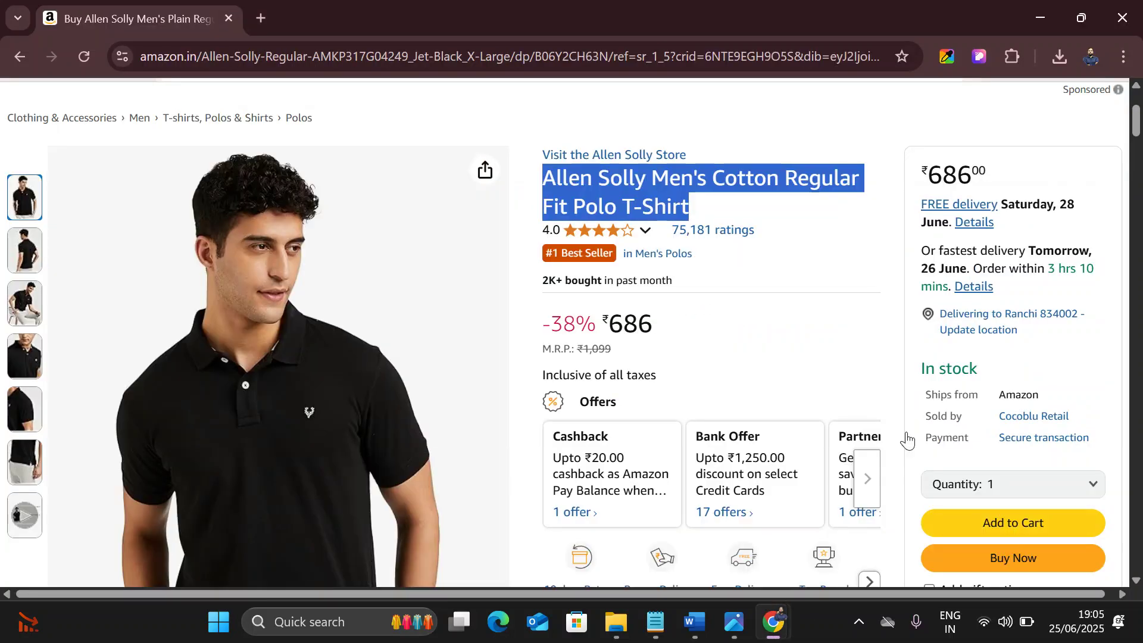
{"action": "scroll", "coordinate": [602, 266], "scroll_direction": "down", "scroll_amount": 10}
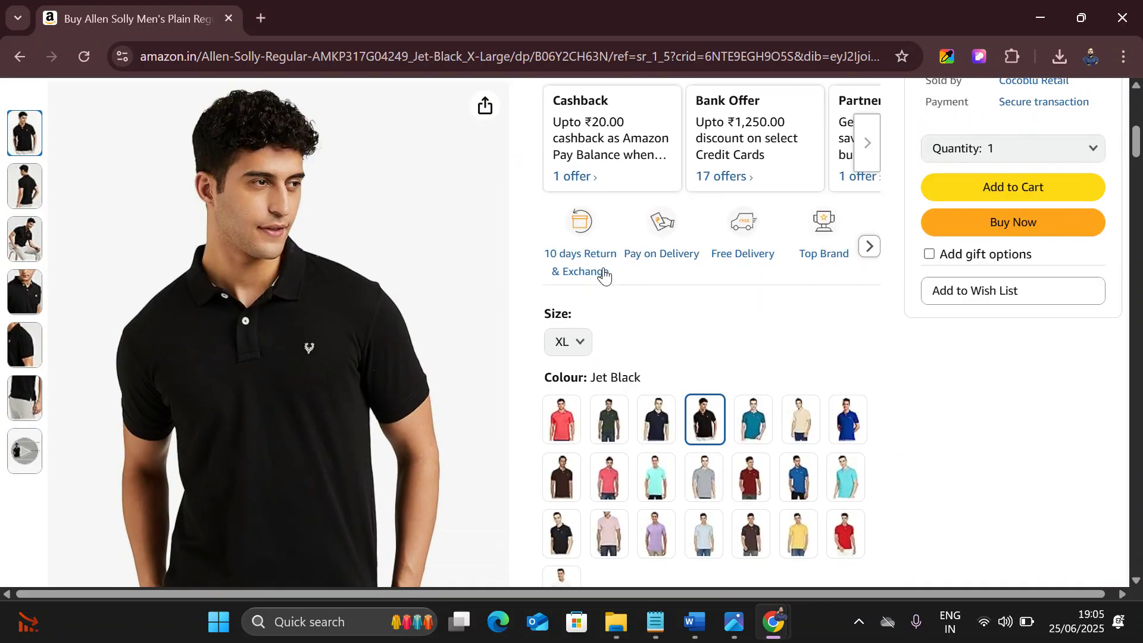
{"action": "left_click_drag", "start_coordinate": [552, 316], "coordinate": [752, 475]}
{"action": "right_click", "coordinate": [578, 365]}
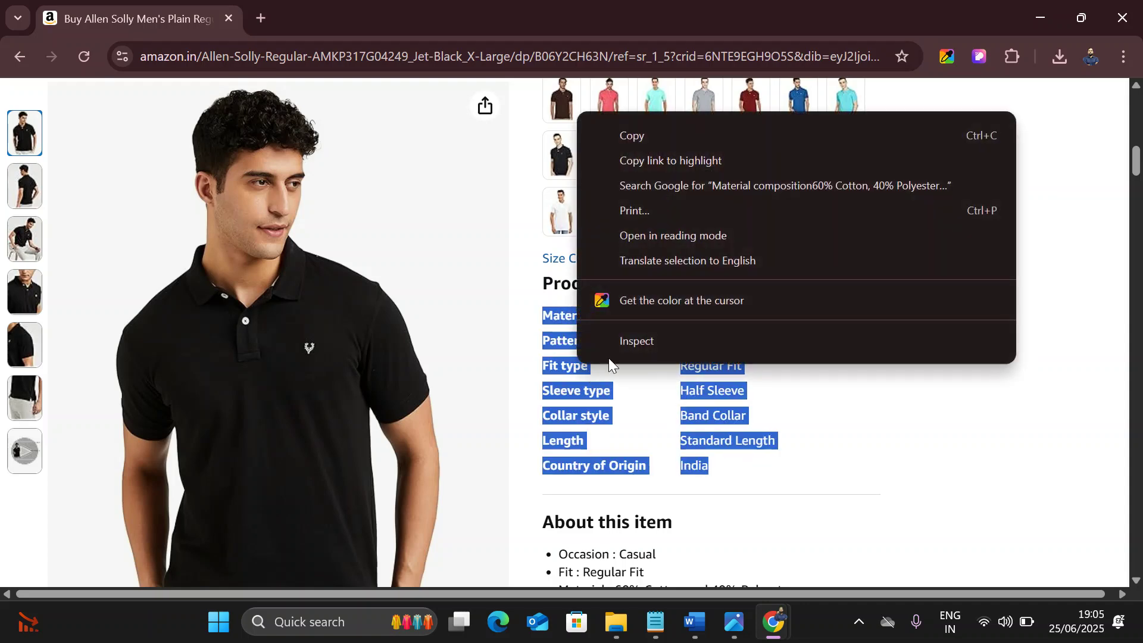
{"action": "left_click", "coordinate": [627, 139]}
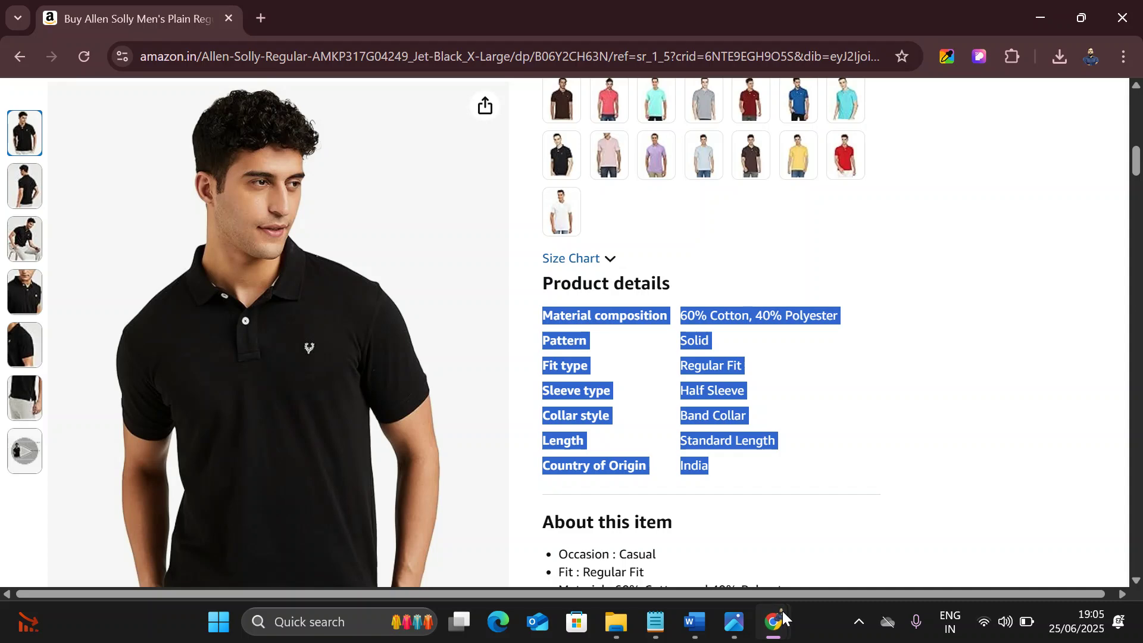
- Paste the copied T-shirt details into the new product's short description for AI product creation
{"action": "mouse_move", "coordinate": [776, 623]}
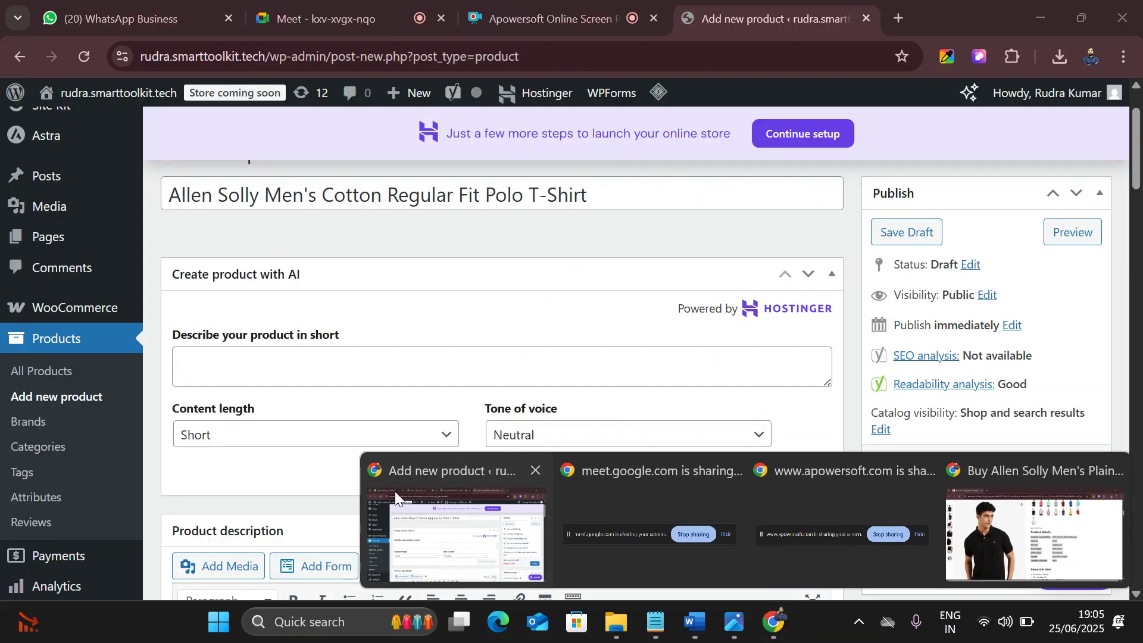
{"action": "left_click", "coordinate": [394, 491]}
{"action": "left_click", "coordinate": [278, 365]}
{"action": "right_click", "coordinate": [274, 362]}
{"action": "left_click", "coordinate": [323, 354]}
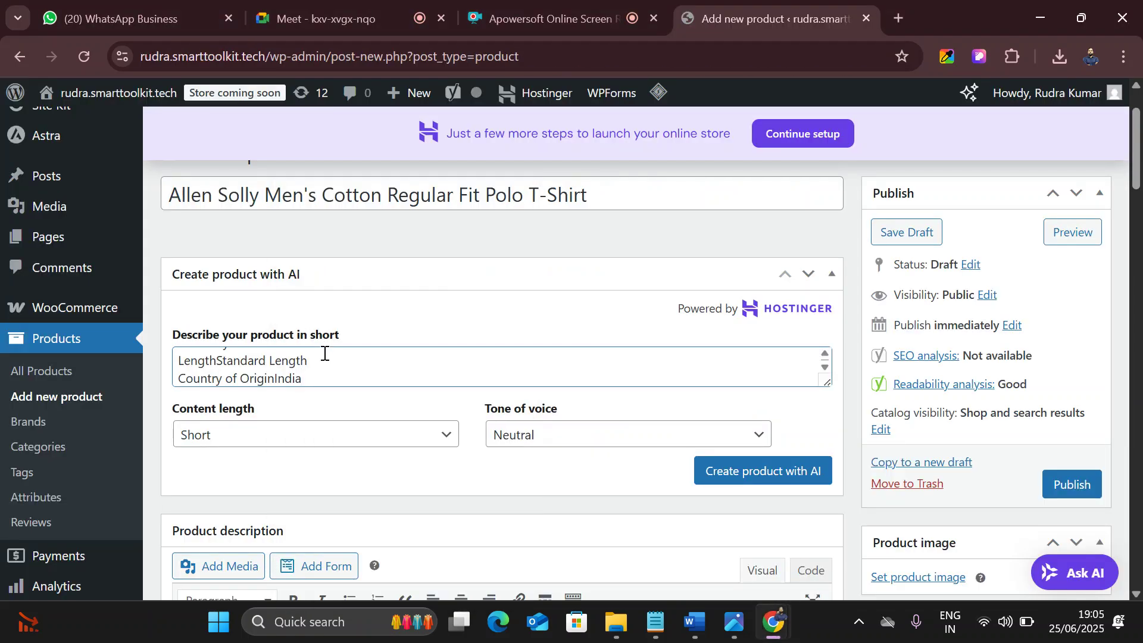
{"action": "left_click", "coordinate": [533, 437]}
{"action": "left_click", "coordinate": [532, 438]}
- Return to the Allen Solly T-shirt's Amazon listing and expand the full "About this item" text
{"action": "scroll", "coordinate": [423, 497], "scroll_direction": "down", "scroll_amount": 3}
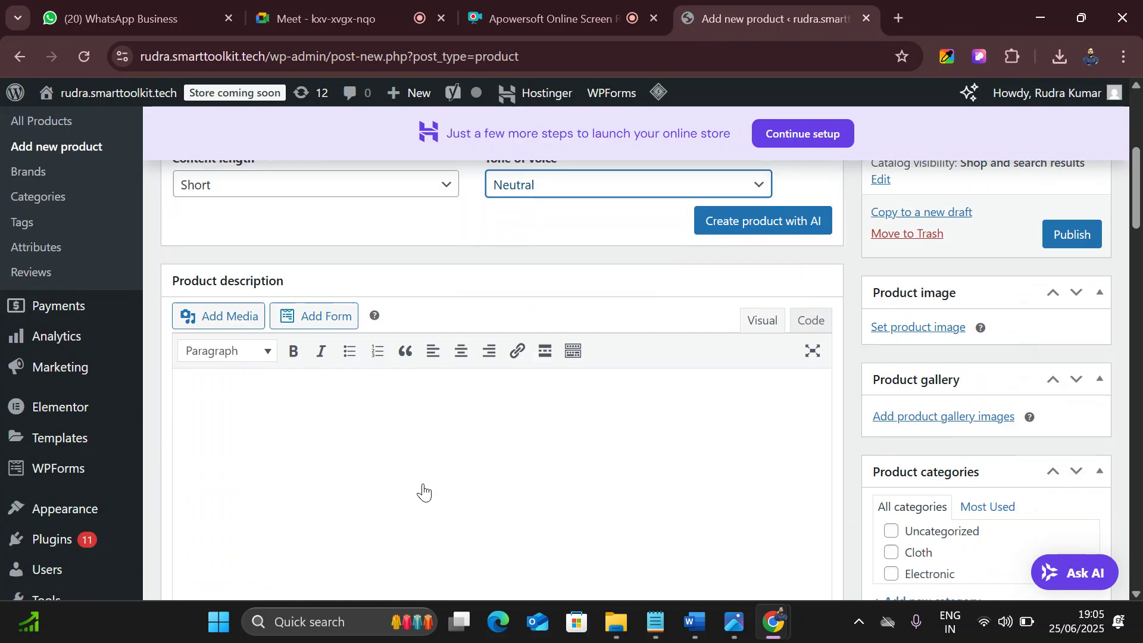
{"action": "scroll", "coordinate": [366, 429], "scroll_direction": "down", "scroll_amount": 2}
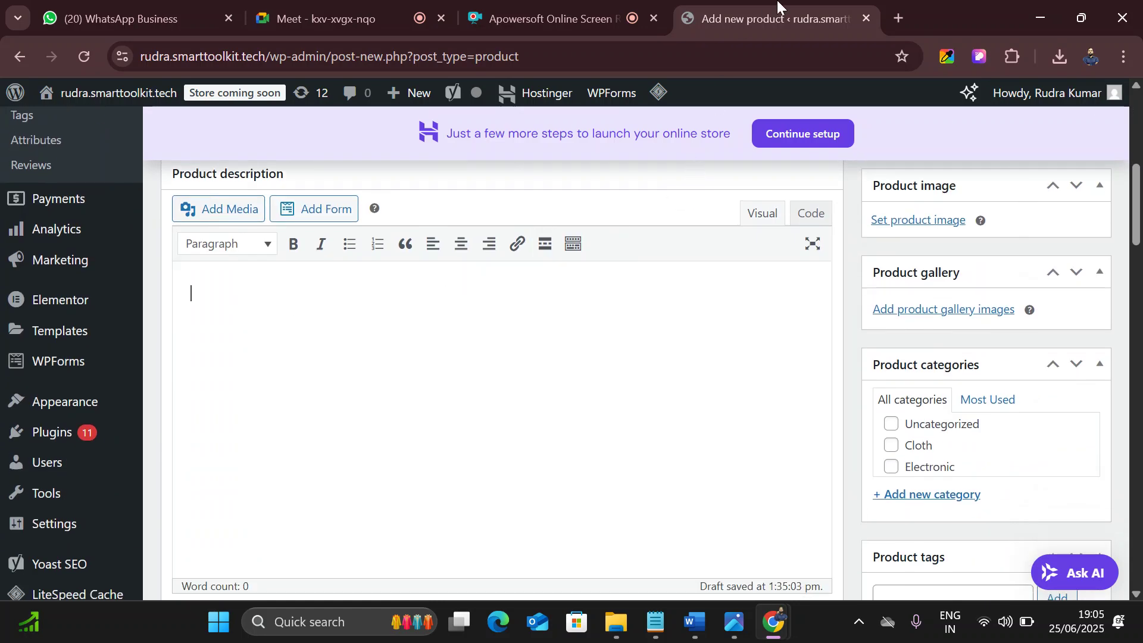
{"action": "mouse_move", "coordinate": [774, 622]}
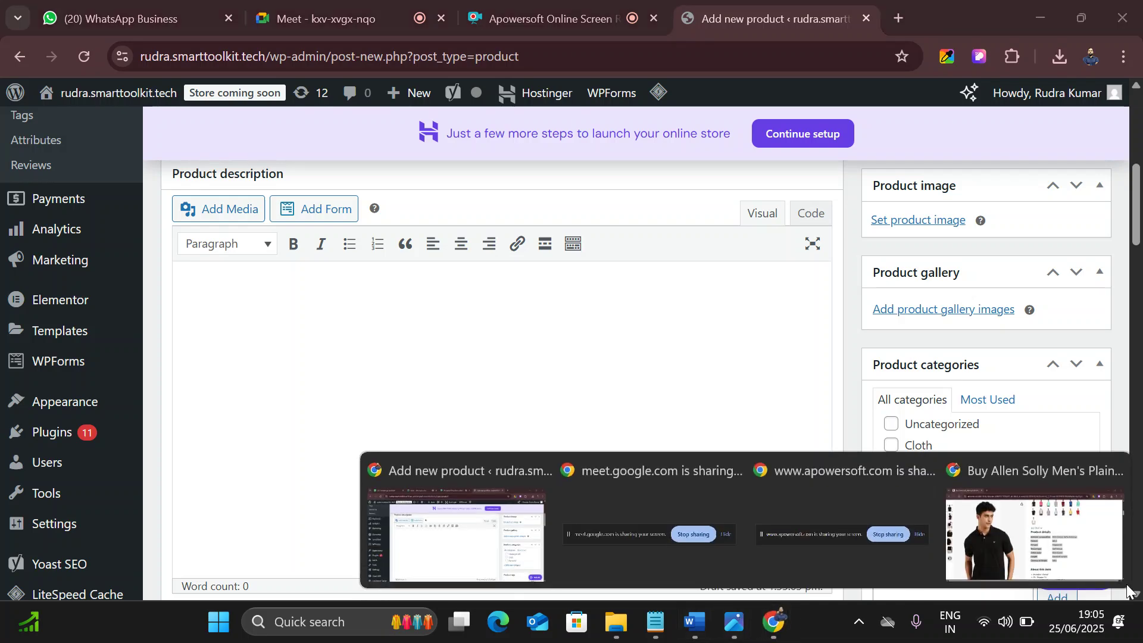
{"action": "left_click", "coordinate": [1036, 536]}
{"action": "scroll", "coordinate": [585, 288], "scroll_direction": "down", "scroll_amount": 4}
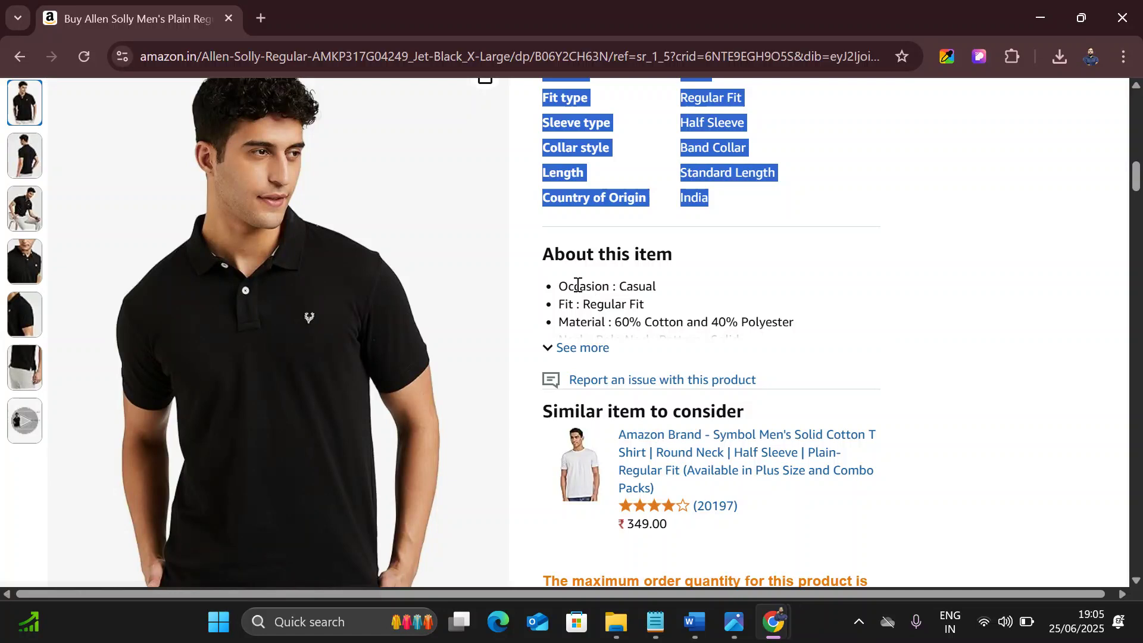
{"action": "left_click", "coordinate": [594, 350]}
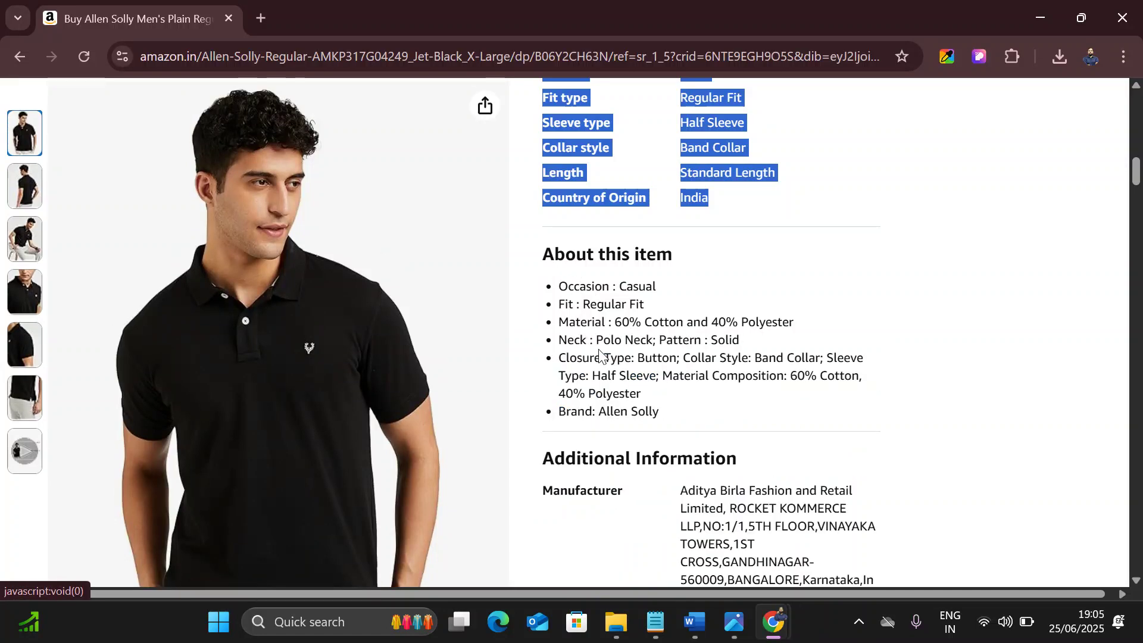
- Copy the listing's Additional Information section, from the manufacturer down to the generic name
{"action": "scroll", "coordinate": [601, 357], "scroll_direction": "down", "scroll_amount": 4}
{"action": "scroll", "coordinate": [602, 339], "scroll_direction": "up", "scroll_amount": 2}
{"action": "left_click_drag", "start_coordinate": [538, 170], "coordinate": [742, 347]}
{"action": "left_click", "coordinate": [742, 347]}
{"action": "scroll", "coordinate": [744, 350], "scroll_direction": "down", "scroll_amount": 3}
{"action": "left_click_drag", "start_coordinate": [539, 178], "coordinate": [838, 211]}
{"action": "right_click", "coordinate": [684, 150]}
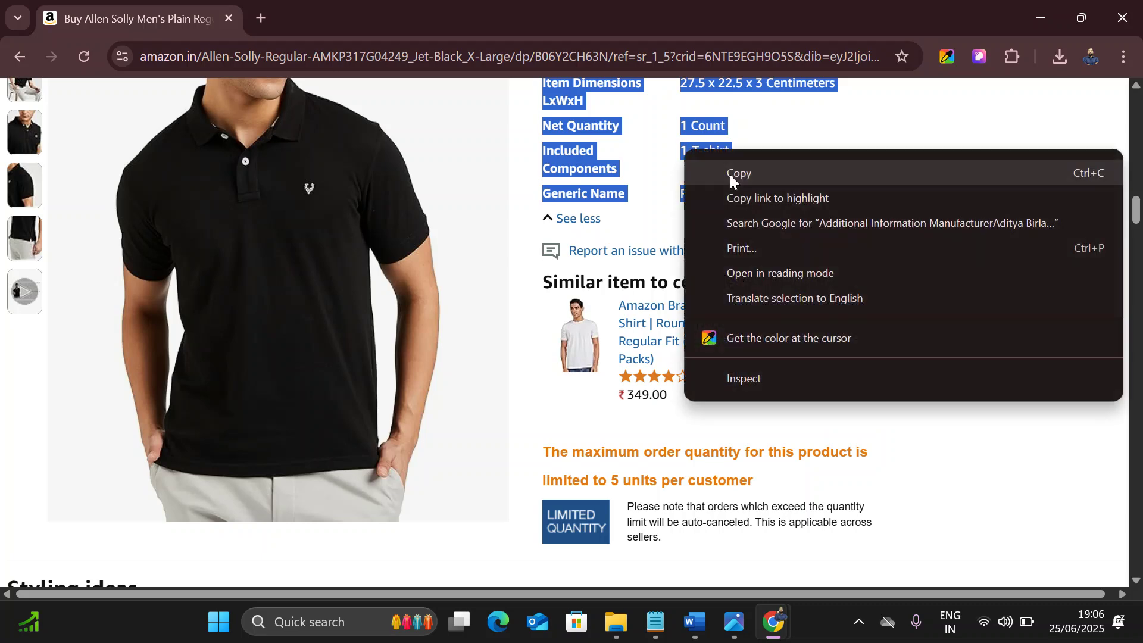
{"action": "left_click", "coordinate": [726, 174]}
- Paste the copied Additional Information into the new WooCommerce product's empty product description and check the text
{"action": "mouse_move", "coordinate": [787, 611]}
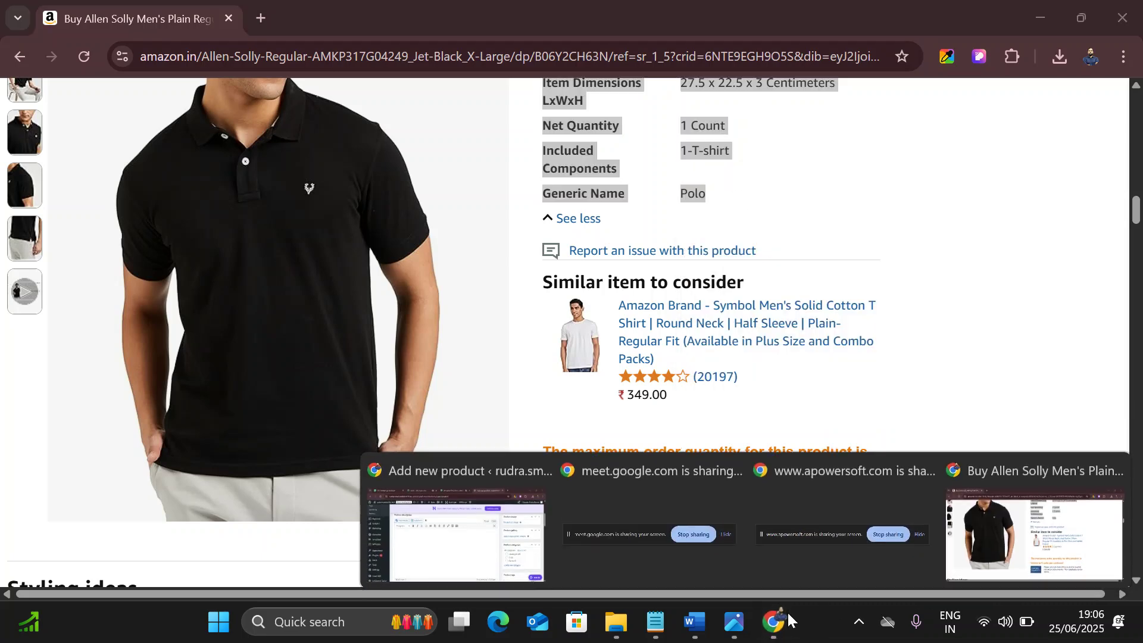
{"action": "left_click", "coordinate": [542, 524]}
{"action": "right_click", "coordinate": [382, 337]}
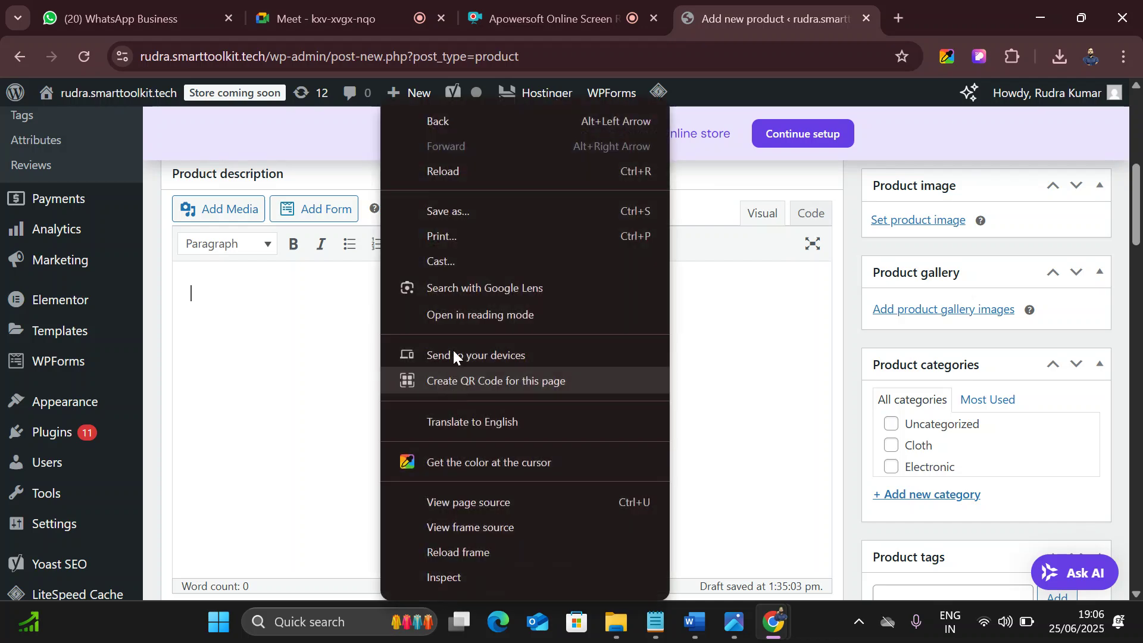
{"action": "left_click", "coordinate": [274, 326]}
{"action": "right_click", "coordinate": [273, 327]}
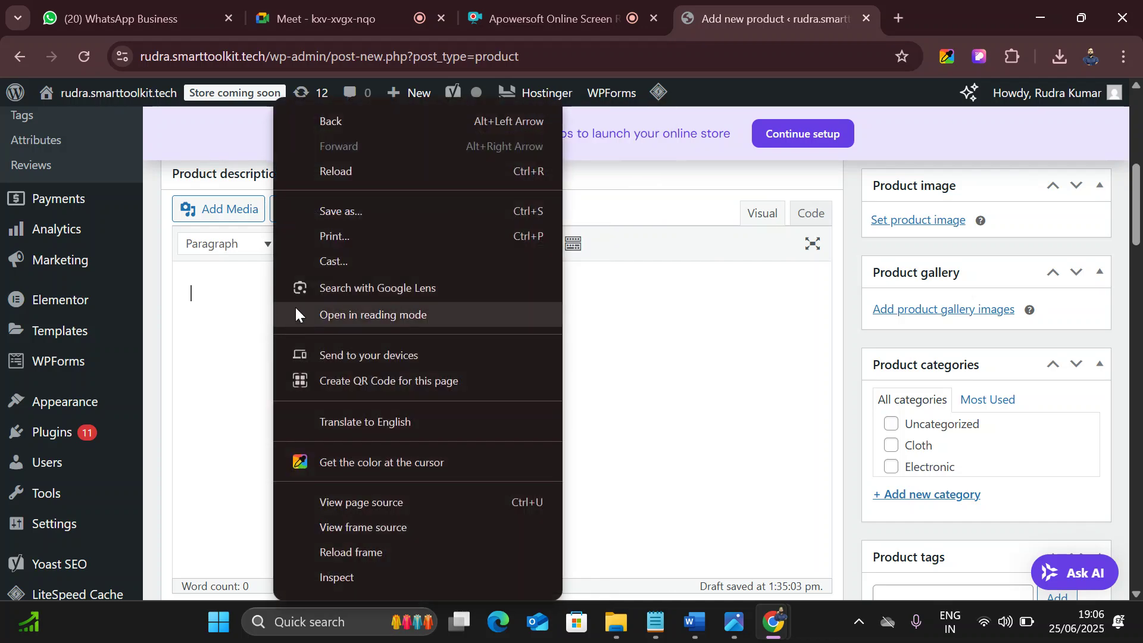
{"action": "left_click", "coordinate": [235, 288]}
{"action": "right_click", "coordinate": [234, 288]}
{"action": "left_click", "coordinate": [285, 356]}
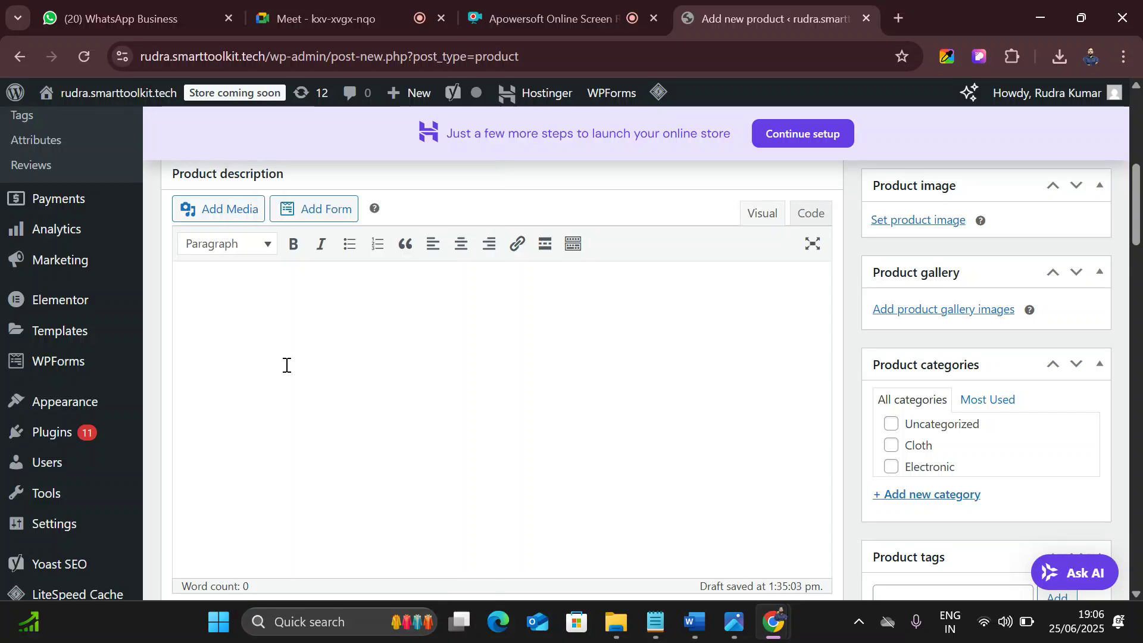
{"action": "scroll", "coordinate": [577, 402], "scroll_direction": "down", "scroll_amount": 4}
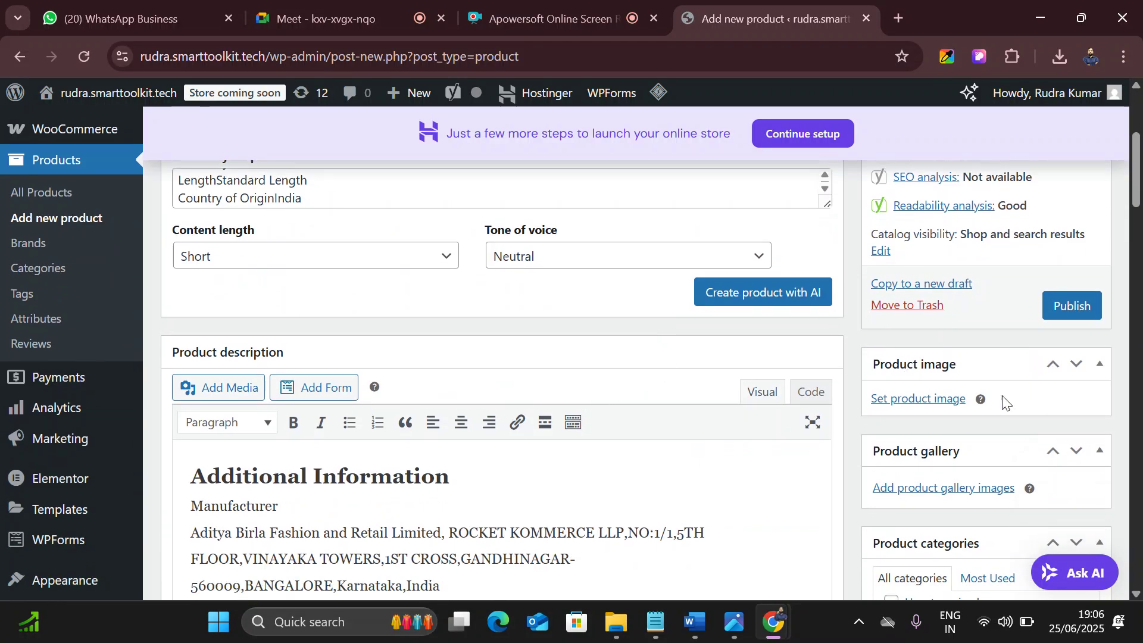
{"action": "scroll", "coordinate": [965, 326], "scroll_direction": "down", "scroll_amount": 3}
{"action": "scroll", "coordinate": [633, 414], "scroll_direction": "down", "scroll_amount": 6}
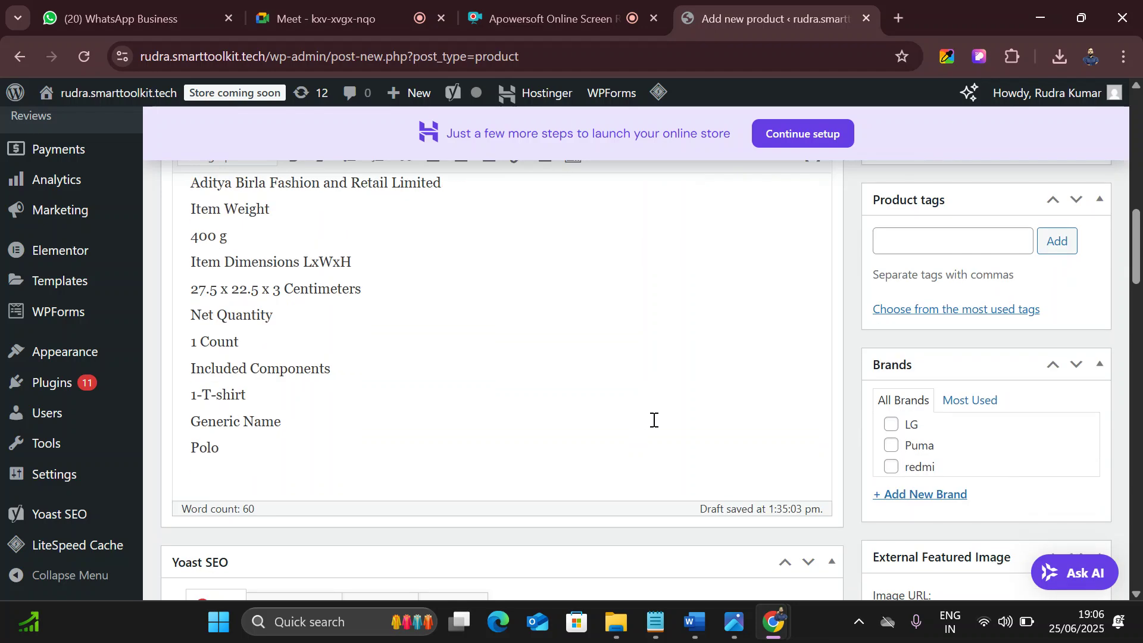
- Set the product data type to Variable product and dismiss the tip about adding attributes
{"action": "scroll", "coordinate": [653, 423], "scroll_direction": "down", "scroll_amount": 9}
{"action": "scroll", "coordinate": [268, 321], "scroll_direction": "up", "scroll_amount": 2}
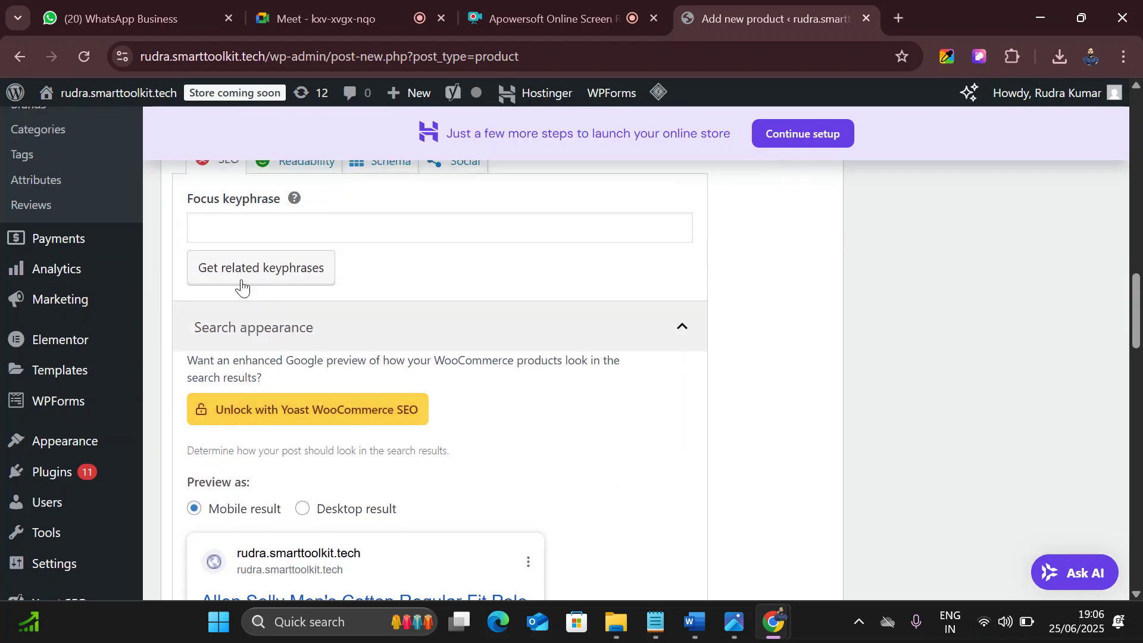
{"action": "scroll", "coordinate": [360, 337], "scroll_direction": "down", "scroll_amount": 9}
{"action": "scroll", "coordinate": [432, 340], "scroll_direction": "down", "scroll_amount": 11}
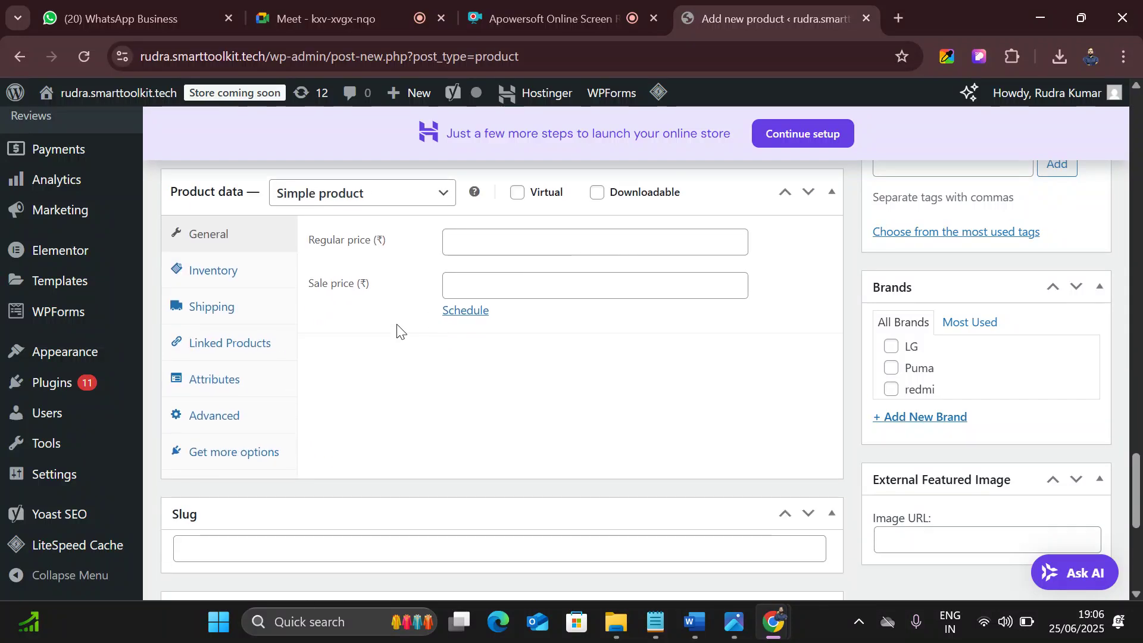
{"action": "scroll", "coordinate": [392, 326], "scroll_direction": "up", "scroll_amount": 1}
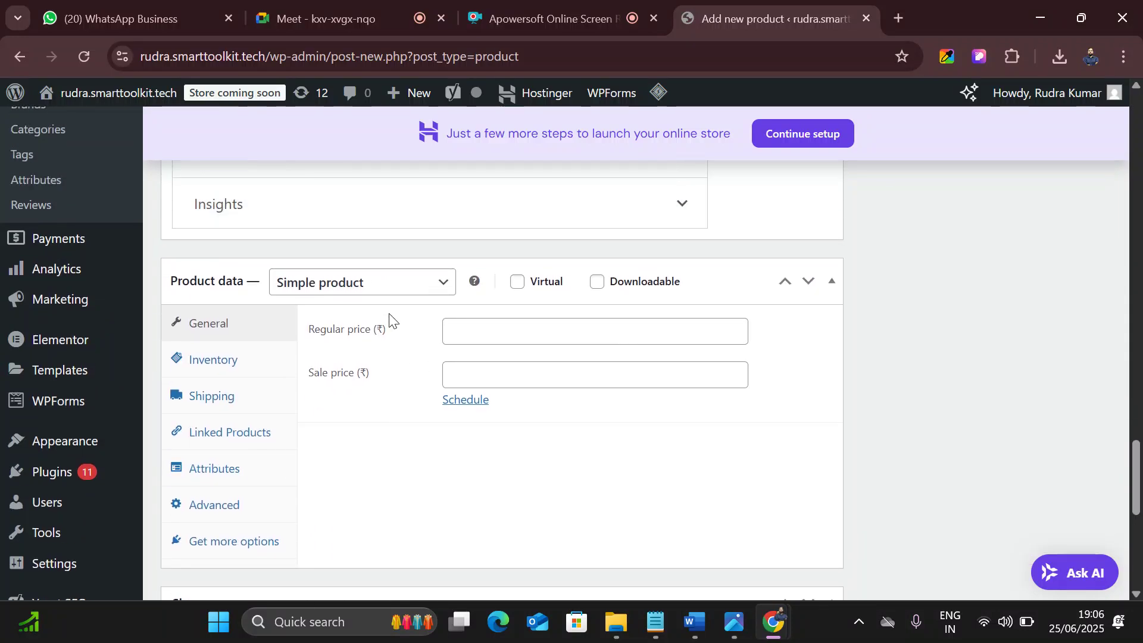
{"action": "left_click", "coordinate": [371, 285]}
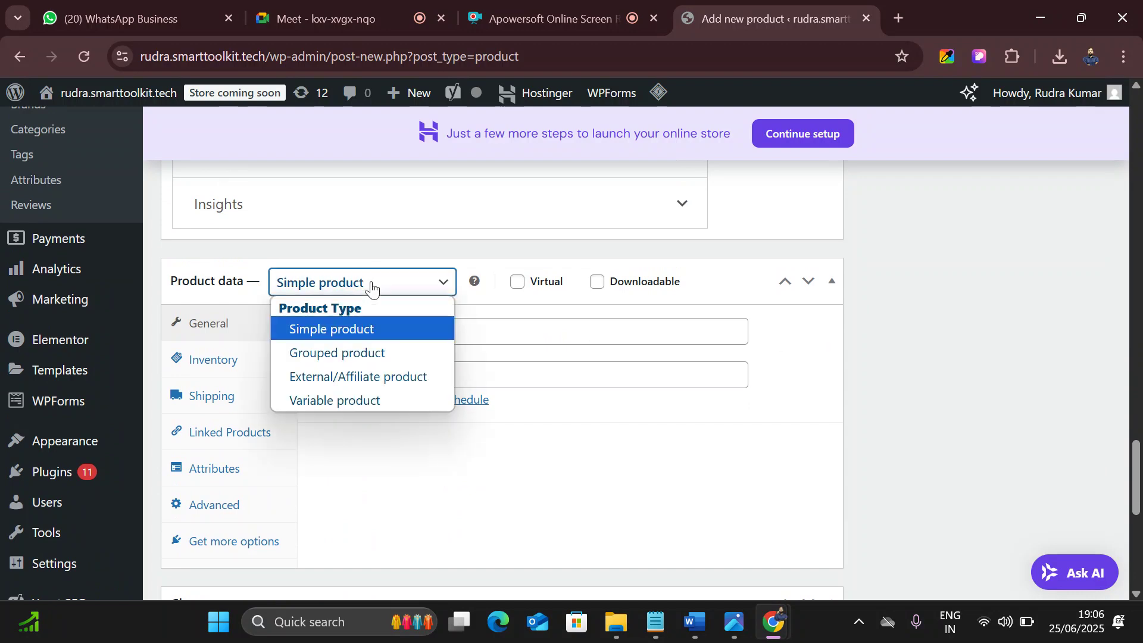
{"action": "left_click", "coordinate": [371, 286]}
{"action": "left_click", "coordinate": [374, 287]}
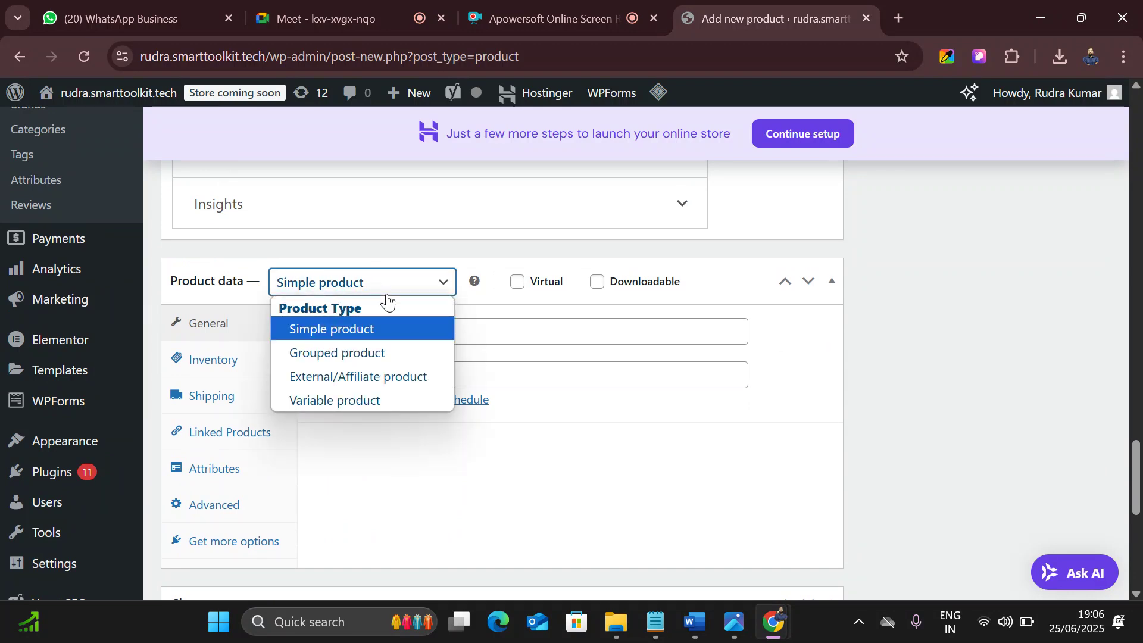
{"action": "left_click", "coordinate": [378, 400]}
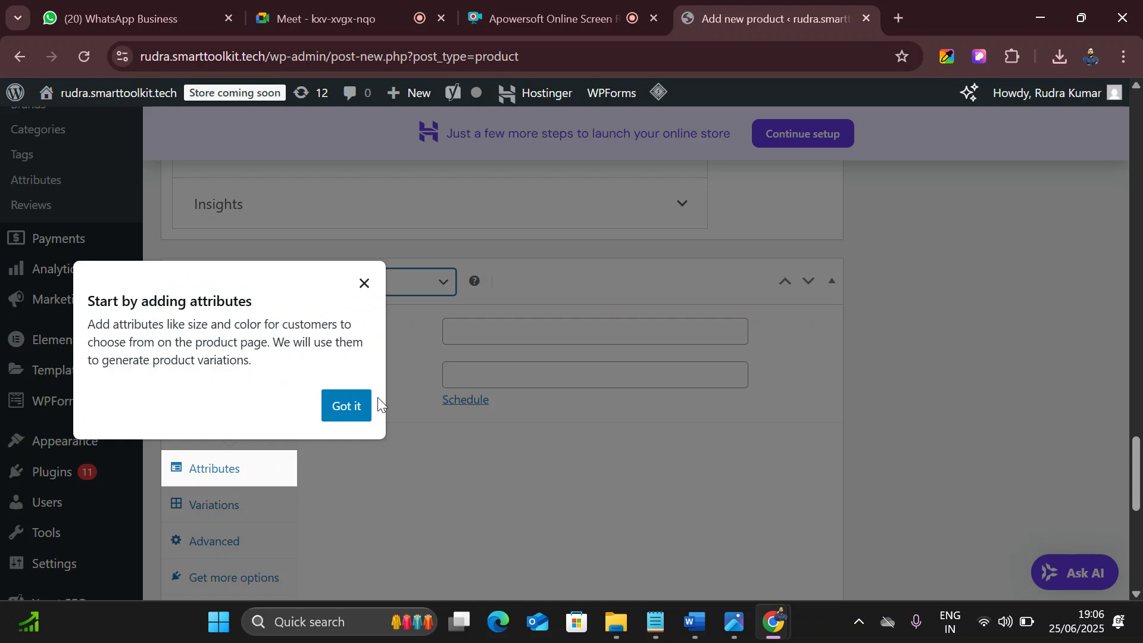
{"action": "left_click", "coordinate": [355, 409]}
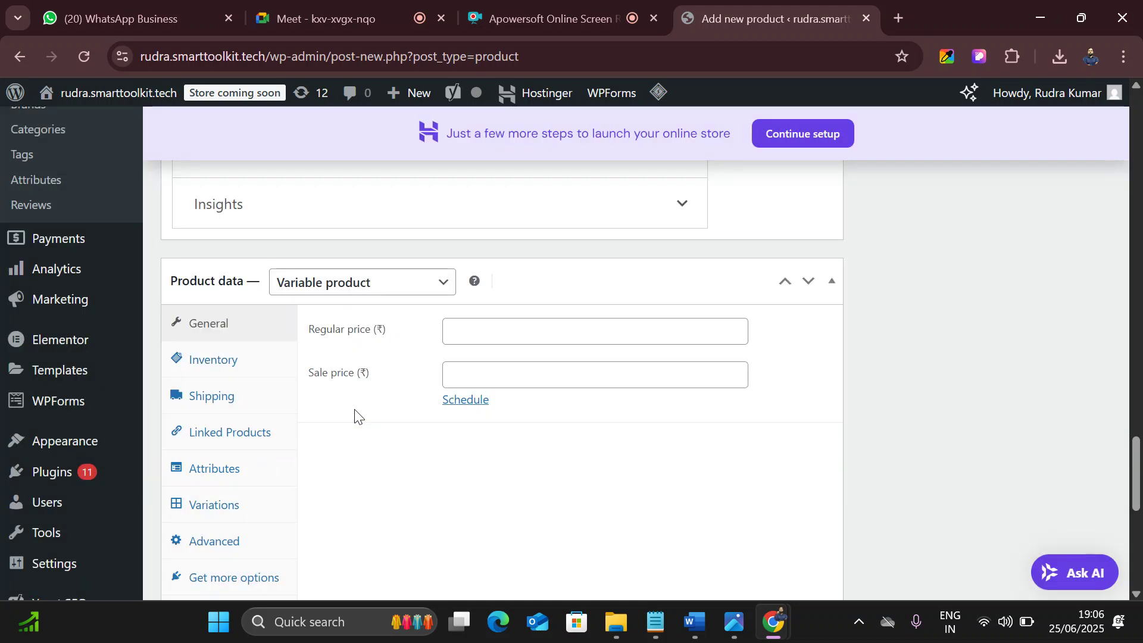
{"action": "left_click", "coordinate": [353, 289]}
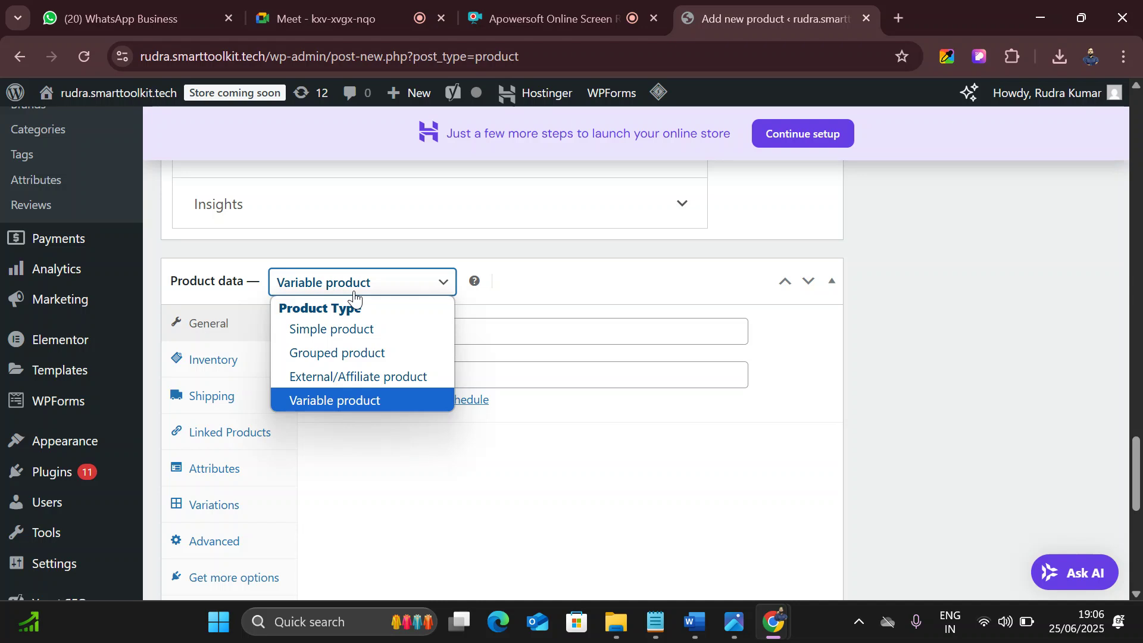
{"action": "left_click", "coordinate": [365, 285]}
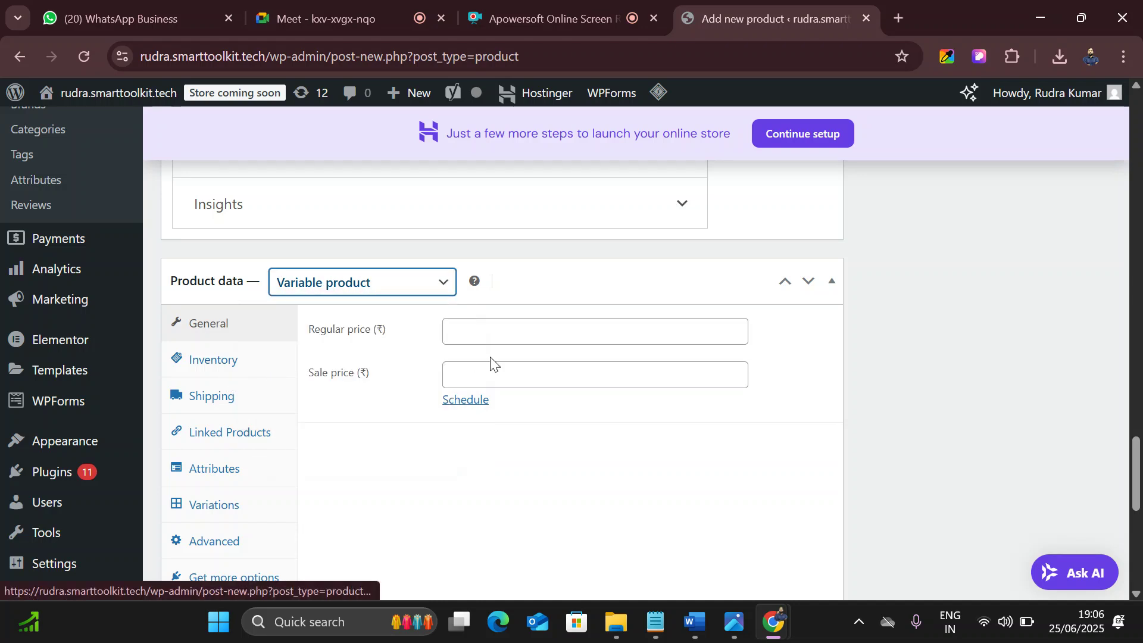
- Set the product's regular price to 900 and its sale price to 400 rupees
{"action": "left_click", "coordinate": [490, 333]}
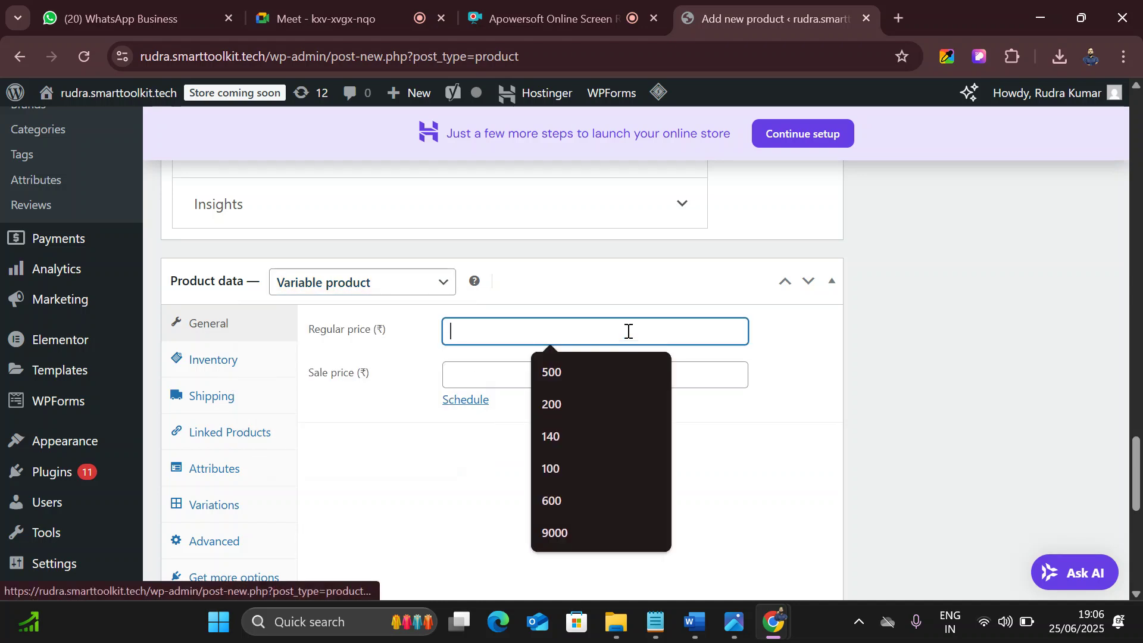
{"action": "type", "text": "900"}
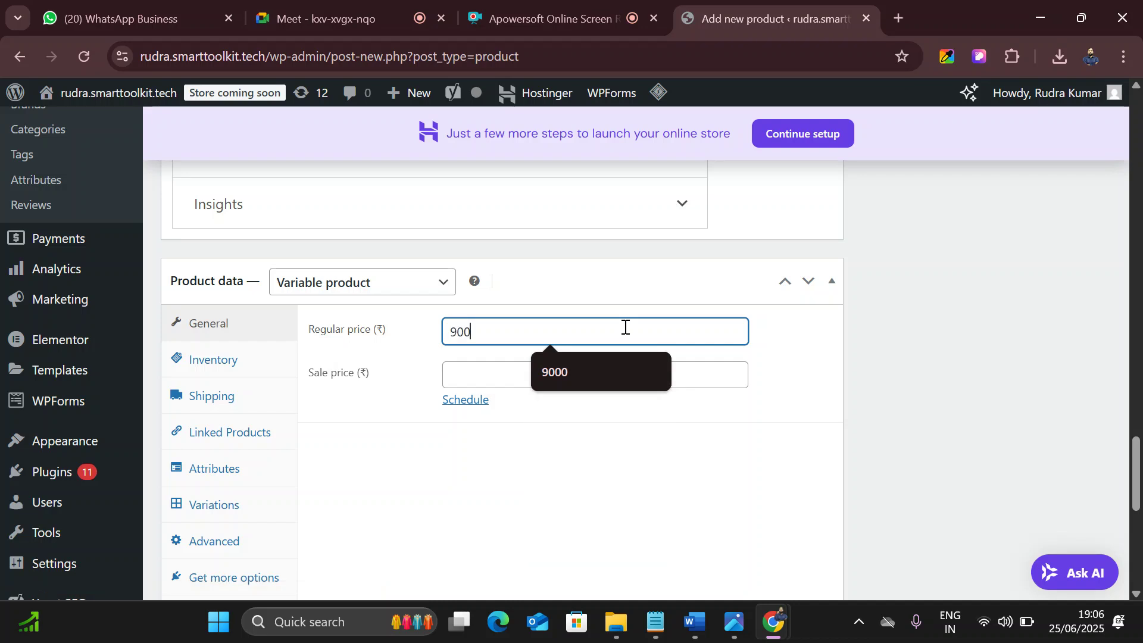
{"action": "left_click", "coordinate": [499, 367]}
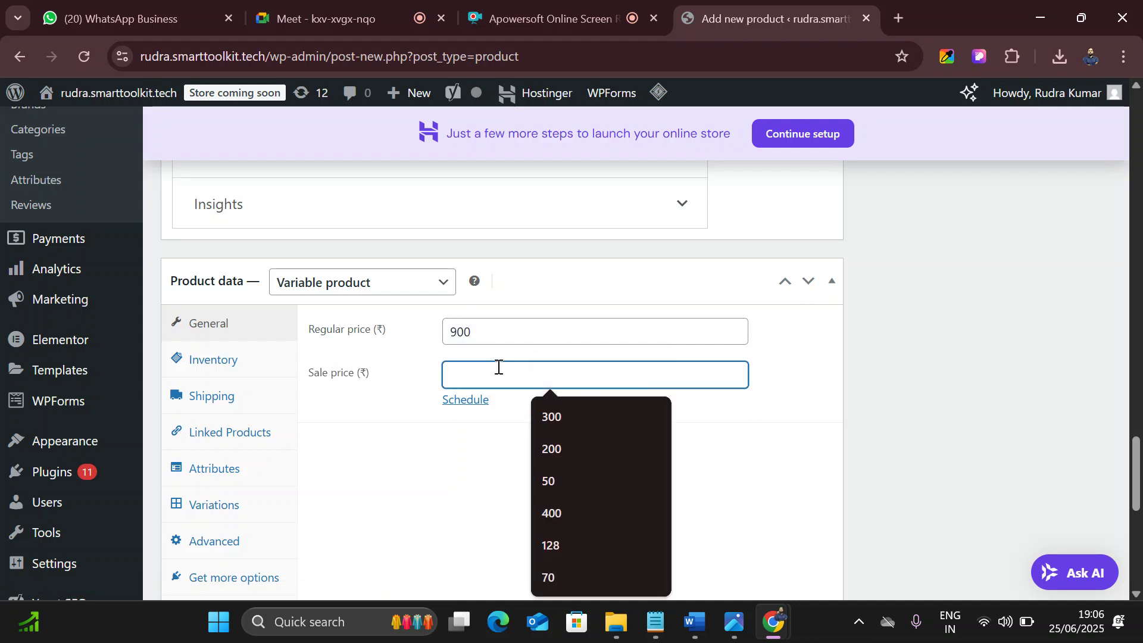
{"action": "type", "text": "400"}
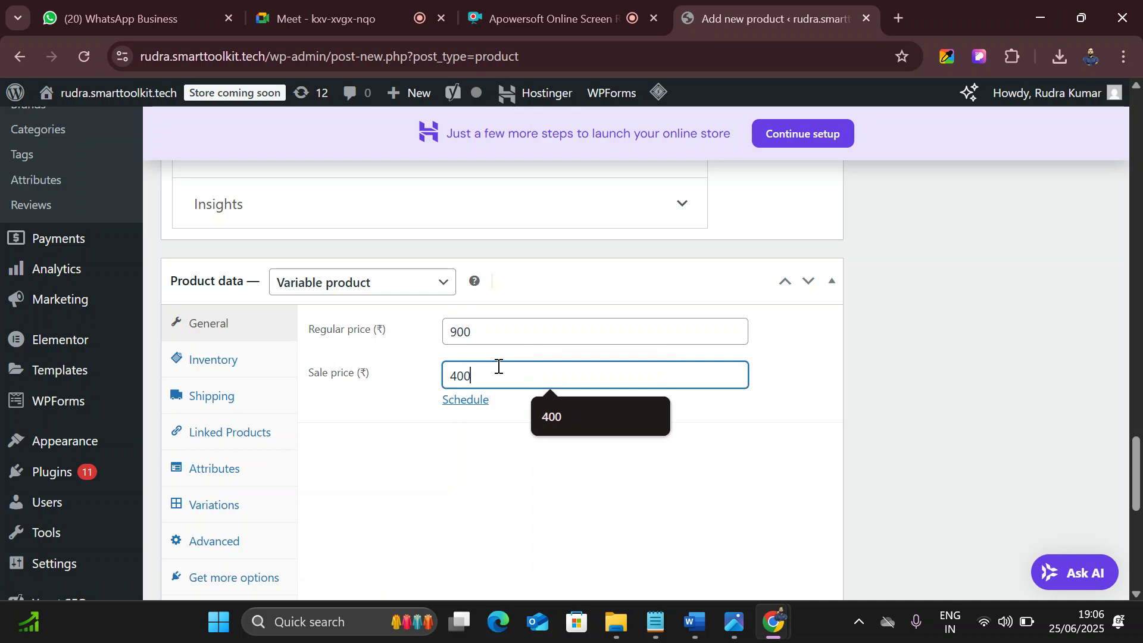
- Switch the product type to Simple product to view its Inventory settings, and restore the type to Variable product
{"action": "left_click", "coordinate": [396, 295]}
{"action": "left_click", "coordinate": [385, 329]}
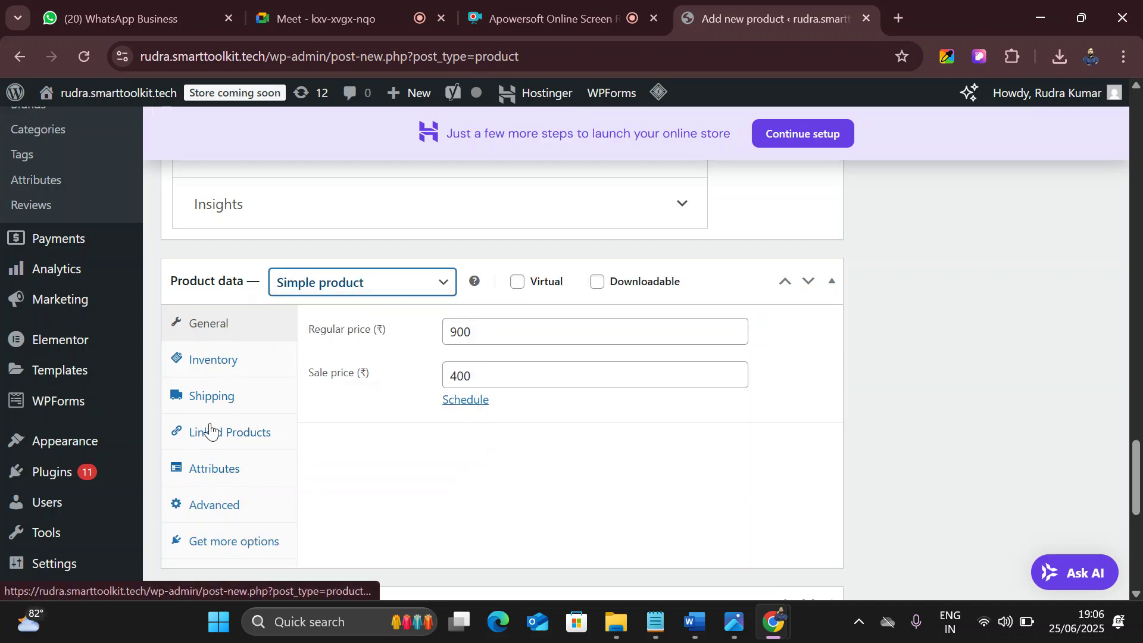
{"action": "left_click", "coordinate": [216, 359]}
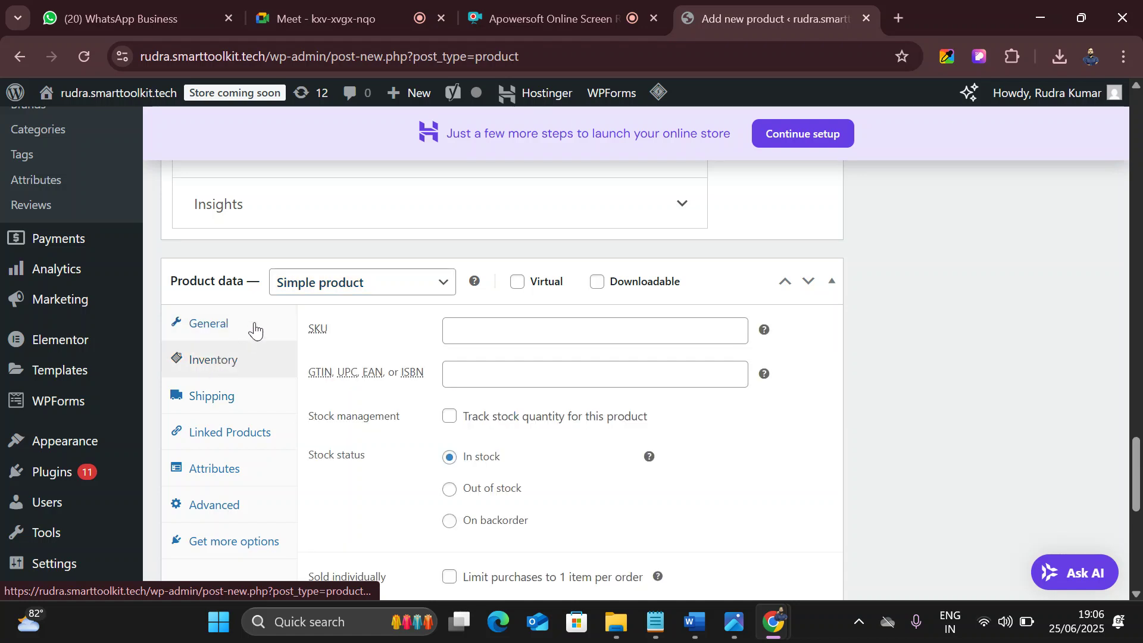
{"action": "left_click", "coordinate": [219, 337]}
{"action": "left_click", "coordinate": [345, 295]}
{"action": "left_click", "coordinate": [345, 295]}
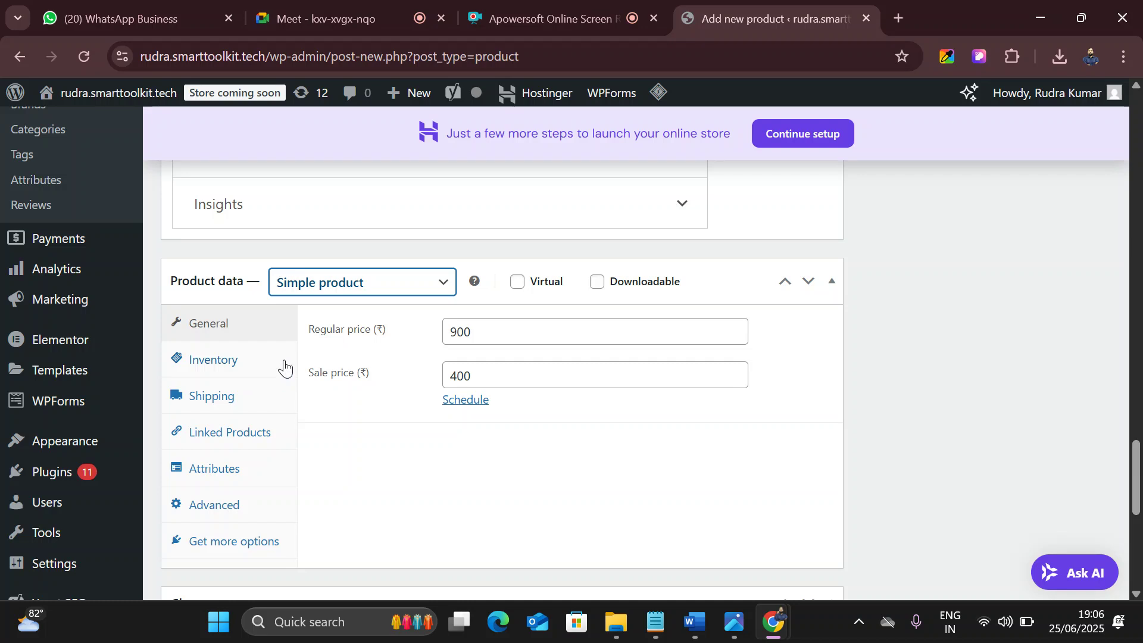
{"action": "left_click", "coordinate": [357, 285]}
{"action": "left_click", "coordinate": [377, 398]}
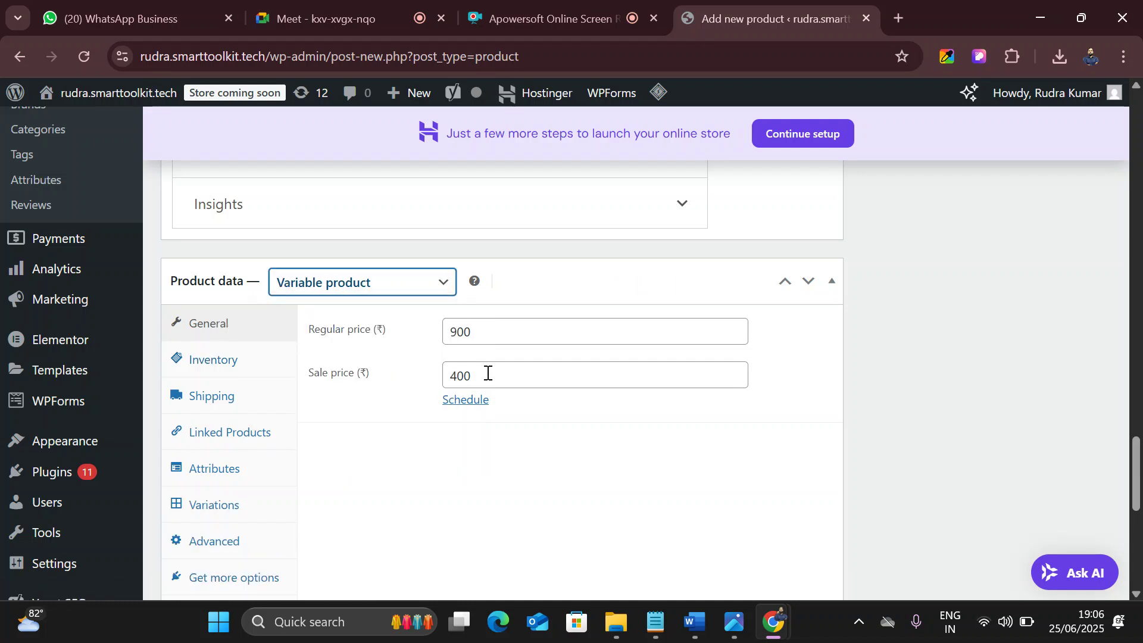
- In the product's inventory data, enter 100 as the SKU and enable stock quantity tracking
{"action": "left_click", "coordinate": [217, 361]}
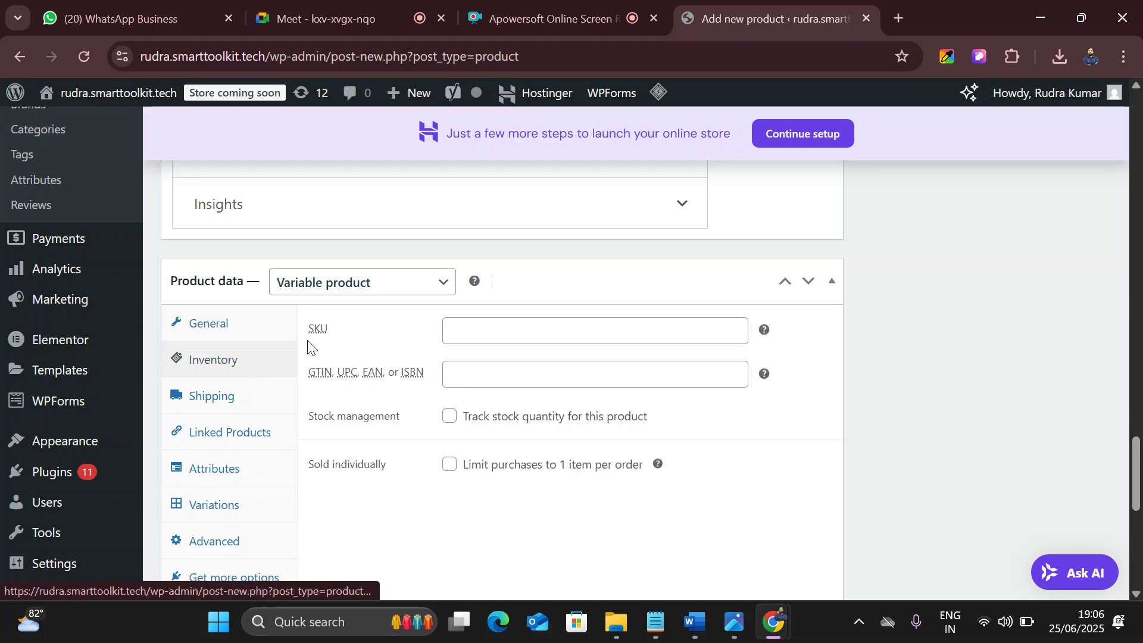
{"action": "left_click", "coordinate": [473, 326]}
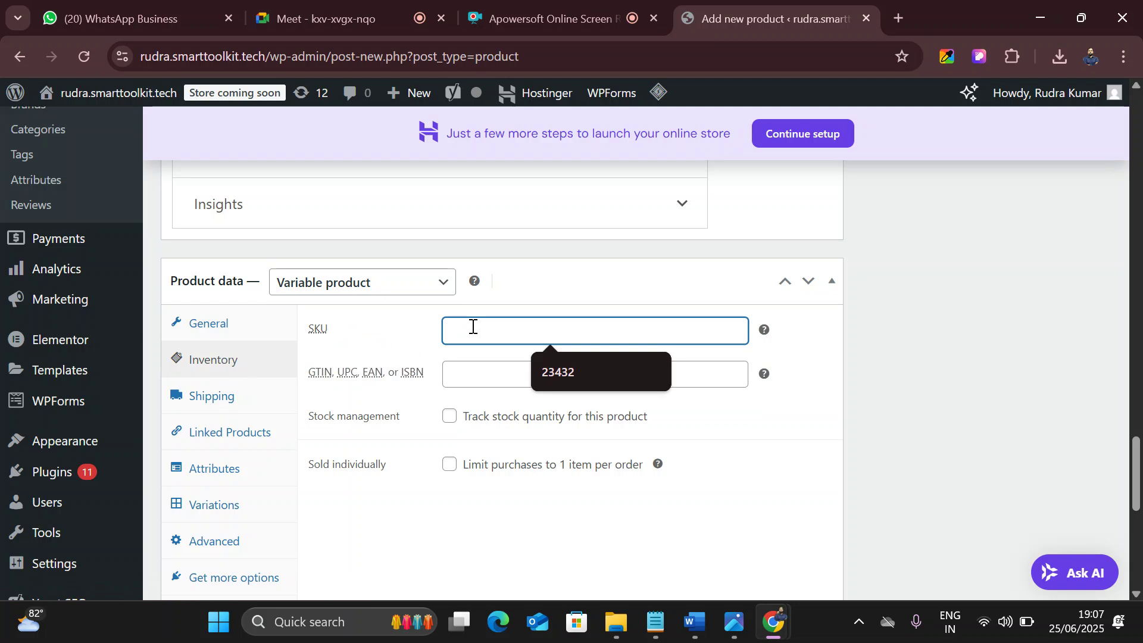
{"action": "type", "text": "889"}
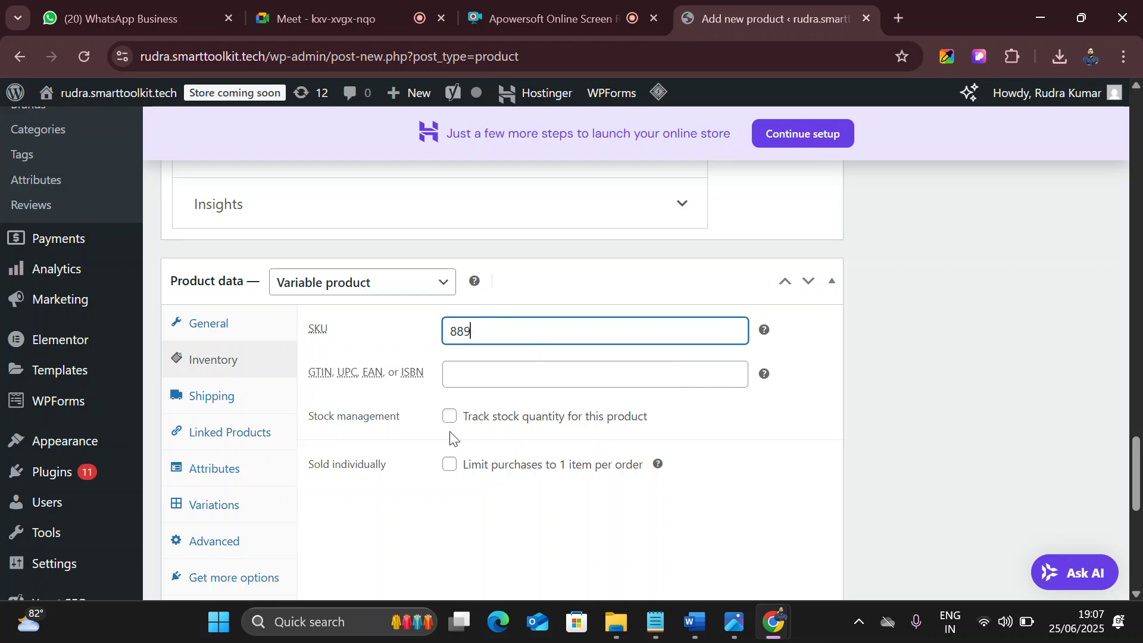
{"action": "left_click_drag", "start_coordinate": [477, 332], "coordinate": [447, 331]}
{"action": "type", "text": "100"}
{"action": "left_click", "coordinate": [451, 416]}
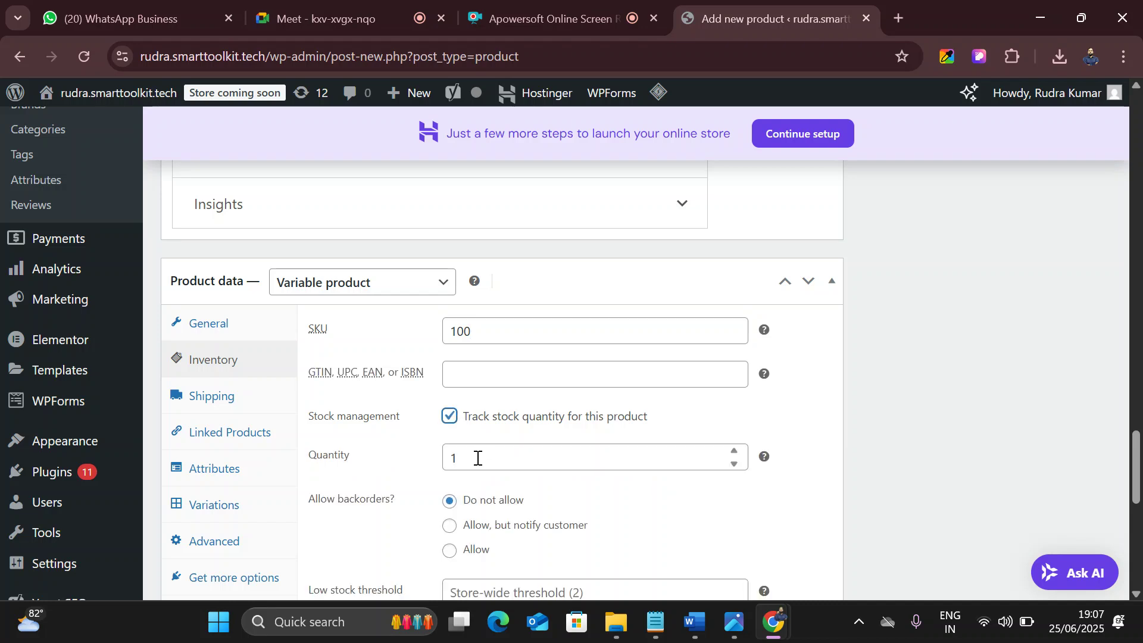
- Replace the SKU with "kjuy" and move on to the GTIN, UPC, EAN, or ISBN field
{"action": "left_click_drag", "start_coordinate": [480, 326], "coordinate": [431, 332]}
{"action": "type", "text": "kjuy"}
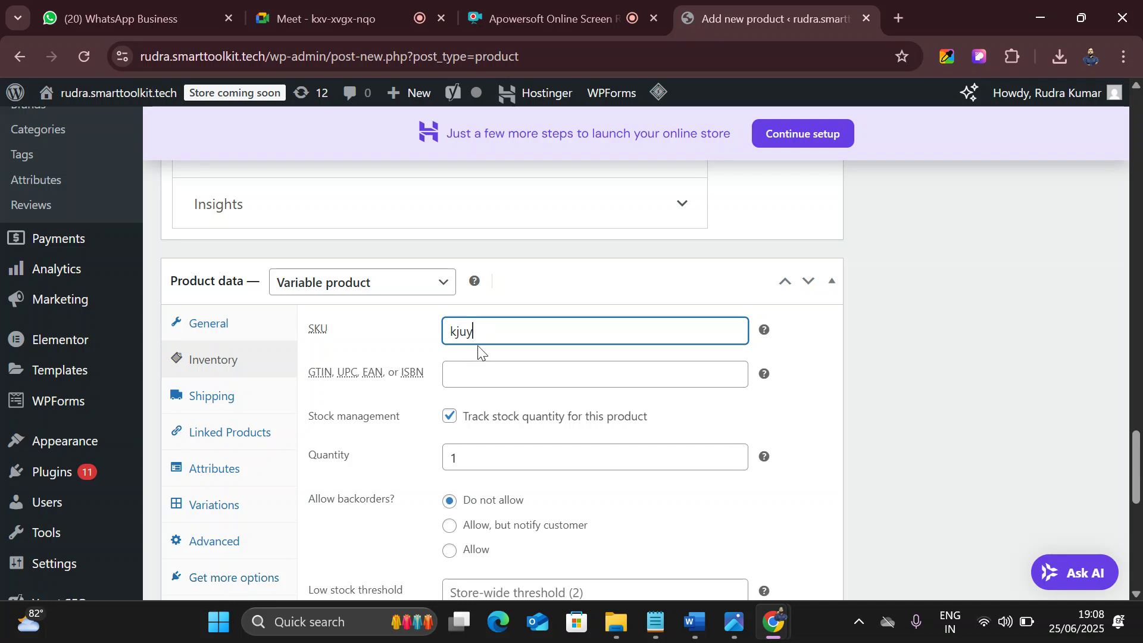
{"action": "left_click", "coordinate": [463, 374]}
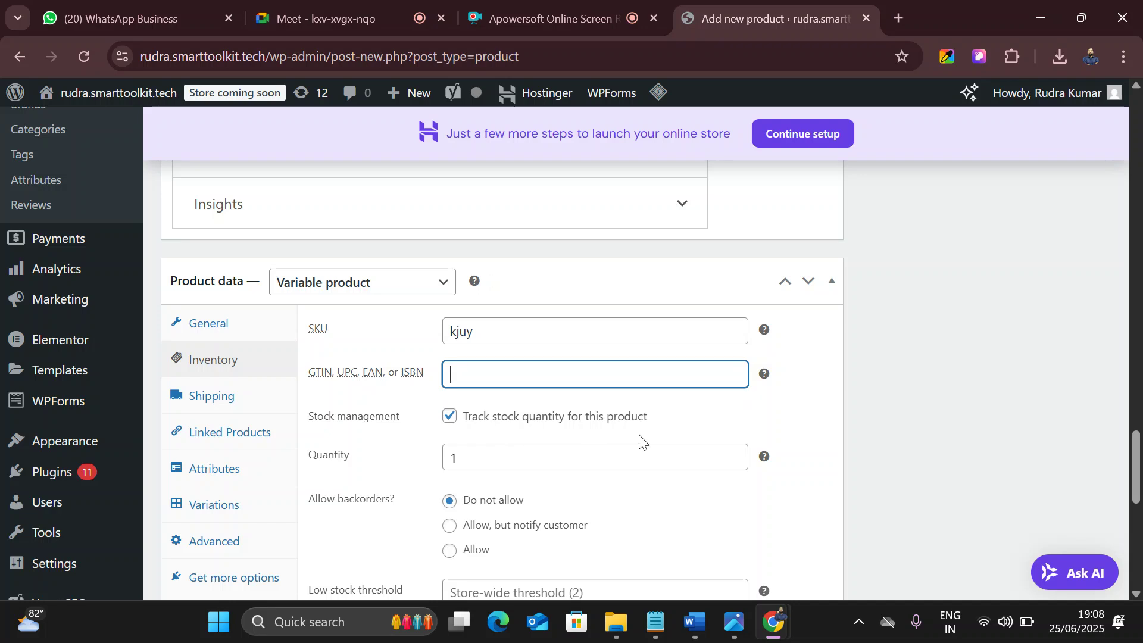
- Set the stock quantity to 100, try the "Allow, but notify customer" backorder option, and return backorders to "Do not allow"
{"action": "left_click", "coordinate": [486, 458]}
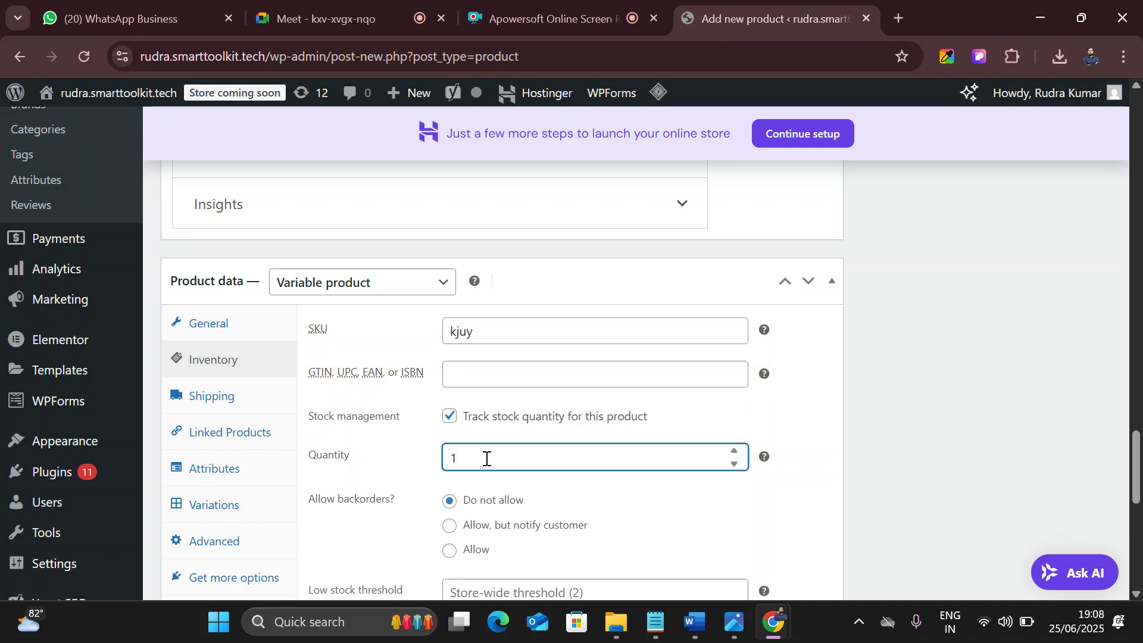
{"action": "scroll", "coordinate": [487, 459], "scroll_direction": "down", "scroll_amount": 1}
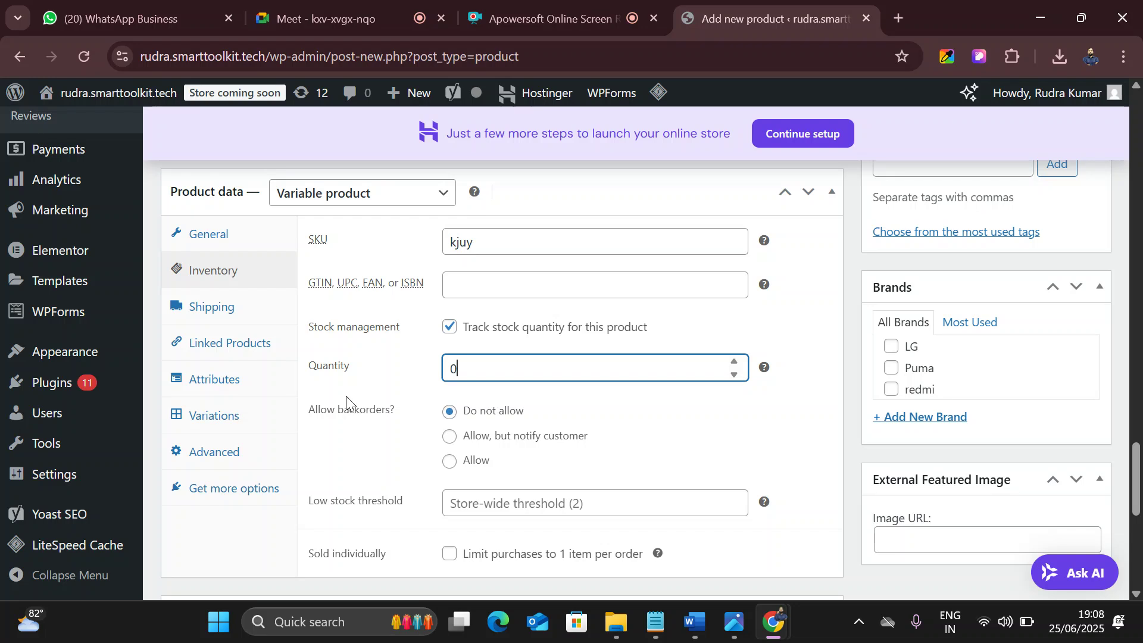
{"action": "left_click_drag", "start_coordinate": [467, 373], "coordinate": [427, 365]}
{"action": "type", "text": "100"}
{"action": "left_click", "coordinate": [475, 439]}
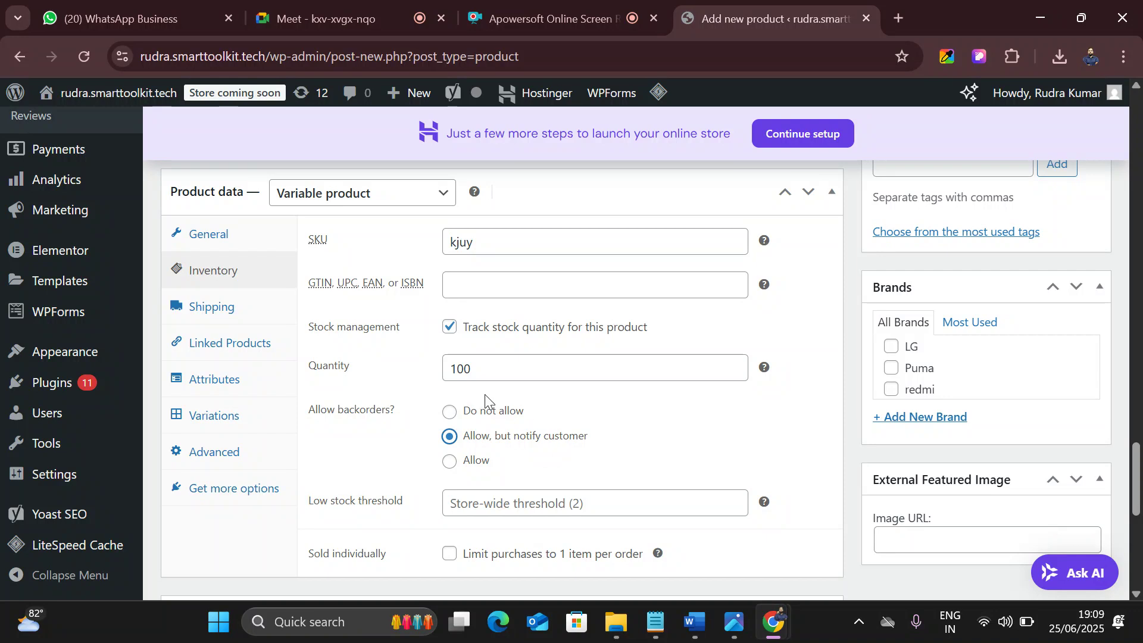
{"action": "left_click", "coordinate": [479, 414]}
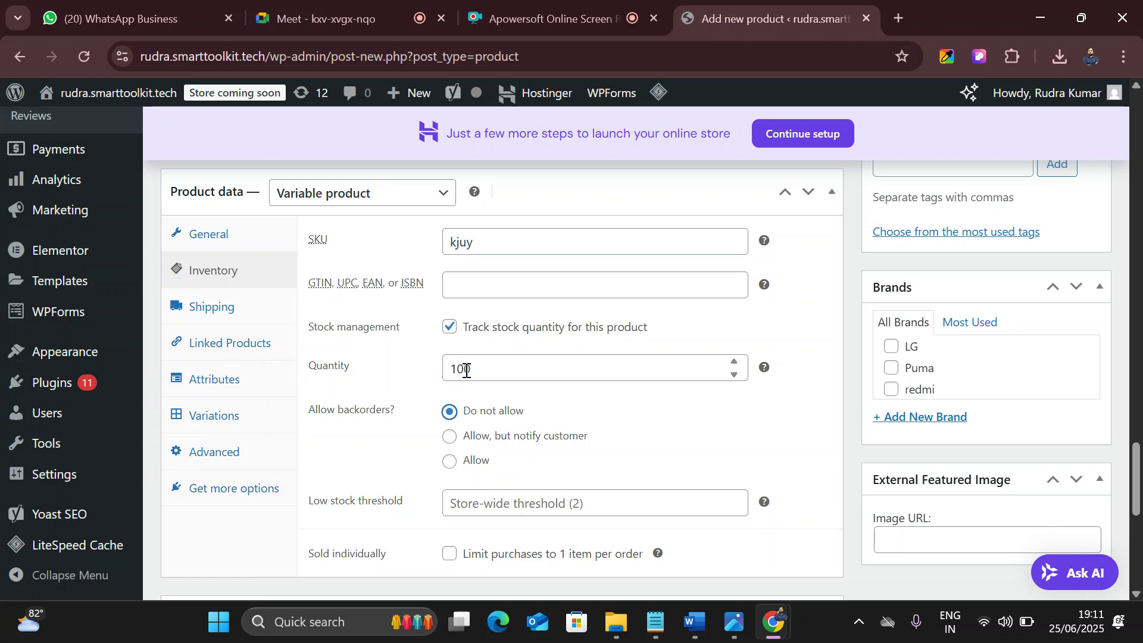
- Try the "Limit purchases to 1 item per order" option by switching it on and off, leaving it disabled
{"action": "scroll", "coordinate": [332, 503], "scroll_direction": "down", "scroll_amount": 2}
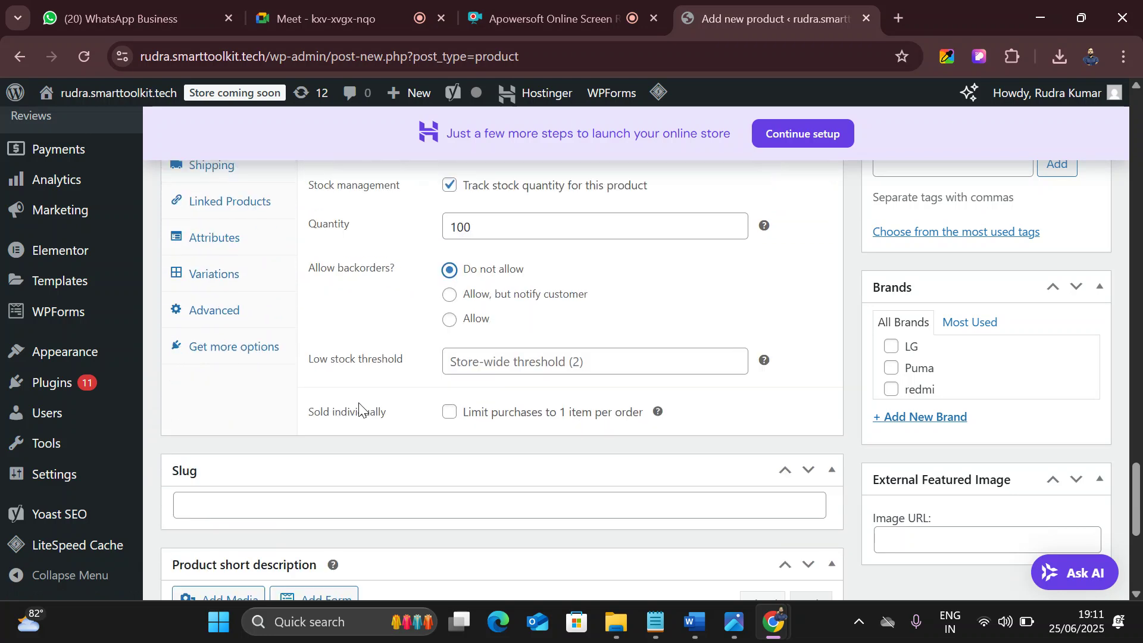
{"action": "scroll", "coordinate": [357, 408], "scroll_direction": "up", "scroll_amount": 2}
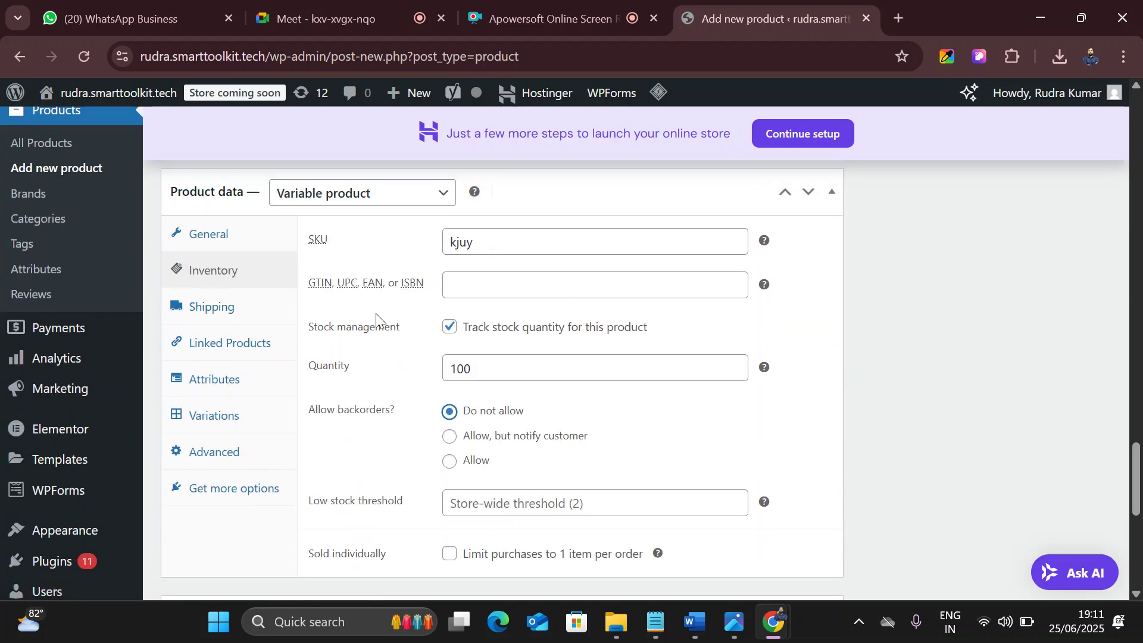
{"action": "scroll", "coordinate": [424, 378], "scroll_direction": "down", "scroll_amount": 3}
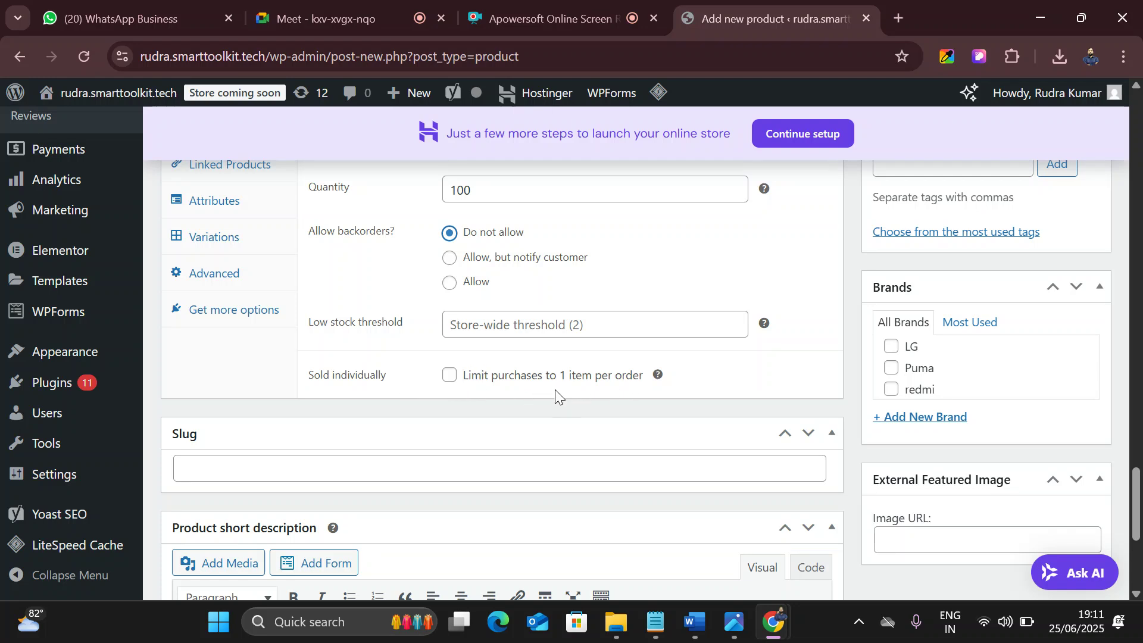
{"action": "left_click", "coordinate": [451, 376]}
{"action": "left_click", "coordinate": [451, 376]}
{"action": "left_click", "coordinate": [451, 381]}
{"action": "left_click", "coordinate": [450, 375]}
{"action": "scroll", "coordinate": [449, 374], "scroll_direction": "up", "scroll_amount": 3}
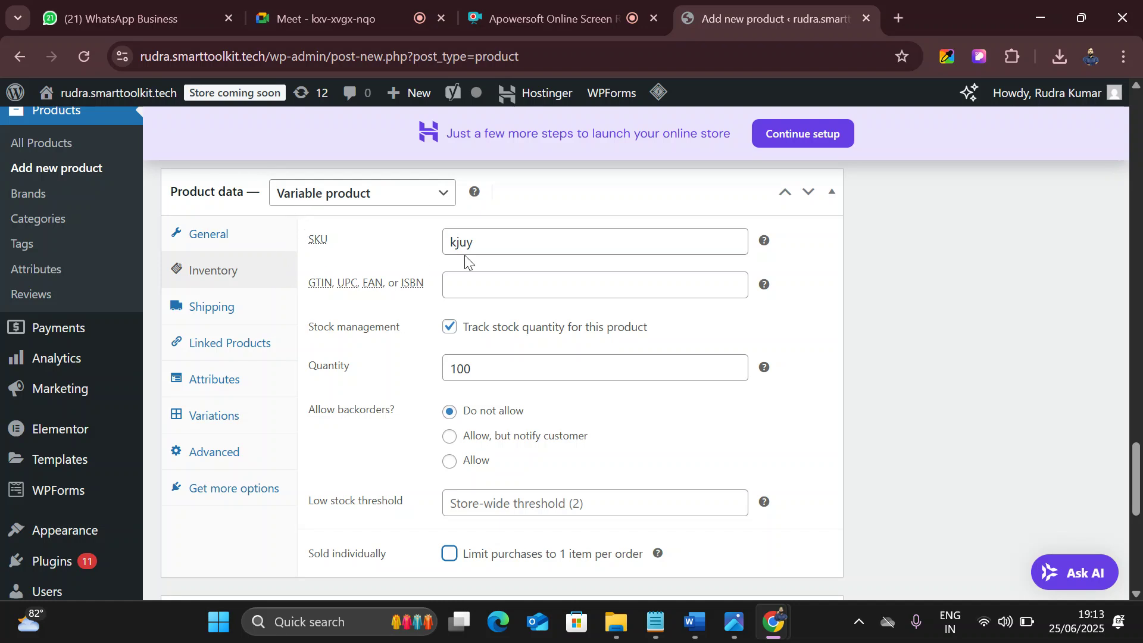
- Search Google in a new tab for "sku full form in product" and highlight the full form in the AI overview
{"action": "left_click", "coordinate": [899, 22]}
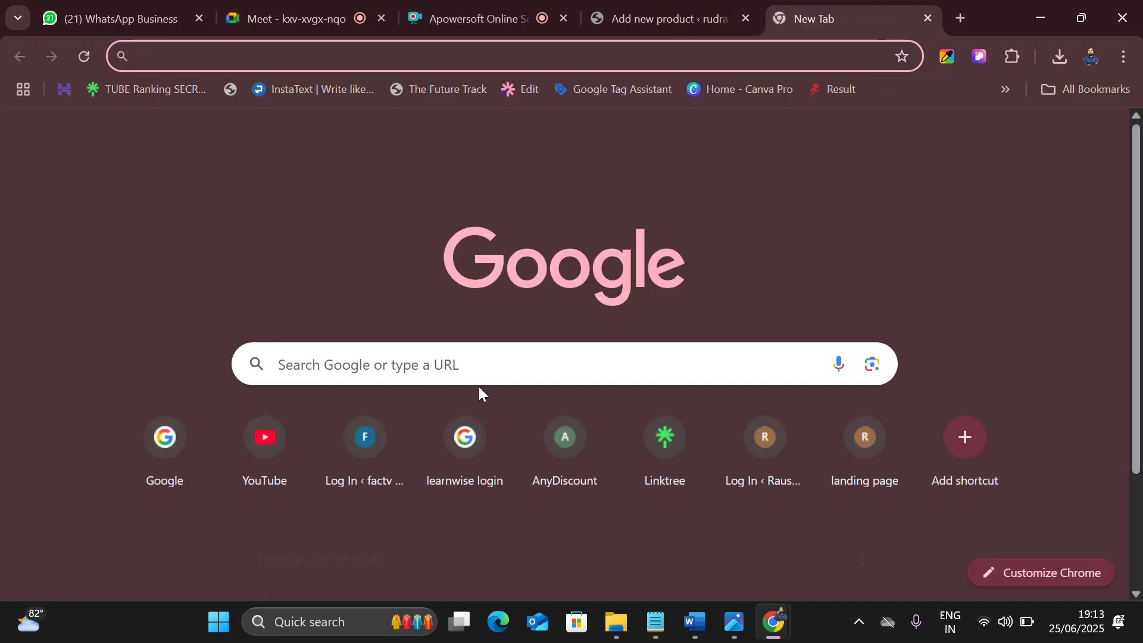
{"action": "left_click", "coordinate": [470, 375]}
{"action": "type", "text": "sku"}
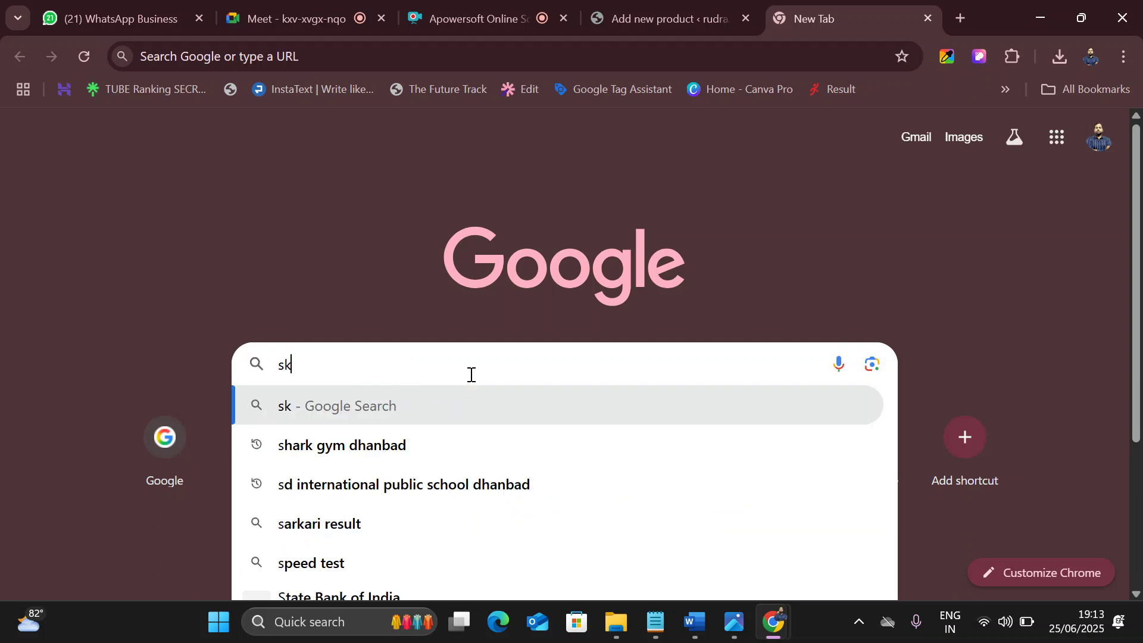
{"action": "key", "text": "Down"}
{"action": "key", "text": "Down"}
{"action": "key", "text": "Down"}
{"action": "key", "text": "Return"}
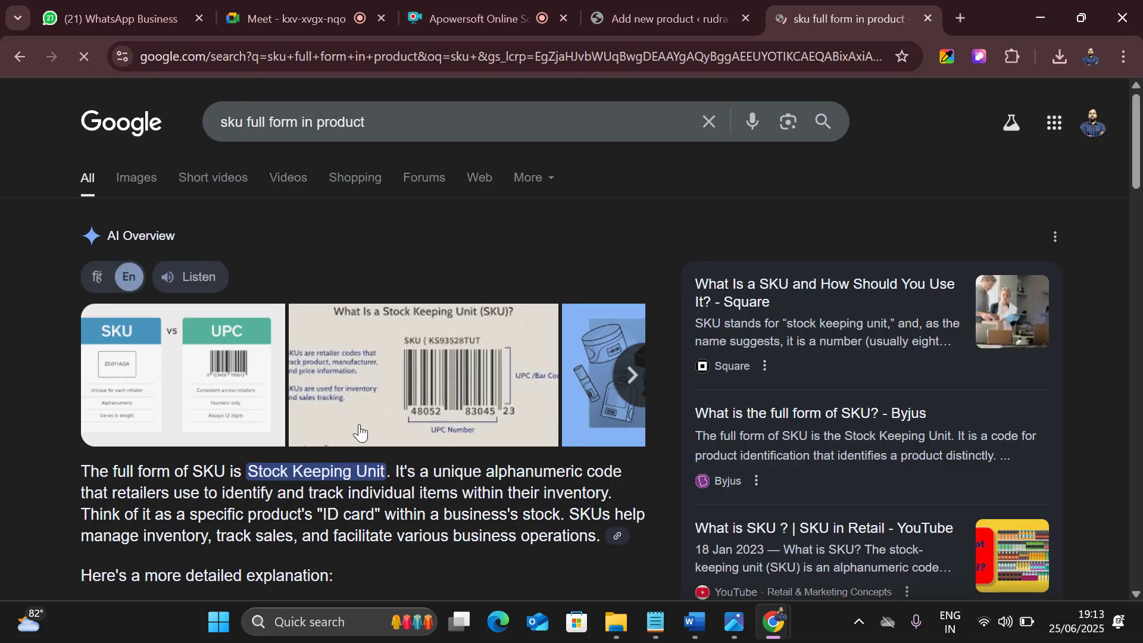
{"action": "scroll", "coordinate": [246, 360], "scroll_direction": "down", "scroll_amount": 3}
{"action": "left_click_drag", "start_coordinate": [248, 292], "coordinate": [370, 297]}
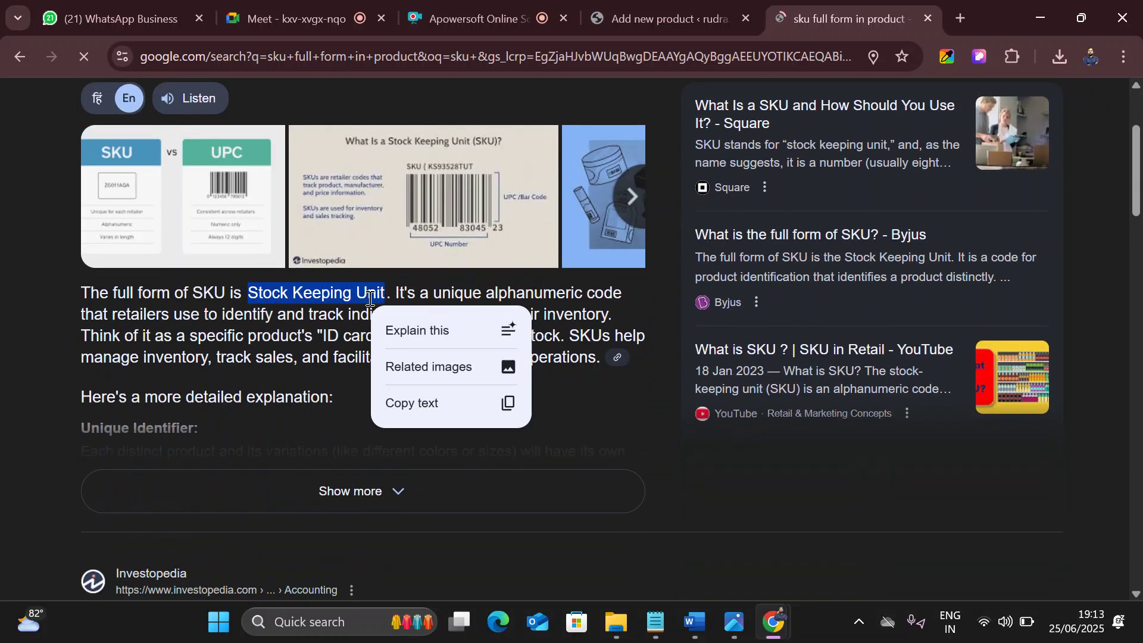
{"action": "scroll", "coordinate": [341, 215], "scroll_direction": "up", "scroll_amount": 3}
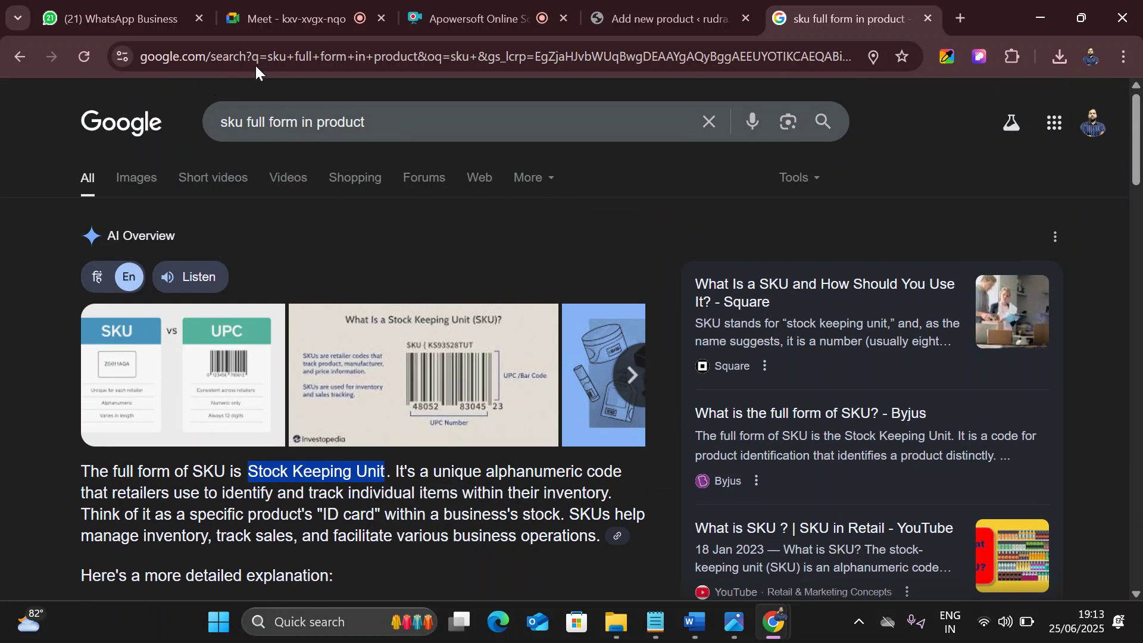
- Back in the product's inventory data, set backorders to "Allow, but notify customer" and limit purchases to 1 item per order
{"action": "left_click", "coordinate": [589, 18]}
{"action": "scroll", "coordinate": [332, 248], "scroll_direction": "up", "scroll_amount": 3}
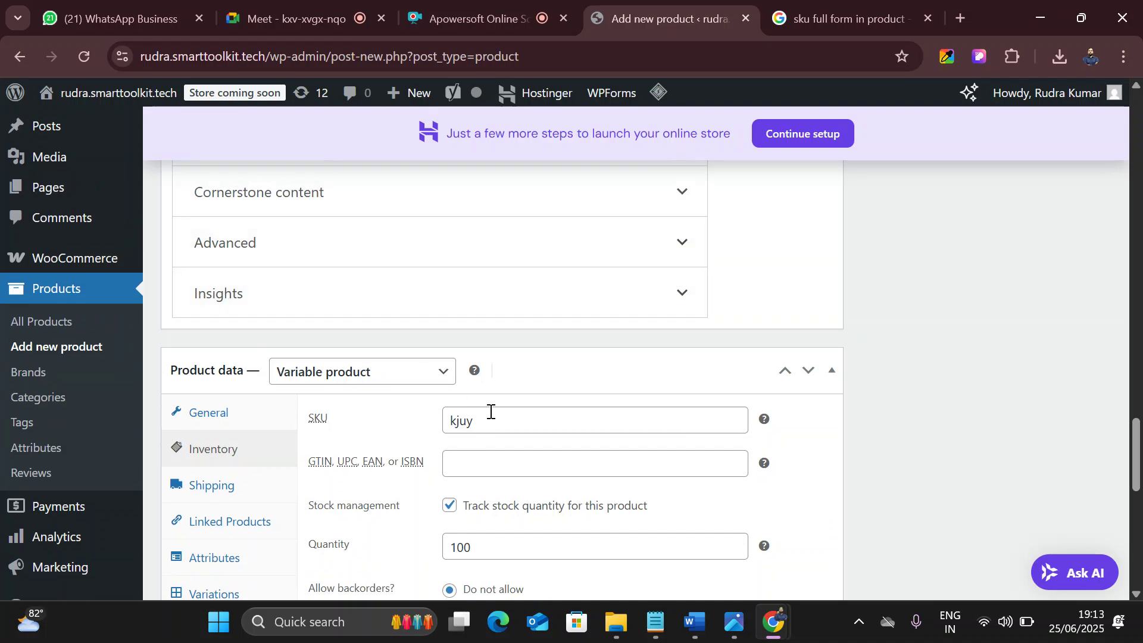
{"action": "scroll", "coordinate": [490, 411], "scroll_direction": "down", "scroll_amount": 3}
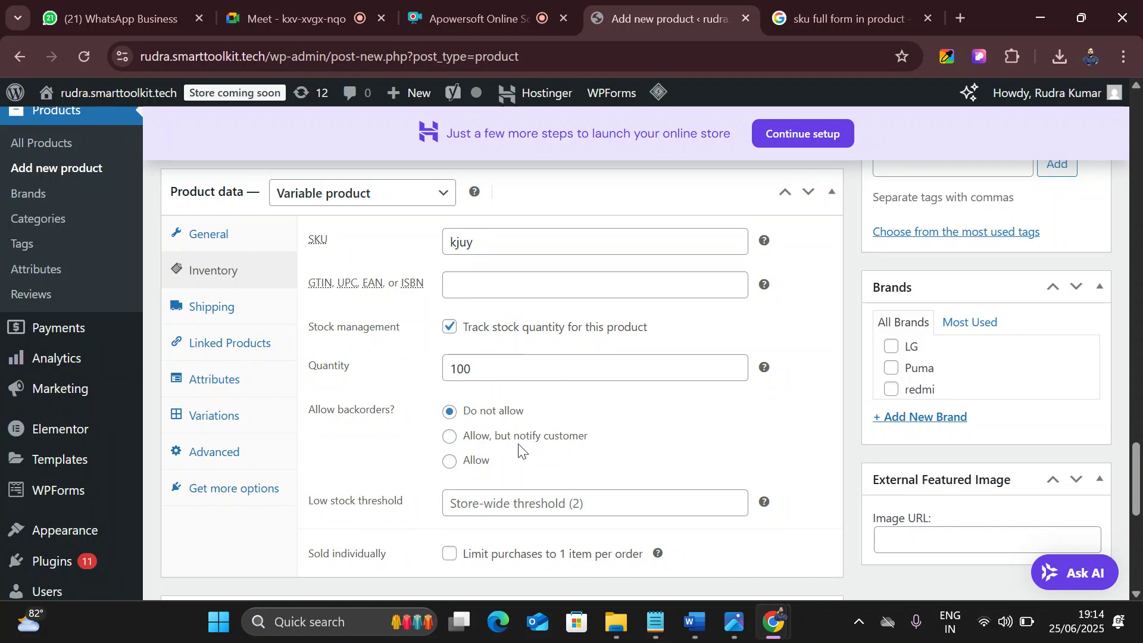
{"action": "left_click", "coordinate": [535, 443]}
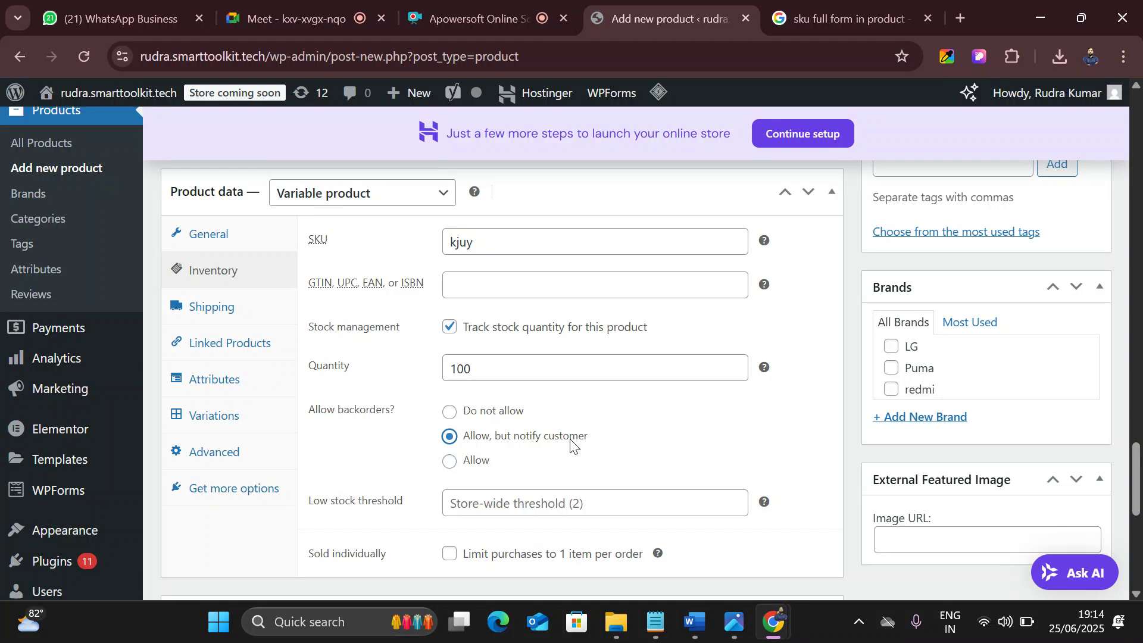
{"action": "scroll", "coordinate": [570, 446], "scroll_direction": "down", "scroll_amount": 2}
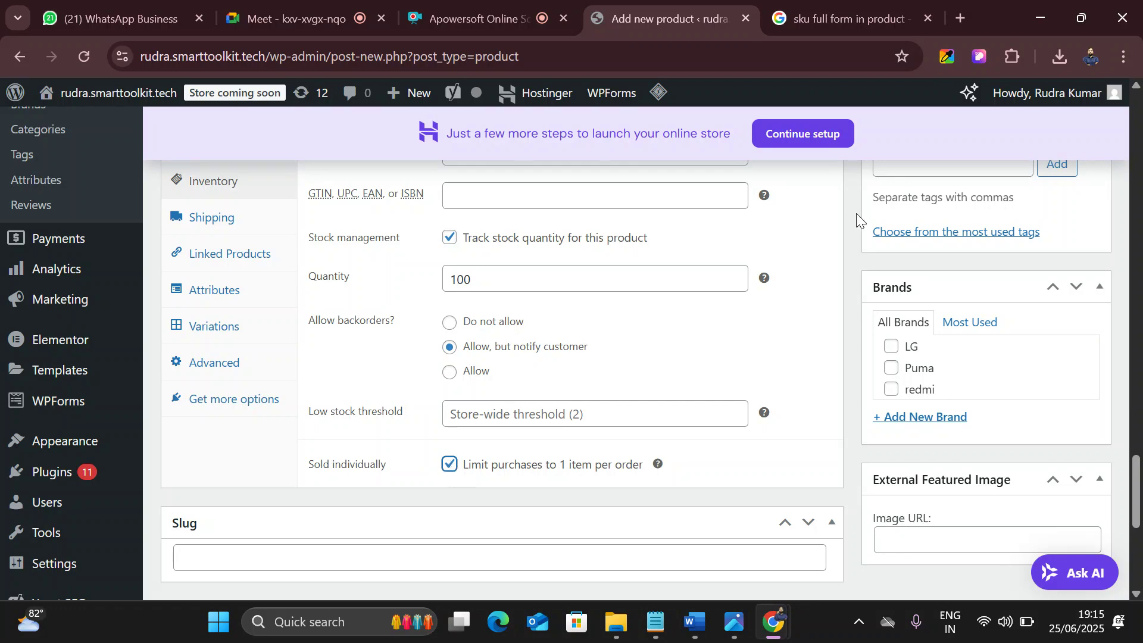
- Switch to another Chrome profile and open the eaitff.org website there
{"action": "left_click", "coordinate": [1091, 56]}
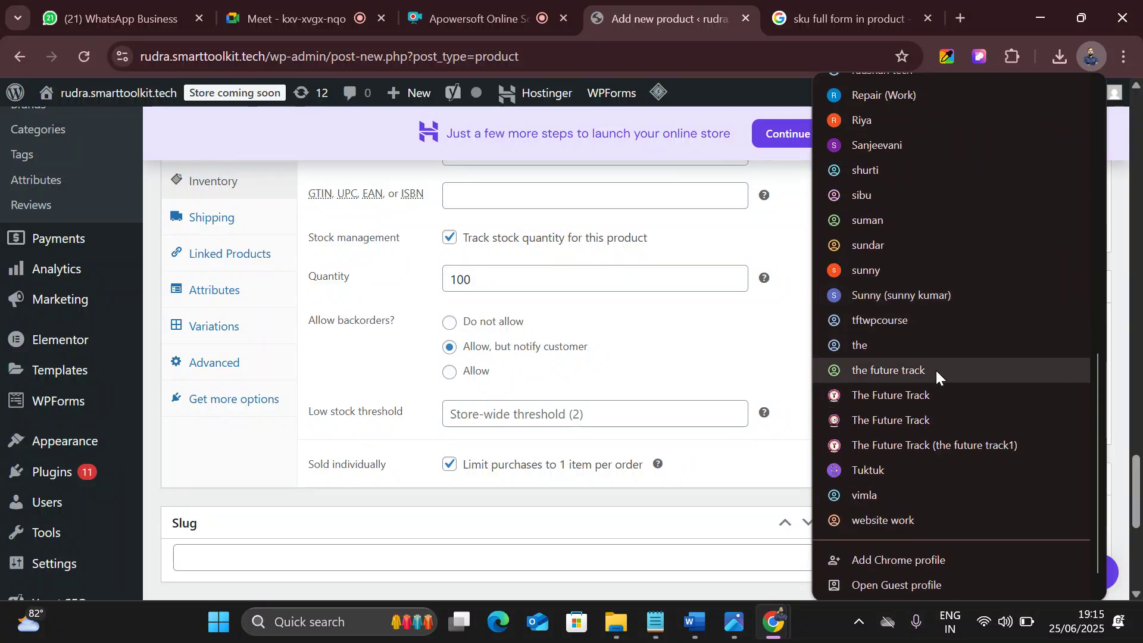
{"action": "scroll", "coordinate": [934, 374], "scroll_direction": "down", "scroll_amount": 1}
{"action": "scroll", "coordinate": [914, 424], "scroll_direction": "up", "scroll_amount": 5}
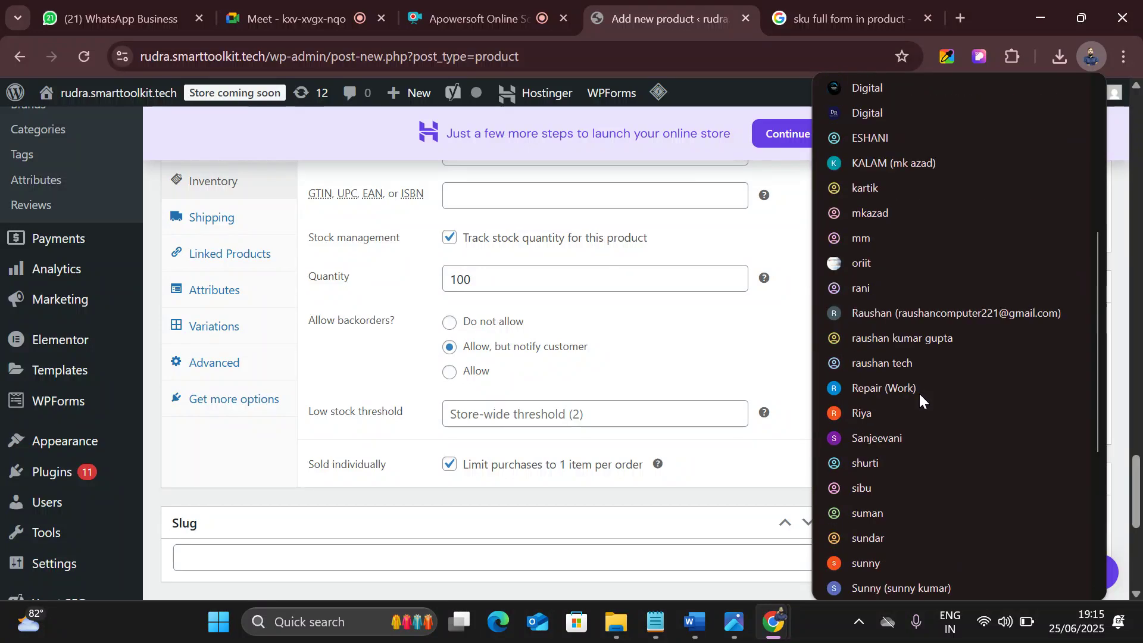
{"action": "left_click", "coordinate": [890, 263]}
{"action": "type", "text": "e"}
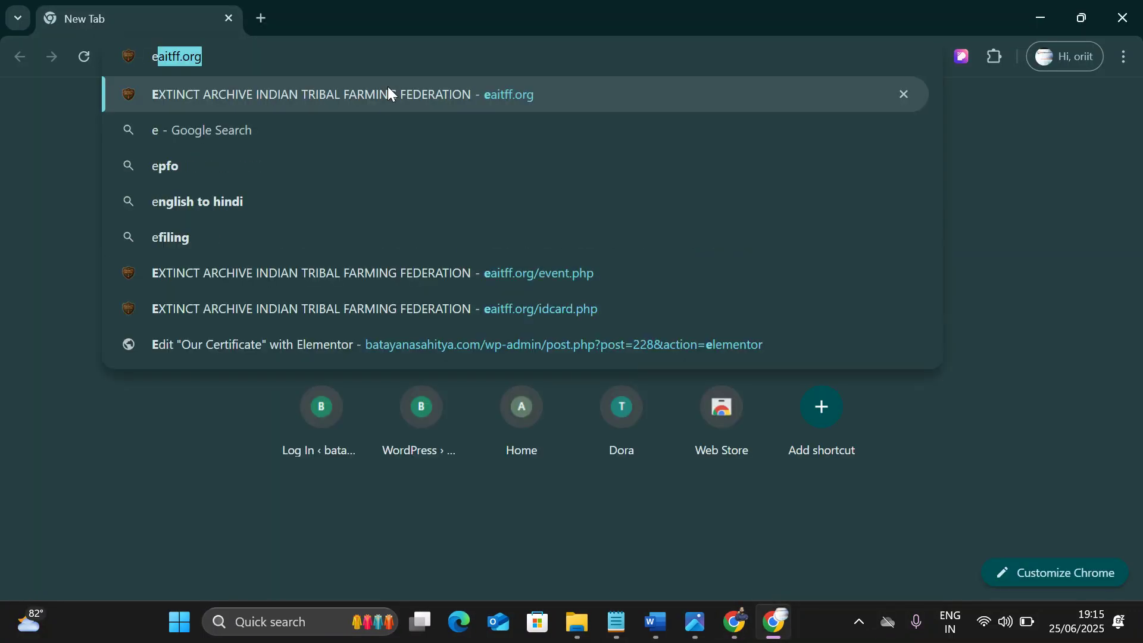
{"action": "left_click", "coordinate": [387, 87]}
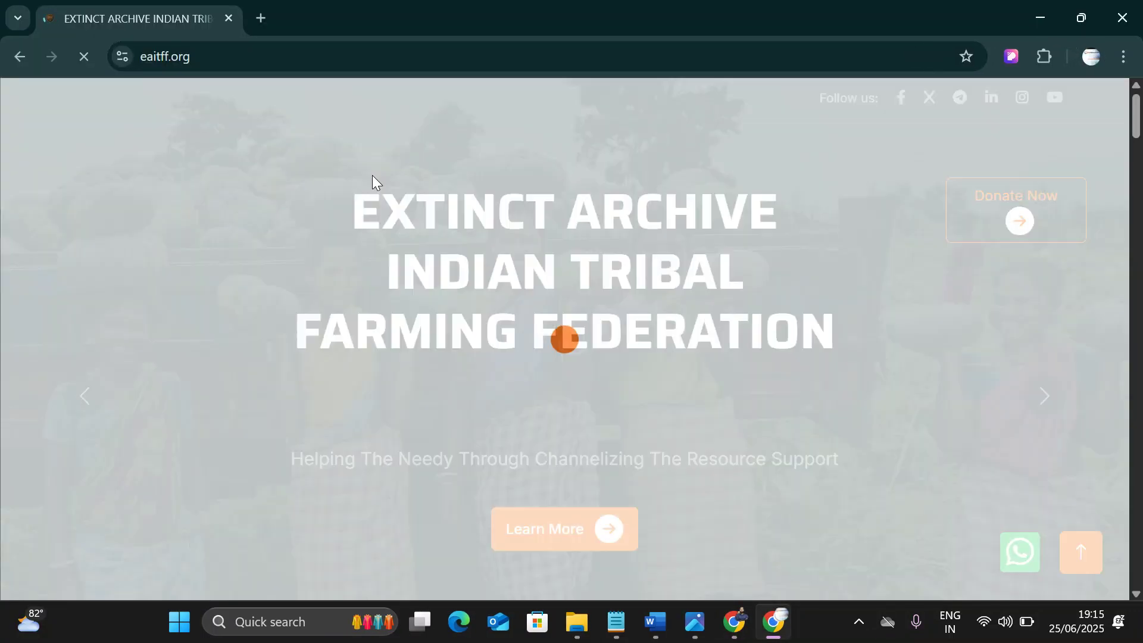
- Skim the eaitff.org home page from the banner down to the team members and back to the What We Do section
{"action": "scroll", "coordinate": [435, 275], "scroll_direction": "down", "scroll_amount": 4}
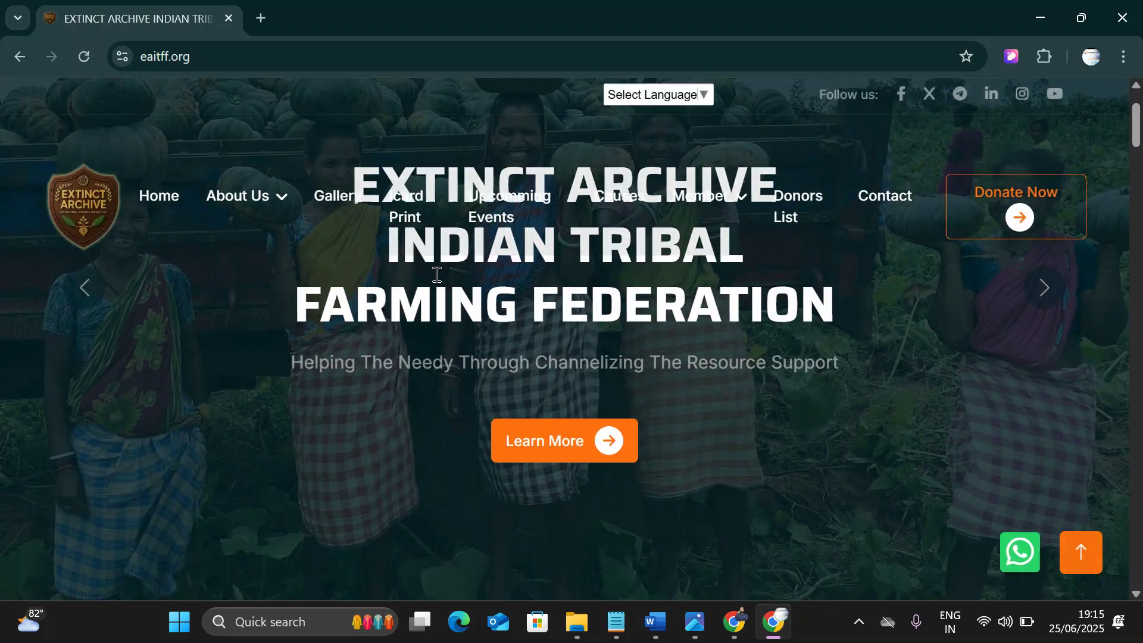
{"action": "scroll", "coordinate": [437, 278], "scroll_direction": "down", "scroll_amount": 10}
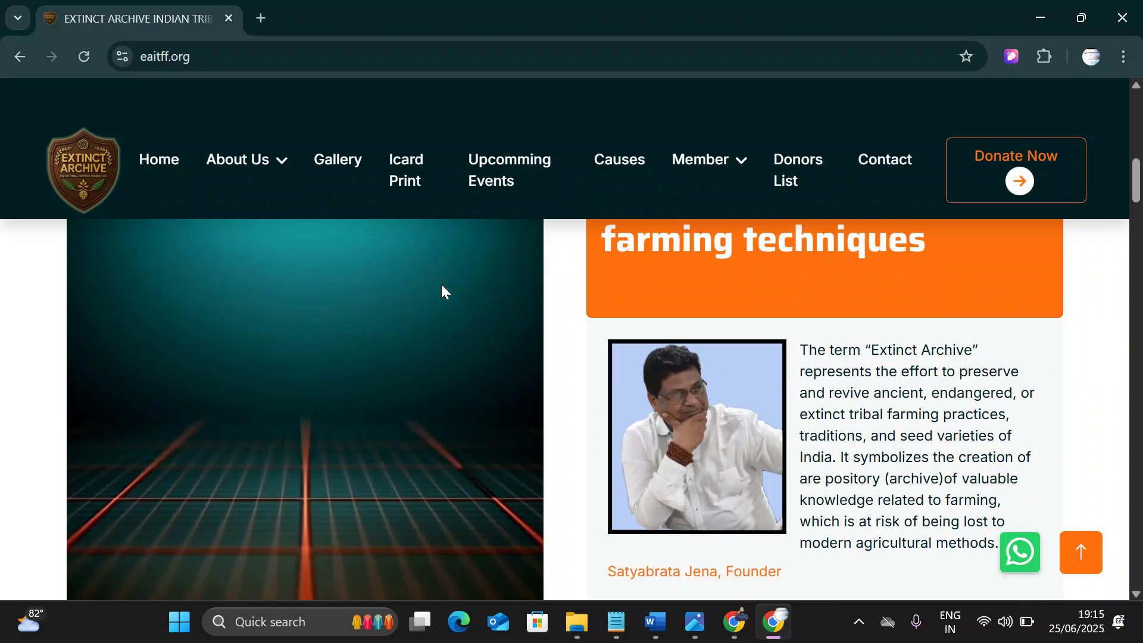
{"action": "scroll", "coordinate": [444, 298], "scroll_direction": "down", "scroll_amount": 15}
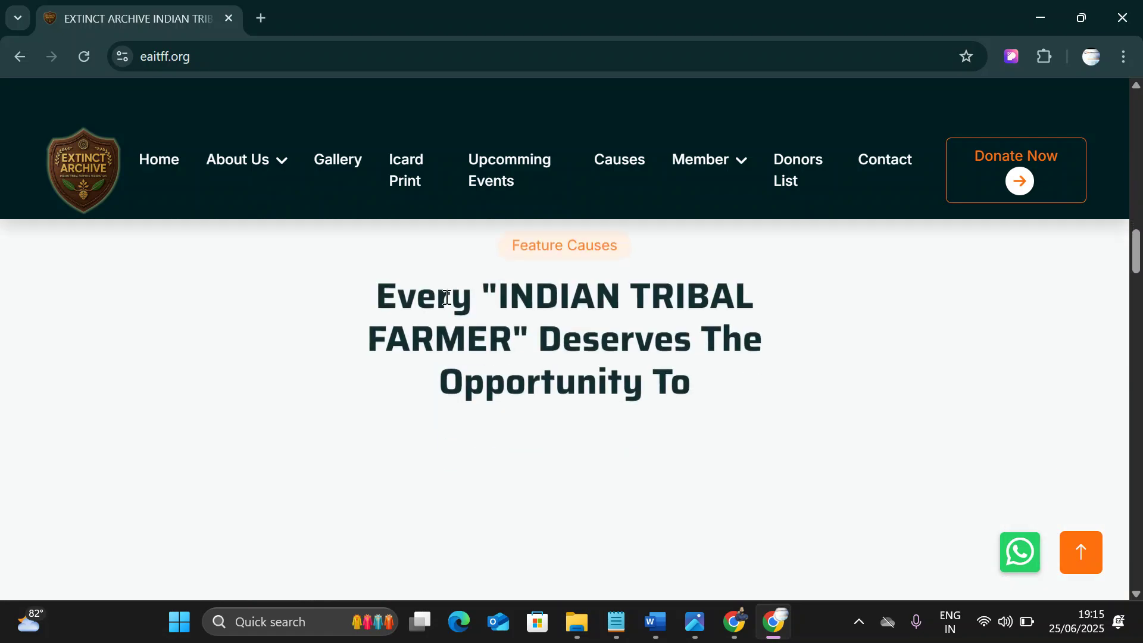
{"action": "scroll", "coordinate": [446, 307], "scroll_direction": "down", "scroll_amount": 12}
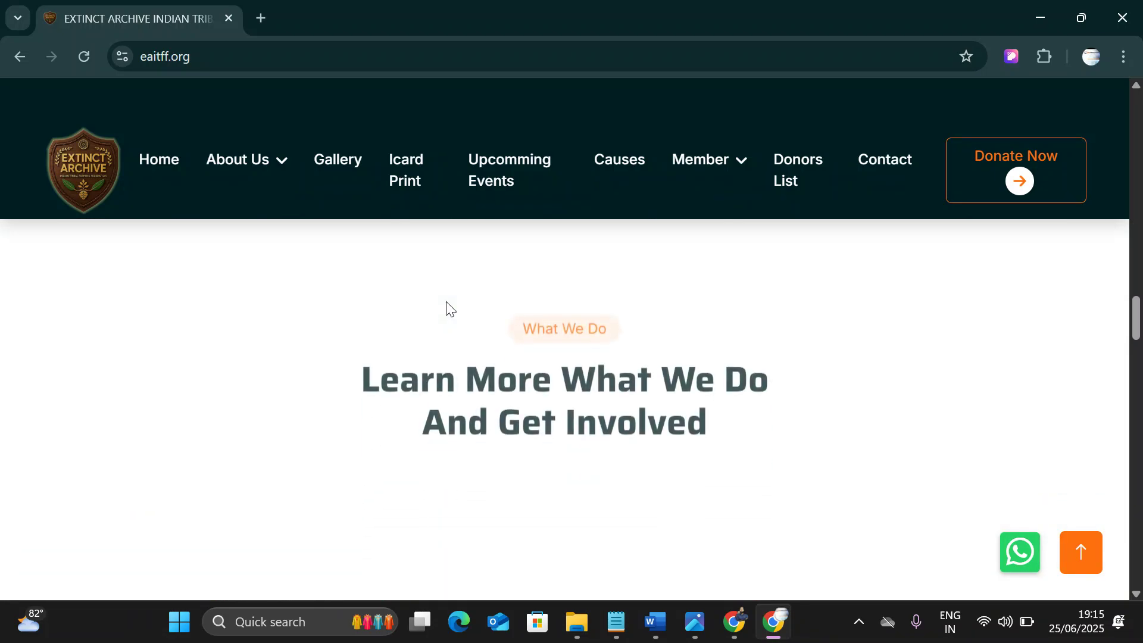
{"action": "scroll", "coordinate": [447, 307], "scroll_direction": "down", "scroll_amount": 12}
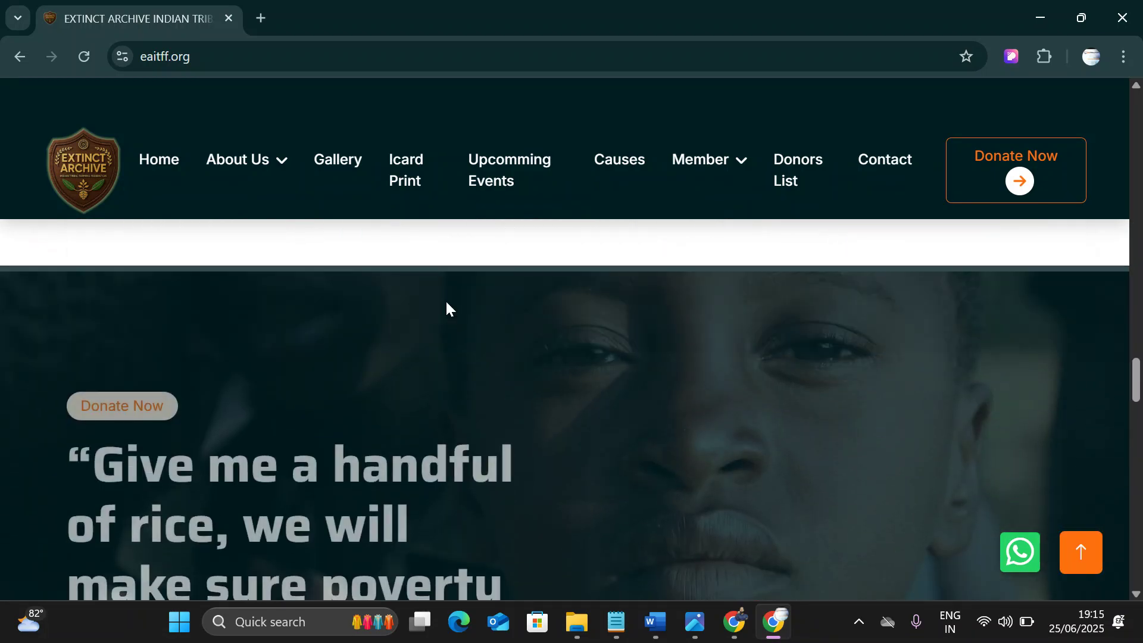
{"action": "scroll", "coordinate": [446, 304], "scroll_direction": "down", "scroll_amount": 12}
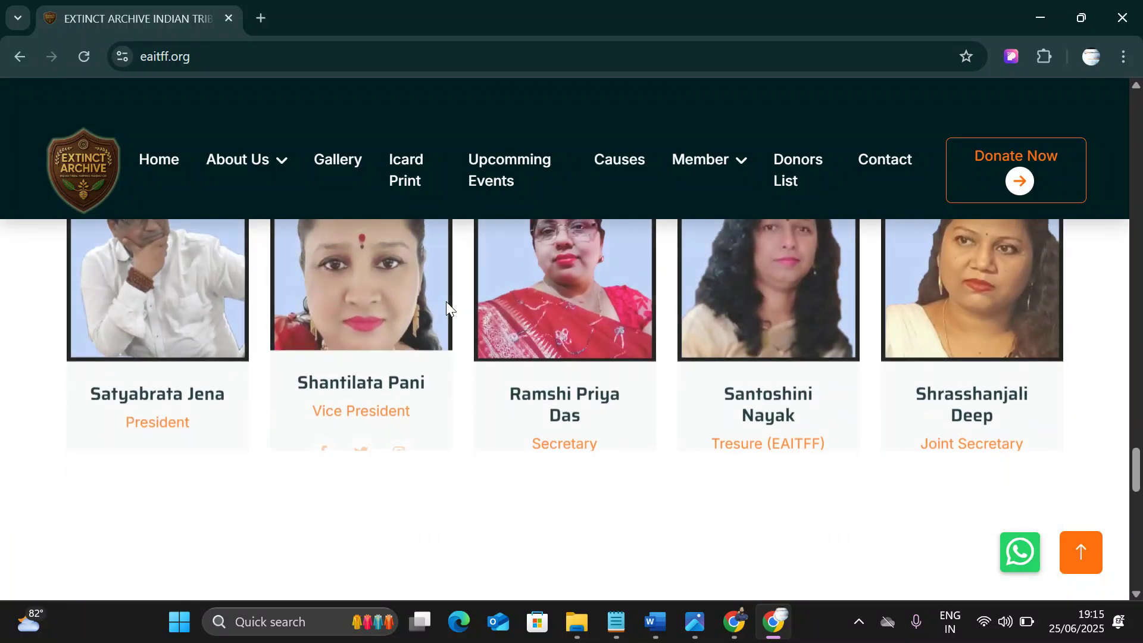
{"action": "scroll", "coordinate": [447, 307], "scroll_direction": "up", "scroll_amount": 12}
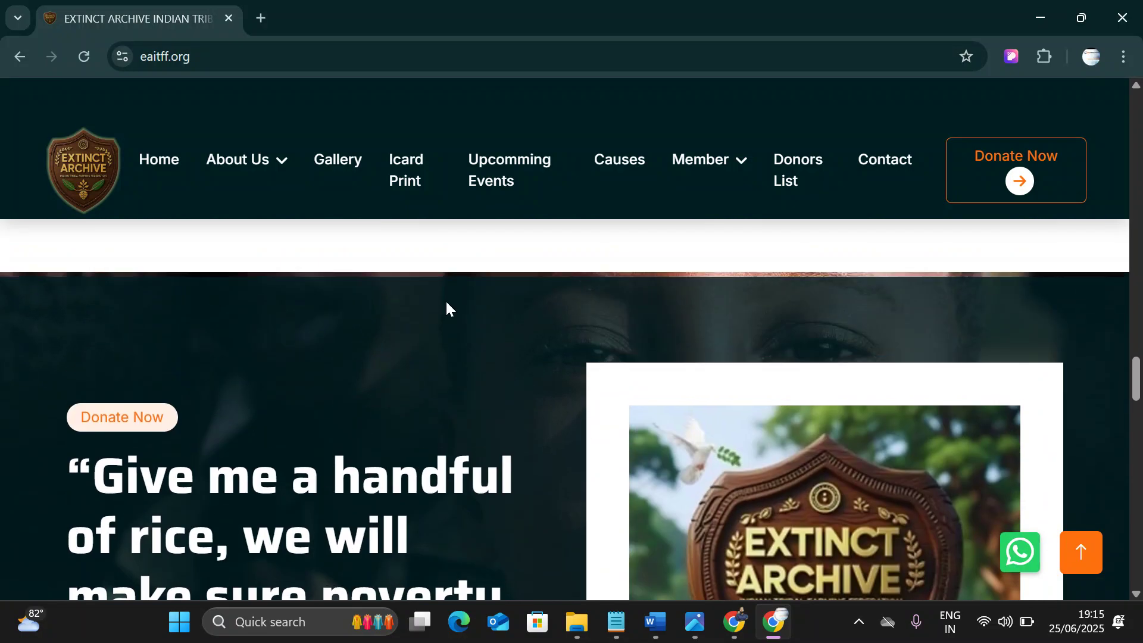
{"action": "scroll", "coordinate": [450, 309], "scroll_direction": "up", "scroll_amount": 8}
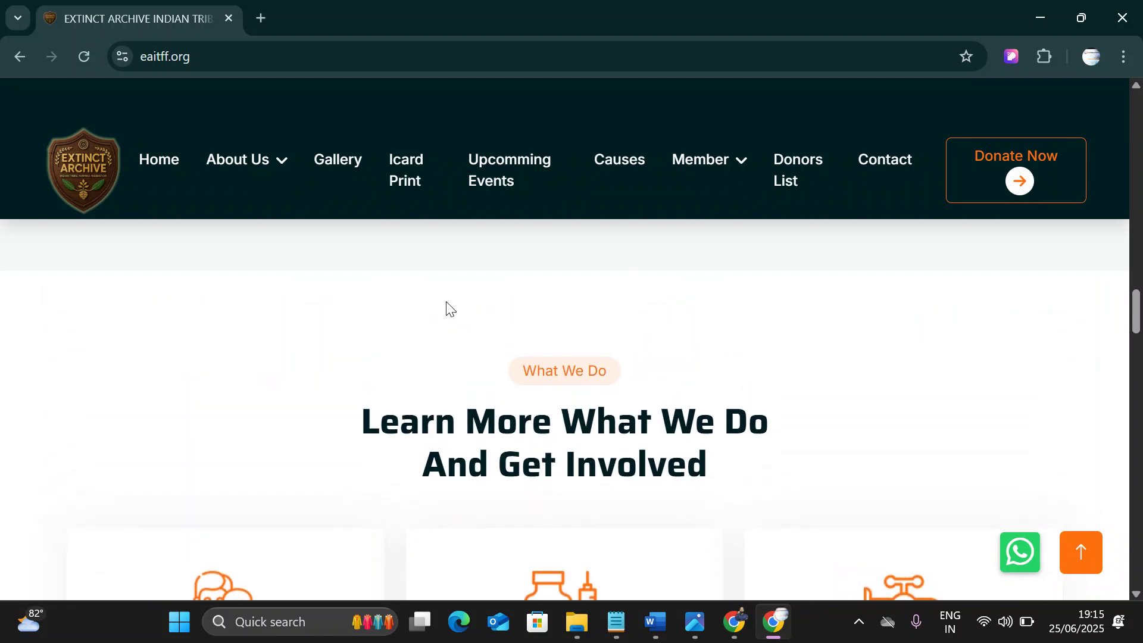
- Examine the What We Do cards, the donation section and the team section on the eaitff.org home page
{"action": "scroll", "coordinate": [451, 309], "scroll_direction": "down", "scroll_amount": 1}
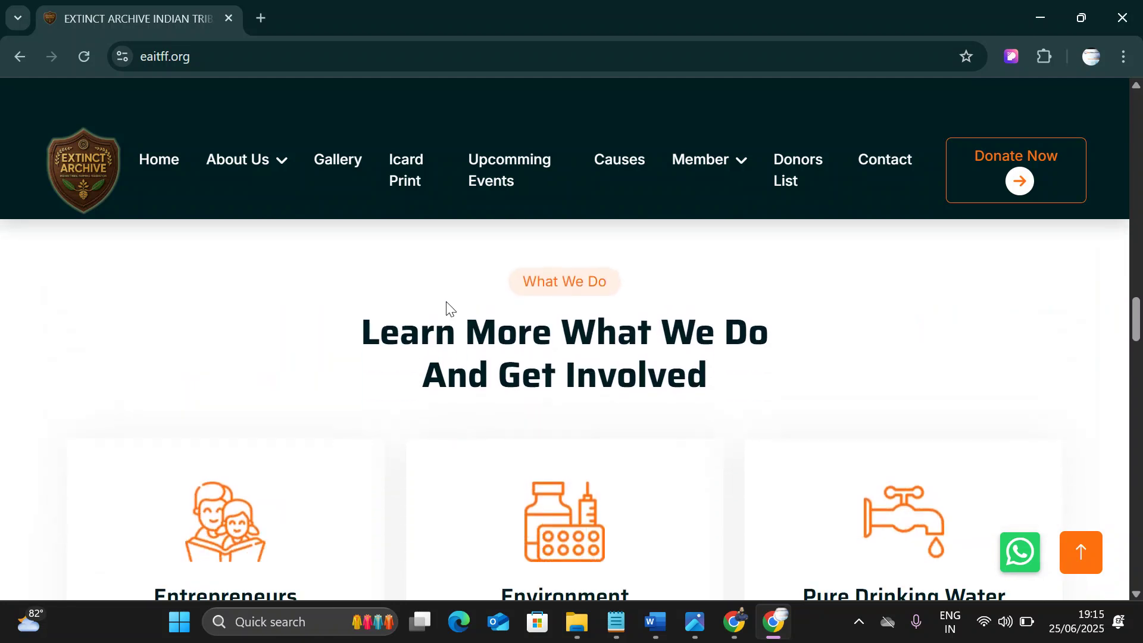
{"action": "scroll", "coordinate": [451, 309], "scroll_direction": "down", "scroll_amount": 6}
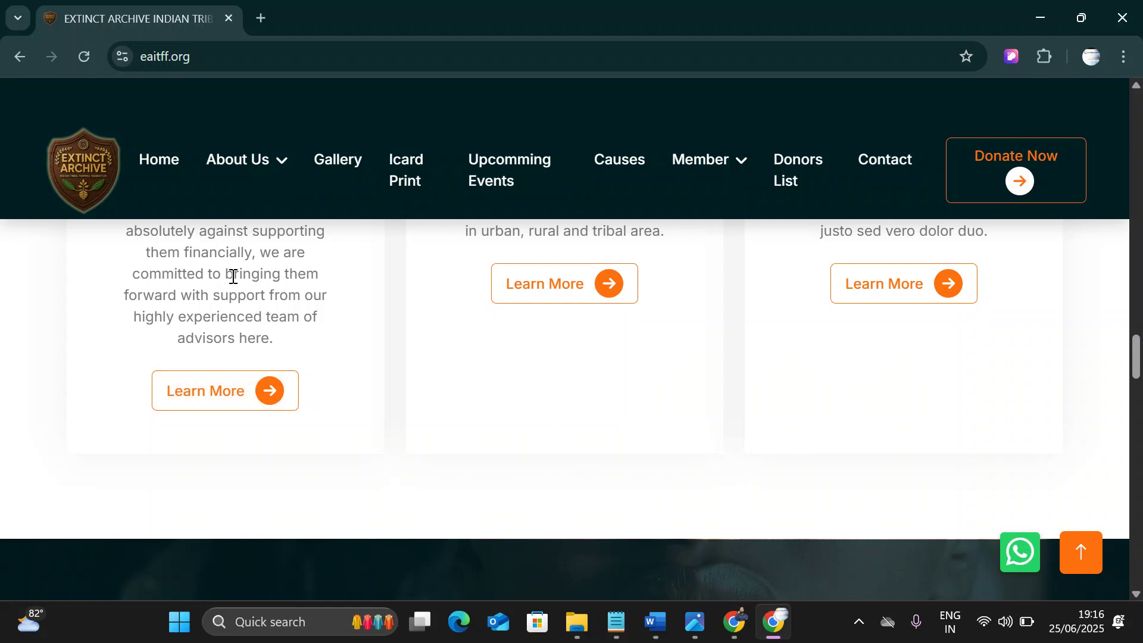
{"action": "scroll", "coordinate": [233, 276], "scroll_direction": "up", "scroll_amount": 1}
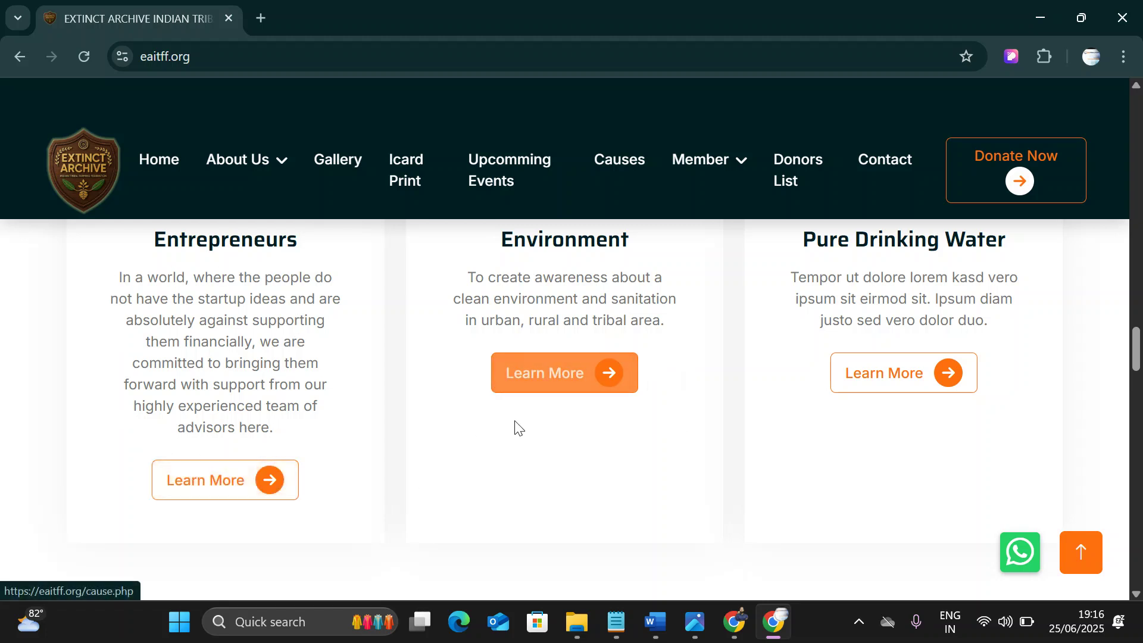
{"action": "scroll", "coordinate": [526, 390], "scroll_direction": "down", "scroll_amount": 6}
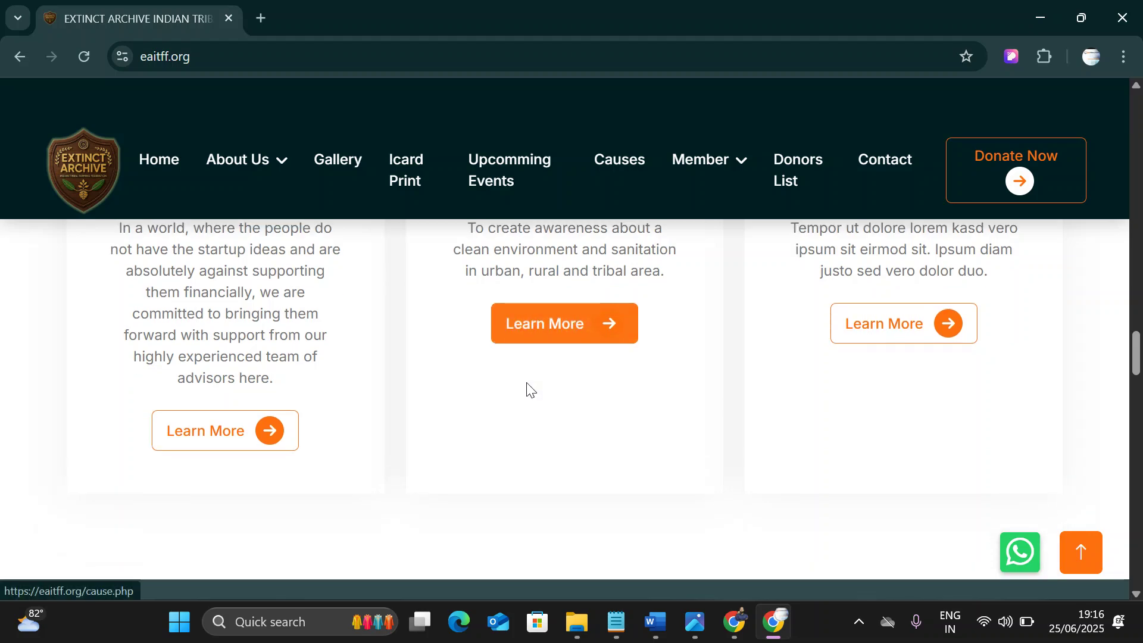
{"action": "scroll", "coordinate": [526, 390], "scroll_direction": "down", "scroll_amount": 5}
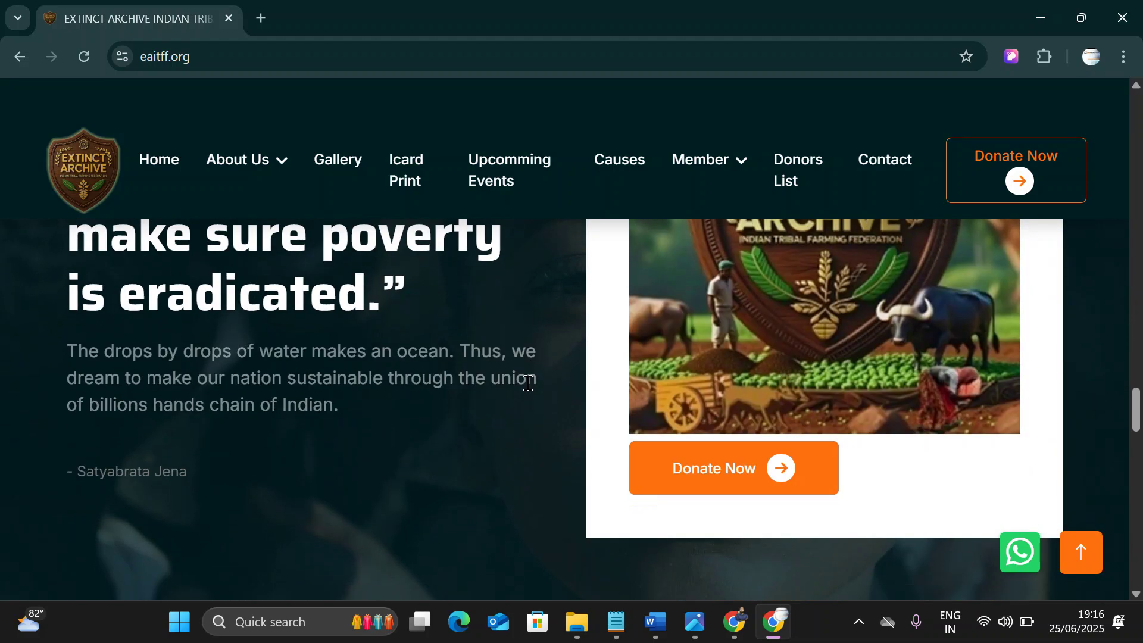
{"action": "scroll", "coordinate": [526, 386], "scroll_direction": "down", "scroll_amount": 9}
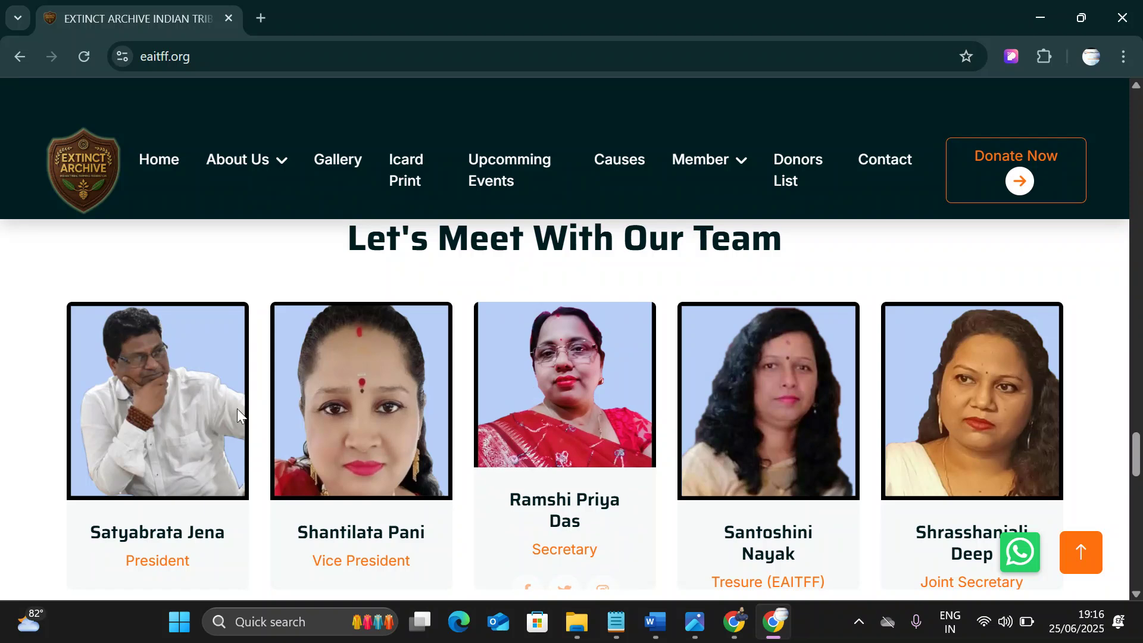
- Skim the rest of the eaitff.org home page down to the footer, then close that browser window
{"action": "scroll", "coordinate": [348, 442], "scroll_direction": "down", "scroll_amount": 5}
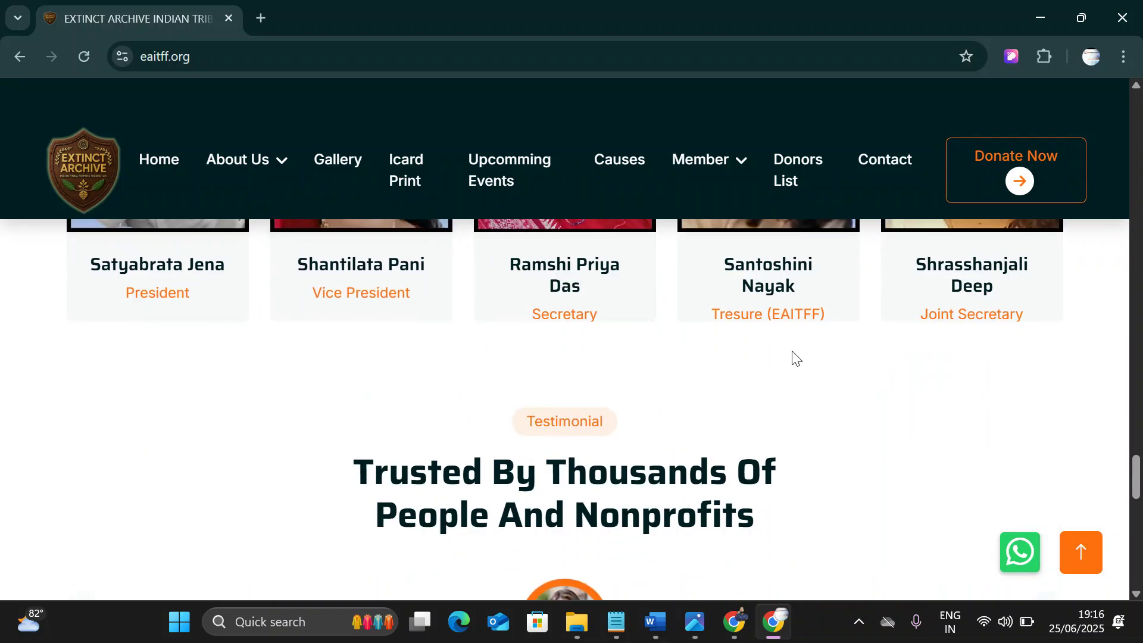
{"action": "scroll", "coordinate": [845, 393], "scroll_direction": "down", "scroll_amount": 2}
{"action": "scroll", "coordinate": [847, 413], "scroll_direction": "down", "scroll_amount": 15}
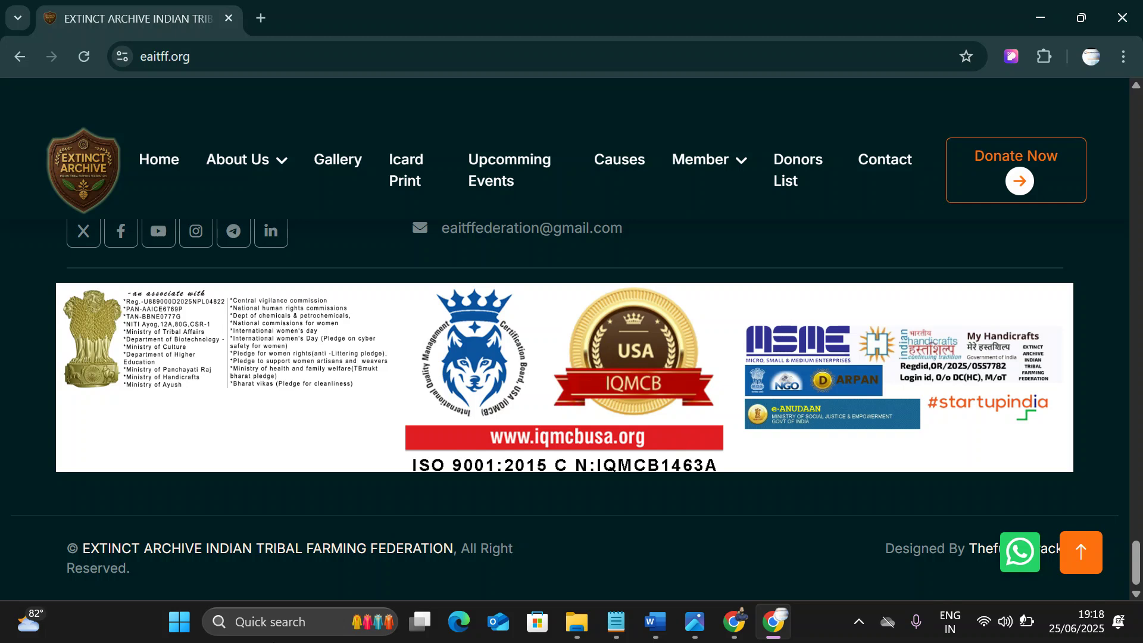
{"action": "left_click", "coordinate": [1122, 18]}
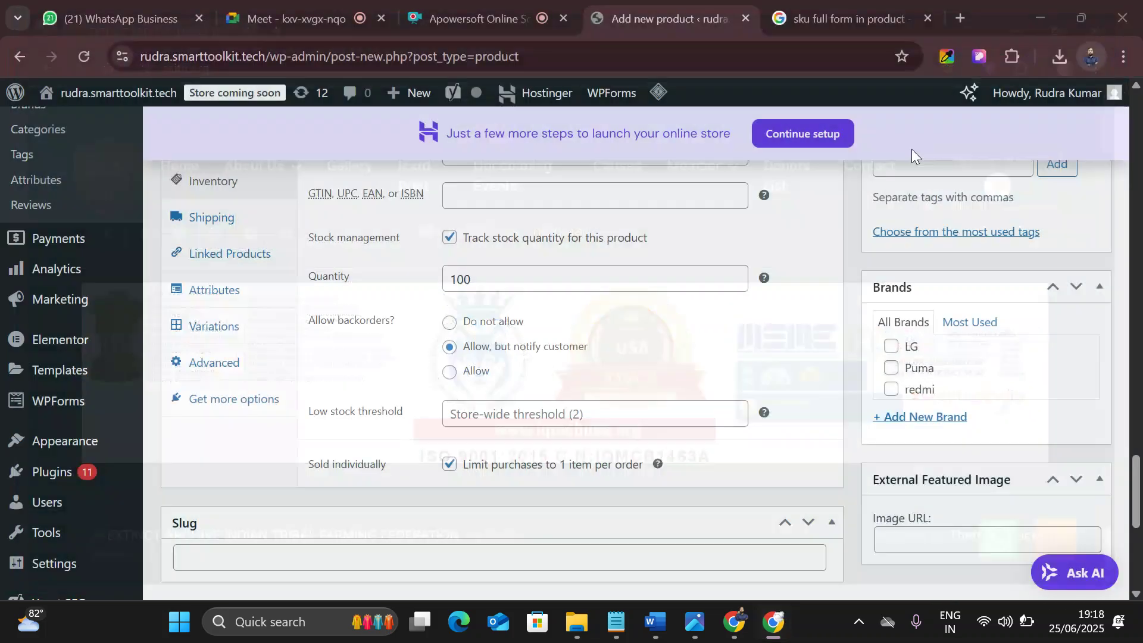
- In the product's shipping data, set the weight to 20 lbs
{"action": "scroll", "coordinate": [182, 309], "scroll_direction": "up", "scroll_amount": 2}
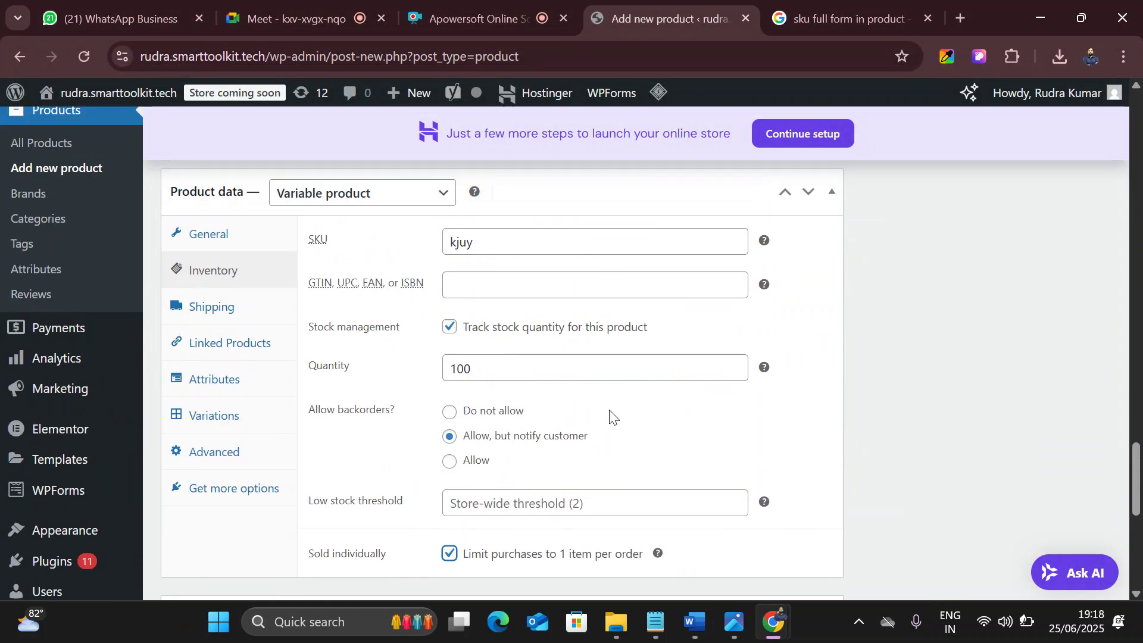
{"action": "left_click", "coordinate": [228, 315]}
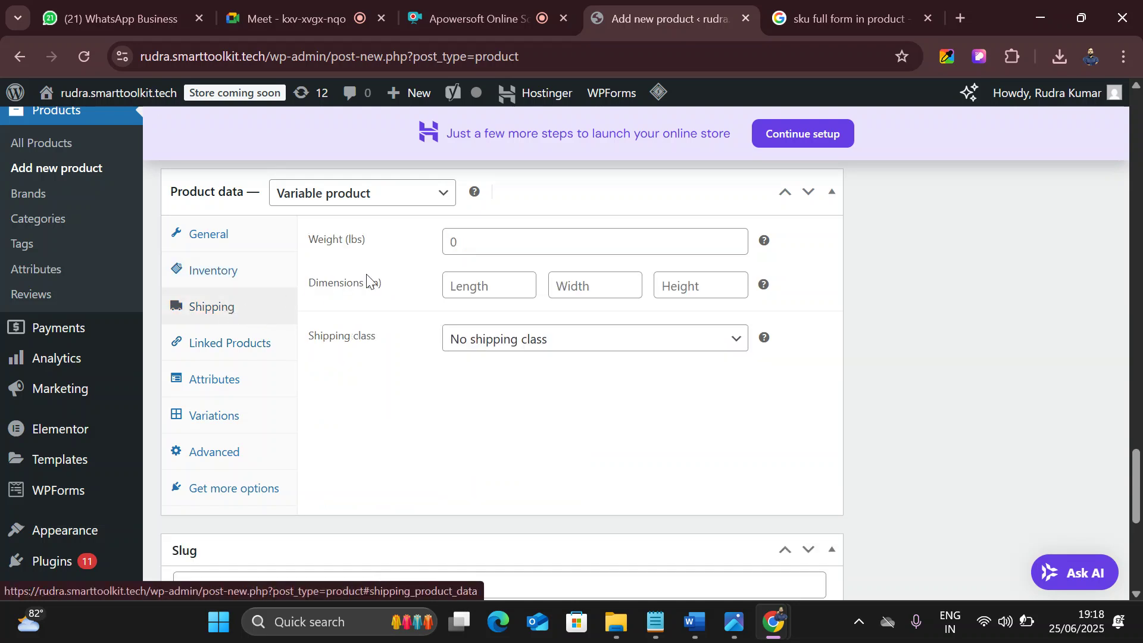
{"action": "left_click", "coordinate": [468, 240]}
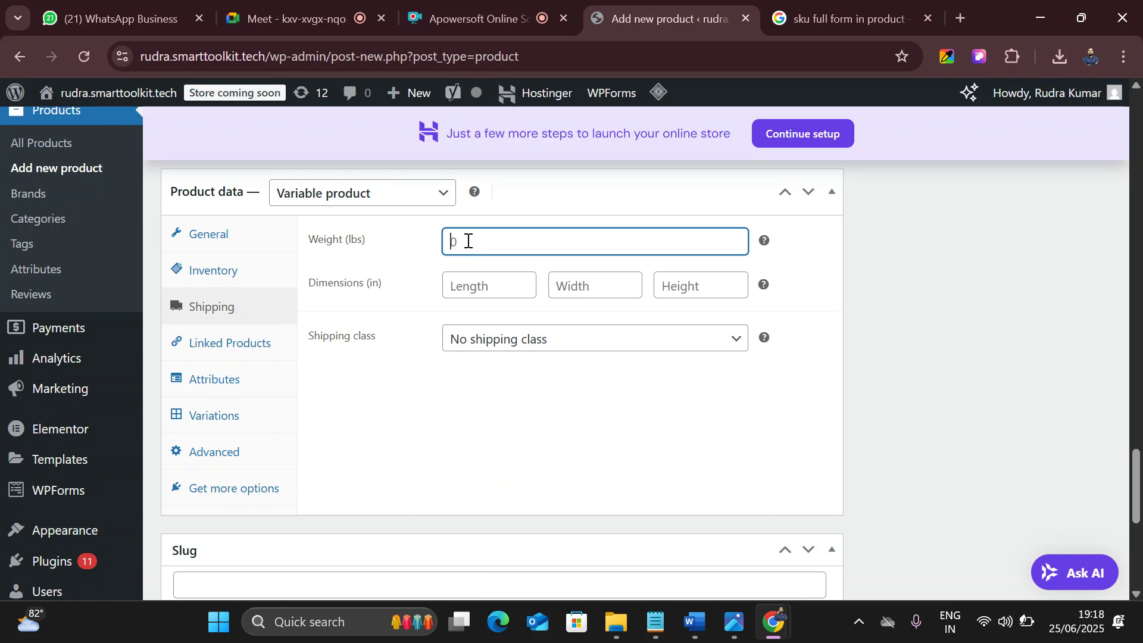
{"action": "type", "text": "20"}
{"action": "left_click", "coordinate": [518, 282]}
{"action": "left_click", "coordinate": [605, 290]}
{"action": "left_click", "coordinate": [716, 279]}
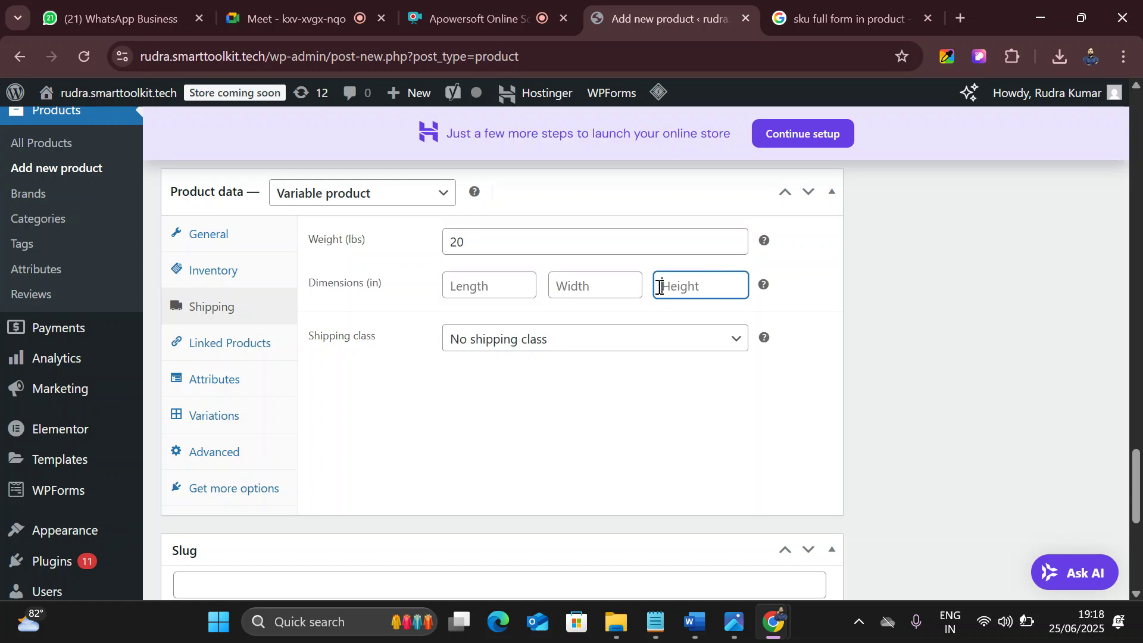
- Set the shipping dimensions to length 50, width 50 and height 2 inches, keeping "No shipping class"
{"action": "left_click", "coordinate": [511, 285]}
{"action": "type", "text": "50"}
{"action": "left_click", "coordinate": [556, 283]}
{"action": "type", "text": "50"}
{"action": "left_click", "coordinate": [711, 283]}
{"action": "type", "text": "2"}
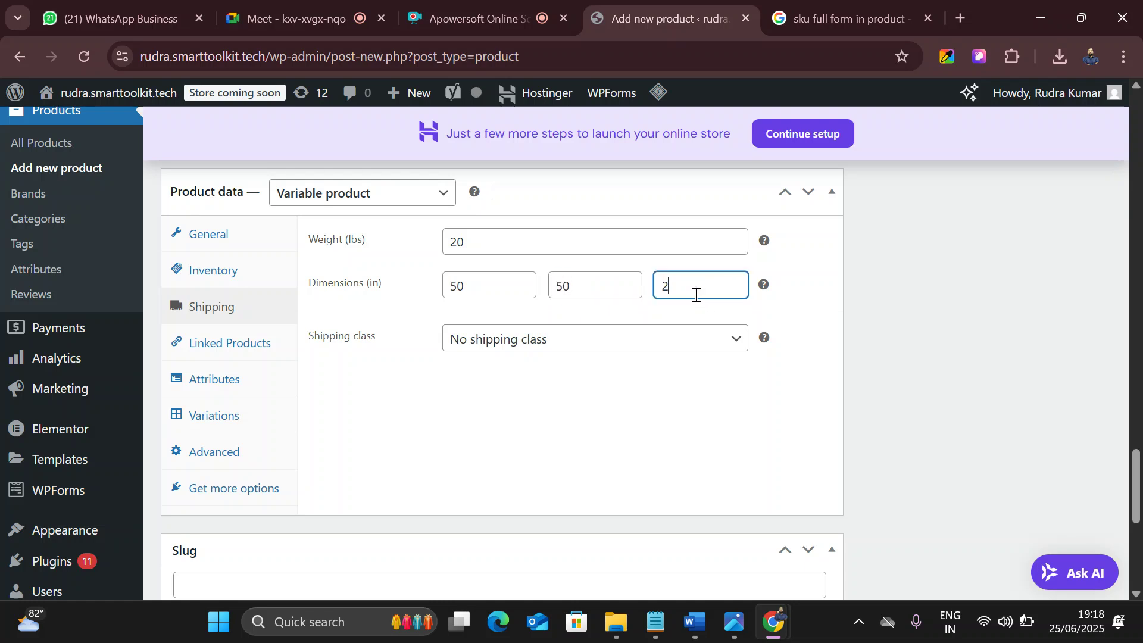
{"action": "left_click", "coordinate": [611, 338]}
{"action": "left_click", "coordinate": [610, 338]}
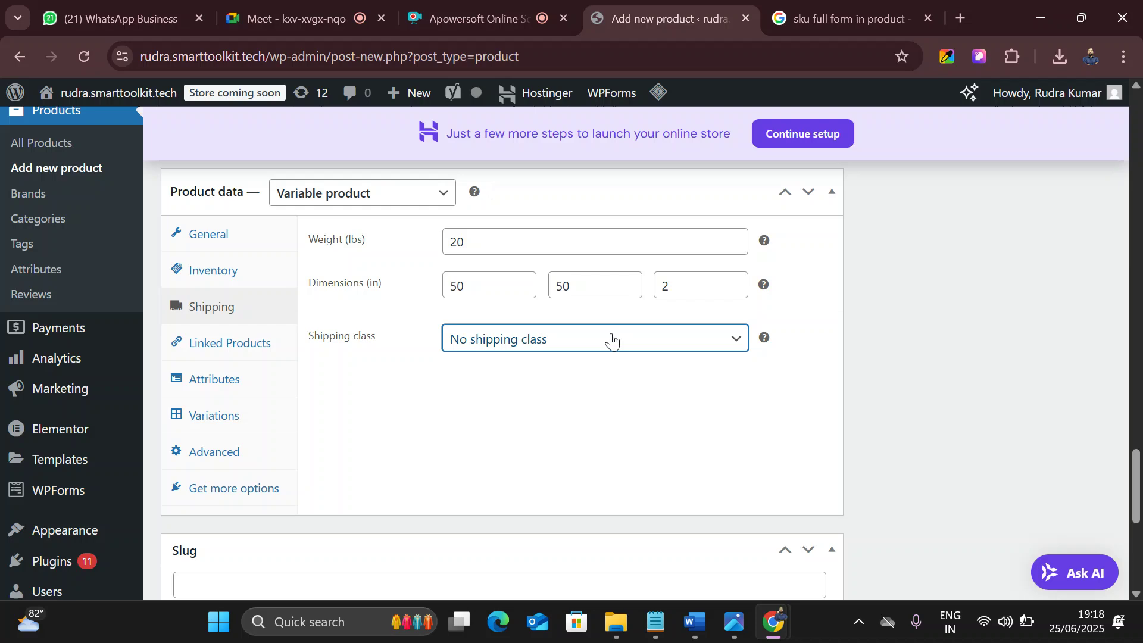
- View "Generated Image June 25, 2025 - 11_08AM" from the Downloads folder in File Explorer, close it and return to the product page in Chrome
{"action": "key", "text": "super+e"}
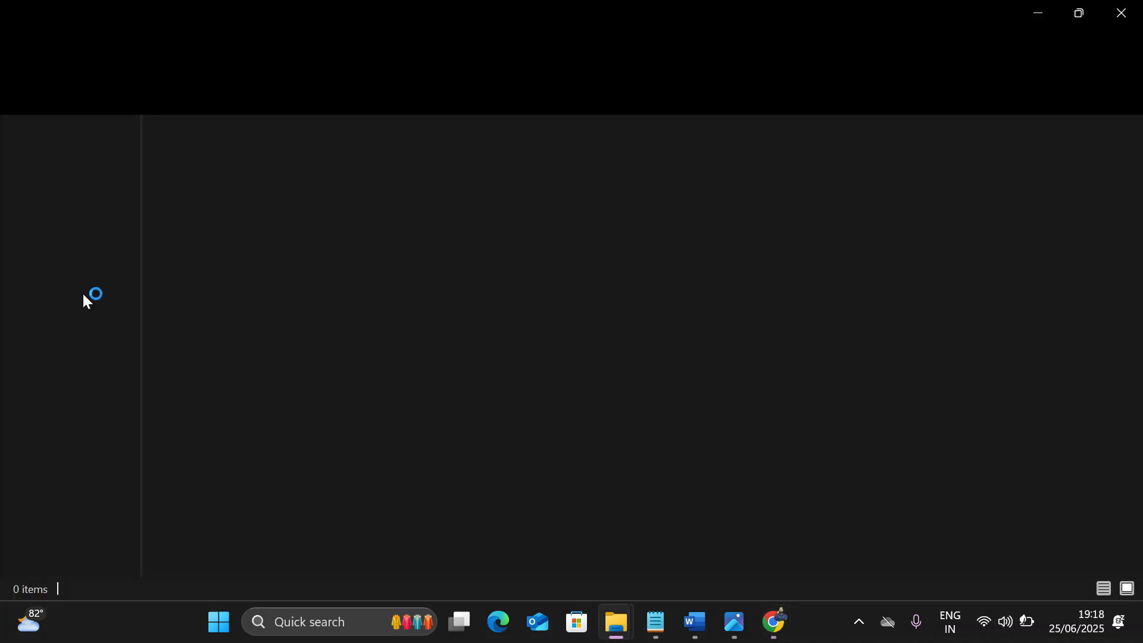
{"action": "left_click", "coordinate": [74, 306]}
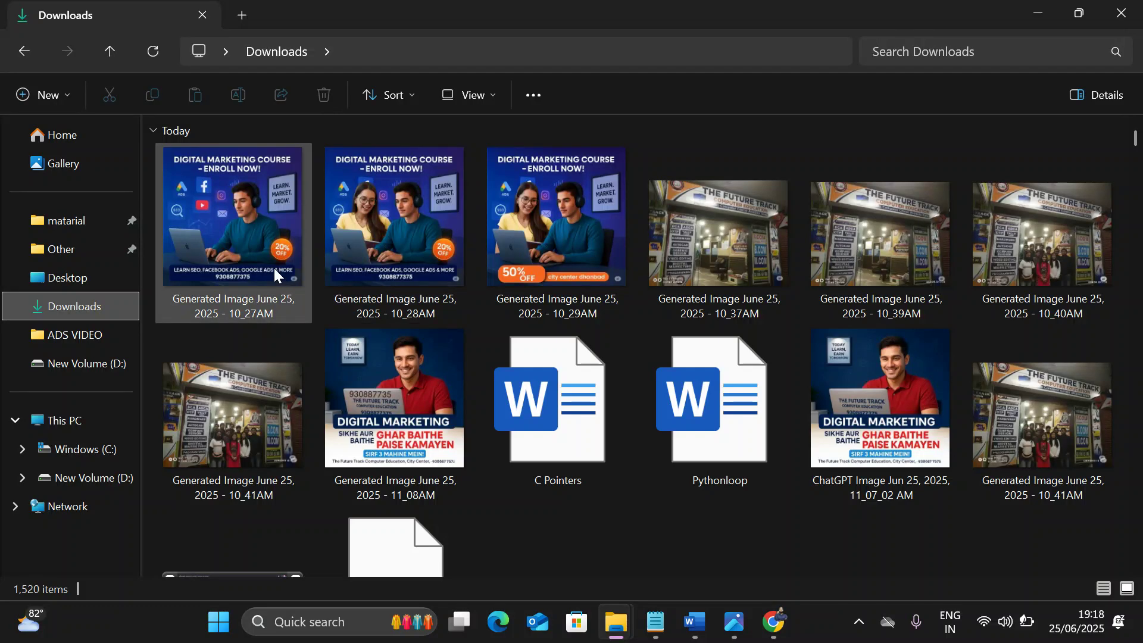
{"action": "double_click", "coordinate": [384, 412]}
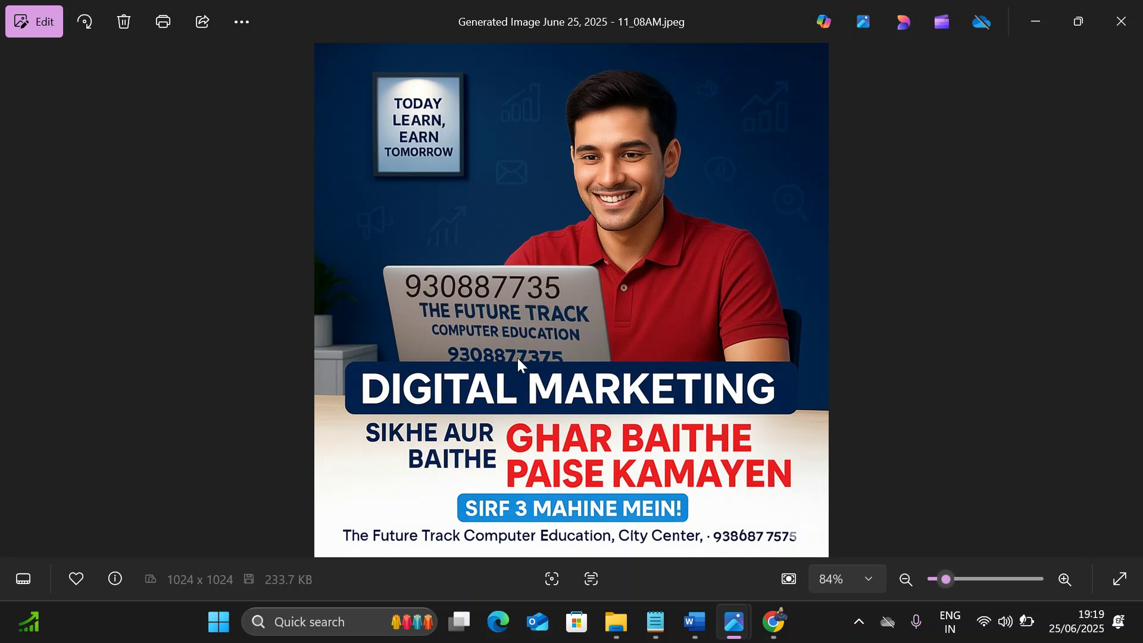
{"action": "scroll", "coordinate": [423, 222], "scroll_direction": "up", "scroll_amount": 5}
{"action": "scroll", "coordinate": [701, 160], "scroll_direction": "down", "scroll_amount": 5}
{"action": "scroll", "coordinate": [703, 410], "scroll_direction": "up", "scroll_amount": 3}
{"action": "scroll", "coordinate": [703, 410], "scroll_direction": "down", "scroll_amount": 3}
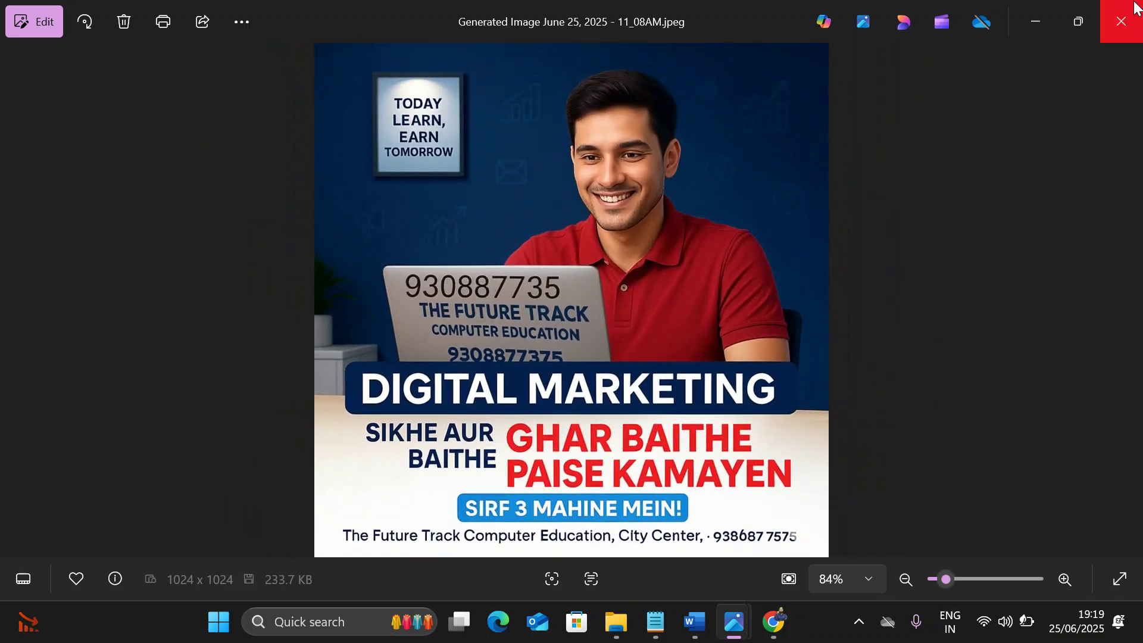
{"action": "left_click", "coordinate": [1121, 21]}
{"action": "mouse_move", "coordinate": [774, 622]}
{"action": "left_click", "coordinate": [511, 530]}
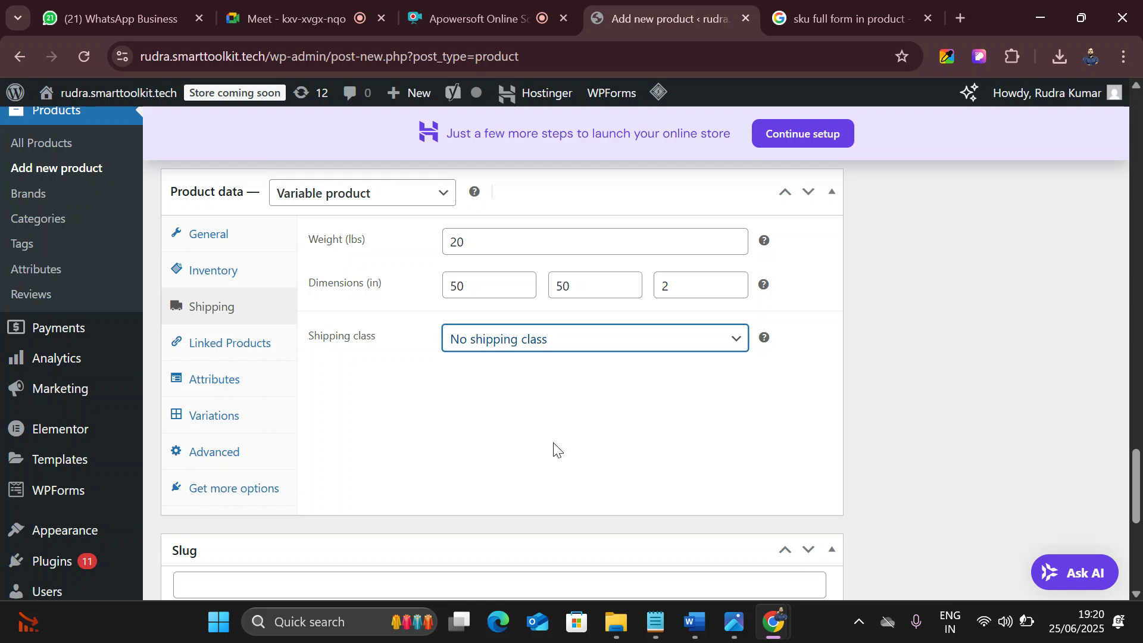
- Add the existing size attribute to the product's attributes
{"action": "left_click", "coordinate": [249, 344]}
{"action": "left_click", "coordinate": [454, 246]}
{"action": "left_click", "coordinate": [216, 384]}
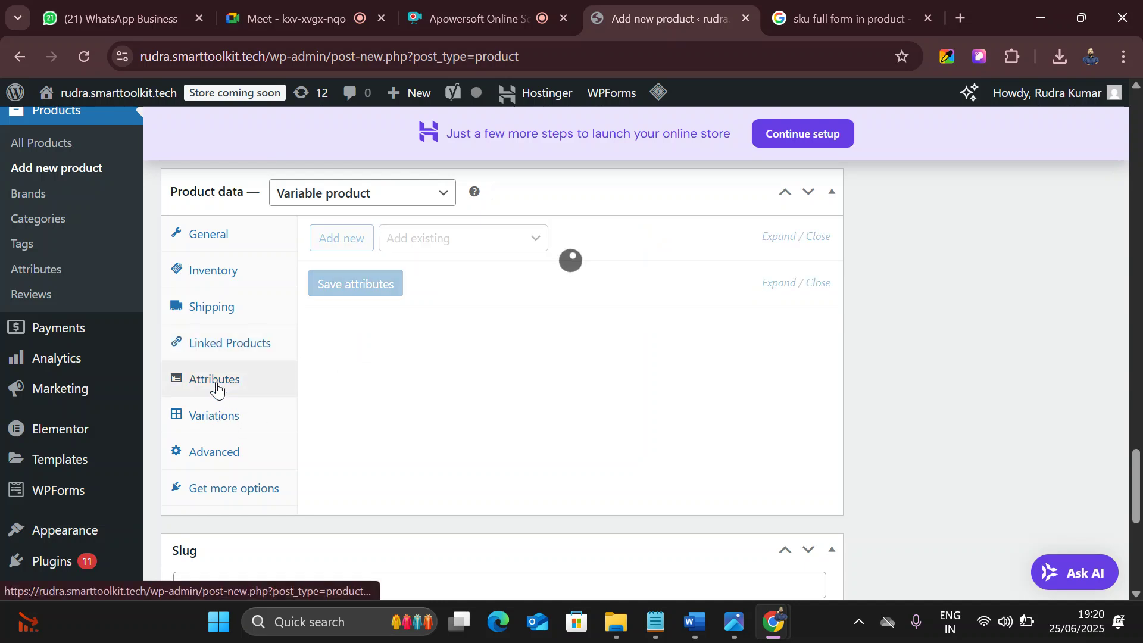
{"action": "left_click", "coordinate": [426, 244]}
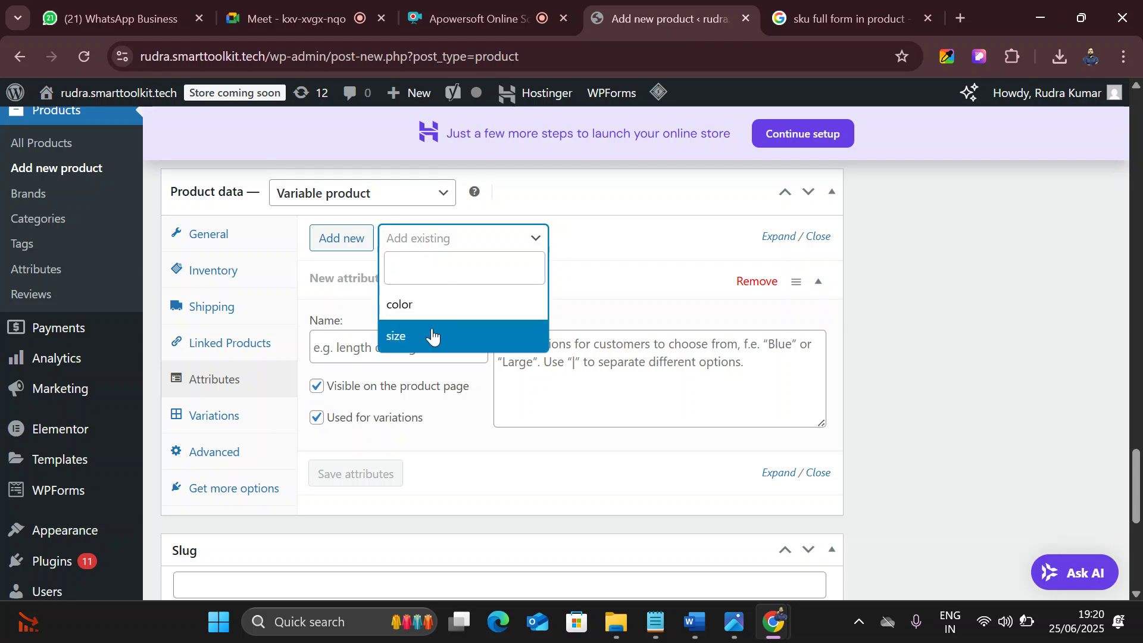
{"action": "left_click", "coordinate": [433, 335]}
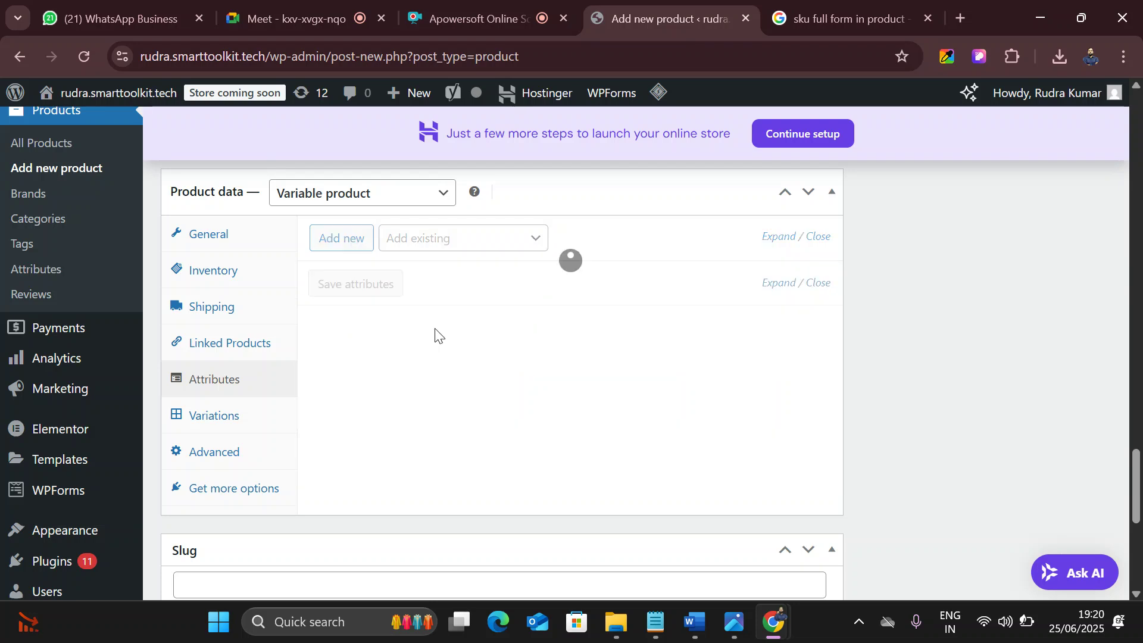
- Assign the values l and s to the size attribute, save the attributes and expand the size entry
{"action": "left_click", "coordinate": [535, 341]}
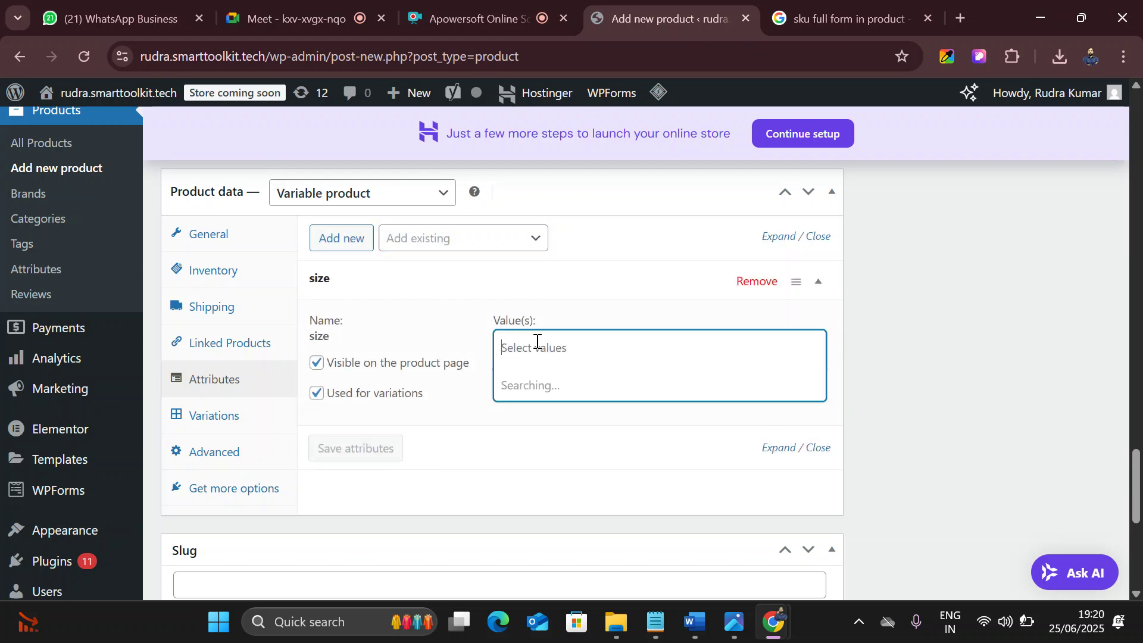
{"action": "left_click", "coordinate": [556, 386]}
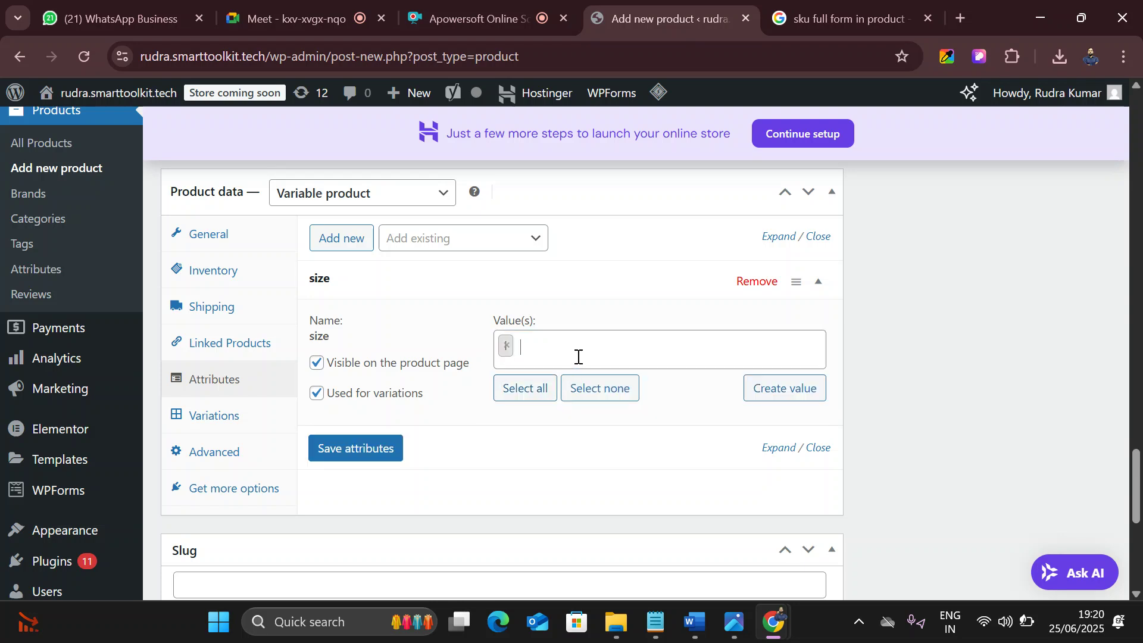
{"action": "left_click", "coordinate": [576, 357]}
{"action": "left_click", "coordinate": [552, 433]}
{"action": "left_click", "coordinate": [365, 456]}
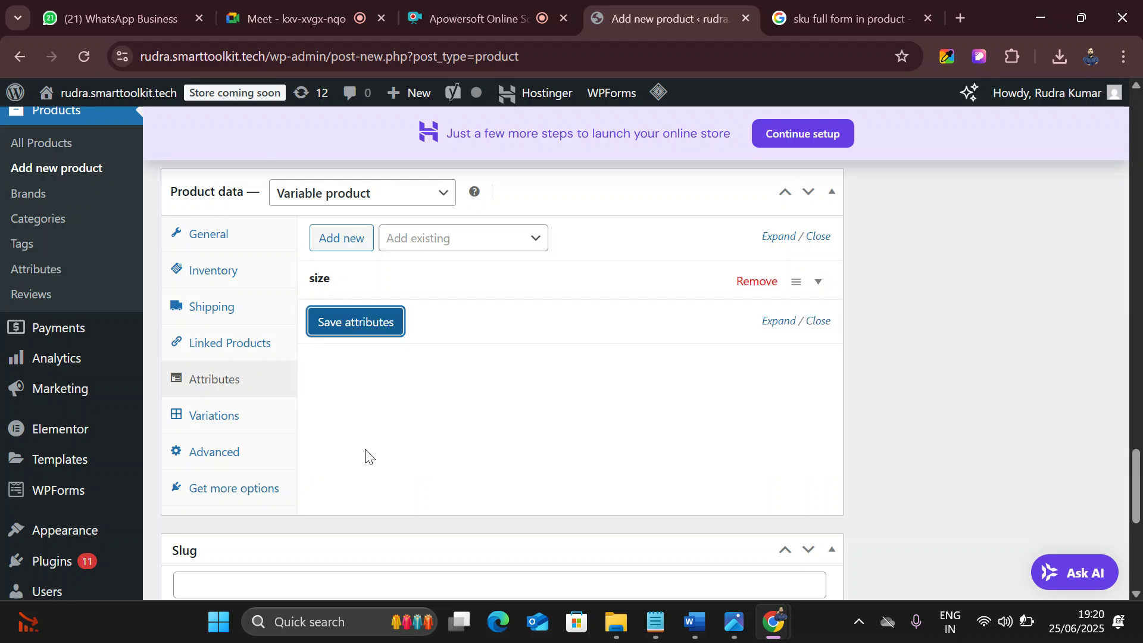
{"action": "left_click", "coordinate": [820, 284]}
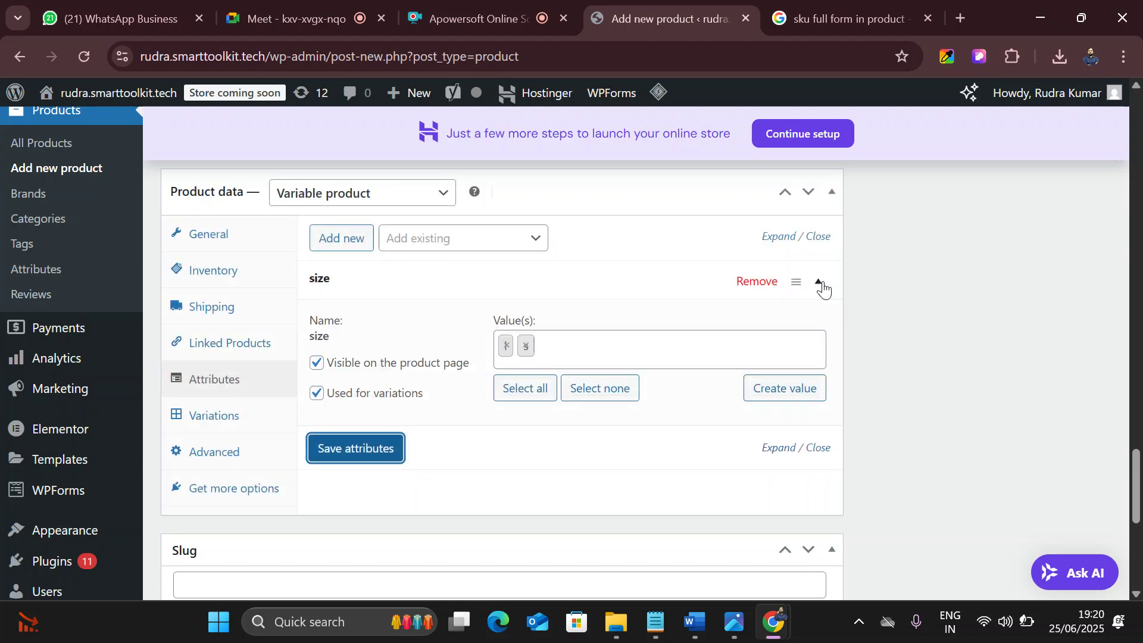
- Add the existing color attribute with the values black, blue and red, and save the attributes
{"action": "left_click", "coordinate": [442, 243]}
{"action": "left_click", "coordinate": [435, 305]}
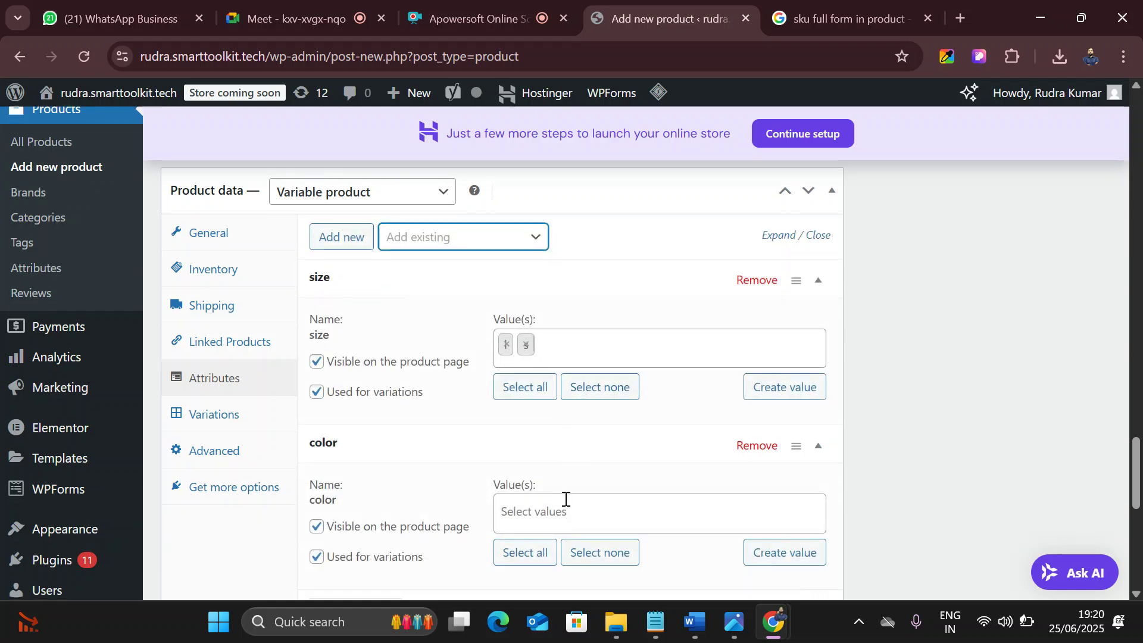
{"action": "scroll", "coordinate": [564, 503], "scroll_direction": "down", "scroll_amount": 2}
{"action": "left_click", "coordinate": [550, 425]}
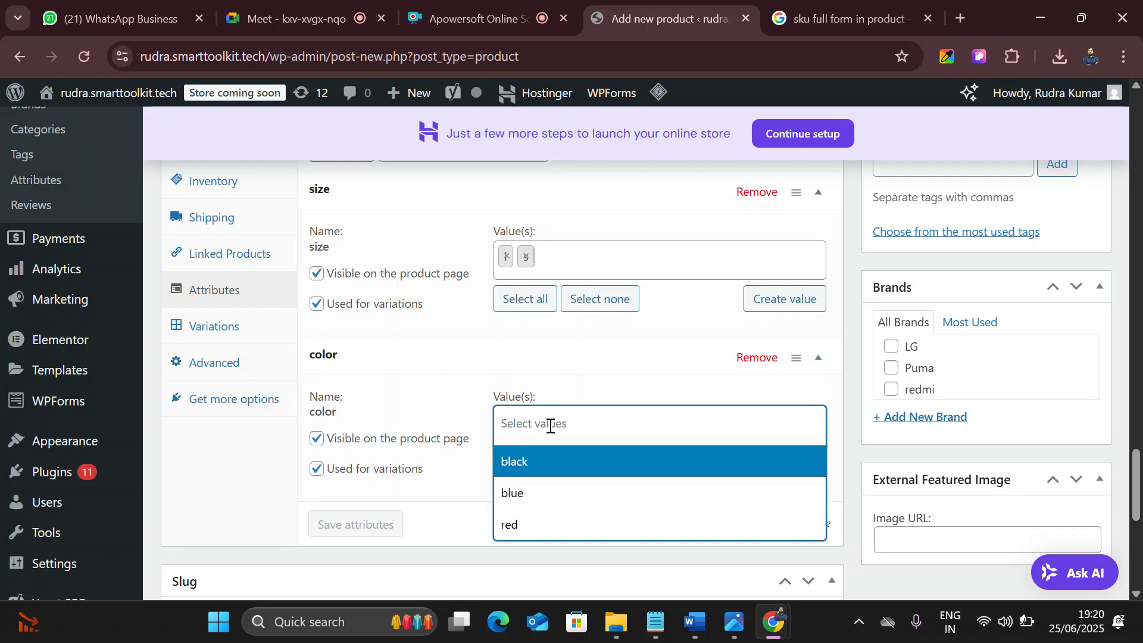
{"action": "left_click", "coordinate": [551, 463]}
{"action": "left_click", "coordinate": [582, 423]}
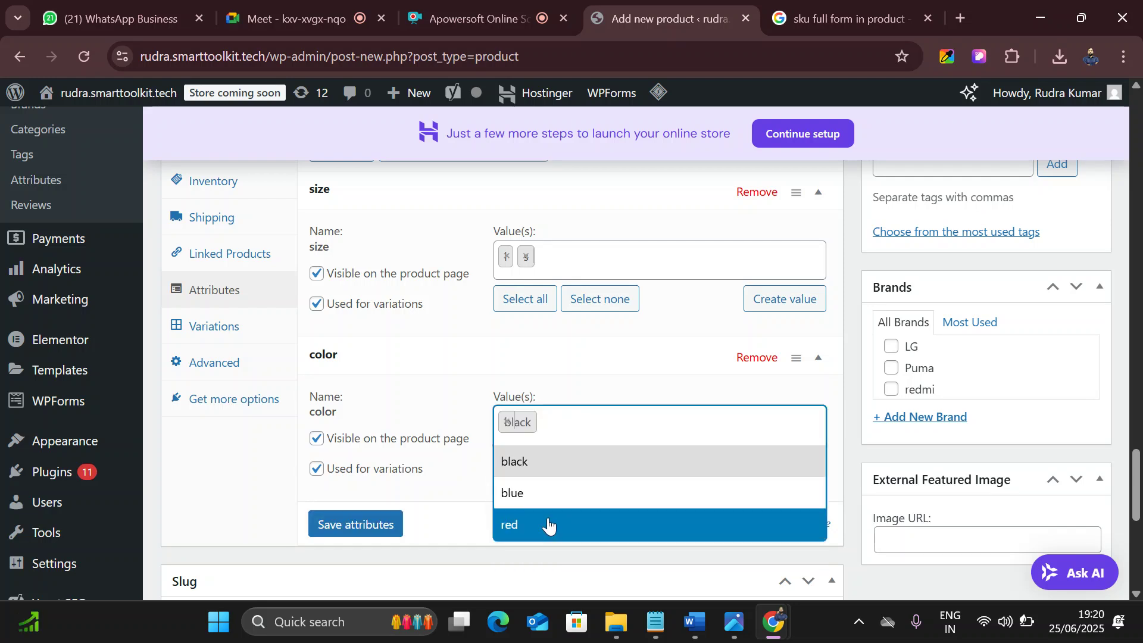
{"action": "left_click", "coordinate": [565, 483]}
{"action": "left_click", "coordinate": [607, 426]}
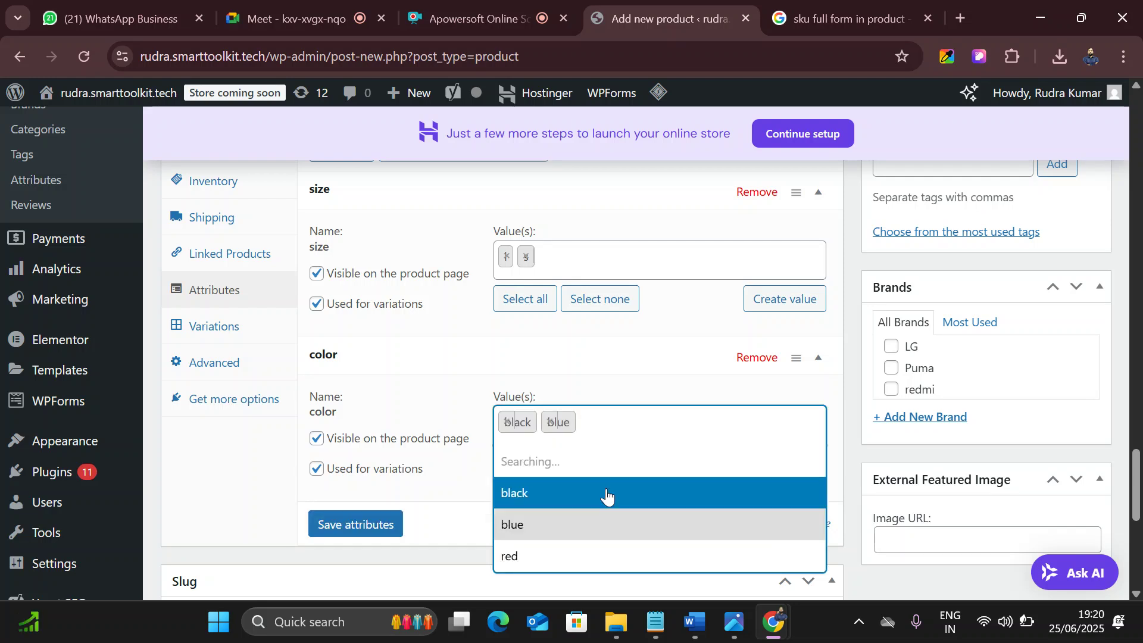
{"action": "left_click", "coordinate": [537, 525]}
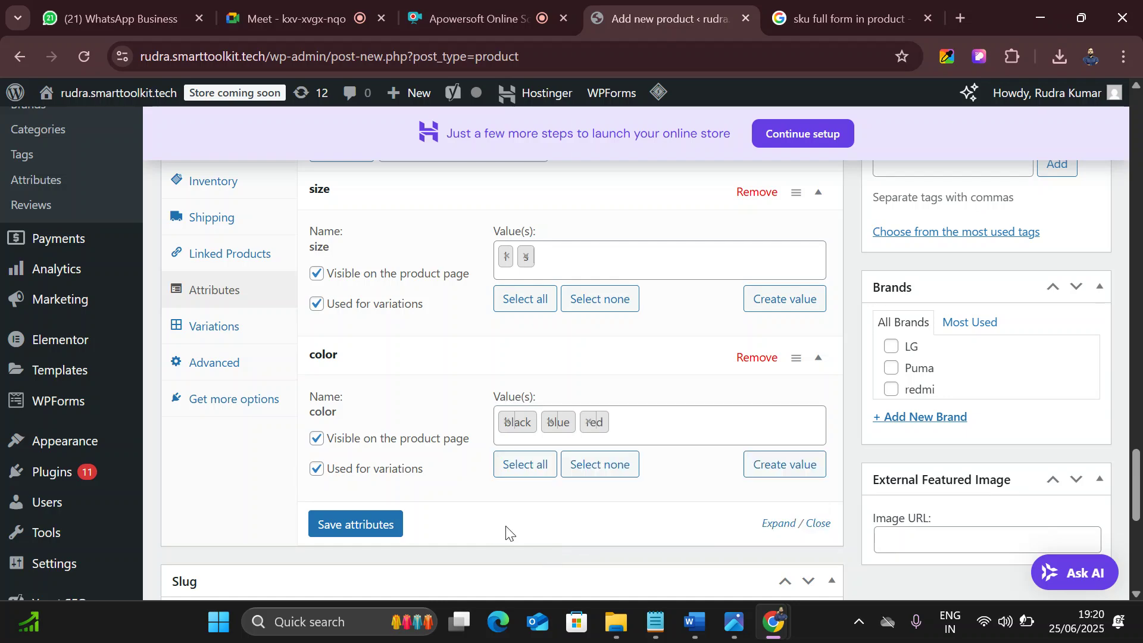
{"action": "left_click", "coordinate": [328, 527]}
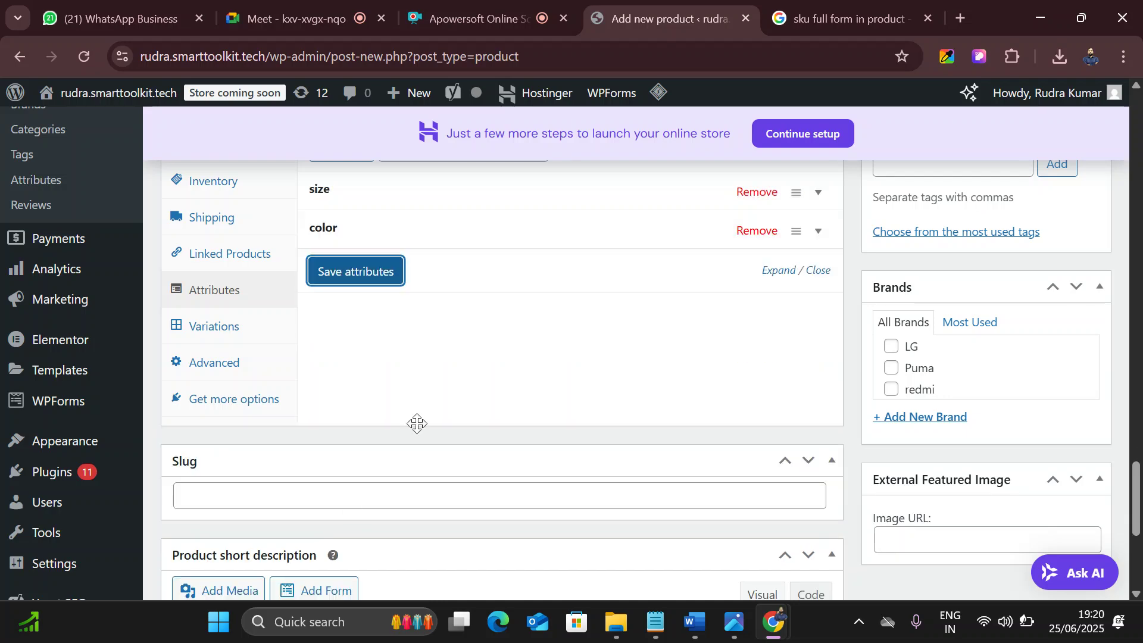
{"action": "scroll", "coordinate": [416, 417], "scroll_direction": "up", "scroll_amount": 2}
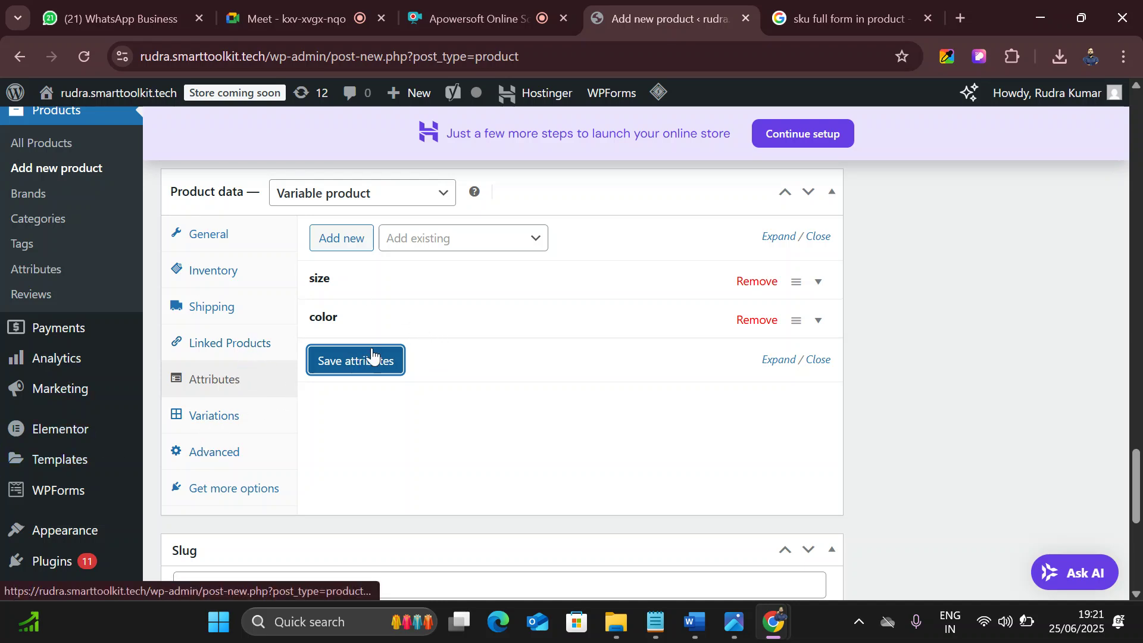
{"action": "left_click", "coordinate": [373, 363]}
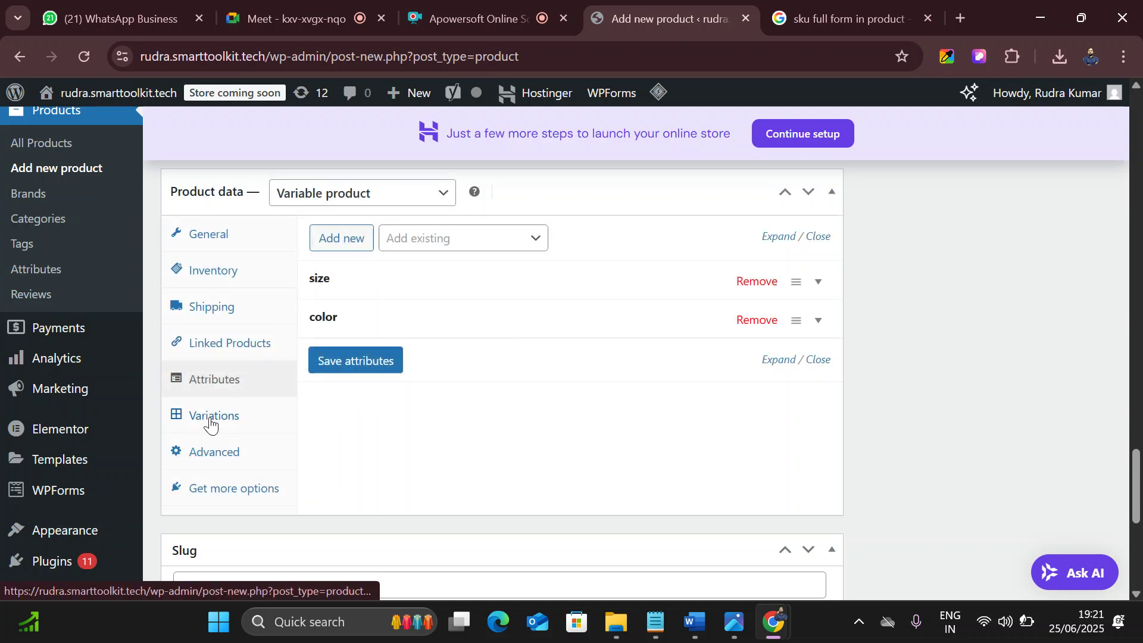
- Manually add a product variation with size l and color black, and open its details for editing
{"action": "left_click", "coordinate": [210, 420]}
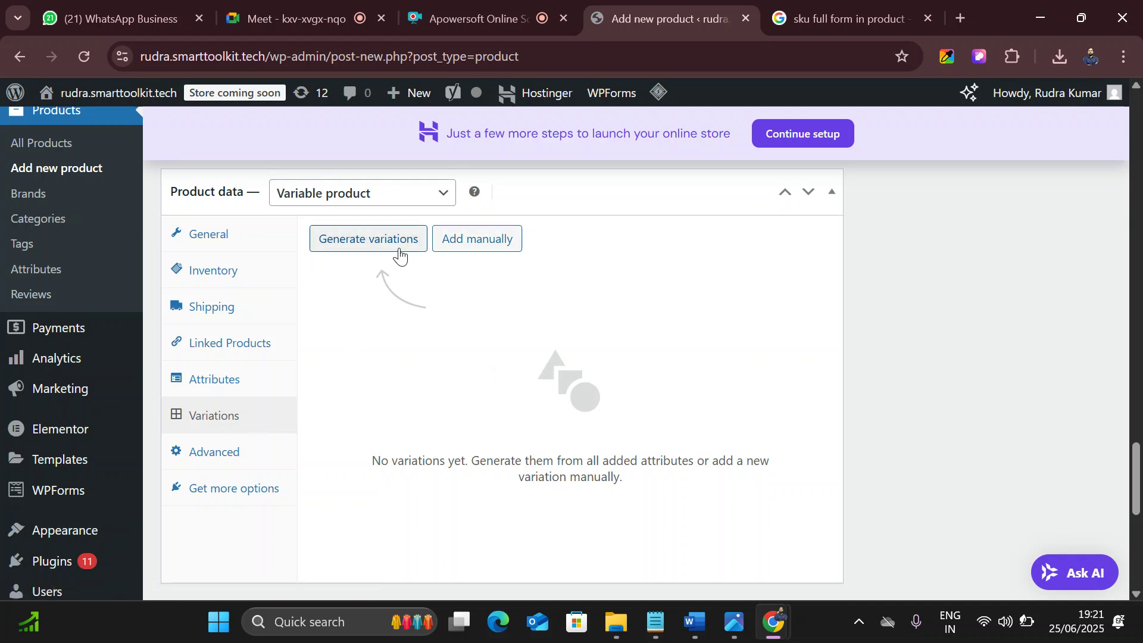
{"action": "left_click", "coordinate": [454, 244]}
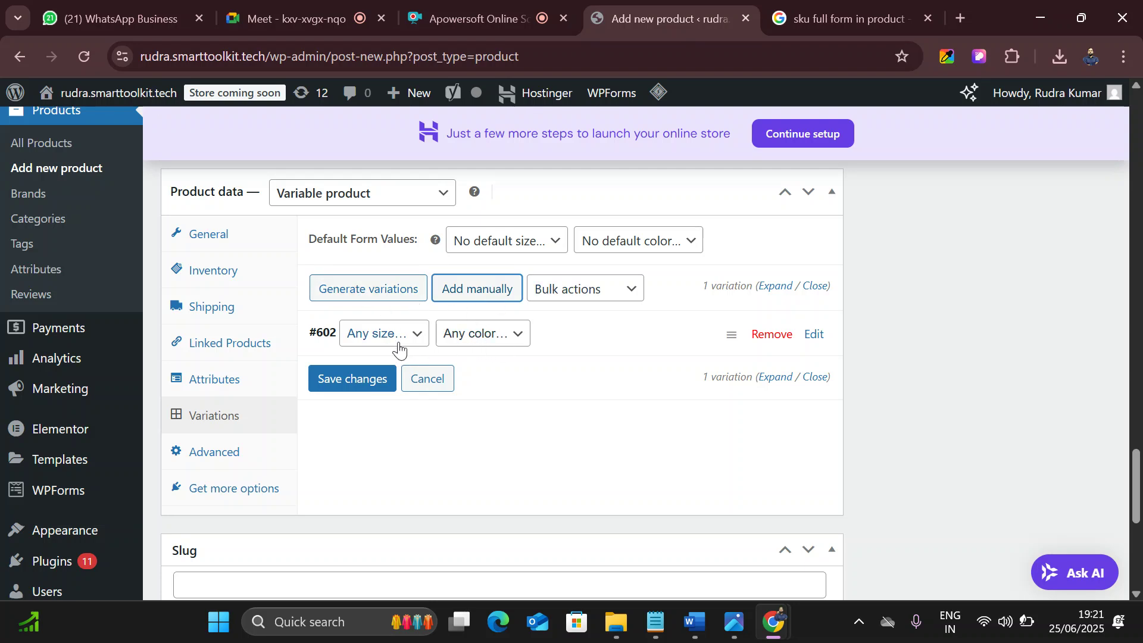
{"action": "left_click", "coordinate": [394, 339]}
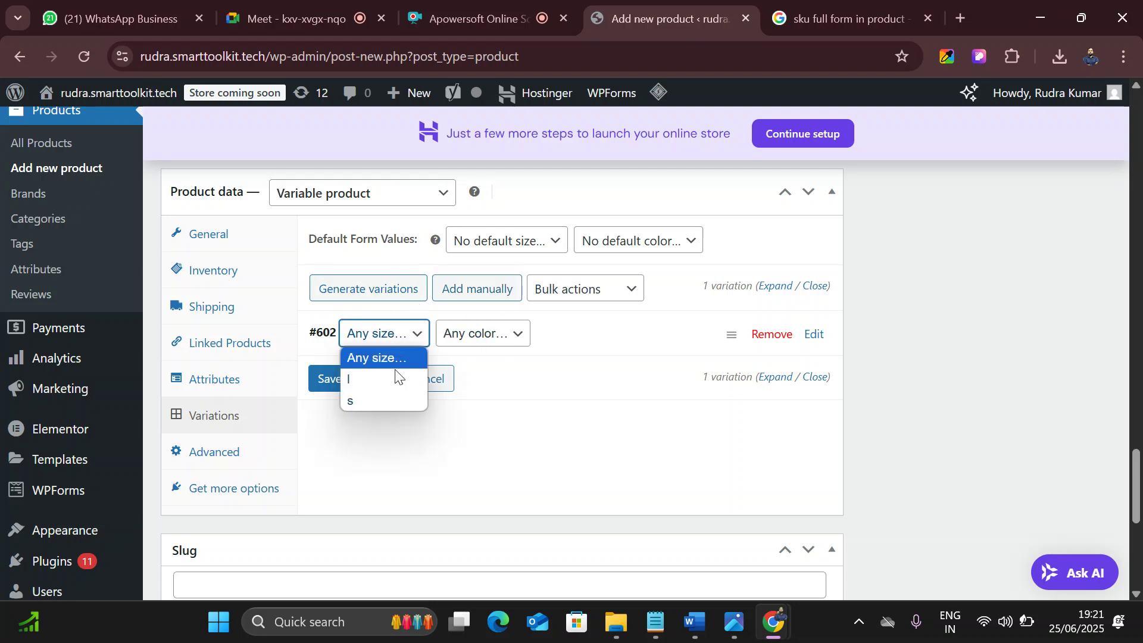
{"action": "left_click", "coordinate": [384, 380]}
{"action": "left_click", "coordinate": [474, 335]}
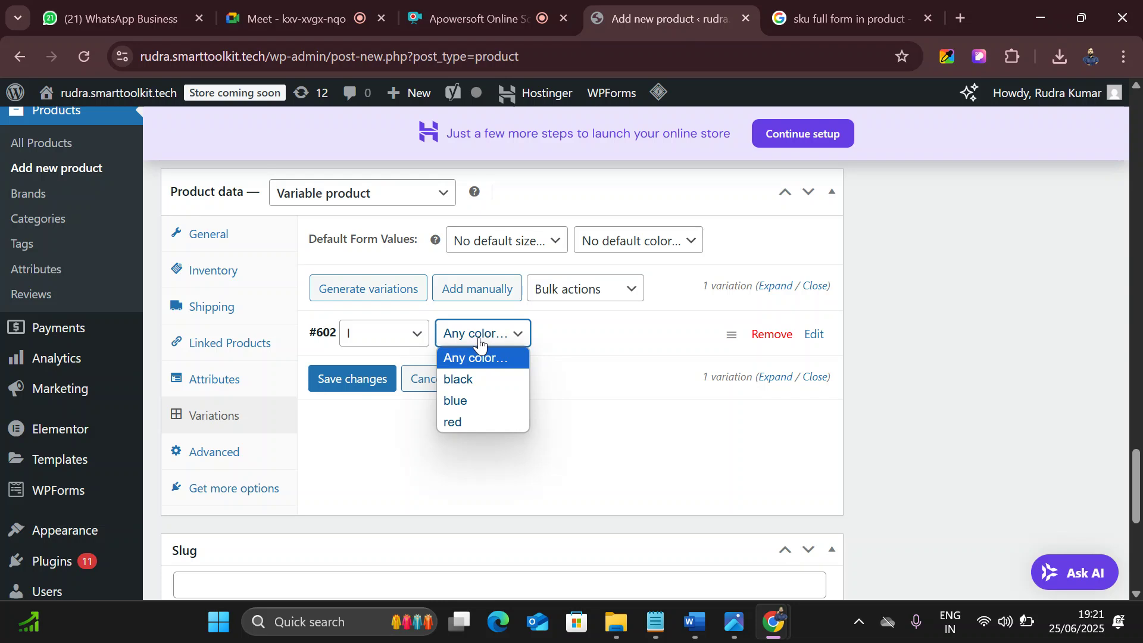
{"action": "left_click", "coordinate": [474, 388]}
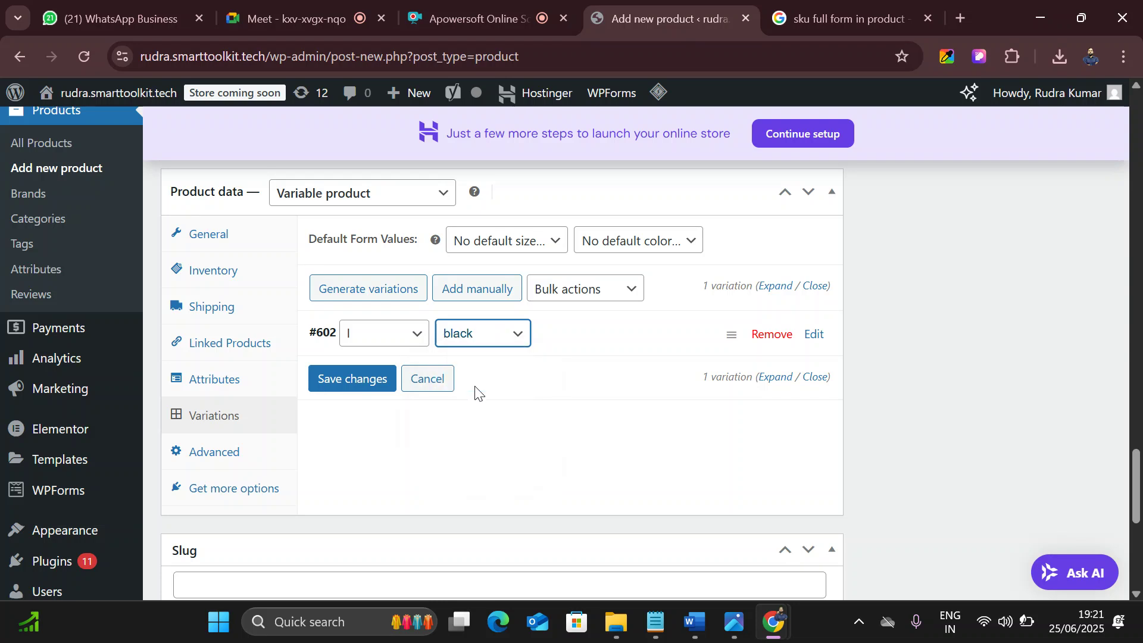
{"action": "left_click", "coordinate": [815, 338]}
{"action": "scroll", "coordinate": [595, 414], "scroll_direction": "down", "scroll_amount": 1}
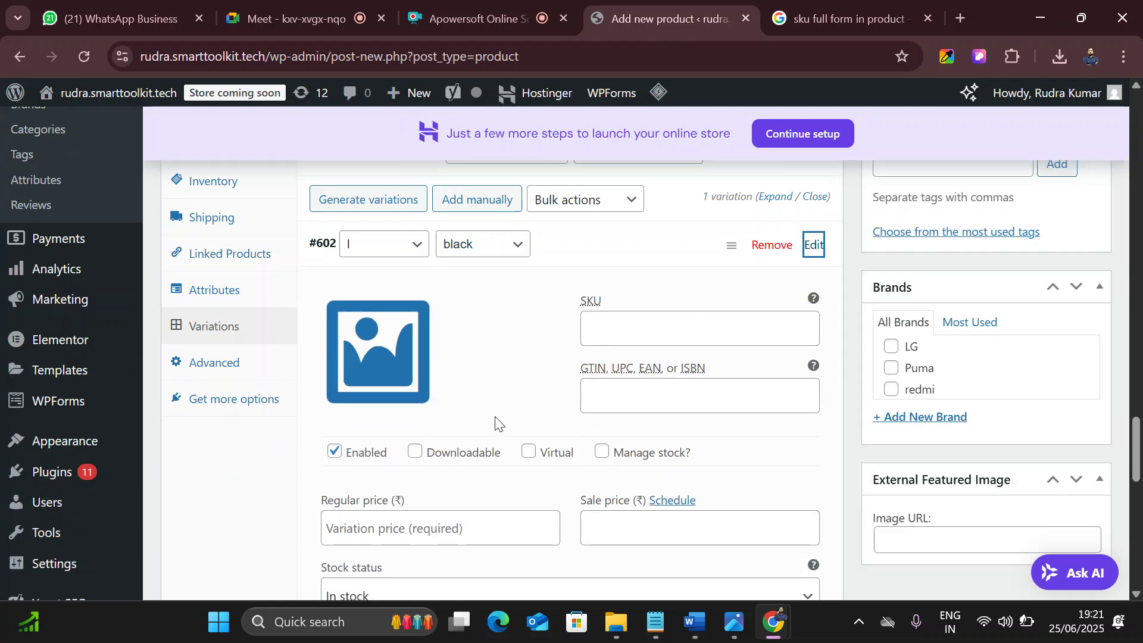
- Open the l/black variation's image chooser and save the black polo photo from the Amazon product page as photo1
{"action": "left_click", "coordinate": [369, 372]}
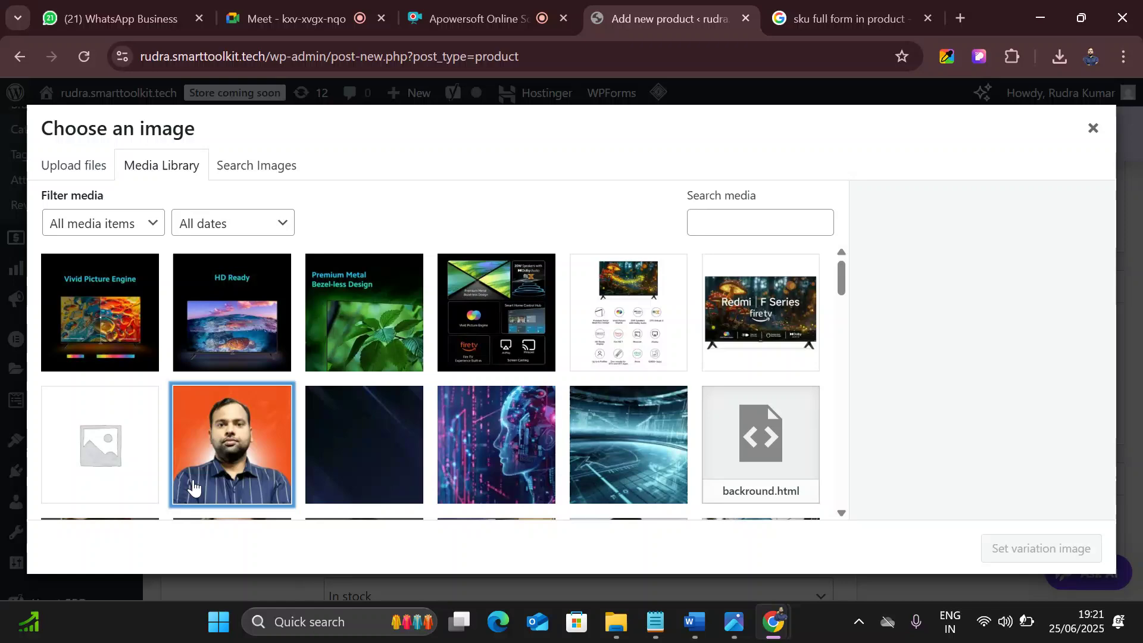
{"action": "left_click", "coordinate": [192, 488]}
{"action": "left_click", "coordinate": [845, 19]}
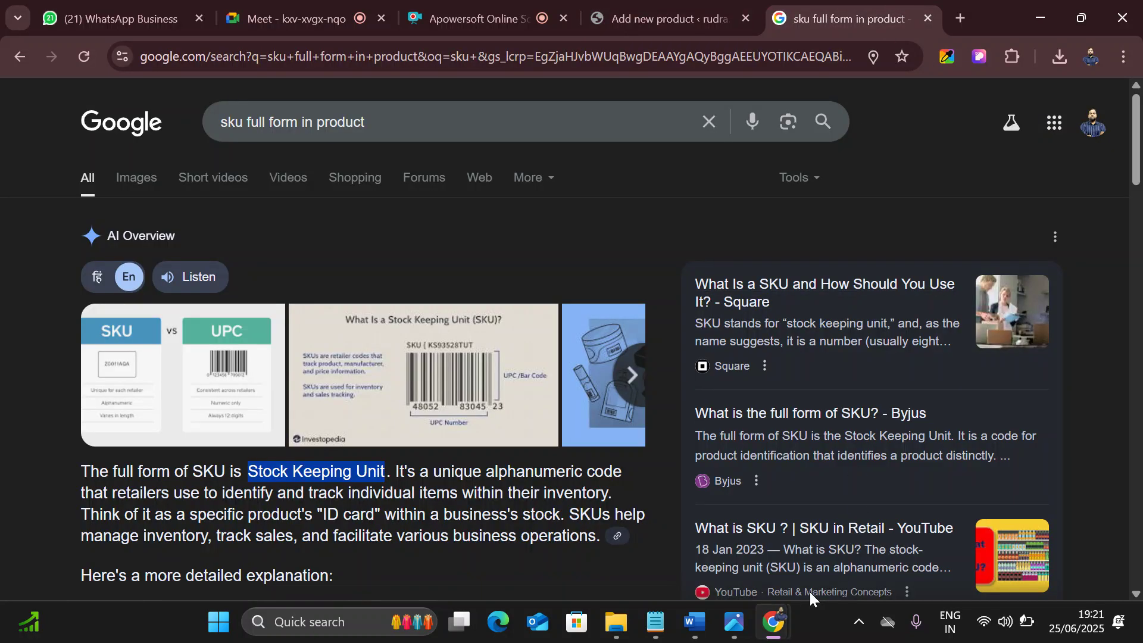
{"action": "mouse_move", "coordinate": [785, 609]}
{"action": "left_click", "coordinate": [999, 533]}
{"action": "right_click", "coordinate": [306, 252]}
{"action": "left_click", "coordinate": [343, 307]}
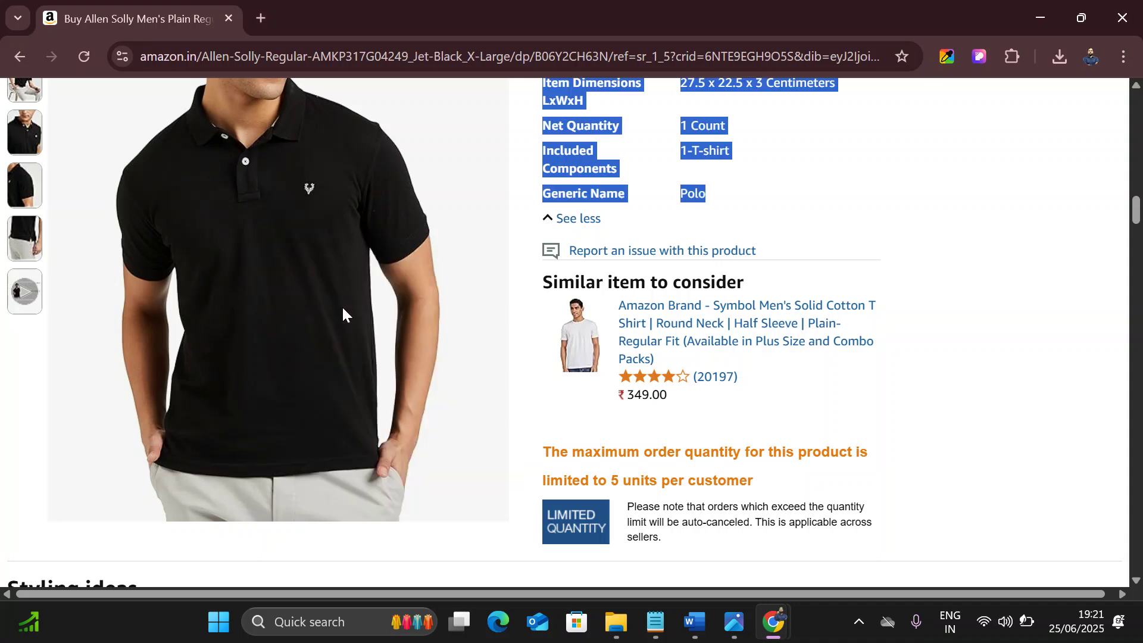
{"action": "type", "text": "photo"}
{"action": "key", "text": "Return"}
{"action": "key", "text": "alt+Tab"}
{"action": "left_click", "coordinate": [637, 8]}
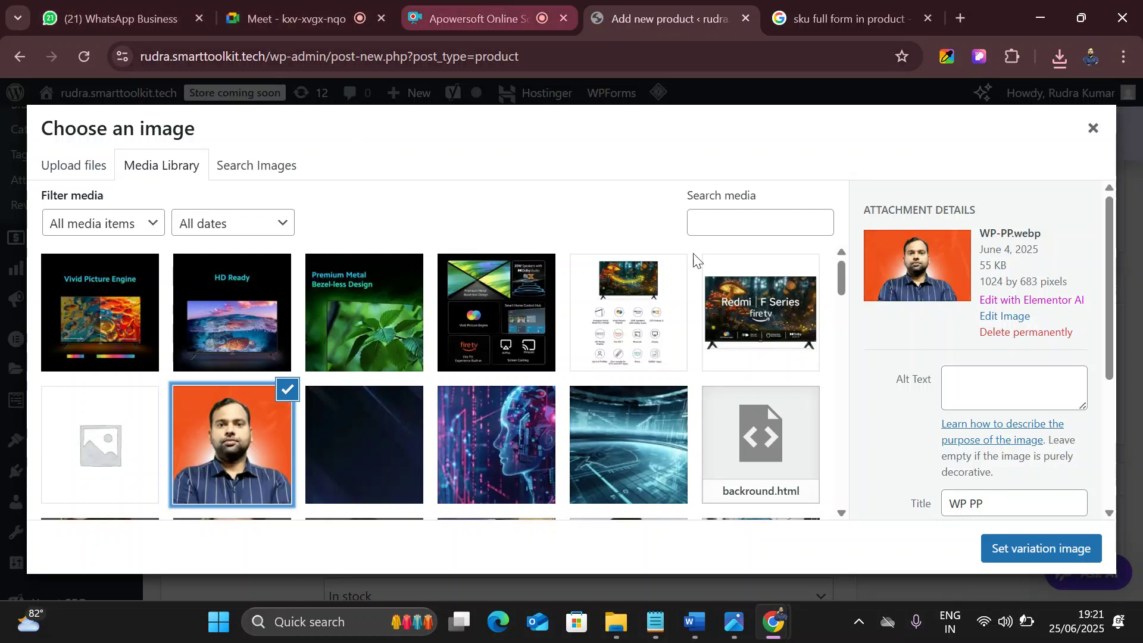
- Upload photo1.jpg from the desktop and set it as the image of the l/black variation
{"action": "mouse_move", "coordinate": [767, 613]}
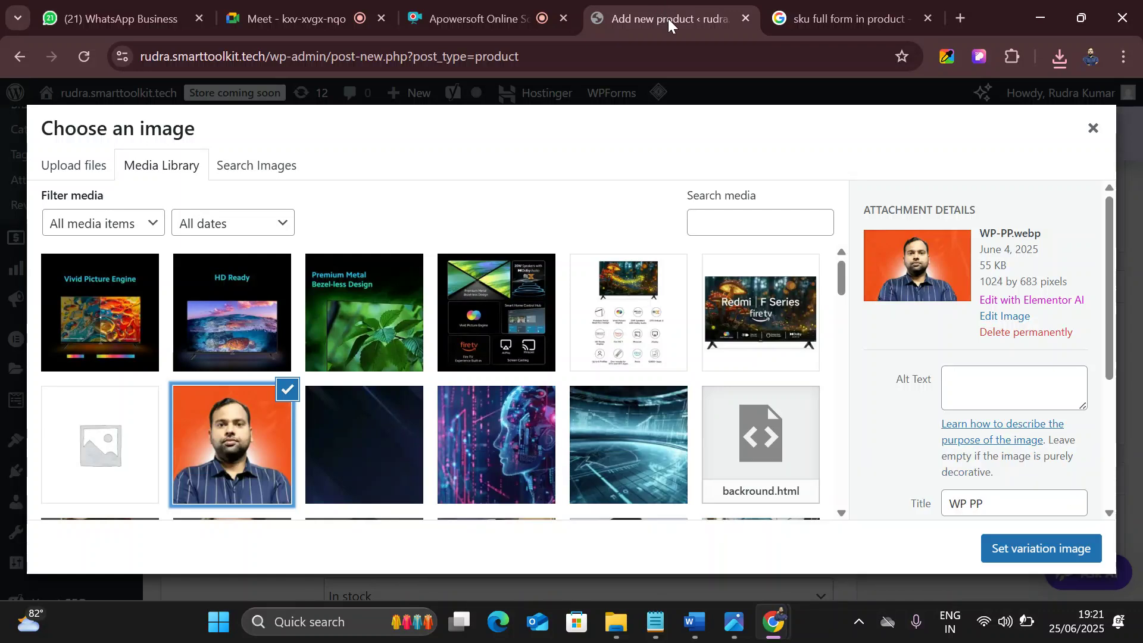
{"action": "left_click", "coordinate": [98, 178]}
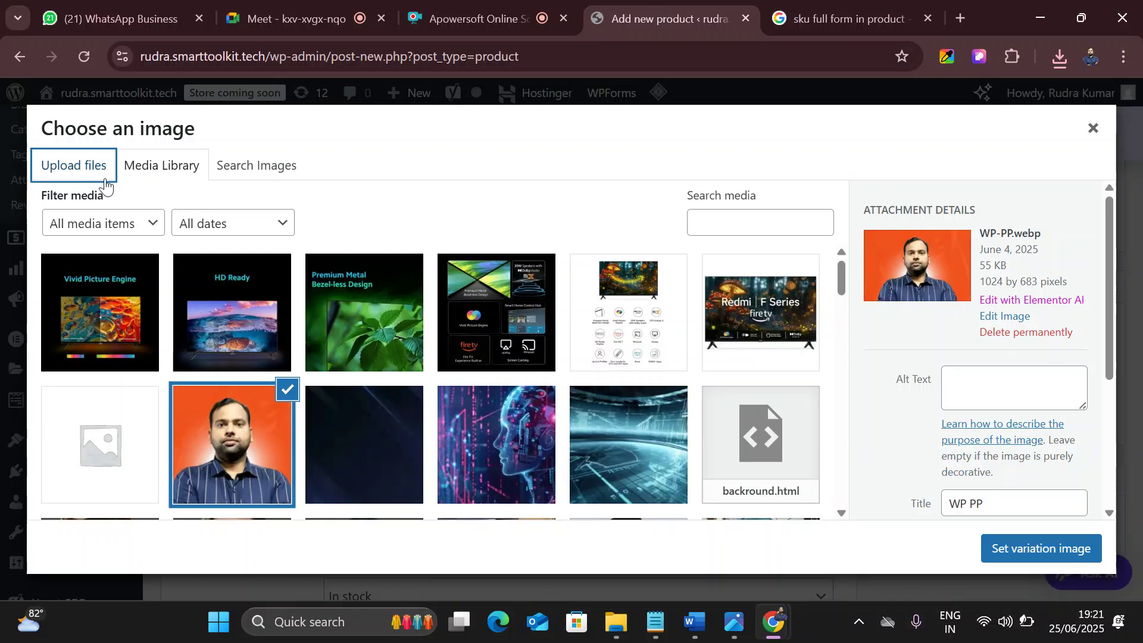
{"action": "left_click", "coordinate": [565, 379]}
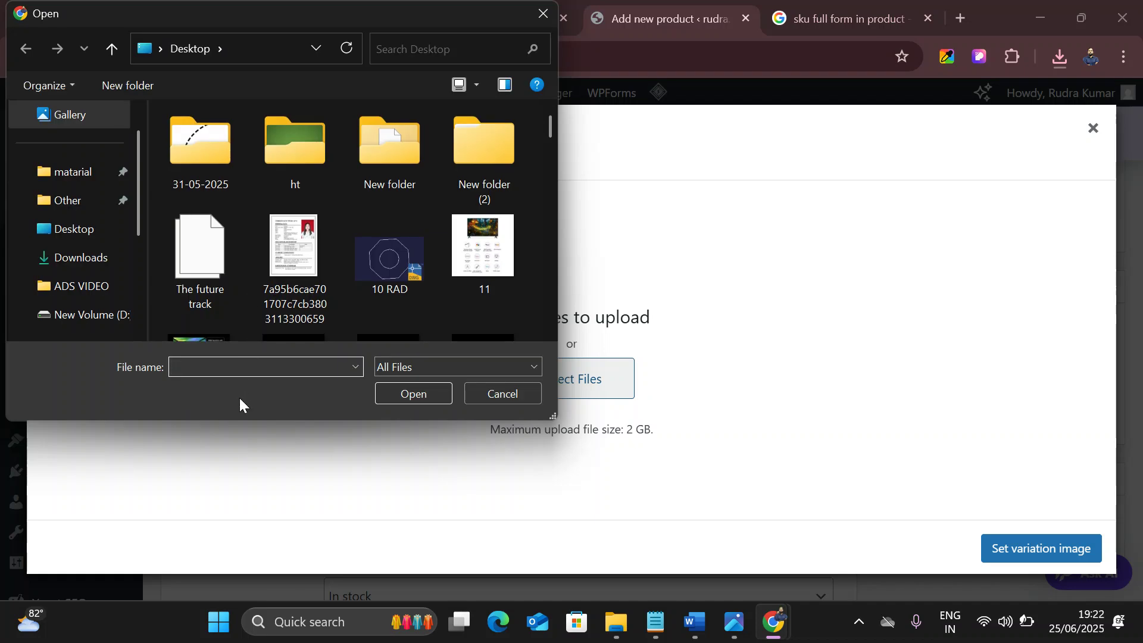
{"action": "type", "text": "pho"}
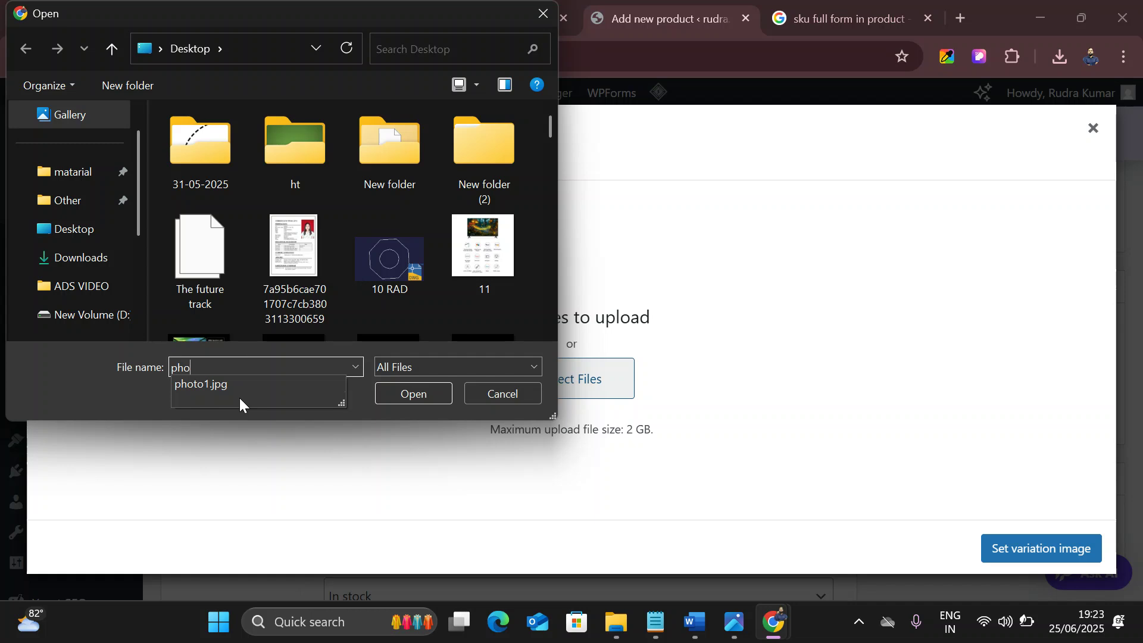
{"action": "left_click", "coordinate": [213, 384]}
{"action": "left_click", "coordinate": [410, 392]}
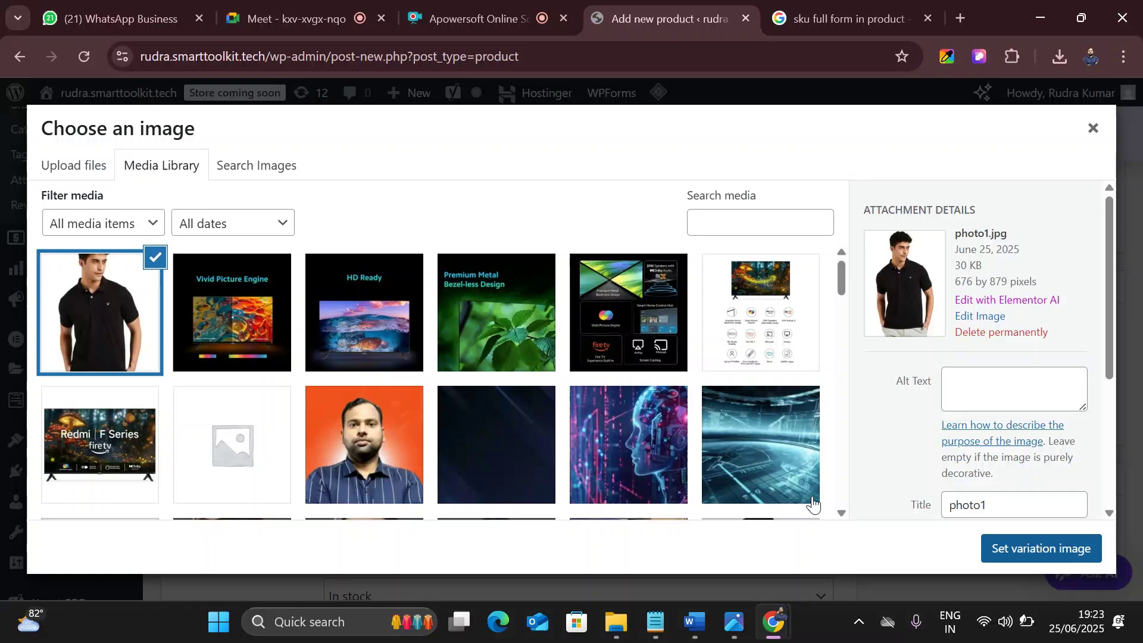
{"action": "left_click", "coordinate": [1040, 548]}
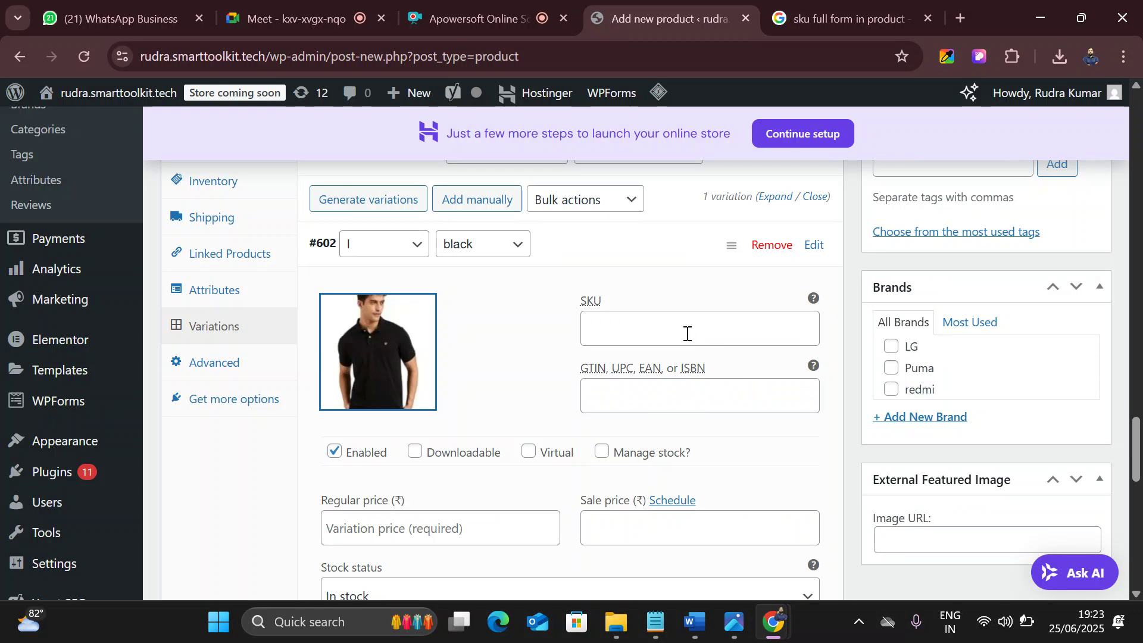
- Set the variation's regular price to 100 and its sale price to 50
{"action": "scroll", "coordinate": [686, 331], "scroll_direction": "down", "scroll_amount": 3}
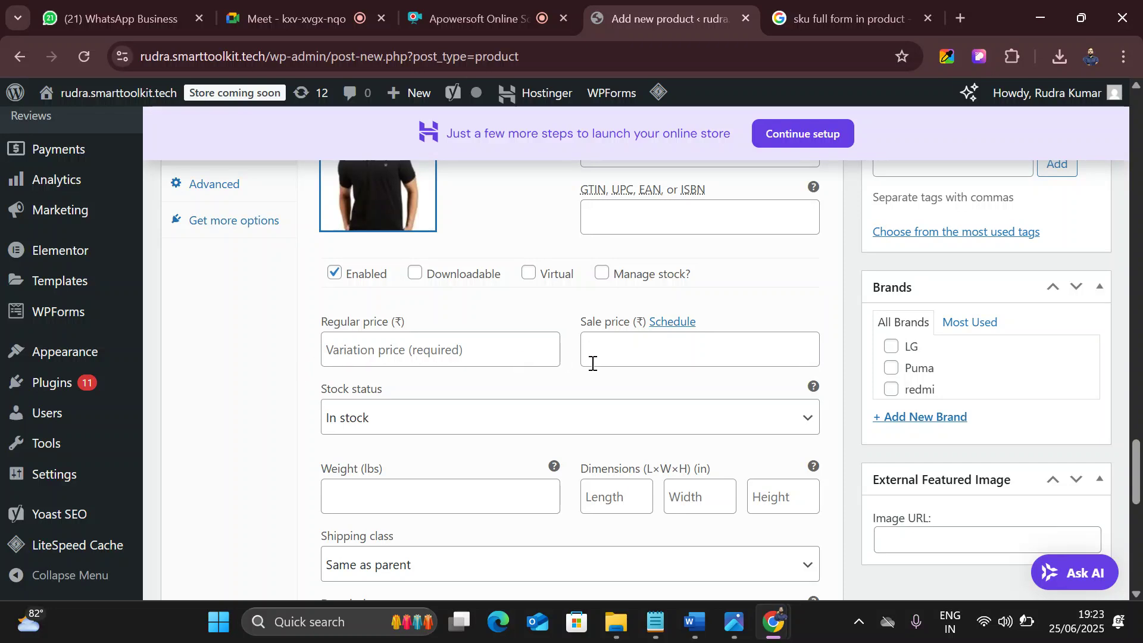
{"action": "left_click", "coordinate": [335, 343]}
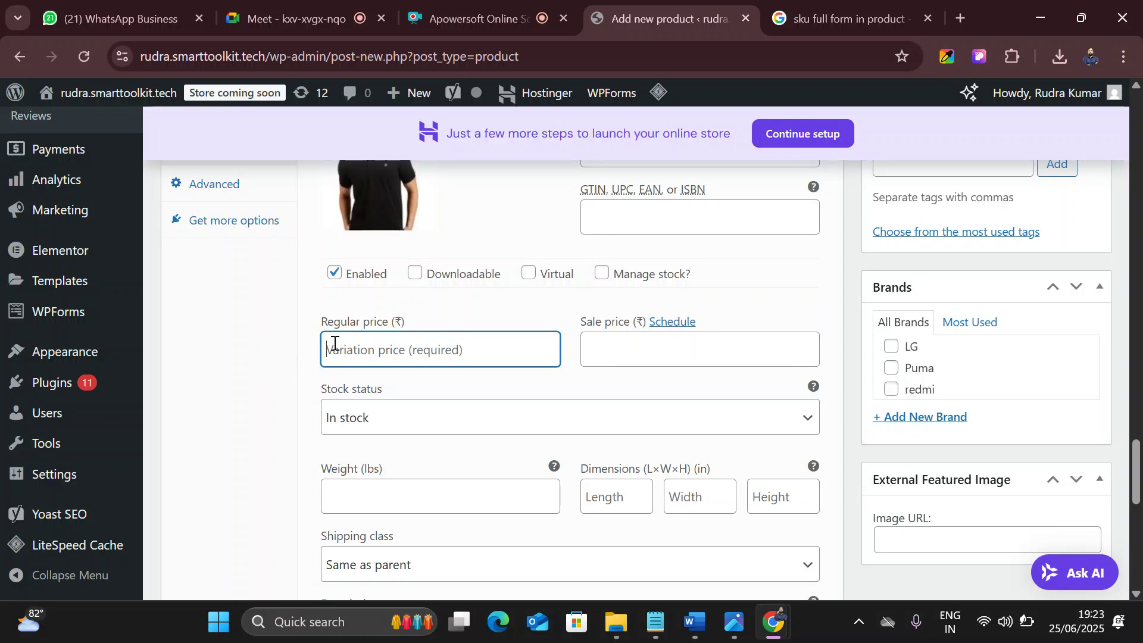
{"action": "type", "text": "100"}
{"action": "left_click", "coordinate": [599, 355]}
{"action": "type", "text": "50"}
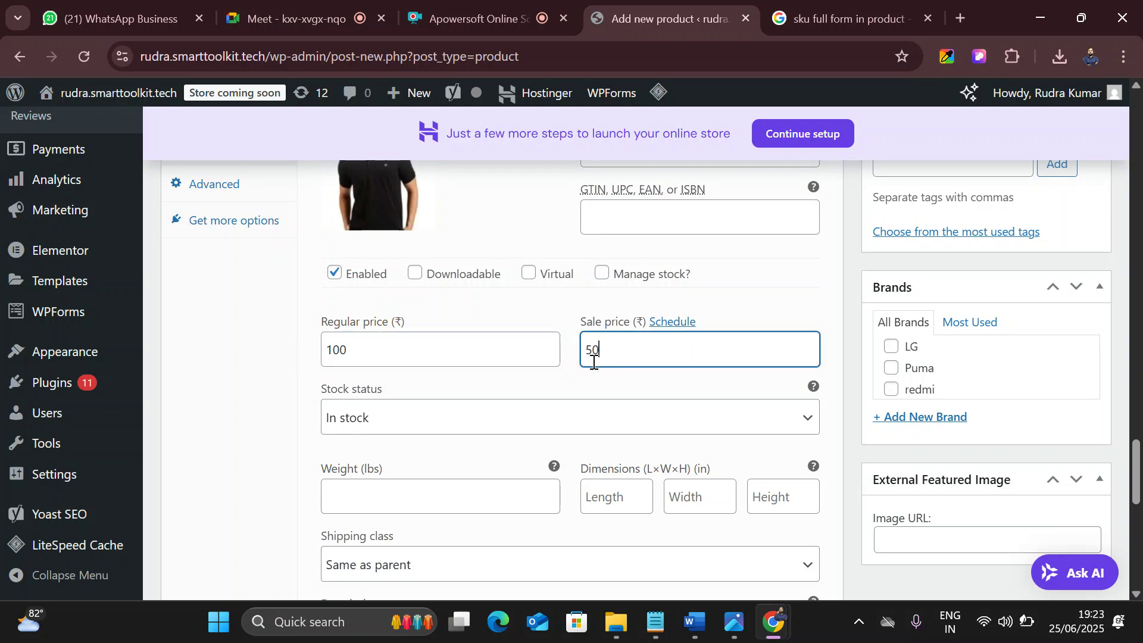
- Switch the variation's stock status to On backorder and back to In stock
{"action": "scroll", "coordinate": [589, 381], "scroll_direction": "down", "scroll_amount": 1}
{"action": "left_click", "coordinate": [426, 344]}
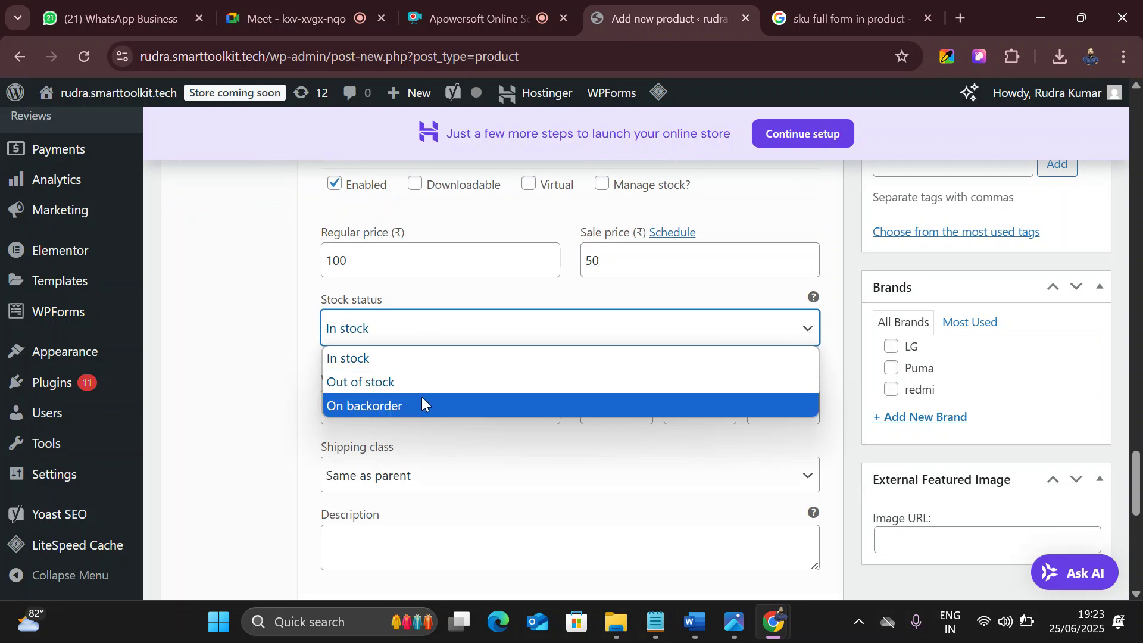
{"action": "left_click", "coordinate": [421, 403]}
{"action": "left_click", "coordinate": [408, 329]}
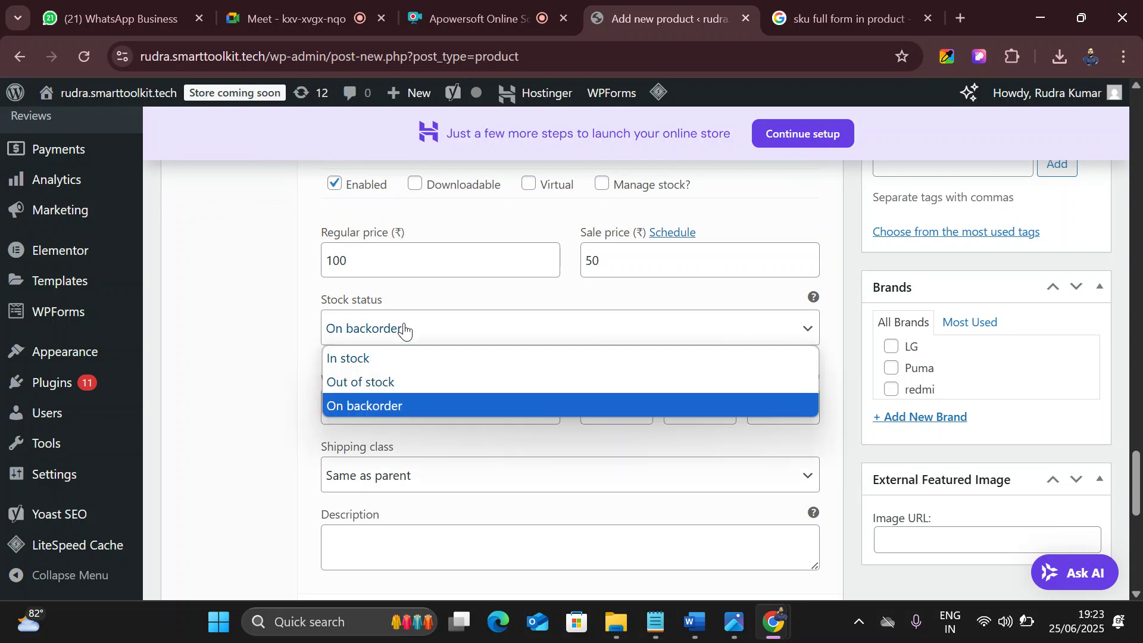
{"action": "left_click", "coordinate": [405, 357]}
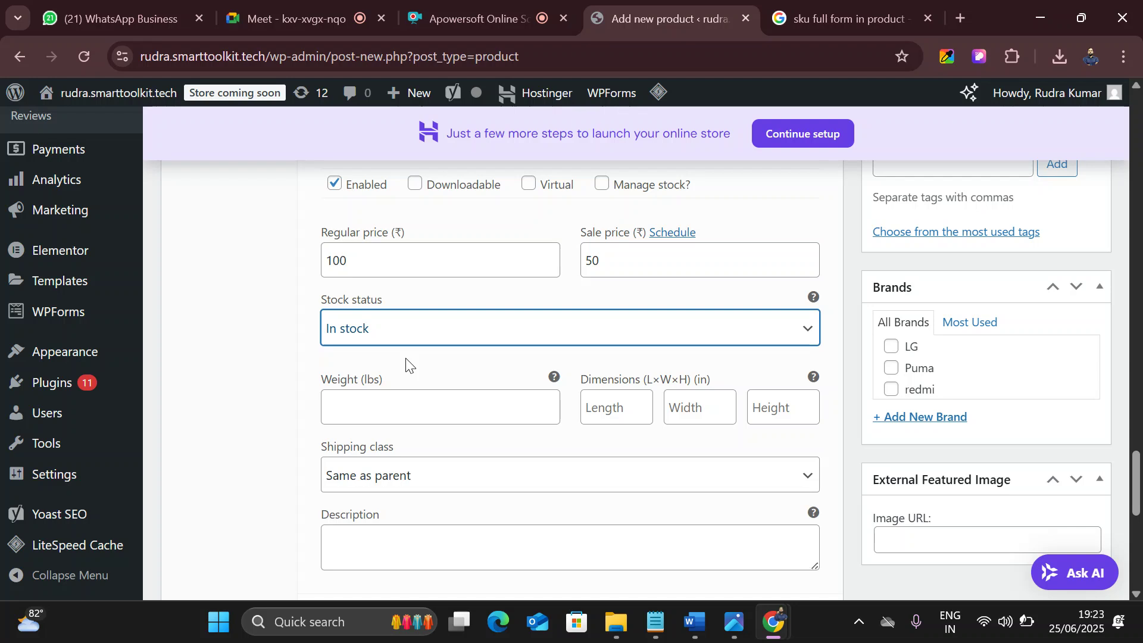
- Set the variation's weight to 50 lbs
{"action": "scroll", "coordinate": [406, 362], "scroll_direction": "down", "scroll_amount": 3}
{"action": "left_click", "coordinate": [380, 223]}
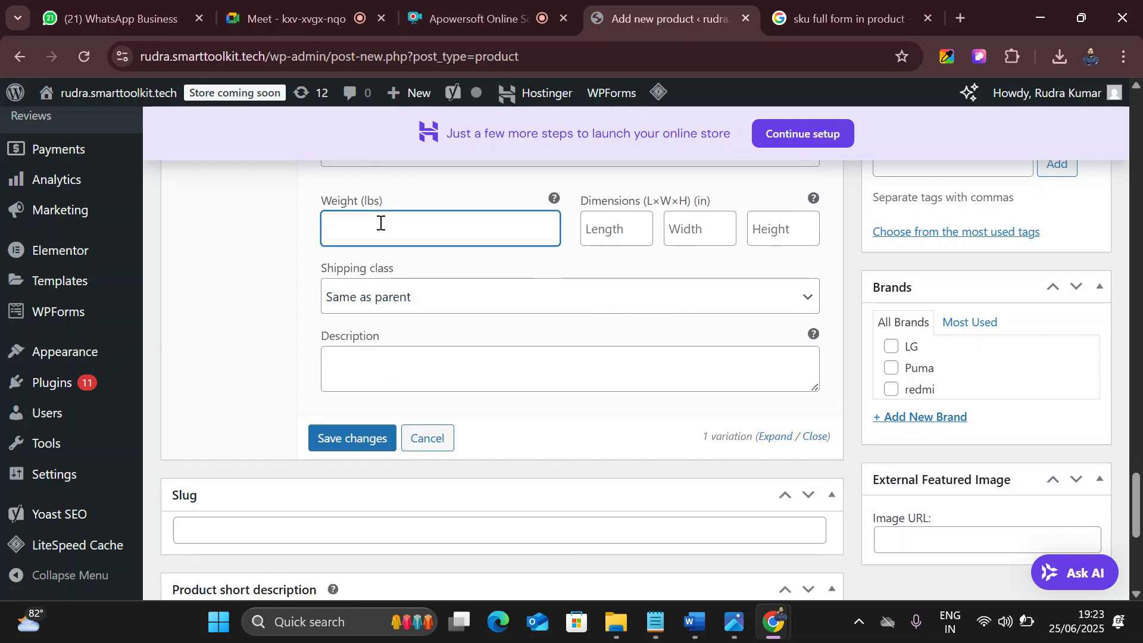
{"action": "type", "text": "50"}
{"action": "scroll", "coordinate": [385, 235], "scroll_direction": "up", "scroll_amount": 1}
{"action": "left_click", "coordinate": [613, 331]}
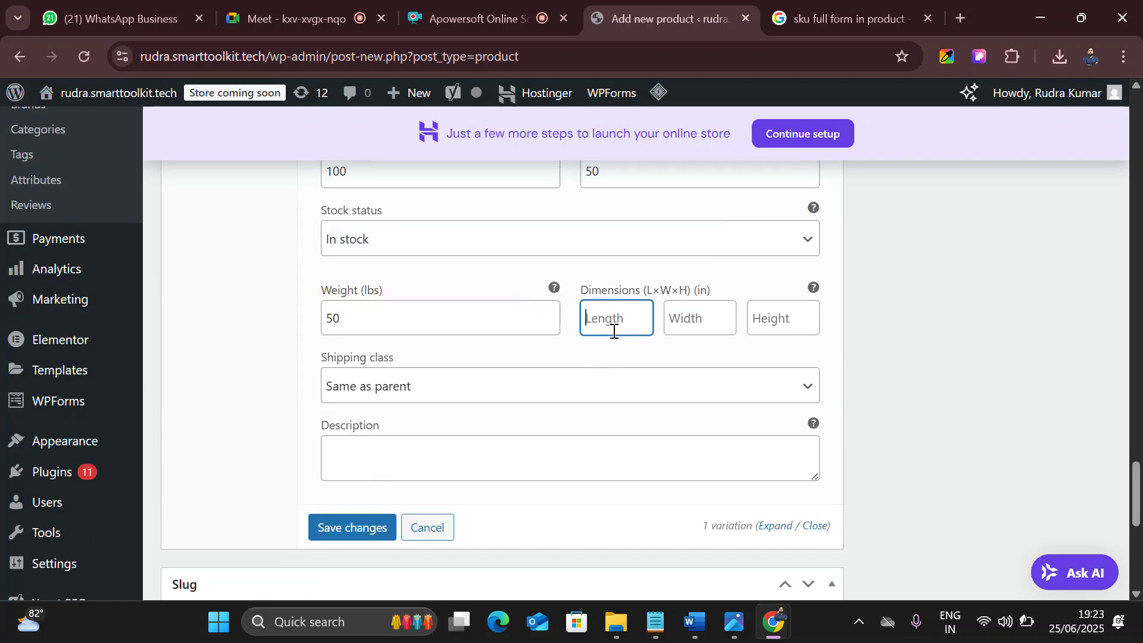
- Choose Same as parent as the variation's shipping class and save the variation changes
{"action": "scroll", "coordinate": [613, 330], "scroll_direction": "down", "scroll_amount": 1}
{"action": "left_click", "coordinate": [483, 298]}
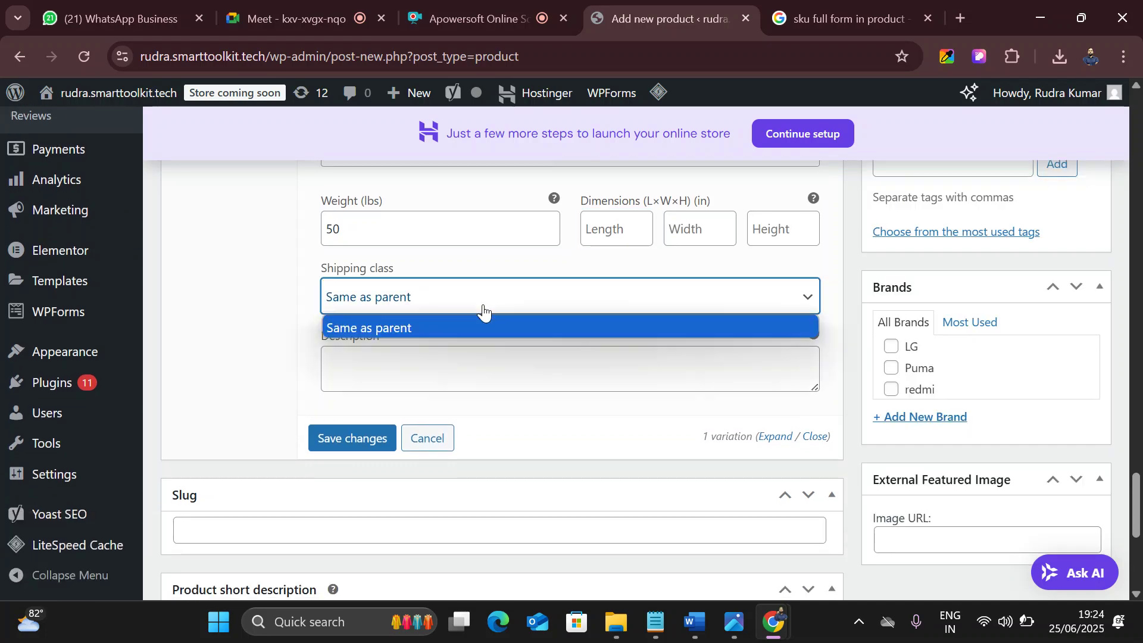
{"action": "left_click", "coordinate": [408, 328]}
{"action": "left_click", "coordinate": [374, 432]}
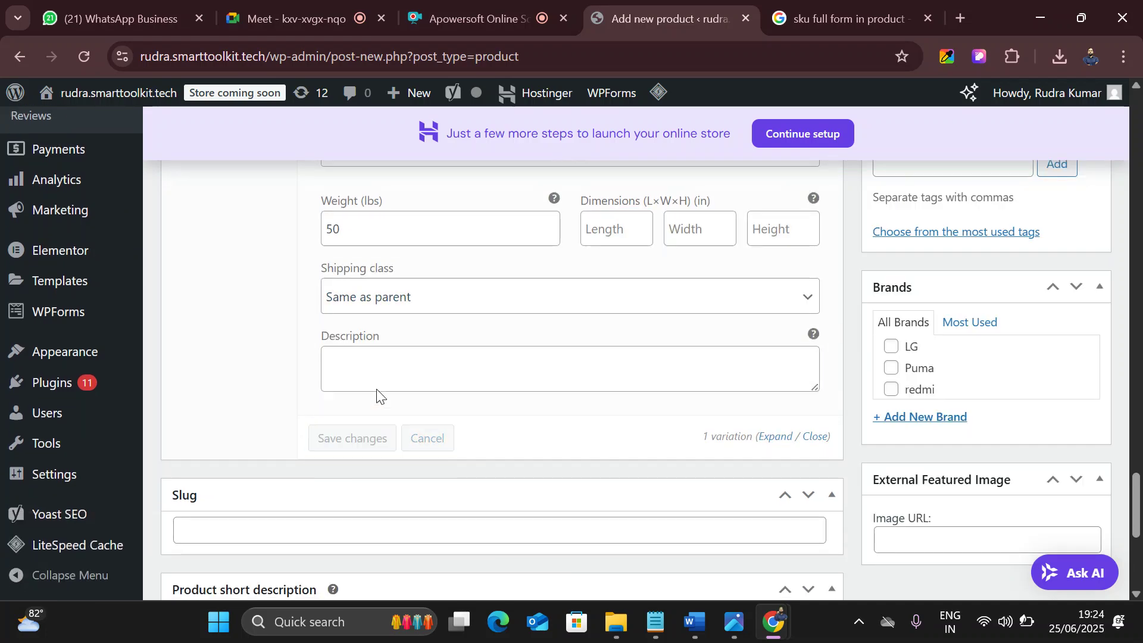
- Change the black variation's size from l to s
{"action": "scroll", "coordinate": [376, 390], "scroll_direction": "up", "scroll_amount": 3}
{"action": "scroll", "coordinate": [376, 390], "scroll_direction": "down", "scroll_amount": 3}
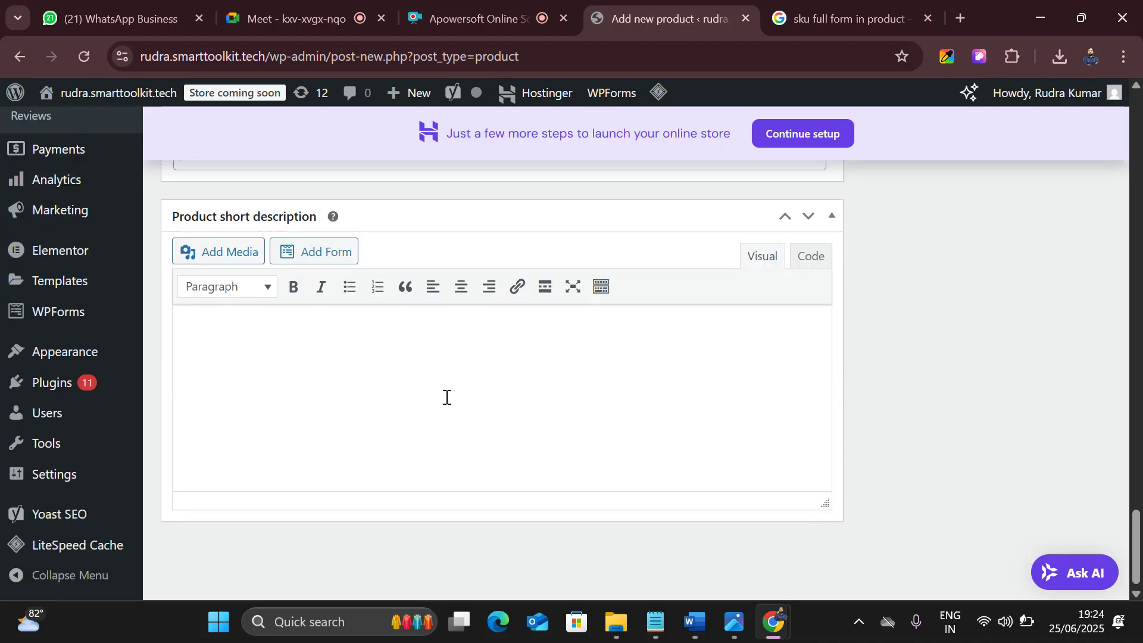
{"action": "scroll", "coordinate": [445, 397], "scroll_direction": "up", "scroll_amount": 10}
{"action": "scroll", "coordinate": [446, 401], "scroll_direction": "down", "scroll_amount": 1}
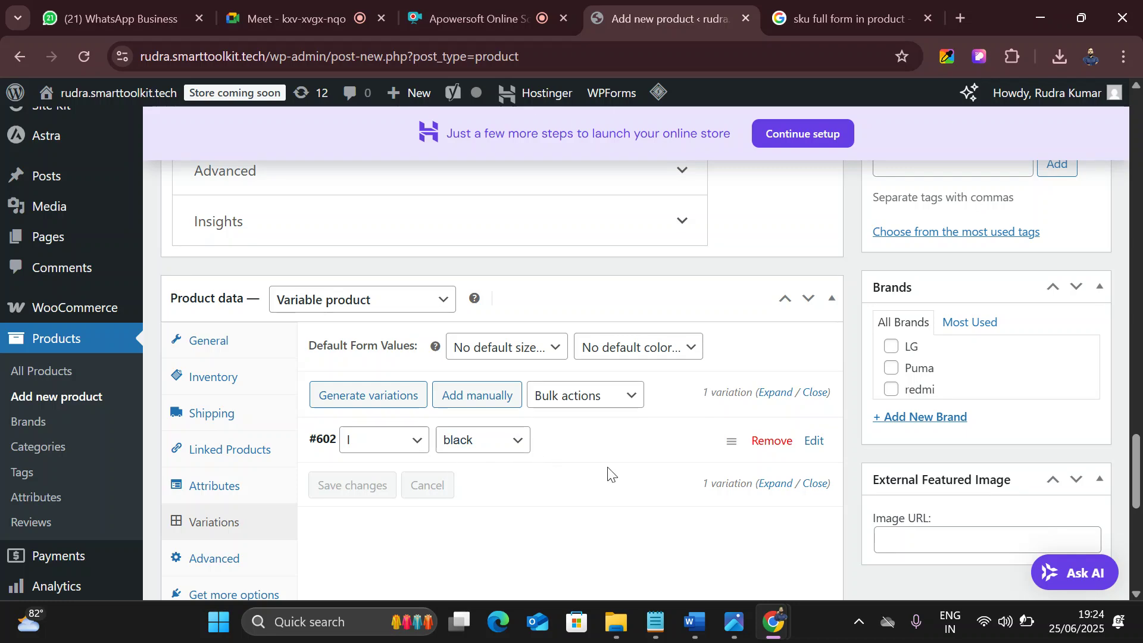
{"action": "scroll", "coordinate": [603, 473], "scroll_direction": "down", "scroll_amount": 1}
{"action": "left_click", "coordinate": [369, 357]}
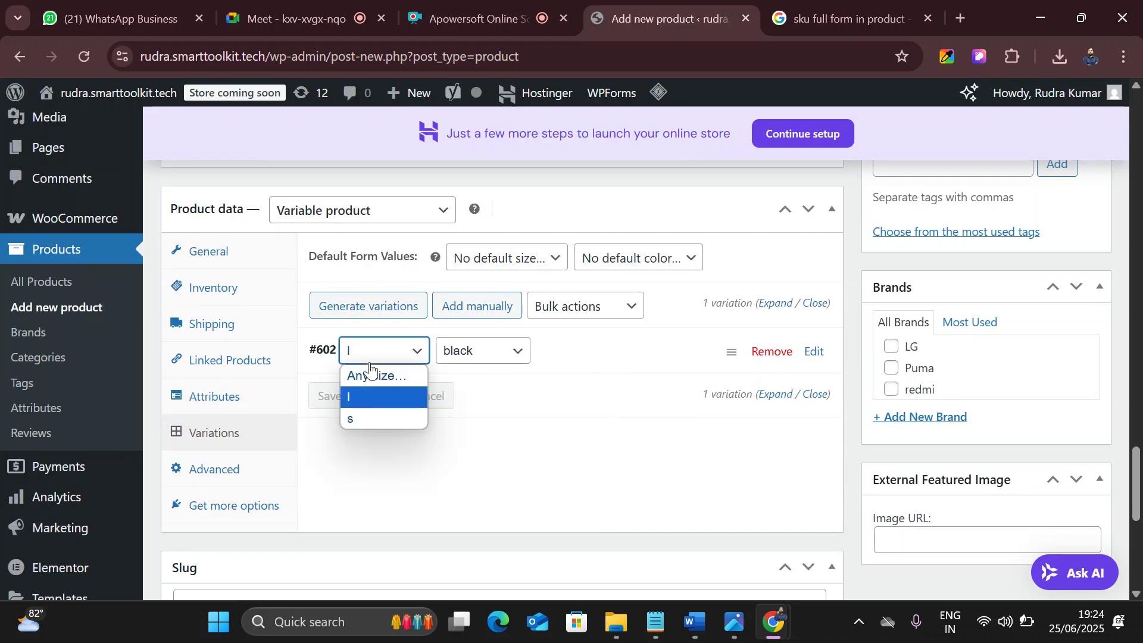
{"action": "left_click", "coordinate": [376, 420]}
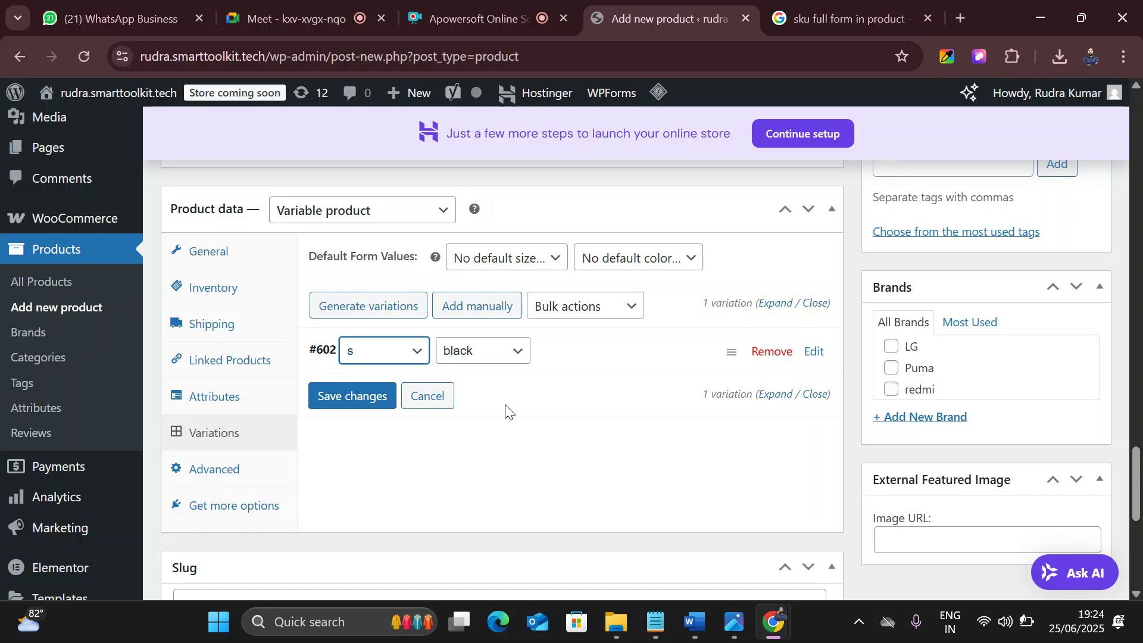
- Go back to the product's publishing options
{"action": "scroll", "coordinate": [991, 327], "scroll_direction": "up", "scroll_amount": 20}
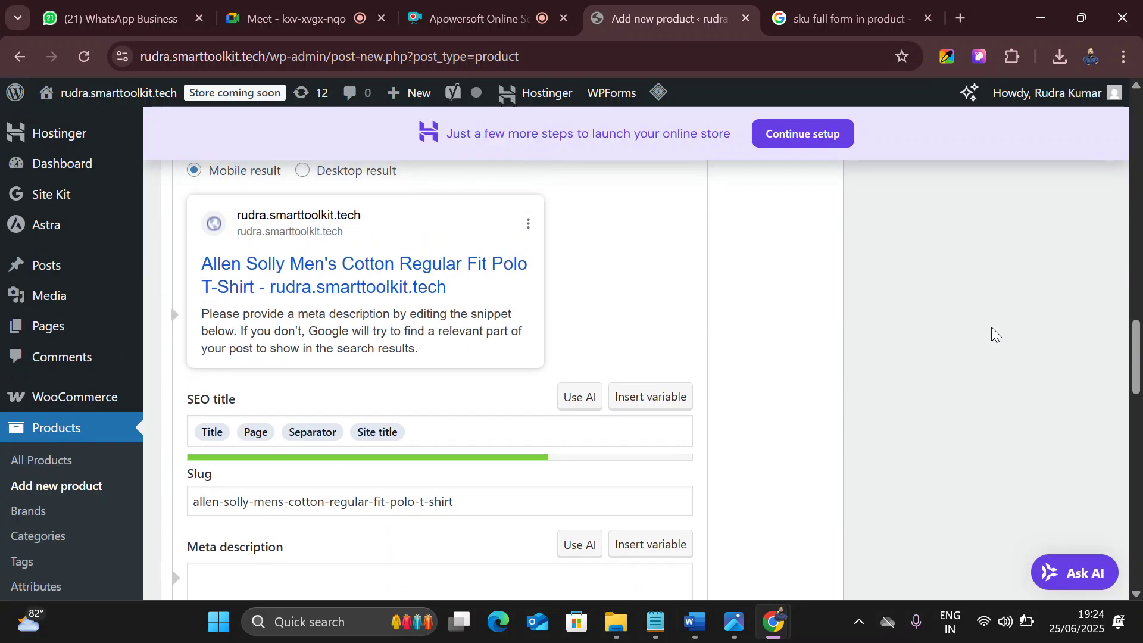
{"action": "scroll", "coordinate": [991, 327], "scroll_direction": "up", "scroll_amount": 15}
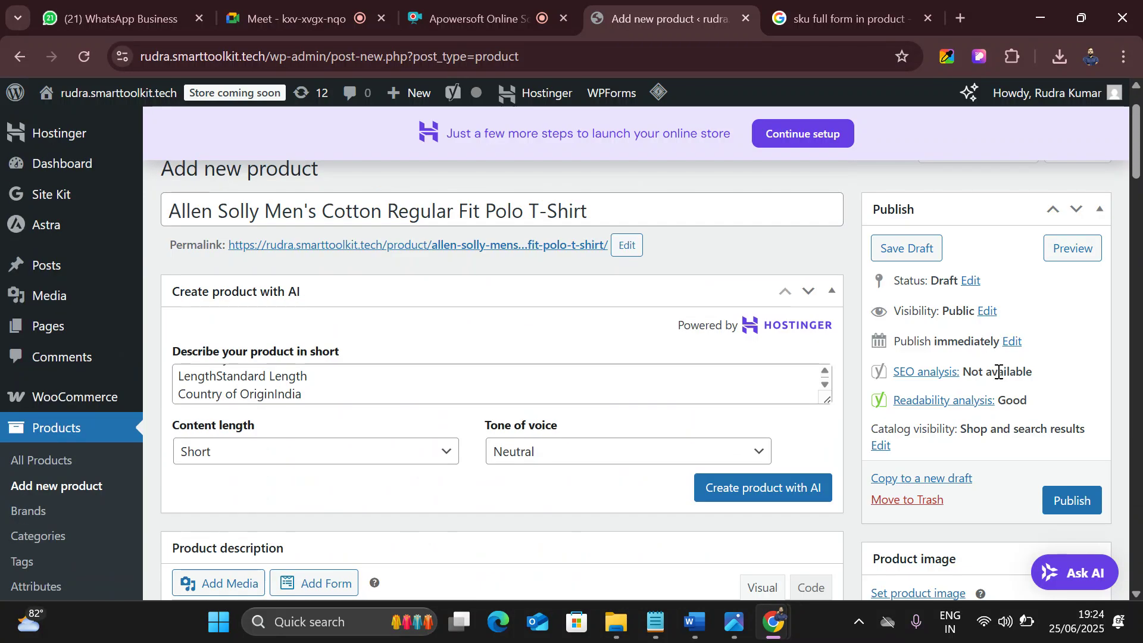